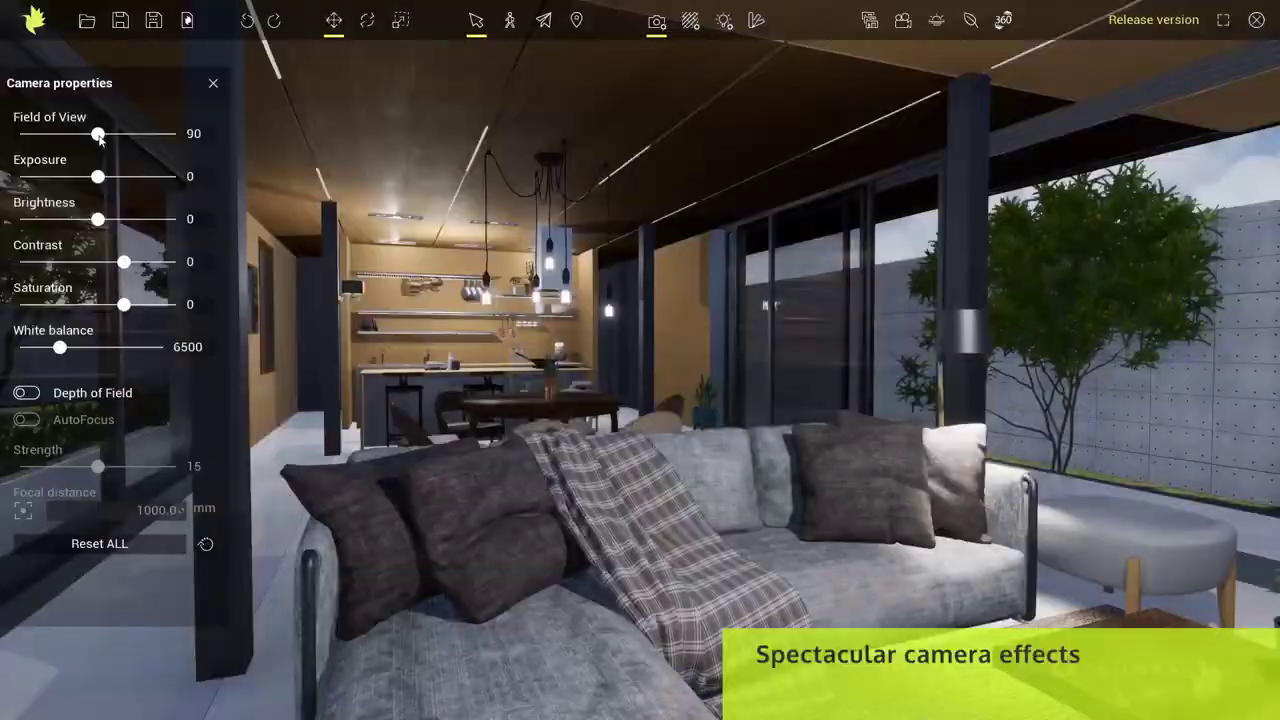
Widen the field of view, warm the white balance, and cover the living-room floor with Oak strip flooring
{"action": "left_click_drag", "start_coordinate": [99, 139], "coordinate": [108, 176]}
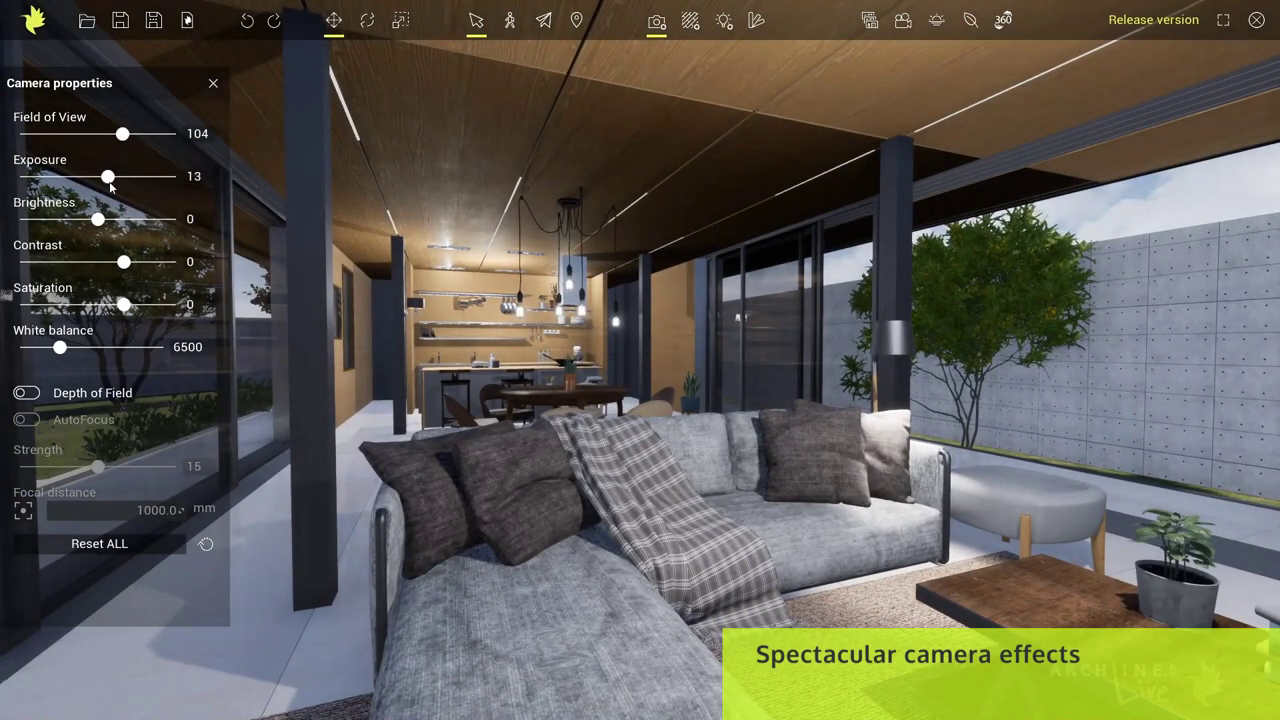
{"action": "left_click_drag", "start_coordinate": [59, 347], "coordinate": [64, 347]}
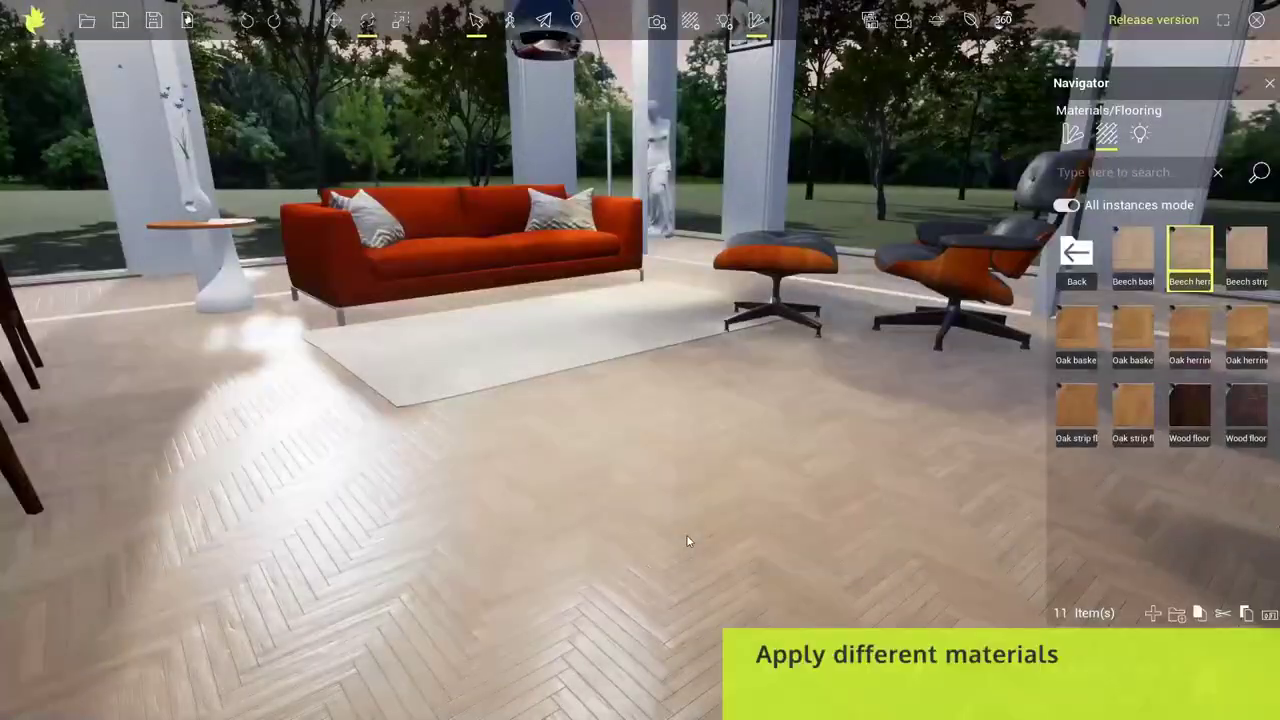
{"action": "left_click_drag", "start_coordinate": [1076, 325], "coordinate": [666, 451]}
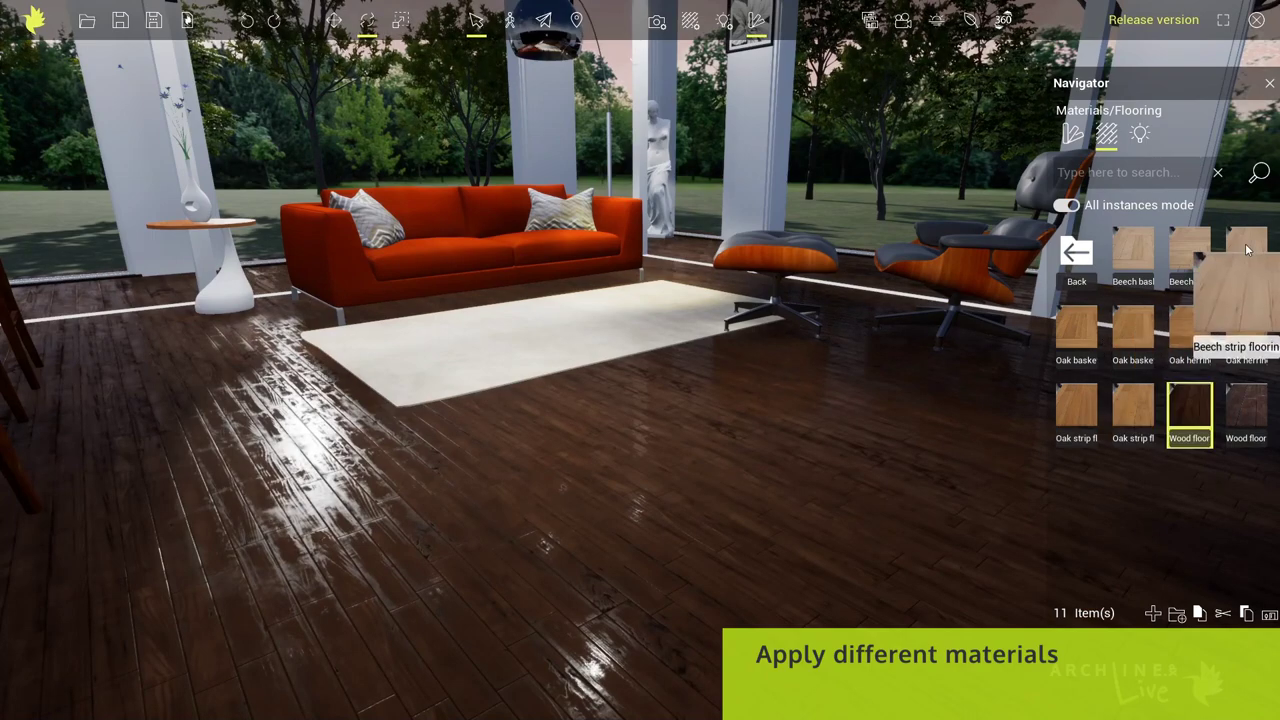
{"action": "left_click_drag", "start_coordinate": [1246, 255], "coordinate": [593, 498]}
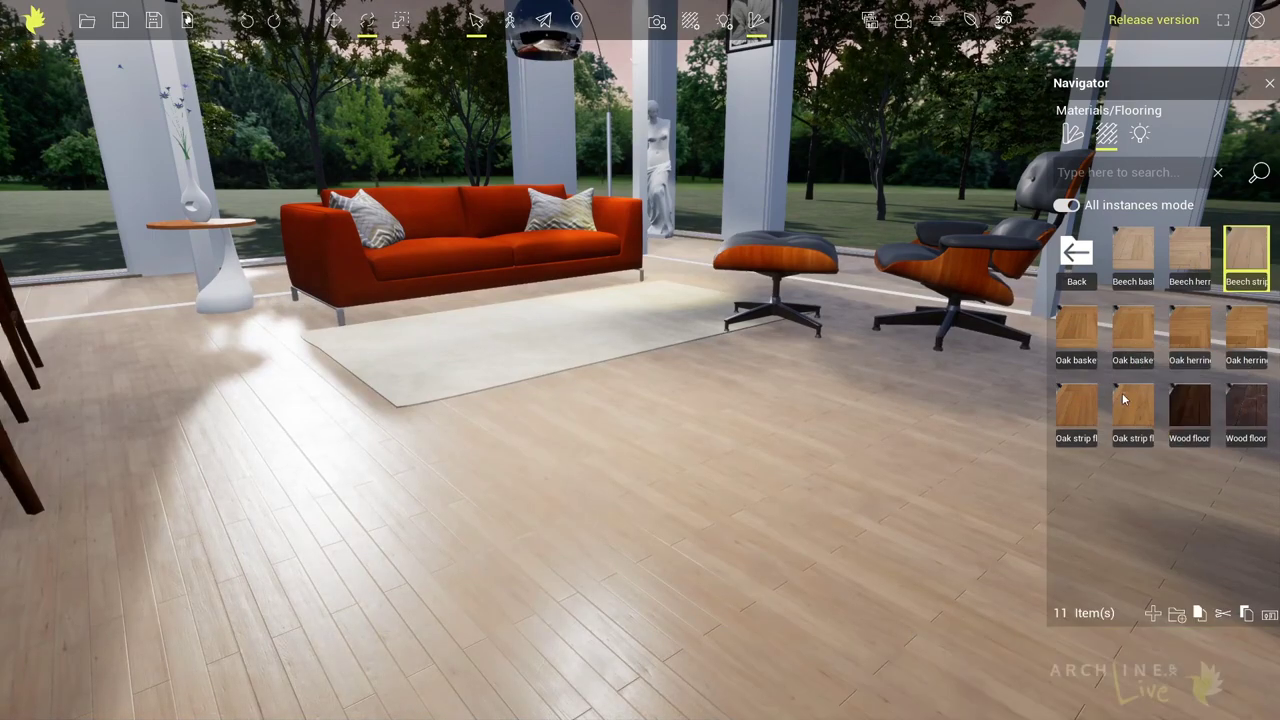
{"action": "left_click_drag", "start_coordinate": [705, 468], "coordinate": [625, 489]}
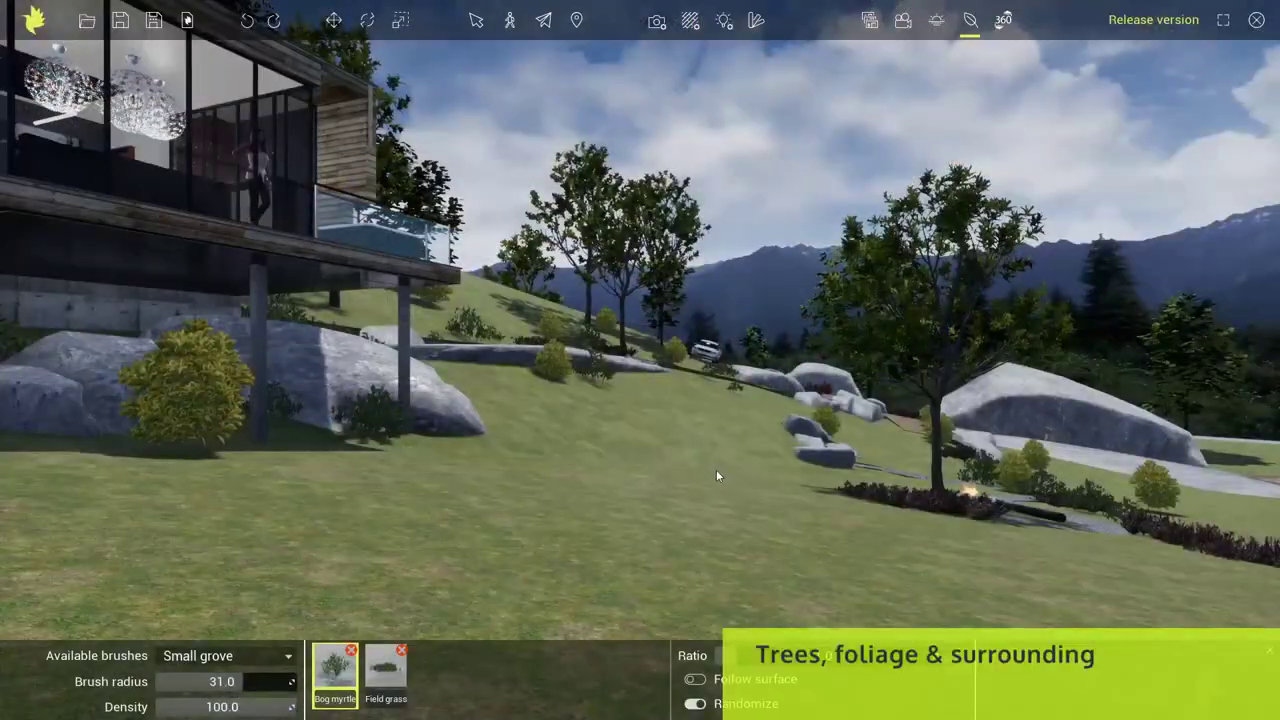
Paint a strip of foliage along the hillside with the vegetation brush
{"action": "mouse_move", "coordinate": [716, 469]}
{"action": "left_mouse_down"}
{"action": "mouse_move", "coordinate": [417, 495]}
{"action": "mouse_move", "coordinate": [427, 531]}
{"action": "mouse_move", "coordinate": [654, 526]}
{"action": "mouse_move", "coordinate": [818, 548]}
{"action": "mouse_move", "coordinate": [996, 601]}
{"action": "mouse_move", "coordinate": [706, 635]}
{"action": "mouse_move", "coordinate": [461, 632]}
{"action": "mouse_move", "coordinate": [154, 562]}
{"action": "mouse_move", "coordinate": [103, 486]}
{"action": "left_mouse_up"}
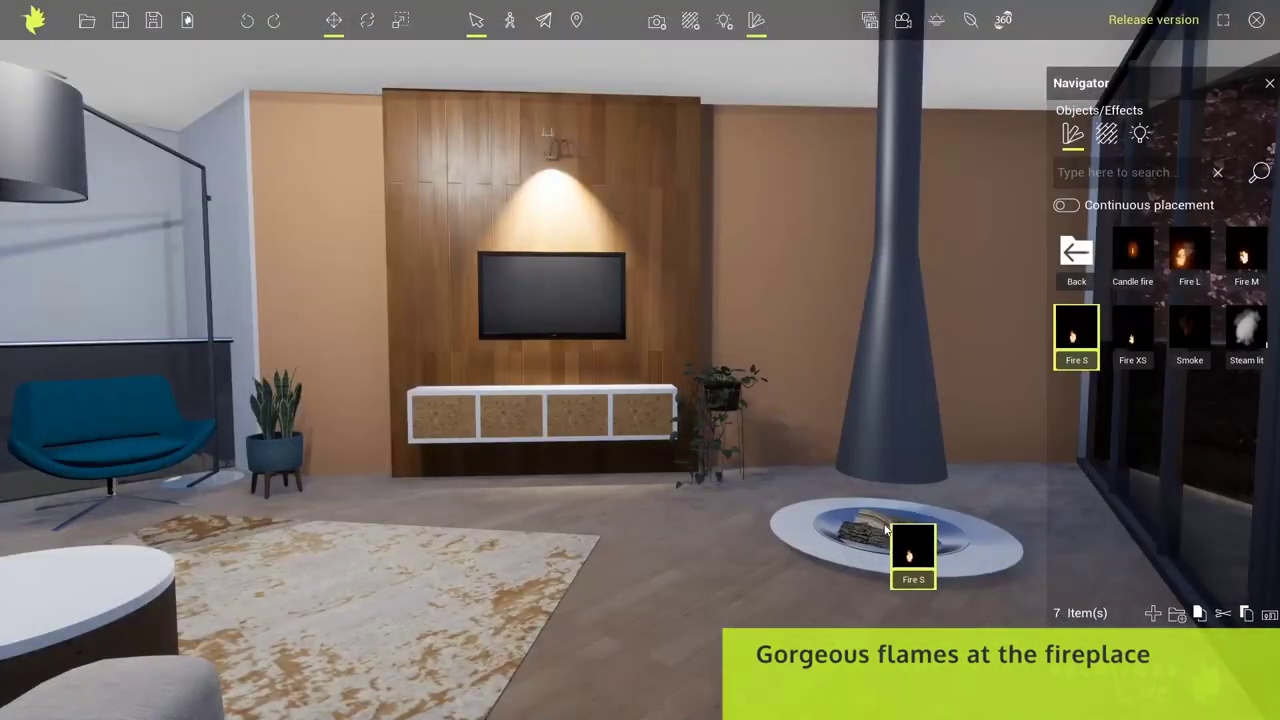
Drop the Fire S effect into the fireplace
{"action": "left_click_drag", "start_coordinate": [886, 528], "coordinate": [884, 524]}
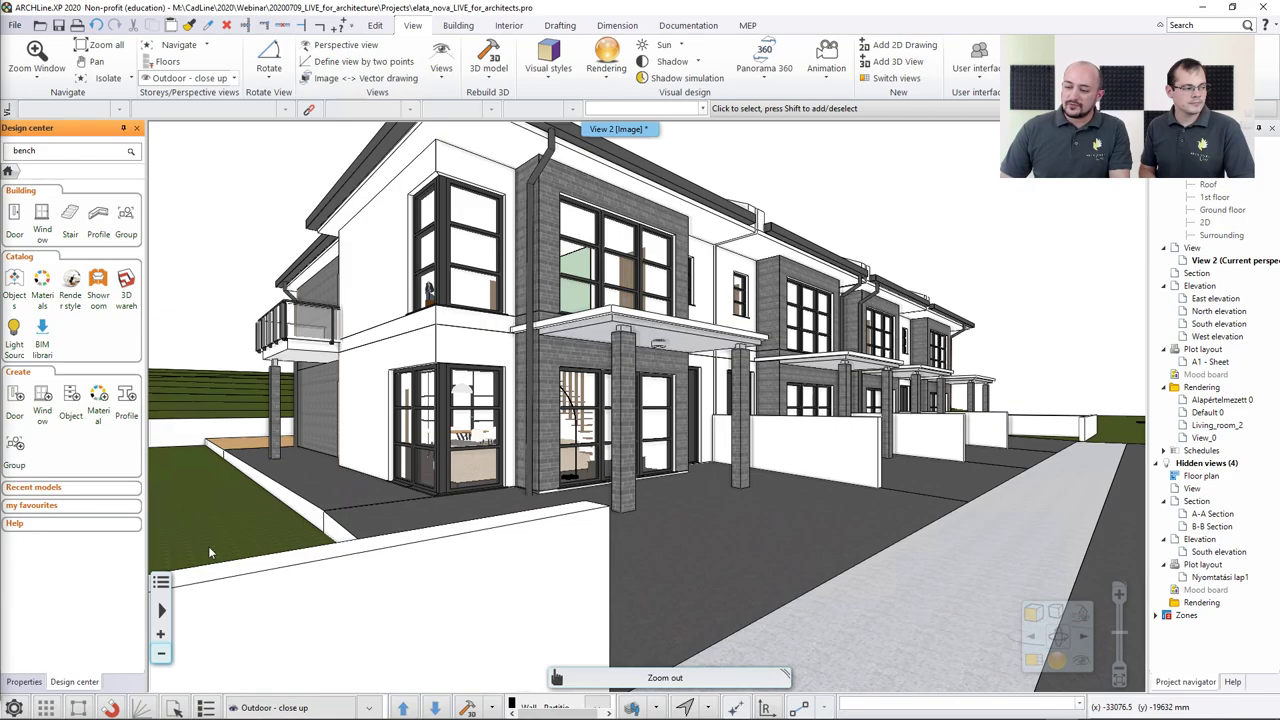
Step through the Outdoor - backyard, close up and surrounding included views, ending on Living_room_1
{"action": "left_click", "coordinate": [369, 707]}
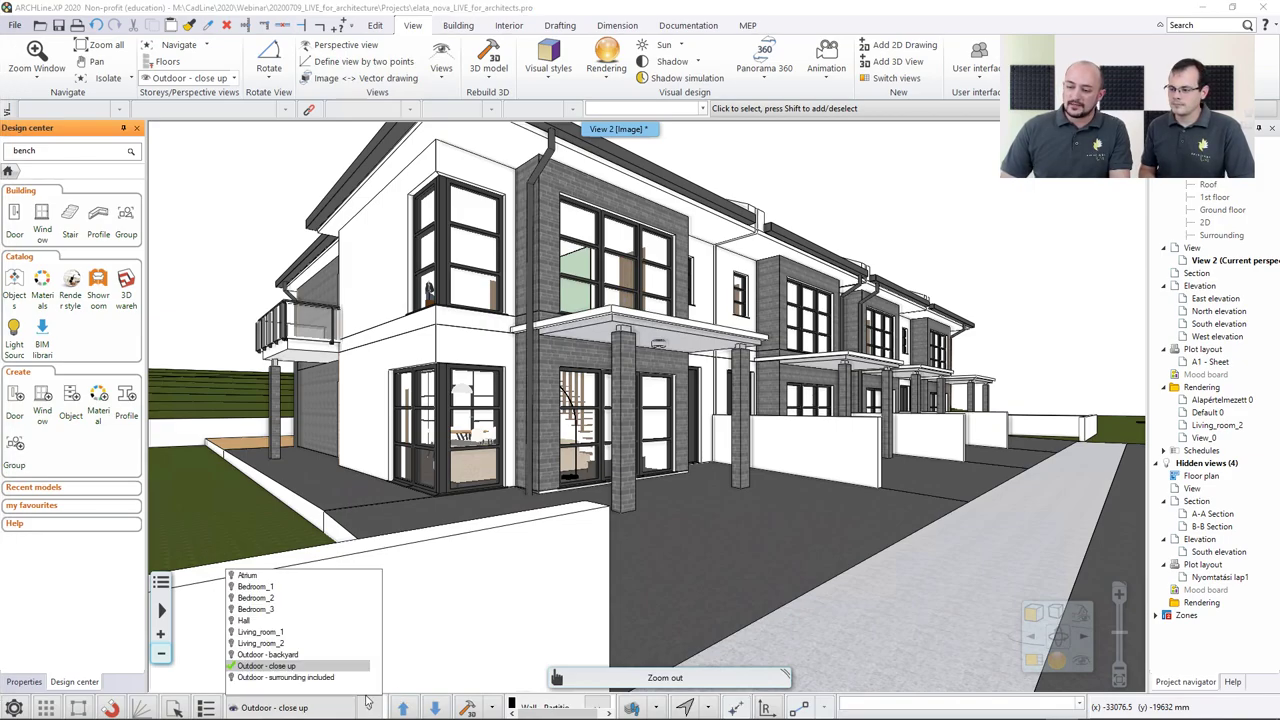
{"action": "left_click", "coordinate": [328, 655]}
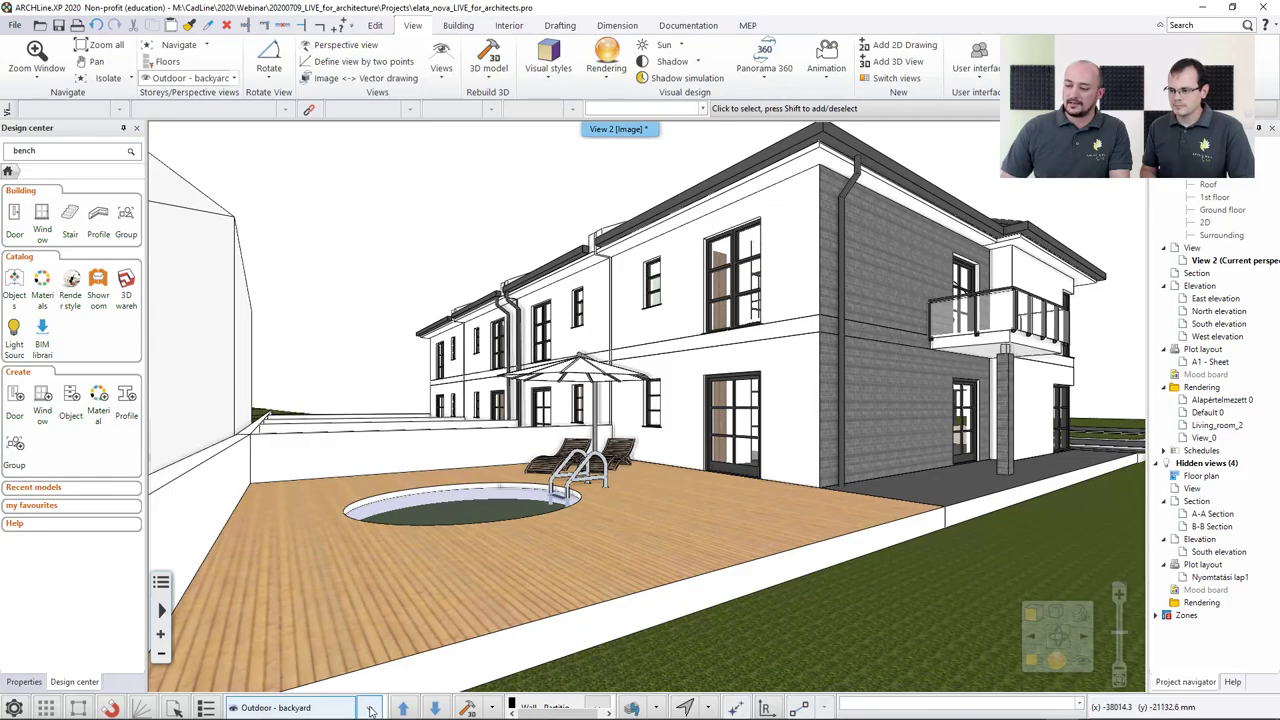
{"action": "left_click", "coordinate": [369, 707]}
{"action": "left_click", "coordinate": [319, 665]}
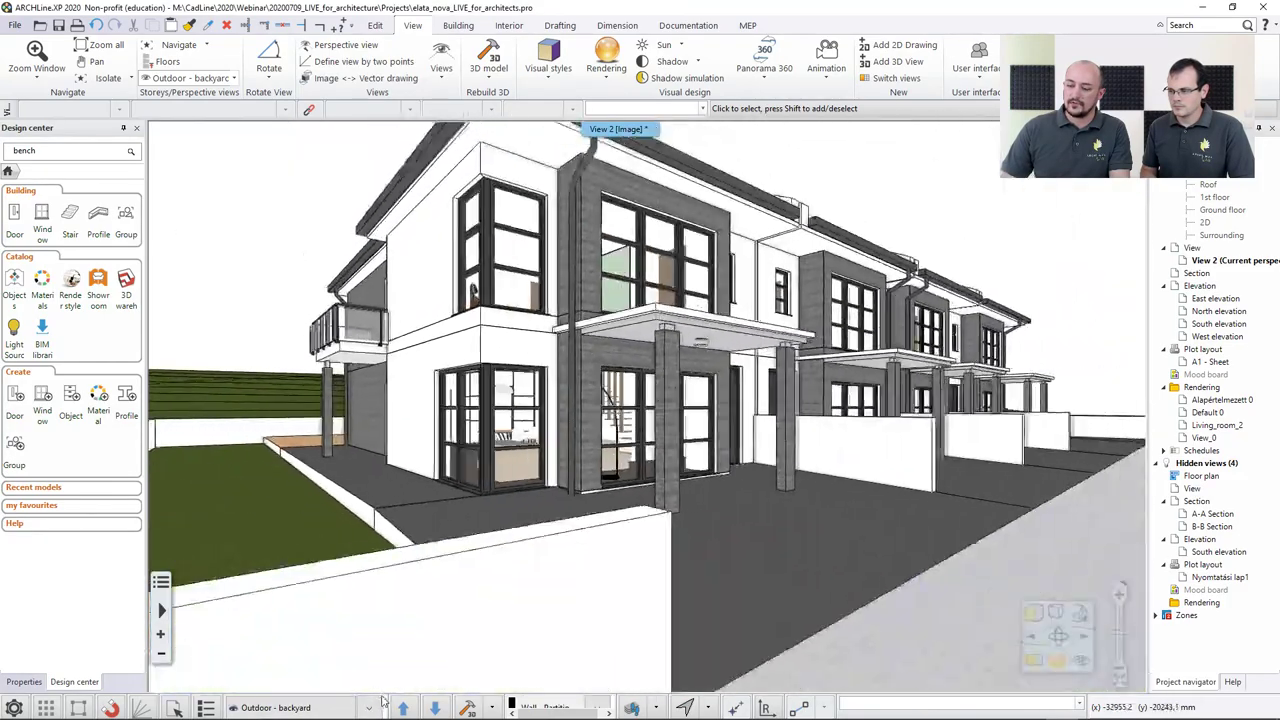
{"action": "left_click", "coordinate": [371, 707]}
{"action": "left_click", "coordinate": [300, 681]}
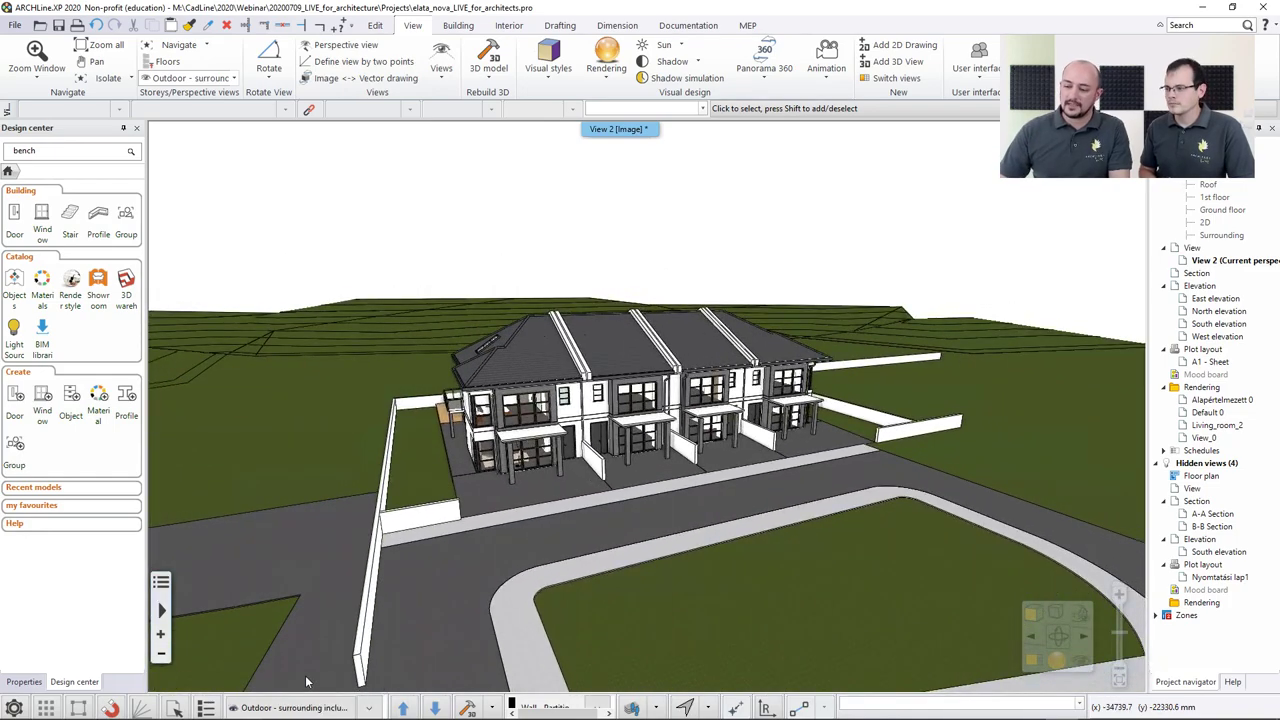
{"action": "left_click", "coordinate": [370, 707]}
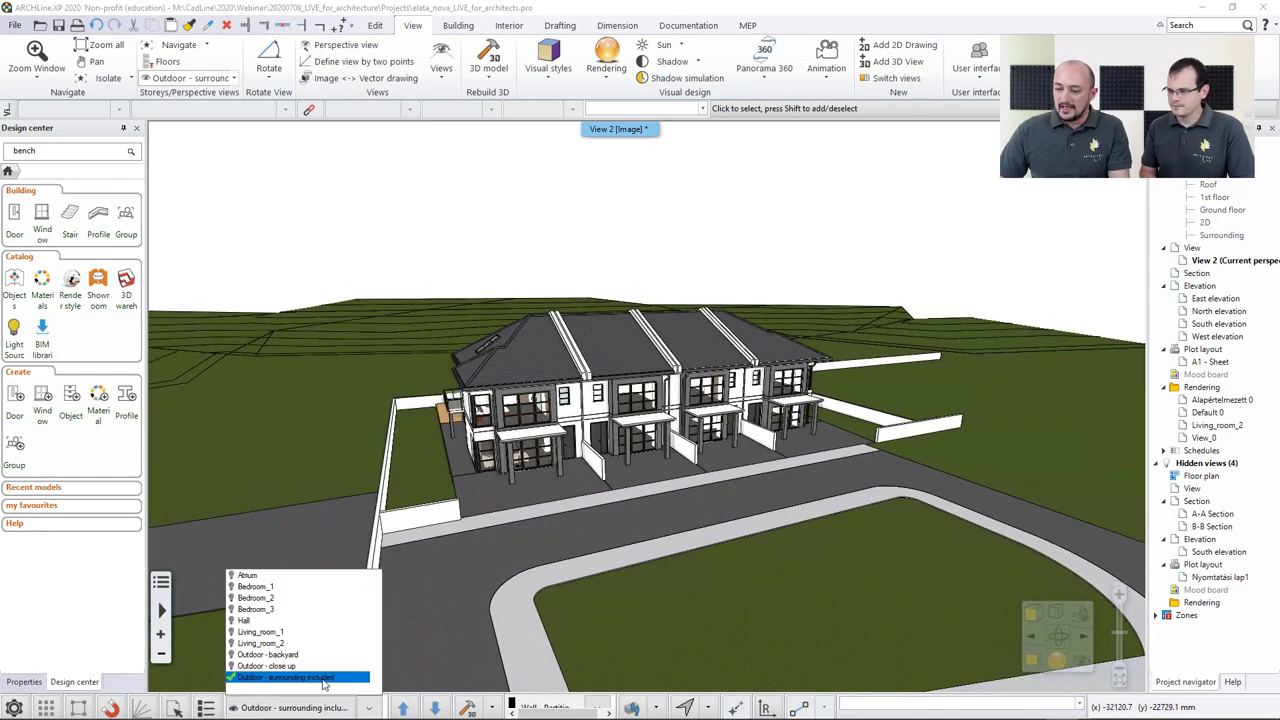
{"action": "left_click", "coordinate": [284, 632]}
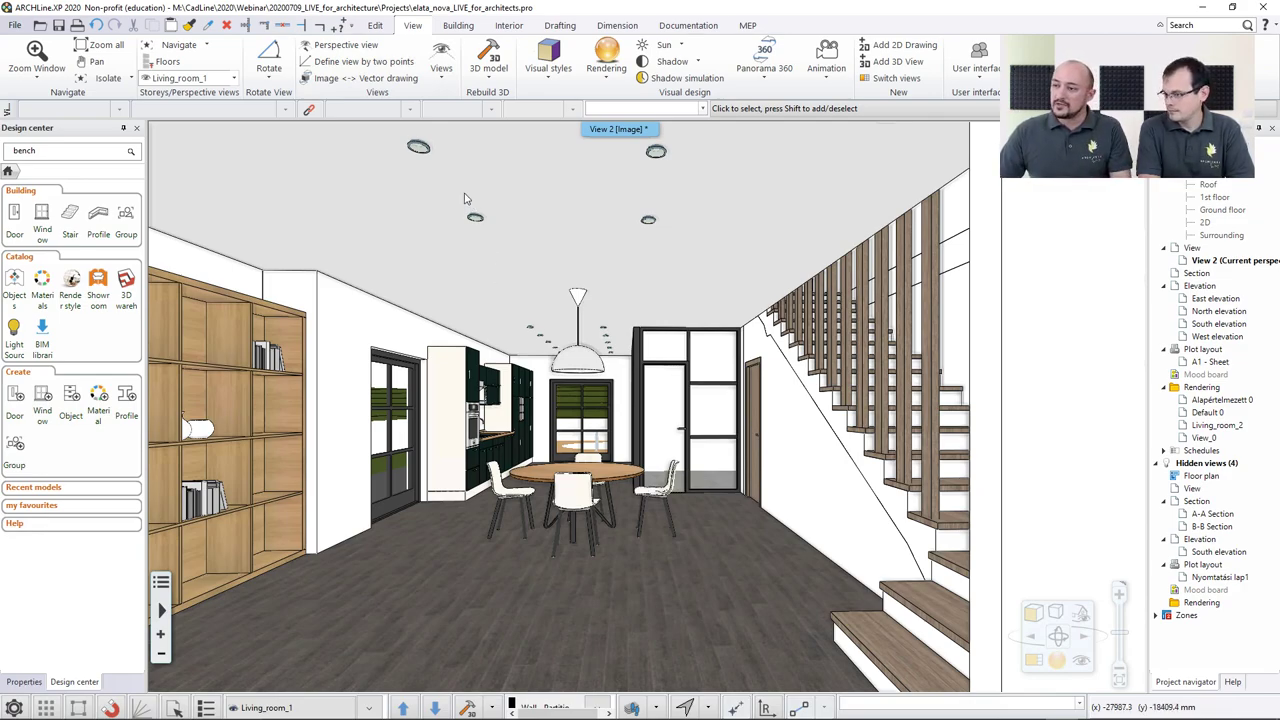
Find the floor and ceiling slab materials, ending on the floor's 149_dark parquet flooring
{"action": "left_click", "coordinate": [419, 149]}
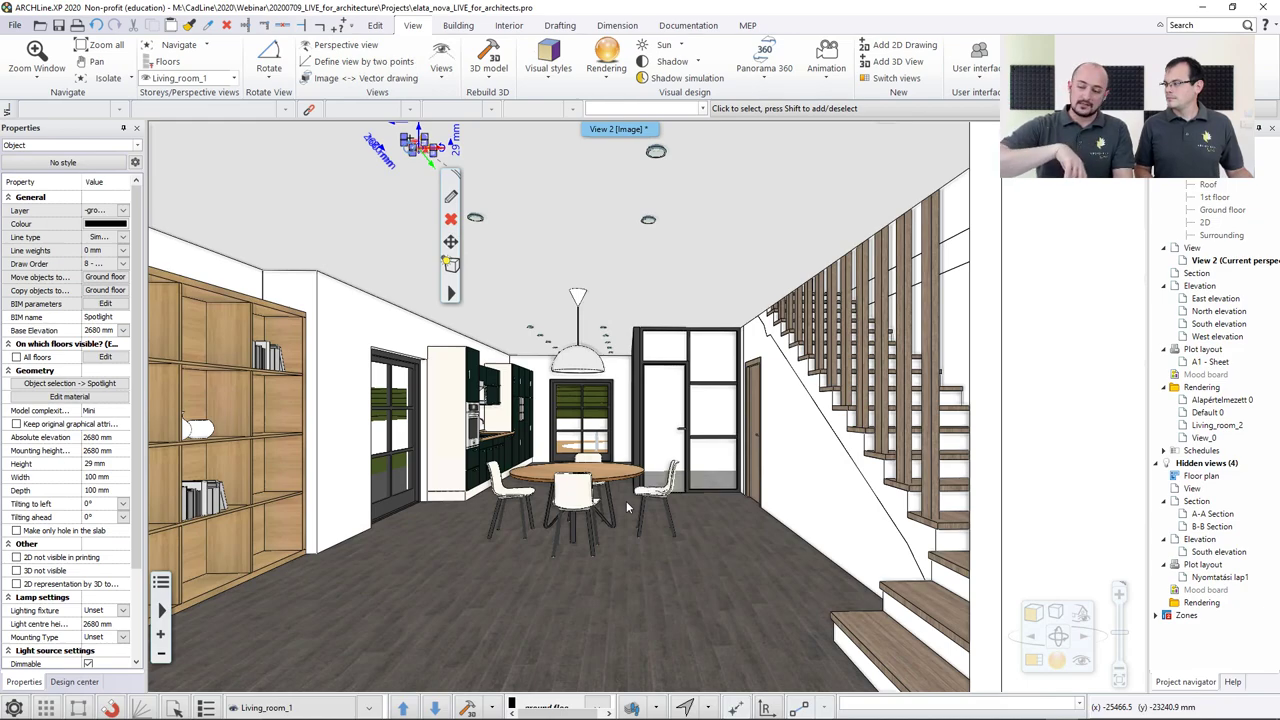
{"action": "right_click", "coordinate": [444, 579]}
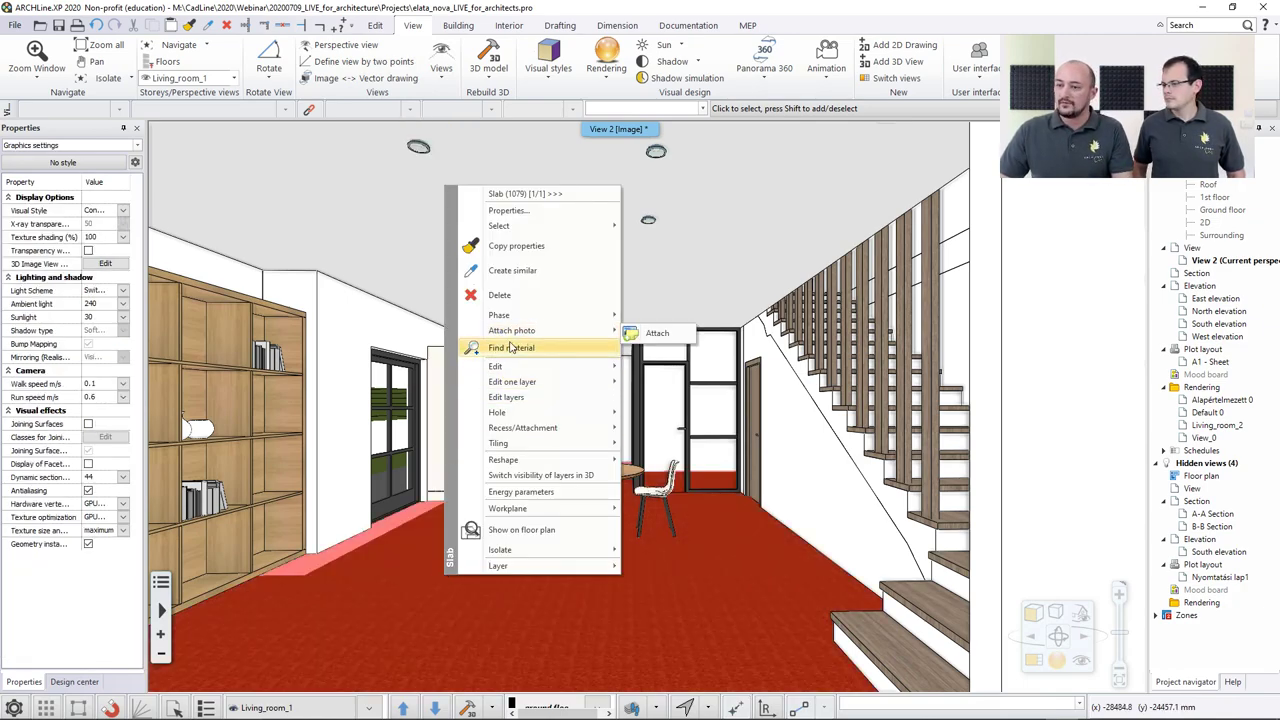
{"action": "left_click", "coordinate": [511, 348]}
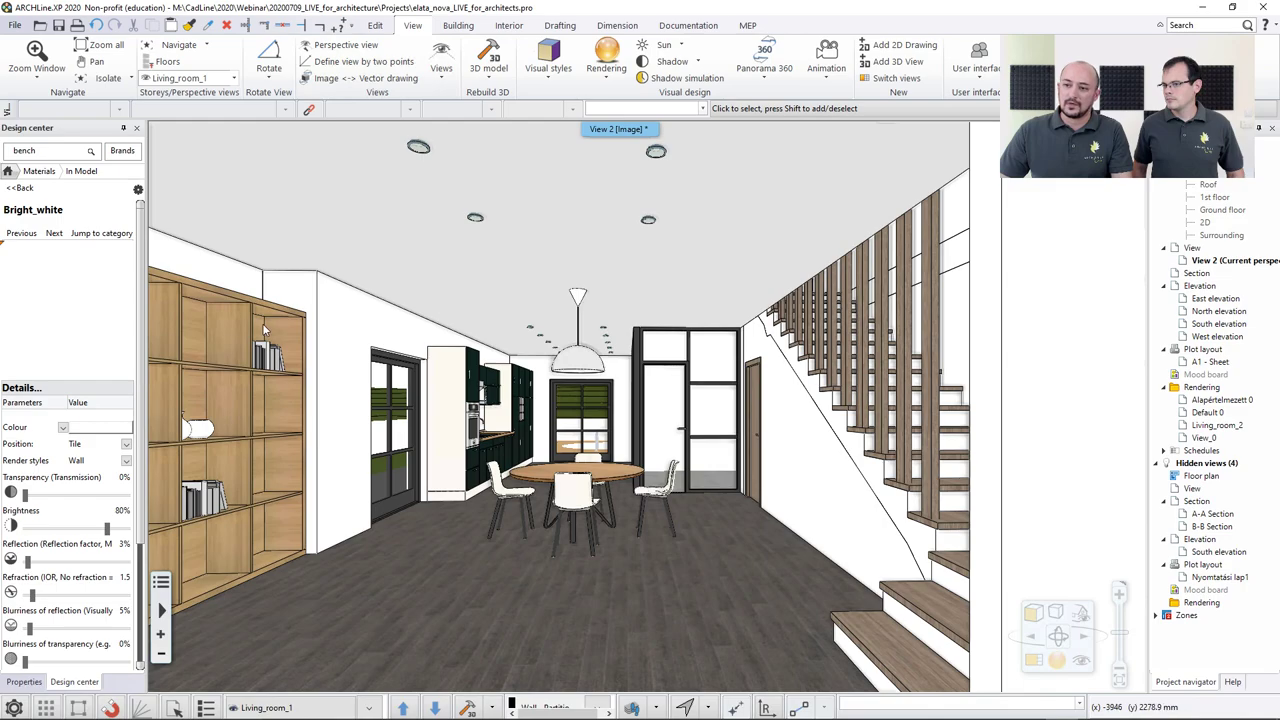
{"action": "scroll", "coordinate": [451, 568], "scroll_direction": "up", "scroll_amount": 2}
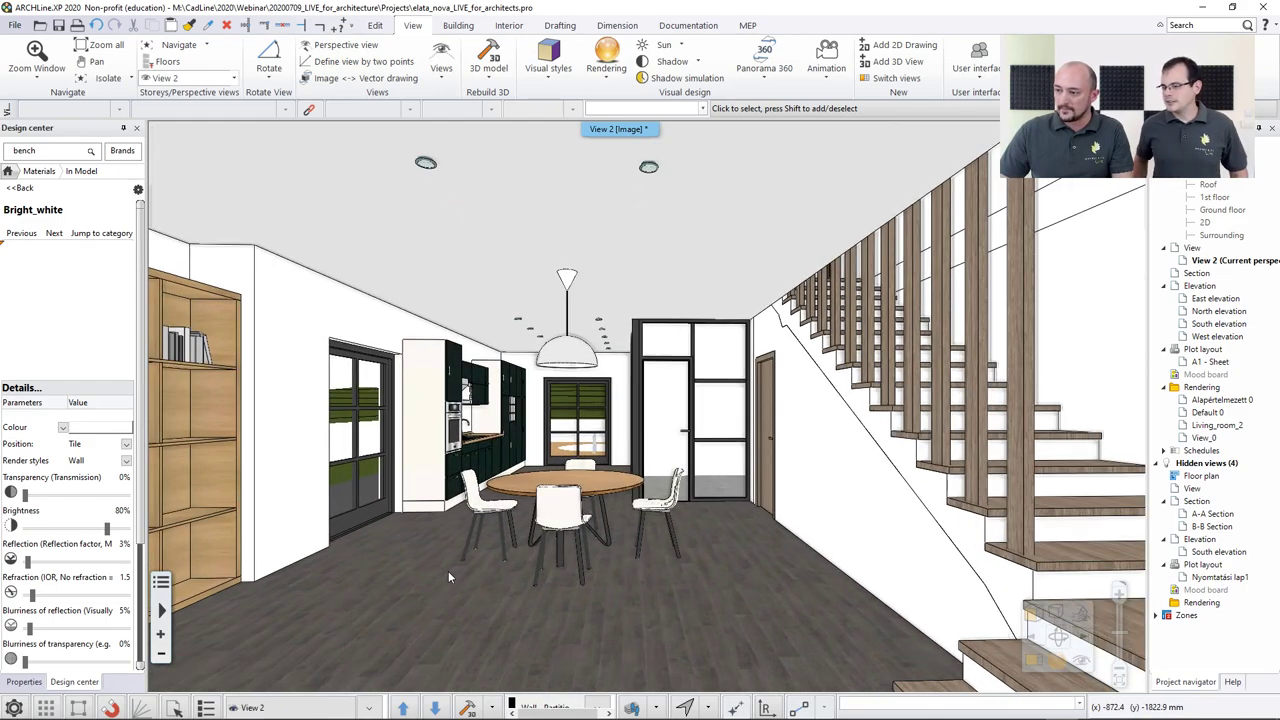
{"action": "right_click", "coordinate": [469, 263]}
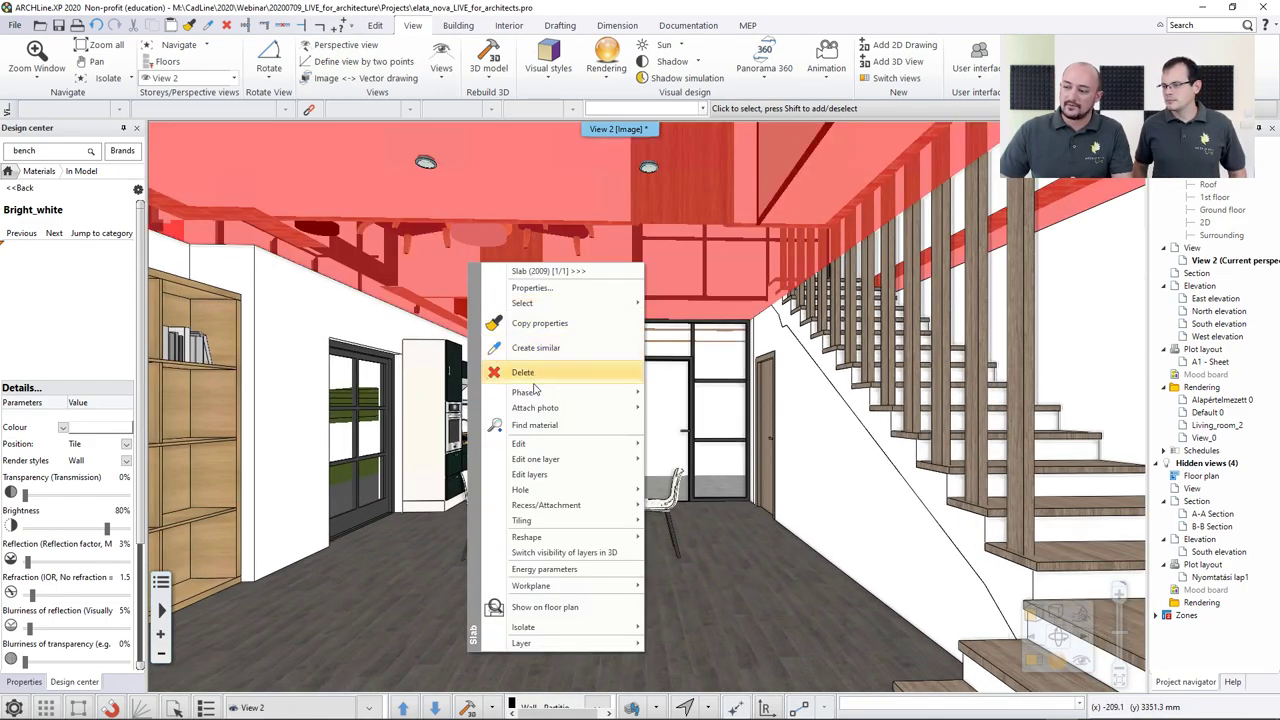
{"action": "left_click", "coordinate": [533, 425]}
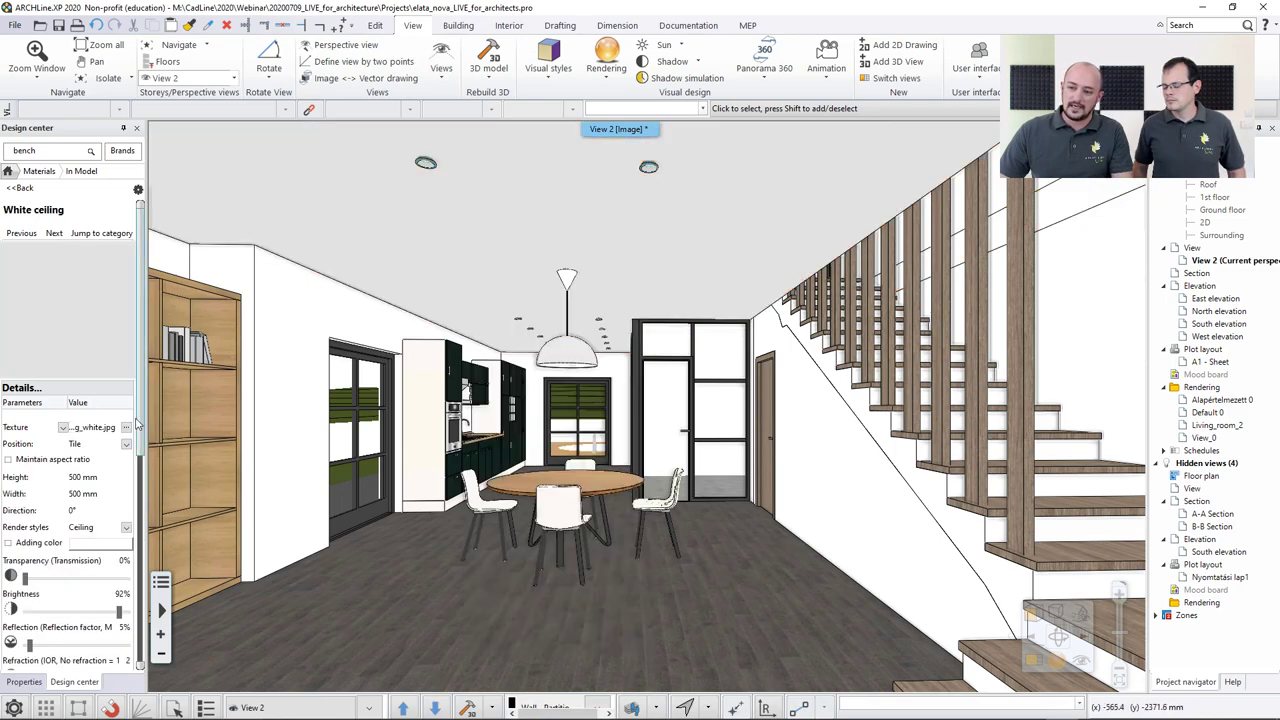
{"action": "right_click", "coordinate": [442, 592]}
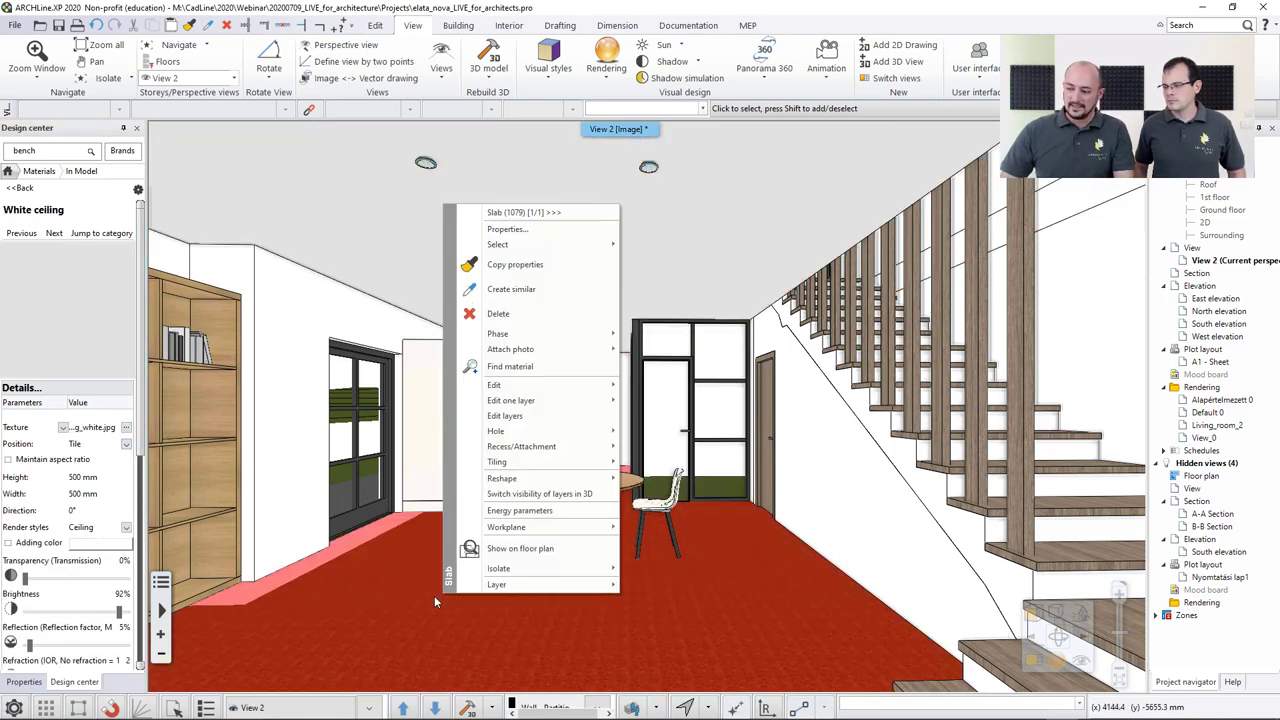
{"action": "left_click", "coordinate": [525, 370]}
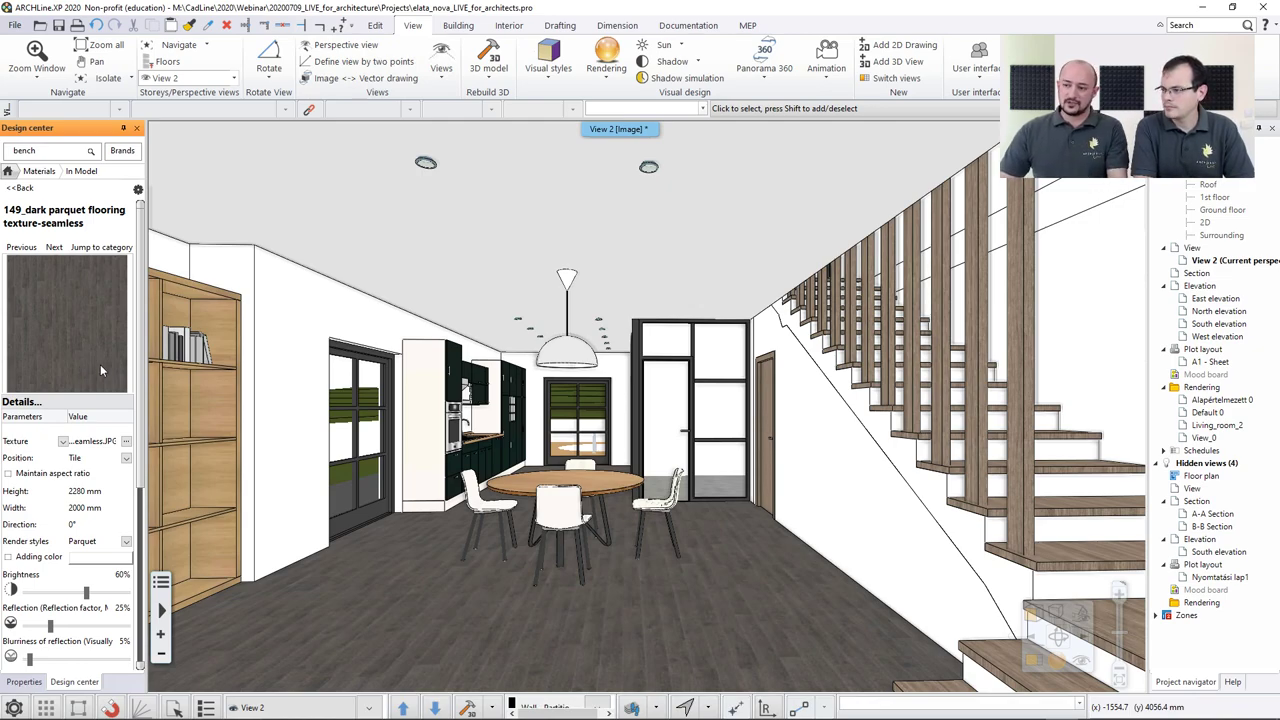
In the Outdoor - close up view, look up the facade's Bright_white material, keeping Wall render style
{"action": "left_click", "coordinate": [368, 708]}
{"action": "left_click", "coordinate": [300, 666]}
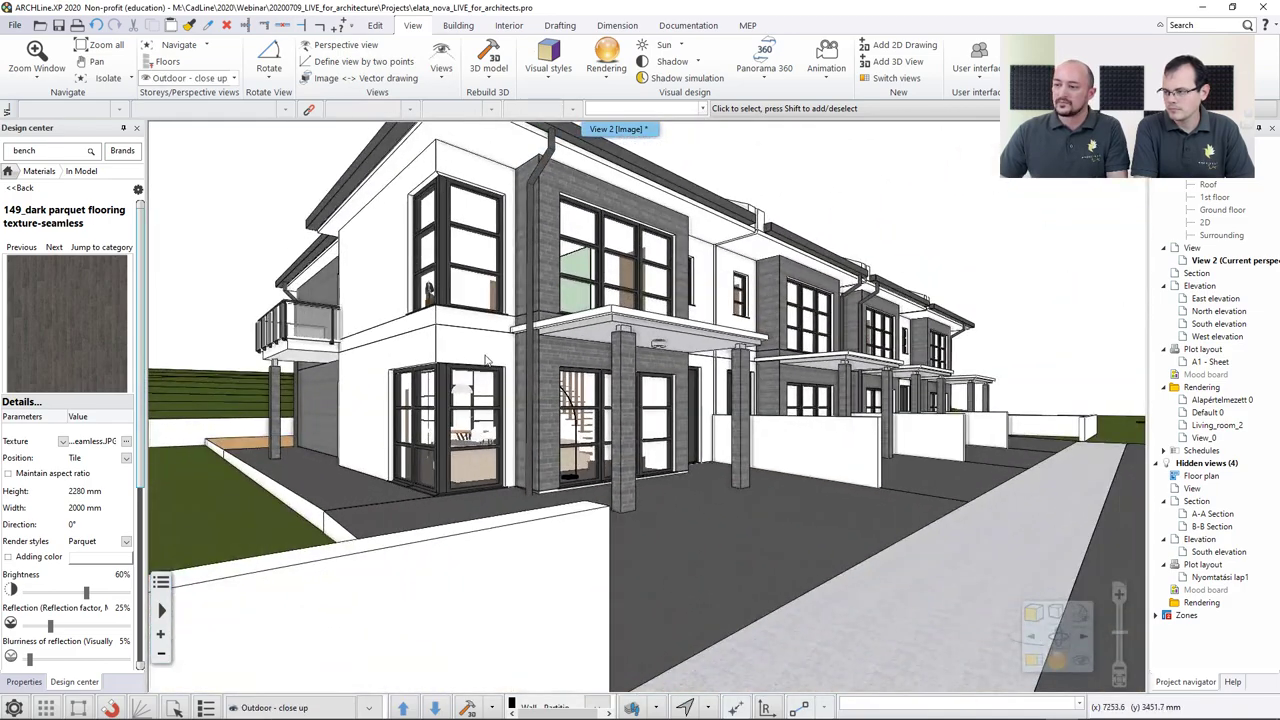
{"action": "right_click", "coordinate": [485, 358]}
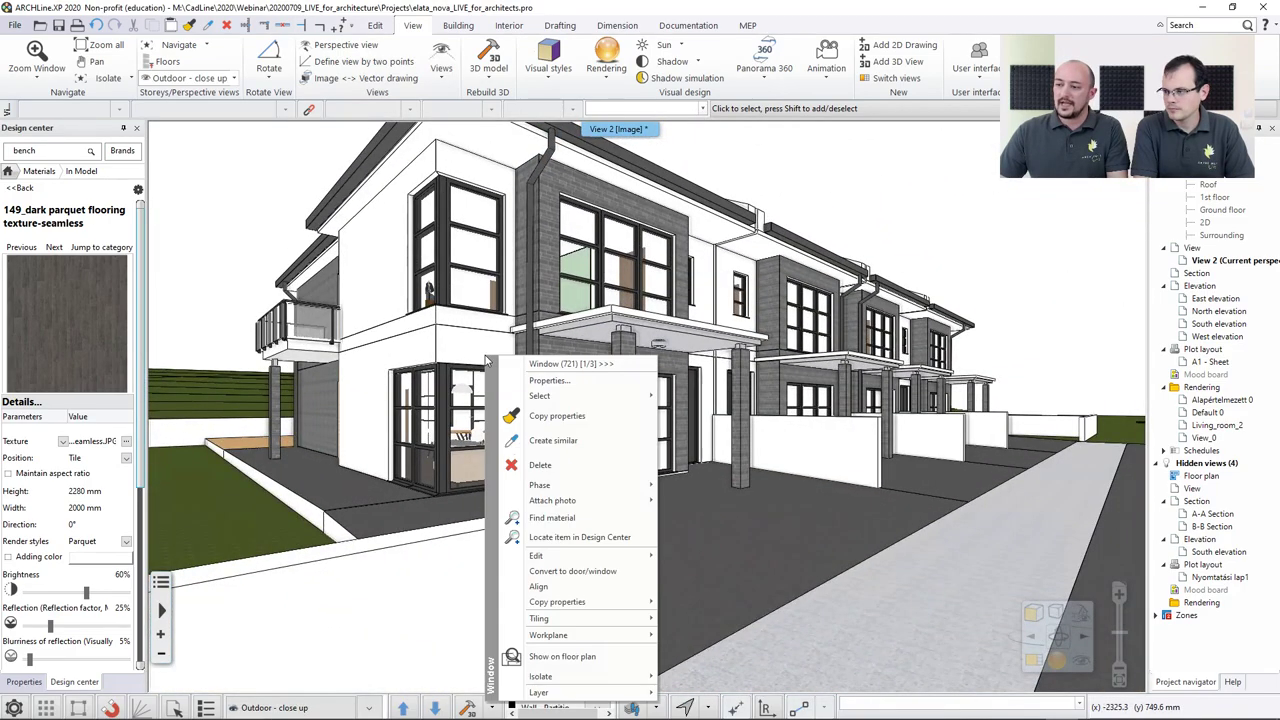
{"action": "left_click", "coordinate": [553, 518]}
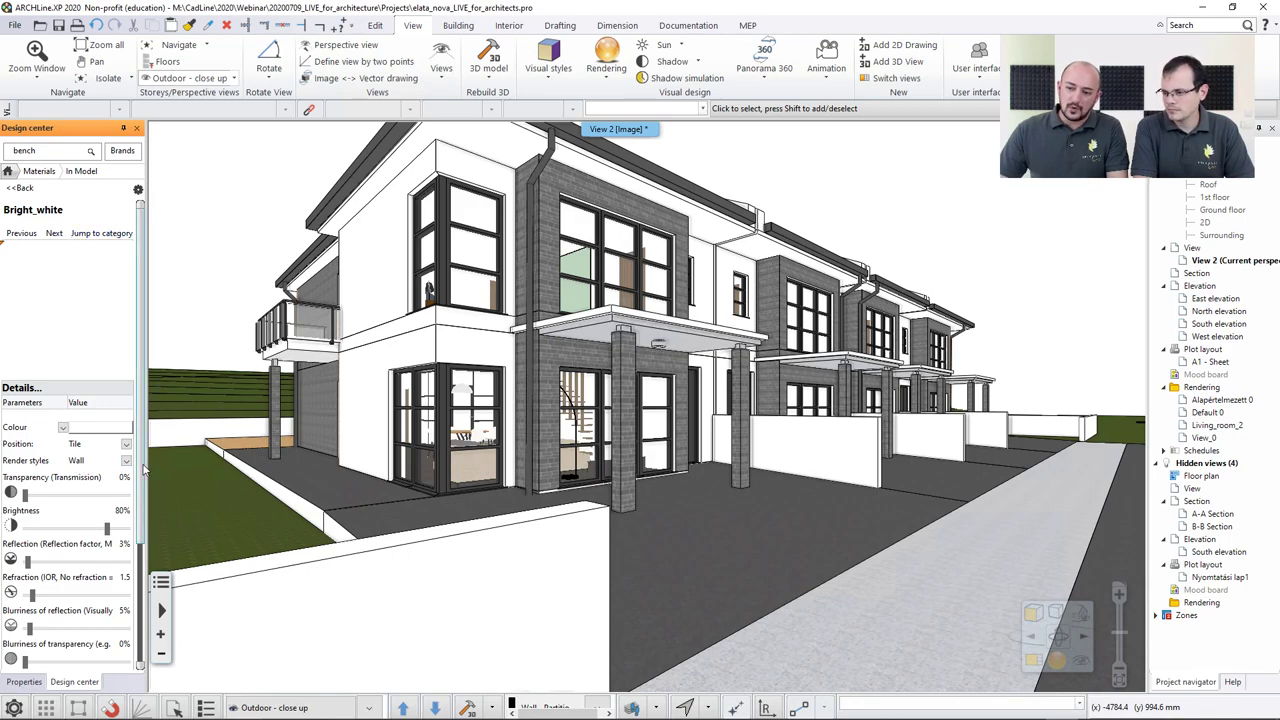
{"action": "left_click", "coordinate": [127, 461]}
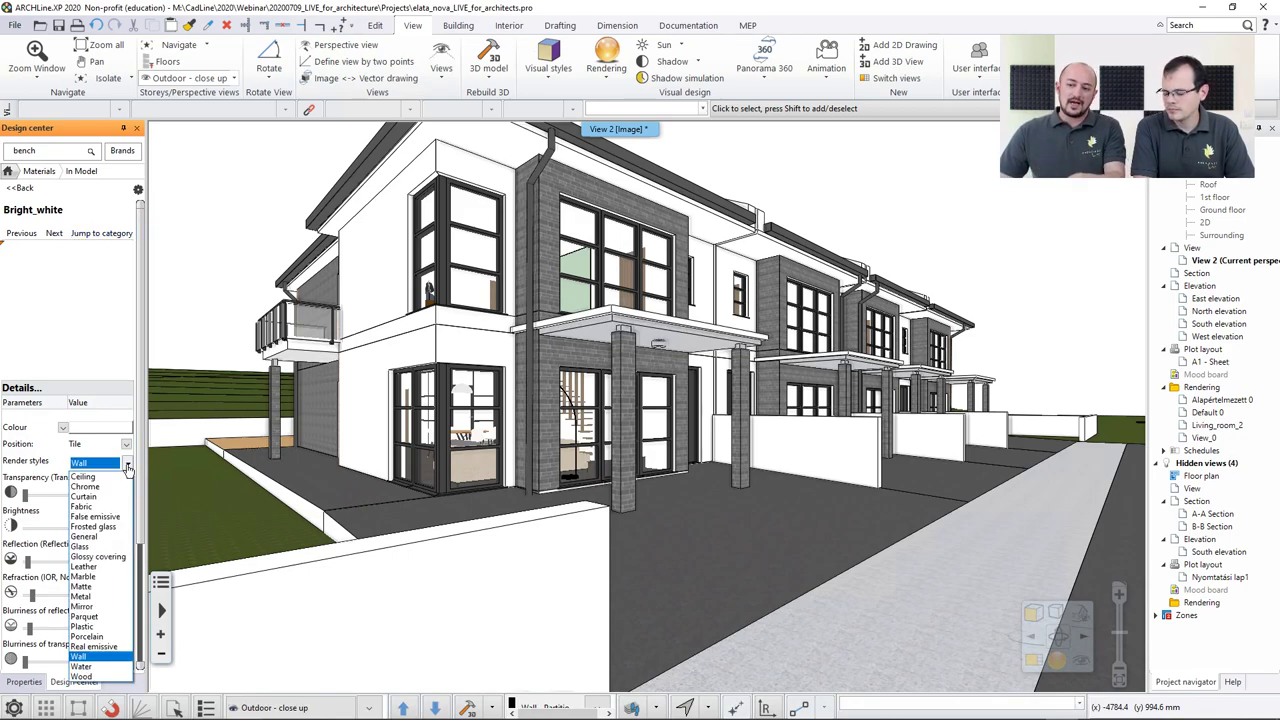
{"action": "left_click", "coordinate": [98, 463]}
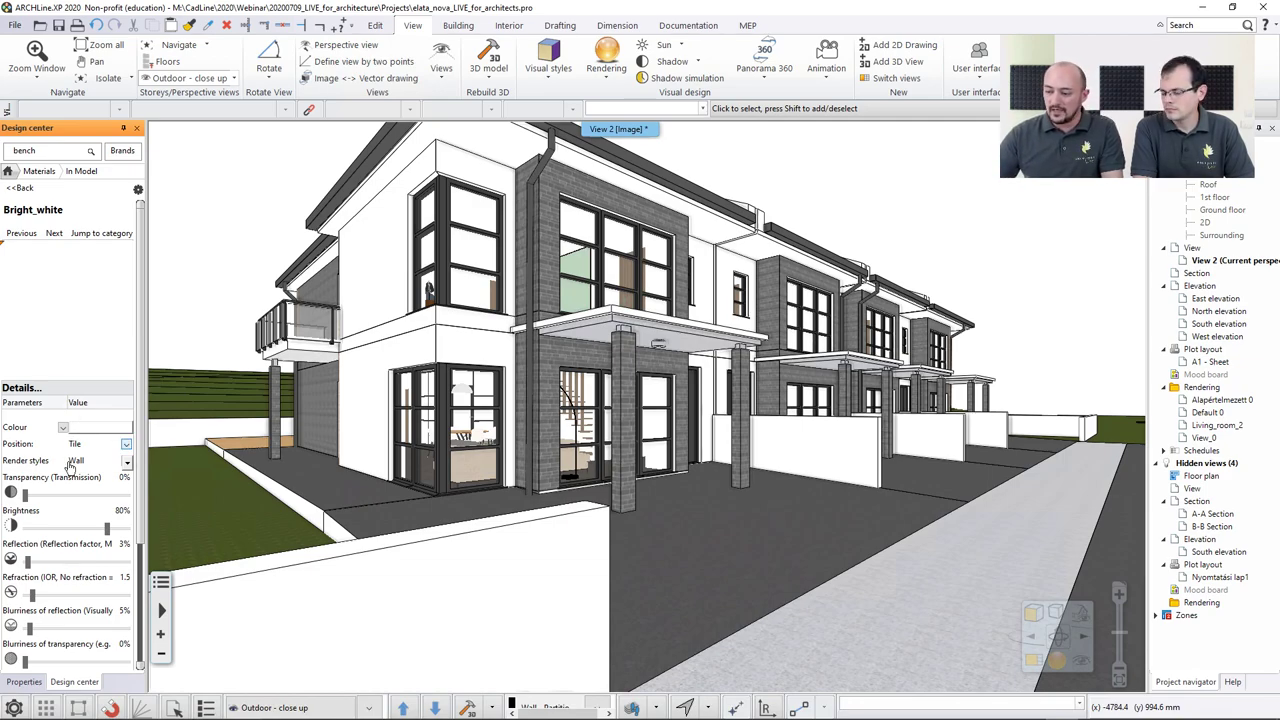
Switch to Outdoor - backyard and look up the pool-edge slab's Carpet Blue 003 material
{"action": "left_click", "coordinate": [366, 708]}
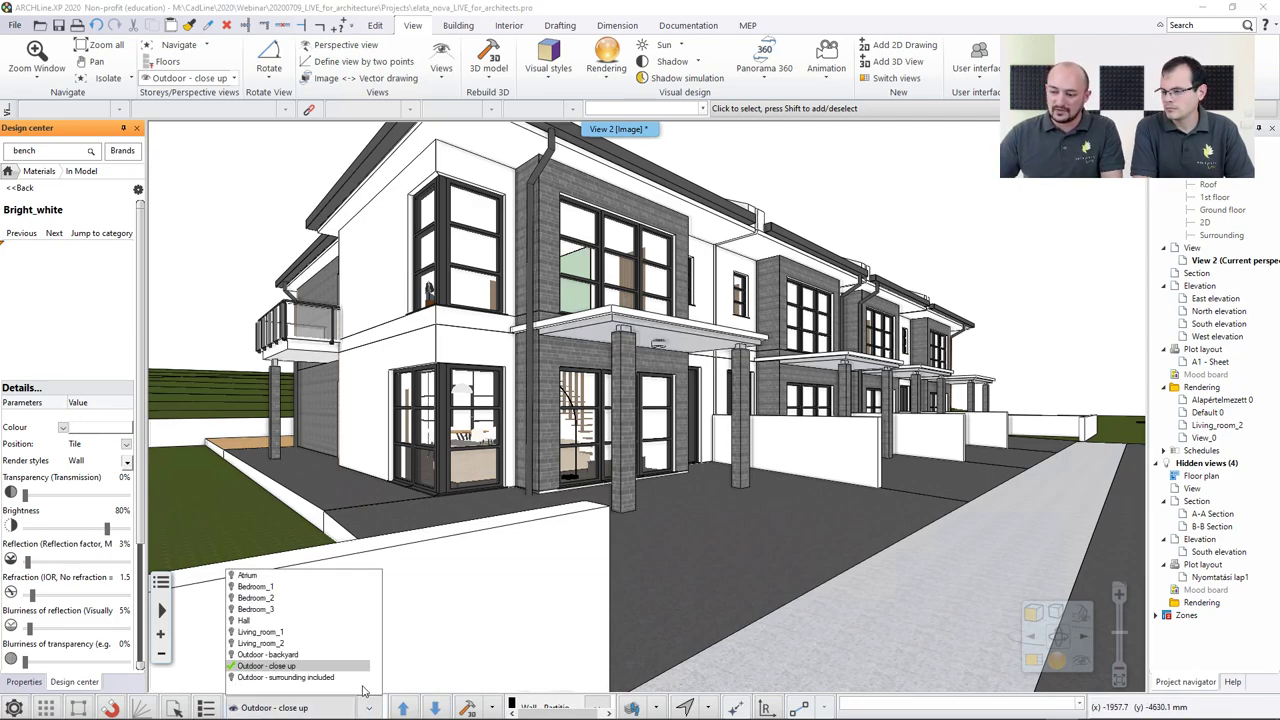
{"action": "left_click", "coordinate": [332, 650]}
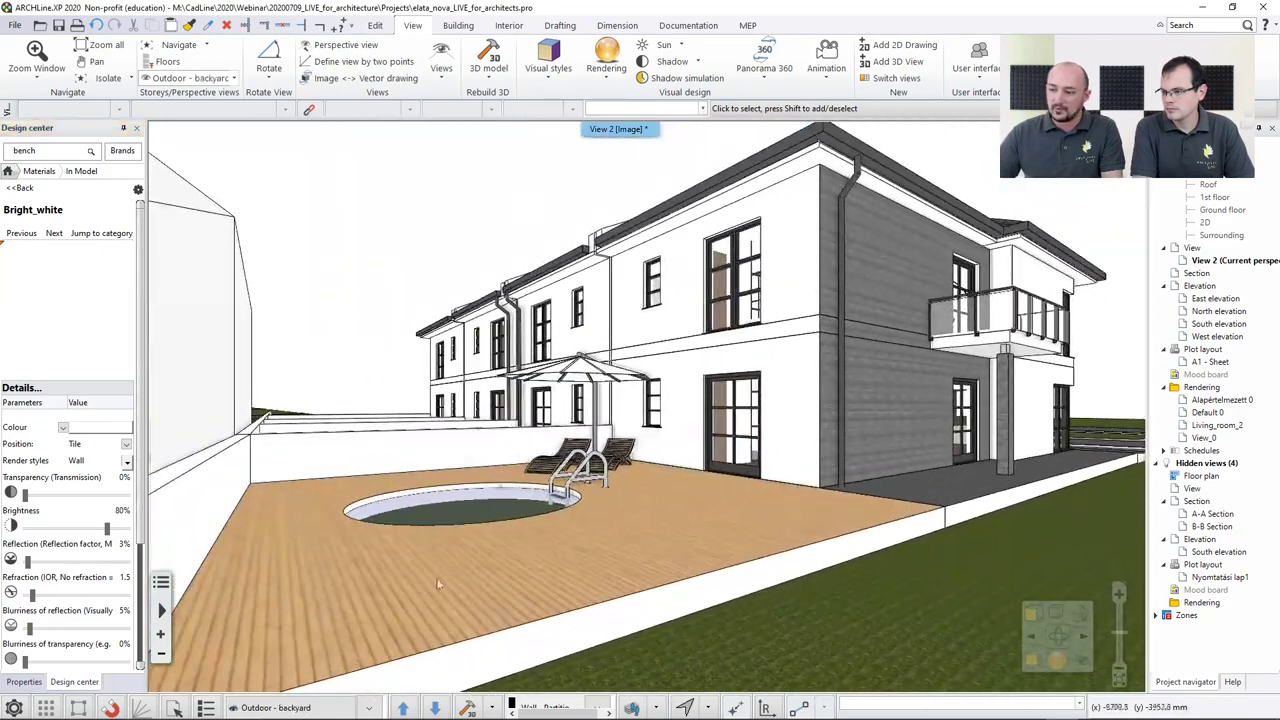
{"action": "right_click", "coordinate": [453, 506]}
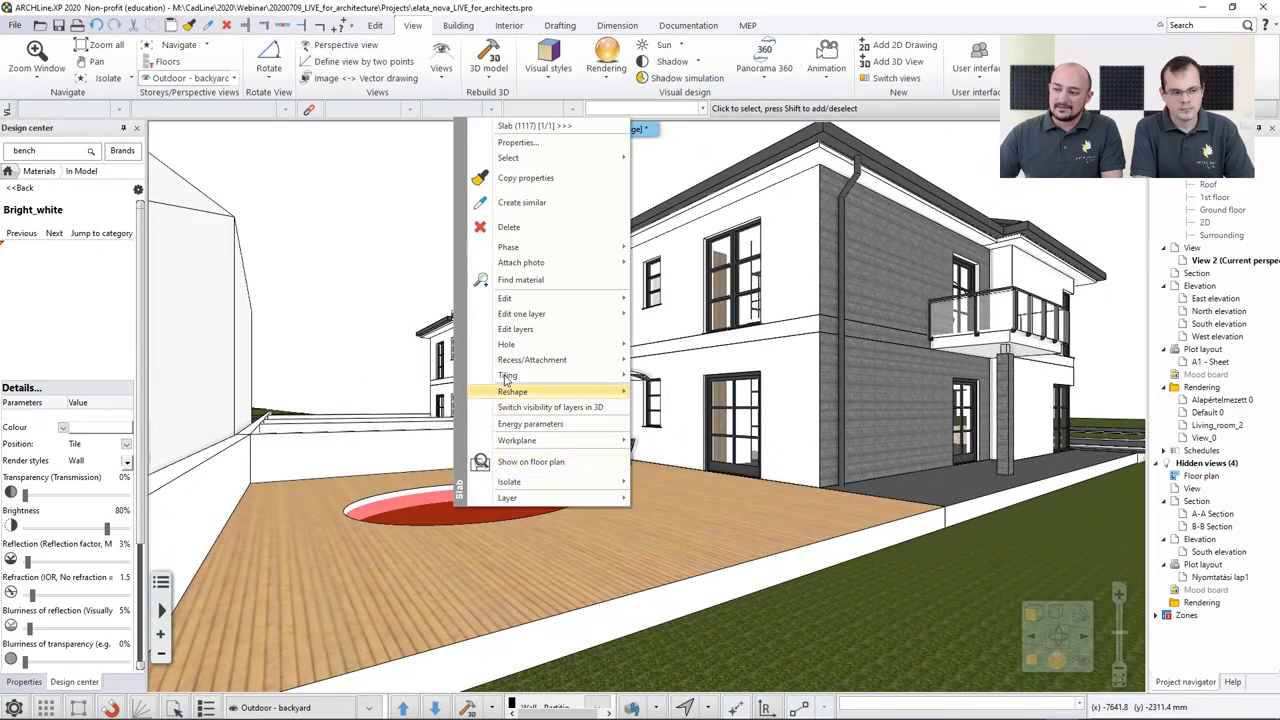
{"action": "left_click", "coordinate": [525, 282]}
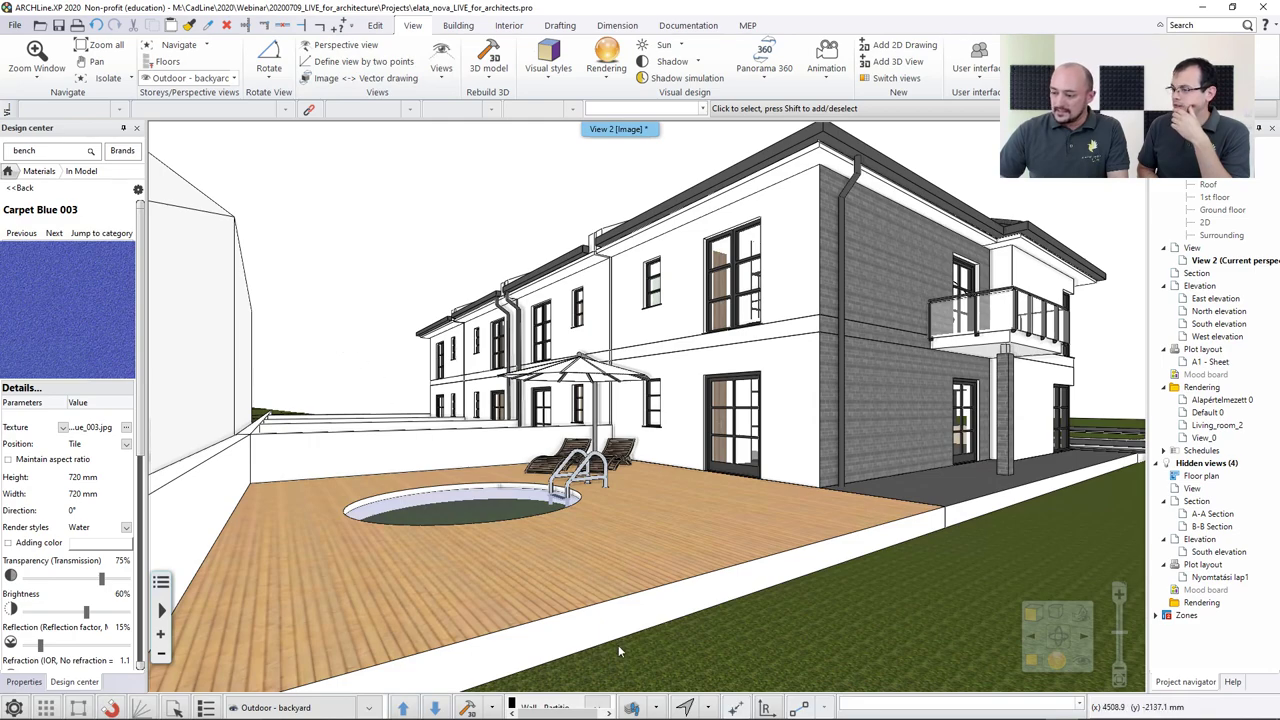
Briefly browse Layer walk, then return to the Outdoor - close up view
{"action": "left_click", "coordinate": [636, 707]}
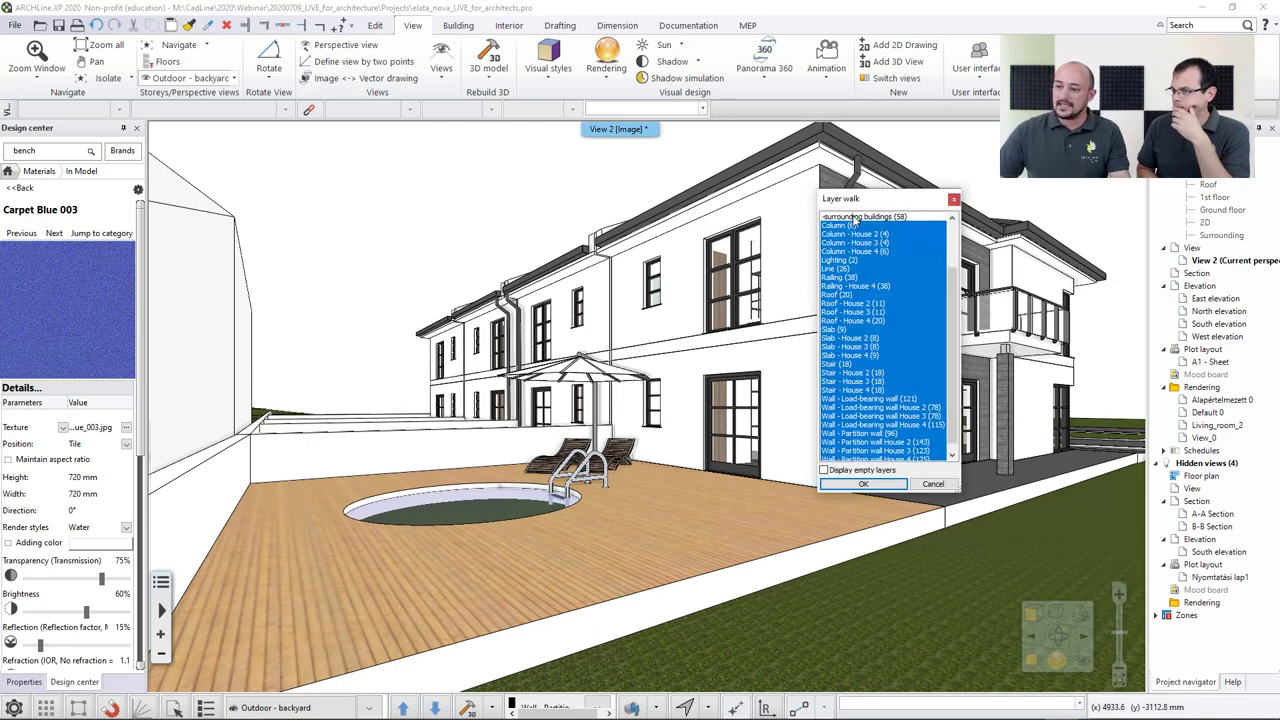
{"action": "left_click", "coordinate": [953, 199]}
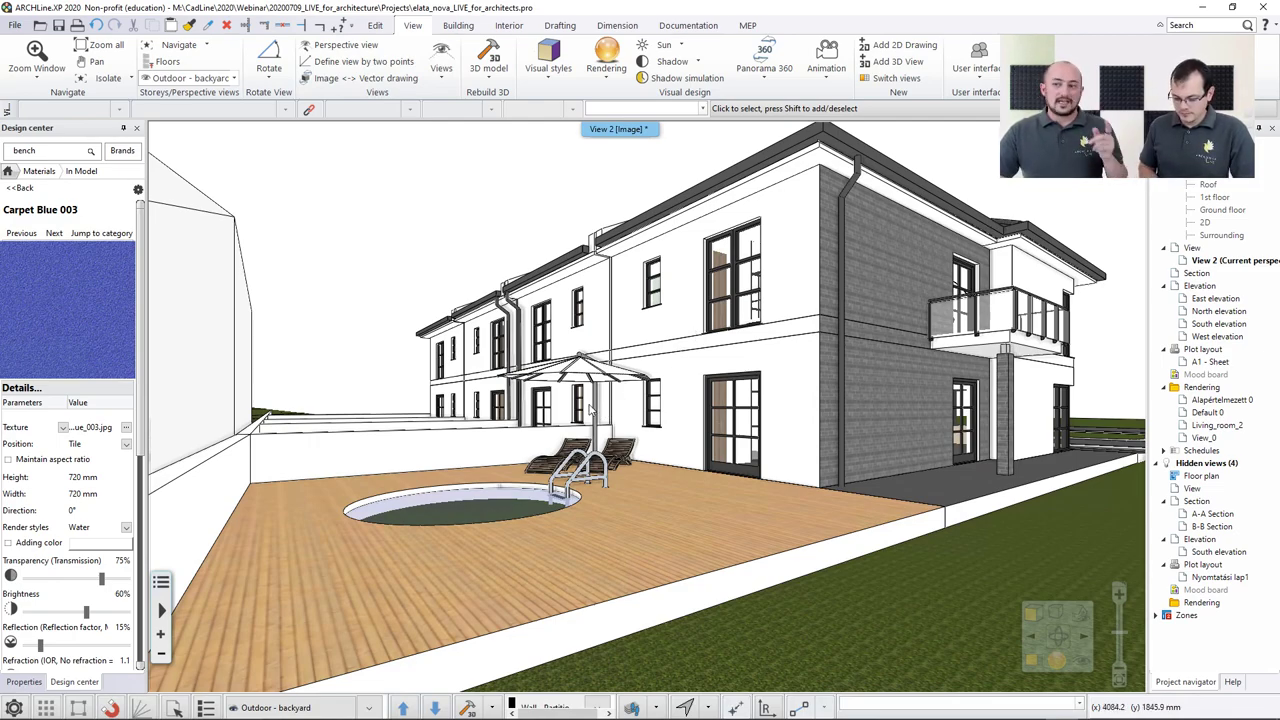
{"action": "left_click", "coordinate": [369, 708]}
{"action": "left_click", "coordinate": [330, 664]}
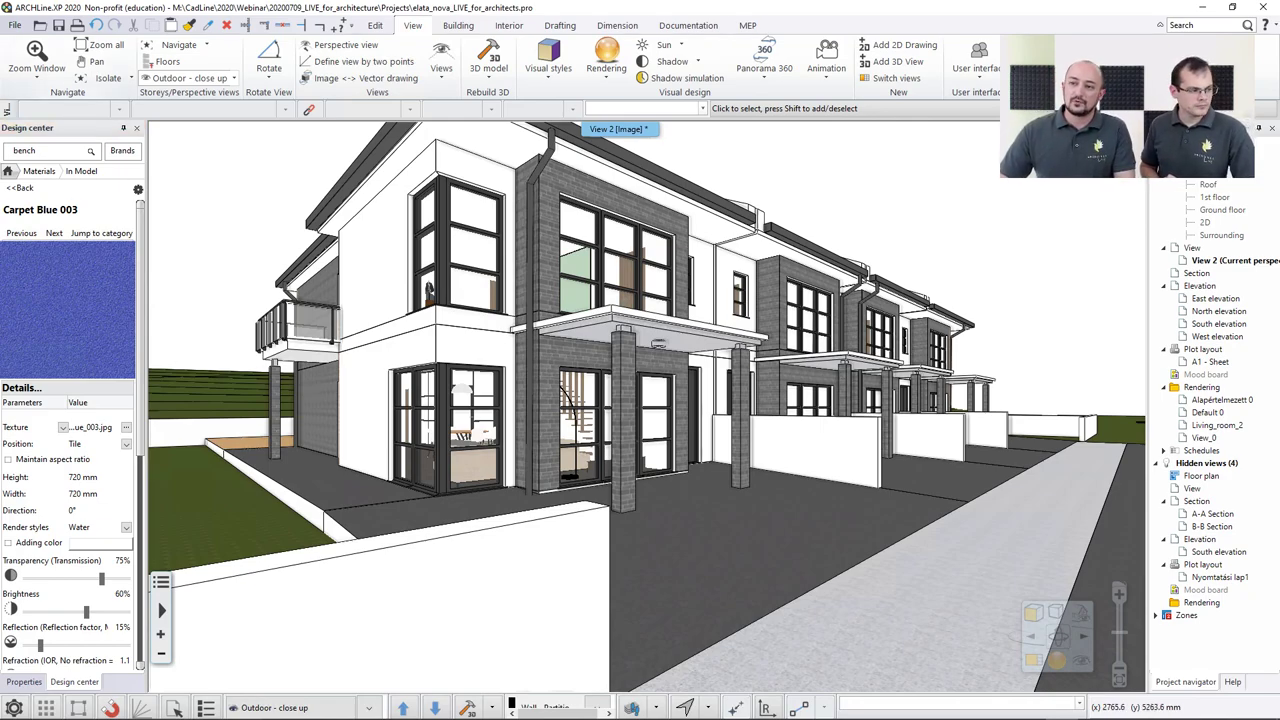
Check the Project location in File > BIM > Project Parameters, cancel, and switch to the ground-floor plan
{"action": "left_click", "coordinate": [15, 25]}
{"action": "mouse_move", "coordinate": [70, 174]}
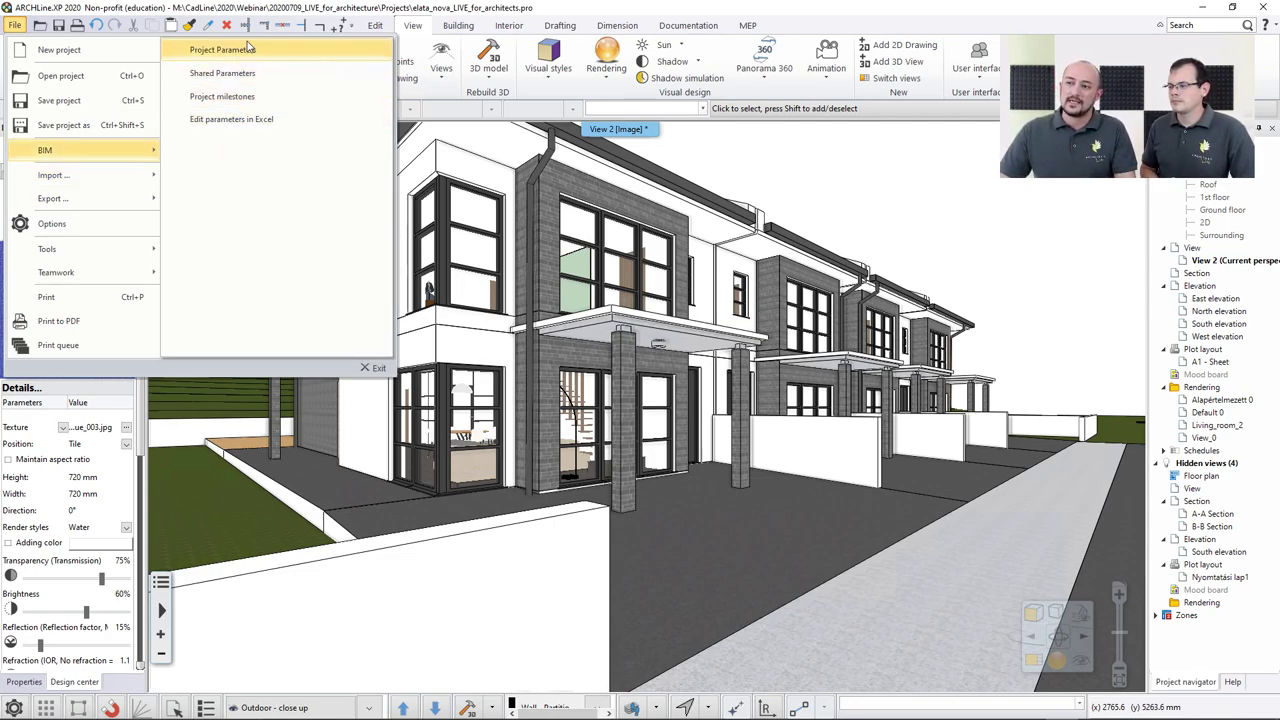
{"action": "left_click", "coordinate": [251, 52]}
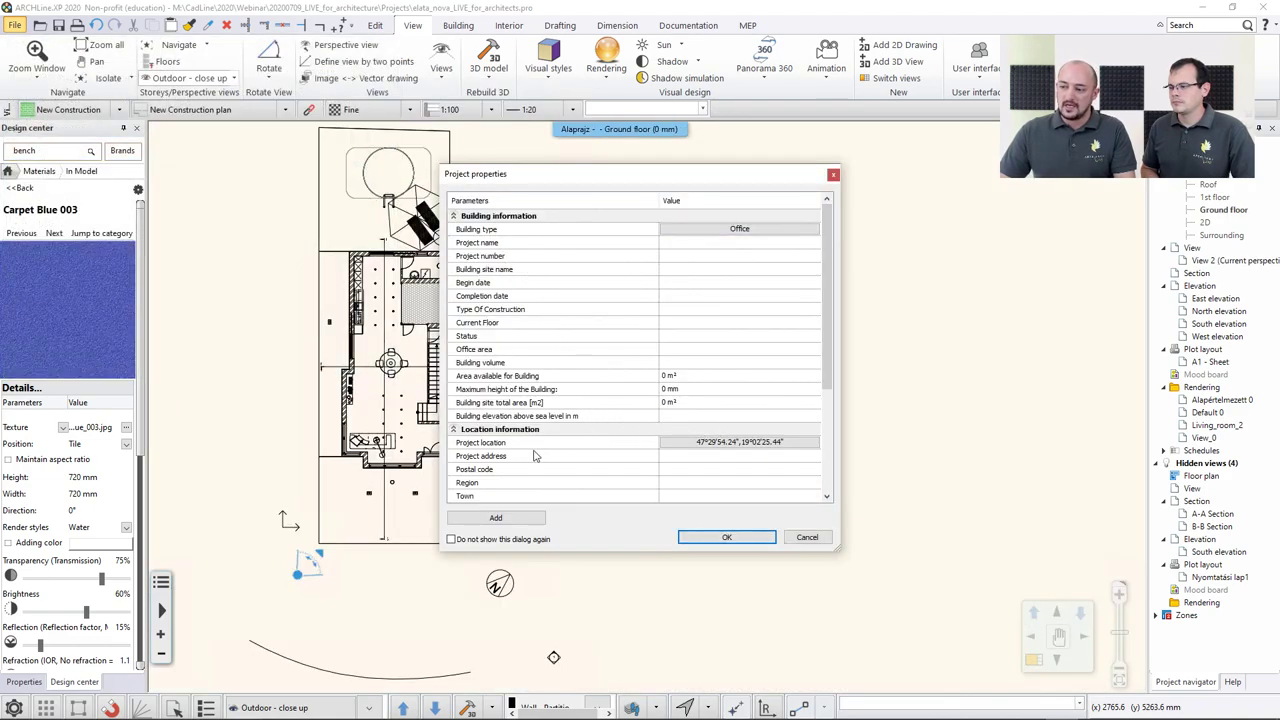
{"action": "left_click", "coordinate": [698, 443]}
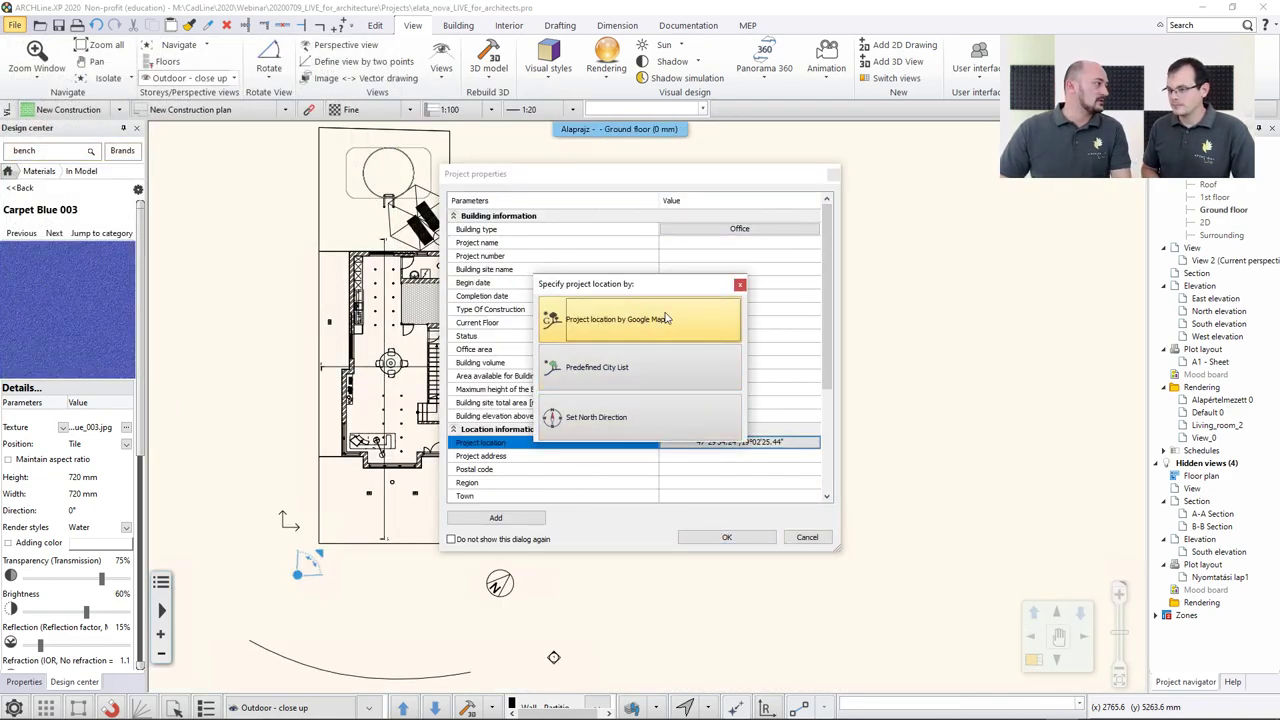
{"action": "left_click", "coordinate": [740, 285]}
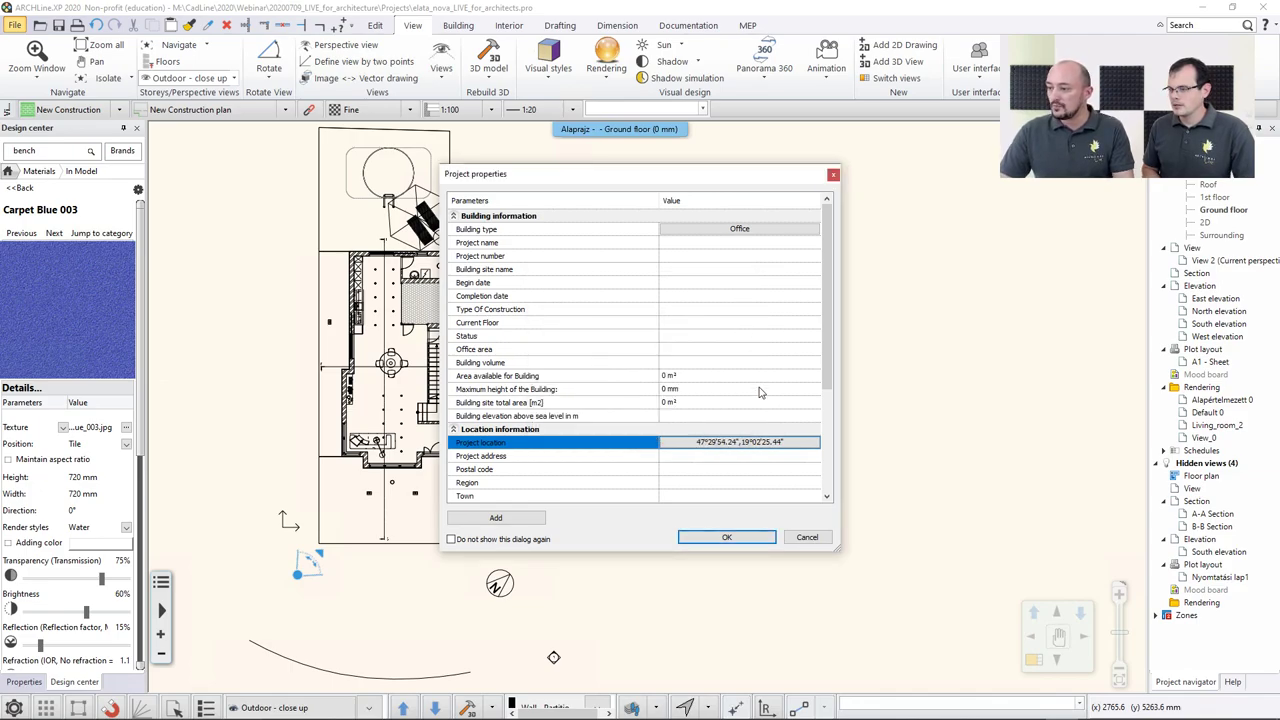
{"action": "left_click", "coordinate": [807, 537]}
{"action": "key", "text": "ctrl+Tab"}
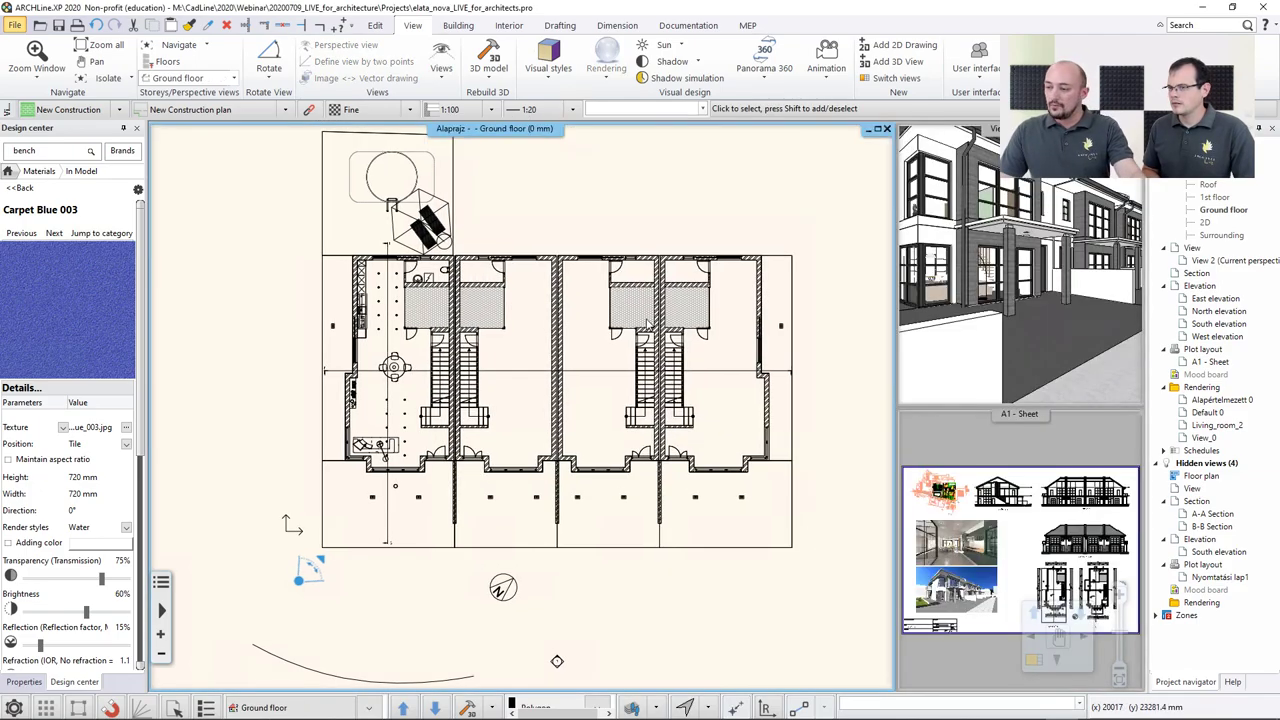
Run the sun shadow simulation on the 3D close-up, set to 11:30 on 09 May
{"action": "left_click", "coordinate": [919, 263]}
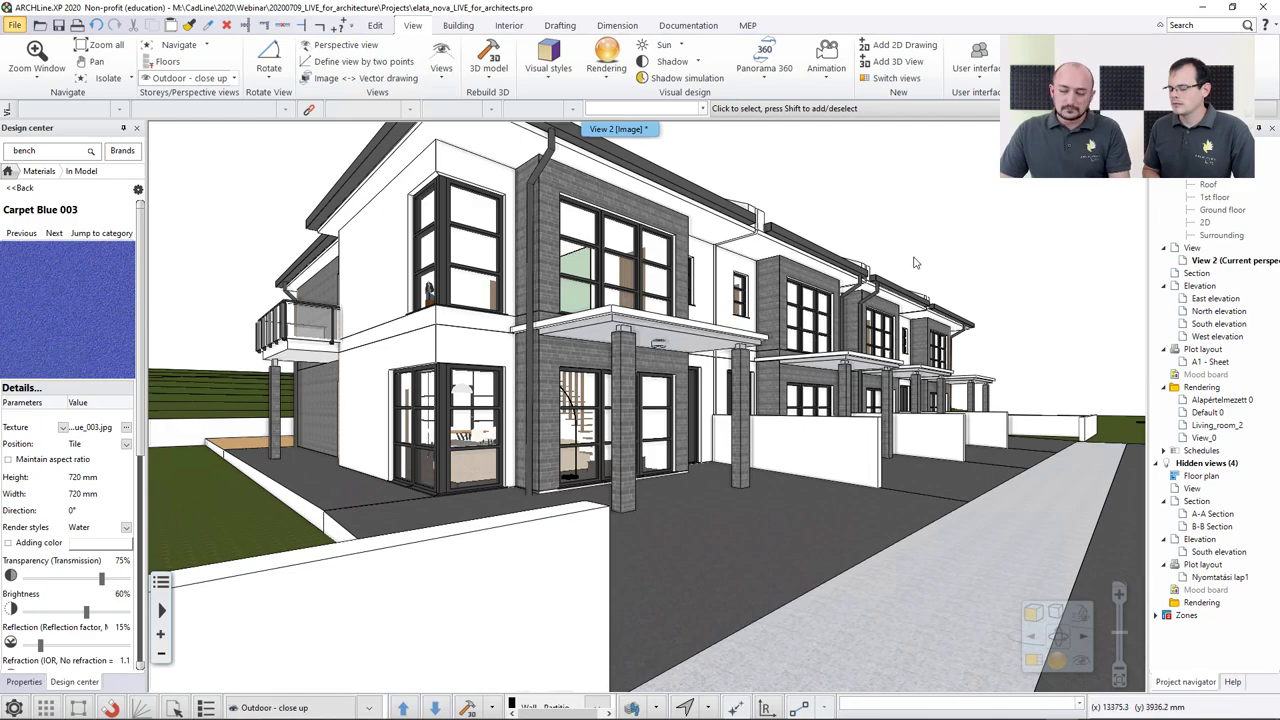
{"action": "left_click", "coordinate": [700, 79]}
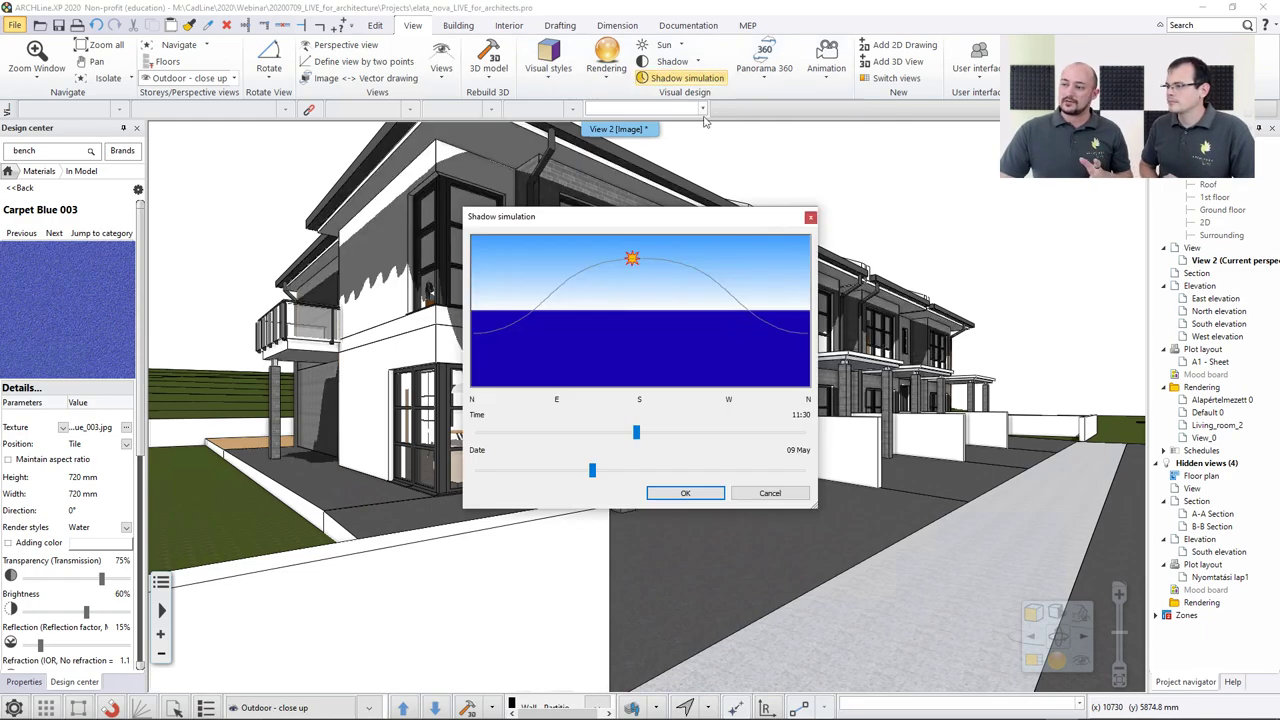
{"action": "left_click_drag", "start_coordinate": [601, 223], "coordinate": [829, 214]}
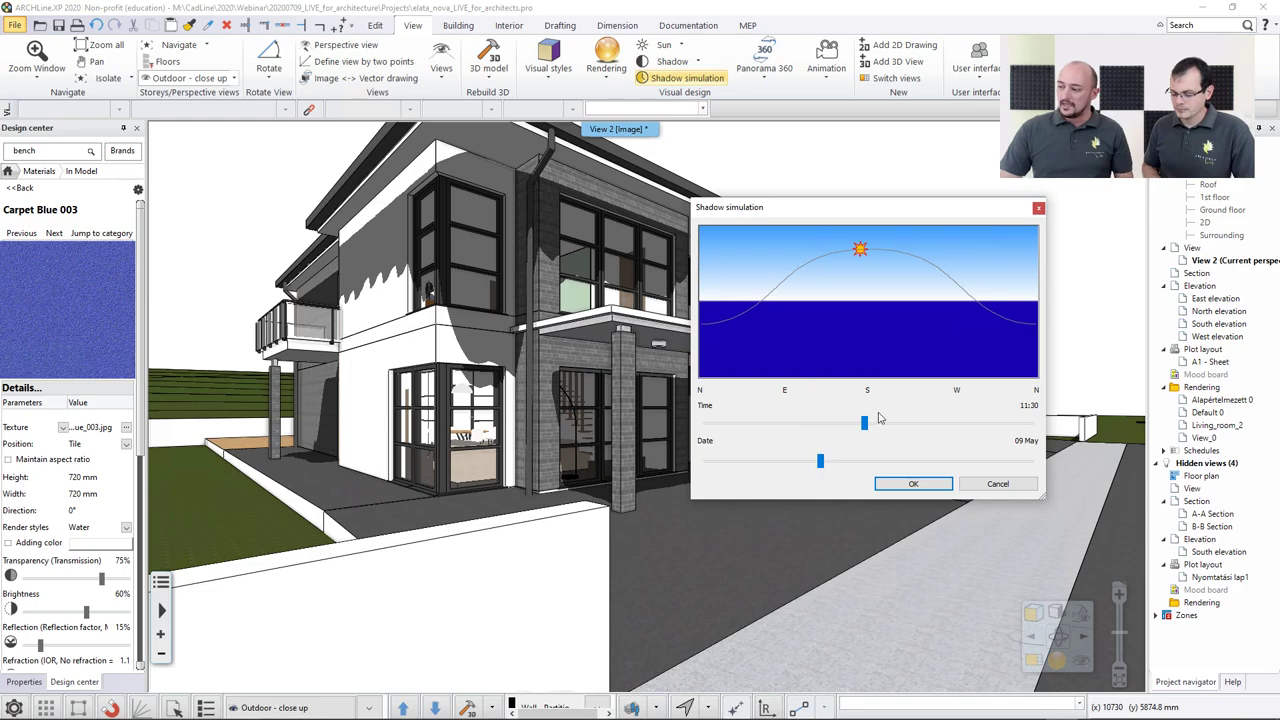
{"action": "mouse_move", "coordinate": [865, 423]}
{"action": "left_mouse_down"}
{"action": "mouse_move", "coordinate": [890, 424]}
{"action": "mouse_move", "coordinate": [864, 424]}
{"action": "left_mouse_up"}
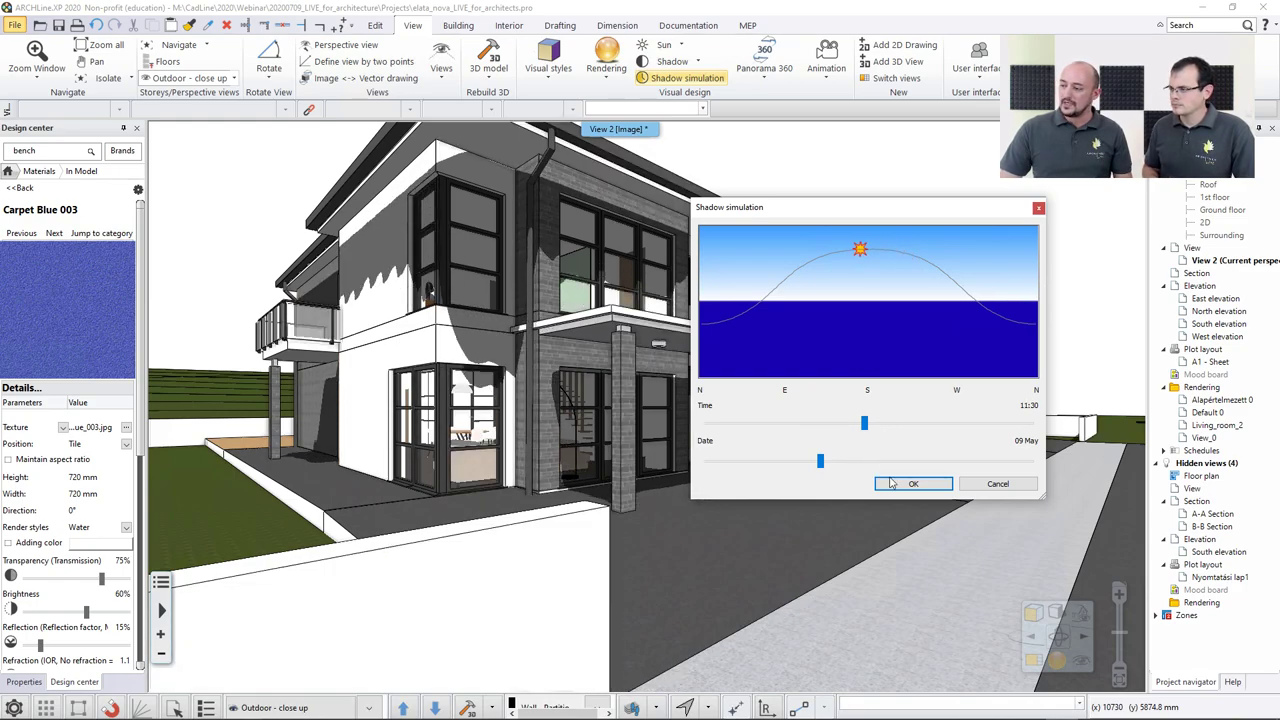
Cancel the Shadow simulation dialog to drop the sun shadows
{"action": "left_click", "coordinate": [980, 484]}
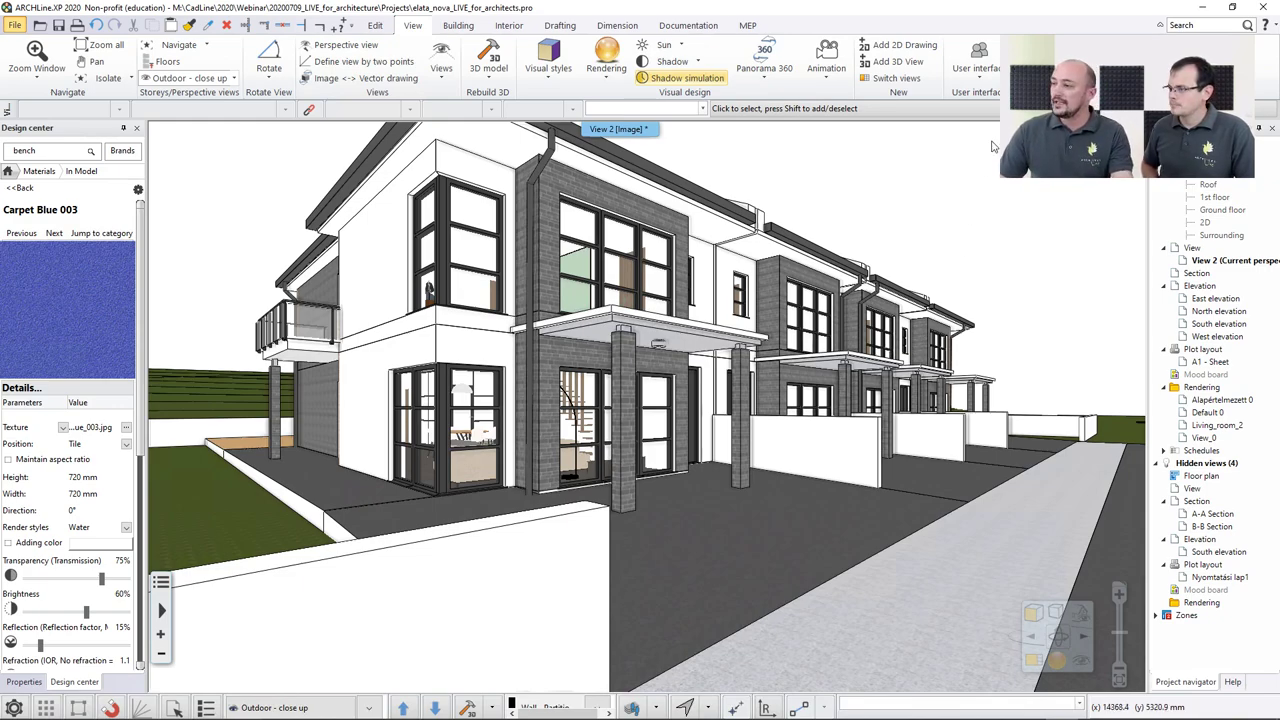
Open and dismiss the Animation > Path options, then switch to the ground-floor plan window
{"action": "left_click", "coordinate": [827, 84]}
{"action": "mouse_move", "coordinate": [830, 123]}
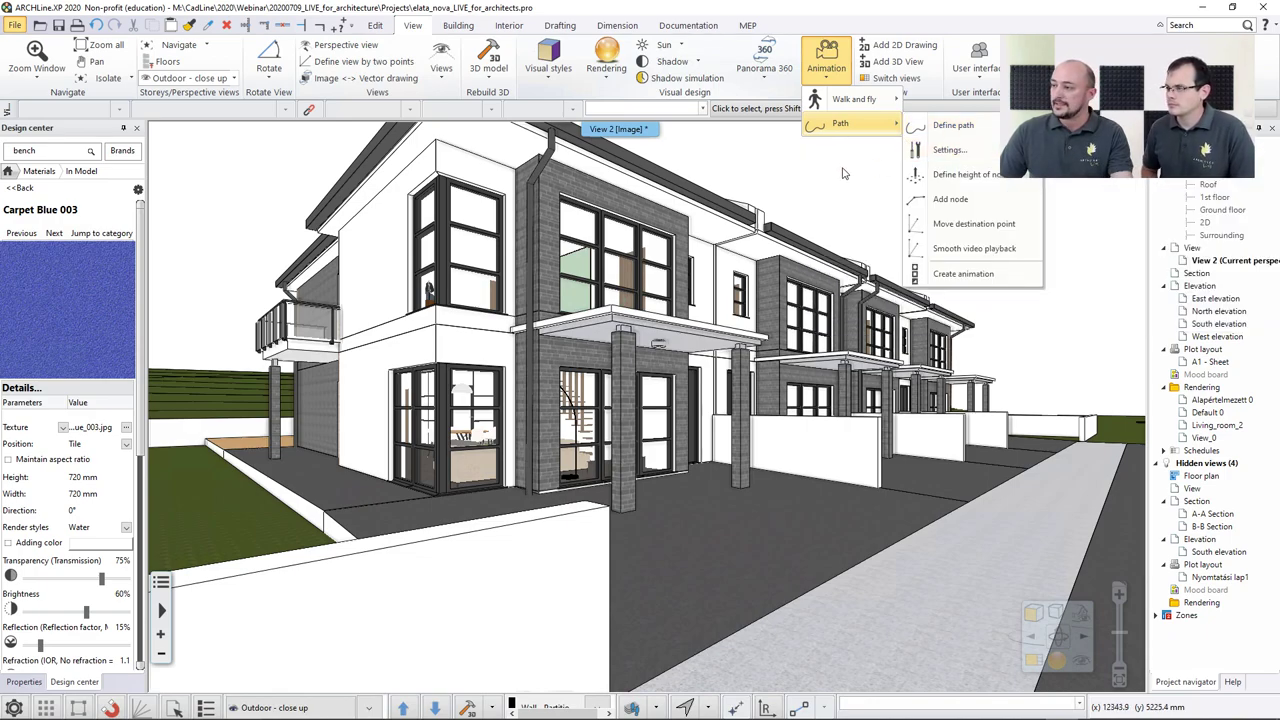
{"action": "key", "text": "Escape"}
{"action": "key", "text": "Escape"}
{"action": "key", "text": "ctrl+Tab"}
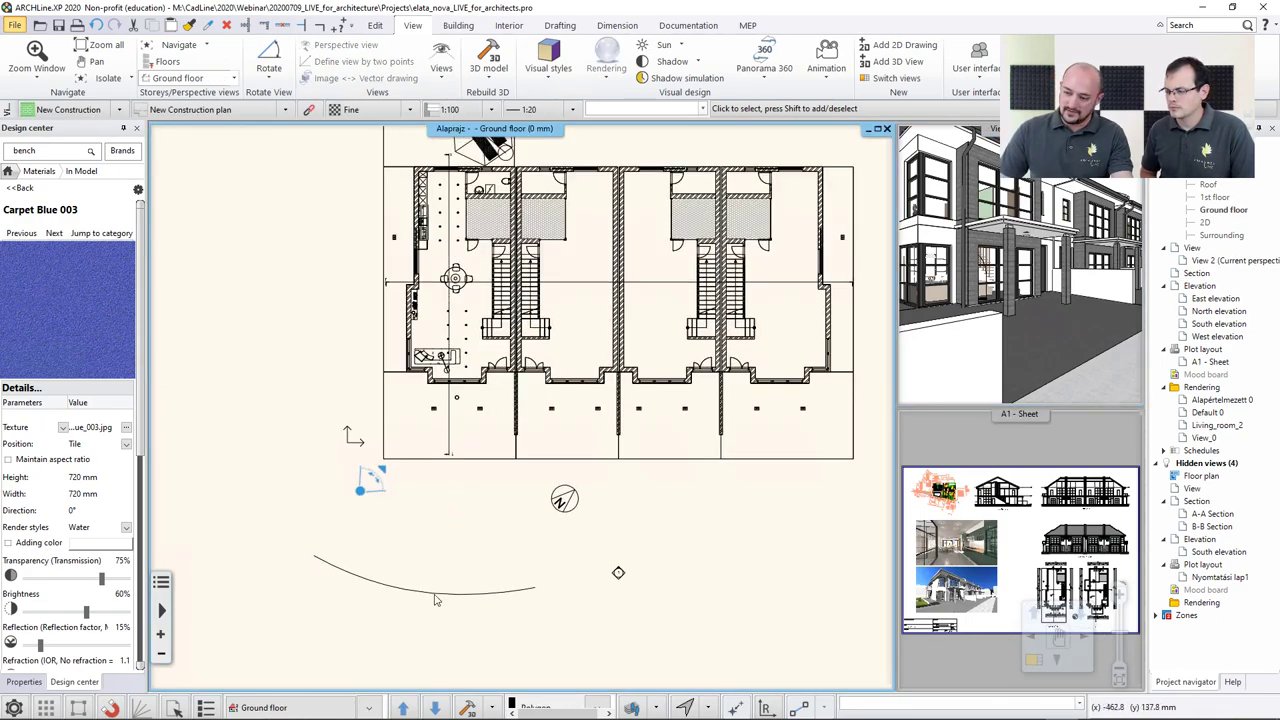
Play the animation along the camera path arc, then double-click Ground floor to return
{"action": "right_click", "coordinate": [368, 582]}
{"action": "left_click", "coordinate": [402, 568]}
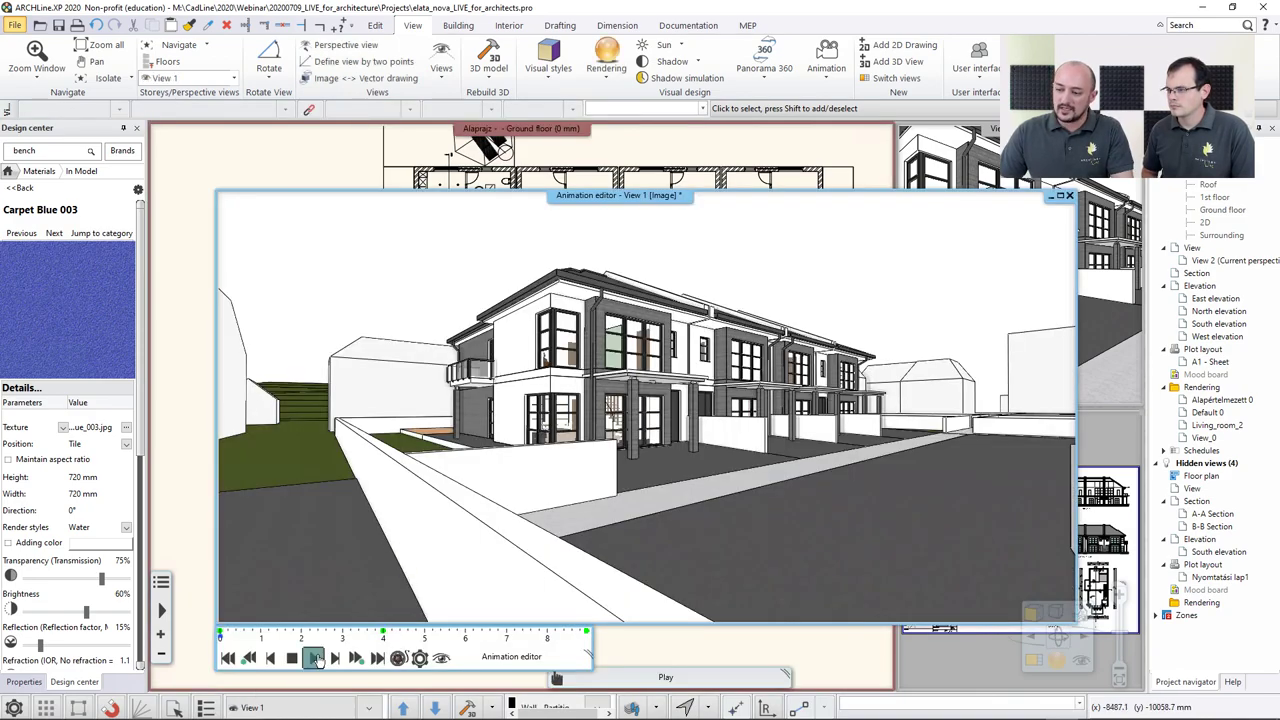
{"action": "left_click", "coordinate": [313, 657]}
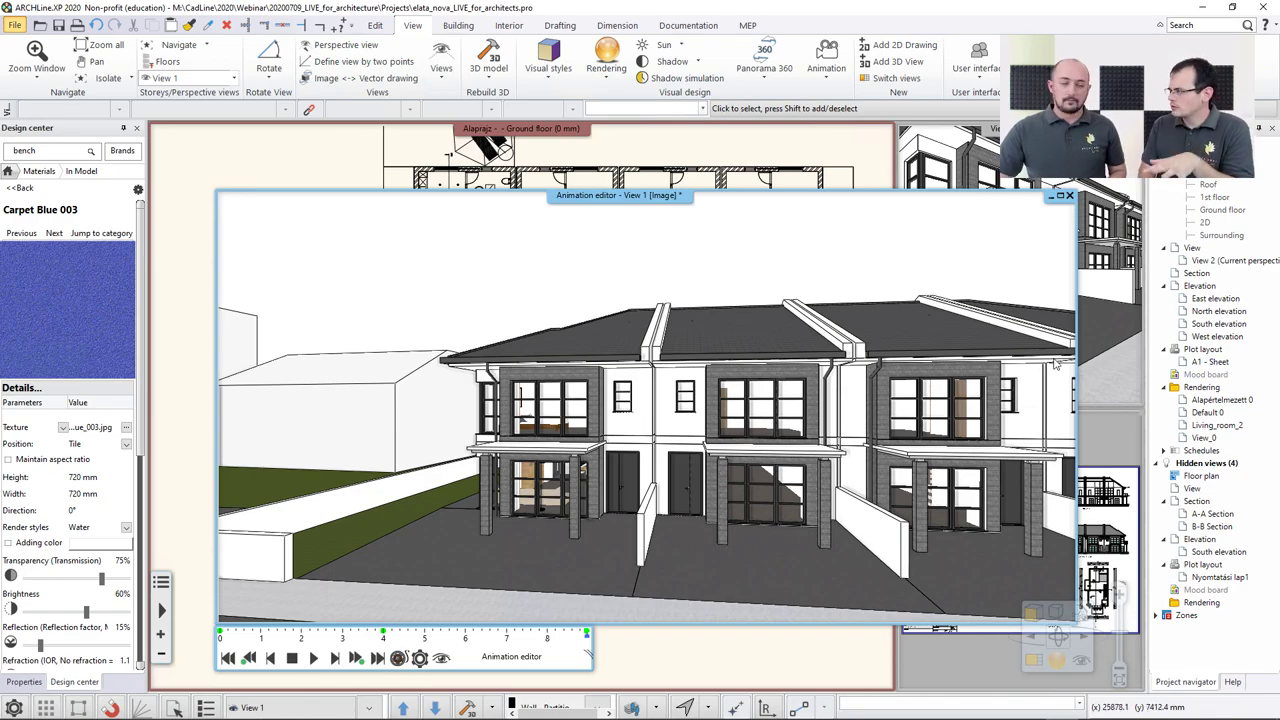
{"action": "double_click", "coordinate": [1222, 210]}
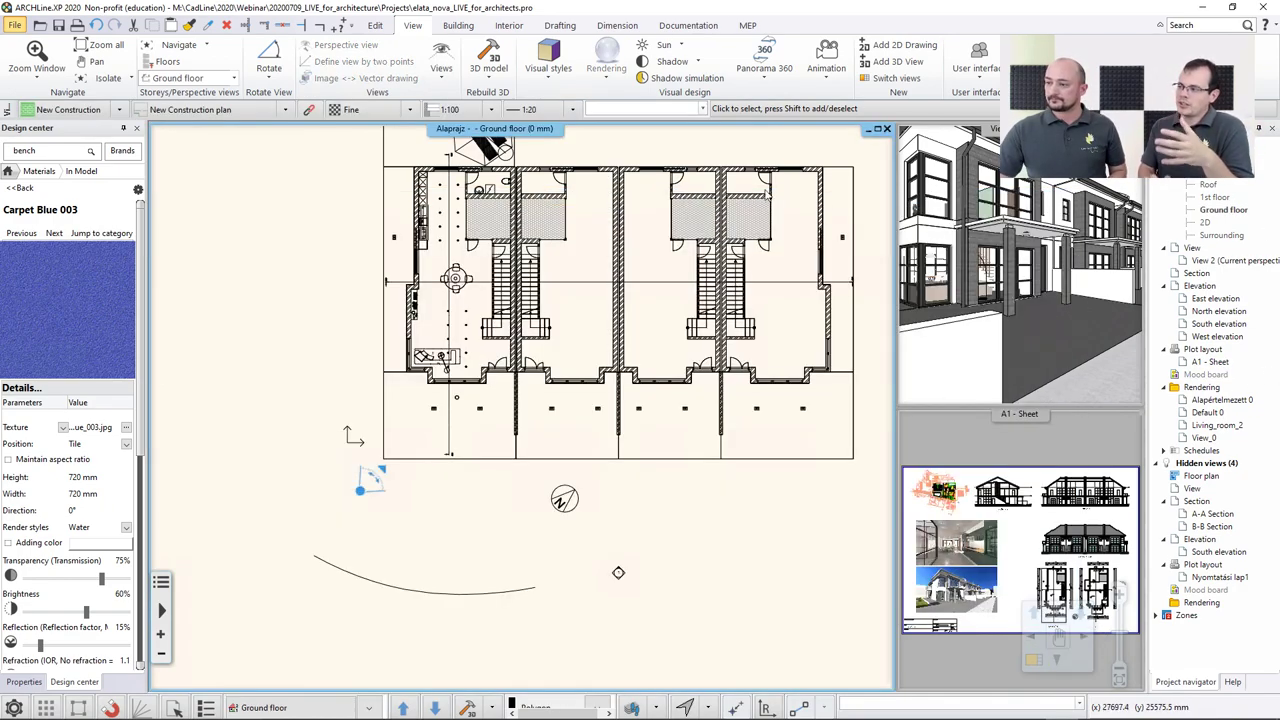
Swap the Outdoor - close up 3D view into the main window and open the Rendering dropdown
{"action": "left_click", "coordinate": [968, 395]}
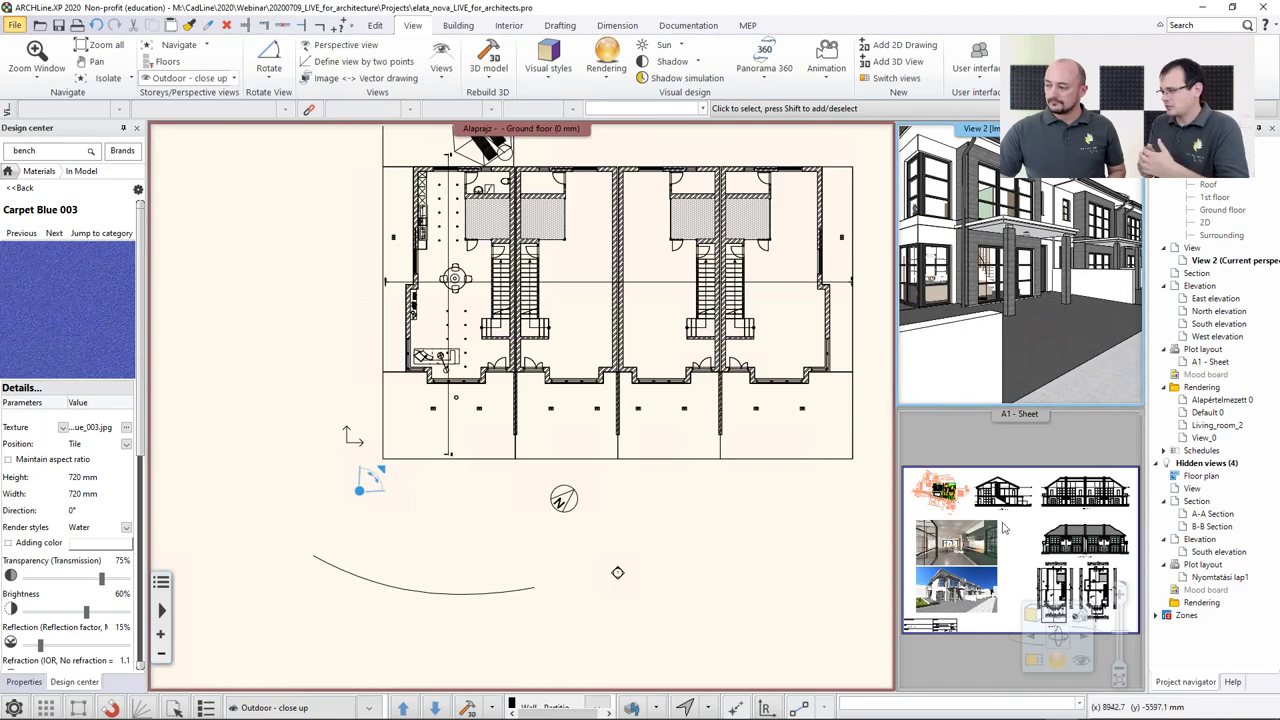
{"action": "left_click", "coordinate": [1031, 659]}
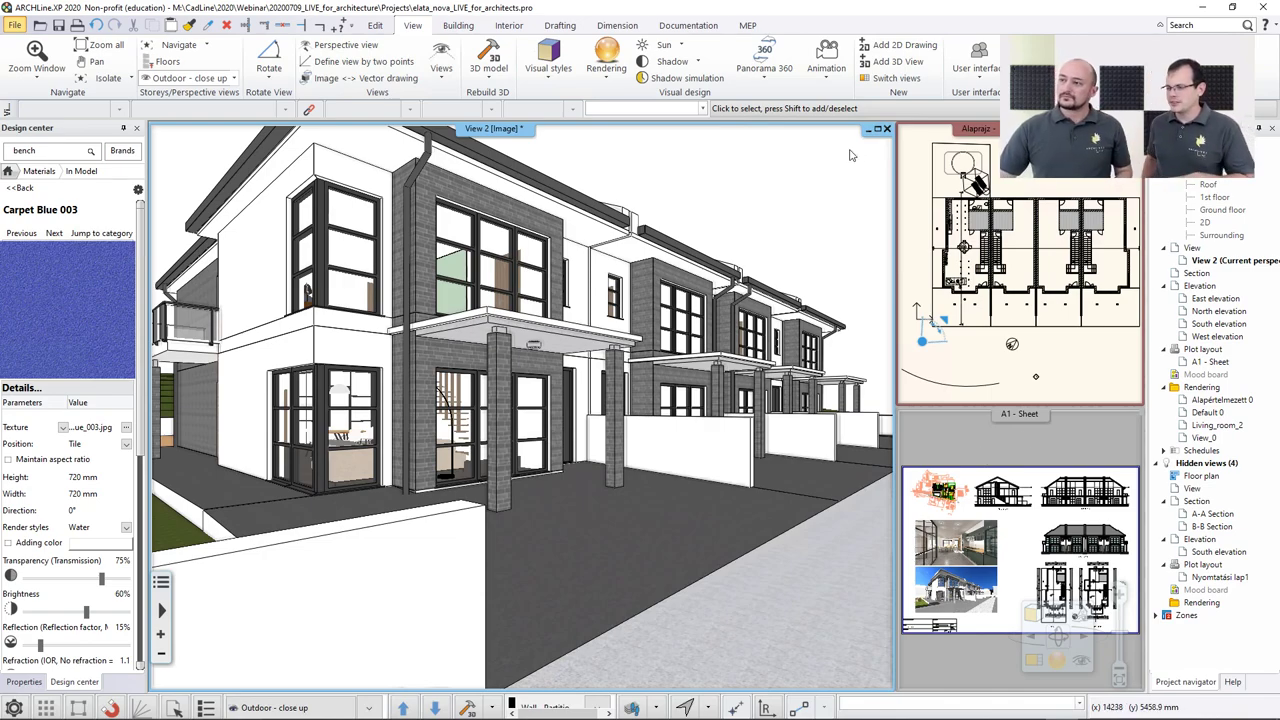
{"action": "left_click", "coordinate": [618, 78]}
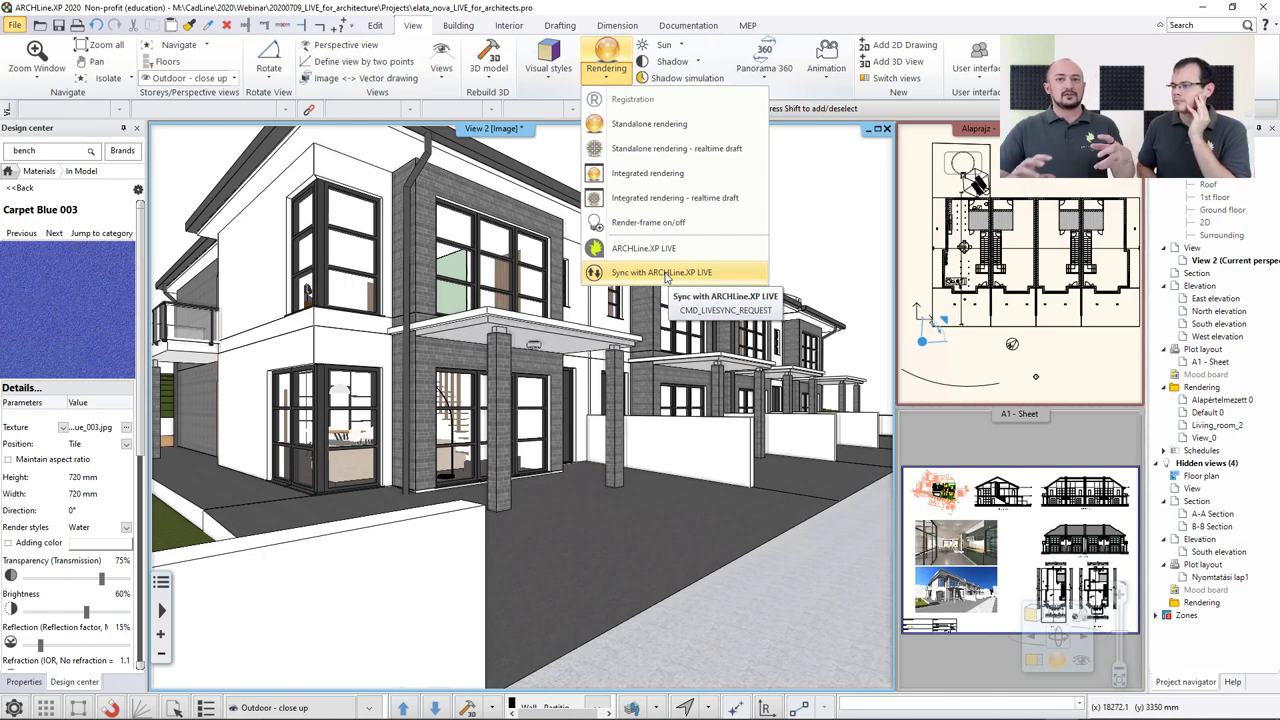
Choose Sync with ARCHLine.XP LIVE and confirm with Yes to send the model
{"action": "left_click", "coordinate": [670, 274]}
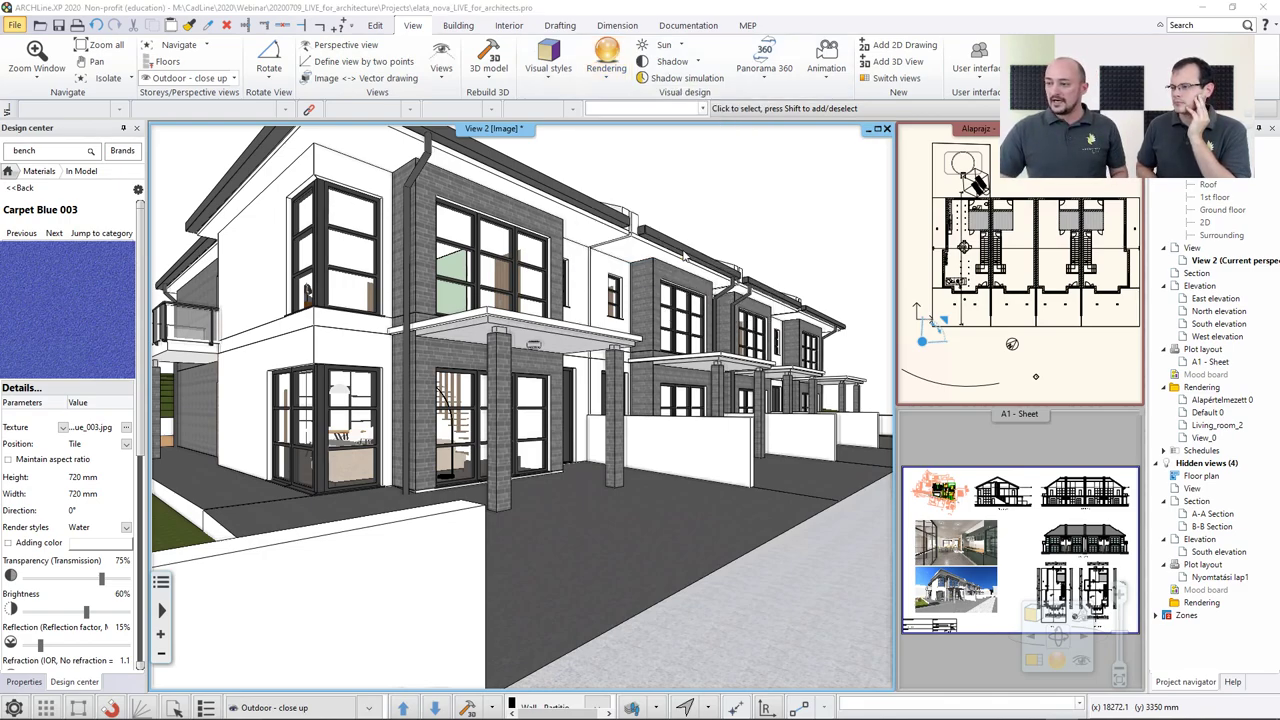
{"action": "left_click", "coordinate": [695, 410]}
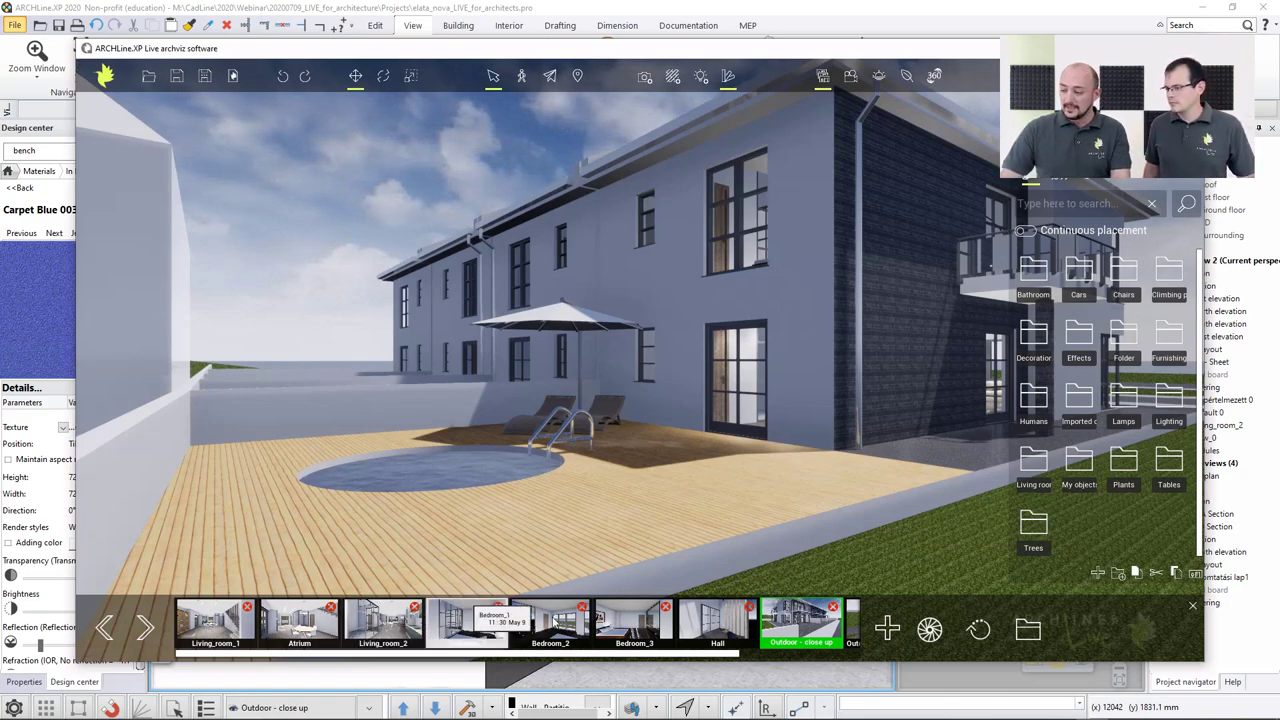
Open the Atrium render and browse Bedroom_3, backyard, close-up and surroundings renders, ending on Living_room_2
{"action": "left_click", "coordinate": [1027, 628]}
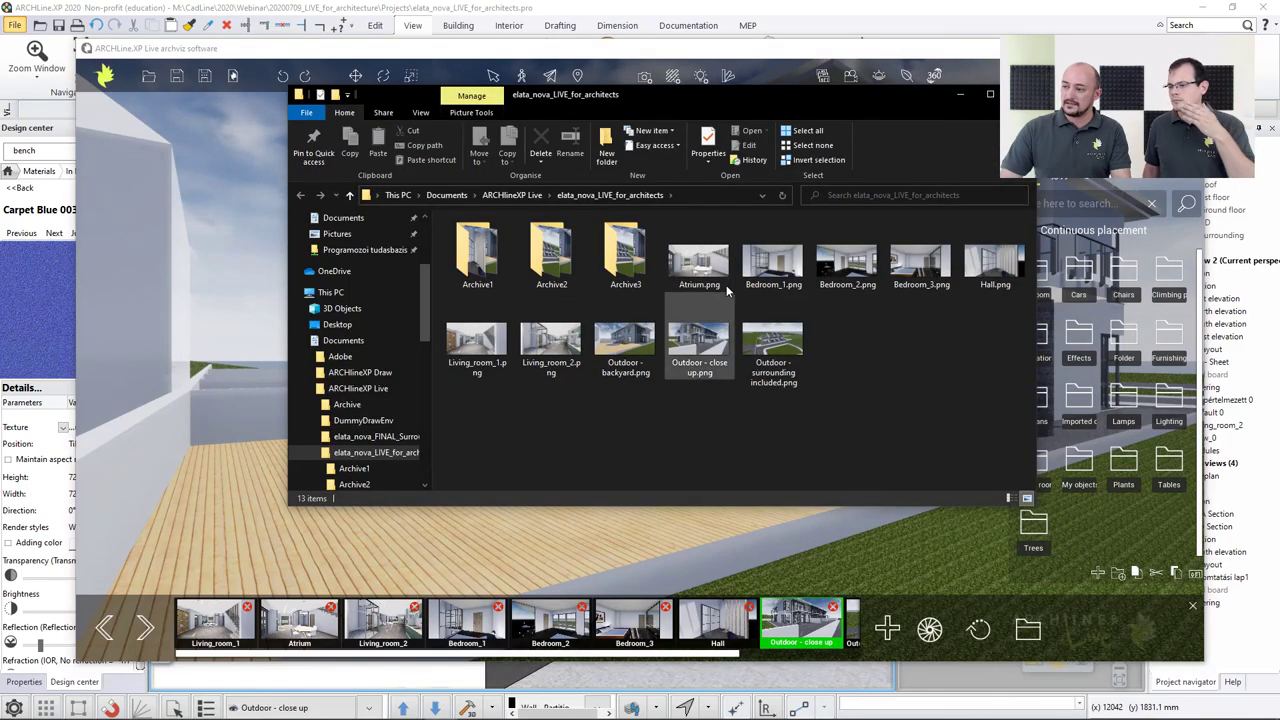
{"action": "double_click", "coordinate": [699, 262]}
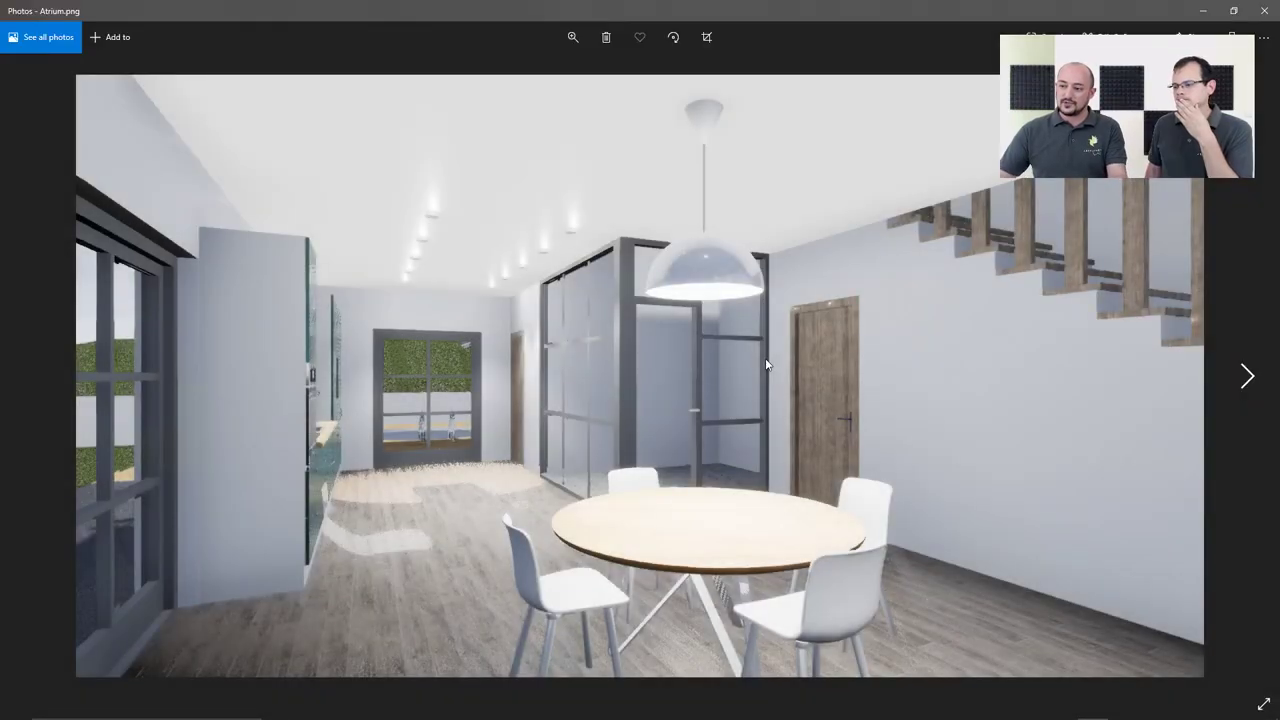
{"action": "key", "text": "Right"}
{"action": "key", "text": "Right"}
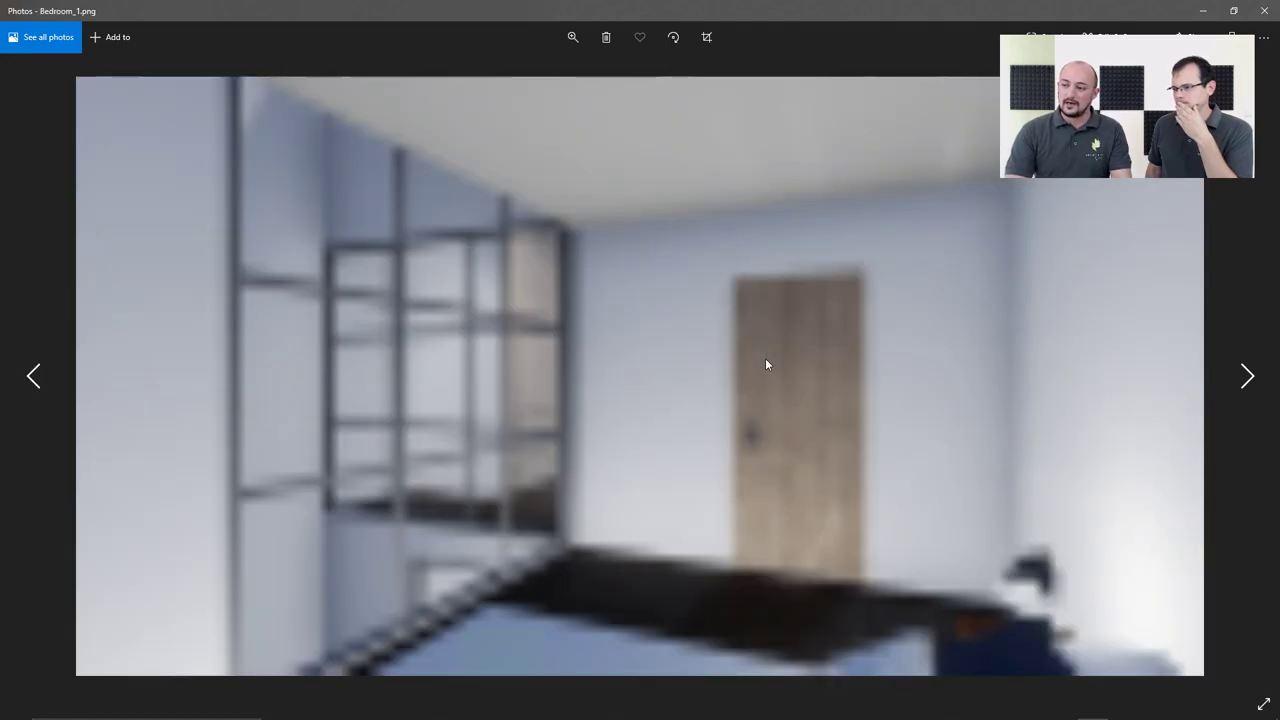
{"action": "key", "text": "Right"}
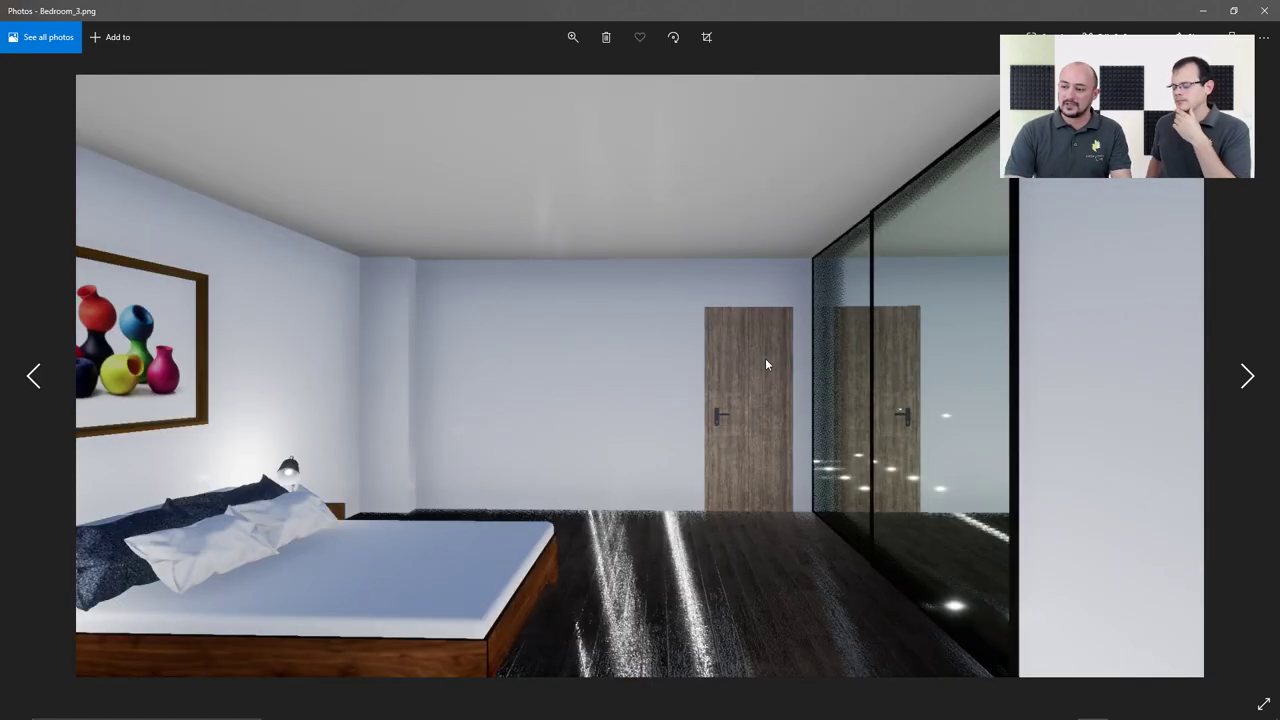
{"action": "key", "text": "Right"}
{"action": "key", "text": "Right"}
{"action": "key", "text": "Right"}
{"action": "key", "text": "Right"}
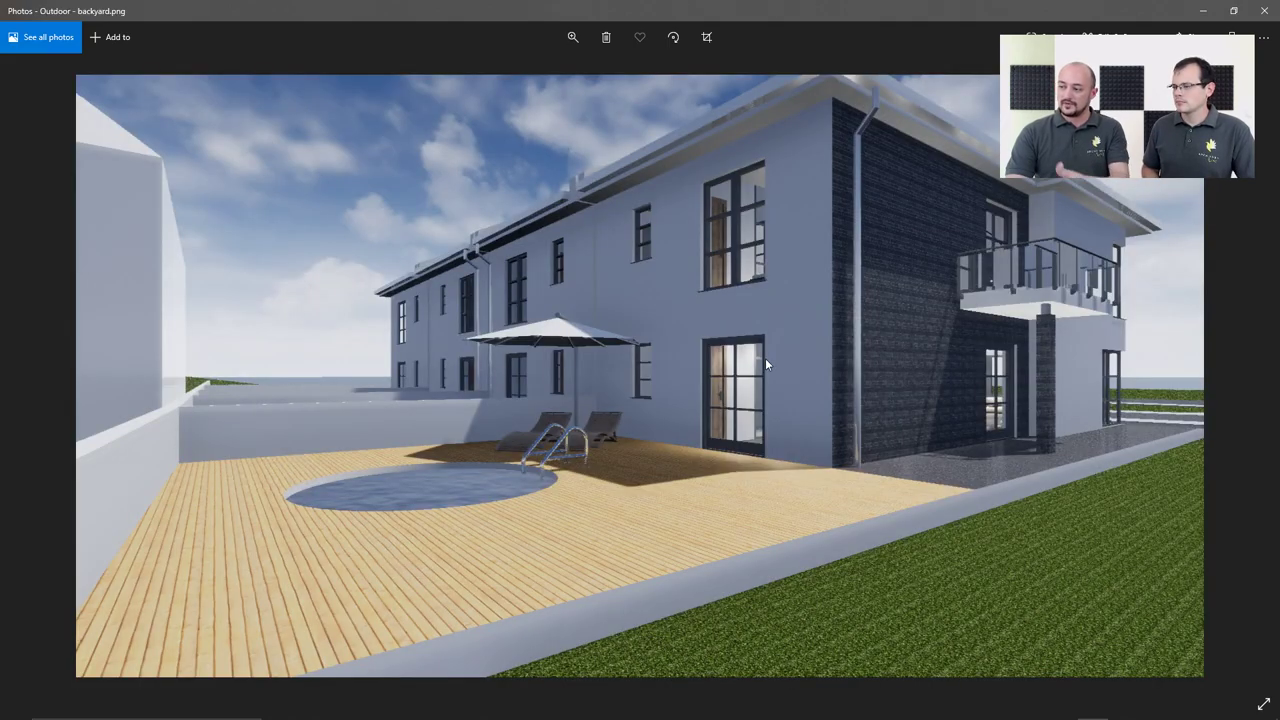
{"action": "key", "text": "Right"}
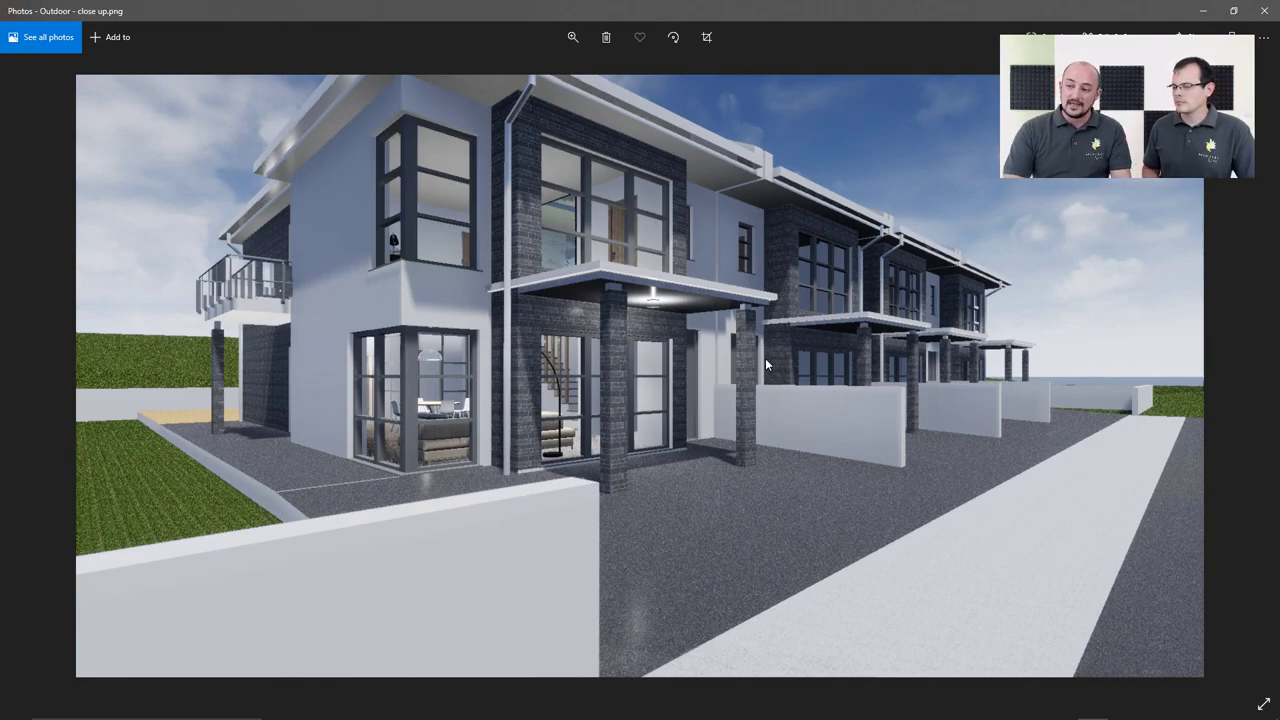
{"action": "key", "text": "Right"}
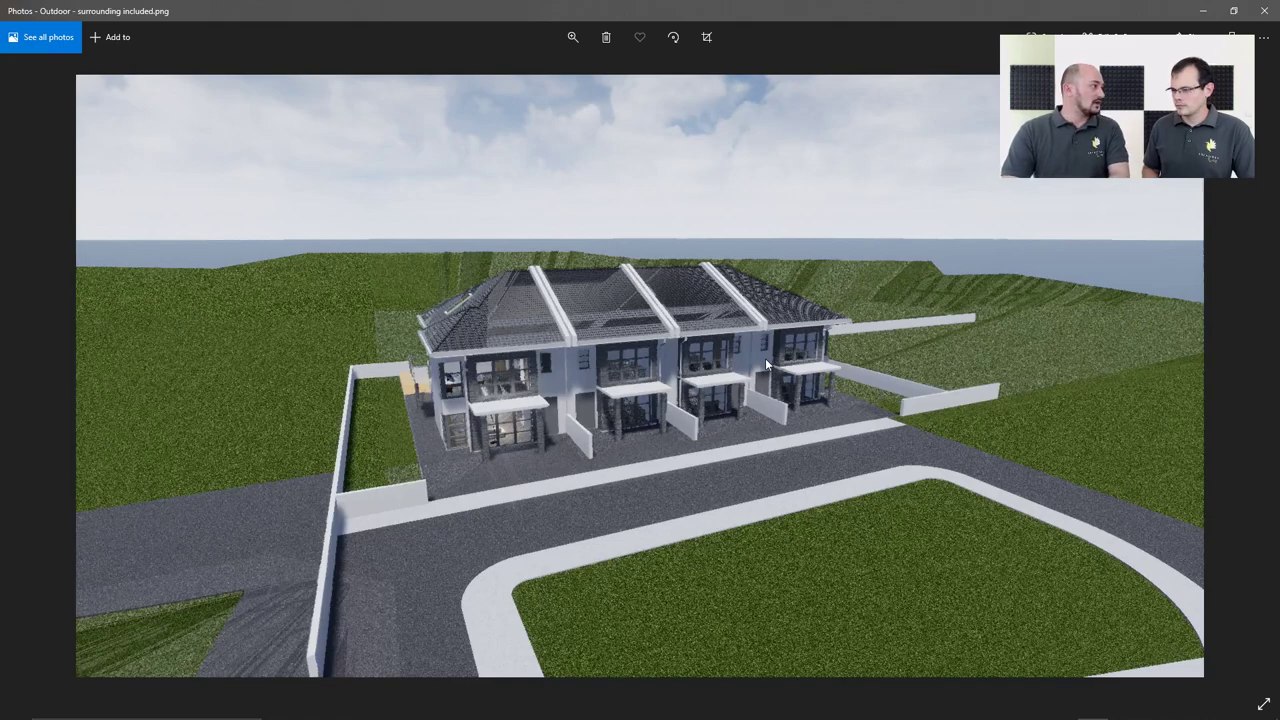
{"action": "key", "text": "Left"}
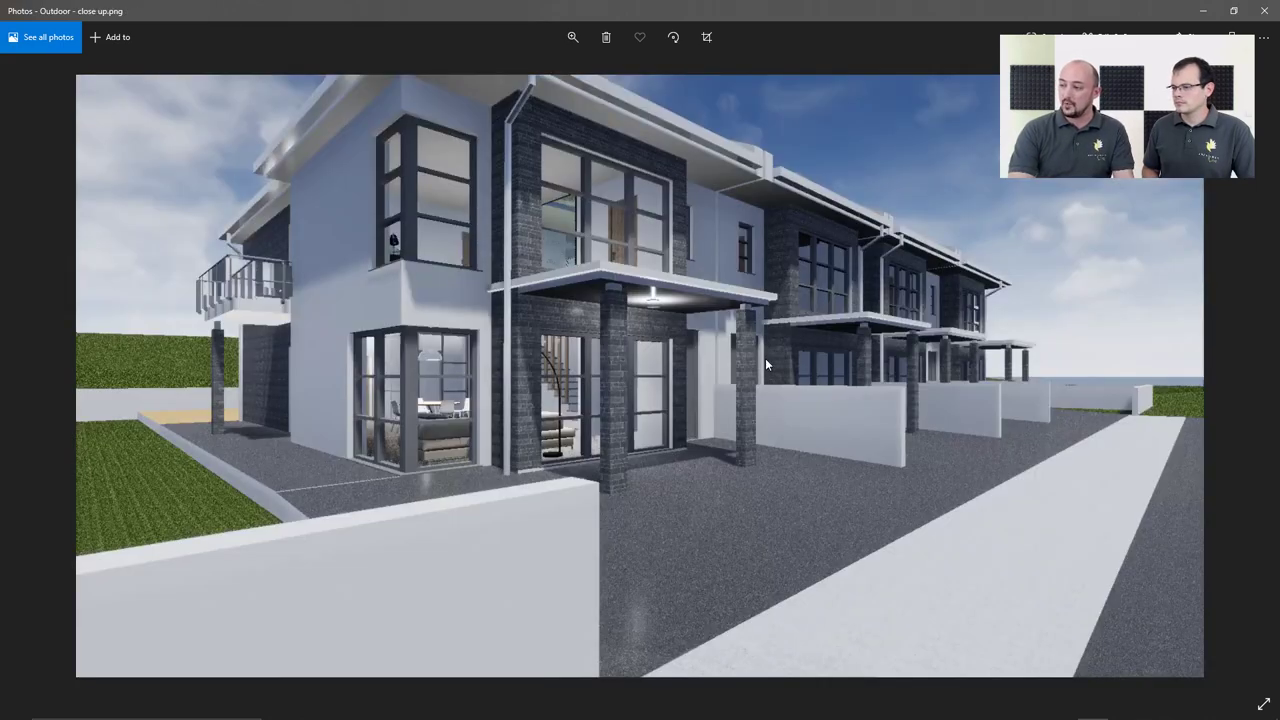
{"action": "key", "text": "Left"}
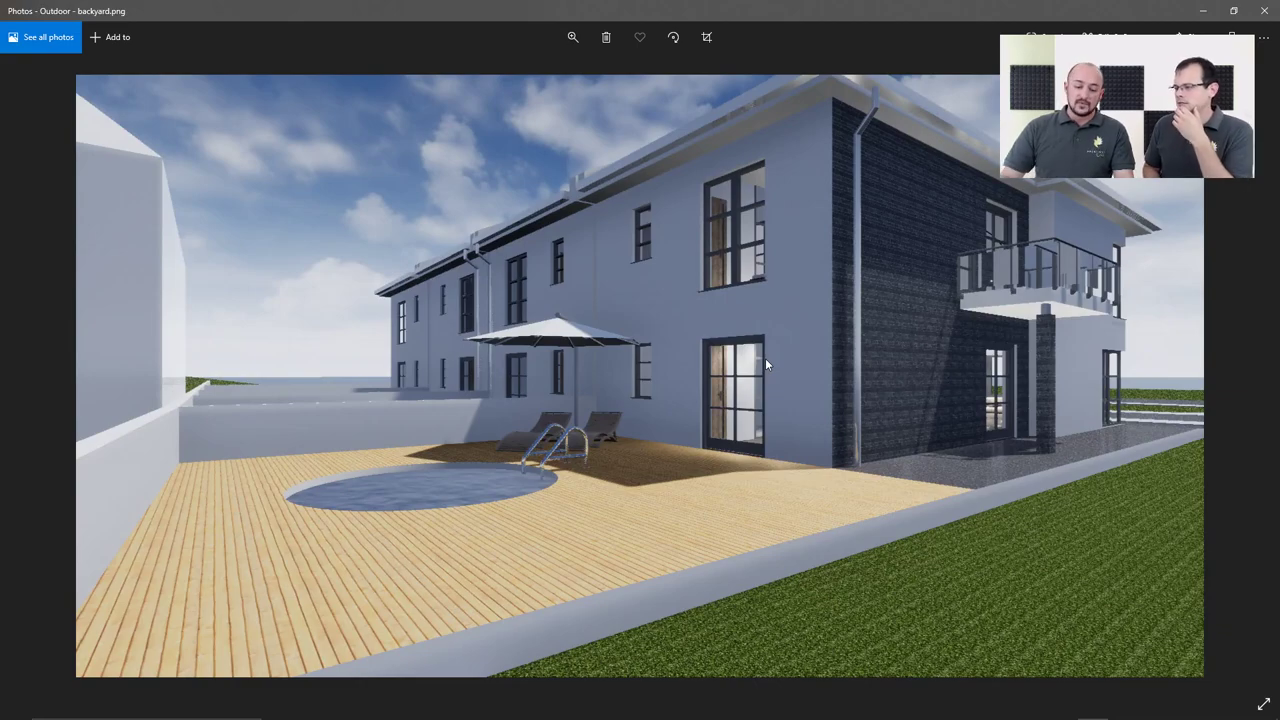
{"action": "key", "text": "Left"}
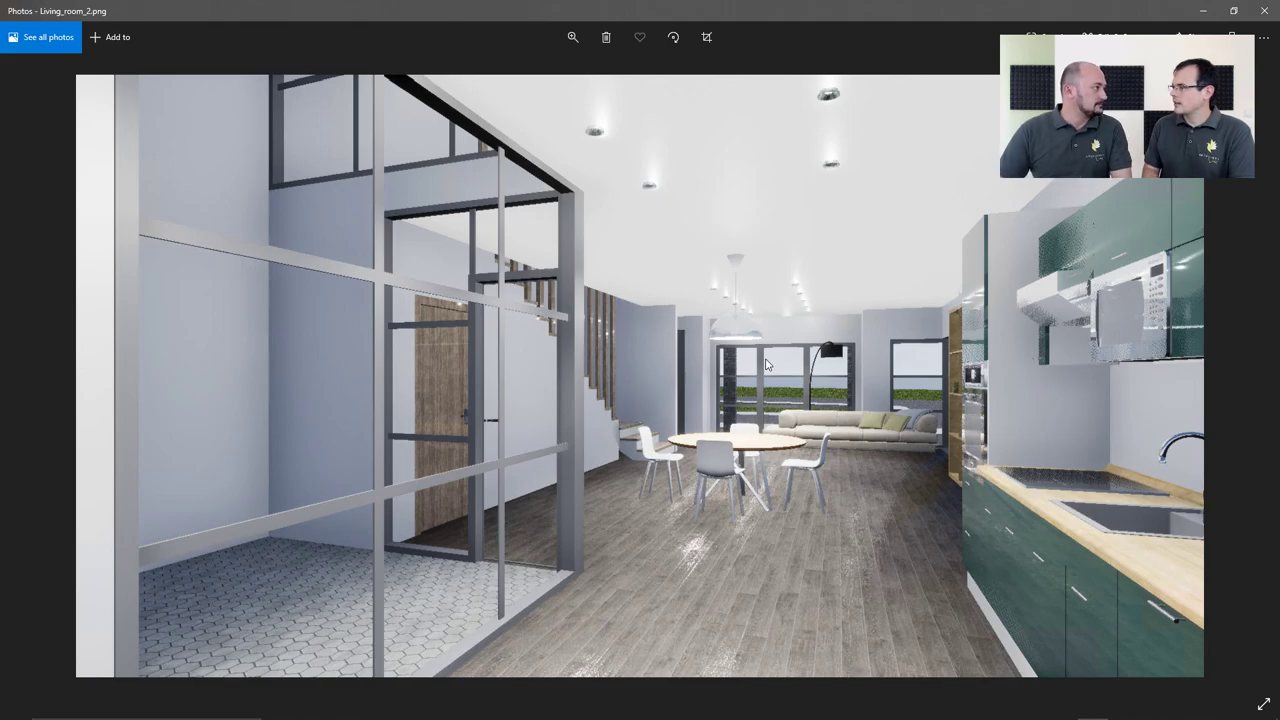
Close Photos, return to ARCHLine.XP Live, and apply a 1920x1080 (Full HD 16:9) snapshot resolution
{"action": "left_click", "coordinate": [1264, 10]}
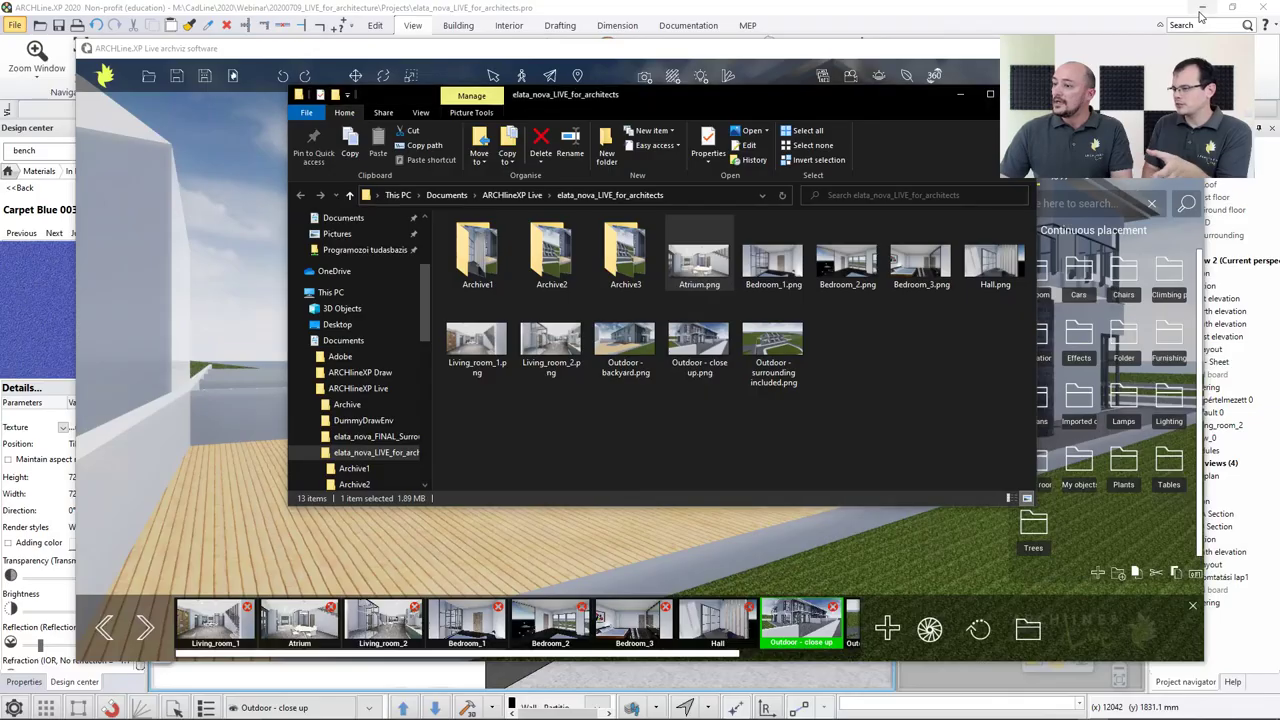
{"action": "left_click", "coordinate": [835, 62]}
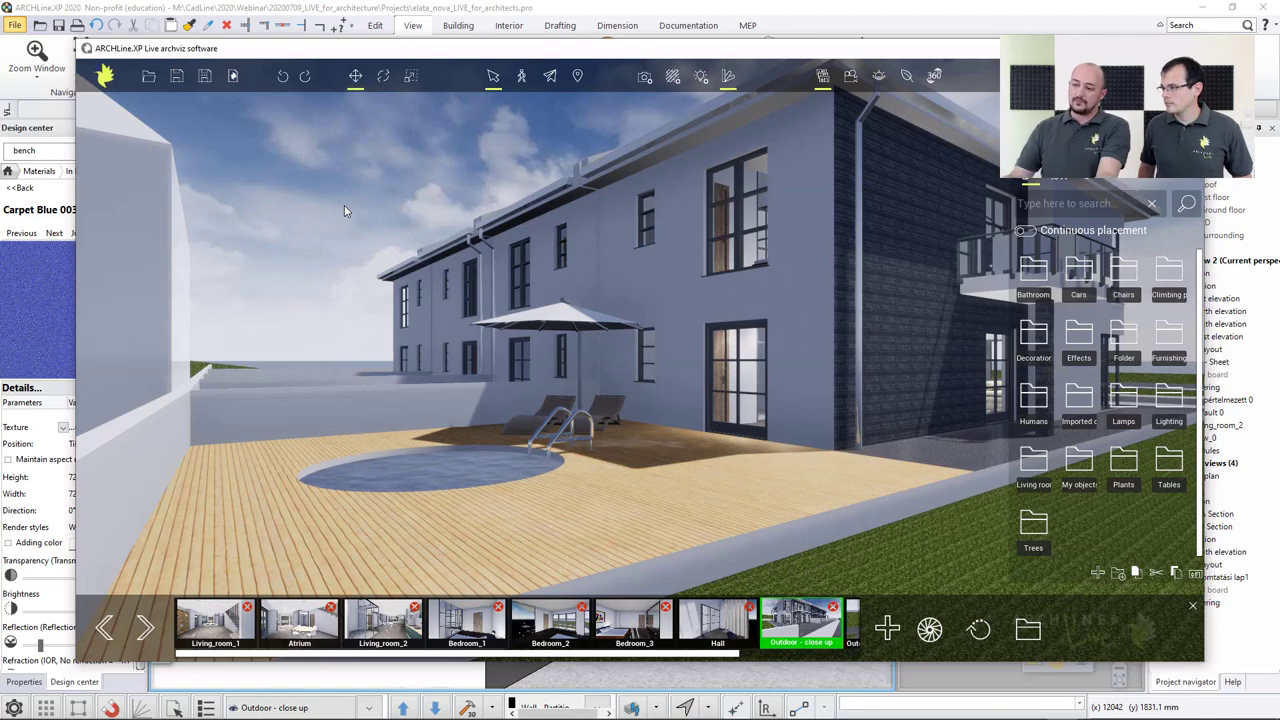
{"action": "left_click", "coordinate": [105, 76]}
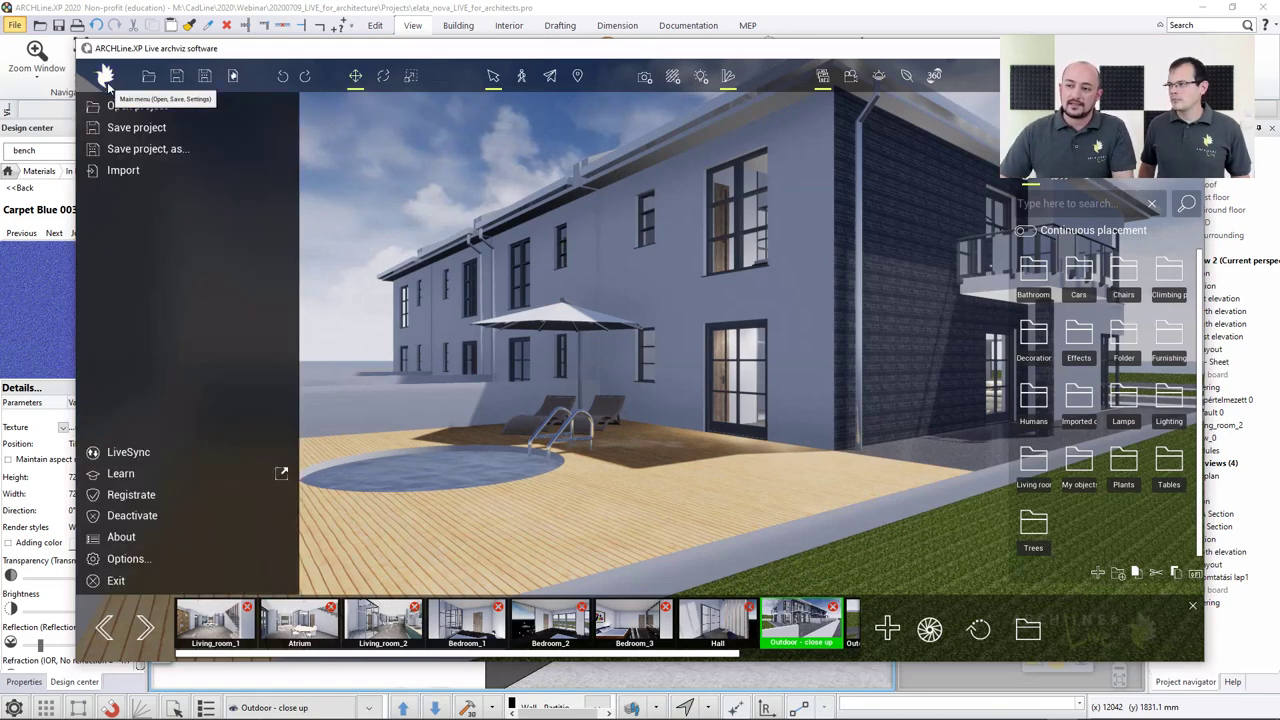
{"action": "left_click", "coordinate": [127, 559]}
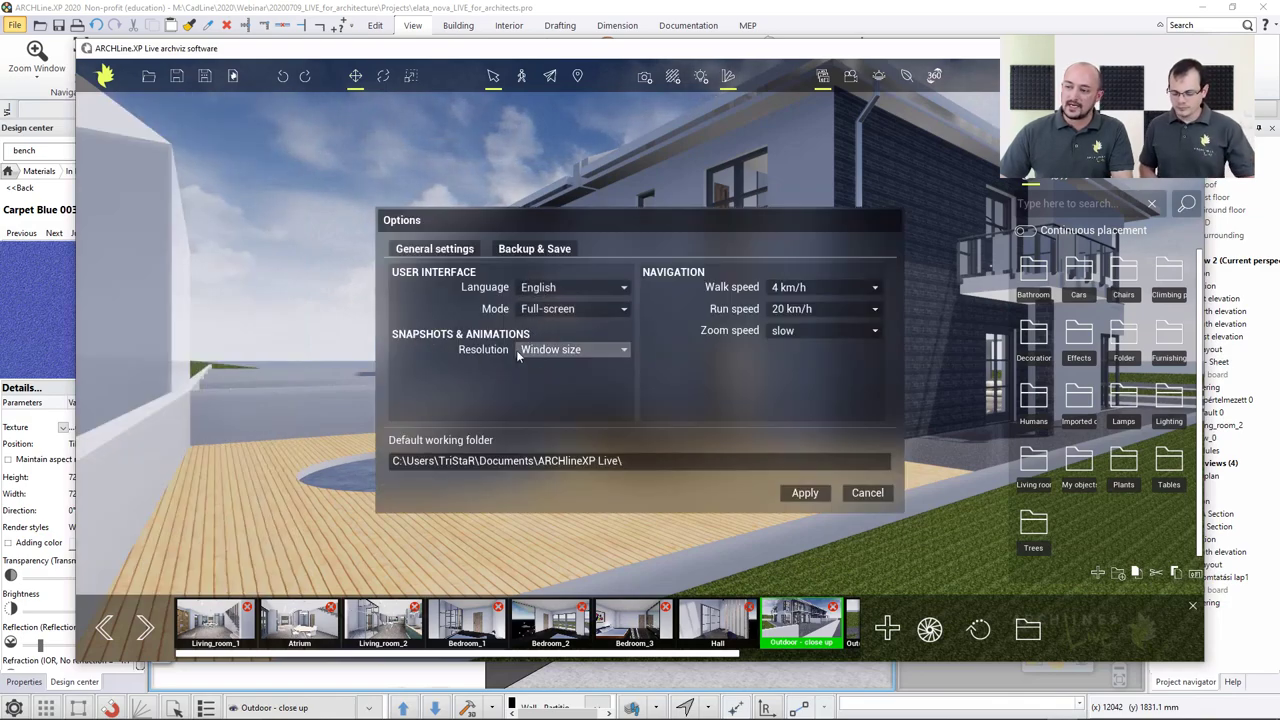
{"action": "left_click", "coordinate": [547, 352]}
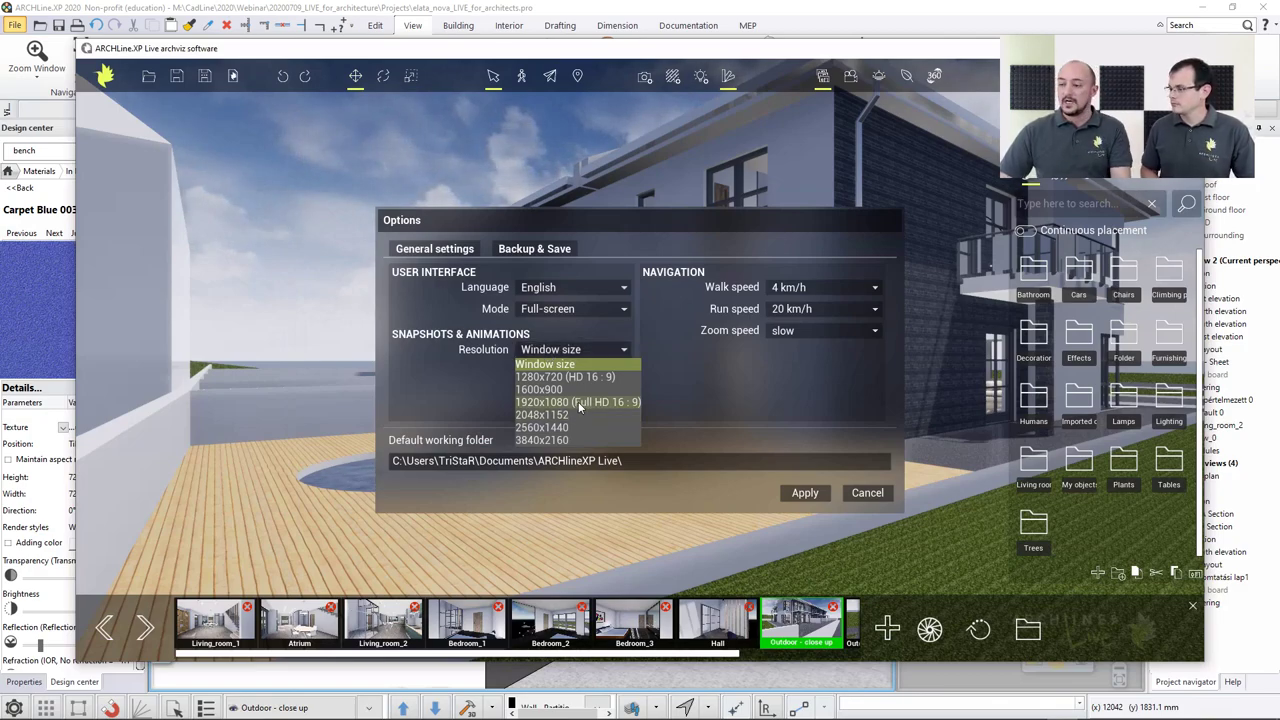
{"action": "left_click", "coordinate": [578, 401]}
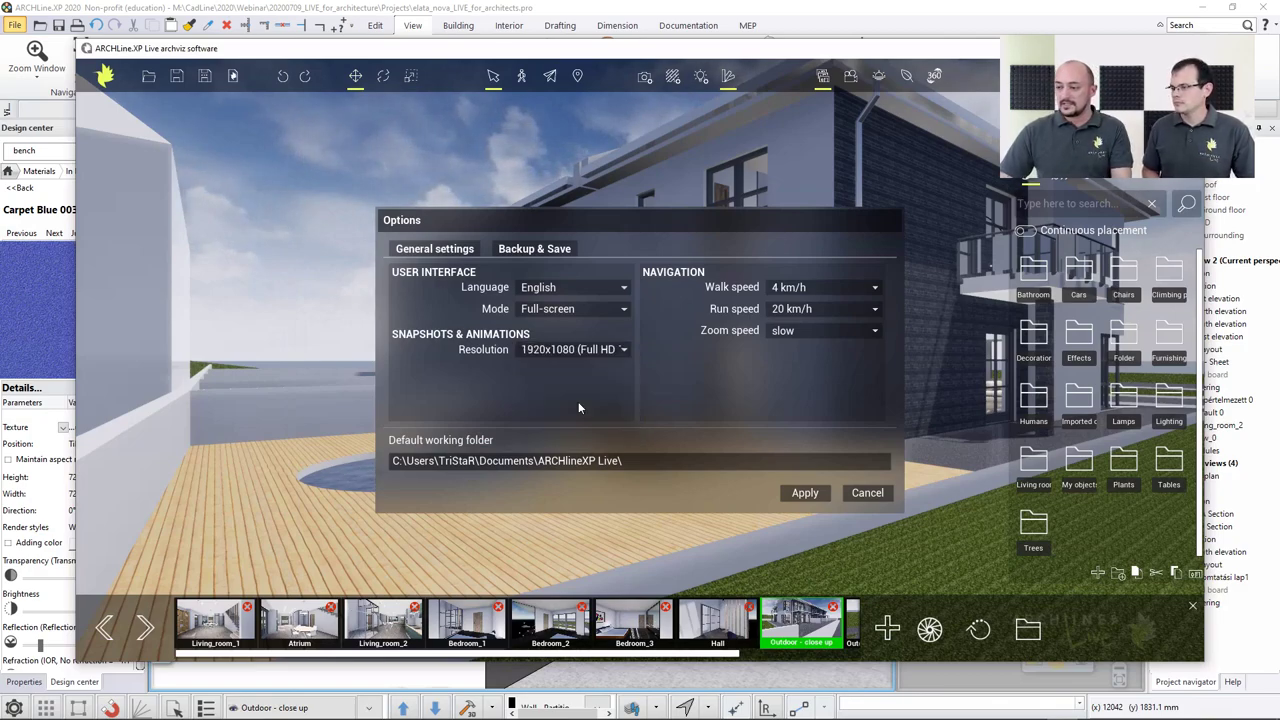
{"action": "left_click", "coordinate": [808, 494]}
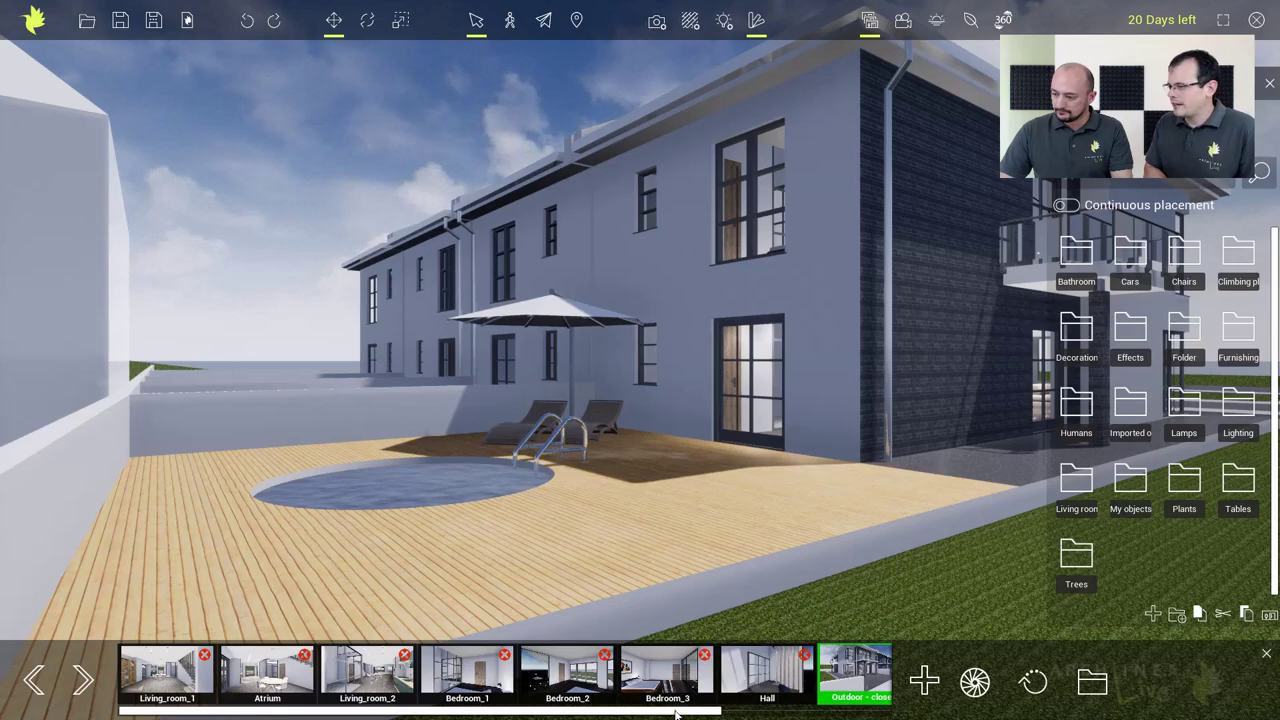
Fly through the surrounding included and backyard views, end on Outdoor - close up, and select the balcony slab
{"action": "scroll", "coordinate": [795, 677], "scroll_direction": "down", "scroll_amount": 2}
{"action": "left_click", "coordinate": [795, 677]}
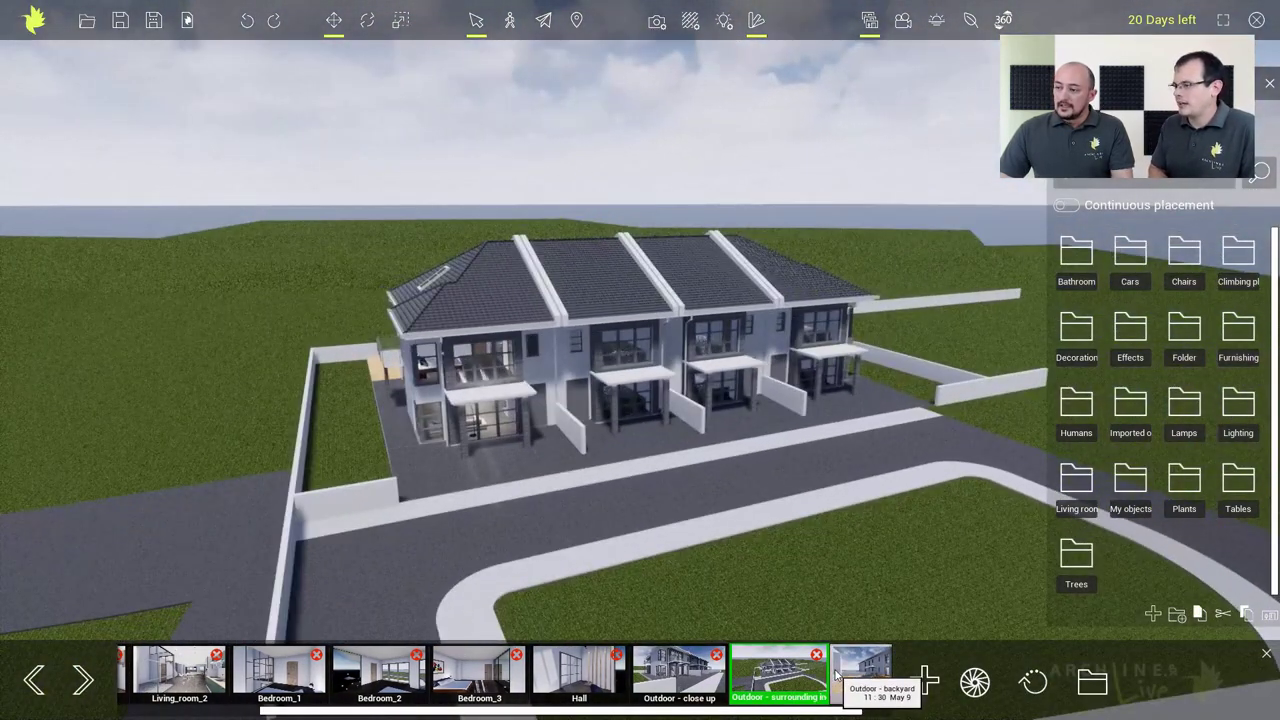
{"action": "left_click", "coordinate": [840, 675]}
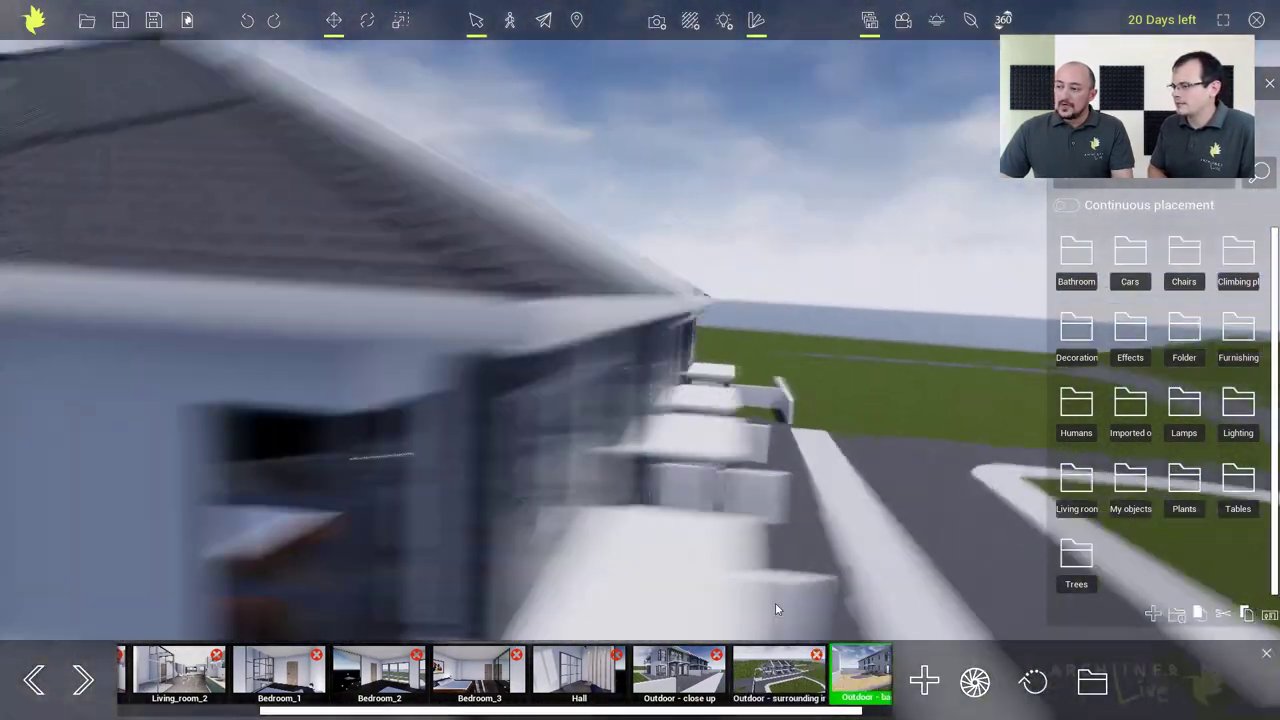
{"action": "left_click", "coordinate": [685, 684]}
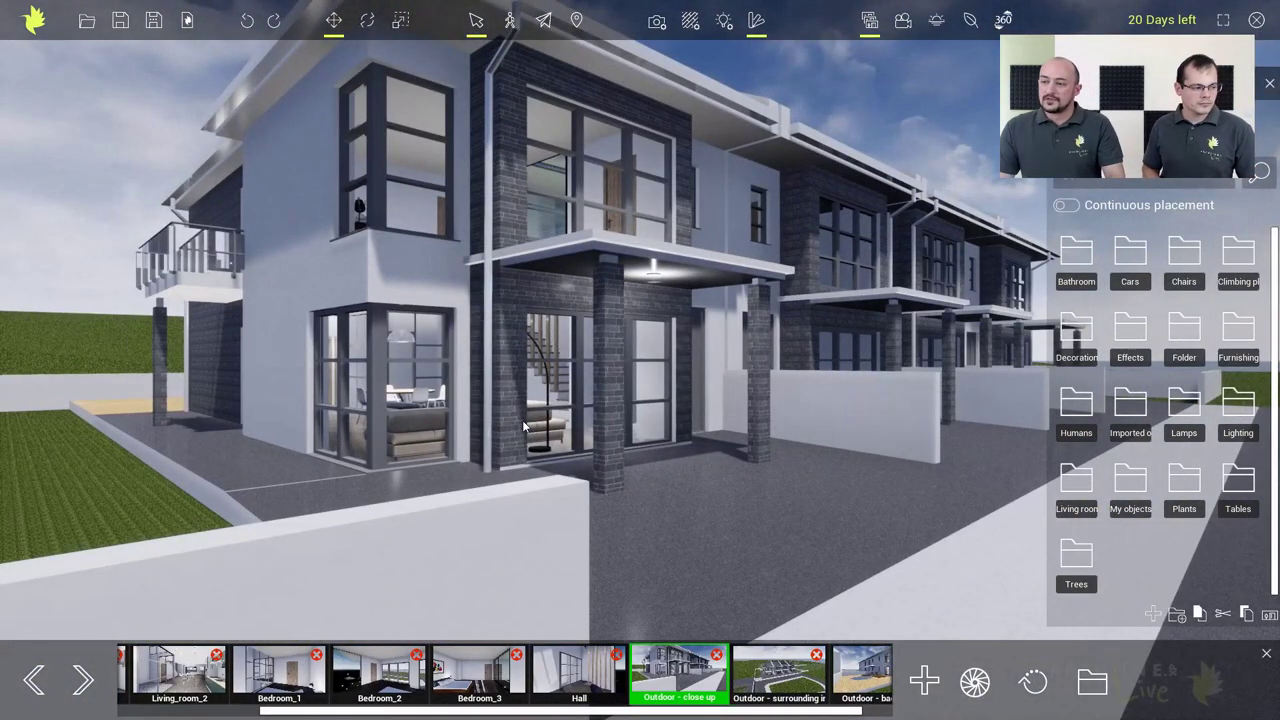
{"action": "left_click", "coordinate": [391, 249]}
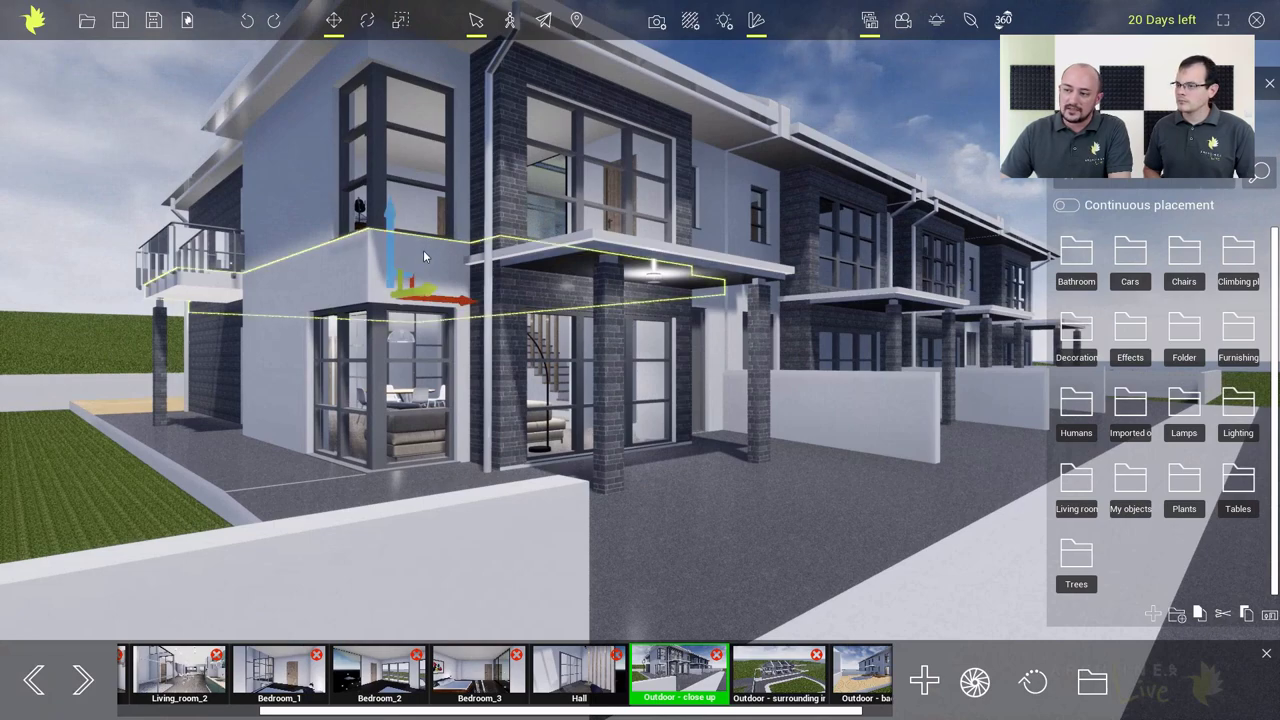
Open Edit materials in the Living_room_2 view and select the parquet floor
{"action": "left_click", "coordinate": [689, 22]}
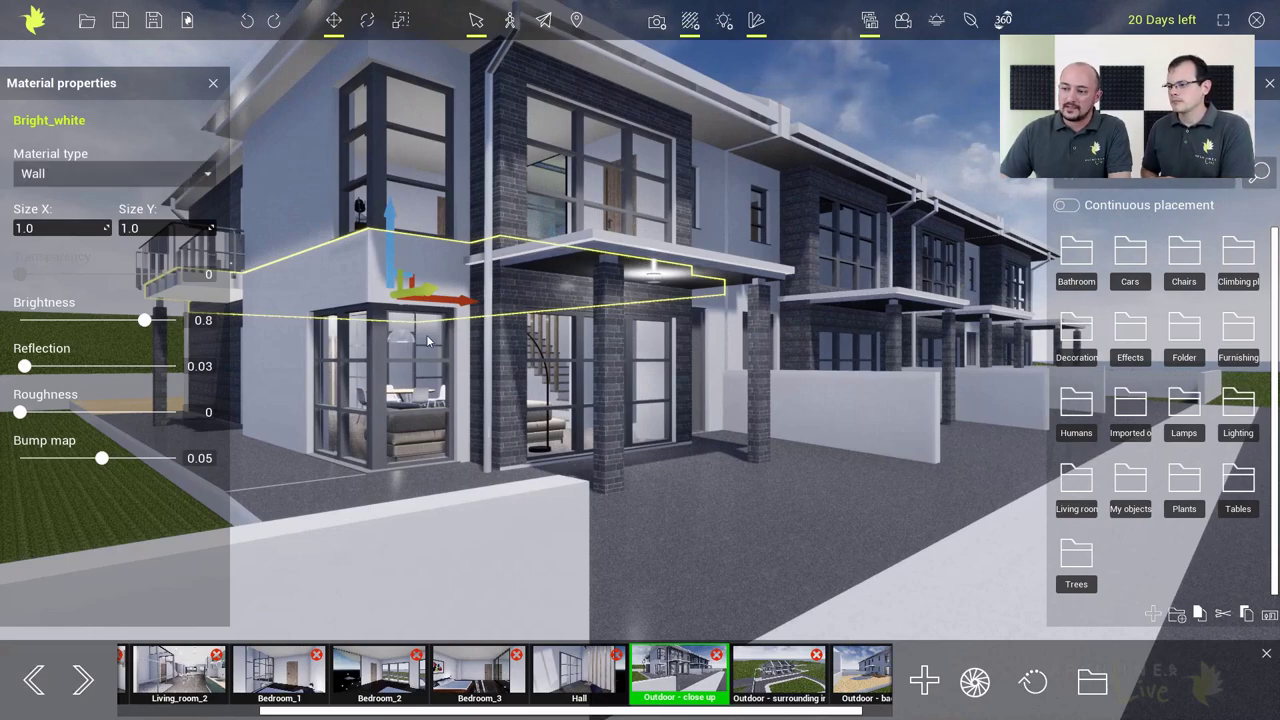
{"action": "left_click", "coordinate": [188, 676]}
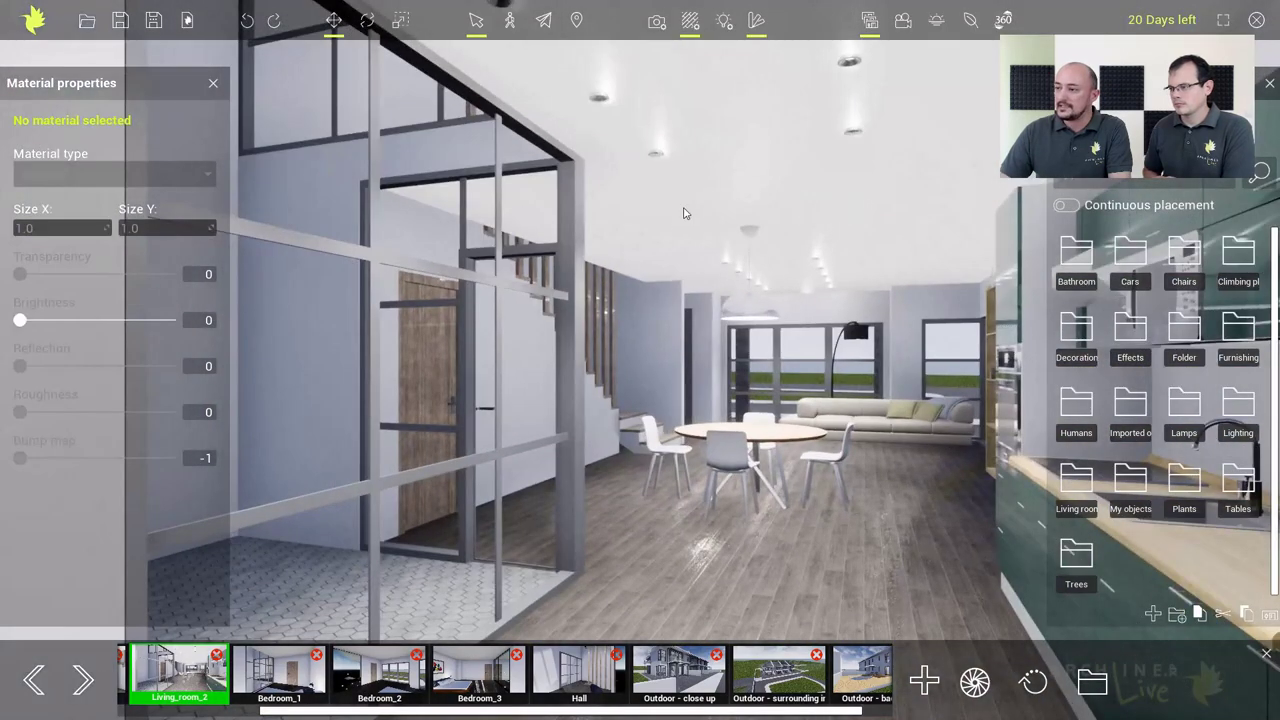
{"action": "left_click", "coordinate": [686, 212]}
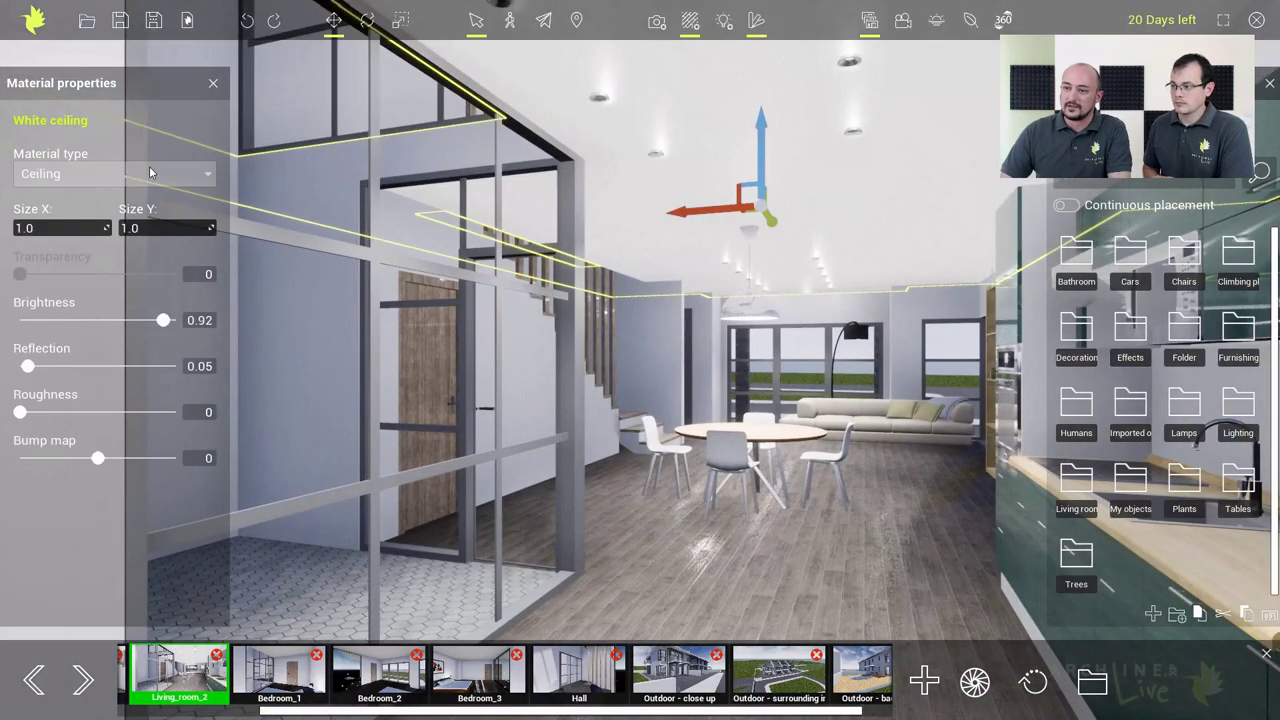
{"action": "left_click", "coordinate": [181, 173]}
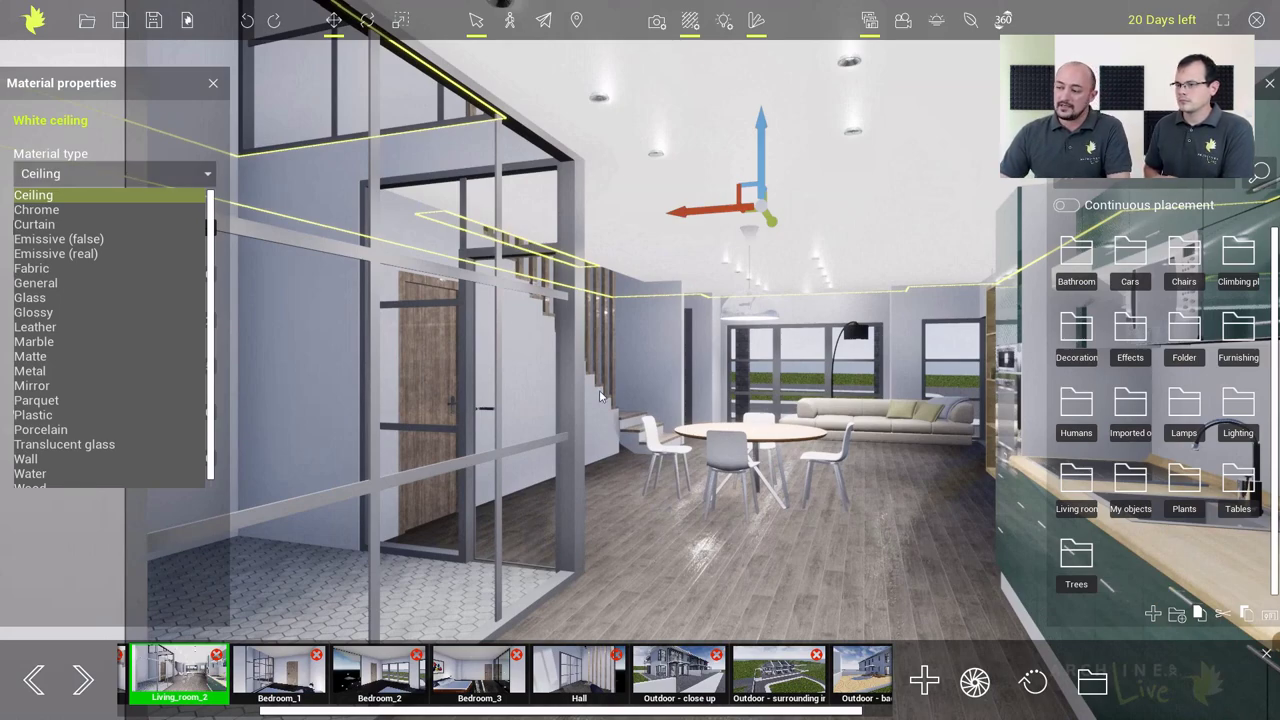
{"action": "left_click", "coordinate": [813, 574]}
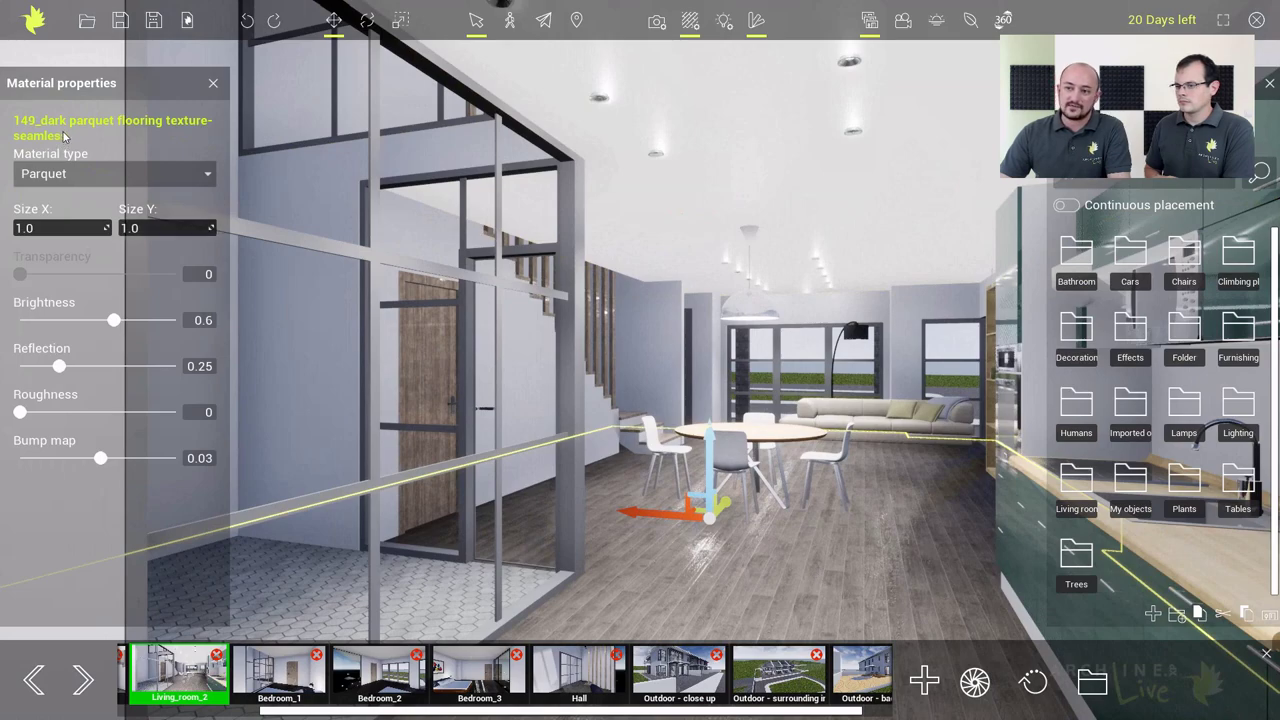
Set the floor to brightness 0.115, reflection 0.098, roughness 0.474, then return to Outdoor - close up
{"action": "left_click_drag", "start_coordinate": [113, 320], "coordinate": [37, 320]}
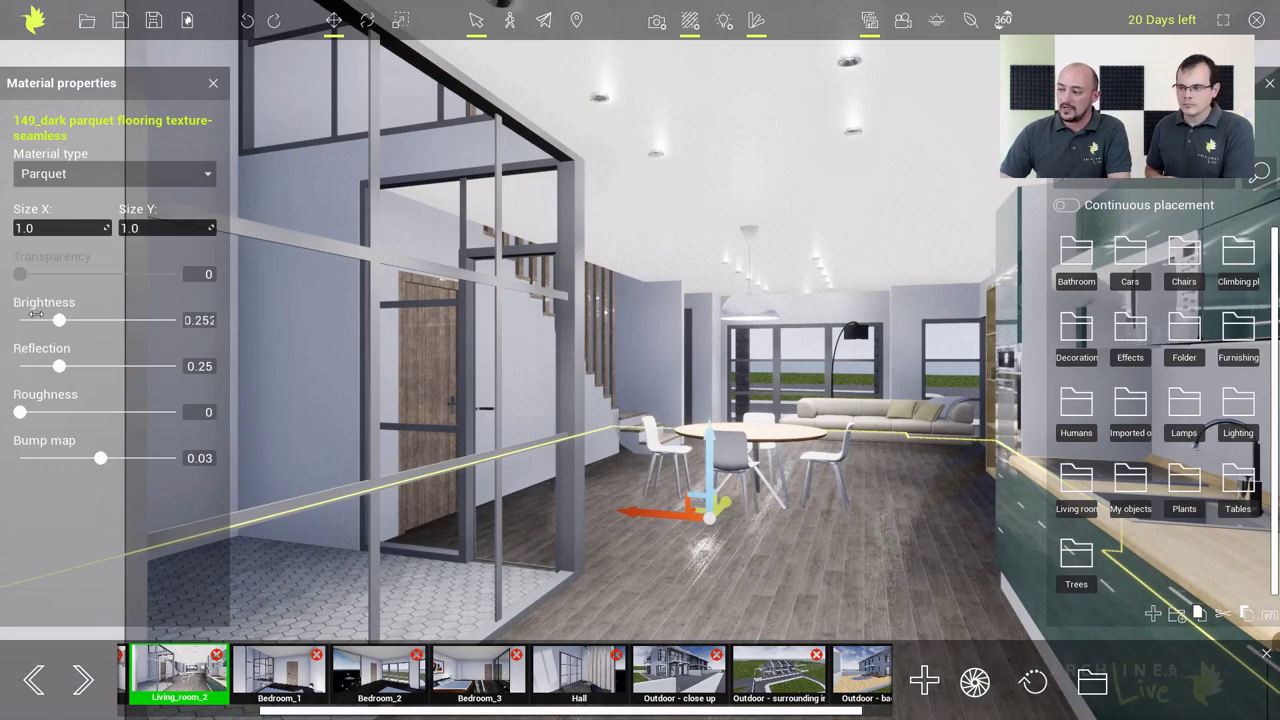
{"action": "mouse_move", "coordinate": [59, 366]}
{"action": "left_mouse_down"}
{"action": "mouse_move", "coordinate": [101, 365]}
{"action": "mouse_move", "coordinate": [36, 366]}
{"action": "left_mouse_up"}
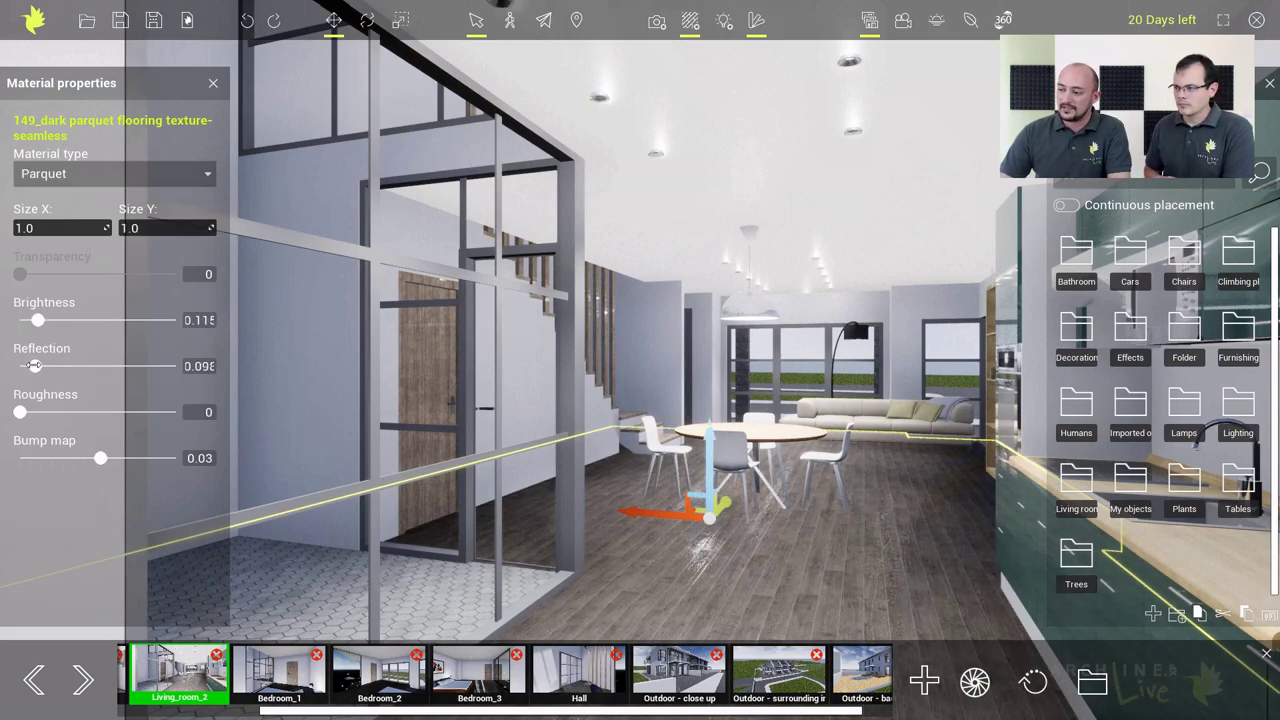
{"action": "left_click_drag", "start_coordinate": [20, 412], "coordinate": [94, 412]}
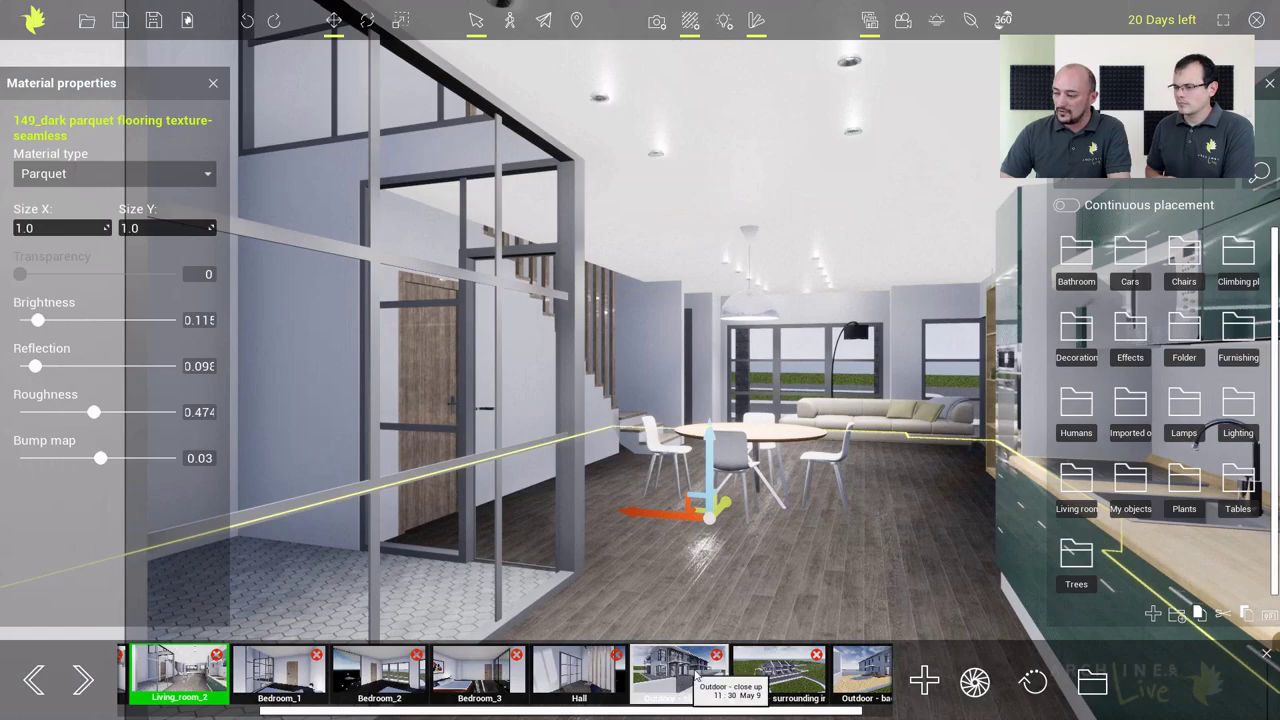
{"action": "left_click", "coordinate": [700, 680]}
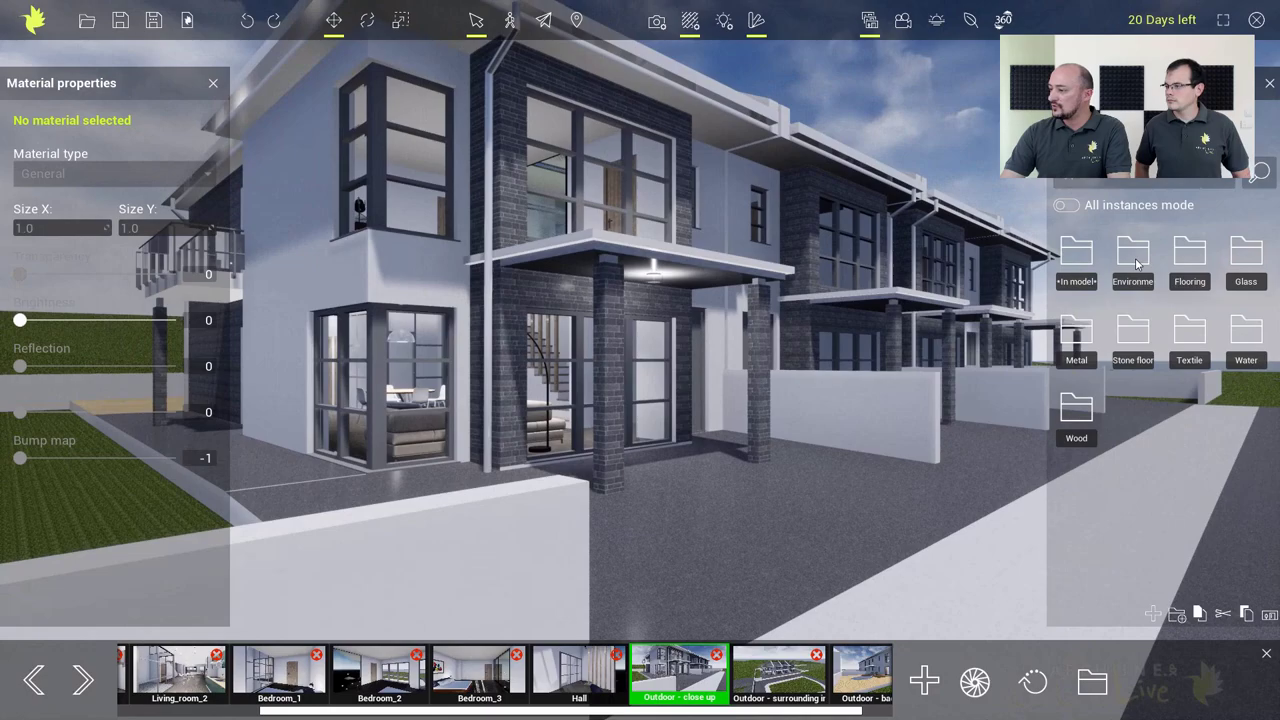
Open the Stone floor materials and apply Concrete tiles to the ground in the scene
{"action": "left_click", "coordinate": [1141, 340]}
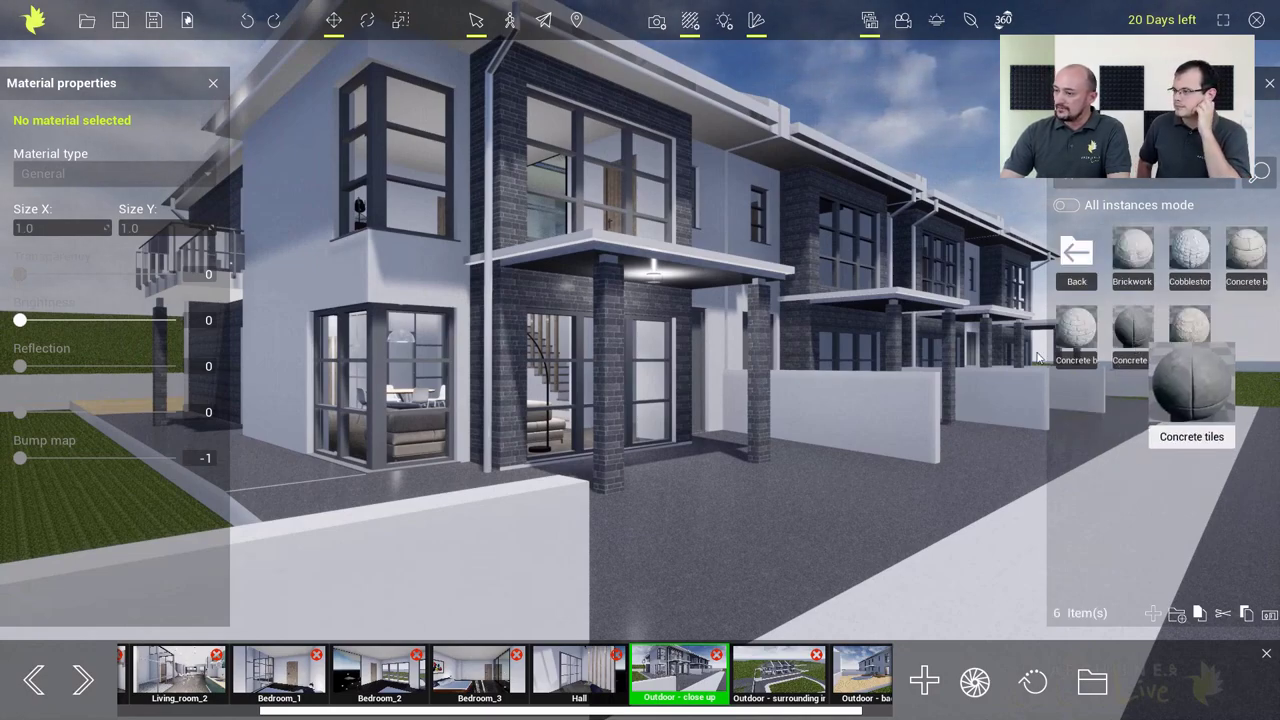
{"action": "scroll", "coordinate": [362, 463], "scroll_direction": "up", "scroll_amount": 3}
{"action": "left_click_drag", "start_coordinate": [321, 467], "coordinate": [397, 471]}
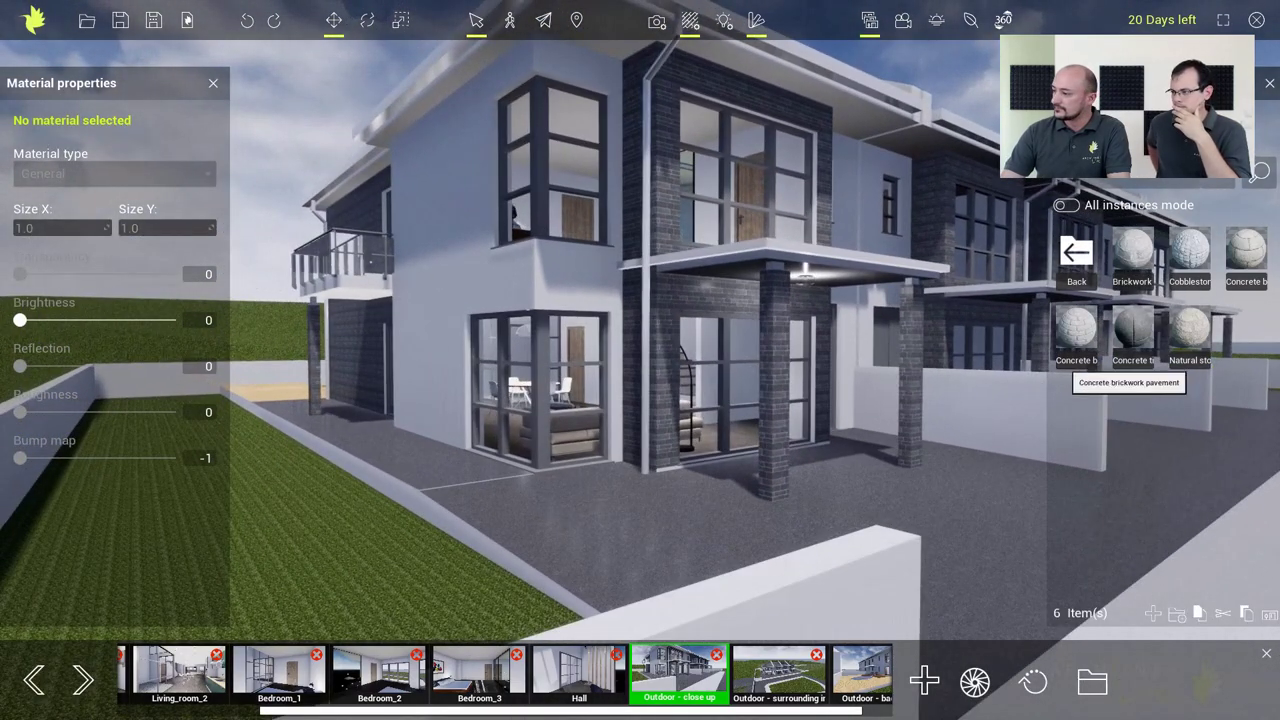
{"action": "left_click_drag", "start_coordinate": [1133, 335], "coordinate": [406, 461]}
{"action": "scroll", "coordinate": [495, 500], "scroll_direction": "up", "scroll_amount": 6}
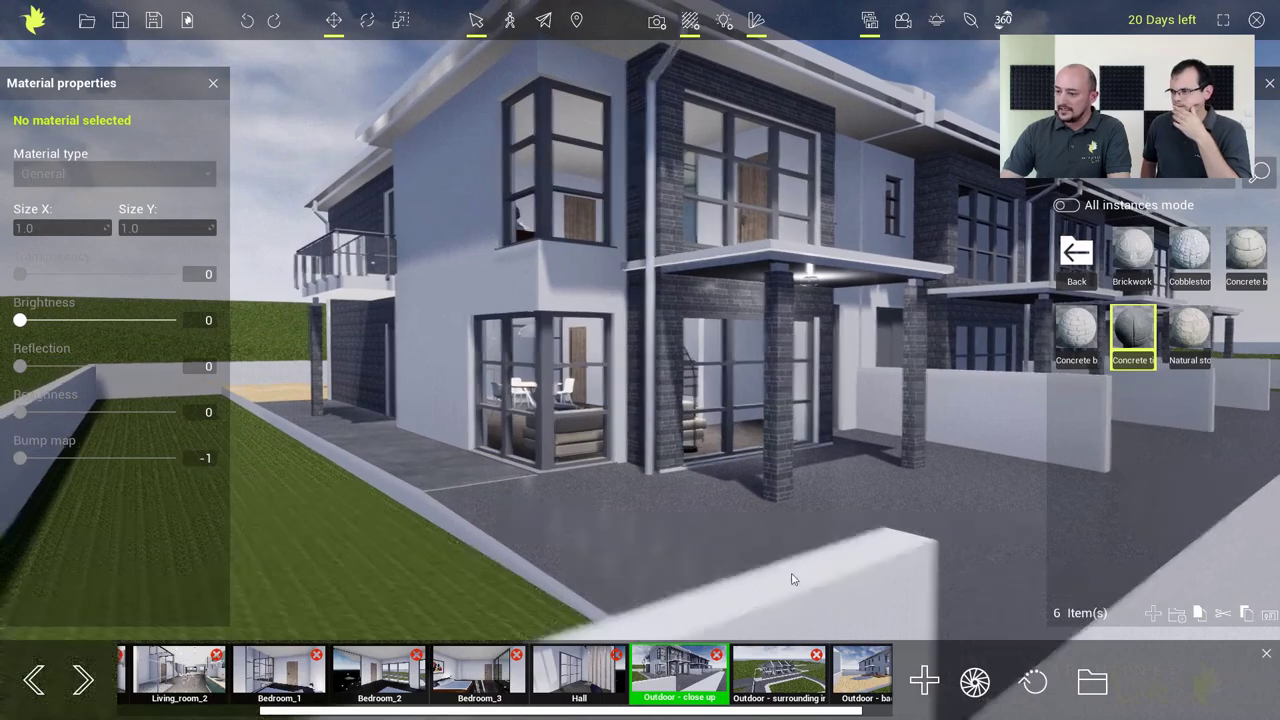
{"action": "scroll", "coordinate": [599, 427], "scroll_direction": "up", "scroll_amount": 4}
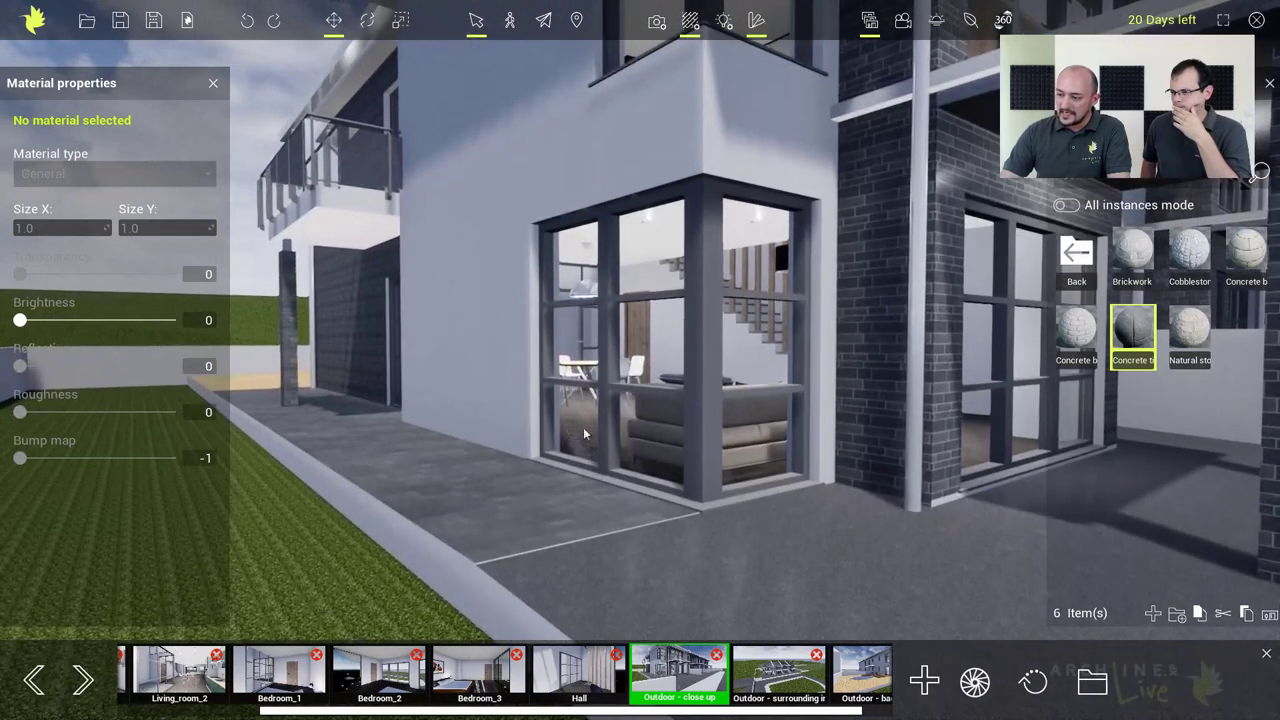
{"action": "scroll", "coordinate": [430, 456], "scroll_direction": "up", "scroll_amount": 5}
{"action": "scroll", "coordinate": [440, 456], "scroll_direction": "down", "scroll_amount": 10}
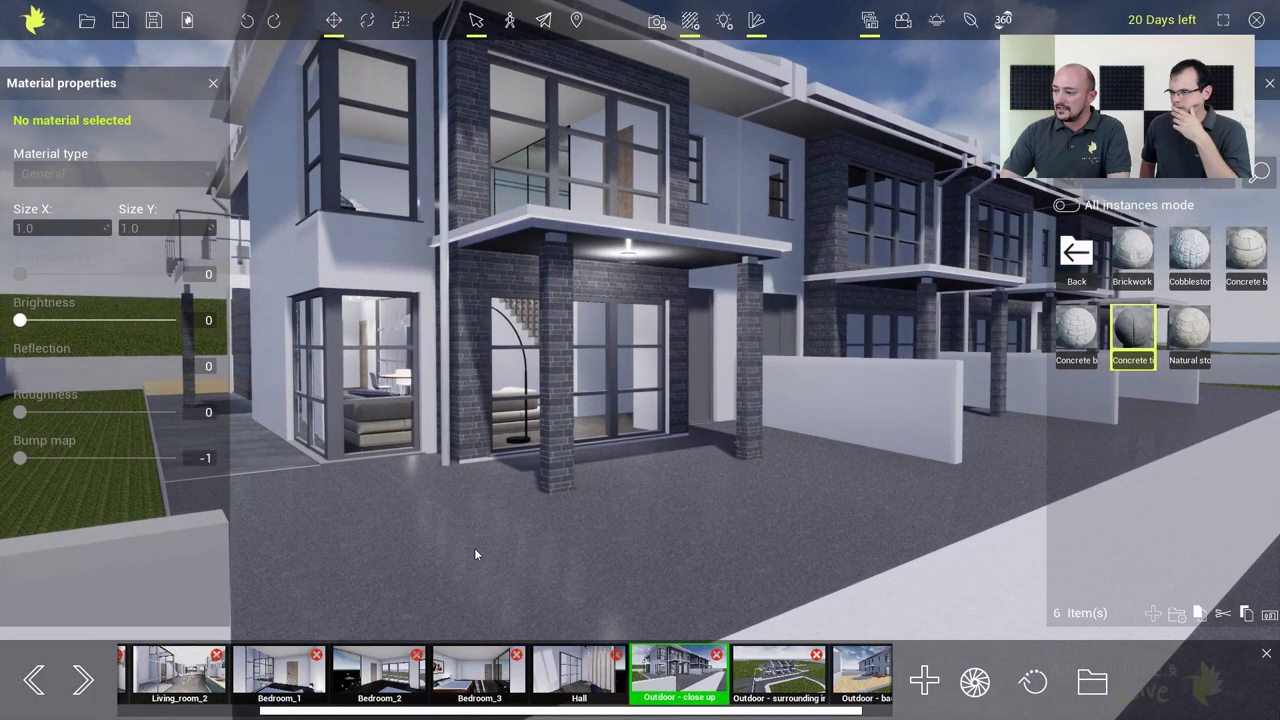
Pave the front yard with Cobblestone and lower the camera to inspect it
{"action": "mouse_move", "coordinate": [1193, 258]}
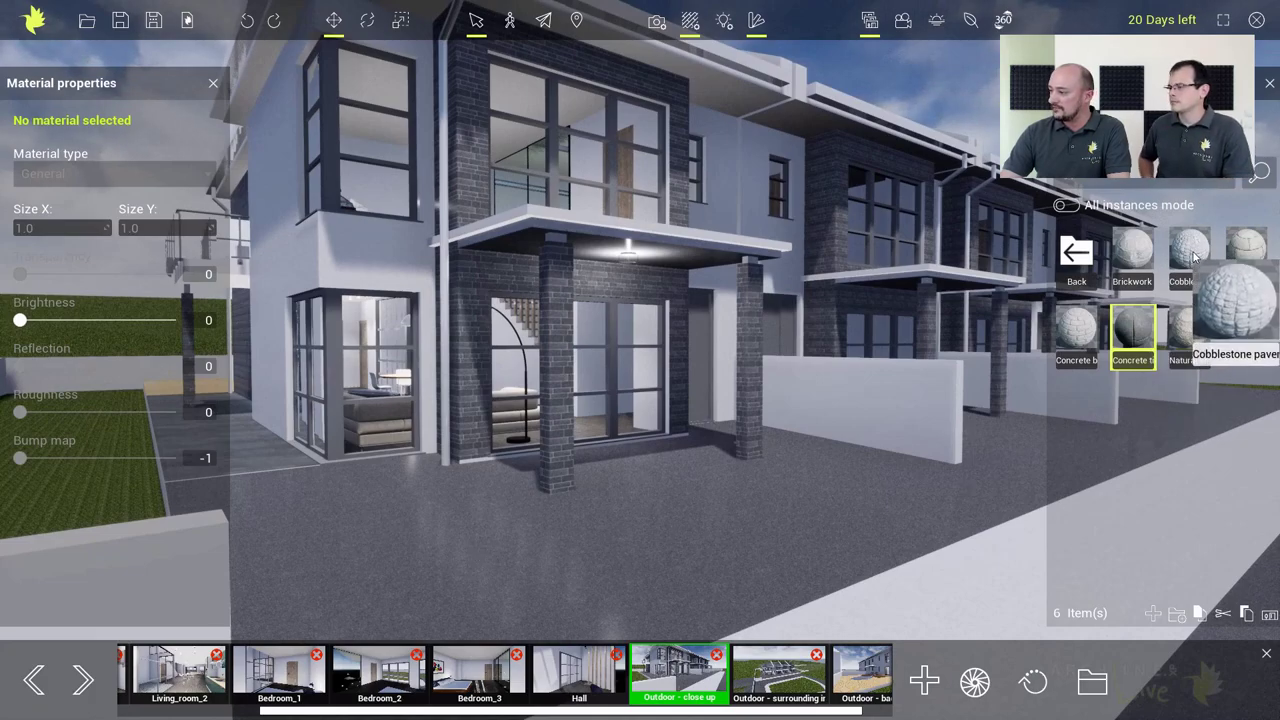
{"action": "left_click_drag", "start_coordinate": [1190, 256], "coordinate": [610, 540]}
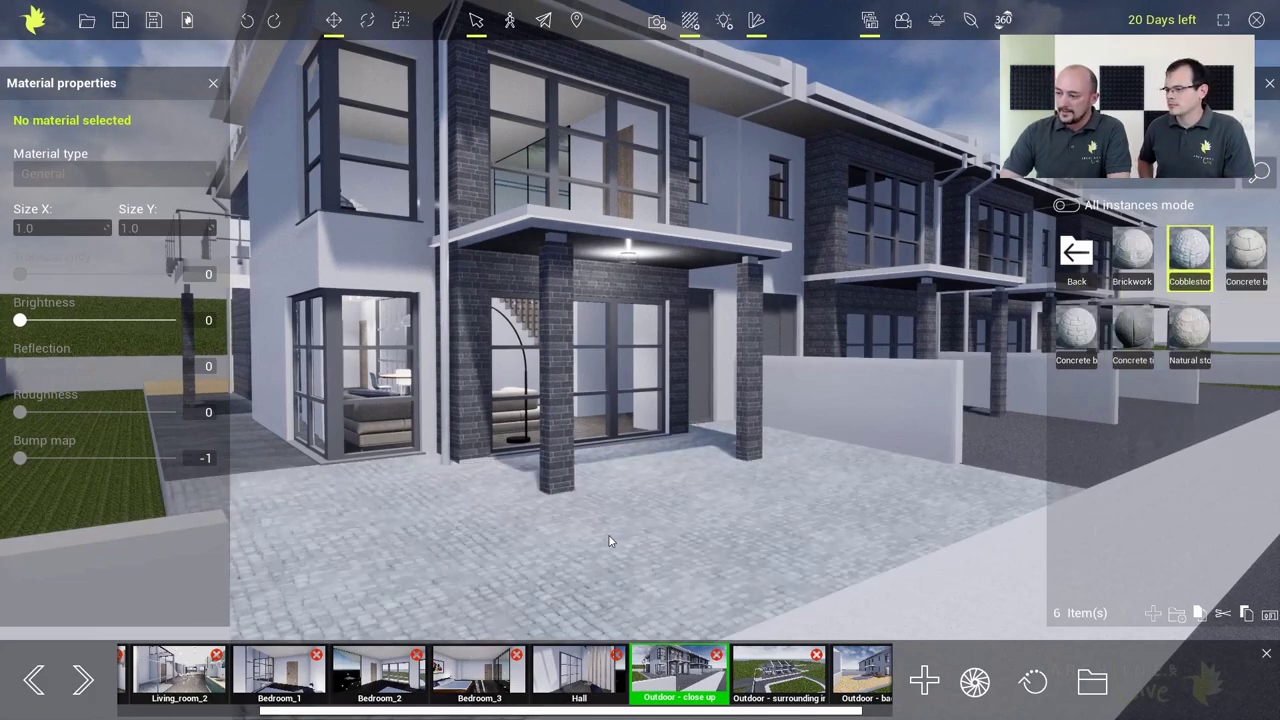
{"action": "scroll", "coordinate": [730, 535], "scroll_direction": "up", "scroll_amount": 5}
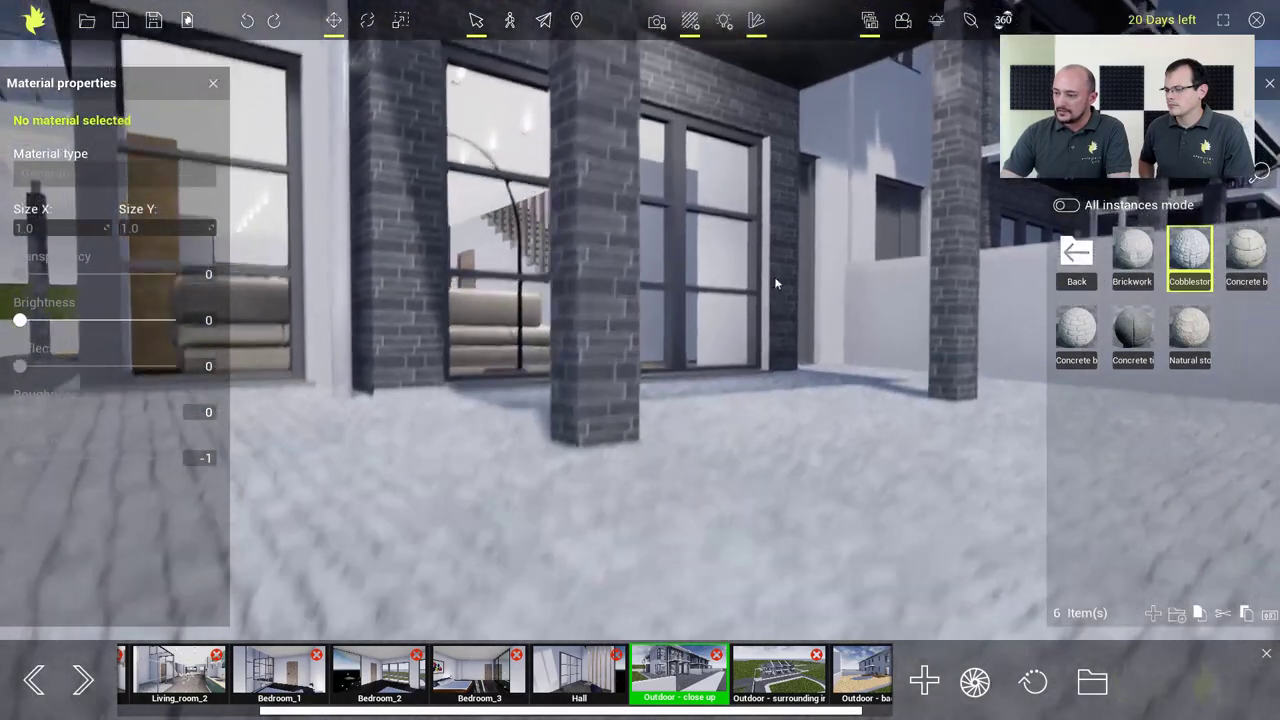
{"action": "middle_click_drag", "start_coordinate": [774, 283], "coordinate": [729, 400]}
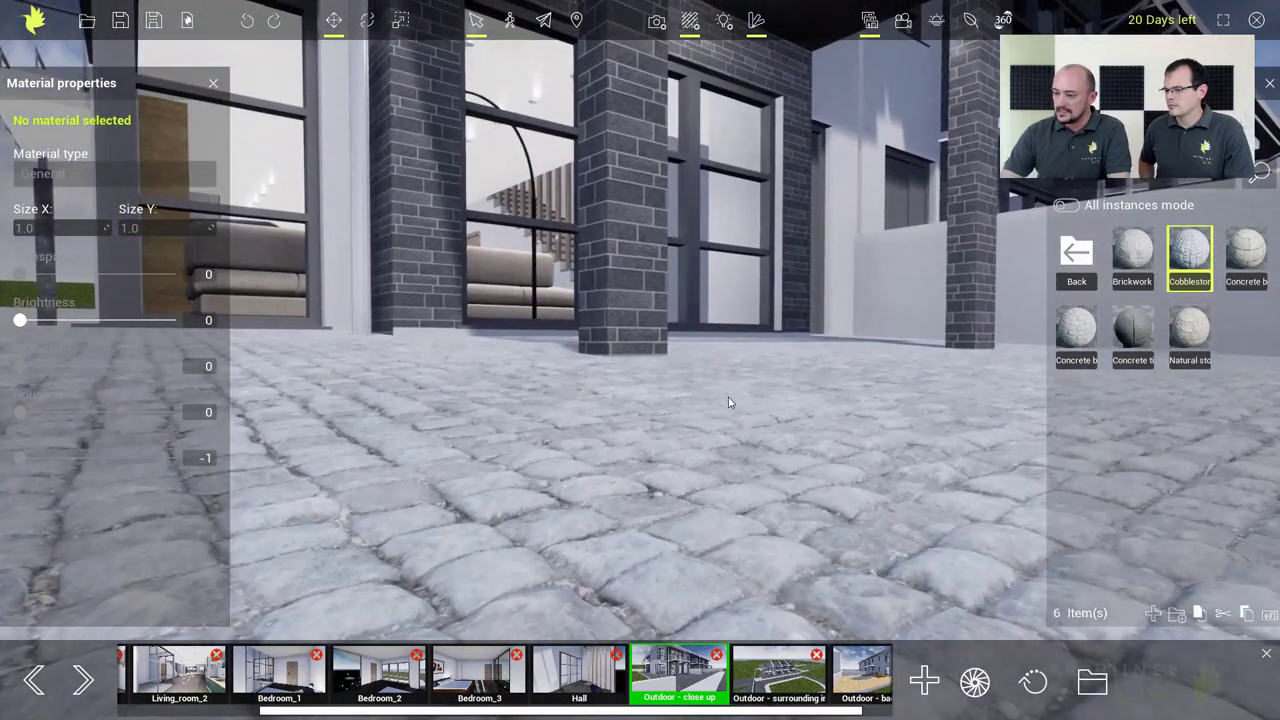
{"action": "left_click_drag", "start_coordinate": [589, 496], "coordinate": [757, 535]}
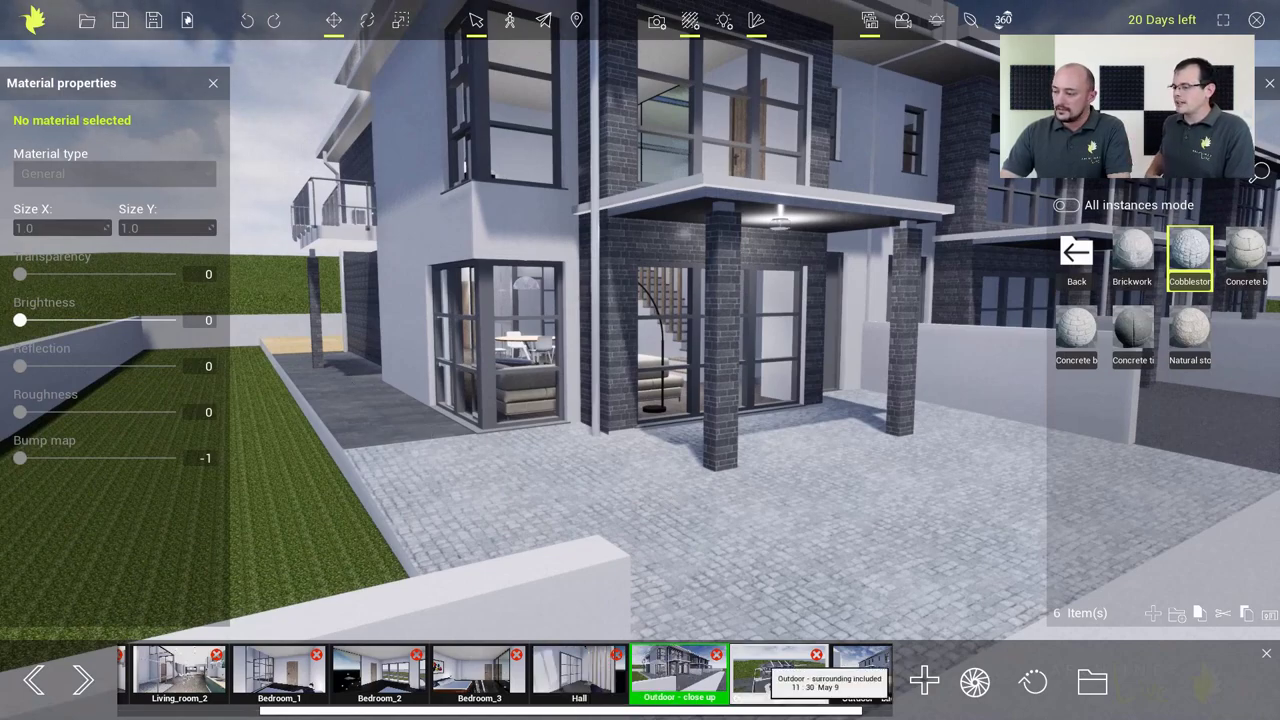
In the backyard view, try the Water materials on the pool, settling on Water deep
{"action": "left_click", "coordinate": [862, 672]}
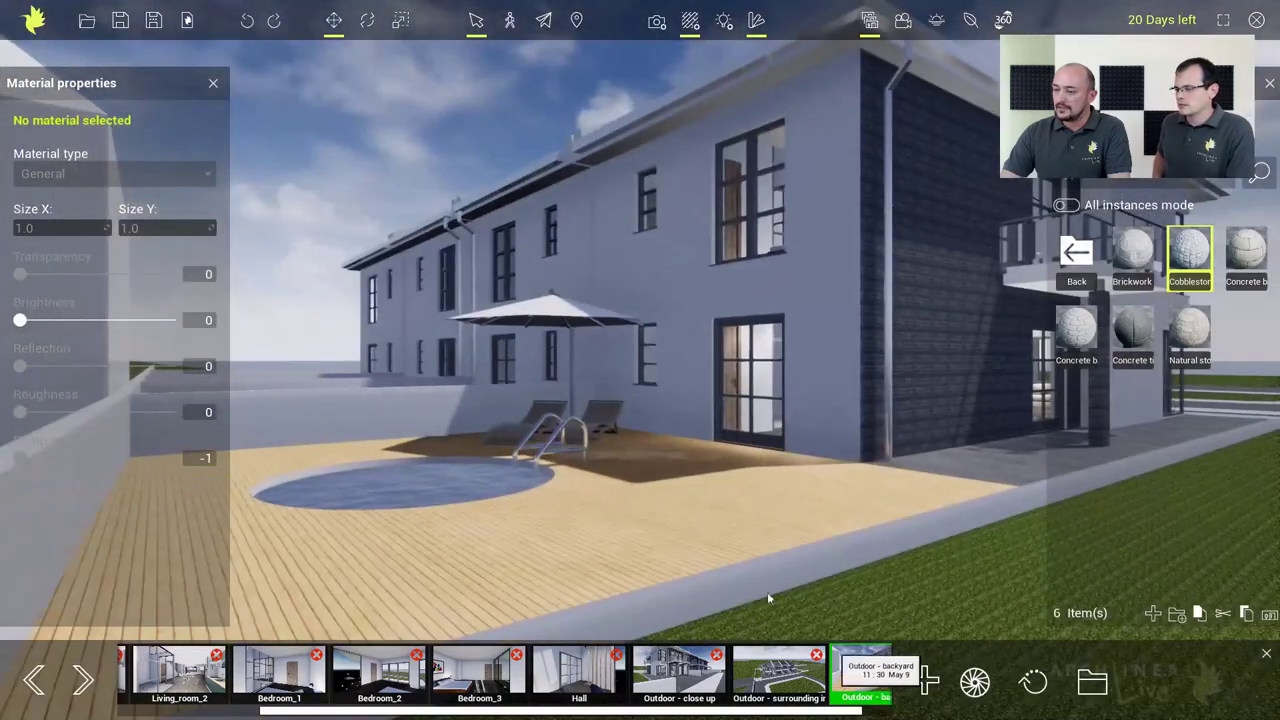
{"action": "scroll", "coordinate": [459, 503], "scroll_direction": "up", "scroll_amount": 5}
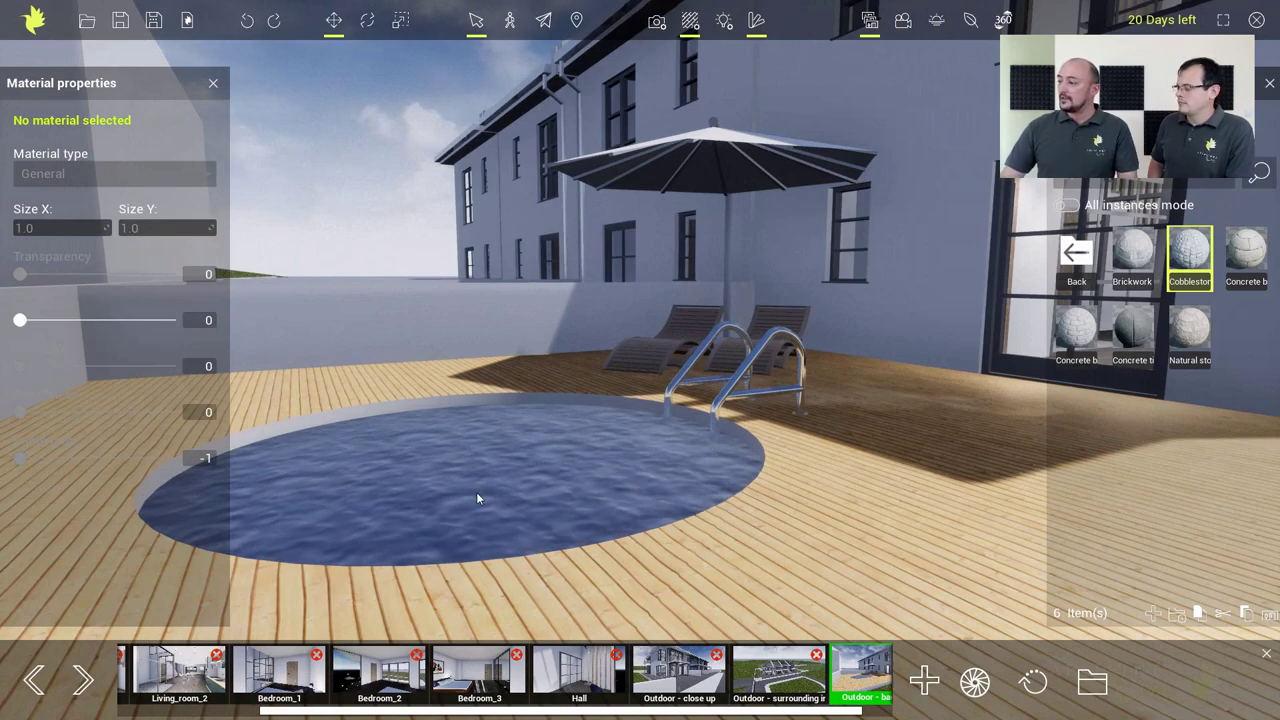
{"action": "left_click", "coordinate": [1074, 256]}
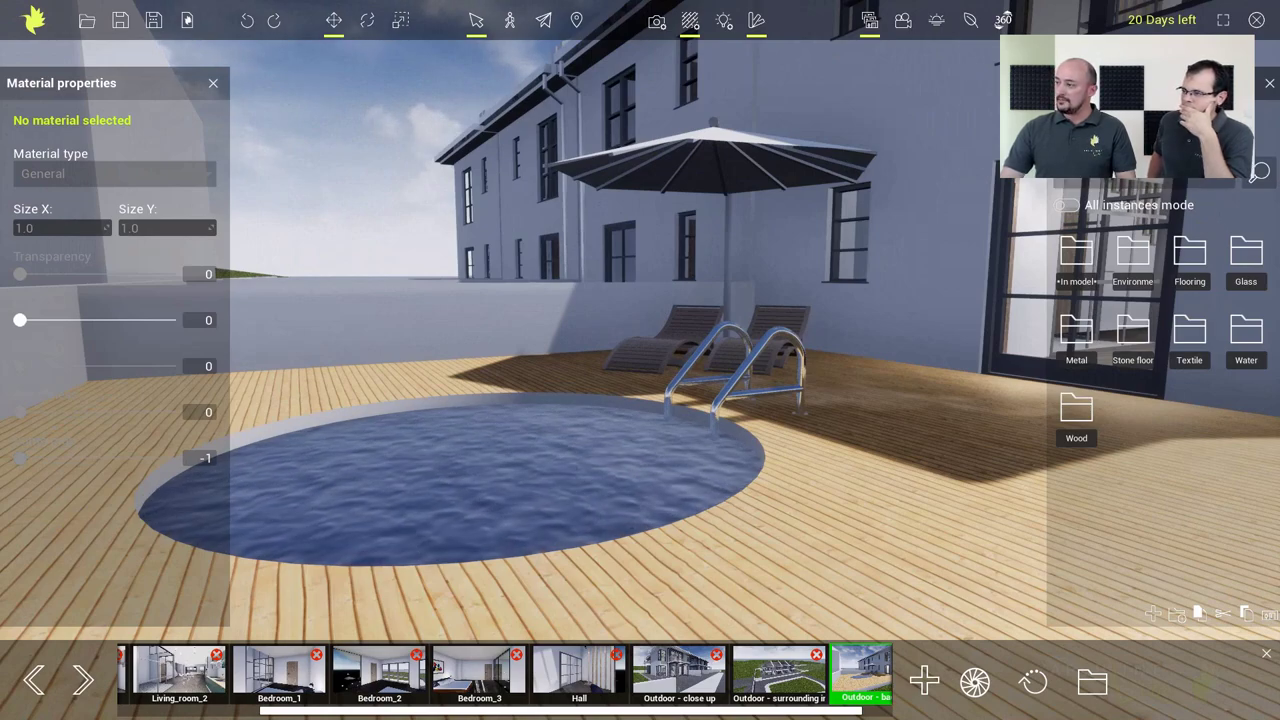
{"action": "left_click", "coordinate": [1246, 330]}
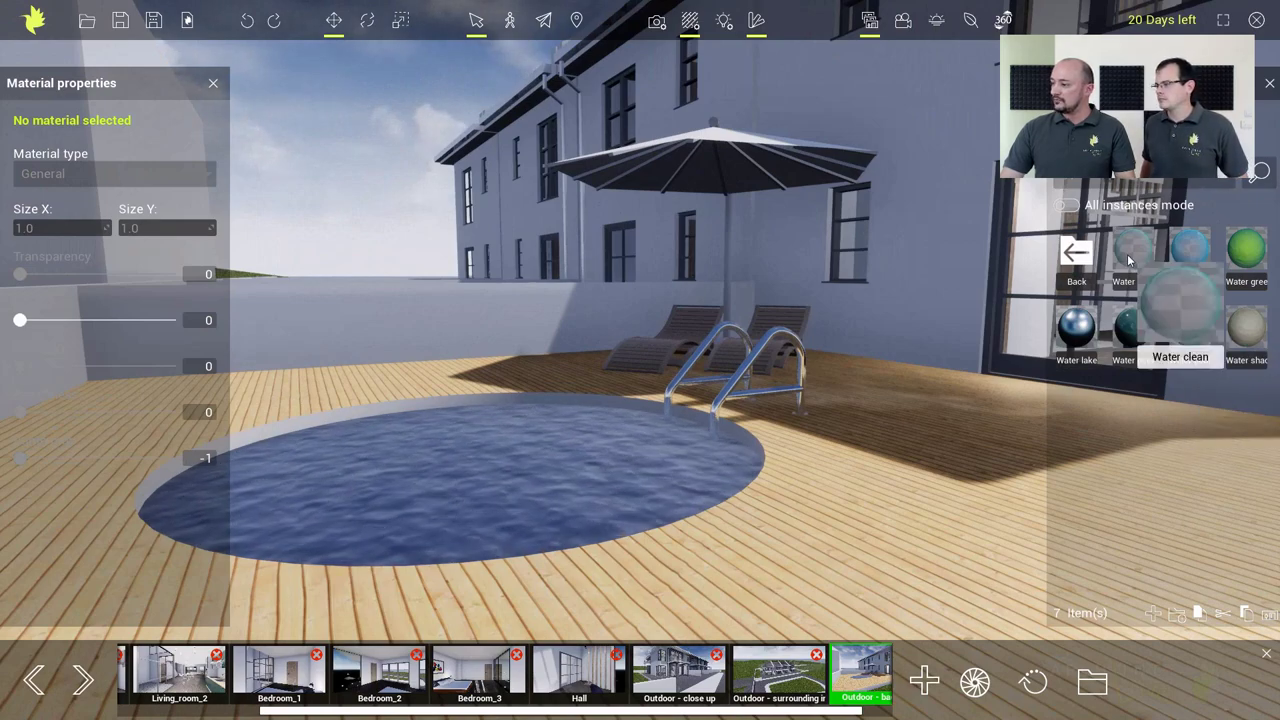
{"action": "left_click_drag", "start_coordinate": [1127, 254], "coordinate": [525, 530]}
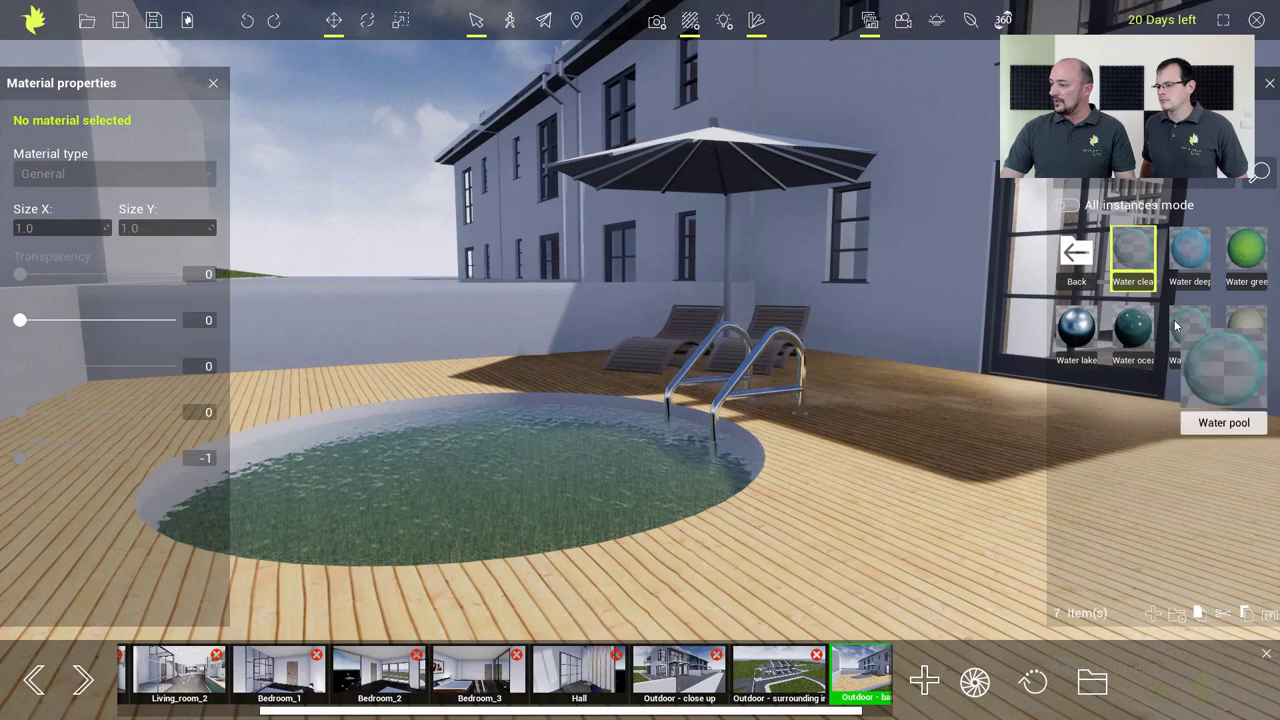
{"action": "left_click_drag", "start_coordinate": [1189, 330], "coordinate": [534, 481]}
{"action": "left_click_drag", "start_coordinate": [1189, 252], "coordinate": [574, 459]}
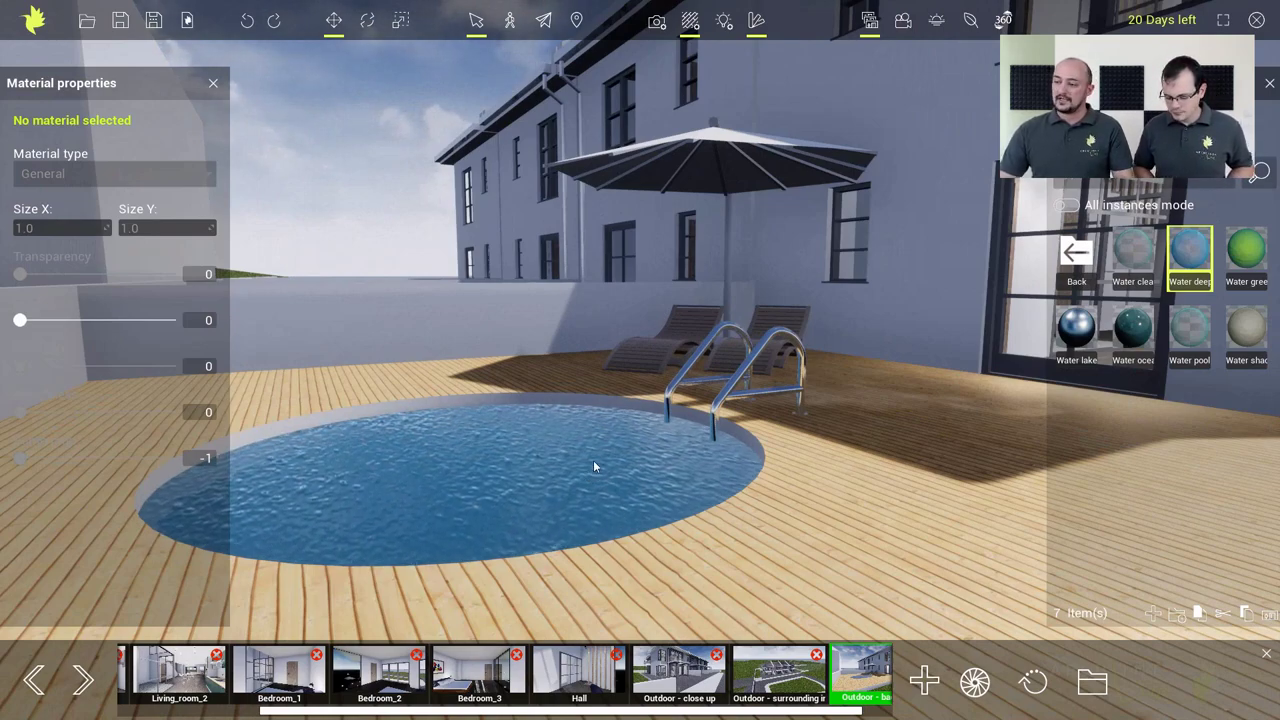
Walk the camera toward the pool ladder, then pull back to show loungers and umbrella
{"action": "key", "text": "w"}
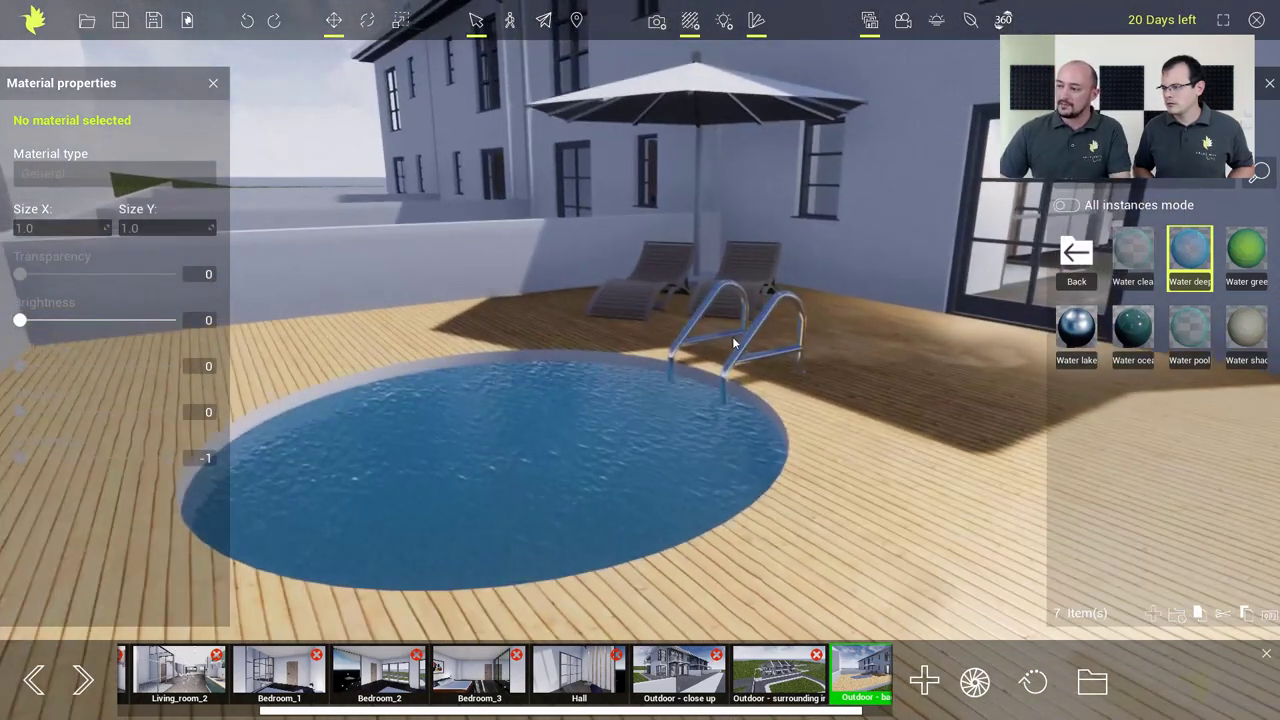
{"action": "key", "text": "w"}
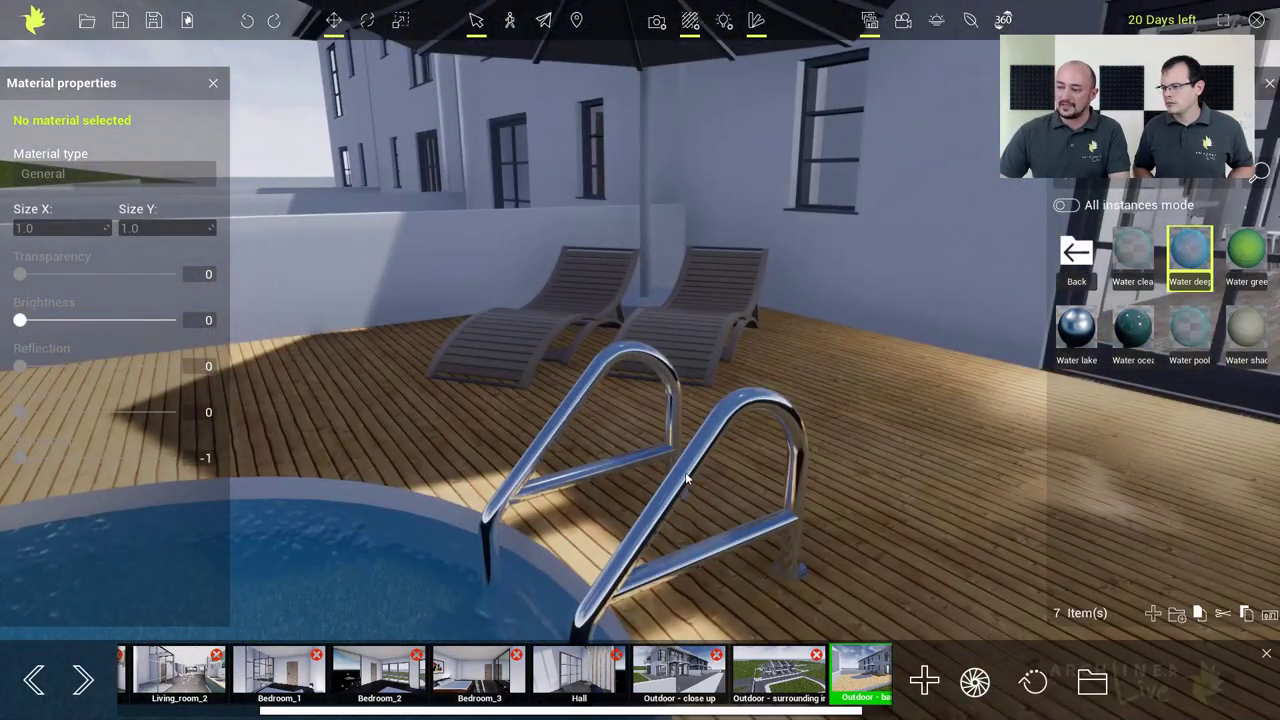
{"action": "key", "text": "w"}
{"action": "key", "text": "s"}
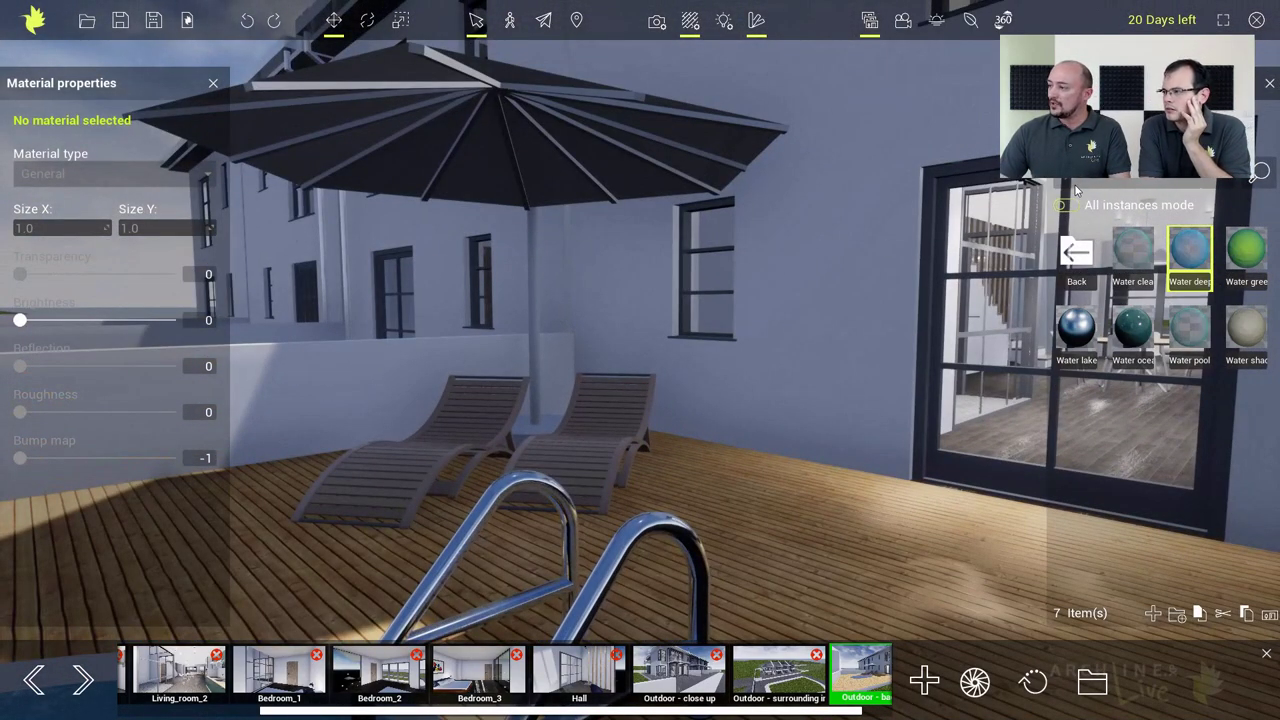
Apply Metal chrome from the Metal folder to the umbrella pole, undoing and reapplying it once
{"action": "key", "text": "BackSpace"}
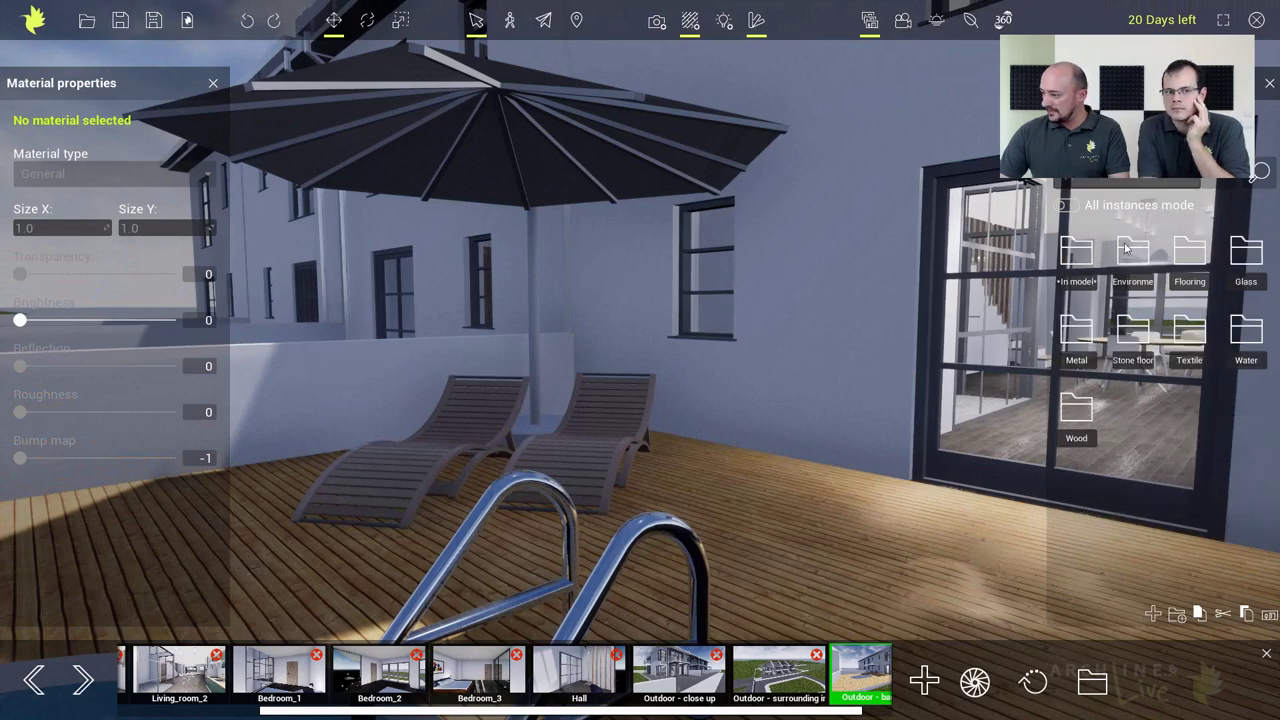
{"action": "double_click", "coordinate": [1082, 330]}
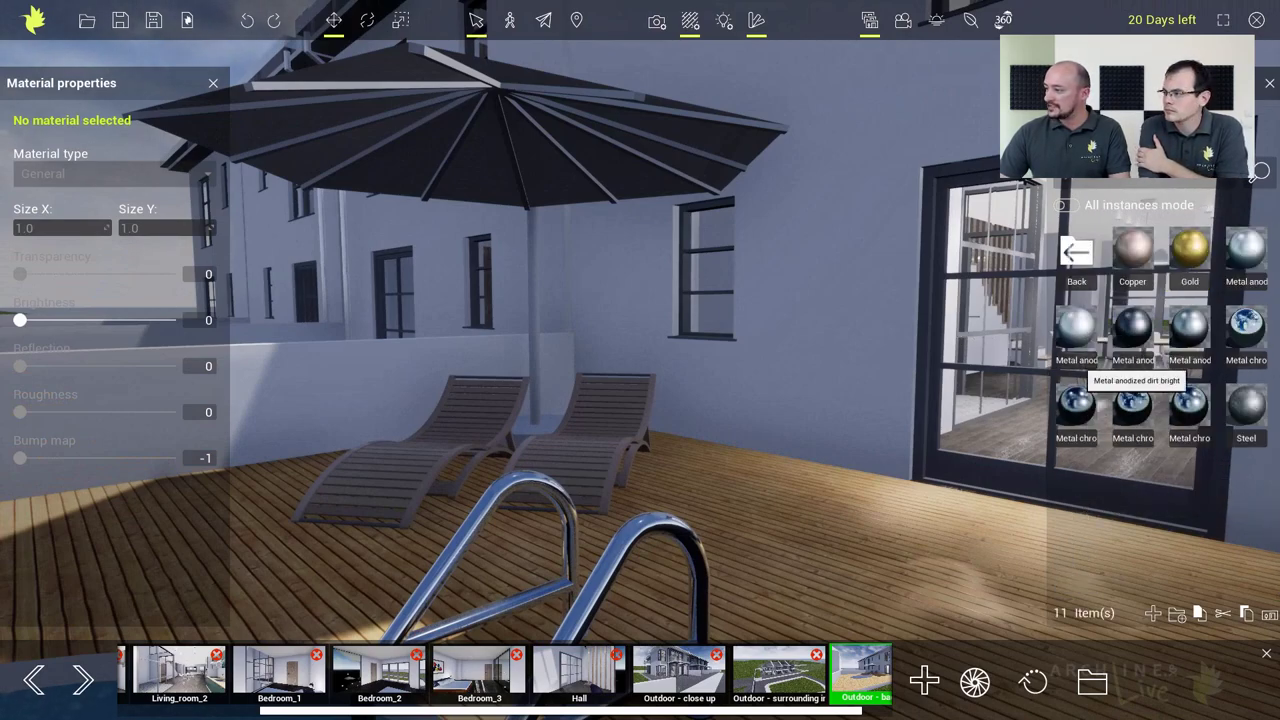
{"action": "left_click_drag", "start_coordinate": [1246, 330], "coordinate": [532, 318]}
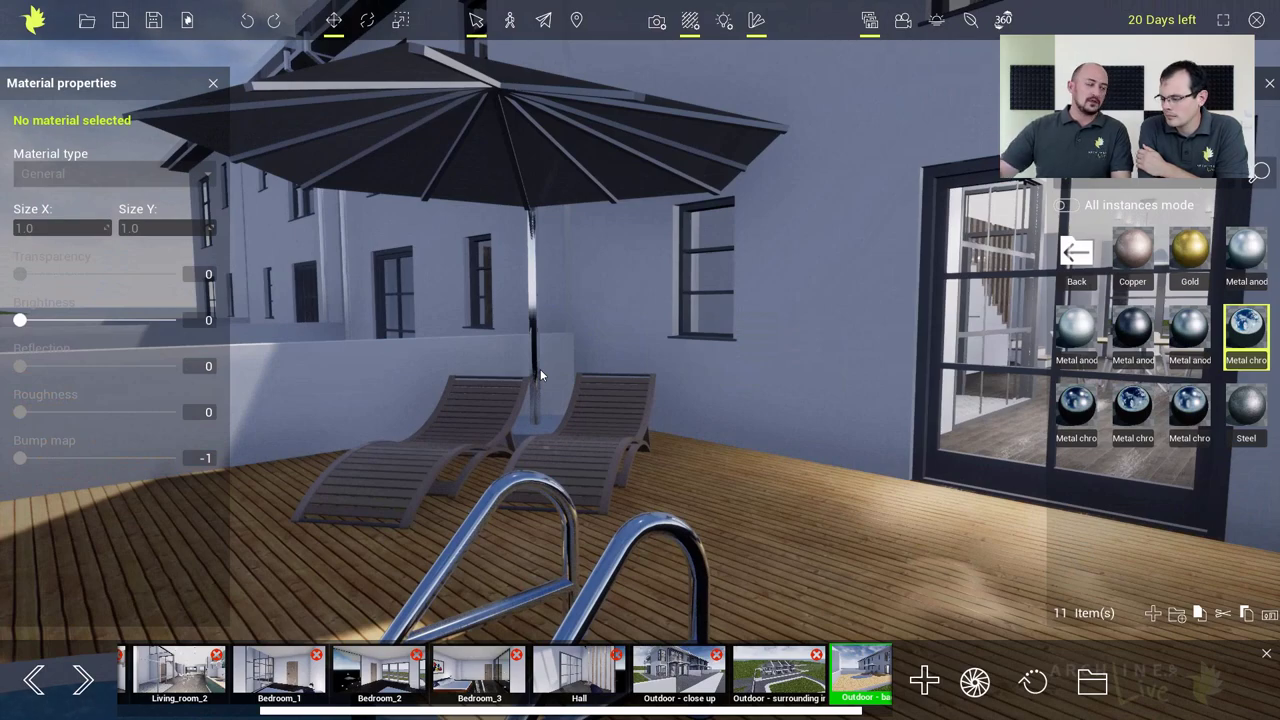
{"action": "left_click", "coordinate": [247, 20]}
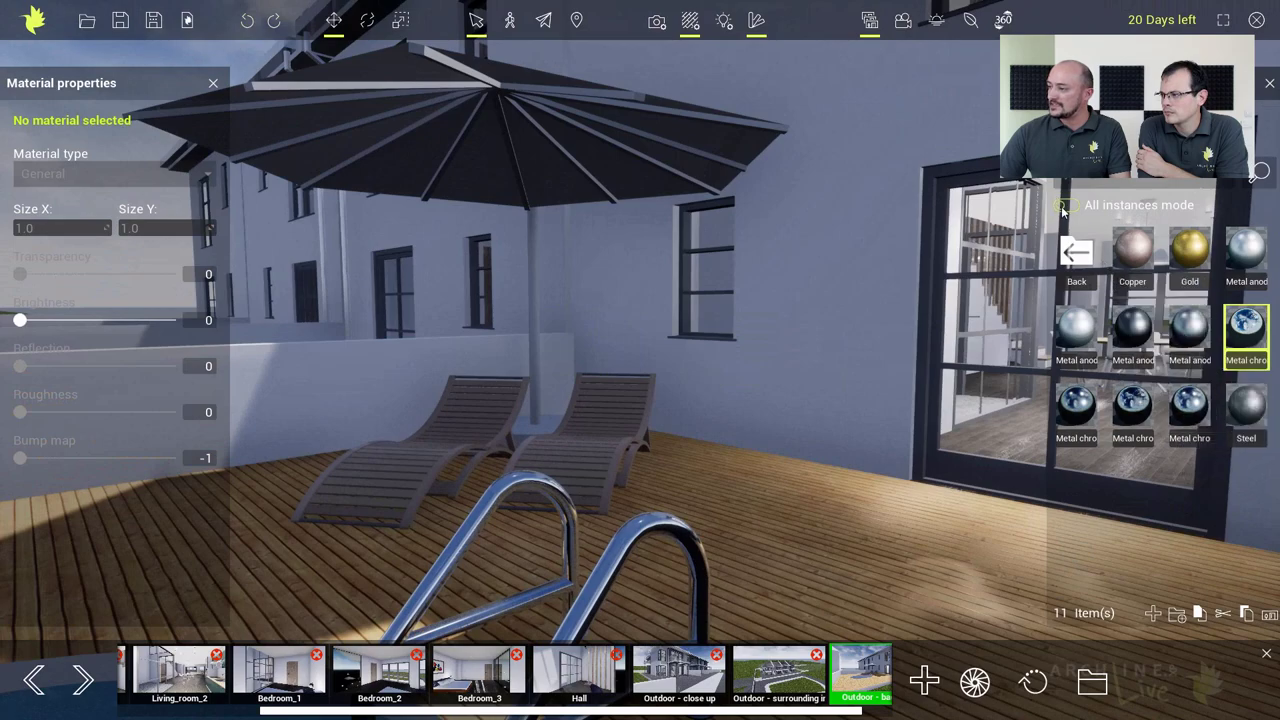
{"action": "left_click_drag", "start_coordinate": [1245, 335], "coordinate": [533, 352]}
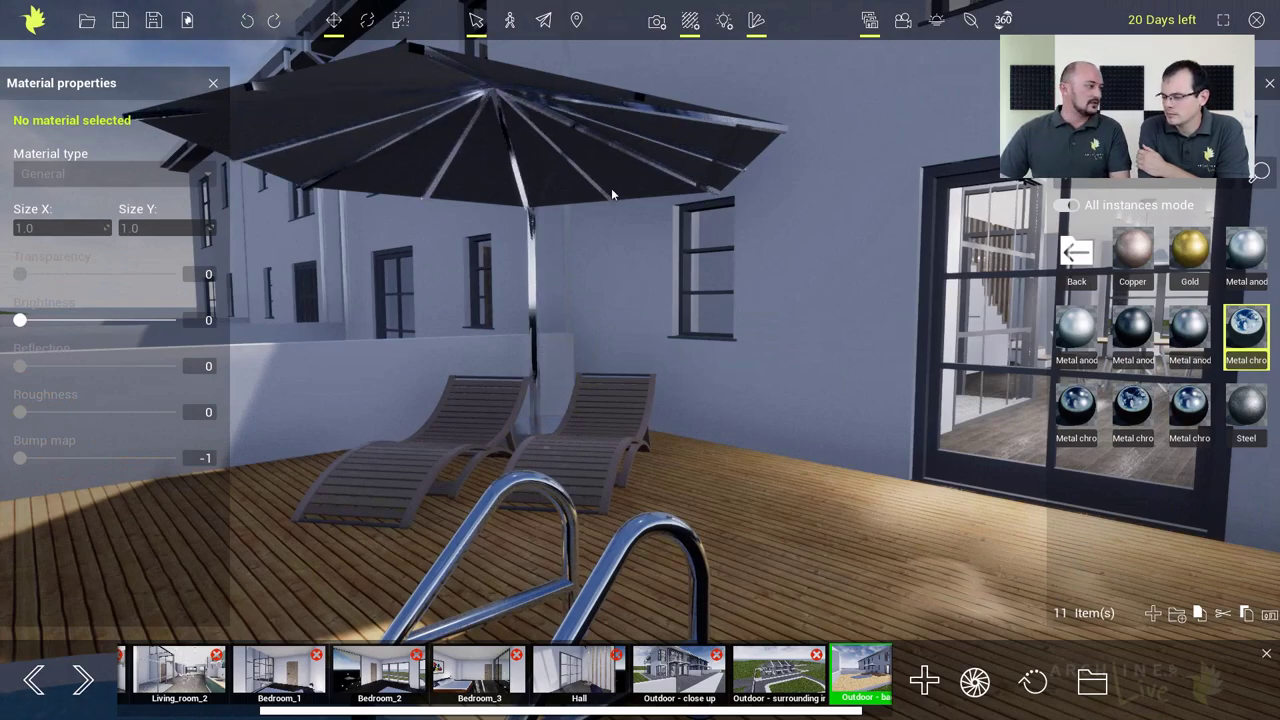
{"action": "left_click_drag", "start_coordinate": [611, 188], "coordinate": [720, 230]}
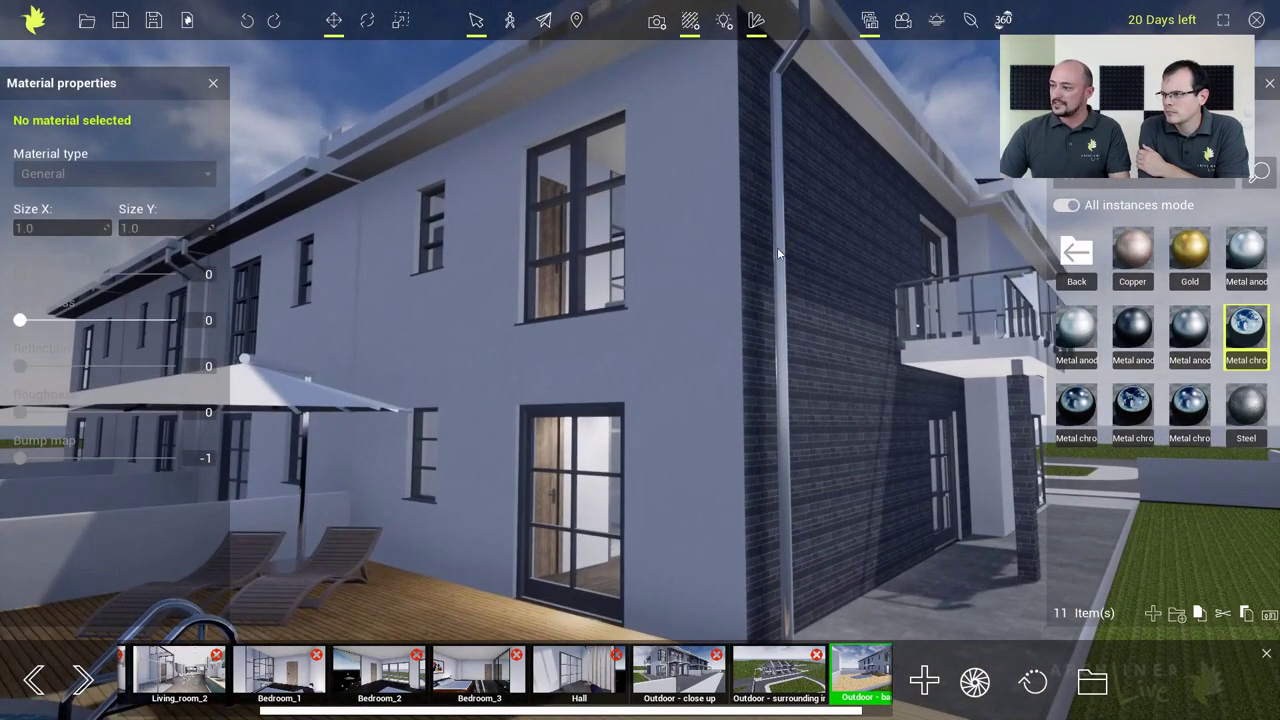
Try acrylic, striped and clear glass on the balcony railing before settling on Blue tint glass
{"action": "left_click_drag", "start_coordinate": [906, 418], "coordinate": [720, 490]}
{"action": "left_click", "coordinate": [1092, 260]}
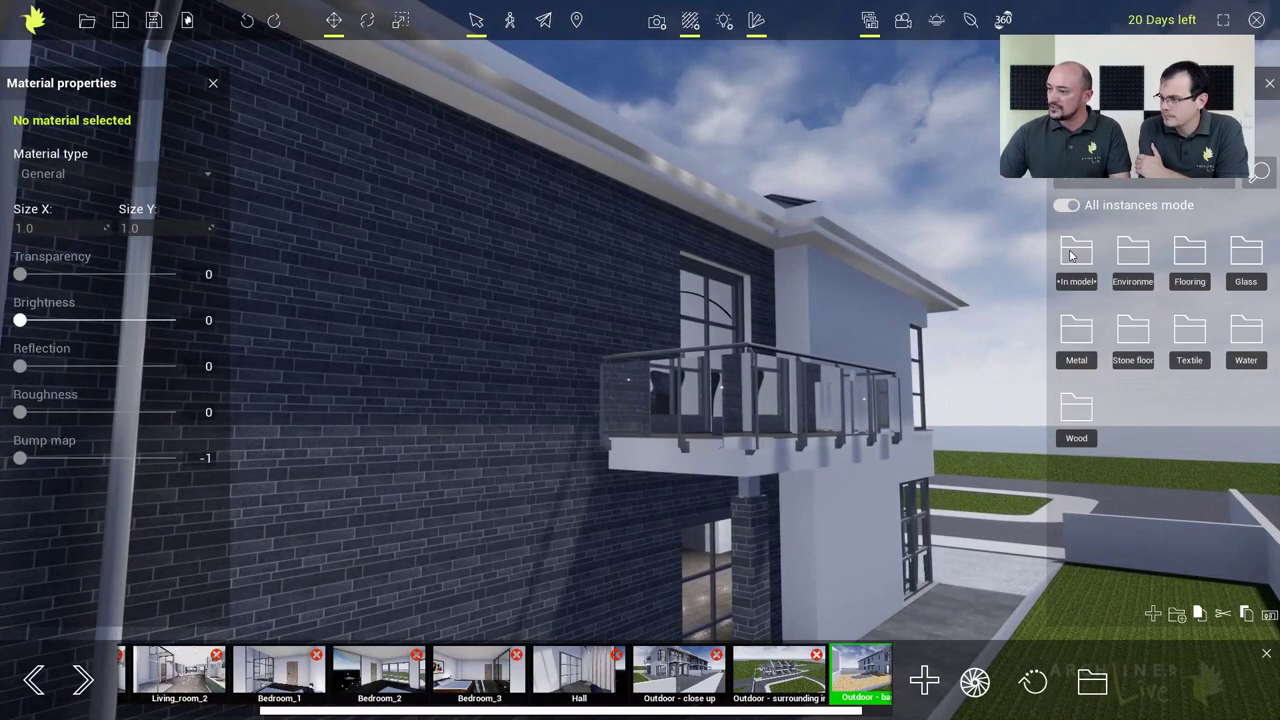
{"action": "left_click", "coordinate": [1246, 254]}
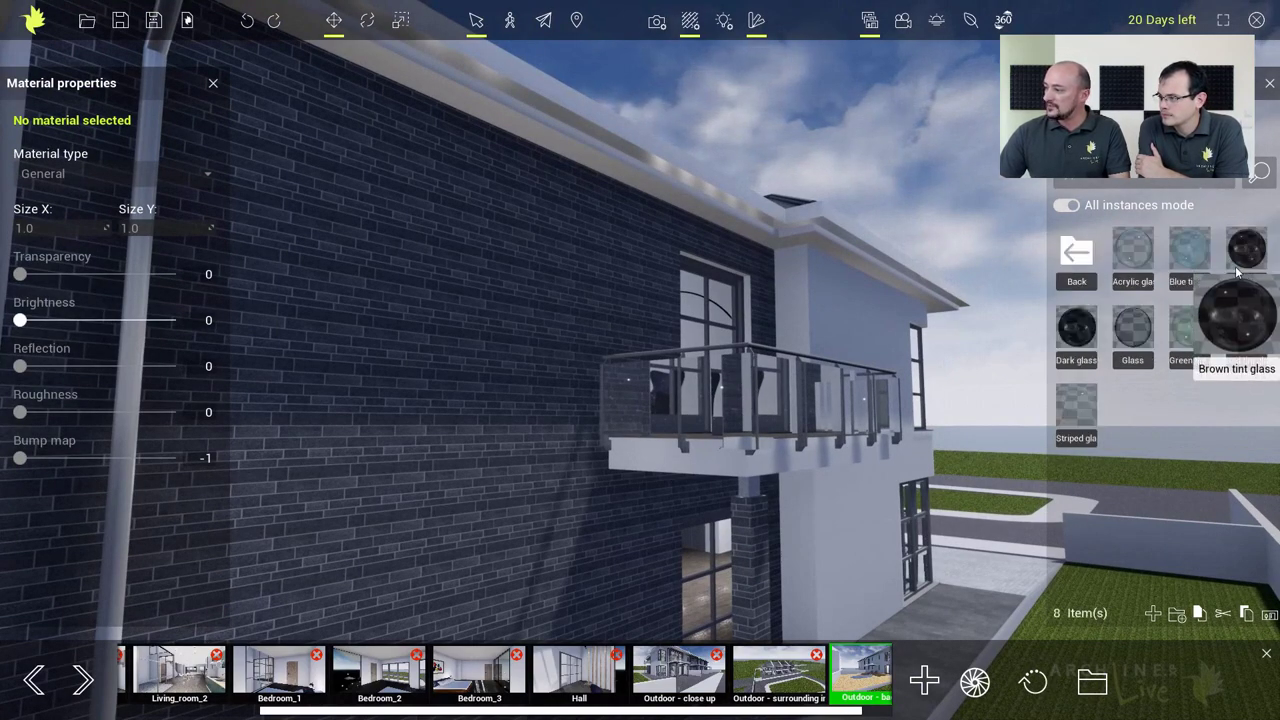
{"action": "left_click_drag", "start_coordinate": [1140, 262], "coordinate": [769, 418]}
{"action": "left_click_drag", "start_coordinate": [1190, 254], "coordinate": [821, 394]}
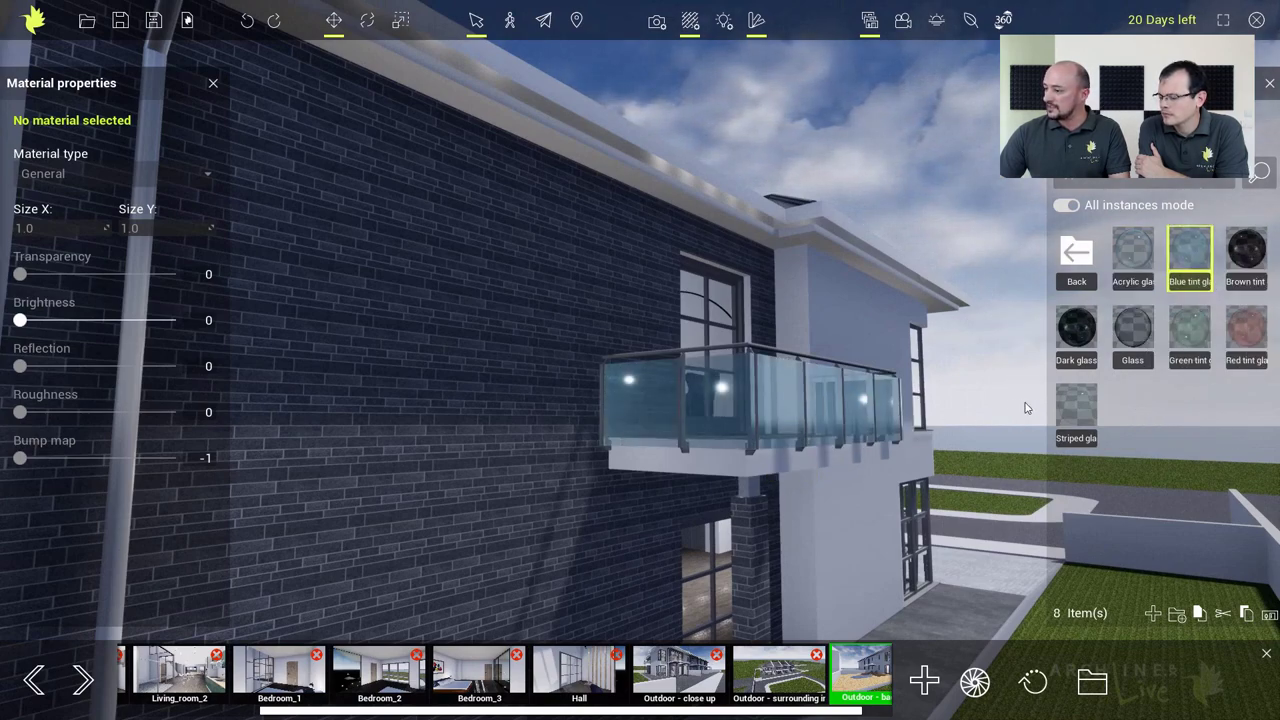
{"action": "left_click_drag", "start_coordinate": [1076, 410], "coordinate": [774, 390]}
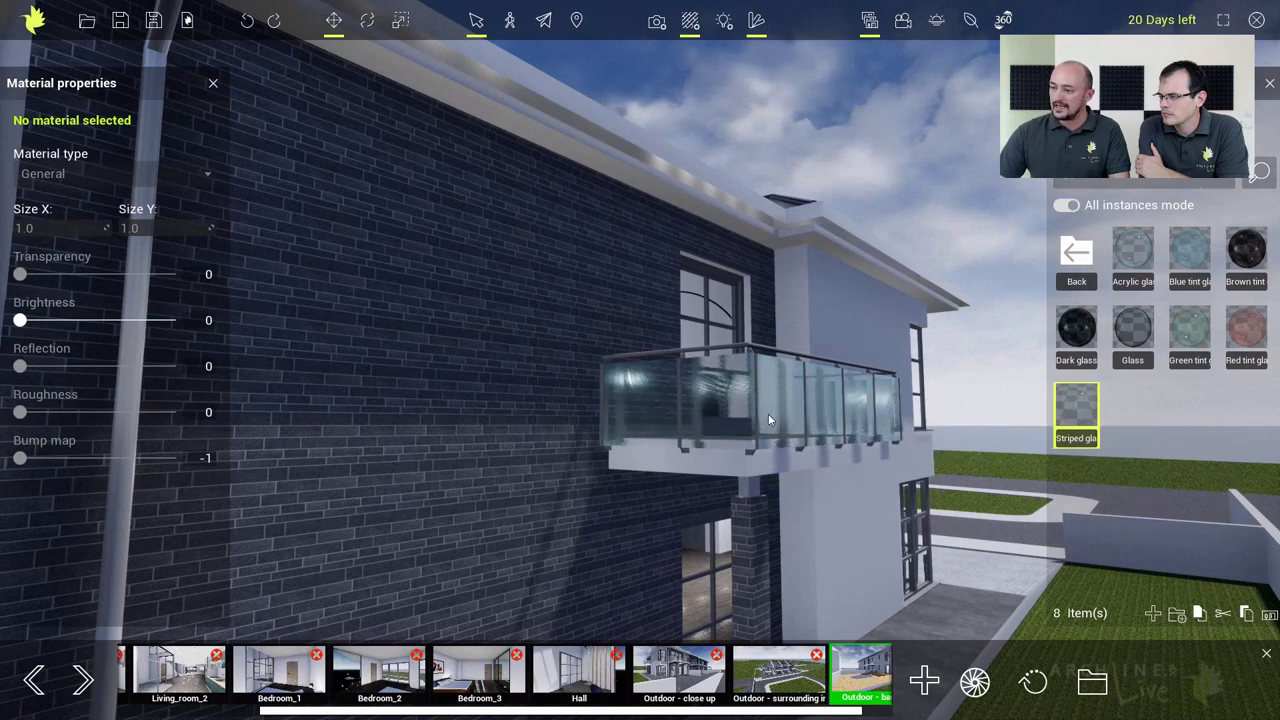
{"action": "left_click_drag", "start_coordinate": [1132, 332], "coordinate": [785, 400]}
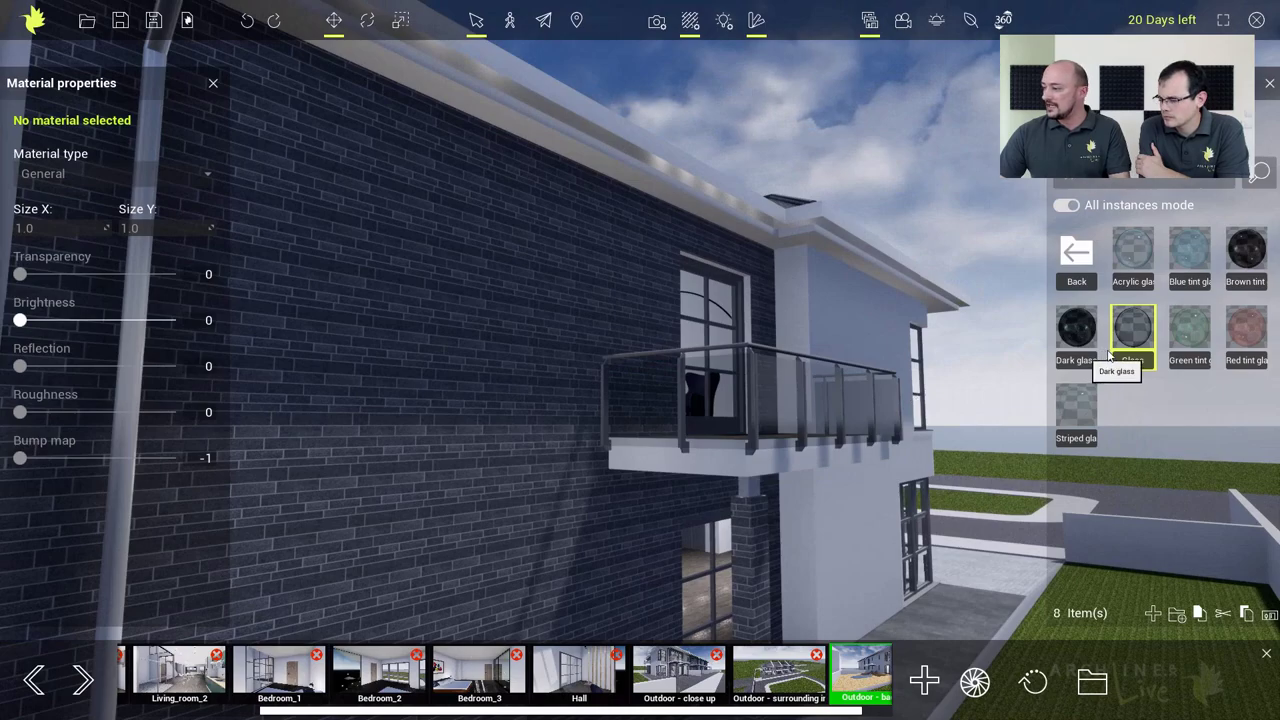
{"action": "left_click_drag", "start_coordinate": [1182, 280], "coordinate": [825, 418]}
{"action": "right_click_drag", "start_coordinate": [818, 424], "coordinate": [858, 422]}
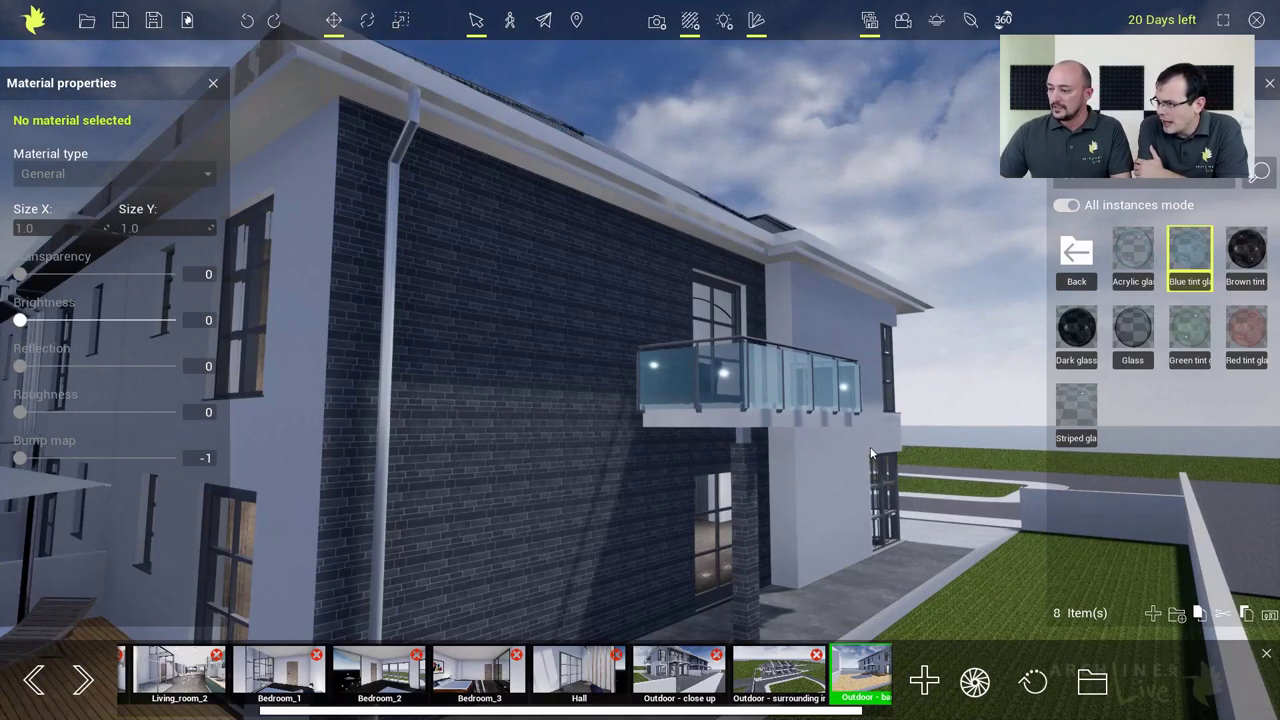
{"action": "right_click_drag", "start_coordinate": [871, 462], "coordinate": [397, 466]}
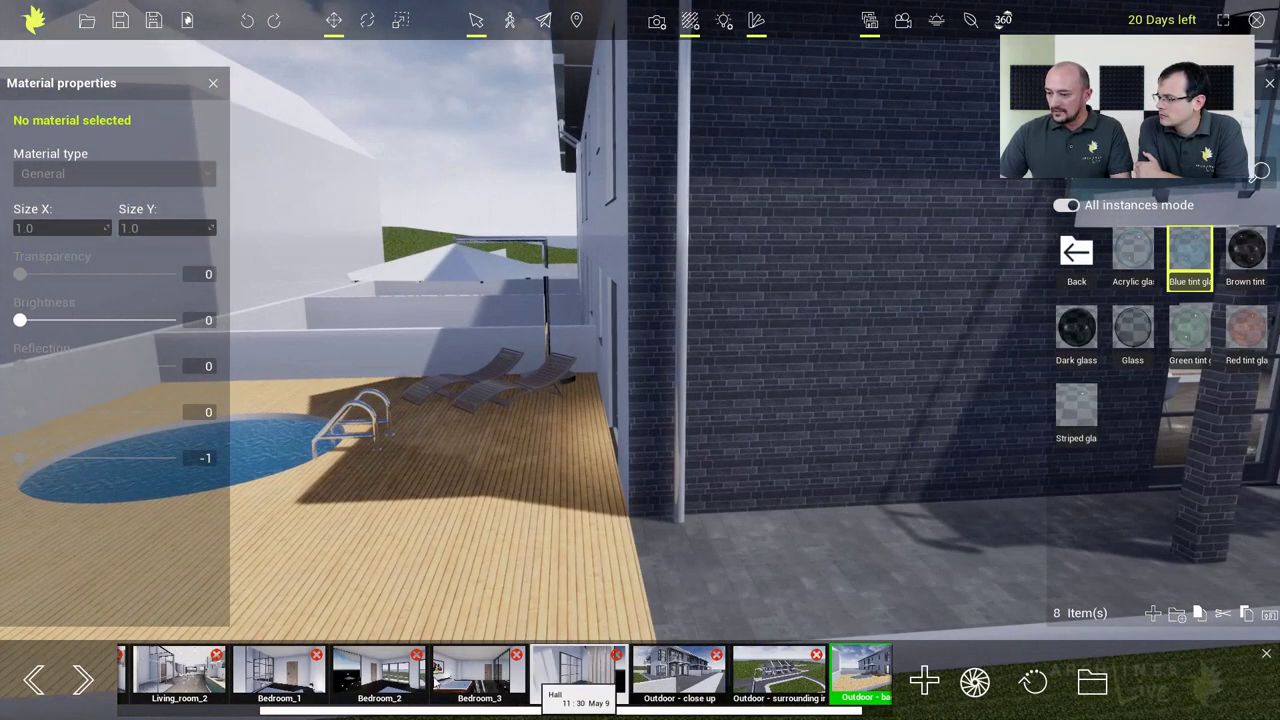
Switch to the Living_room_2 view, close Material properties, and turn on lamp and light editing
{"action": "left_click", "coordinate": [185, 675]}
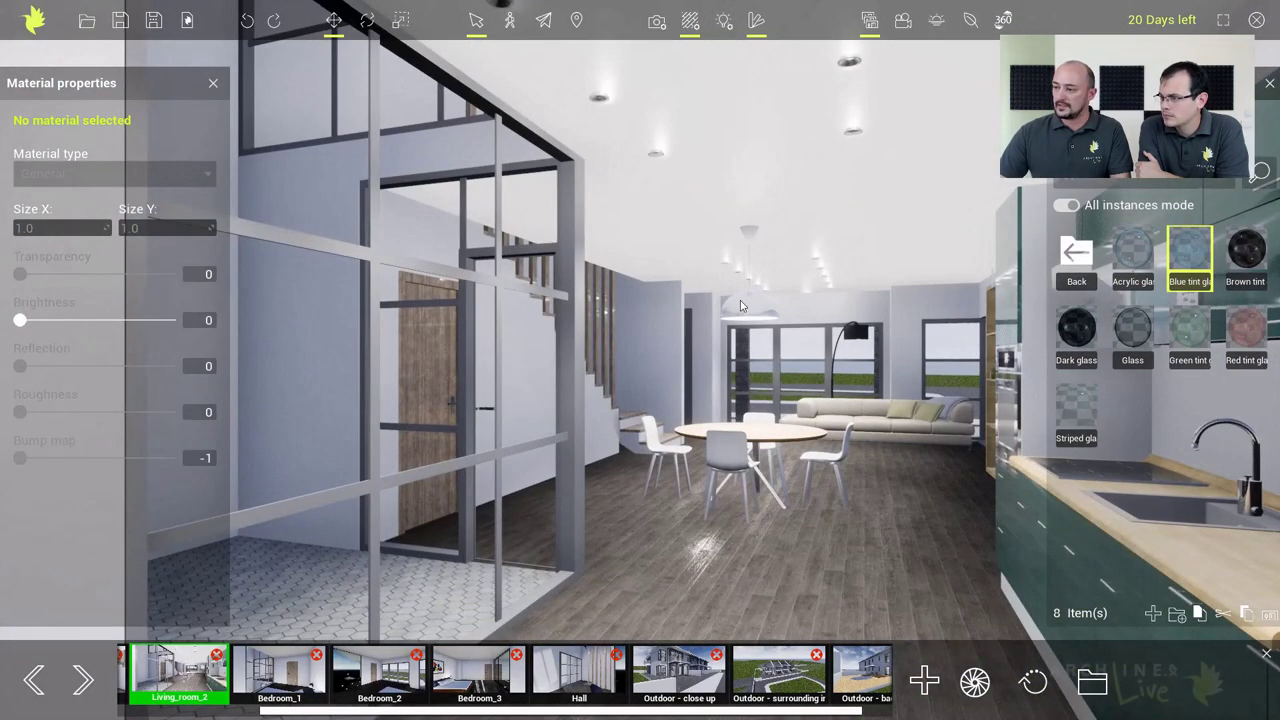
{"action": "left_click", "coordinate": [213, 84]}
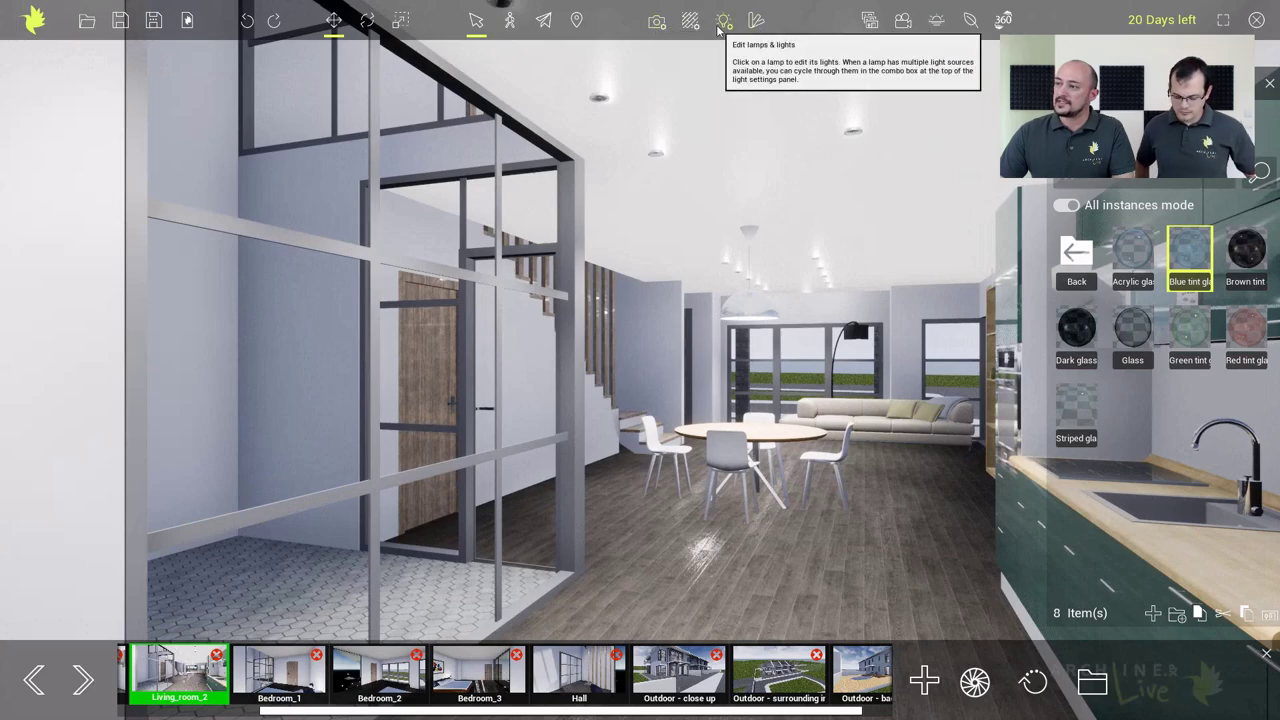
{"action": "left_click", "coordinate": [724, 21]}
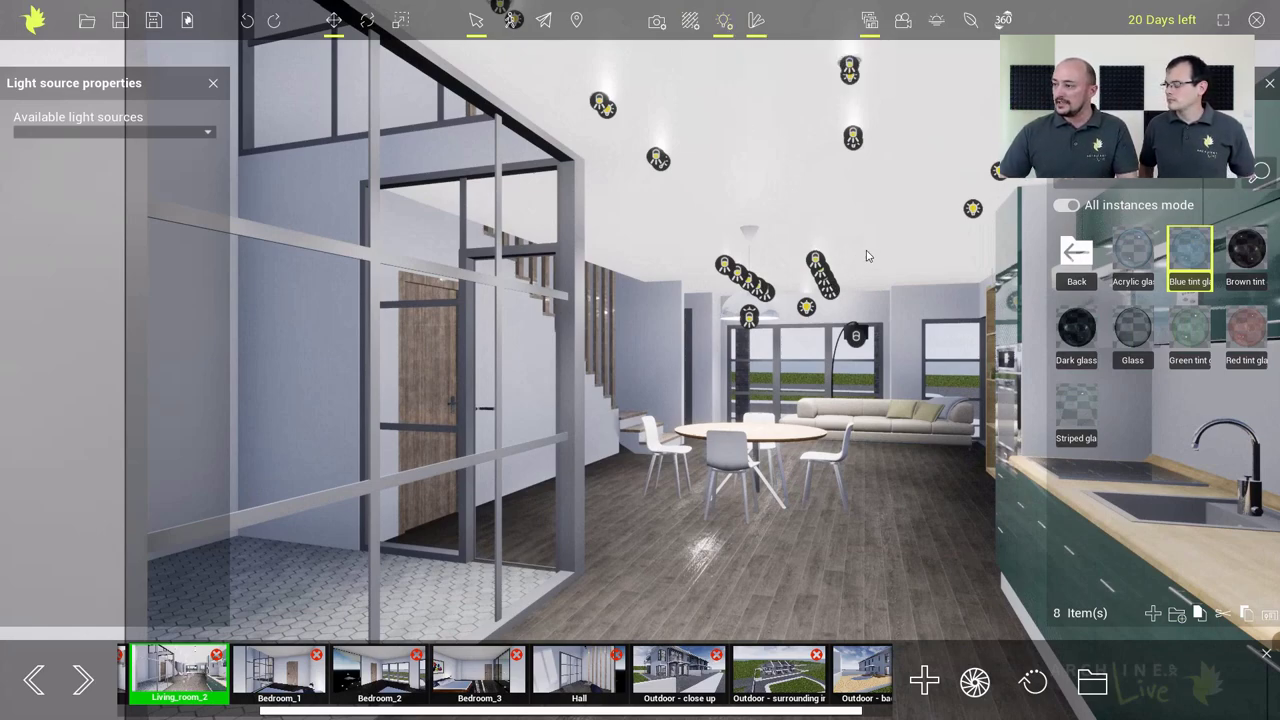
Select the pendant lamp over the dining table and leave its light switched on
{"action": "double_click", "coordinate": [768, 328]}
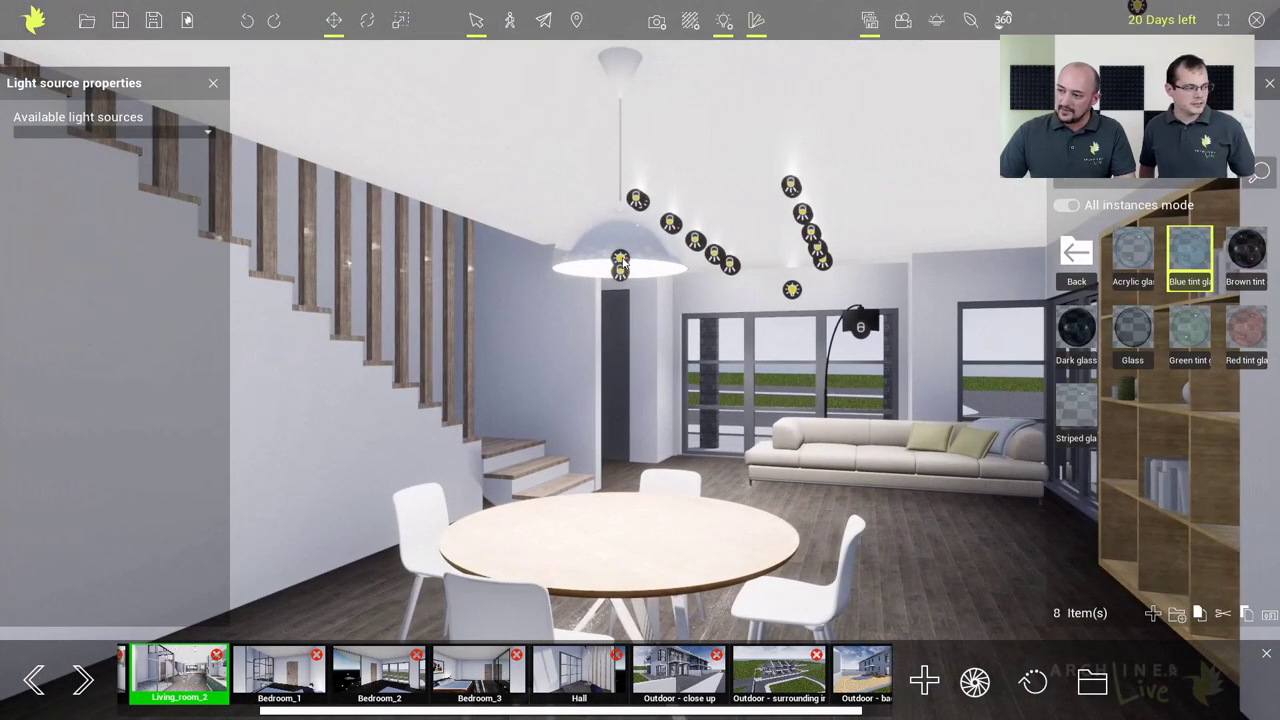
{"action": "left_click", "coordinate": [620, 262]}
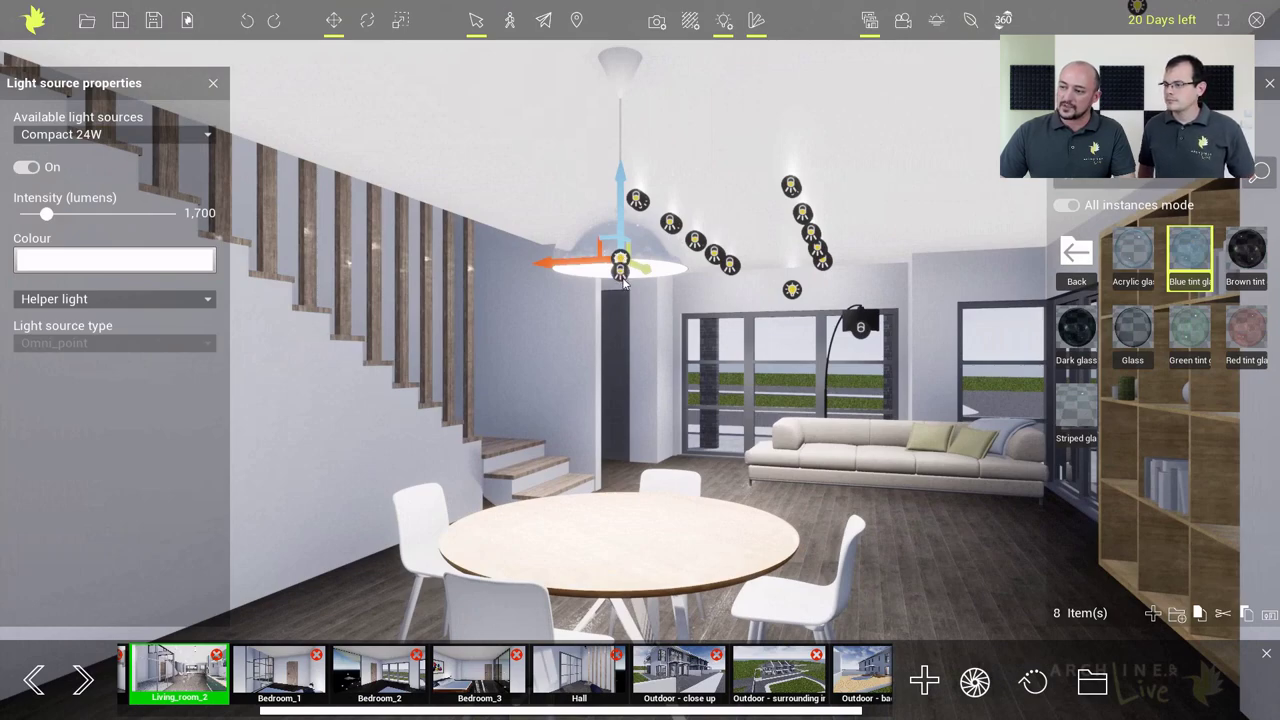
{"action": "left_click", "coordinate": [25, 169]}
{"action": "left_click", "coordinate": [25, 169]}
{"action": "left_click", "coordinate": [25, 169]}
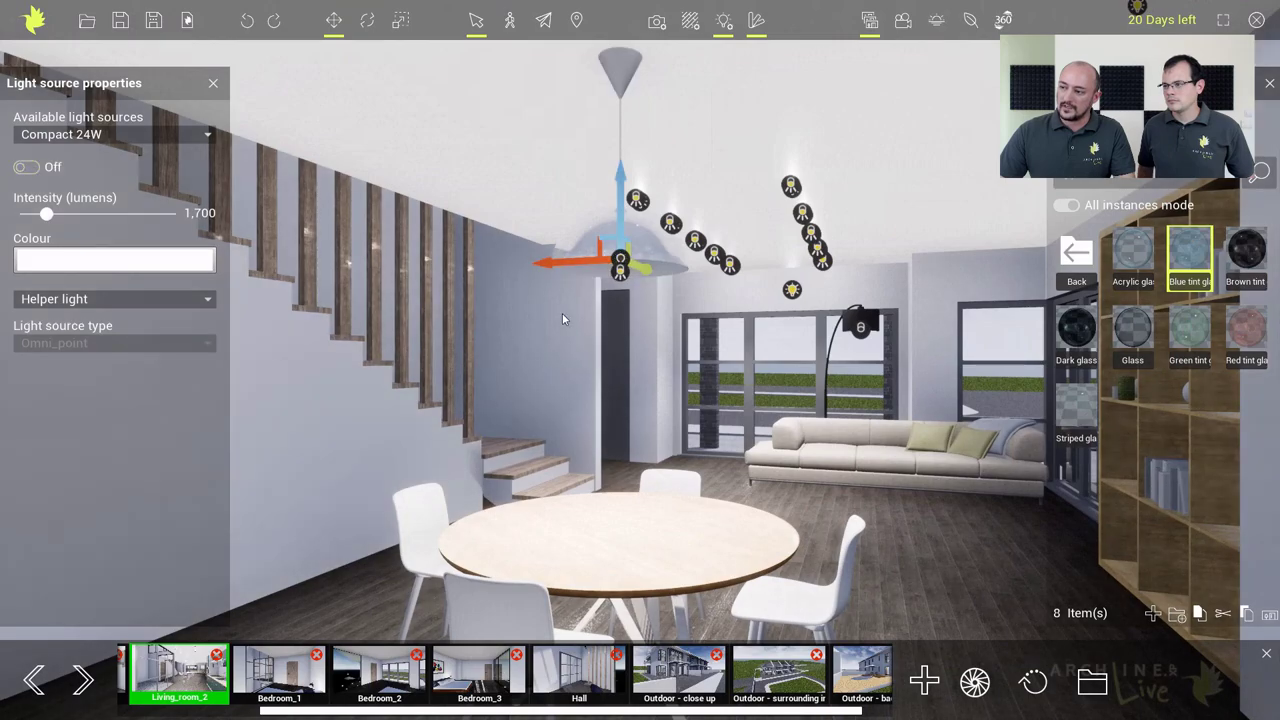
{"action": "mouse_move", "coordinate": [562, 313]}
{"action": "left_mouse_down"}
{"action": "mouse_move", "coordinate": [451, 336]}
{"action": "mouse_move", "coordinate": [452, 352]}
{"action": "mouse_move", "coordinate": [509, 318]}
{"action": "mouse_move", "coordinate": [475, 315]}
{"action": "left_mouse_up"}
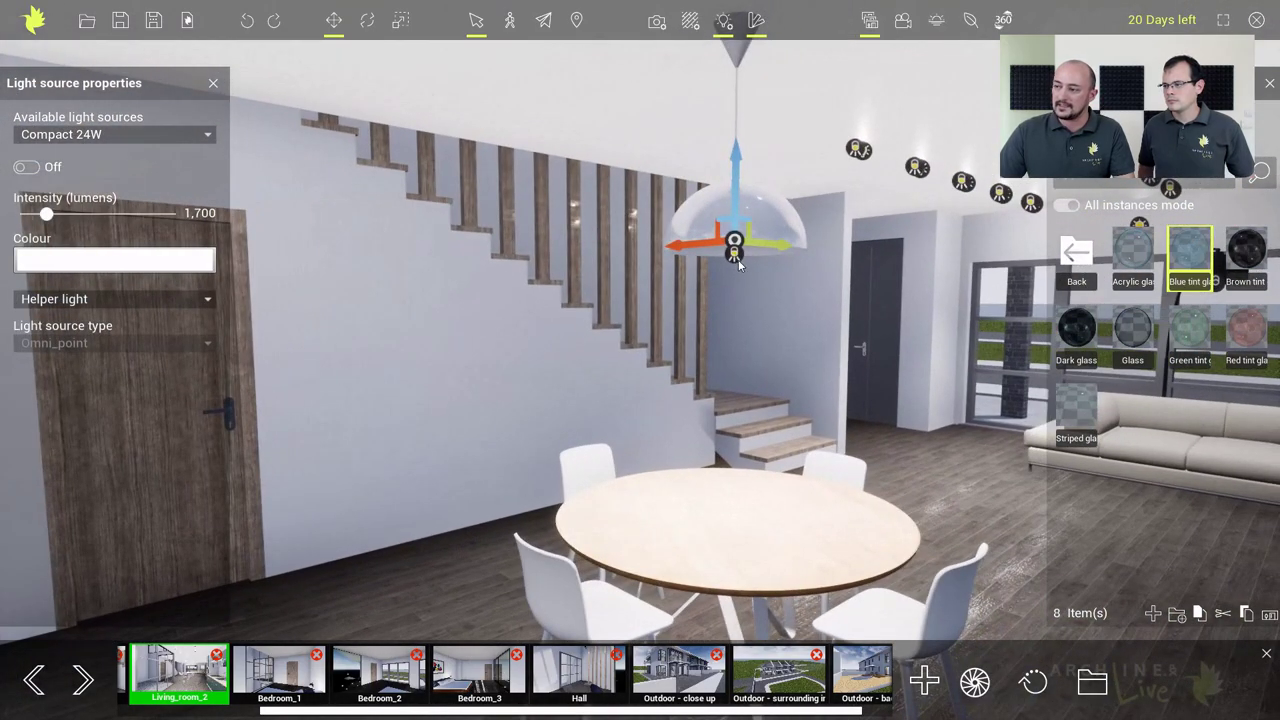
{"action": "left_click", "coordinate": [27, 167]}
Set the lamp's intensity to about 1,323 lumens and make it a Real light (shadow caster)
{"action": "mouse_move", "coordinate": [46, 214]}
{"action": "left_mouse_down"}
{"action": "mouse_move", "coordinate": [120, 216]}
{"action": "mouse_move", "coordinate": [40, 216]}
{"action": "left_mouse_up"}
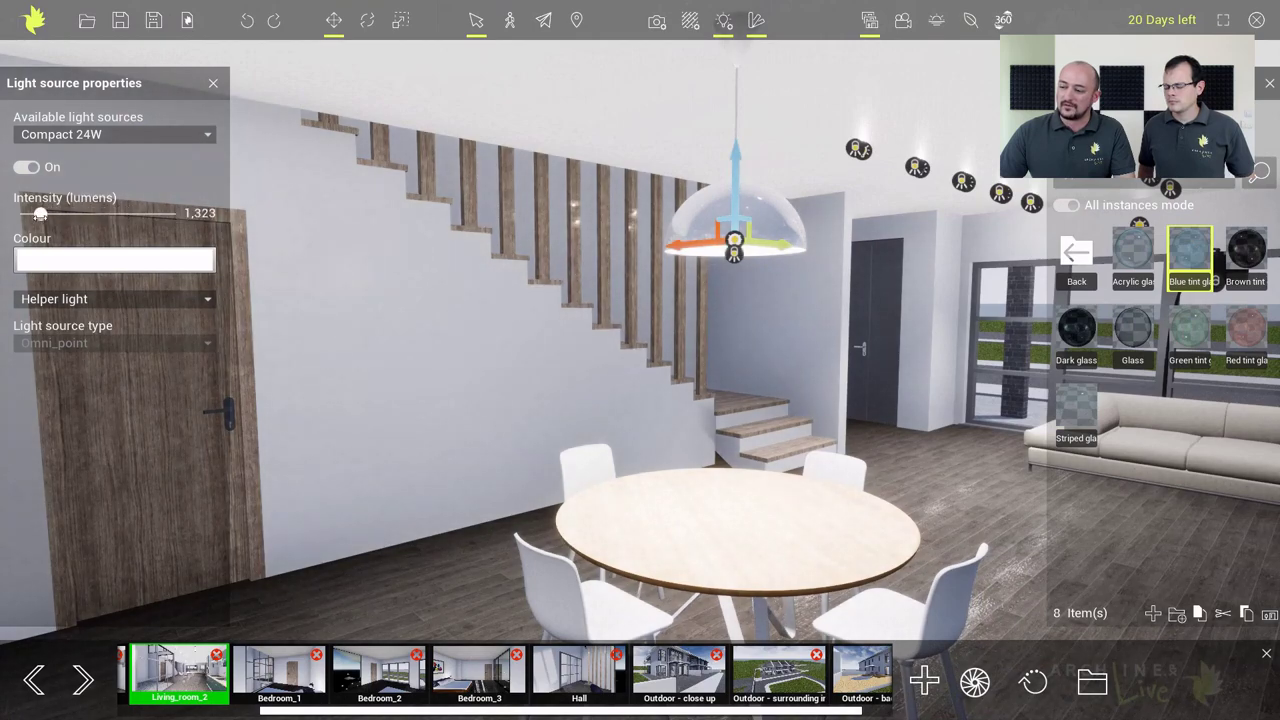
{"action": "left_click", "coordinate": [67, 300]}
{"action": "left_click", "coordinate": [60, 330]}
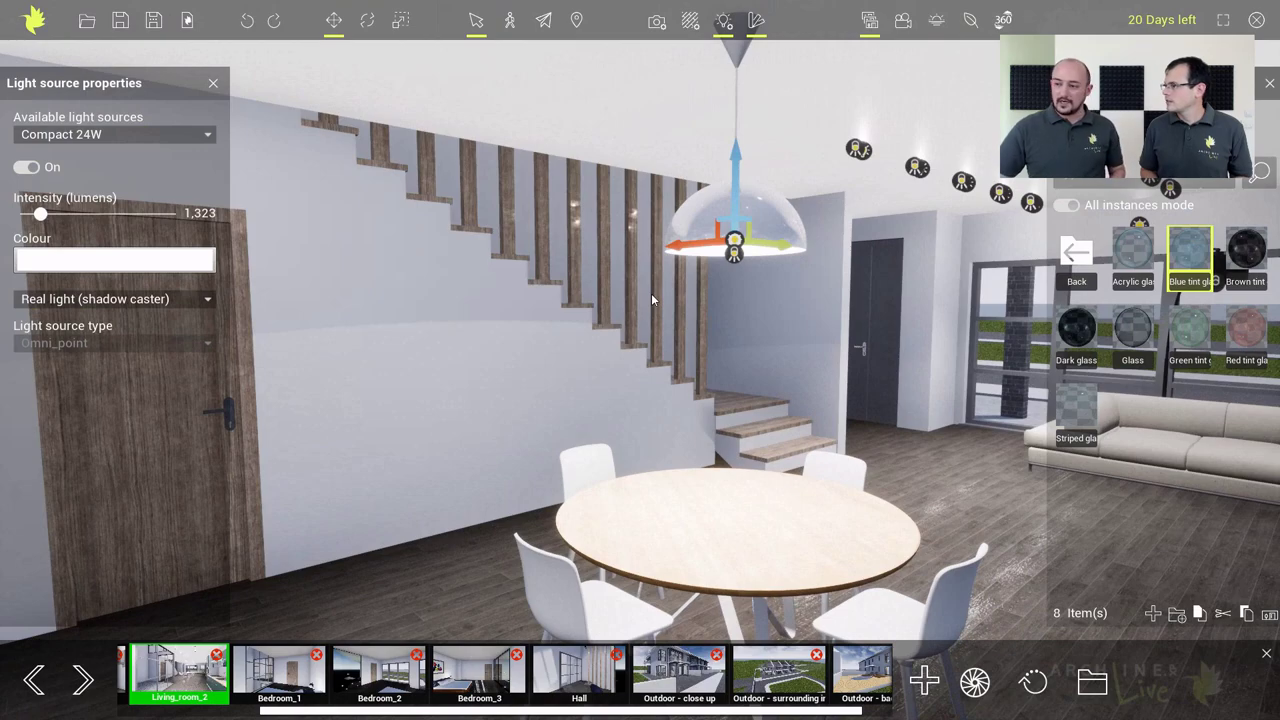
Give the pendant light a warm peach colour (RGB 255, 214, 168), then go to Outdoor - close up
{"action": "left_click", "coordinate": [138, 262]}
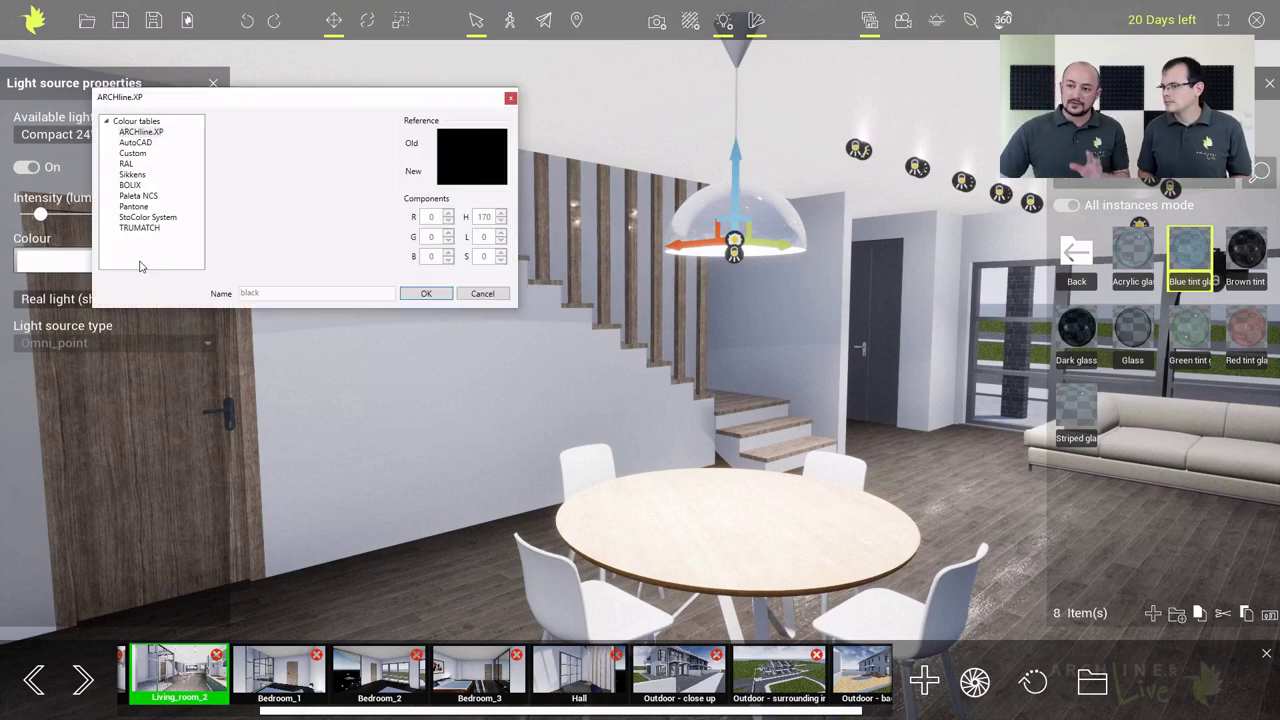
{"action": "left_click", "coordinate": [328, 200]}
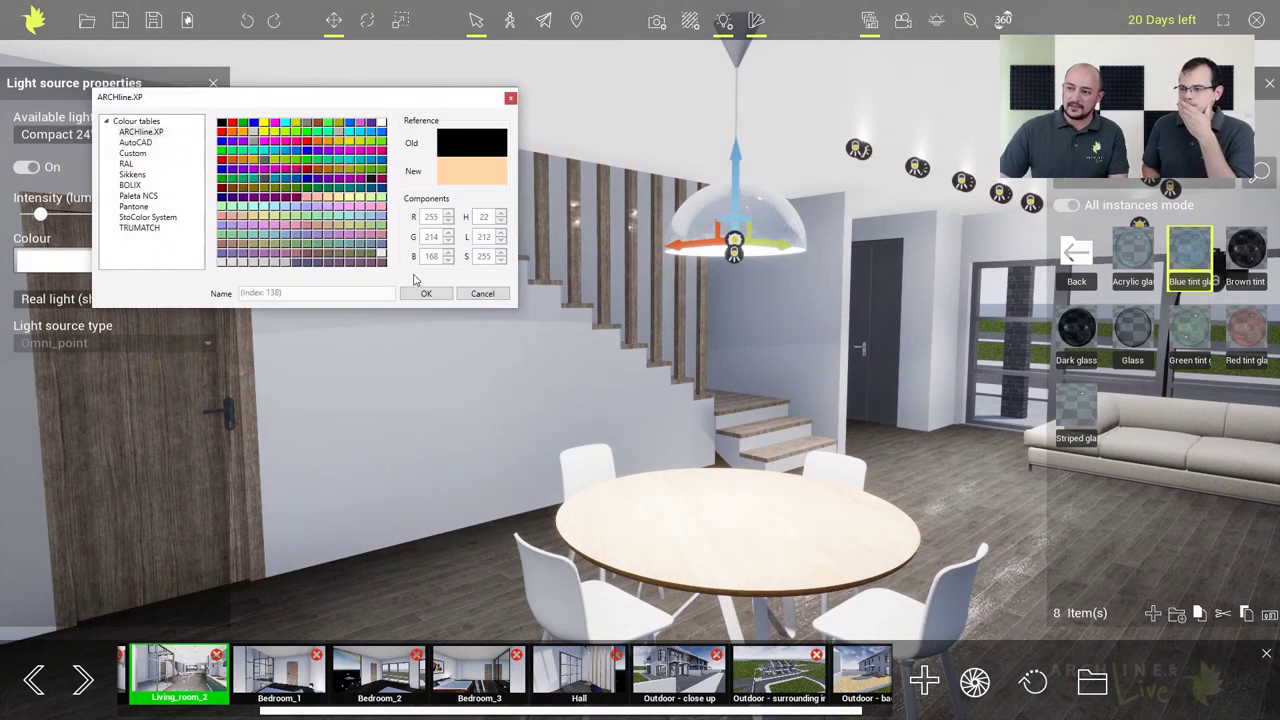
{"action": "left_click", "coordinate": [426, 293]}
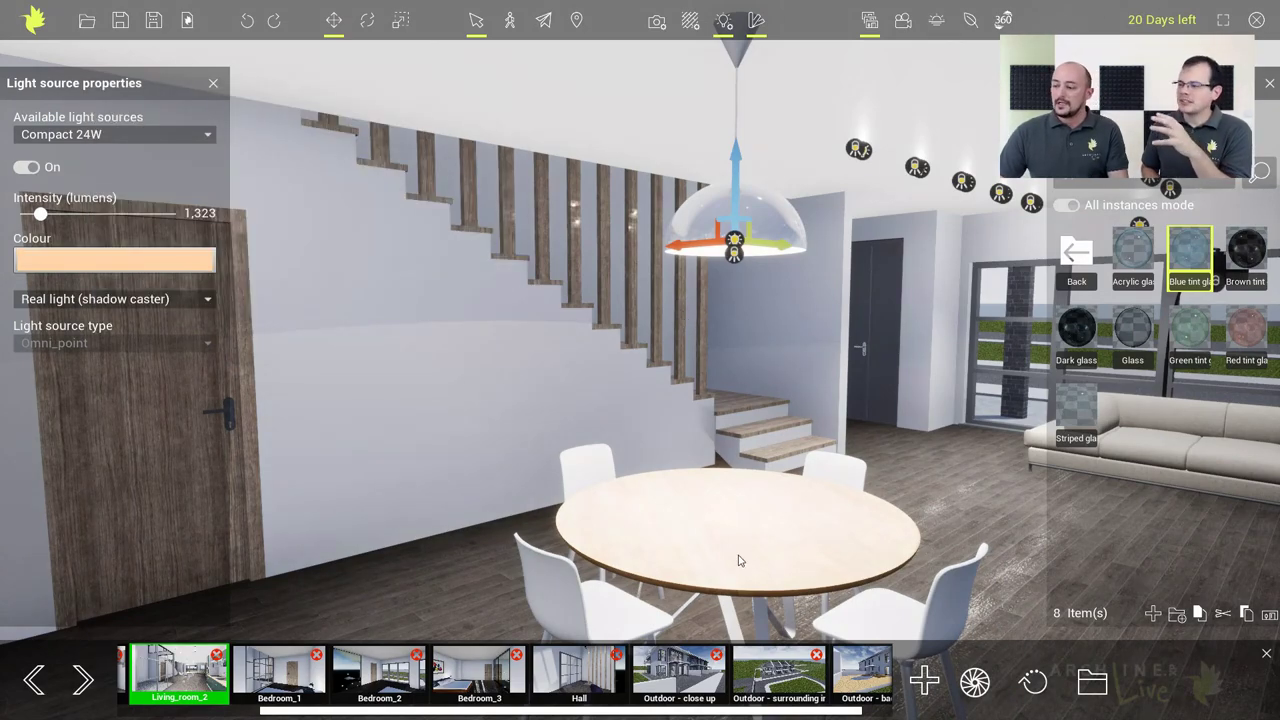
{"action": "left_click", "coordinate": [690, 677]}
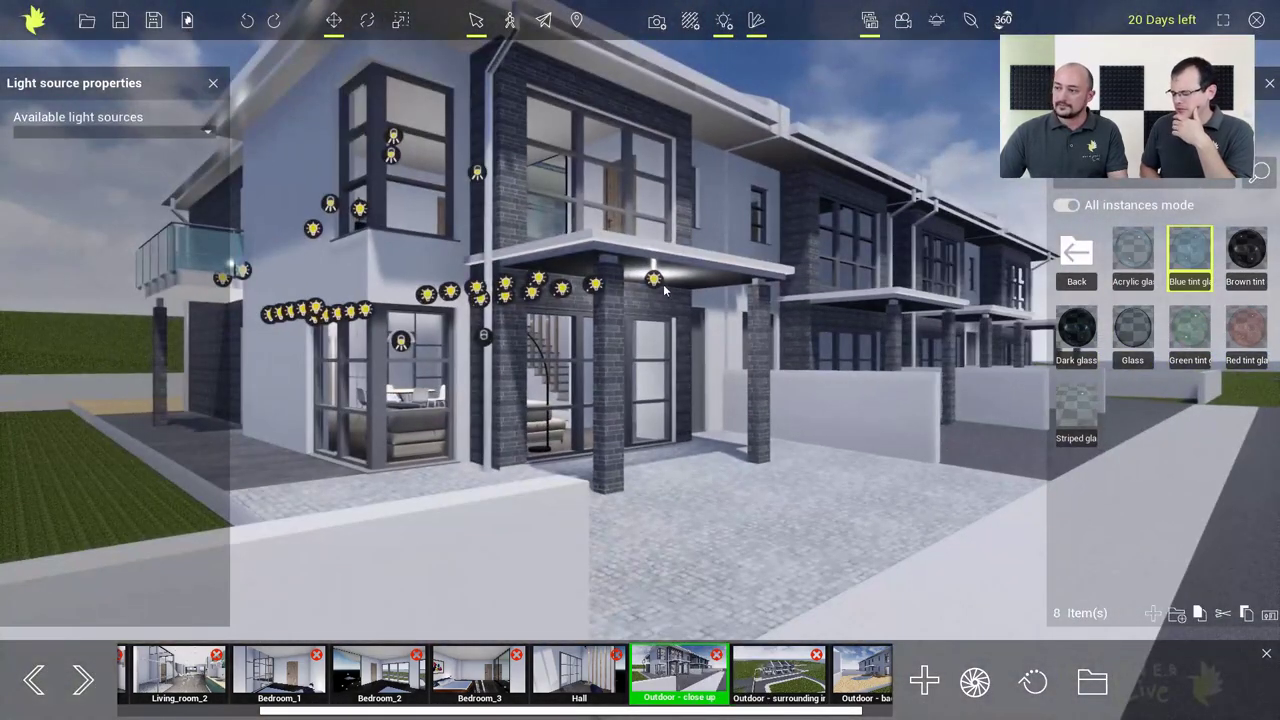
Toggle a facade porch light off and back on, exit light editing, and show the sun's time settings
{"action": "left_click", "coordinate": [656, 281]}
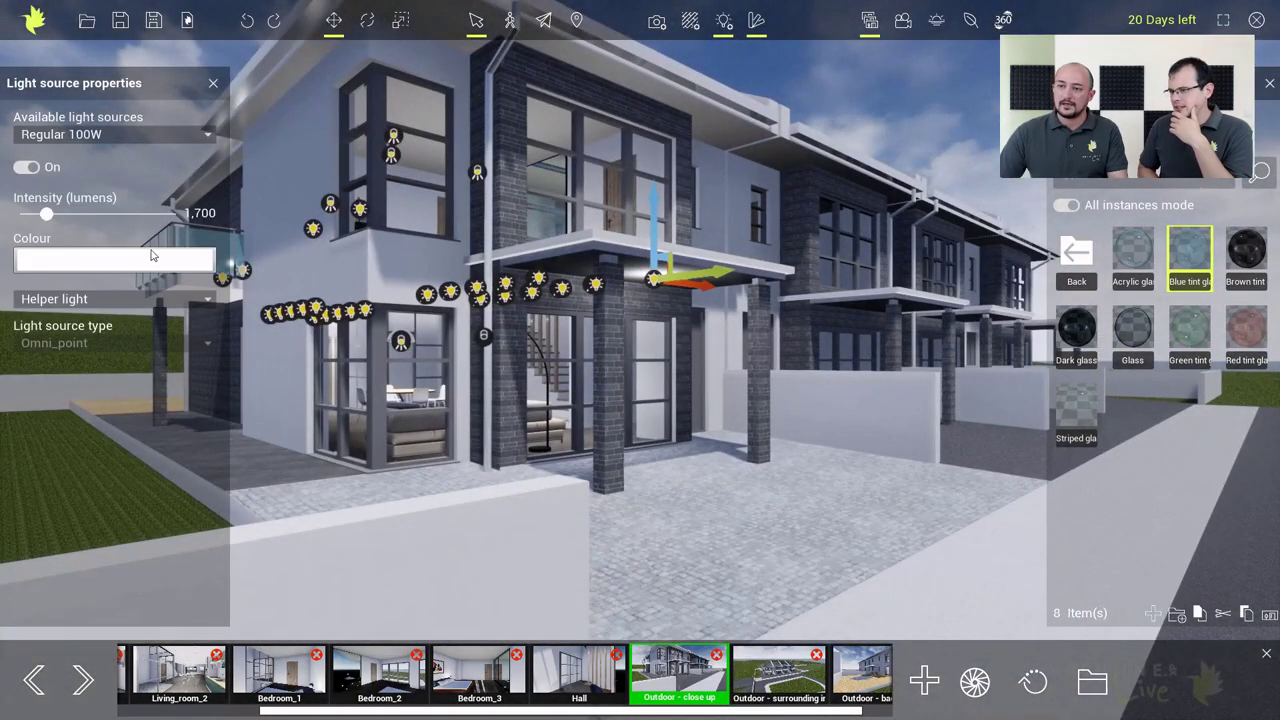
{"action": "left_click", "coordinate": [26, 167]}
{"action": "left_click", "coordinate": [26, 167]}
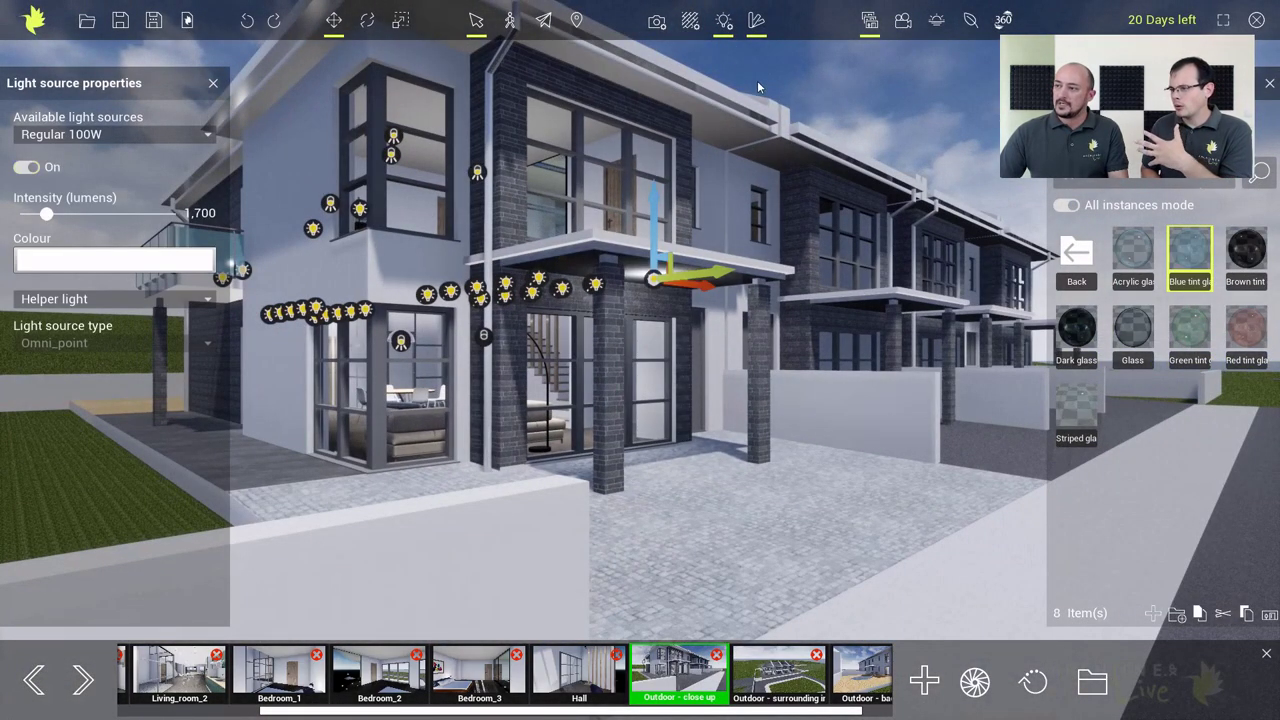
{"action": "left_click", "coordinate": [726, 22]}
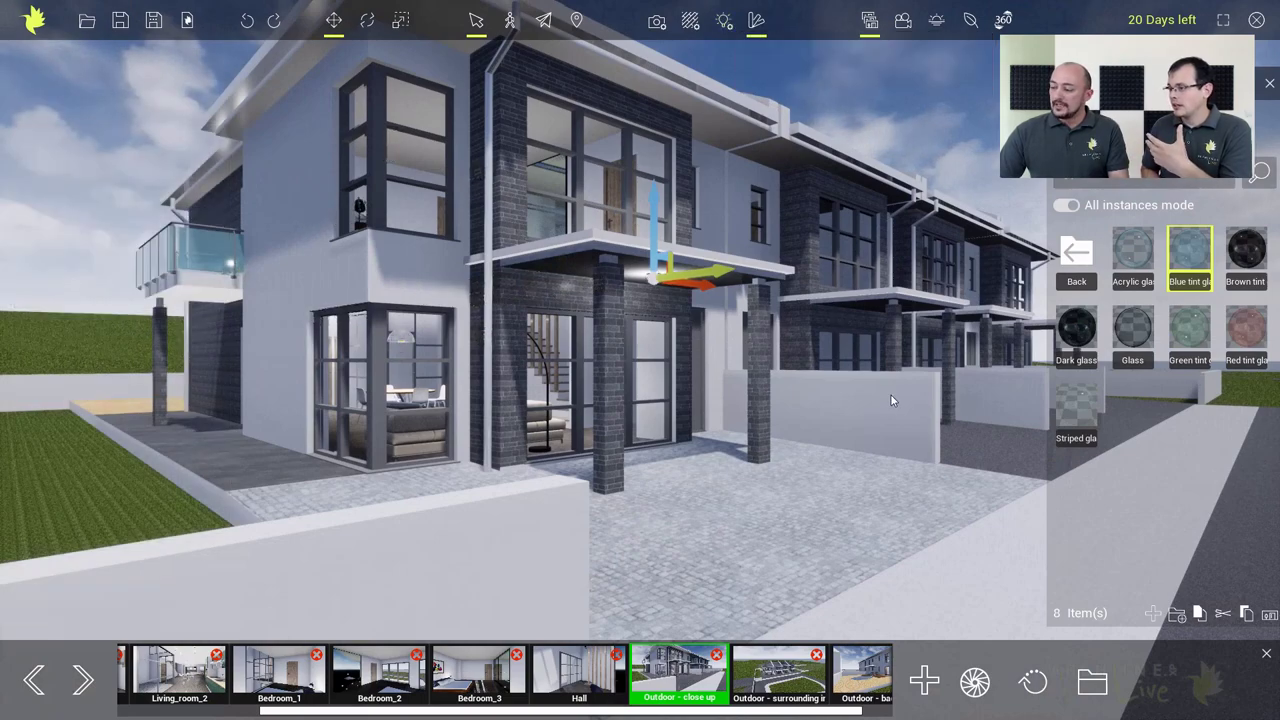
{"action": "left_click", "coordinate": [936, 20]}
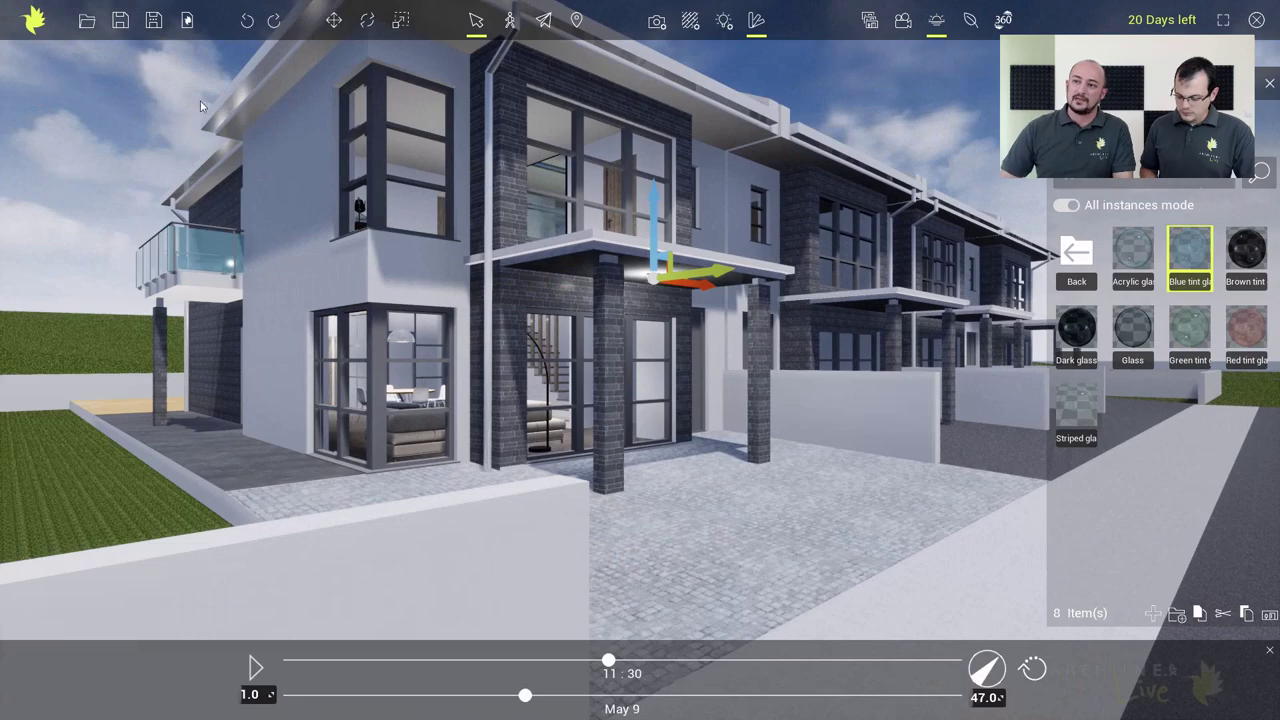
Set the sun time to about 11:25 on May 9 and bring back the Snapshots & views list
{"action": "left_click", "coordinate": [34, 20]}
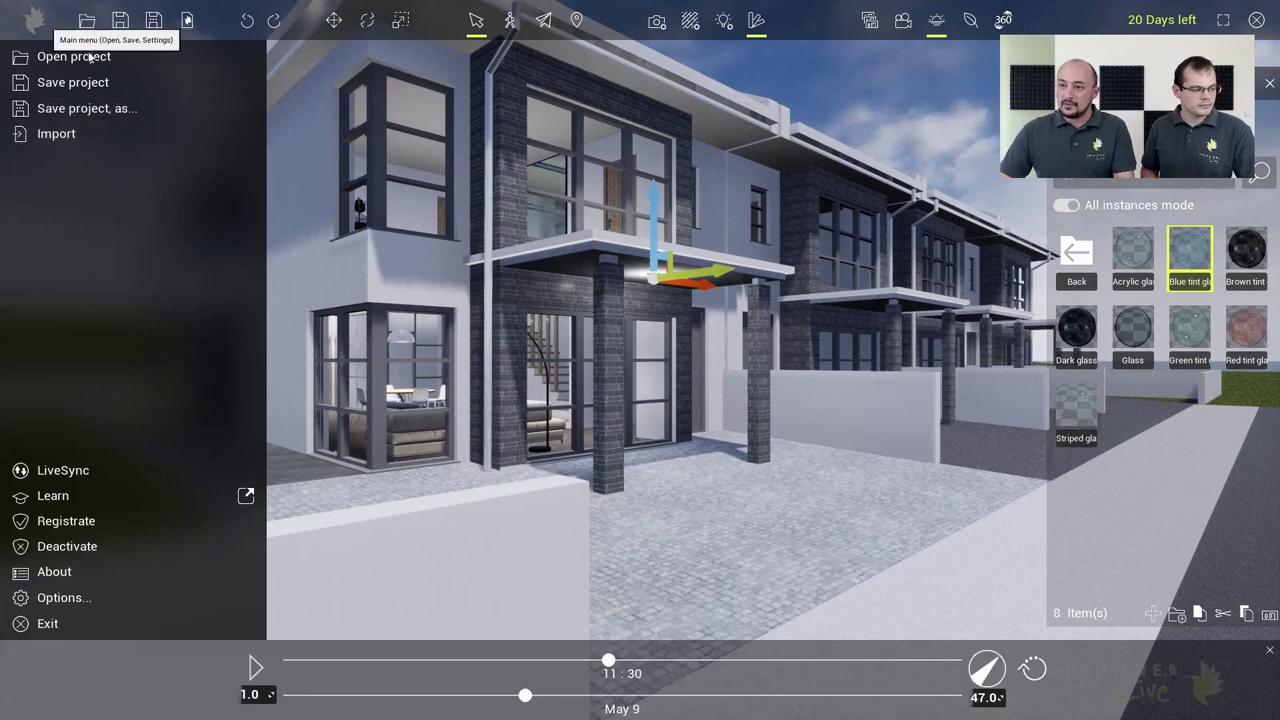
{"action": "left_click", "coordinate": [34, 20]}
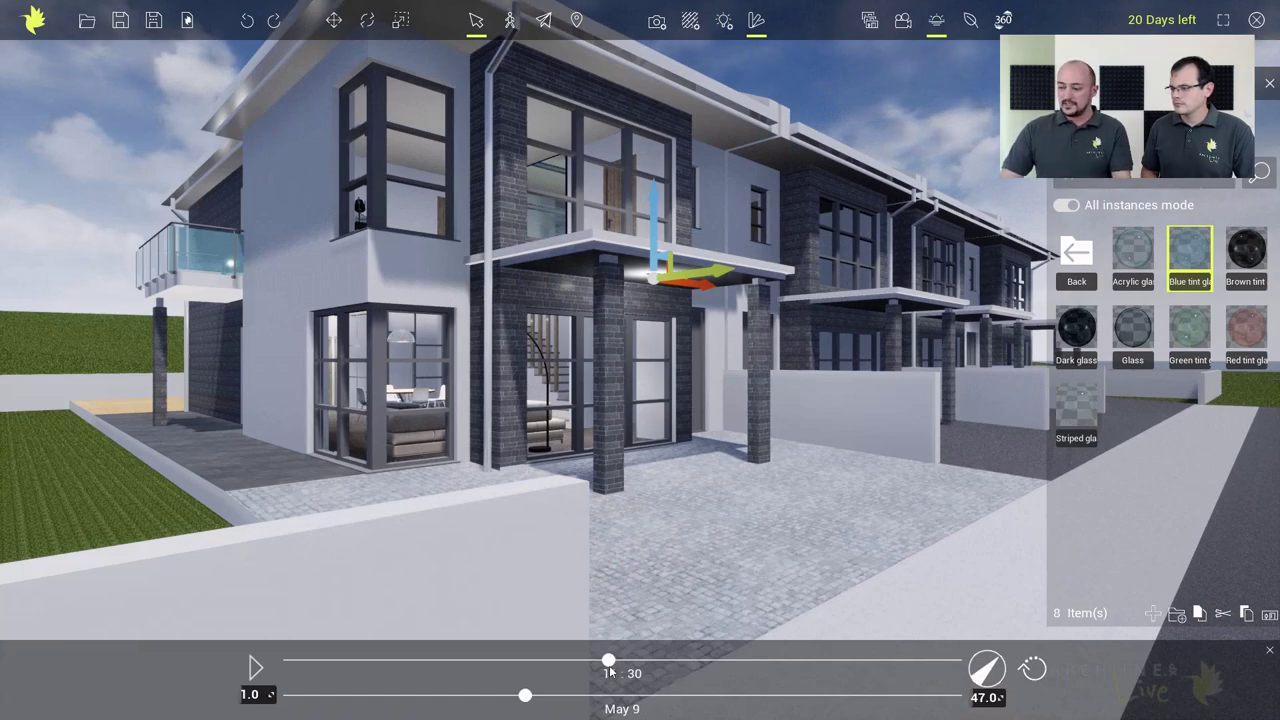
{"action": "mouse_move", "coordinate": [610, 662]}
{"action": "left_mouse_down"}
{"action": "mouse_move", "coordinate": [700, 661]}
{"action": "mouse_move", "coordinate": [556, 661]}
{"action": "mouse_move", "coordinate": [606, 661]}
{"action": "left_mouse_up"}
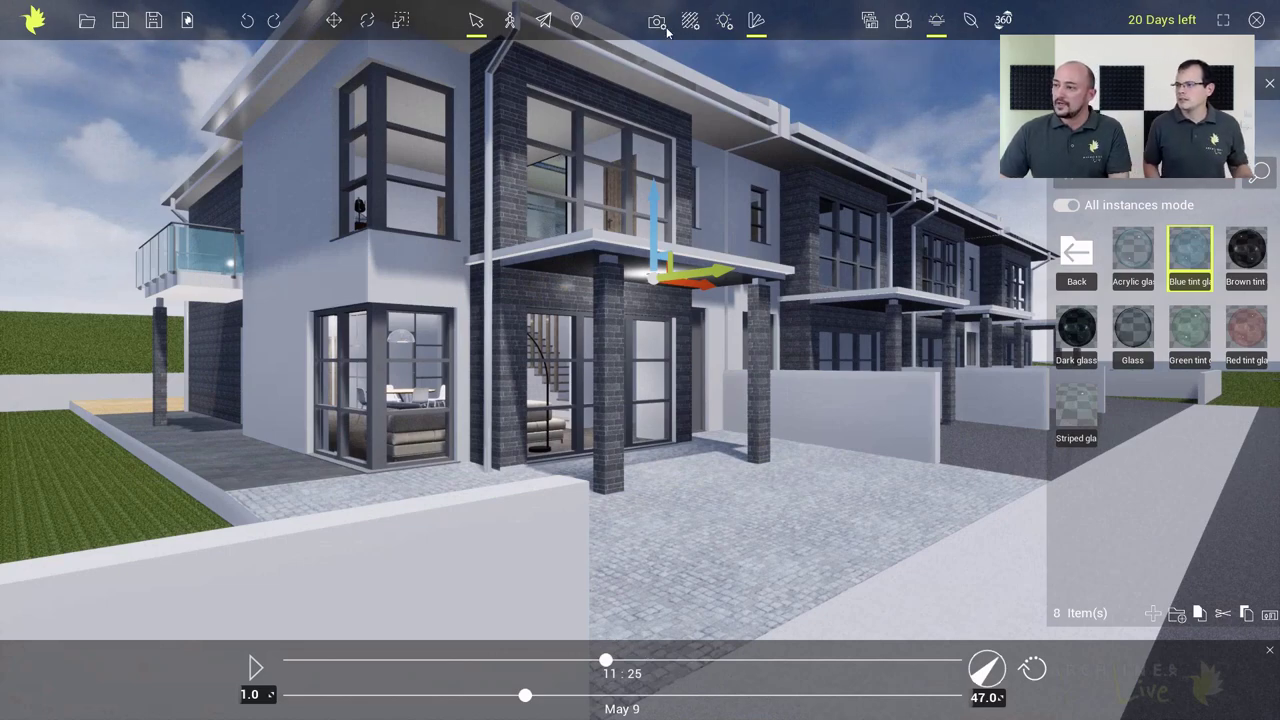
{"action": "left_click", "coordinate": [870, 22]}
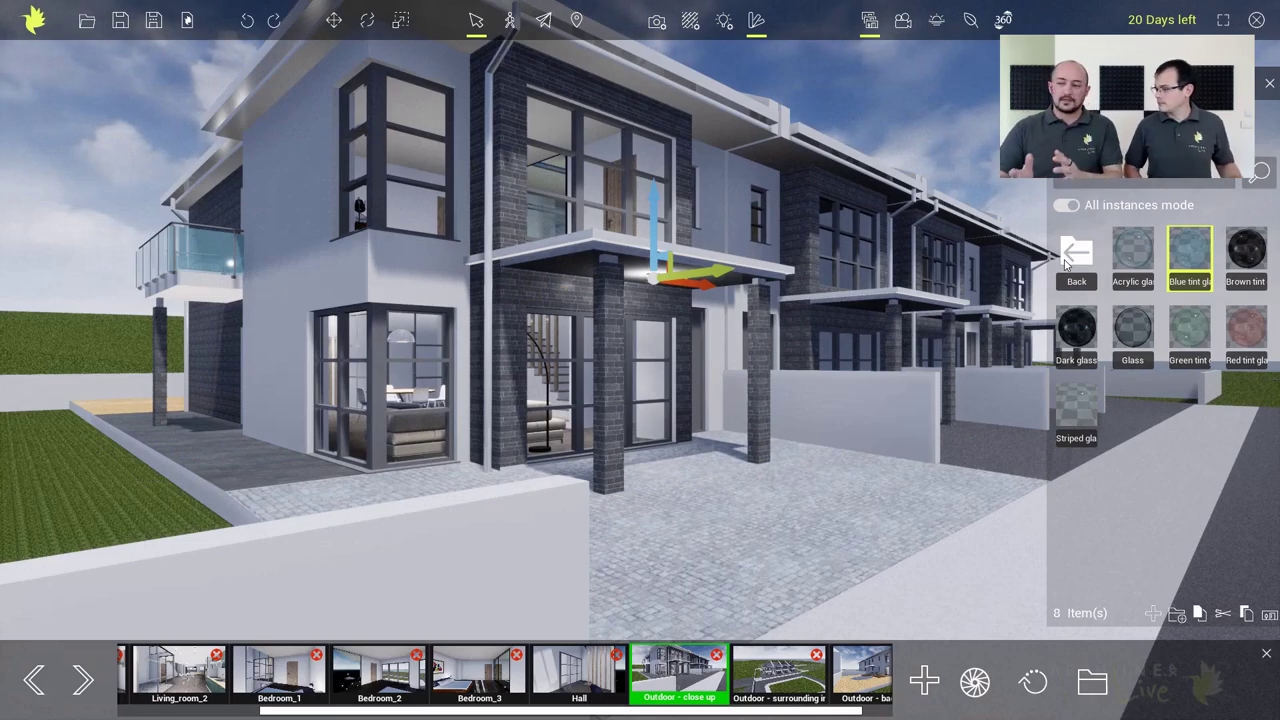
In the Outdoor - surrounding view, apply Ground grass from Environment materials to the lawn
{"action": "left_click", "coordinate": [779, 670]}
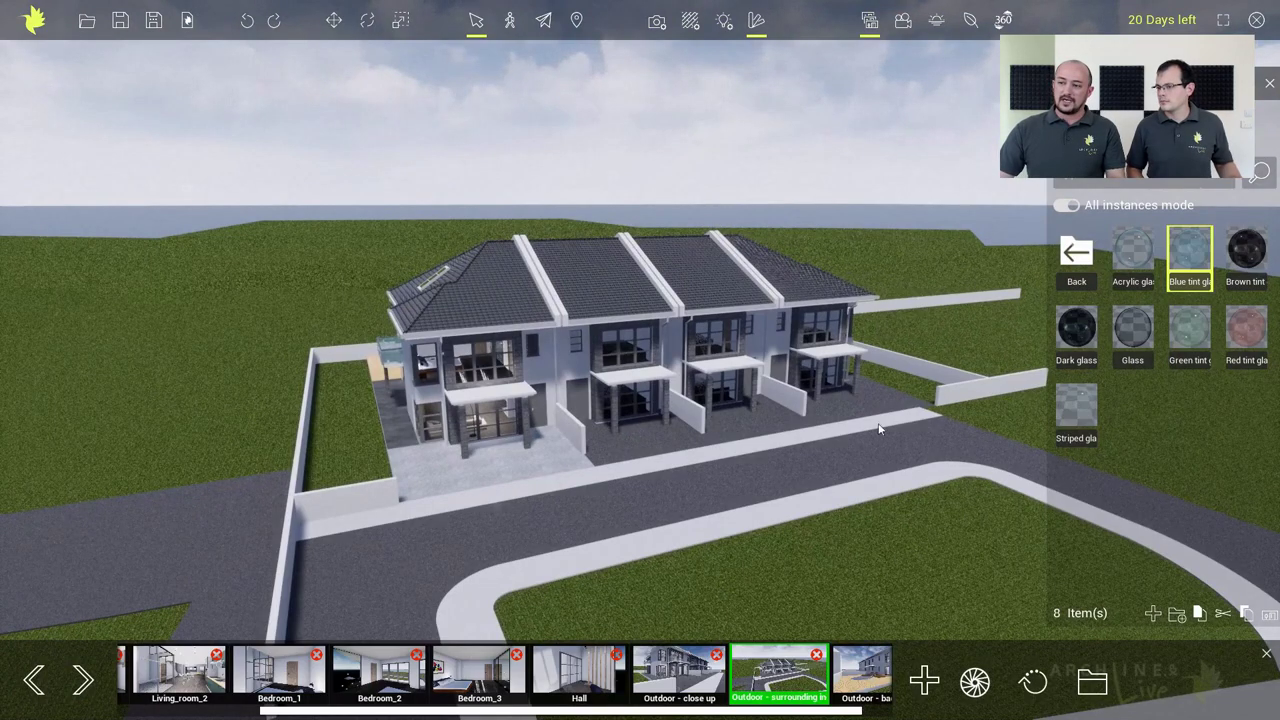
{"action": "left_click", "coordinate": [1076, 258]}
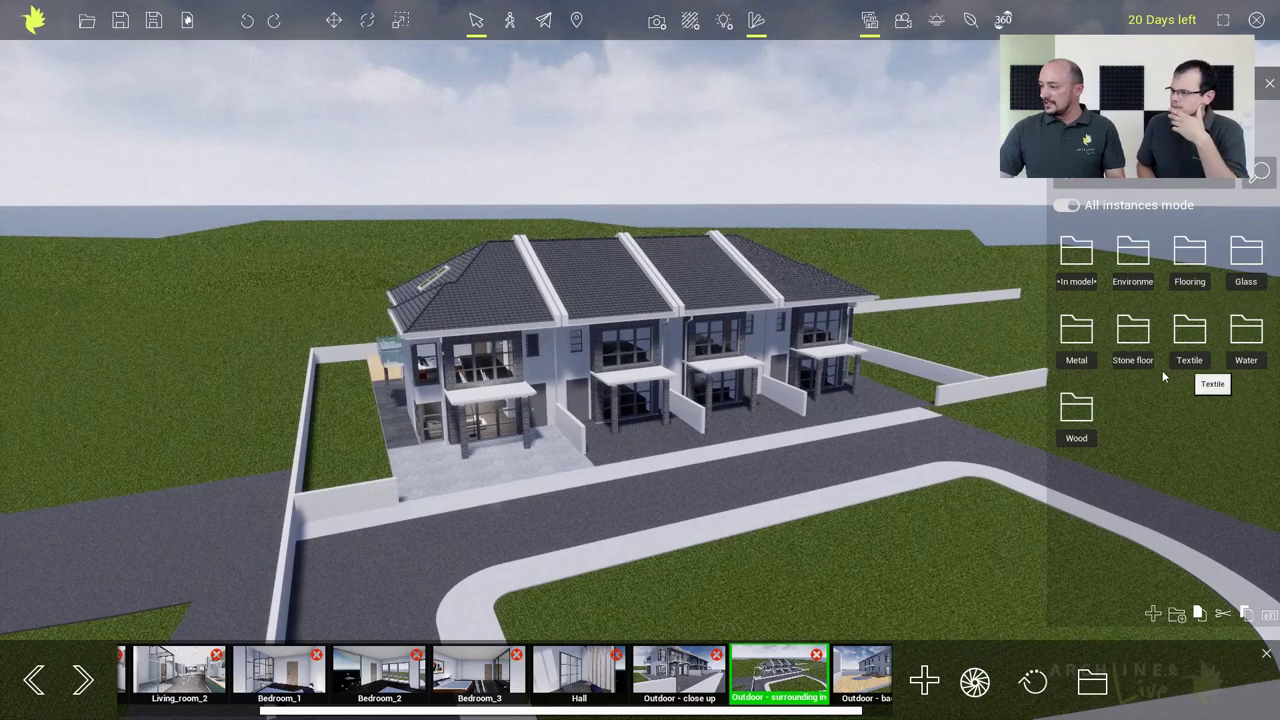
{"action": "left_click", "coordinate": [1132, 255]}
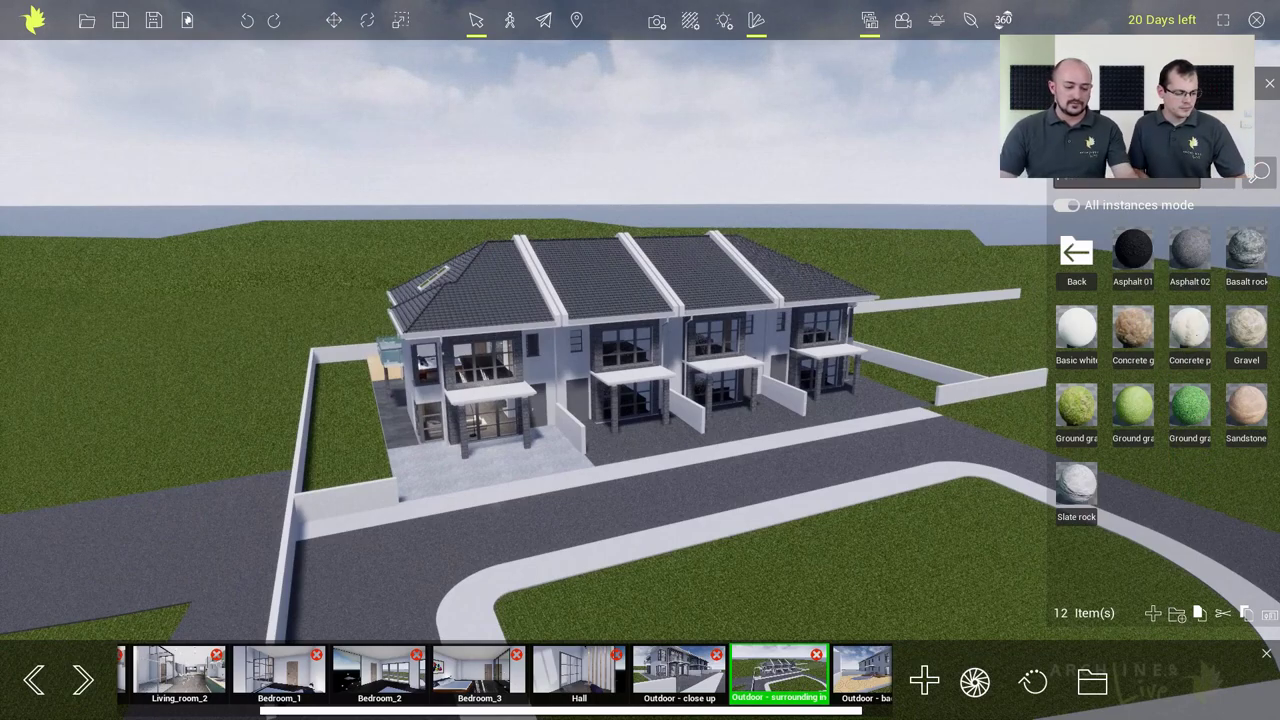
{"action": "key", "text": "Return"}
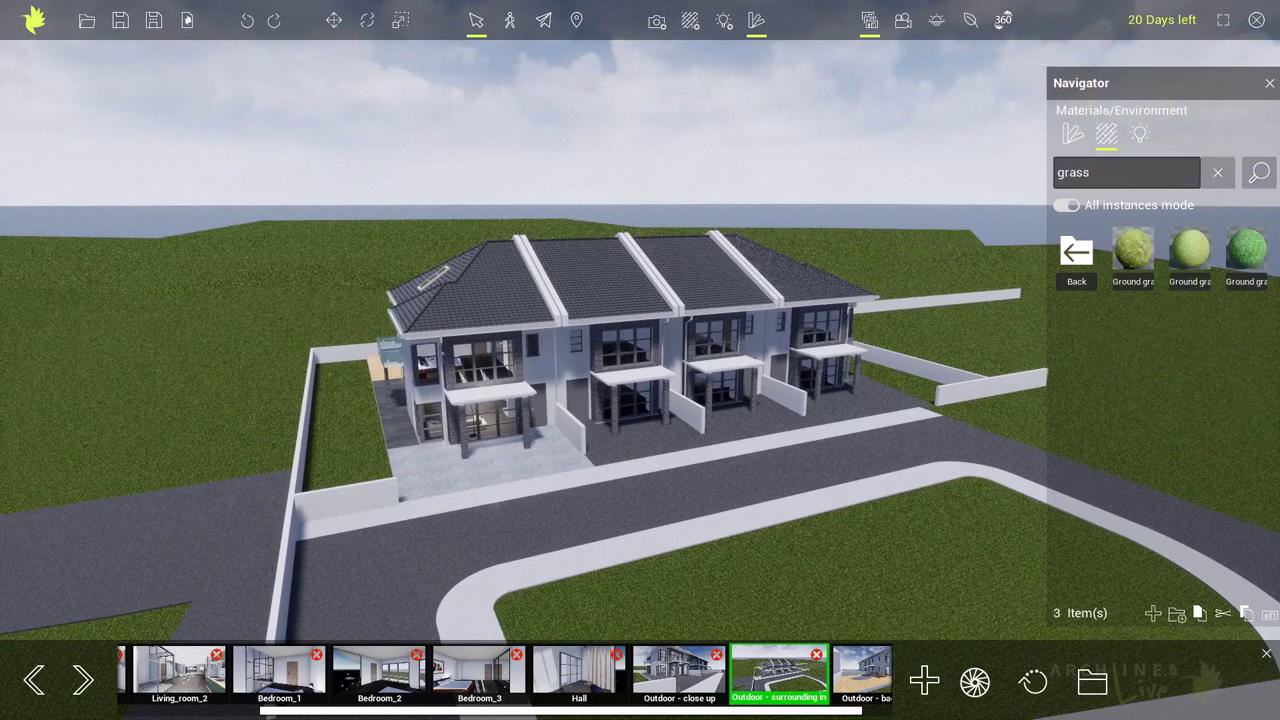
{"action": "mouse_move", "coordinate": [1129, 257]}
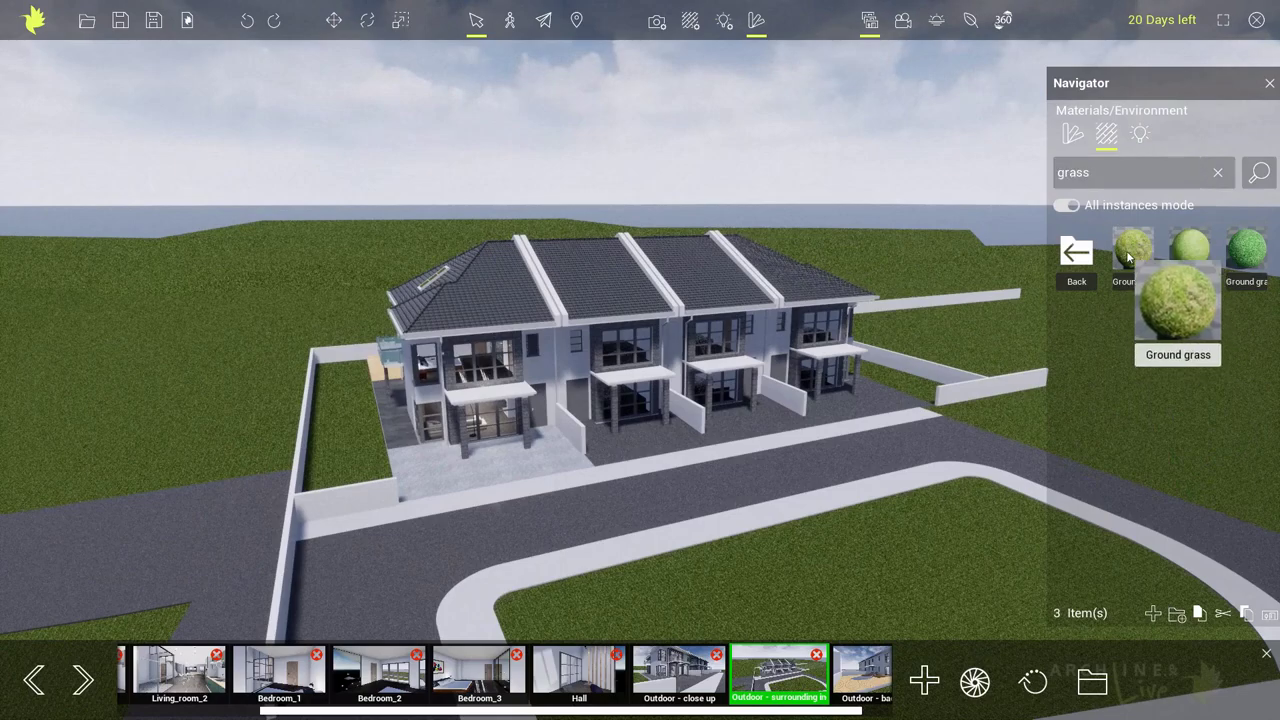
{"action": "left_click_drag", "start_coordinate": [1129, 257], "coordinate": [770, 612]}
Paint the road with Asphalt 01 from the Environment materials
{"action": "left_click", "coordinate": [1077, 258]}
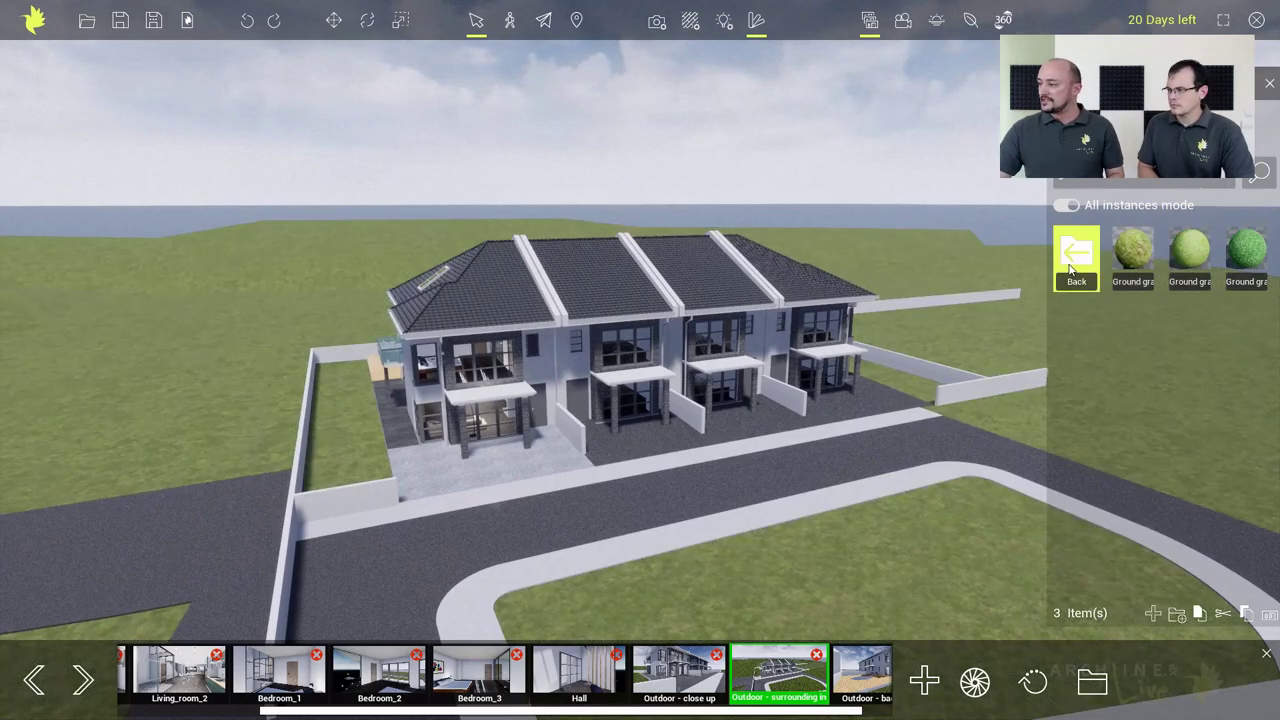
{"action": "mouse_move", "coordinate": [1143, 263]}
{"action": "left_click_drag", "start_coordinate": [1143, 263], "coordinate": [874, 447]}
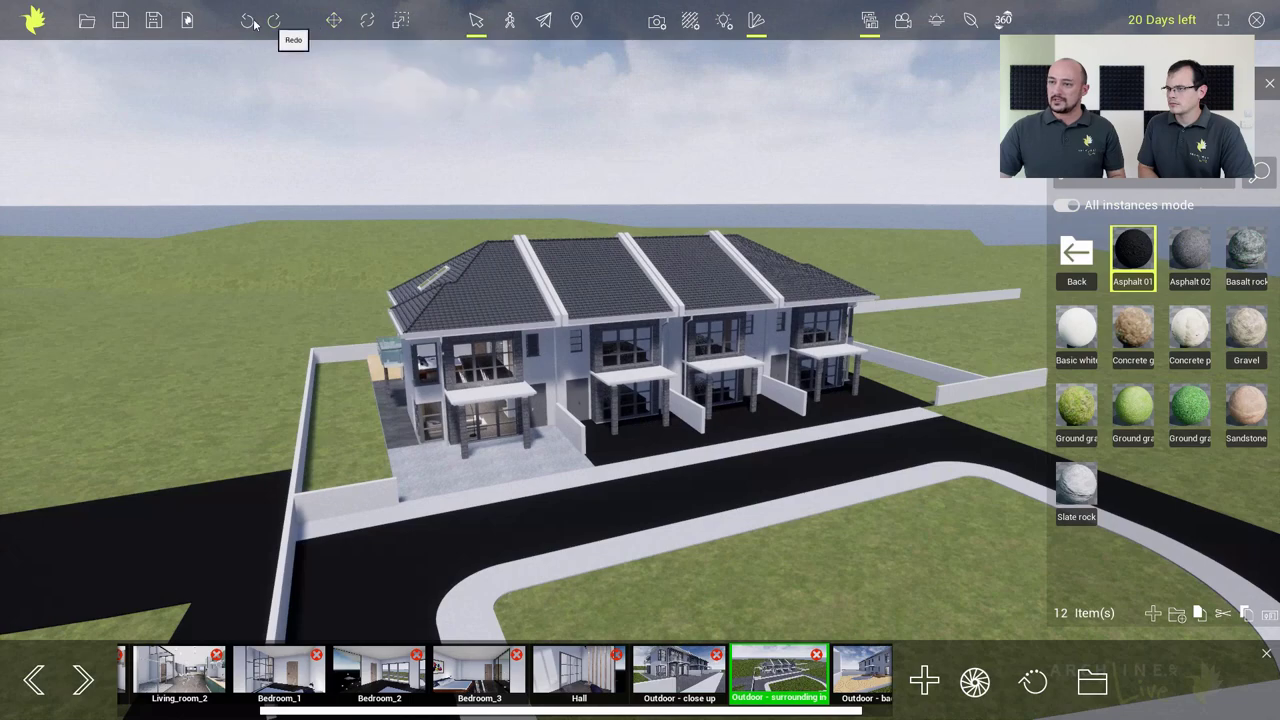
Apply Asphalt 01 to all roads, then pave the courtyard with Cobblestone after trying concrete brickwork
{"action": "left_click", "coordinate": [1067, 205]}
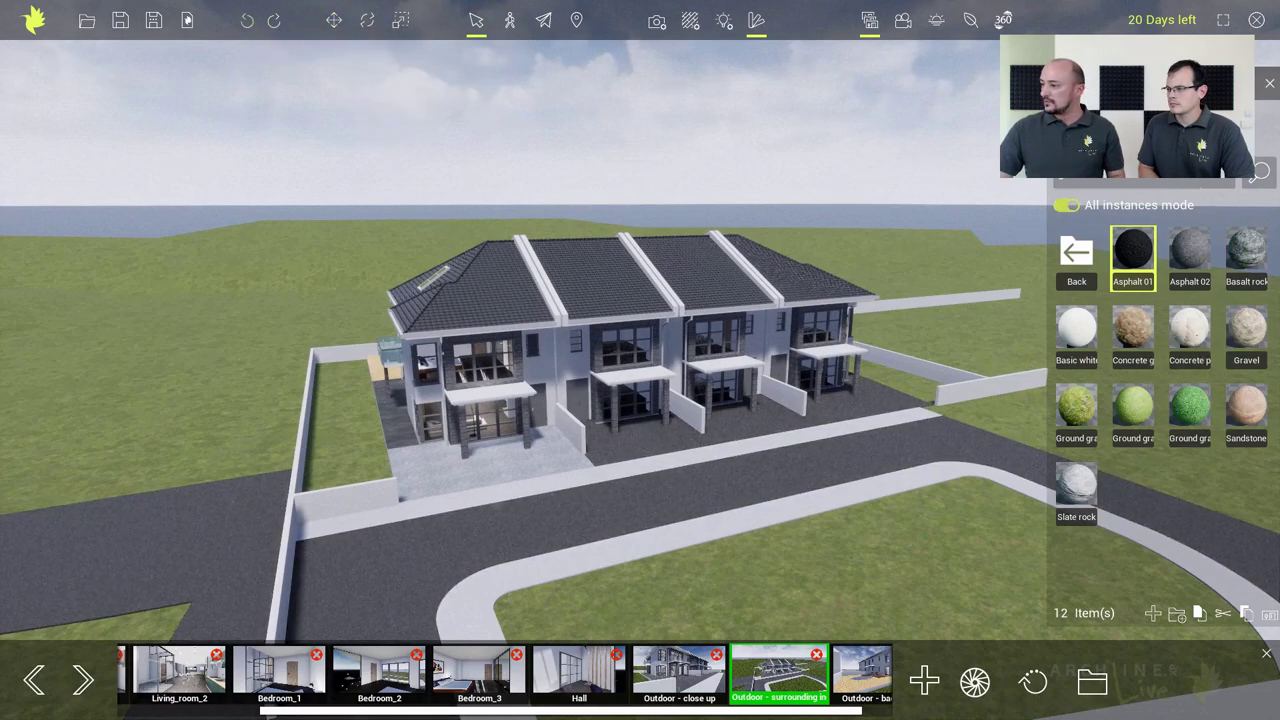
{"action": "left_click_drag", "start_coordinate": [1124, 260], "coordinate": [822, 456]}
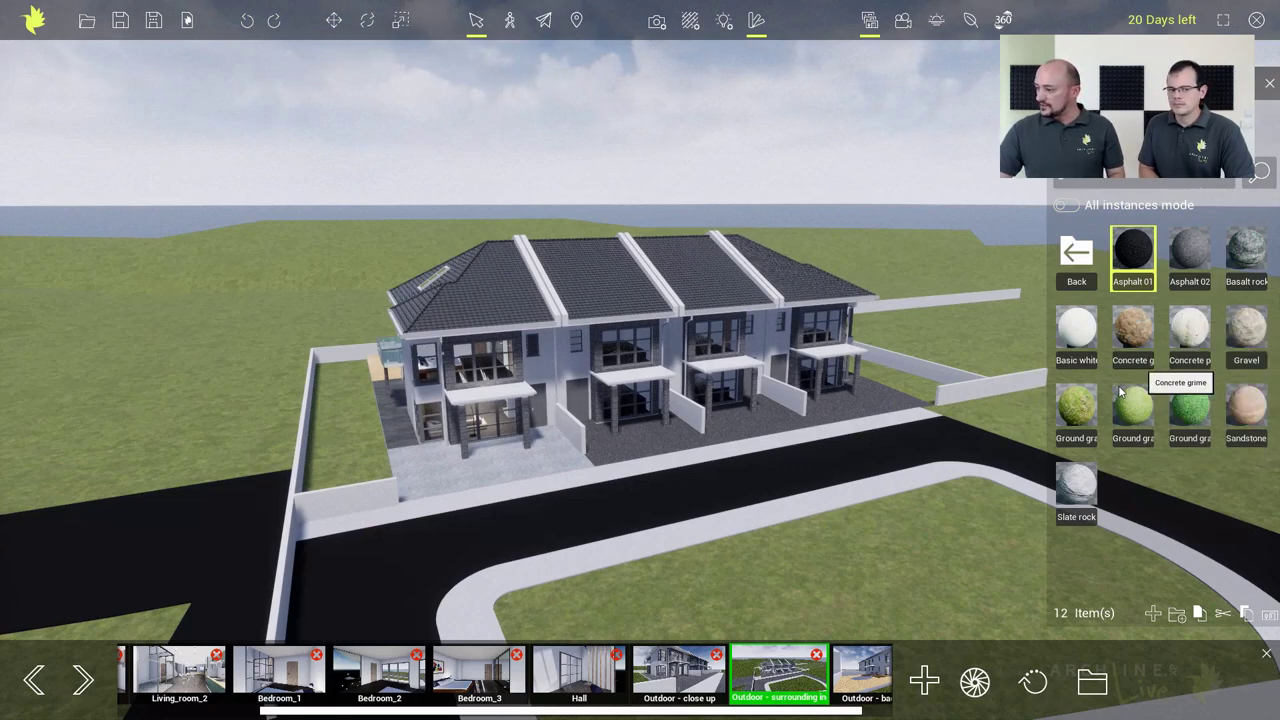
{"action": "left_click", "coordinate": [1075, 262]}
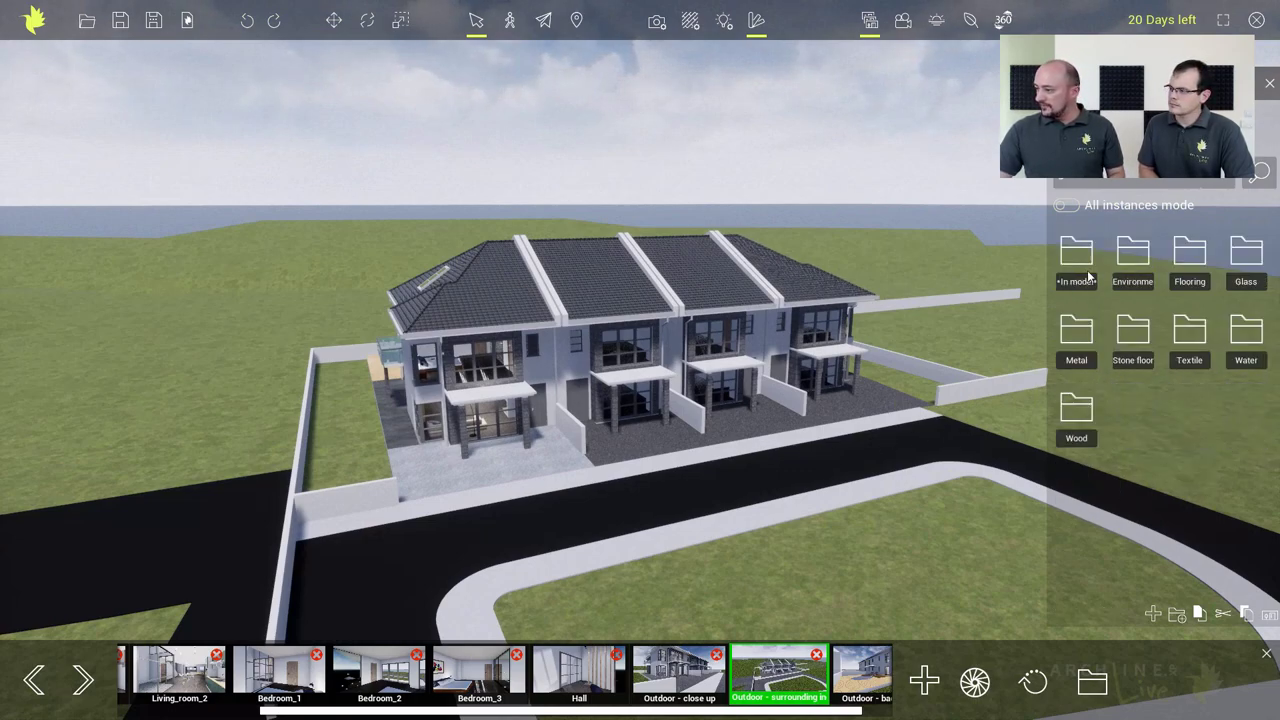
{"action": "left_click", "coordinate": [1124, 342]}
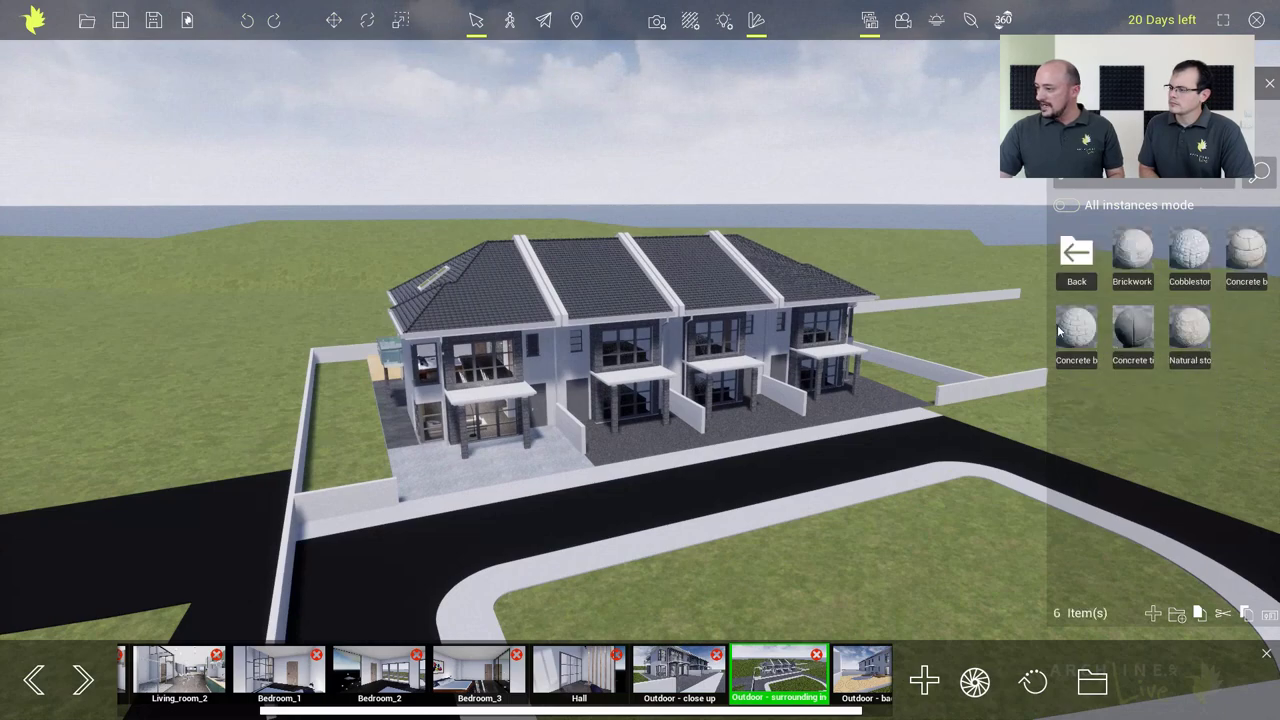
{"action": "left_click_drag", "start_coordinate": [1076, 335], "coordinate": [600, 448]}
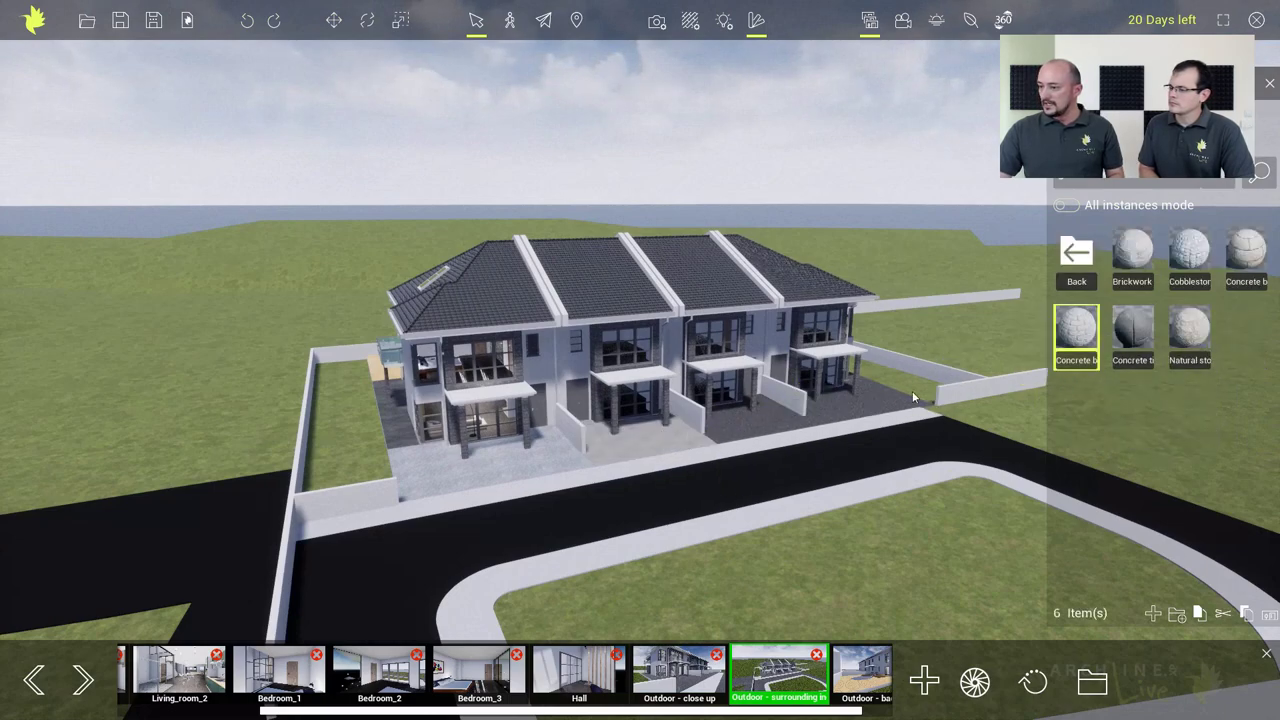
{"action": "left_click_drag", "start_coordinate": [1059, 338], "coordinate": [790, 424]}
{"action": "left_click_drag", "start_coordinate": [1190, 252], "coordinate": [614, 445]}
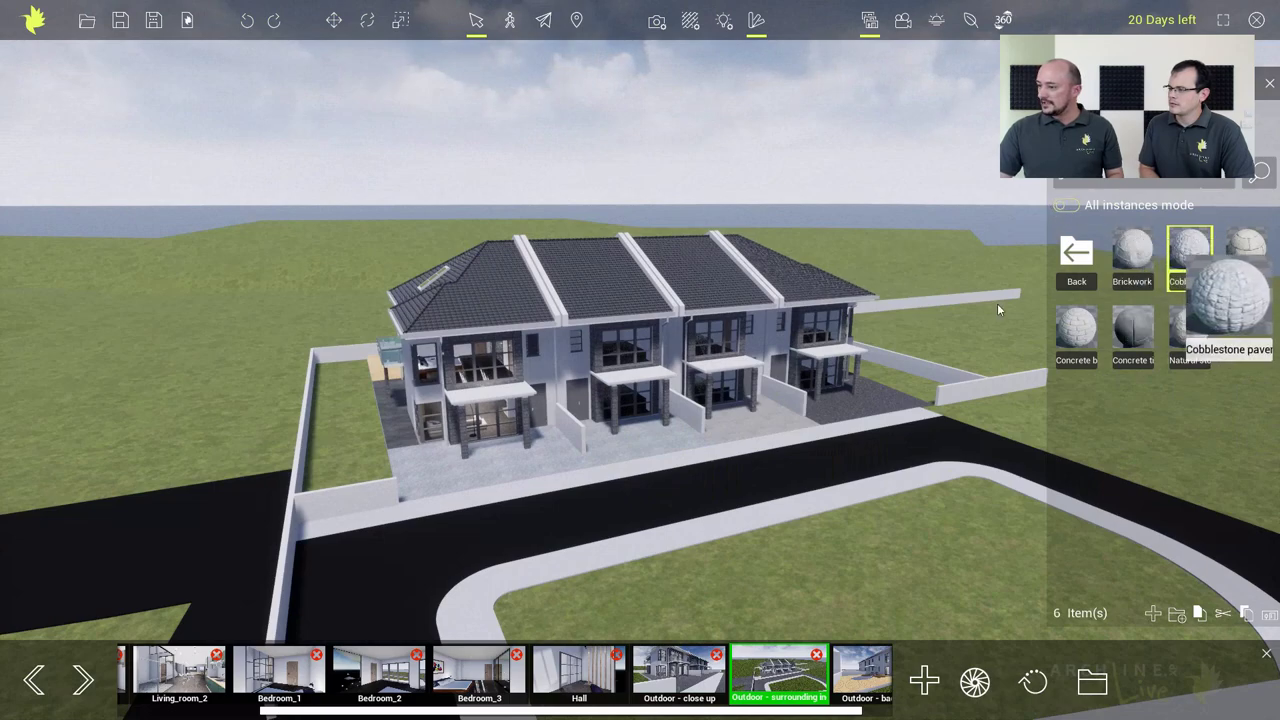
{"action": "left_click_drag", "start_coordinate": [1190, 254], "coordinate": [834, 412]}
{"action": "left_click_drag", "start_coordinate": [1190, 254], "coordinate": [751, 433]}
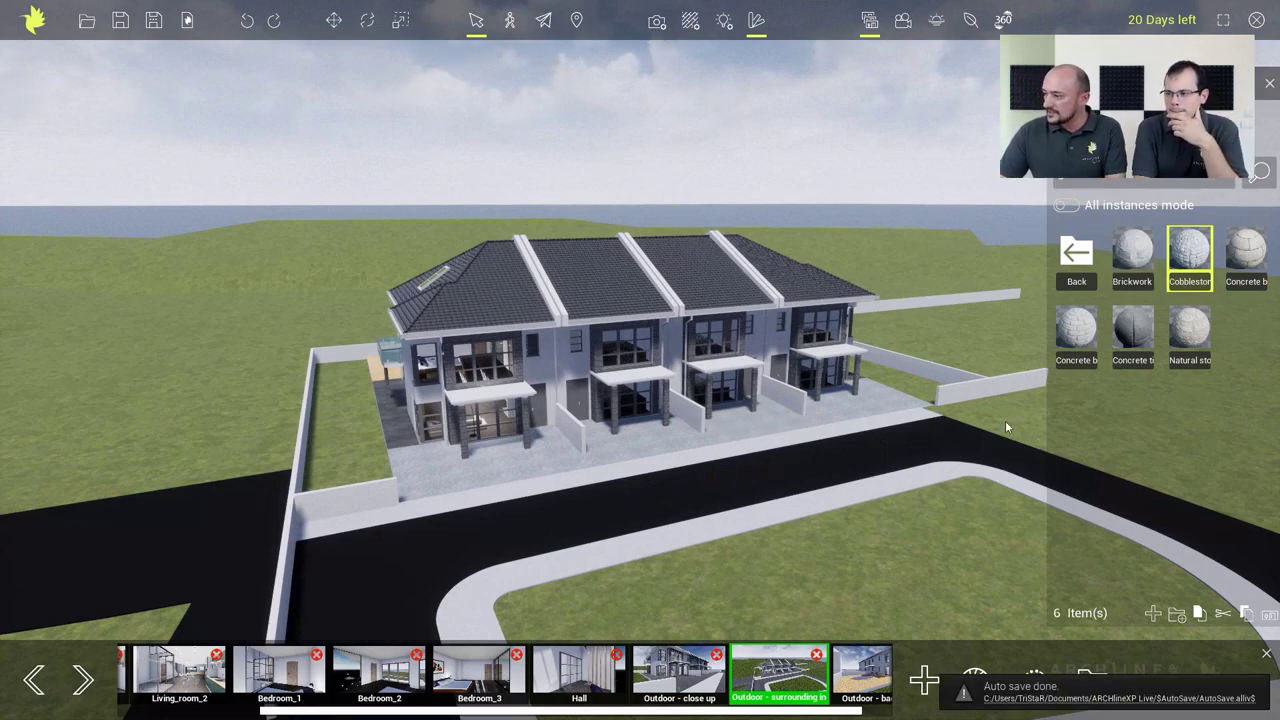
Paint the area by the front wall with Environment concrete, then check the close-up and surrounding views
{"action": "left_click", "coordinate": [1085, 257]}
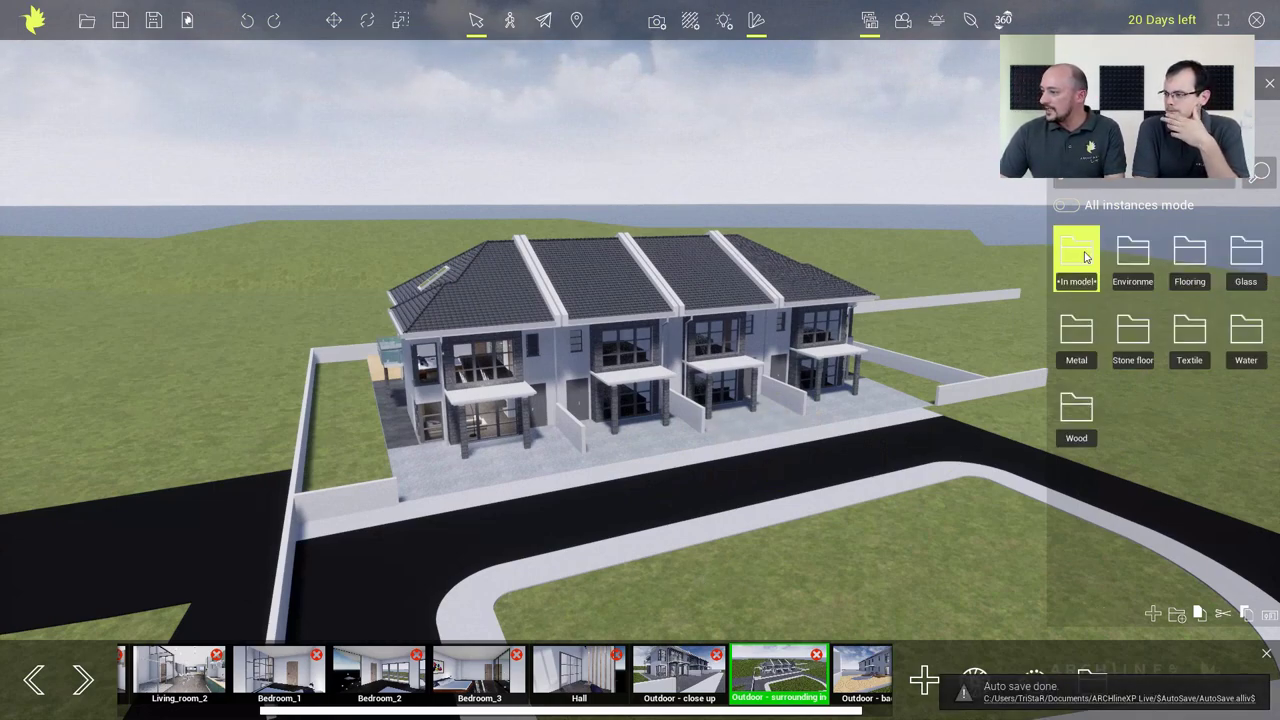
{"action": "left_click", "coordinate": [1133, 252]}
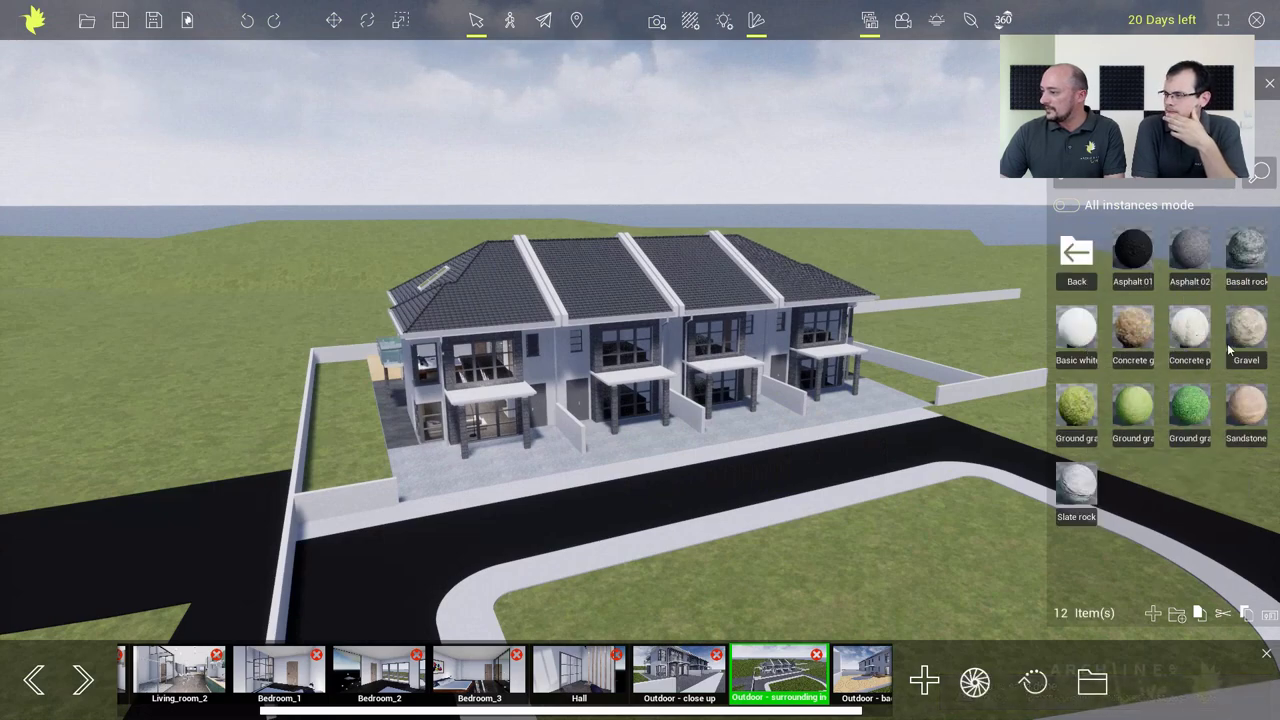
{"action": "left_click_drag", "start_coordinate": [1190, 330], "coordinate": [793, 508]}
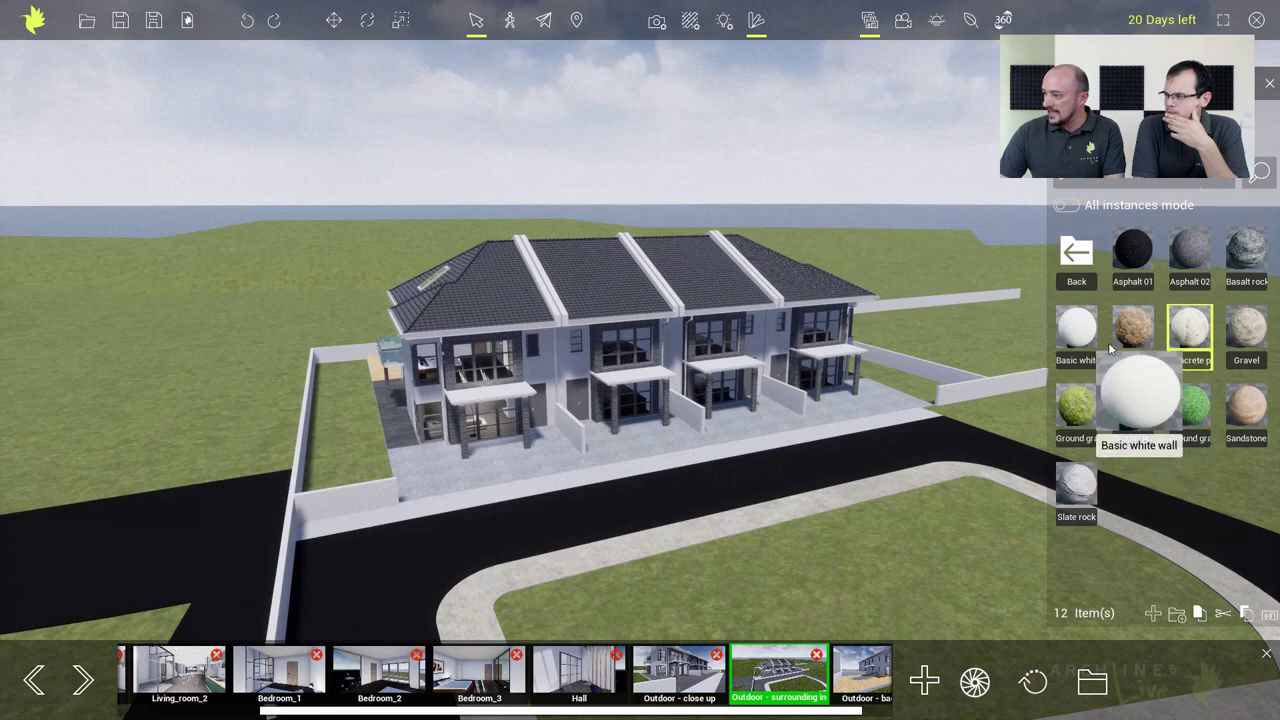
{"action": "left_click_drag", "start_coordinate": [1190, 330], "coordinate": [465, 505]}
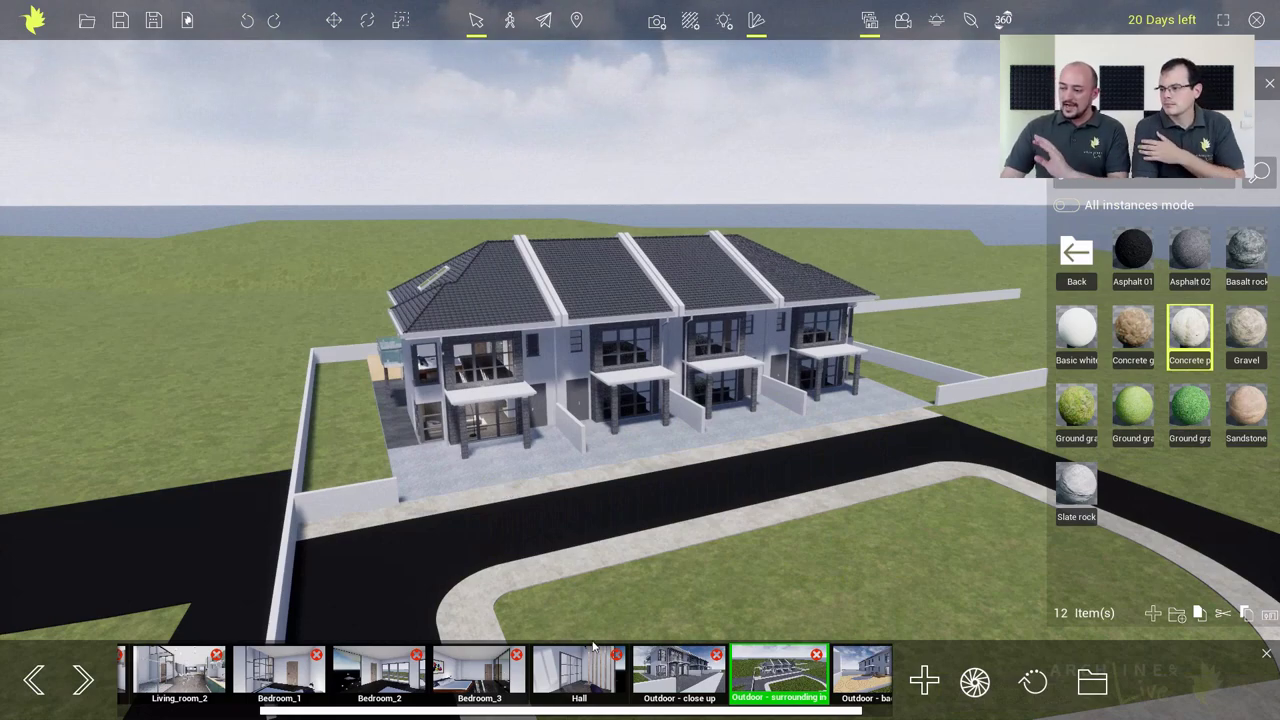
{"action": "left_click", "coordinate": [704, 682]}
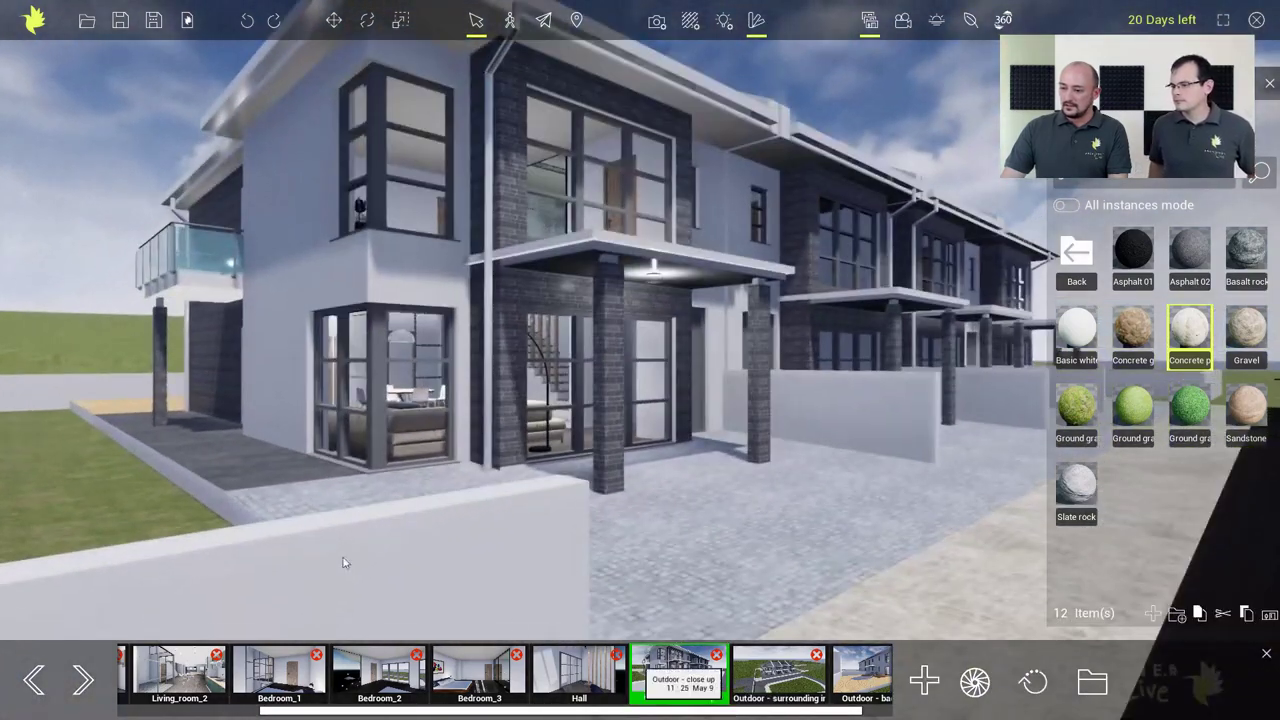
{"action": "left_click", "coordinate": [743, 668]}
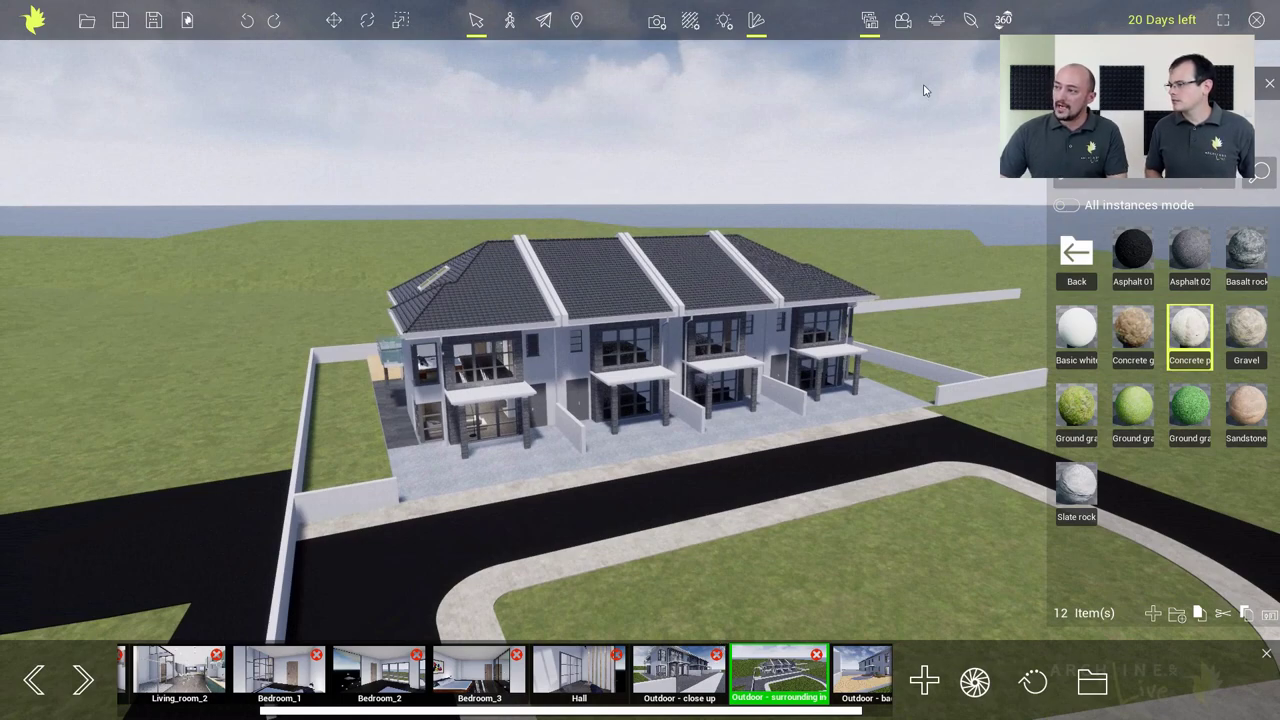
Add a new saved view from the aerial overview at 11:30, May 9, and name it 'Night'
{"action": "left_click", "coordinate": [936, 21]}
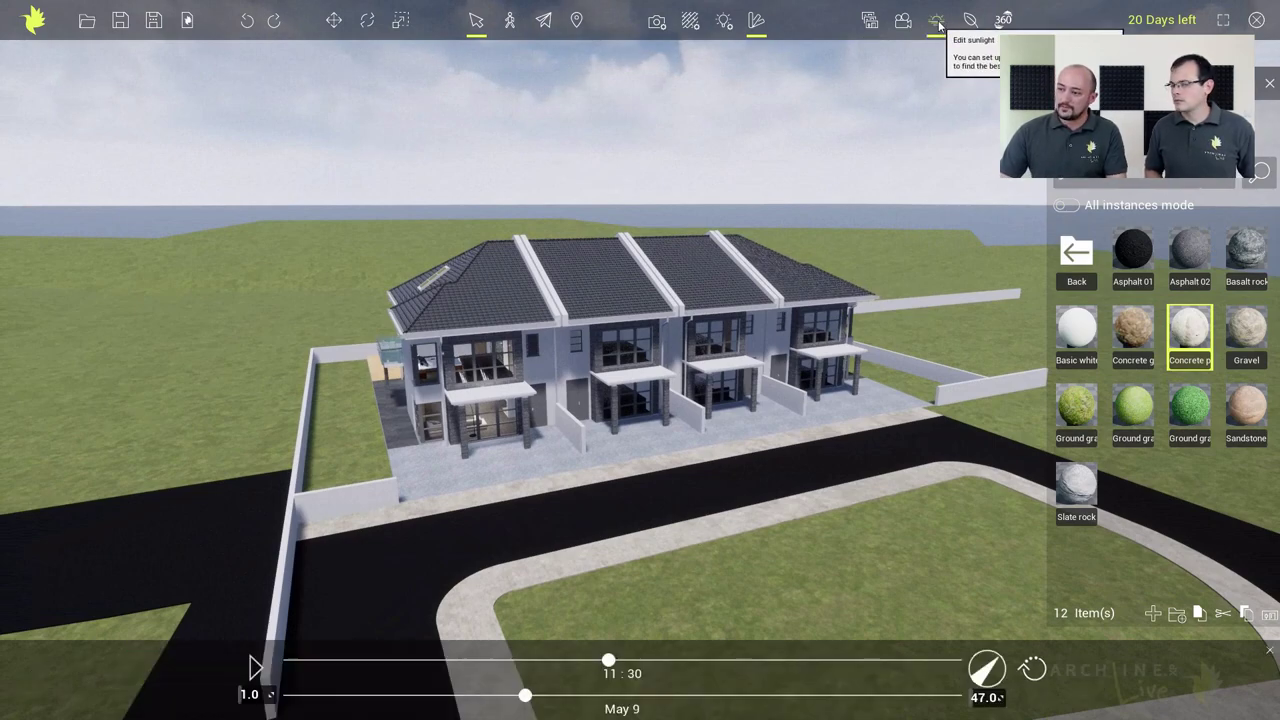
{"action": "left_click", "coordinate": [869, 21]}
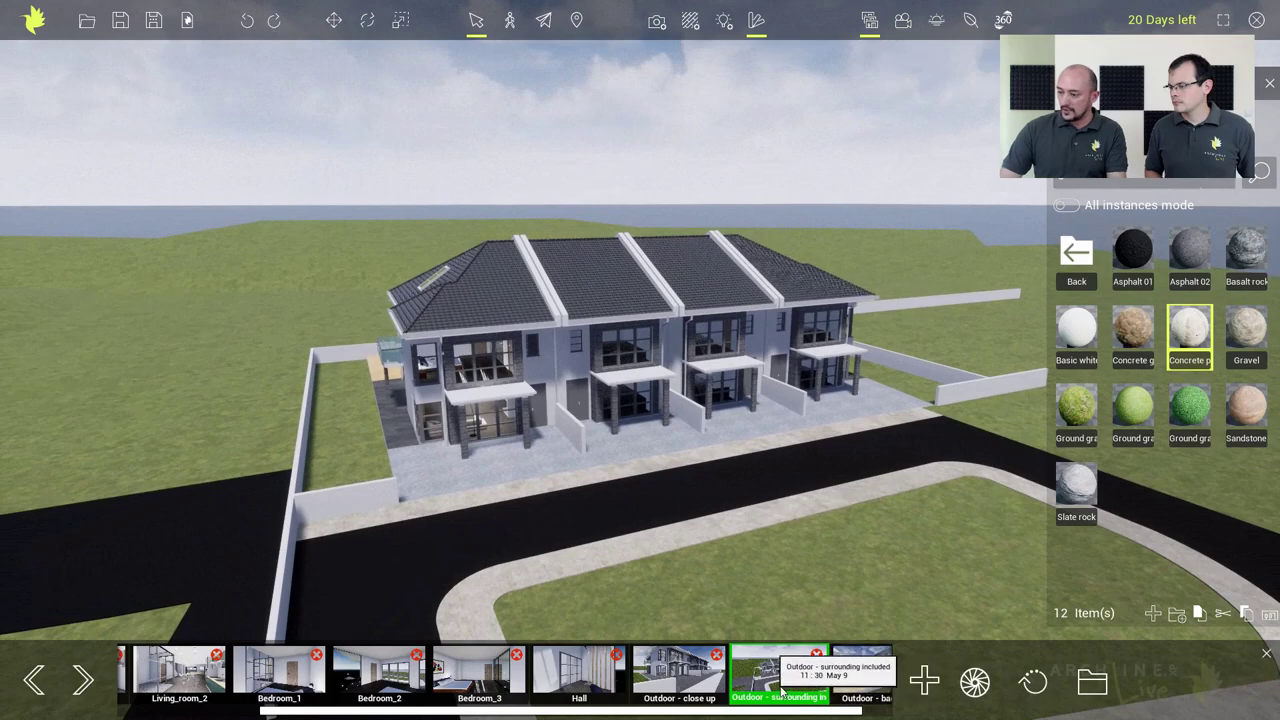
{"action": "left_click", "coordinate": [921, 683]}
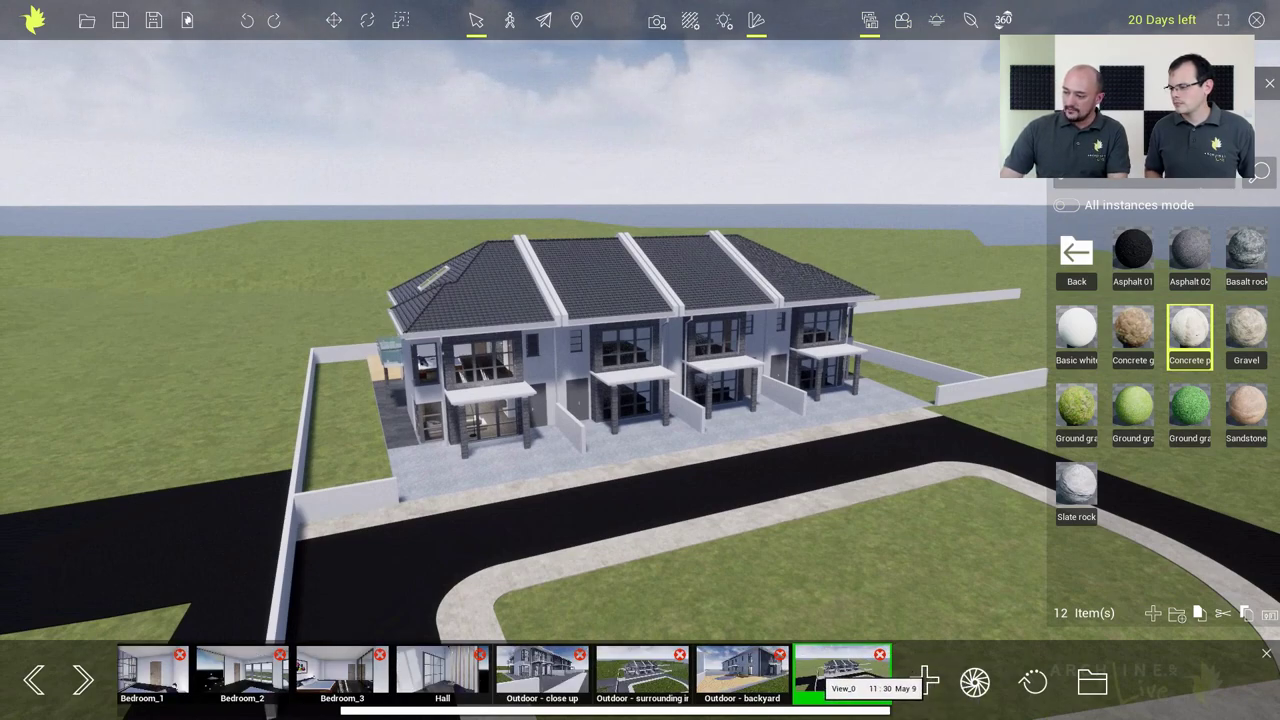
{"action": "double_click", "coordinate": [842, 697]}
{"action": "type", "text": "Night"}
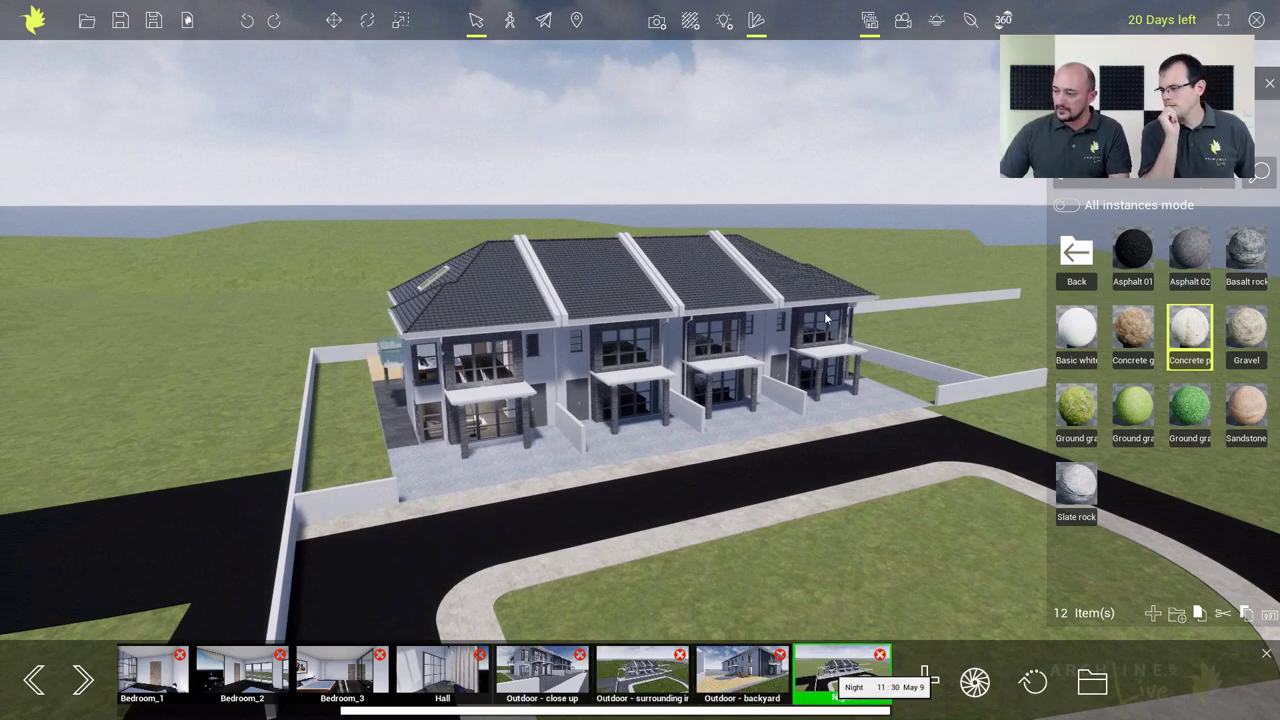
Set the sunlight date to January 9 and the time to 2:17 for a dusk sky
{"action": "left_click", "coordinate": [936, 20]}
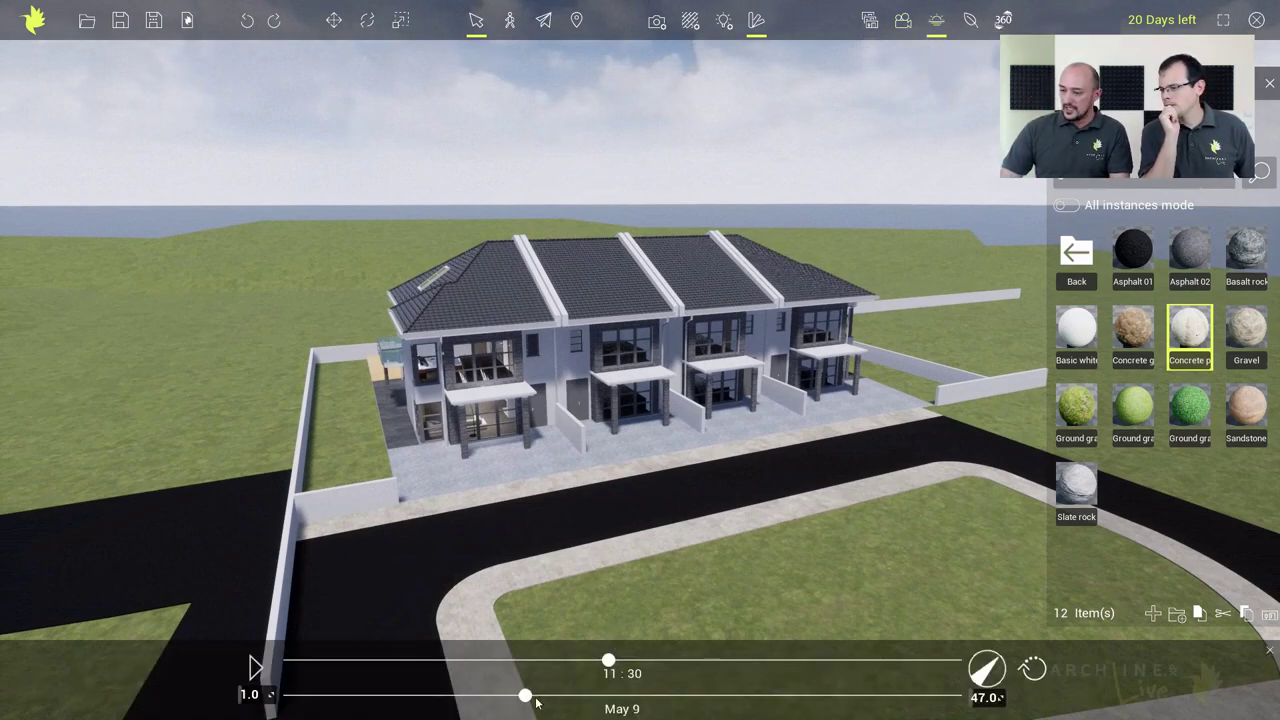
{"action": "left_click_drag", "start_coordinate": [525, 695], "coordinate": [300, 702]}
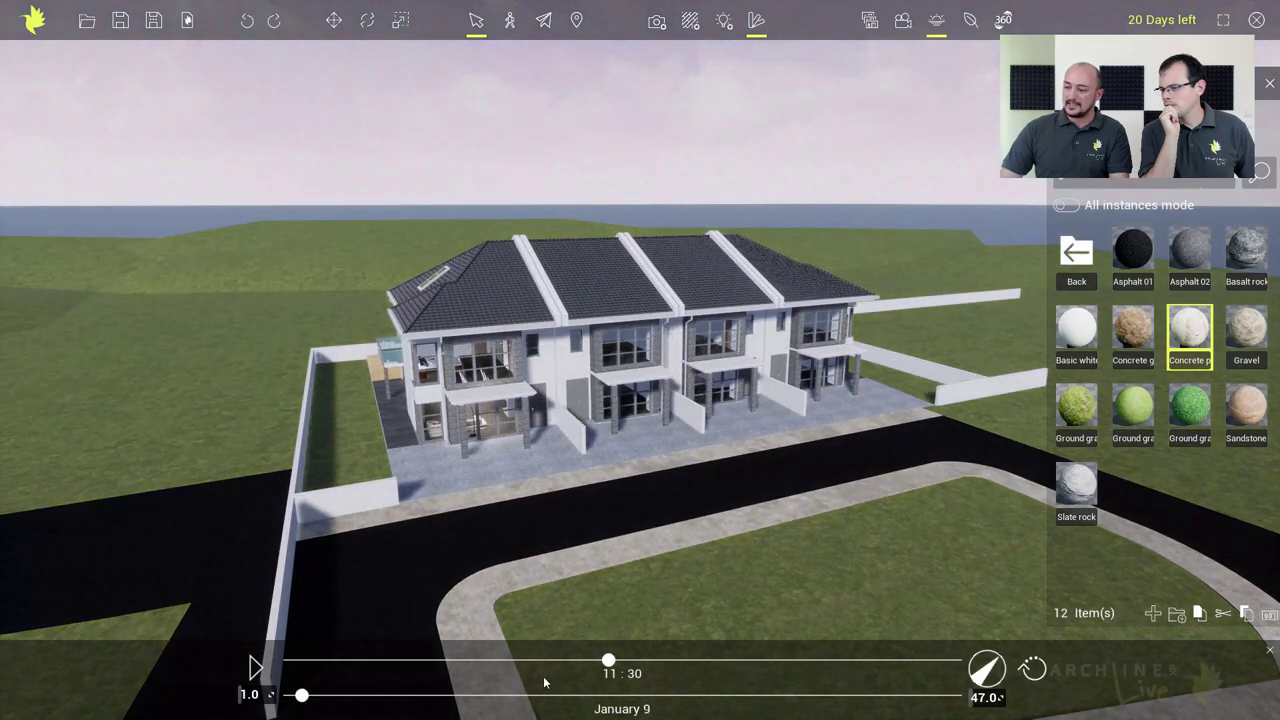
{"action": "left_click_drag", "start_coordinate": [609, 661], "coordinate": [347, 662]}
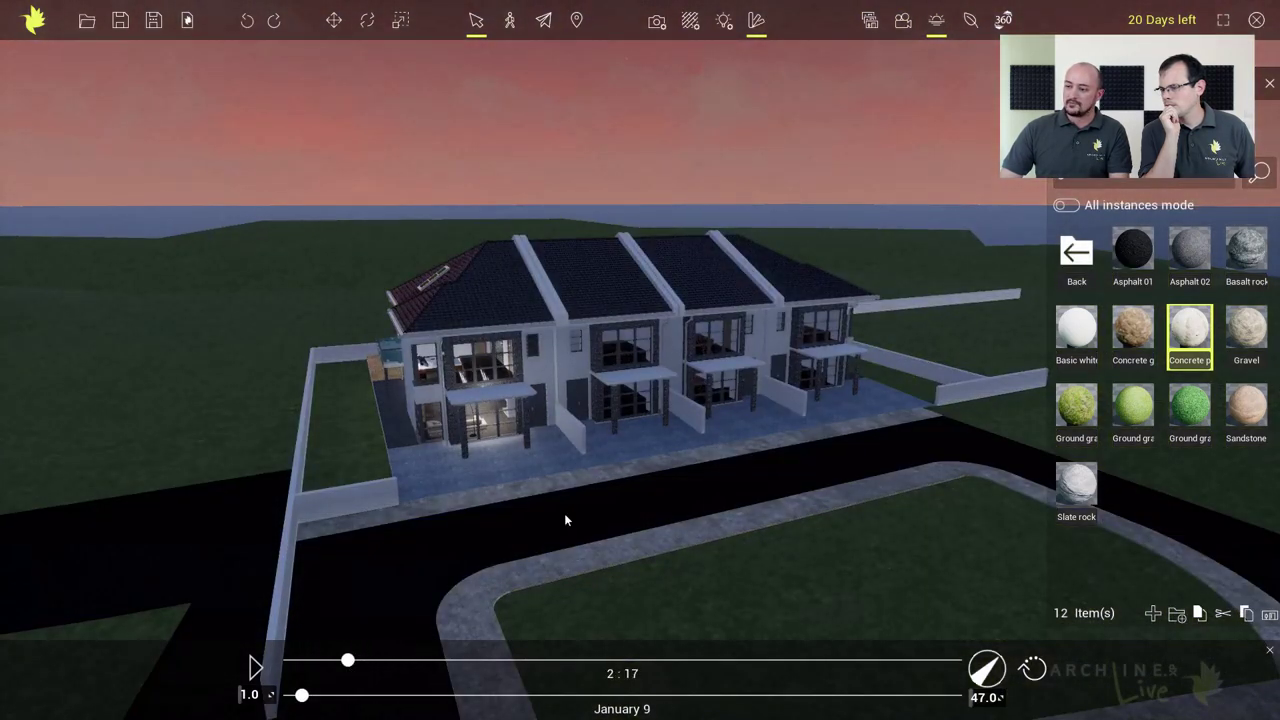
Compare the Night view with the daytime Outdoor - surrounding included view, then return to Night
{"action": "left_click", "coordinate": [869, 20]}
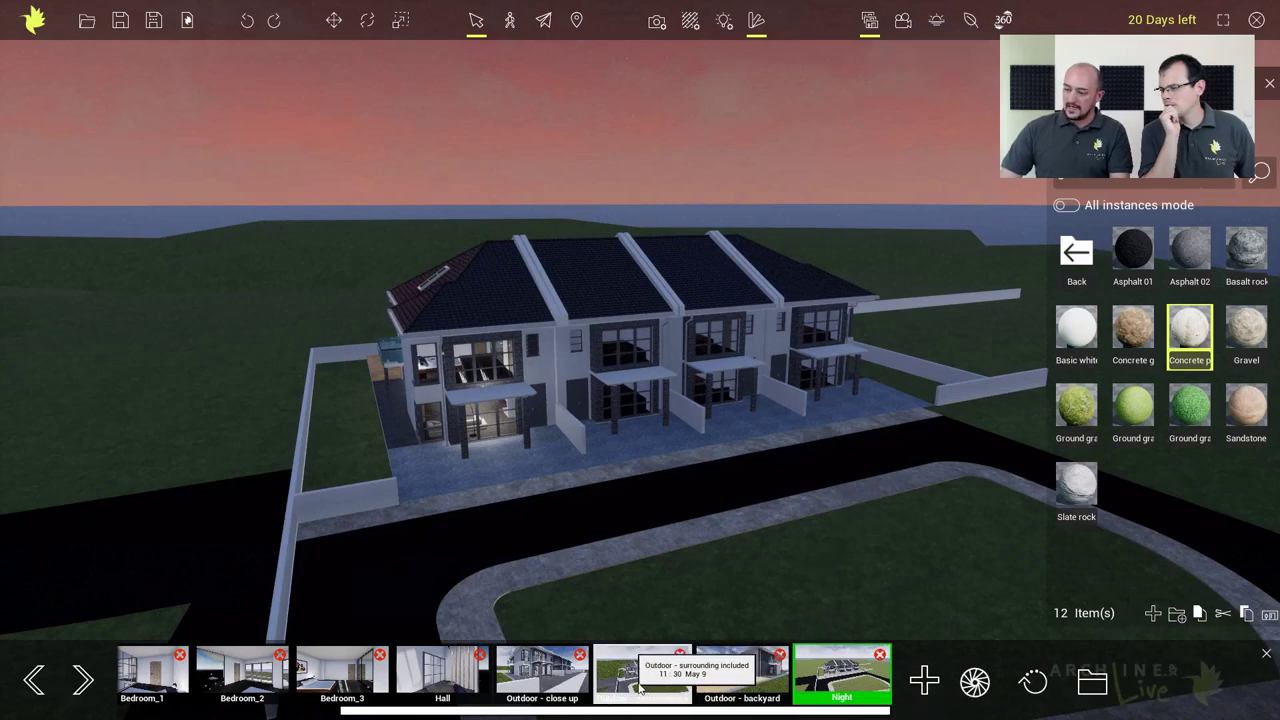
{"action": "left_click", "coordinate": [676, 684]}
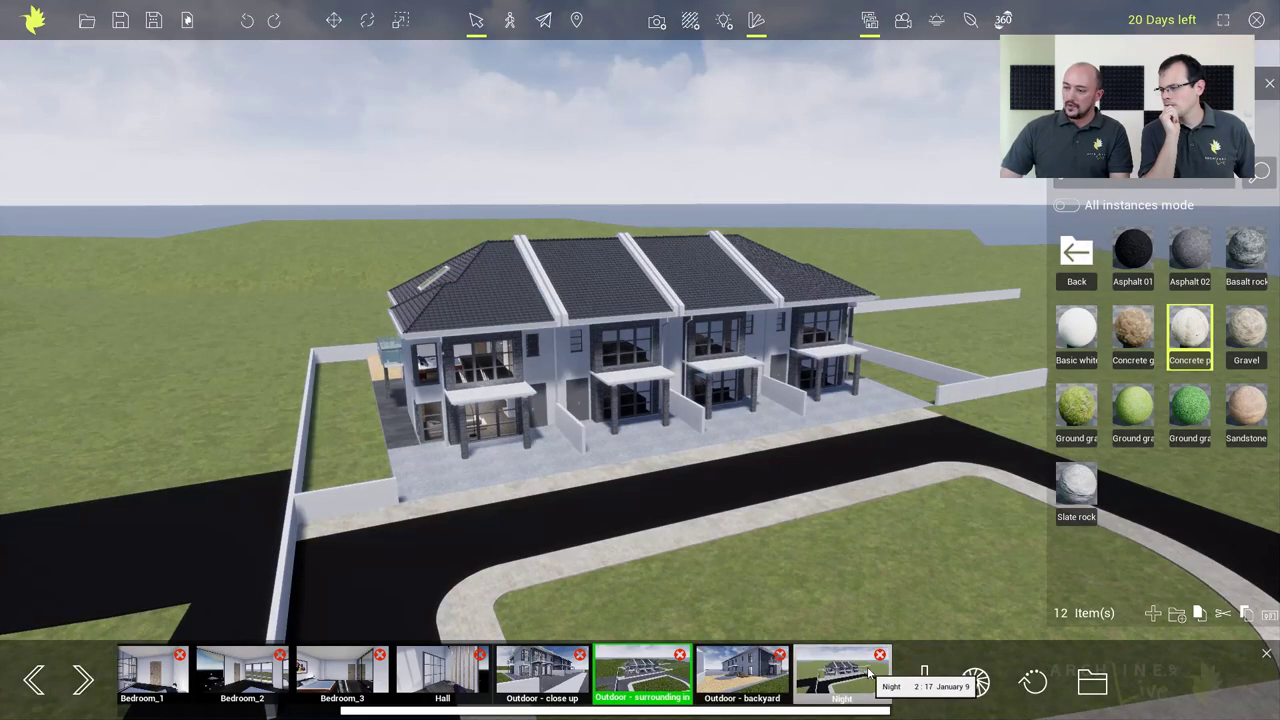
{"action": "left_click", "coordinate": [866, 676]}
{"action": "left_click", "coordinate": [640, 668]}
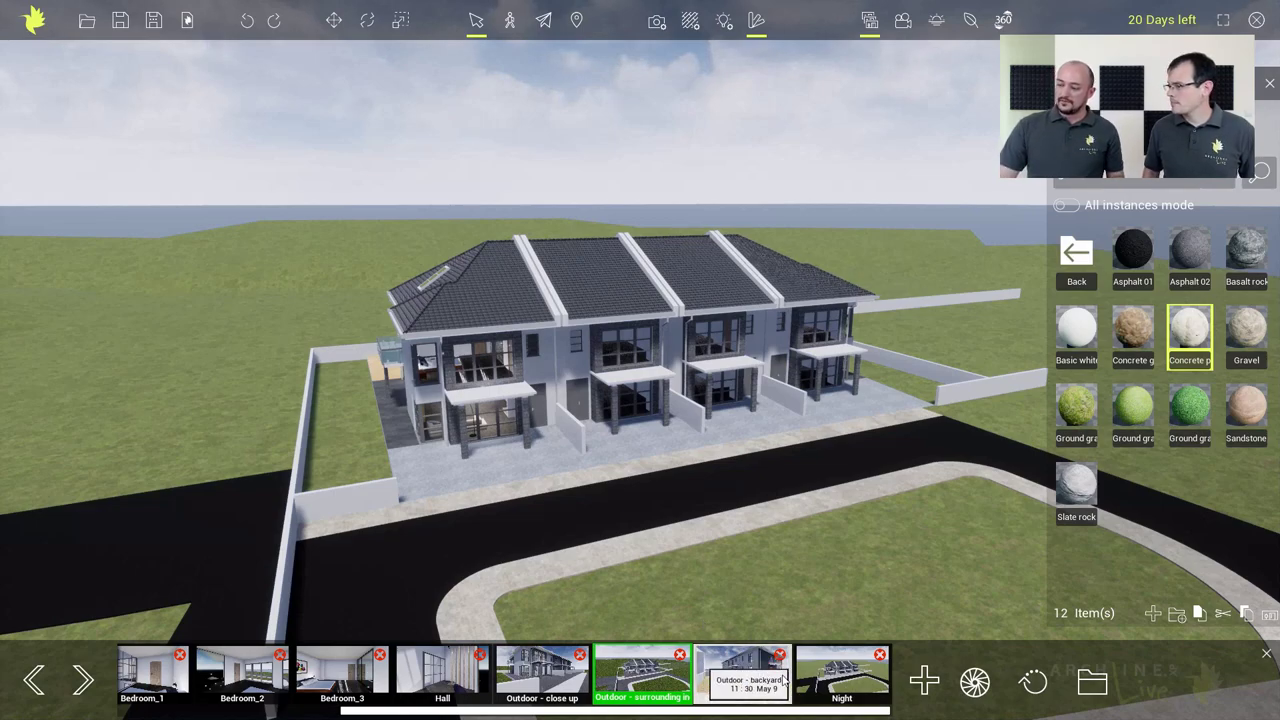
{"action": "left_click", "coordinate": [838, 678]}
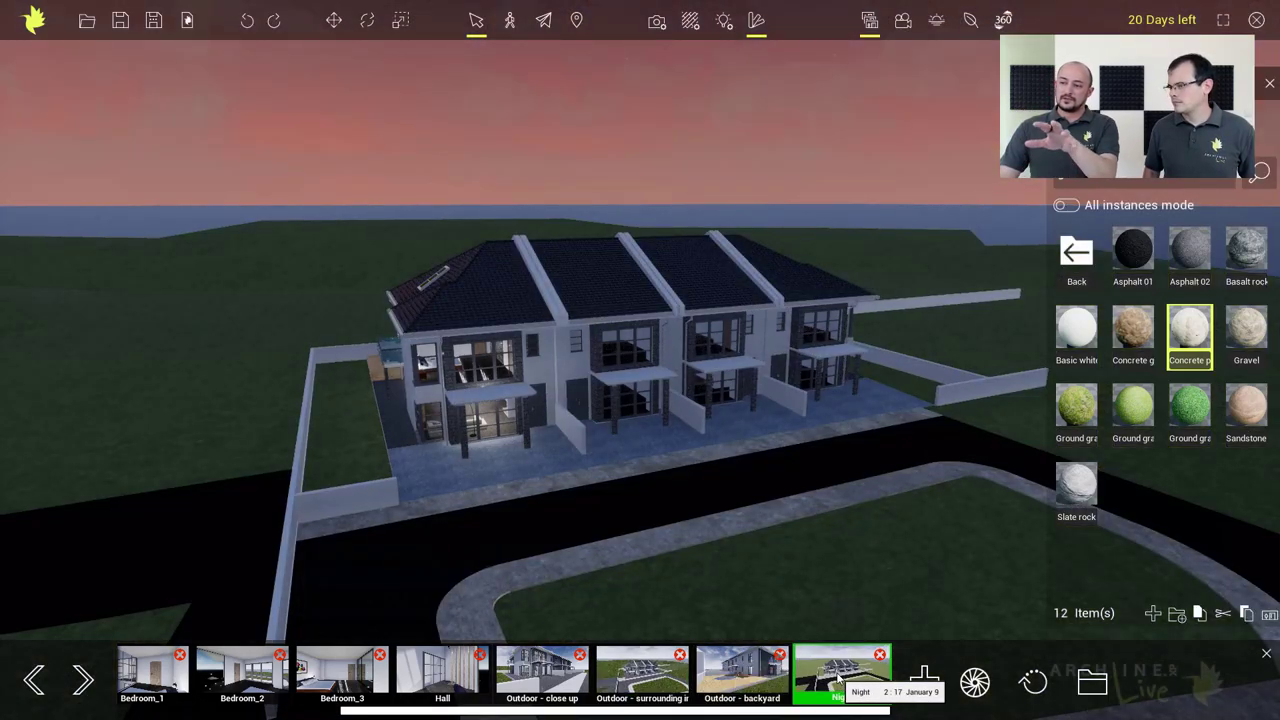
Store the dusk lighting in the Night view and confirm updating all views
{"action": "left_click", "coordinate": [934, 22]}
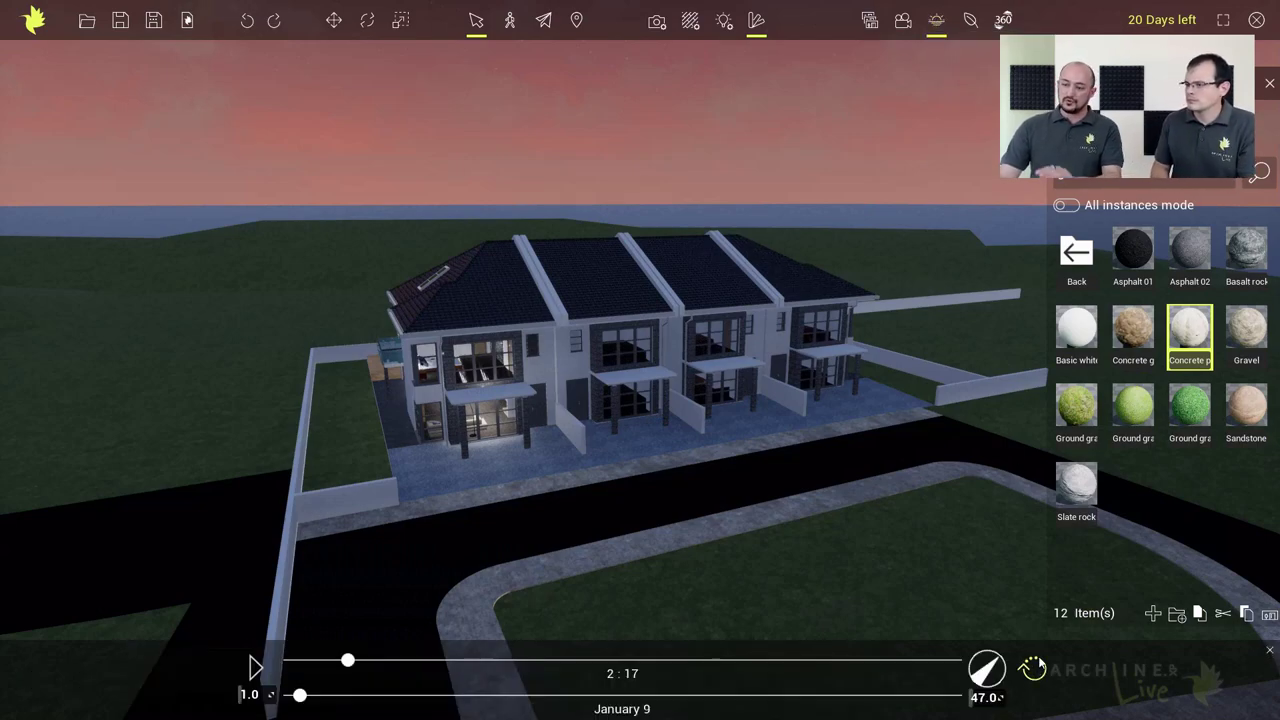
{"action": "left_click", "coordinate": [1034, 667]}
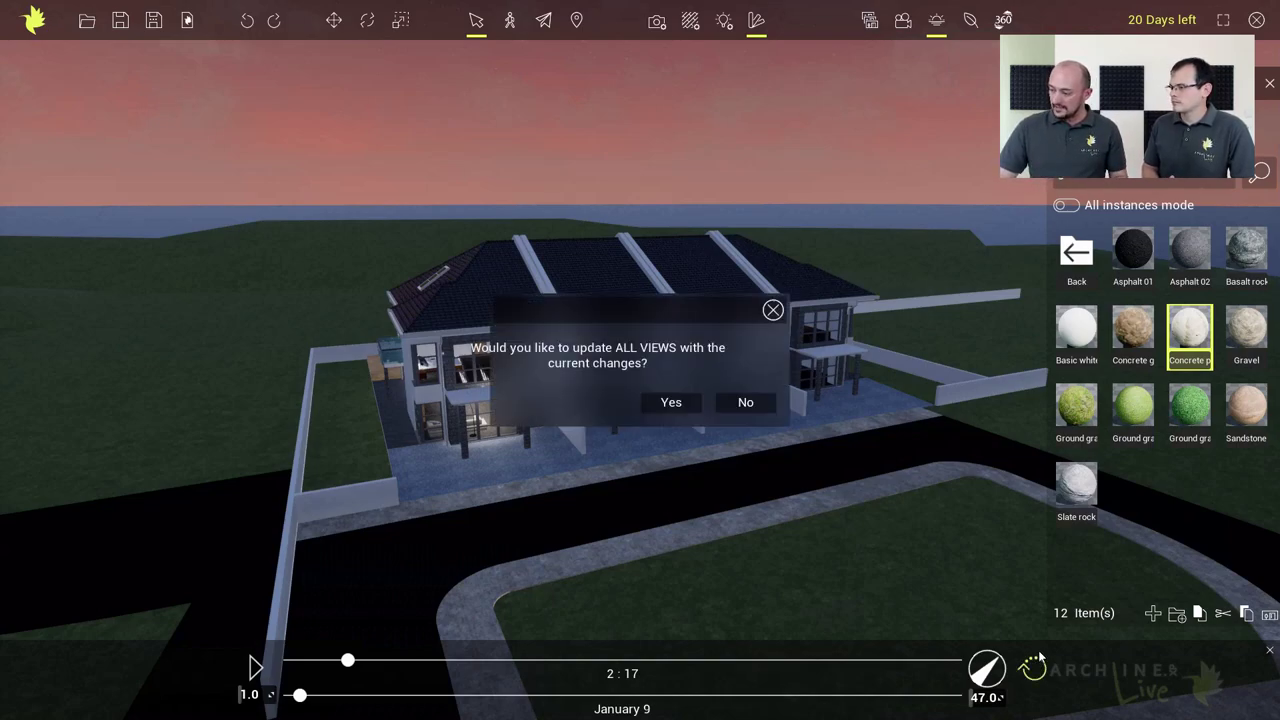
{"action": "left_click", "coordinate": [689, 406]}
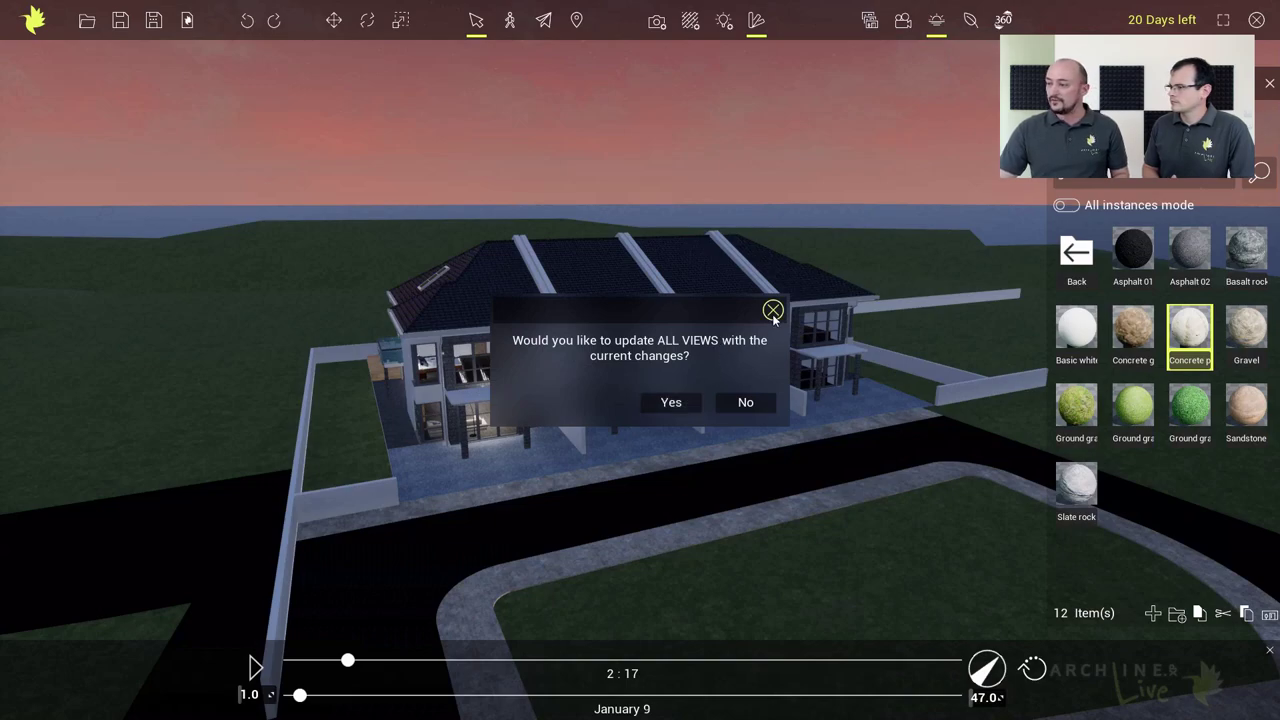
Go from Outdoor - surrounding included to the daylight Outdoor - backyard view of the pool deck
{"action": "left_click", "coordinate": [869, 20]}
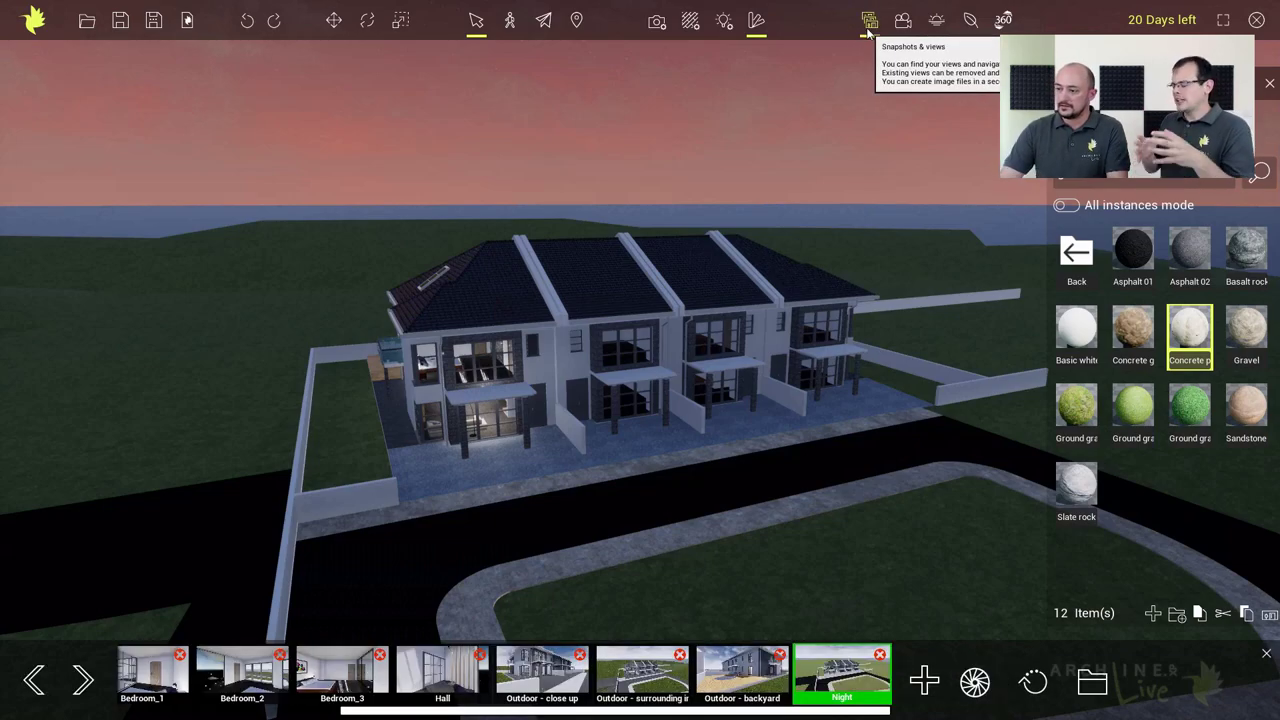
{"action": "left_click", "coordinate": [642, 672]}
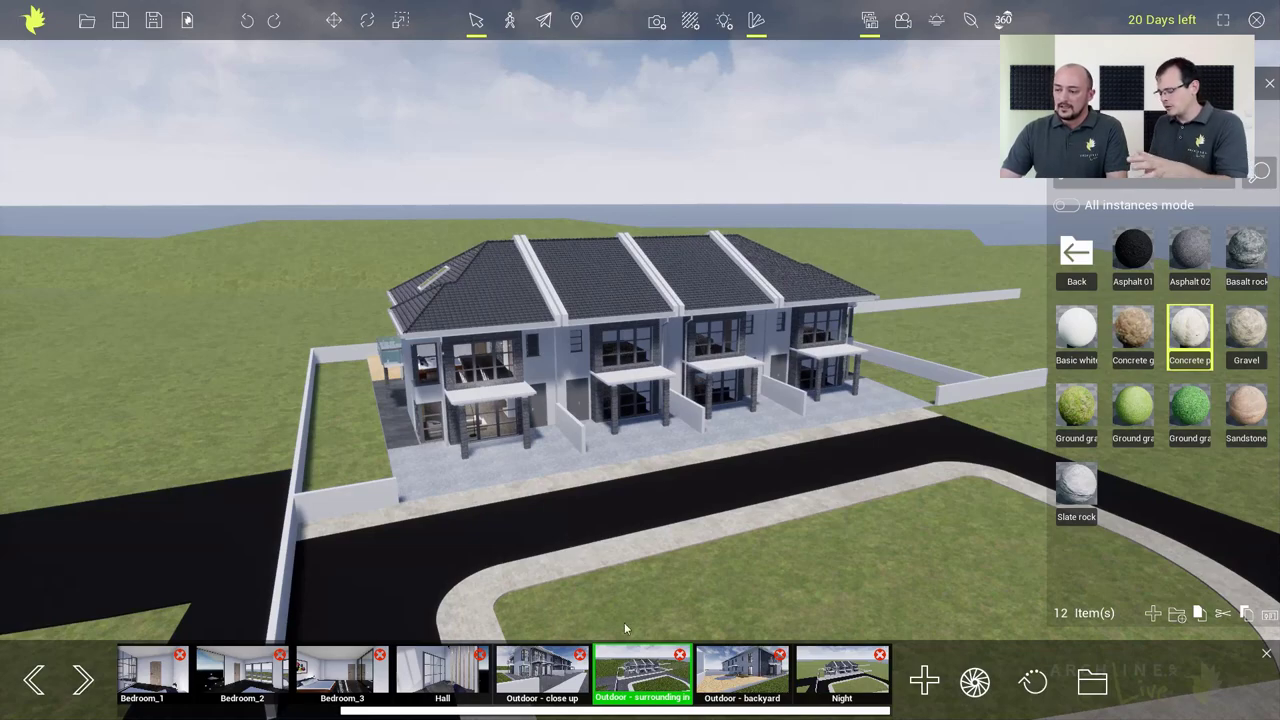
{"action": "left_click", "coordinate": [750, 665]}
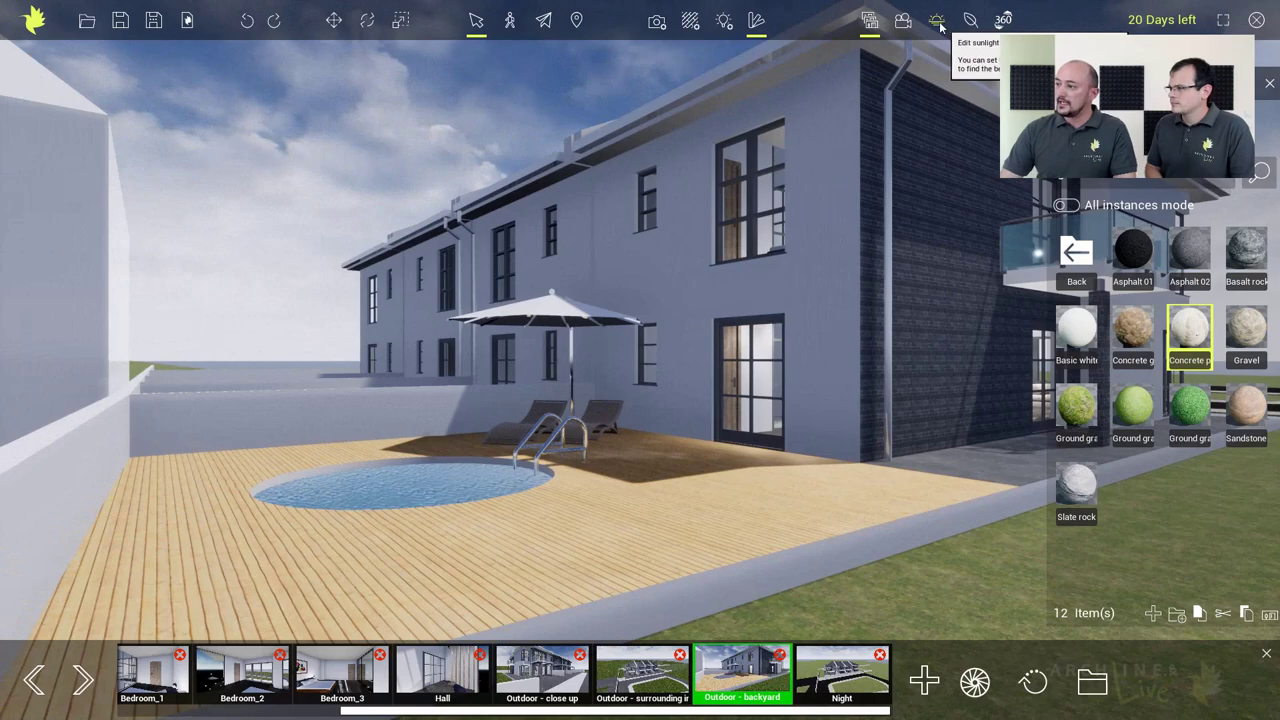
Set the backyard view's sunlight time to 15:39, then switch to the Outdoor - close up view
{"action": "left_click", "coordinate": [940, 24]}
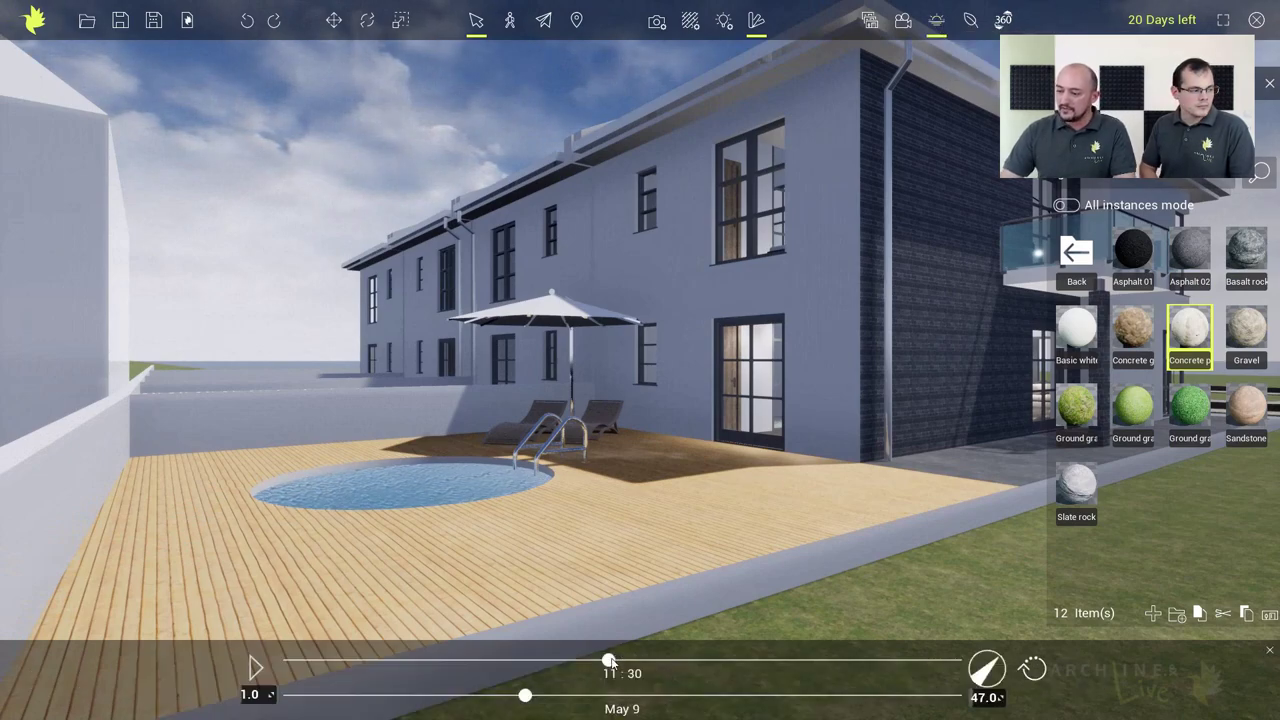
{"action": "left_click_drag", "start_coordinate": [609, 662], "coordinate": [727, 660]}
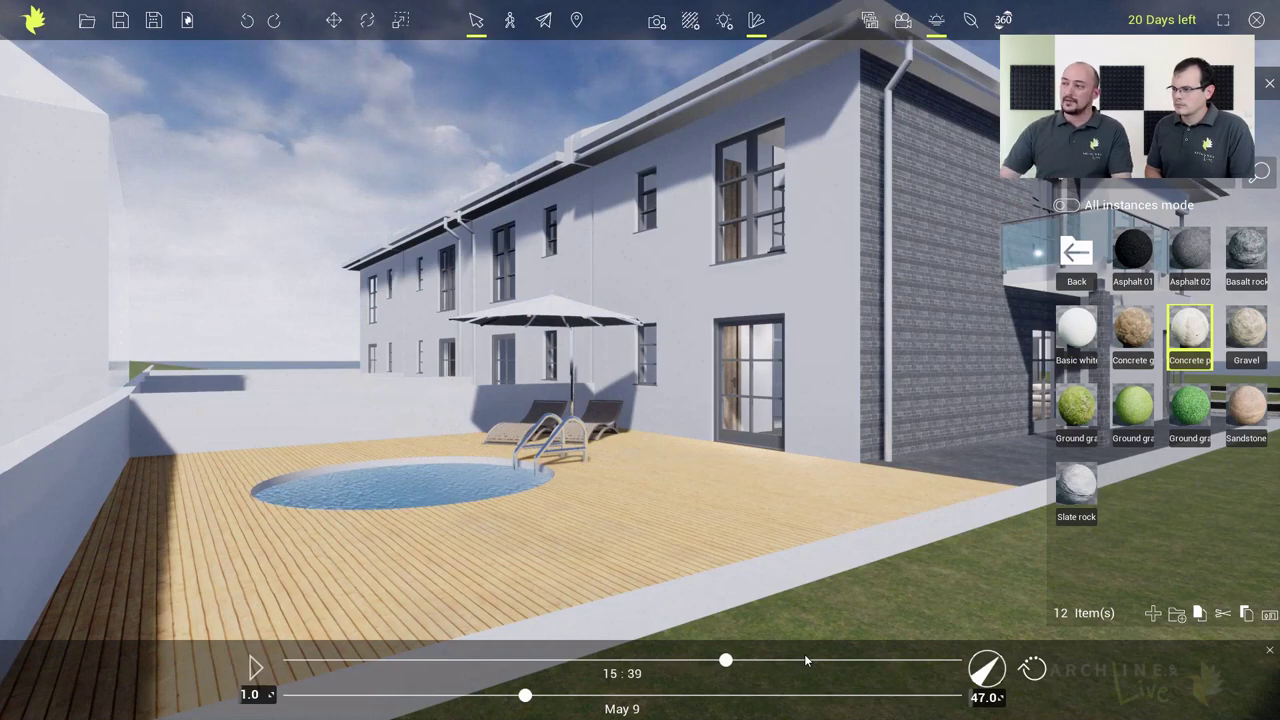
{"action": "left_click", "coordinate": [869, 22]}
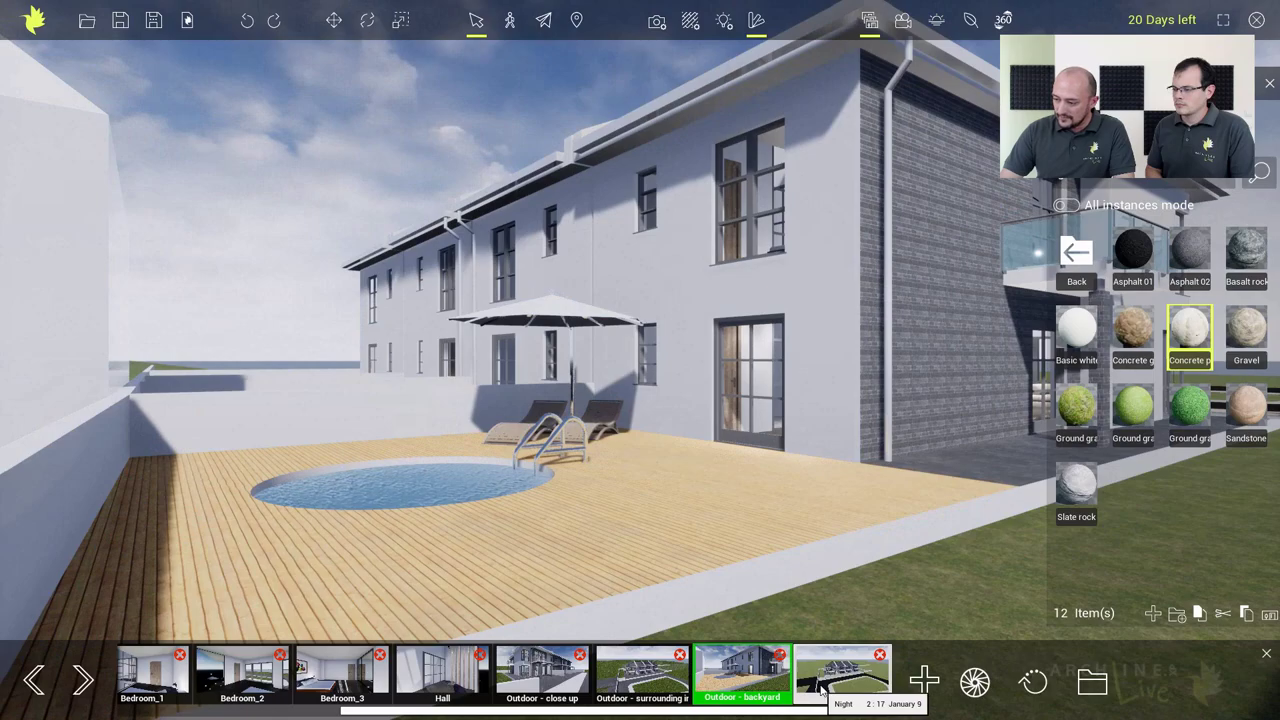
{"action": "left_click", "coordinate": [548, 680]}
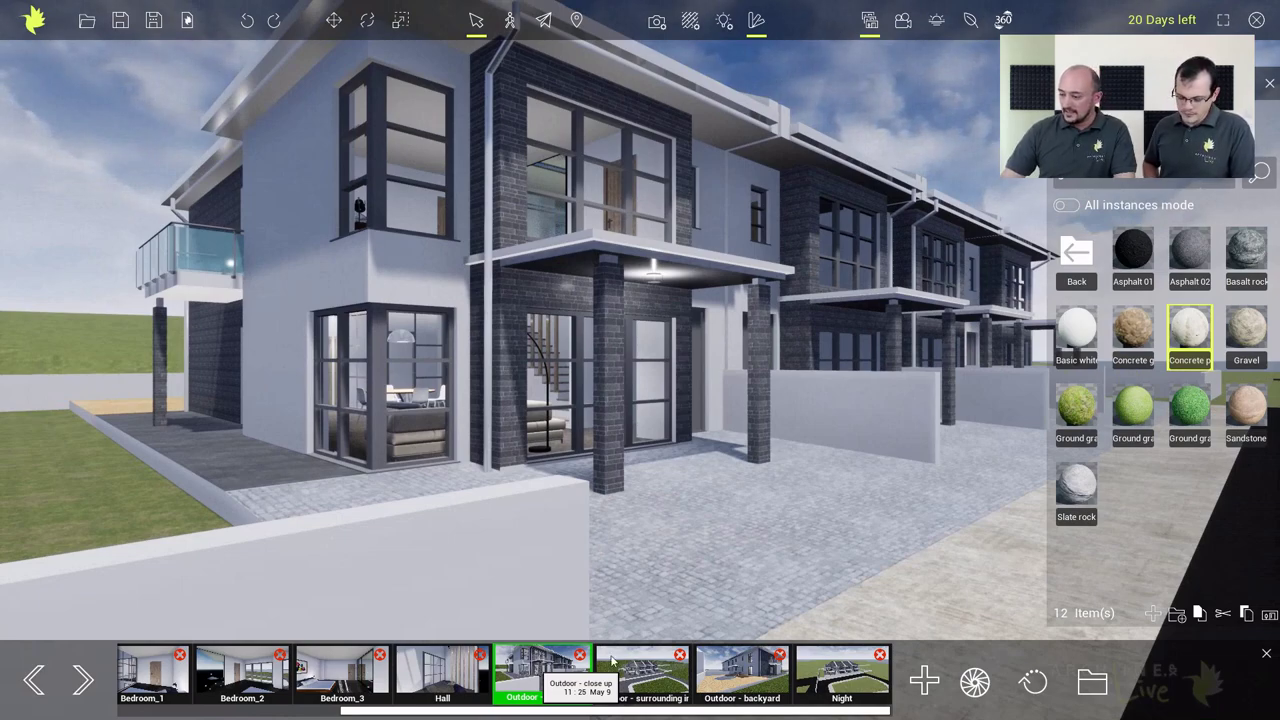
Flip between Outdoor - backyard and Outdoor - close up, then orbit up to a frontal look at the houses
{"action": "left_click", "coordinate": [740, 680]}
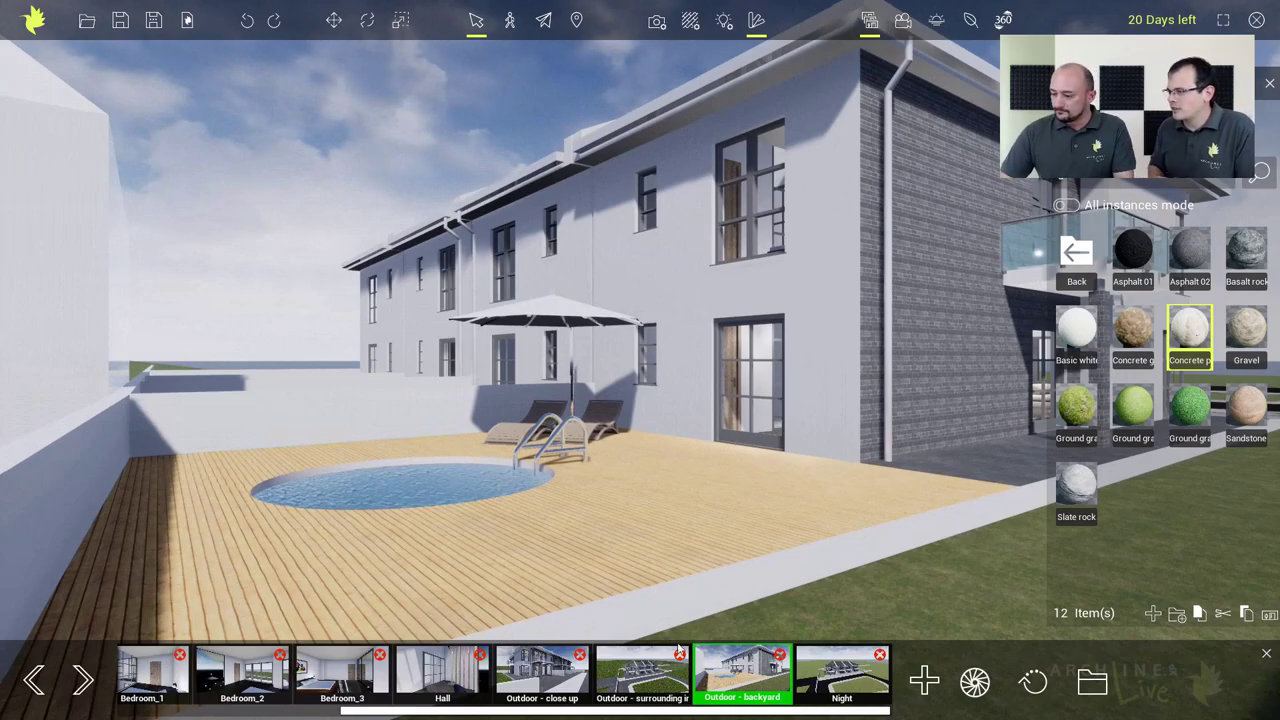
{"action": "left_click", "coordinate": [540, 672]}
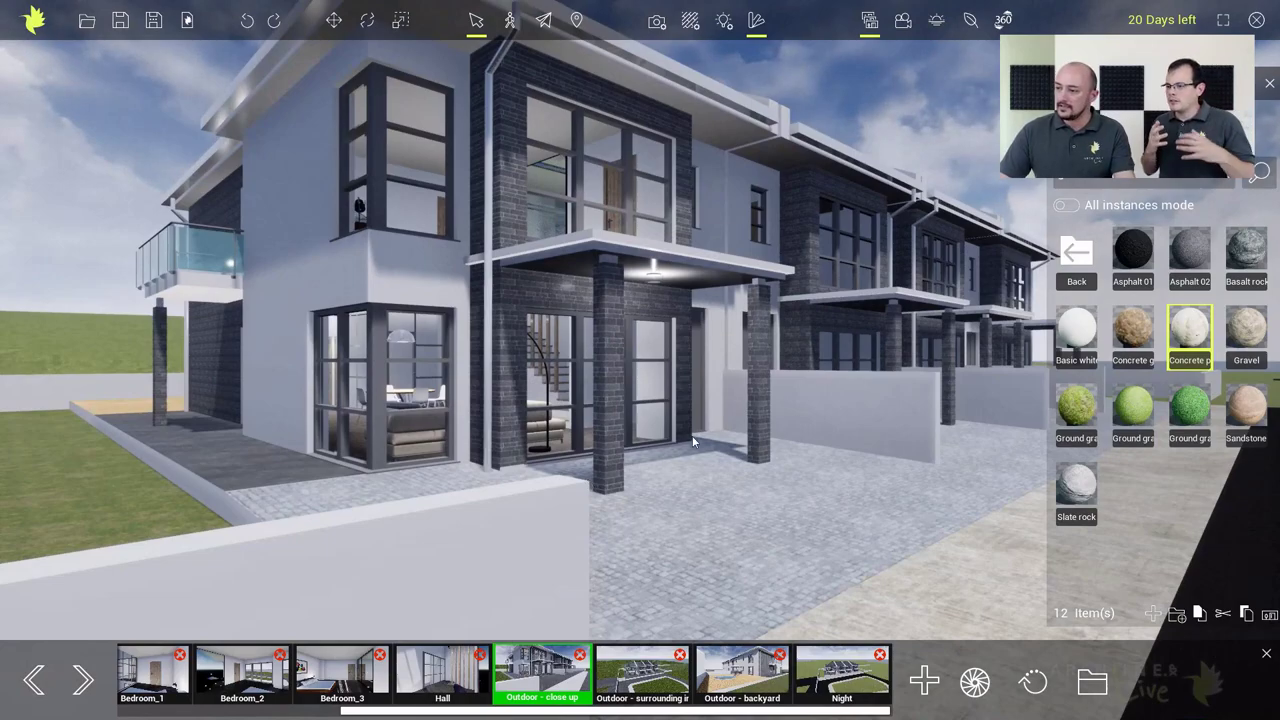
{"action": "left_click_drag", "start_coordinate": [725, 432], "coordinate": [708, 471]}
Place the Car - hatchback from the Cars category on the paved driveway
{"action": "left_click", "coordinate": [1074, 254]}
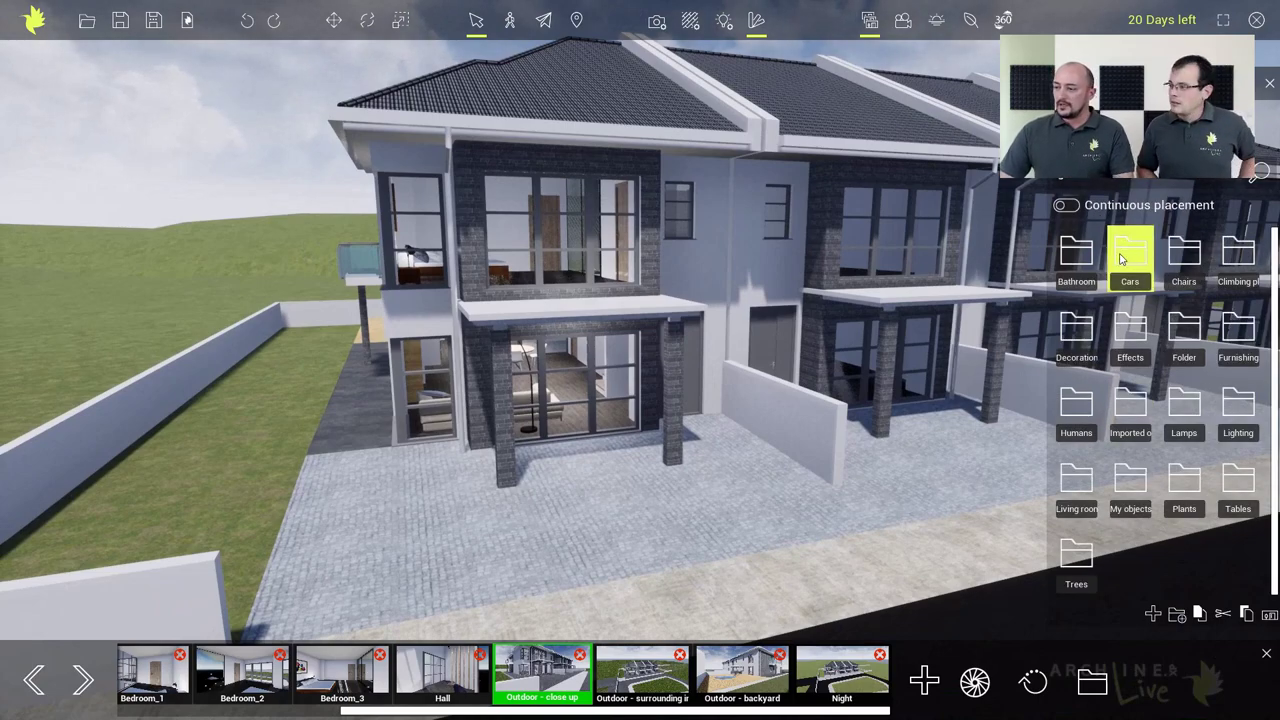
{"action": "left_click", "coordinate": [1122, 261]}
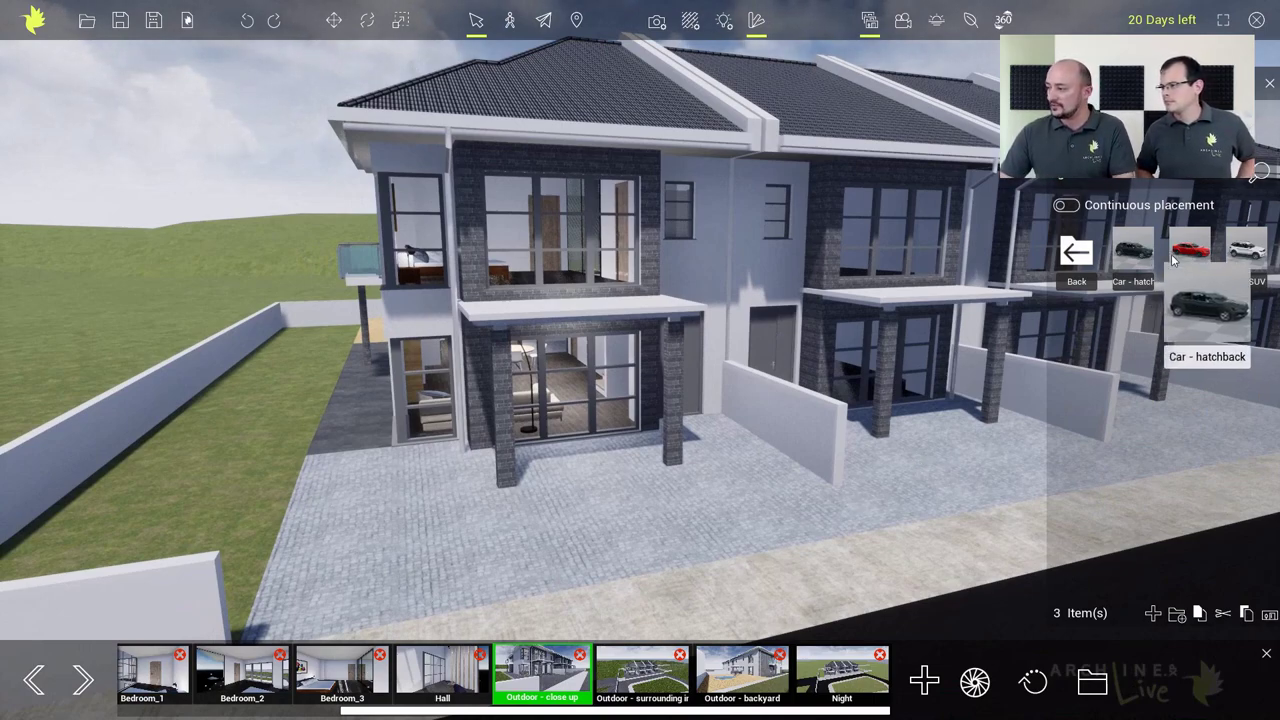
{"action": "mouse_move", "coordinate": [1136, 260]}
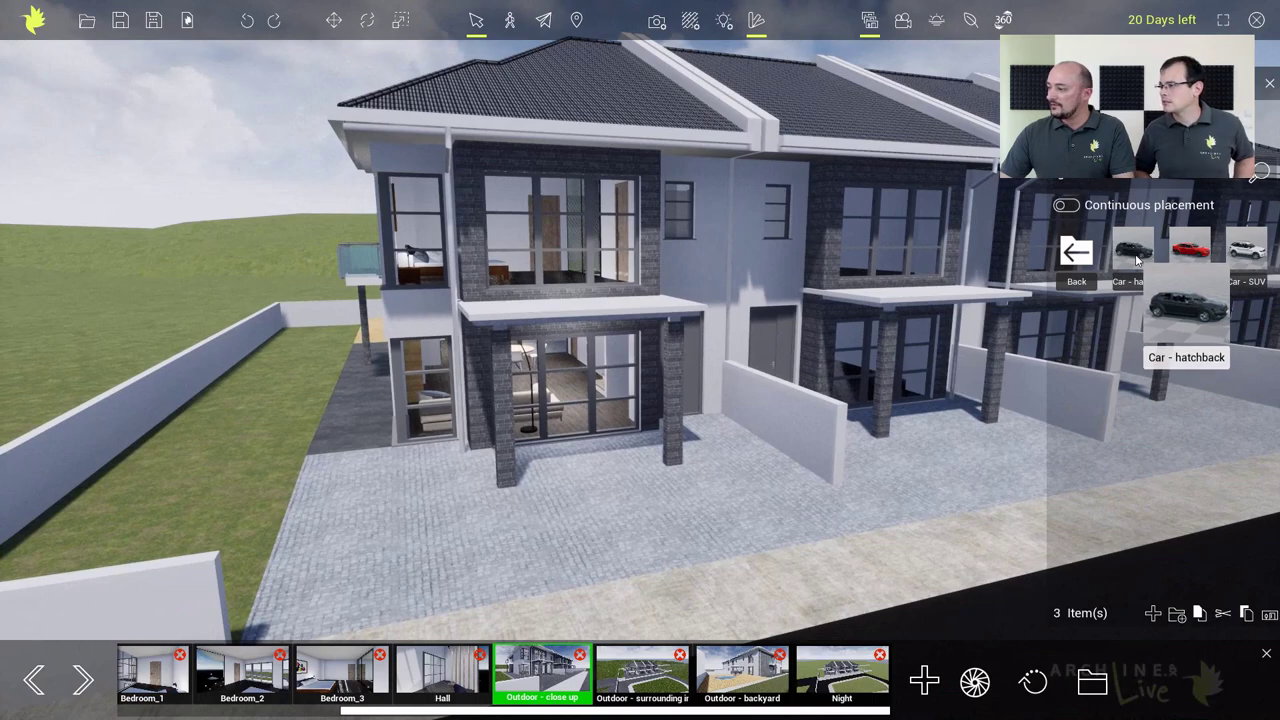
{"action": "mouse_move", "coordinate": [1136, 260]}
{"action": "left_mouse_down"}
{"action": "mouse_move", "coordinate": [915, 450]}
{"action": "mouse_move", "coordinate": [672, 560]}
{"action": "mouse_move", "coordinate": [660, 518]}
{"action": "left_mouse_up"}
{"action": "left_click", "coordinate": [660, 518]}
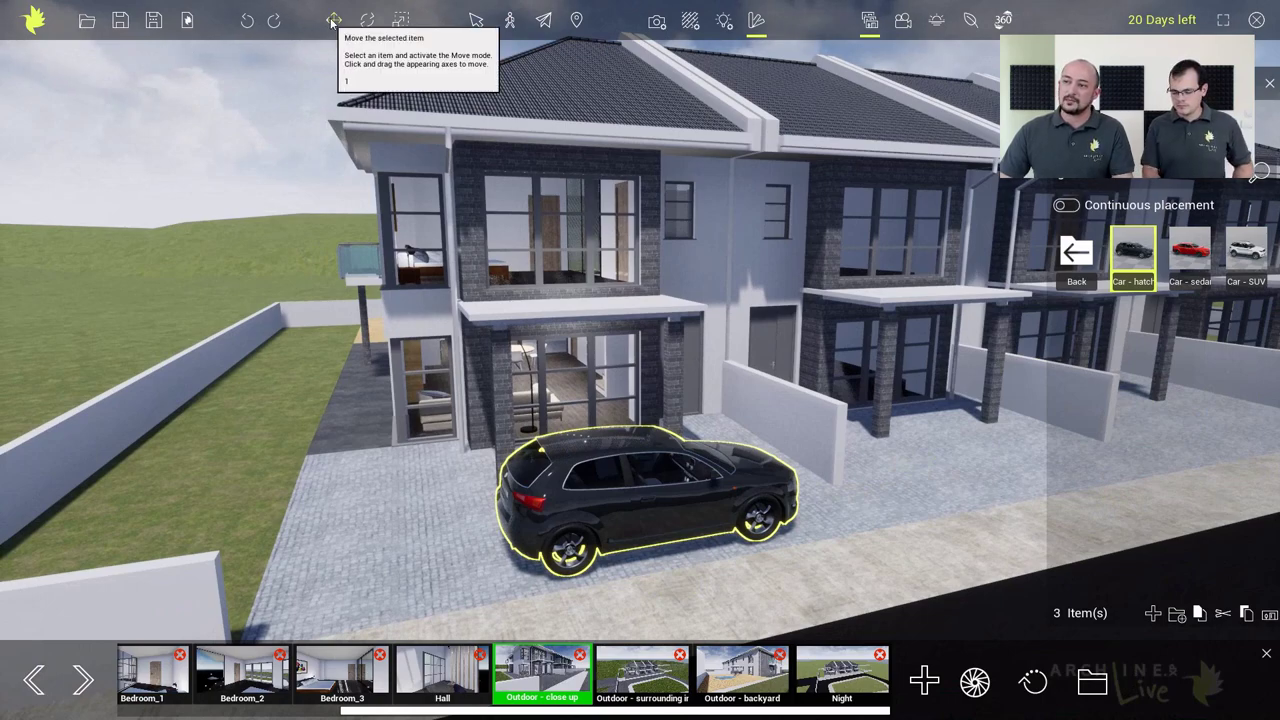
Nudge the hatchback with the Move and Rotate handles, undoing the accidental tilt so it sits level
{"action": "left_click", "coordinate": [365, 21]}
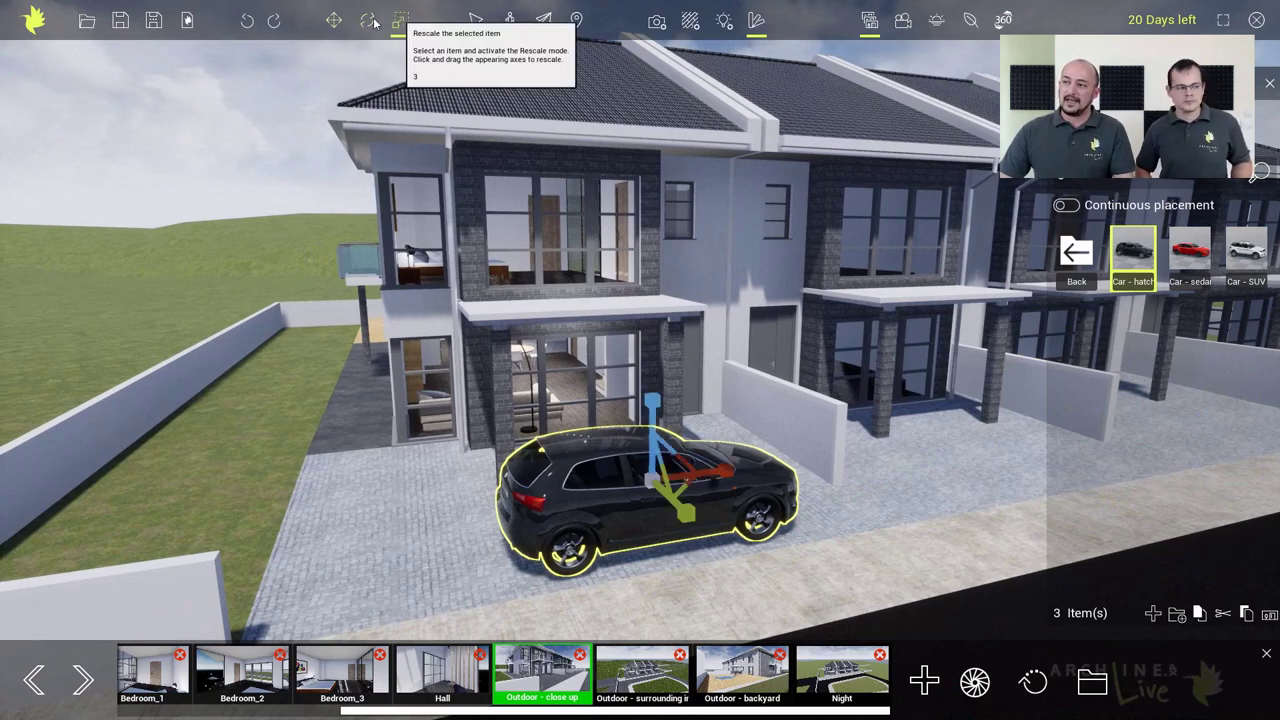
{"action": "left_click", "coordinate": [334, 21]}
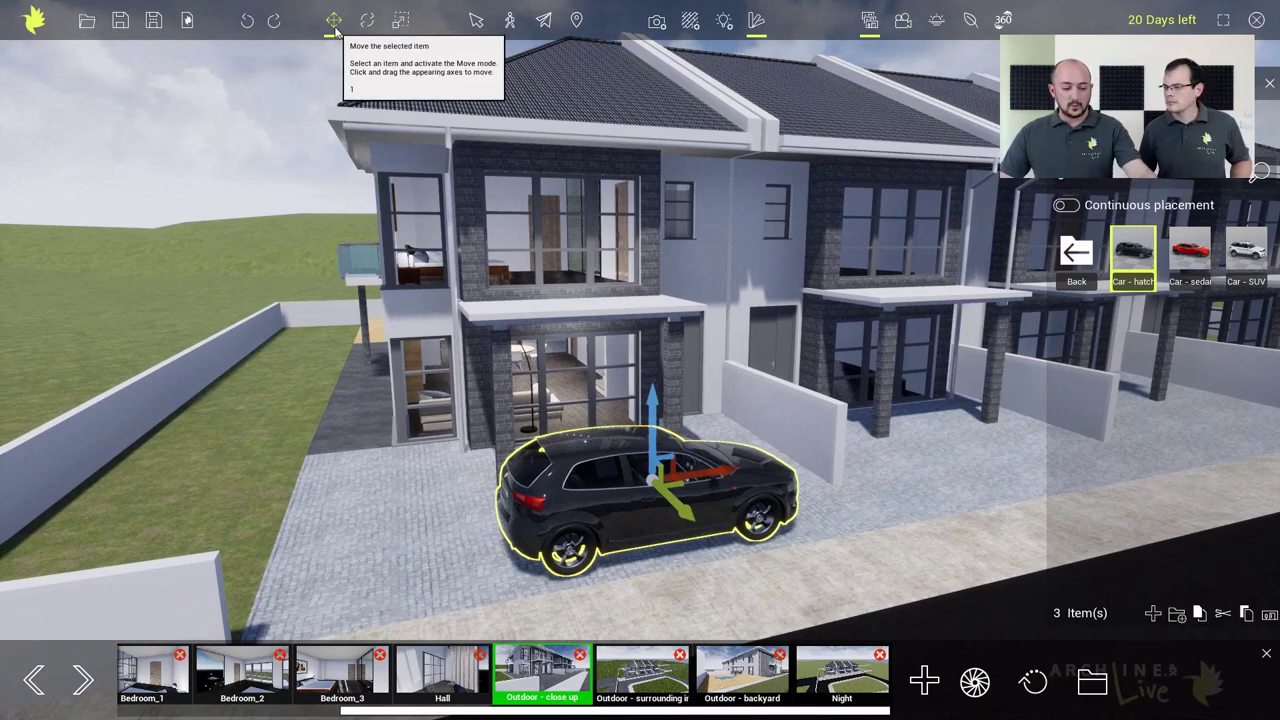
{"action": "key", "text": "2"}
{"action": "key", "text": "3"}
{"action": "key", "text": "1"}
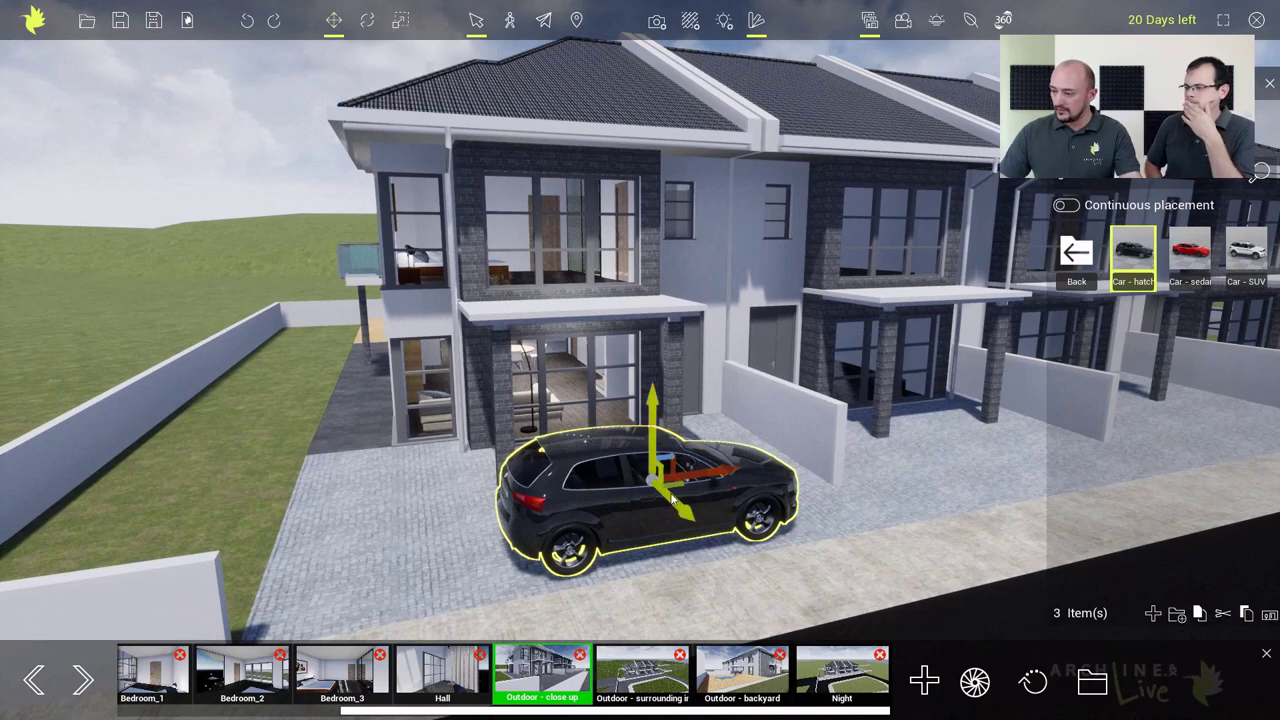
{"action": "left_click_drag", "start_coordinate": [689, 514], "coordinate": [680, 477]}
{"action": "key", "text": "2"}
{"action": "key", "text": "1"}
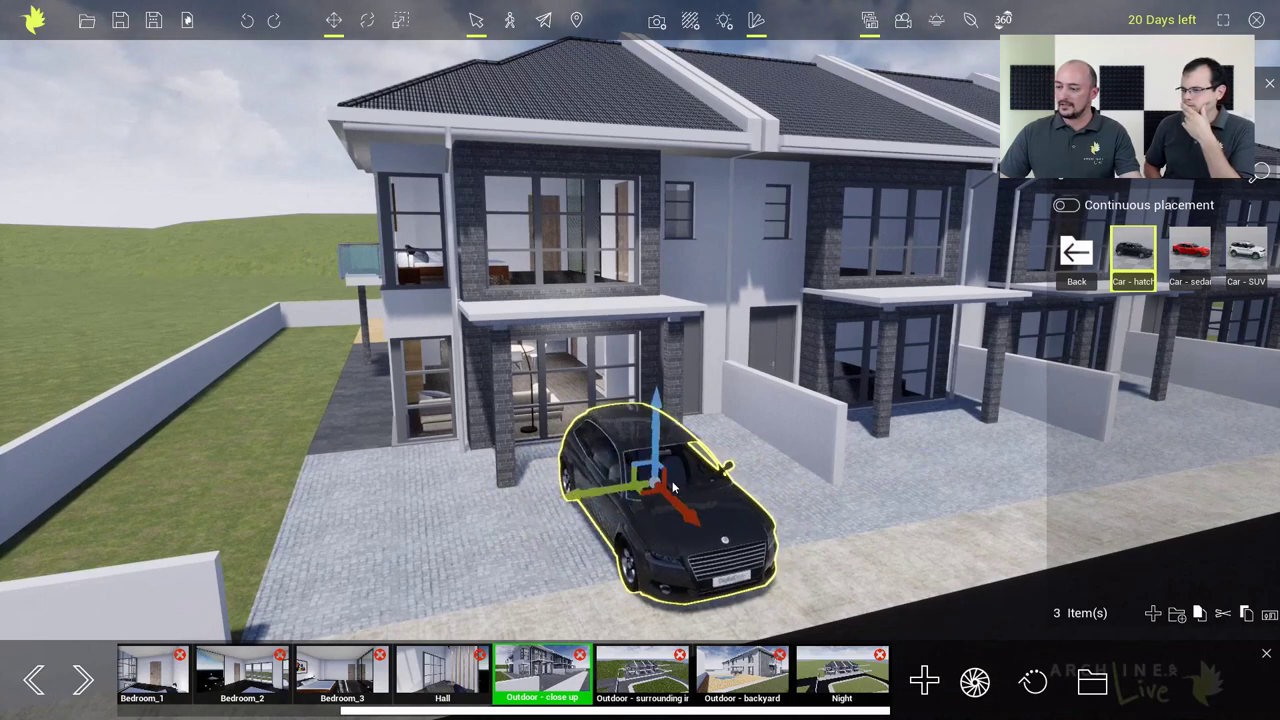
{"action": "key", "text": "ctrl+z"}
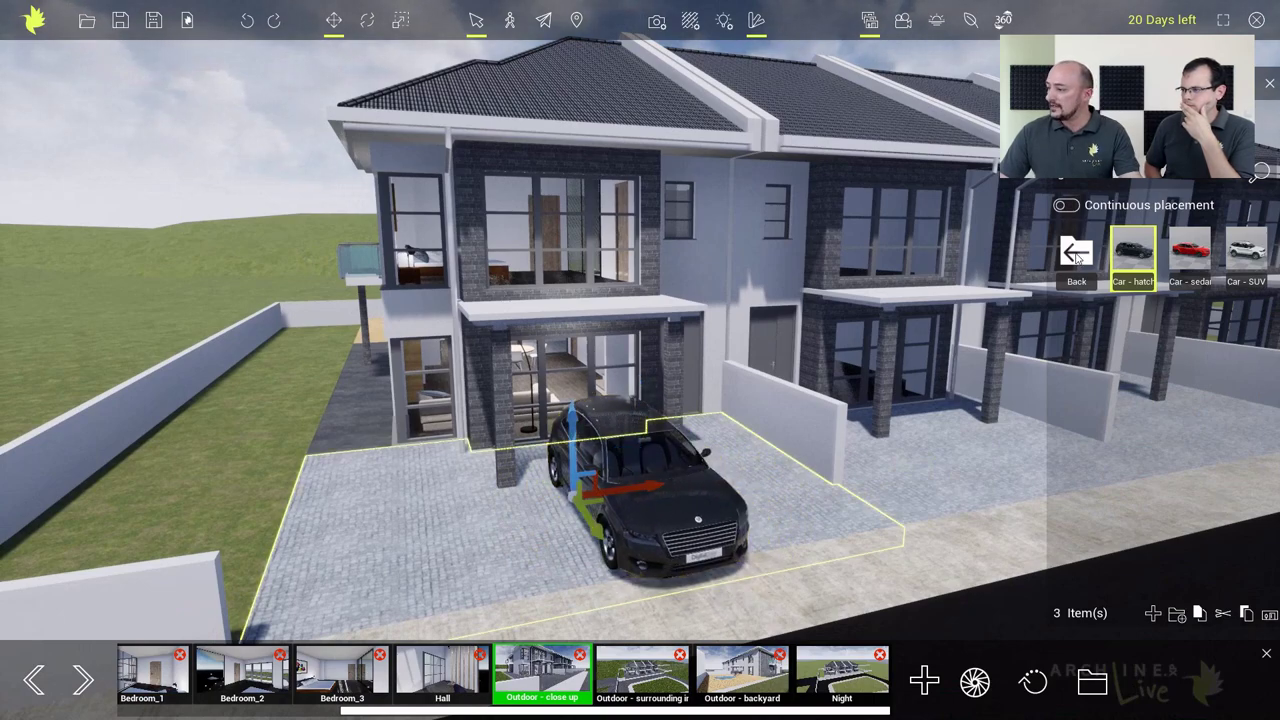
{"action": "left_click", "coordinate": [1076, 258]}
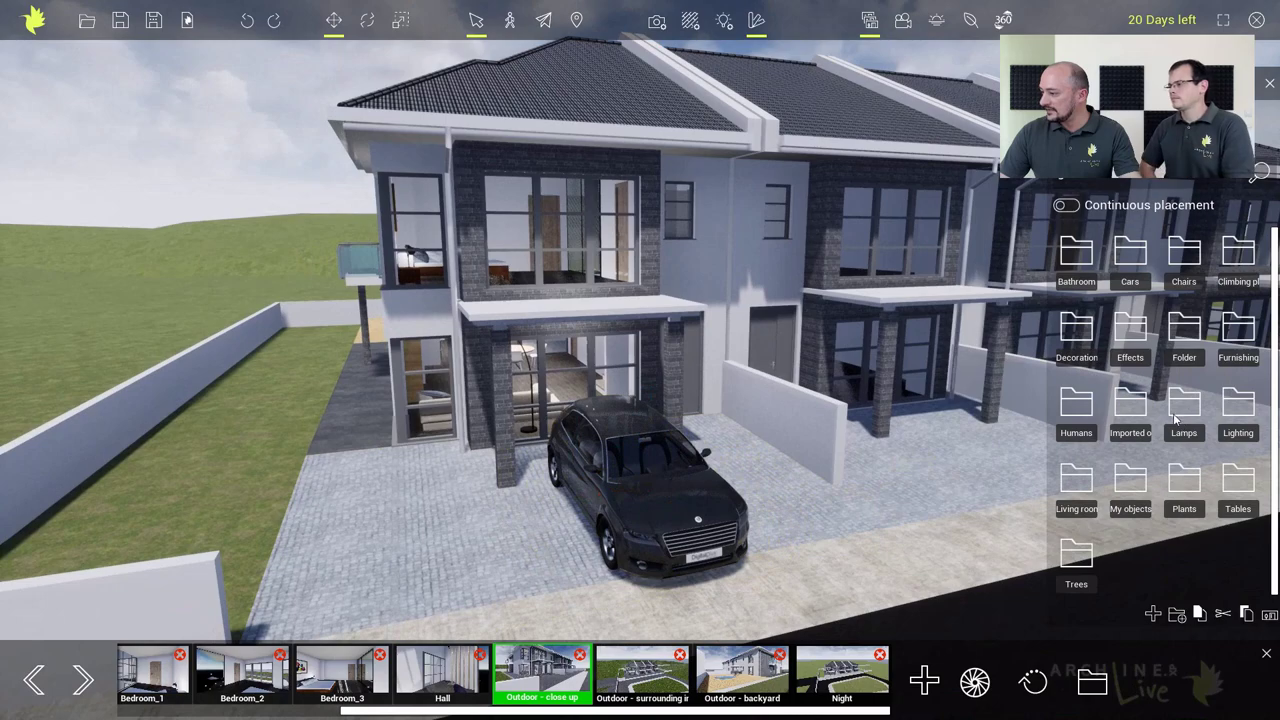
Place a couple figure from the Humans category on the driveway beside the car
{"action": "left_click", "coordinate": [1086, 413]}
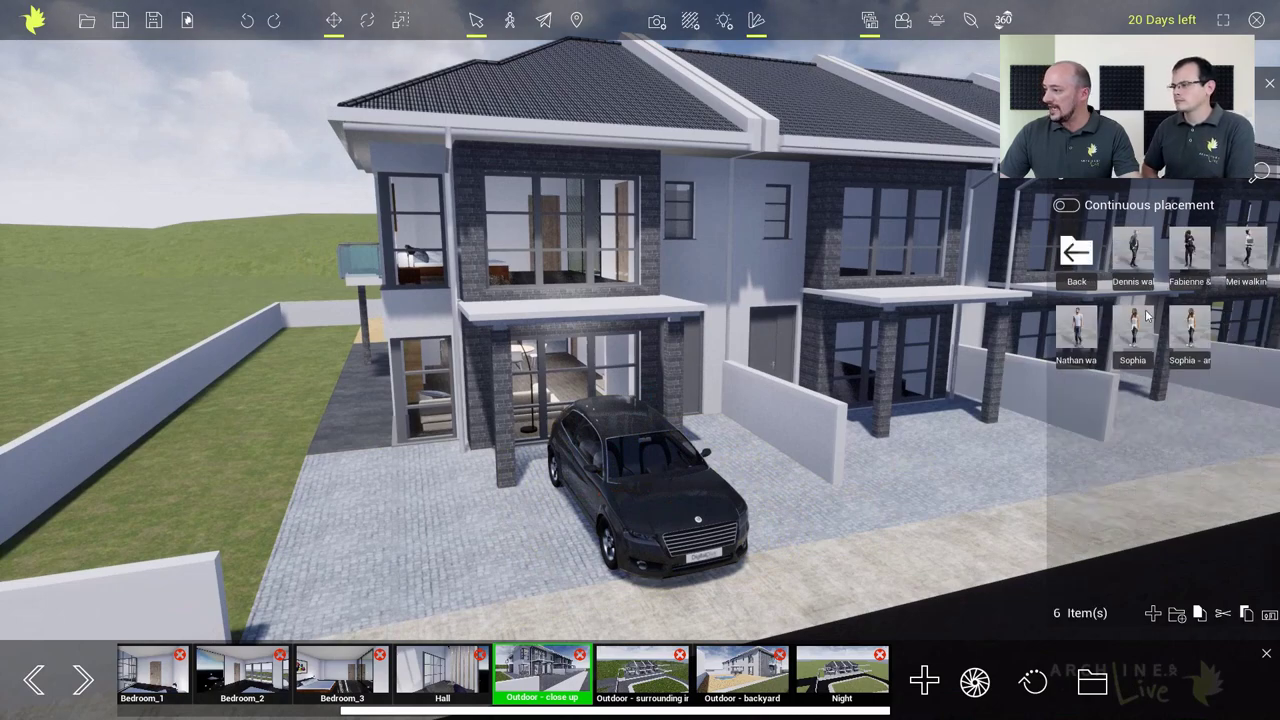
{"action": "mouse_move", "coordinate": [1184, 325]}
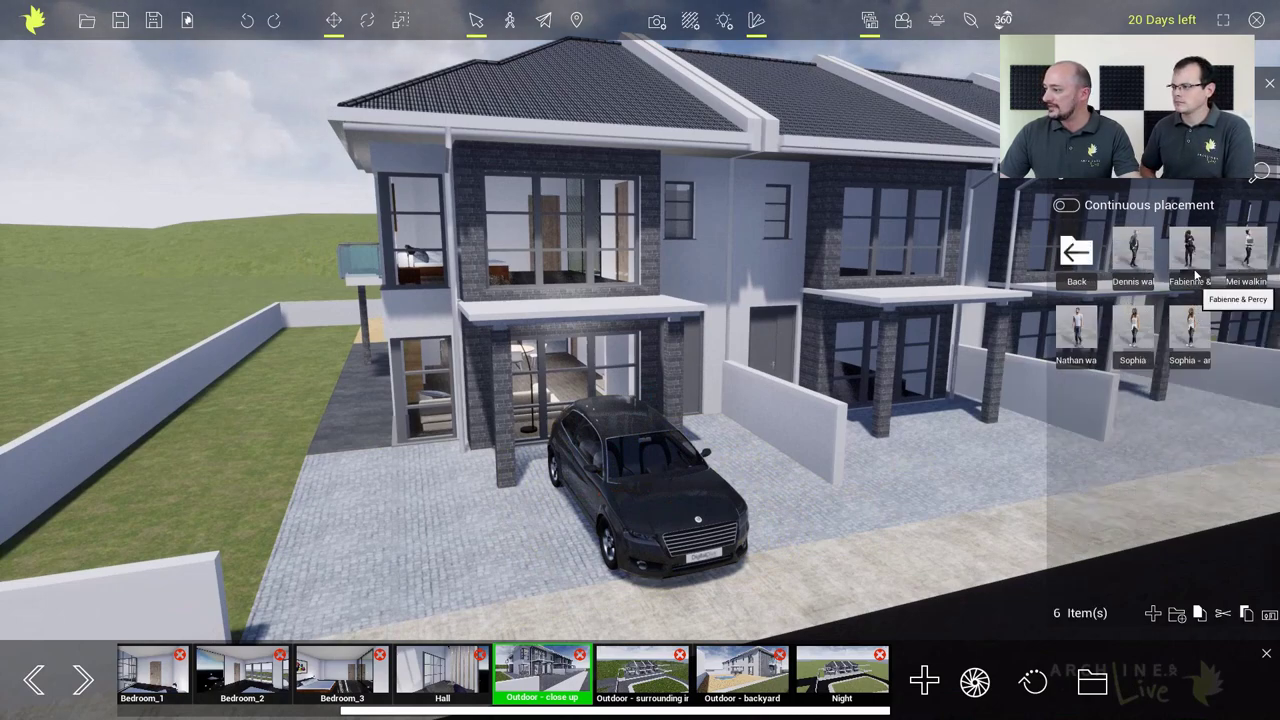
{"action": "left_click_drag", "start_coordinate": [1189, 250], "coordinate": [438, 519]}
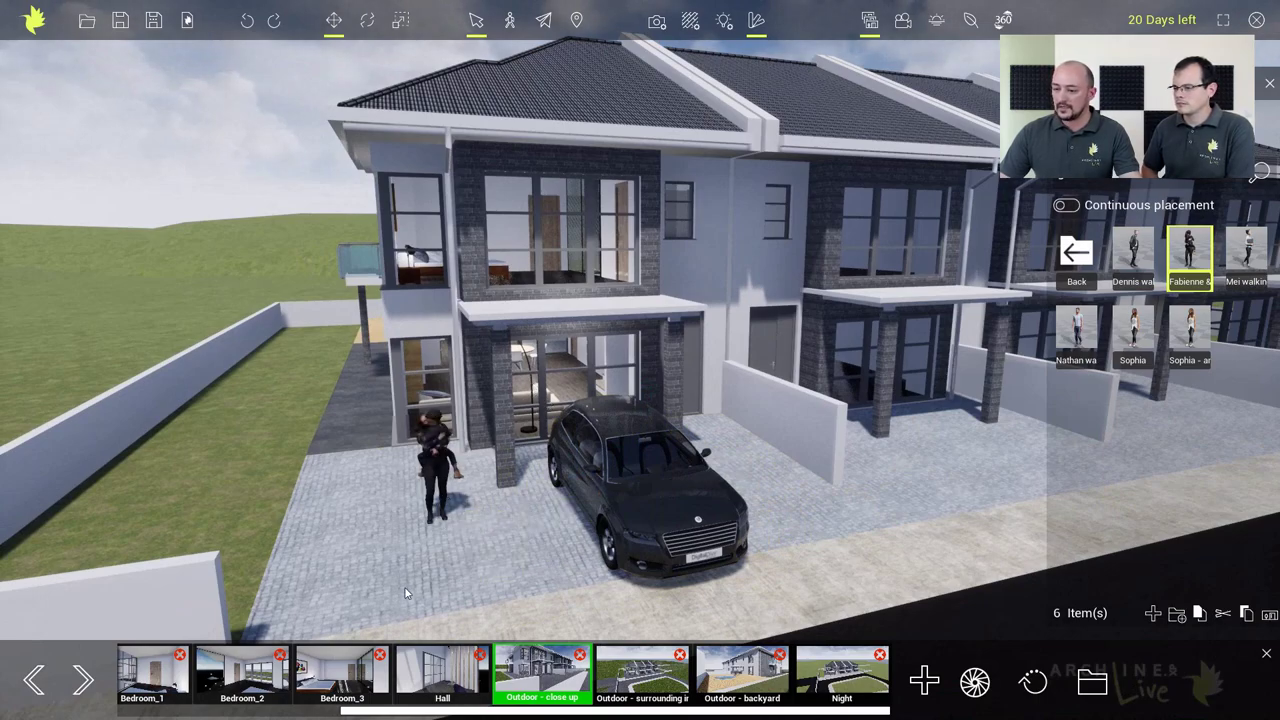
Add an animated woman figure near the Atrium door, then return to Outdoor - close up
{"action": "left_click", "coordinate": [153, 672]}
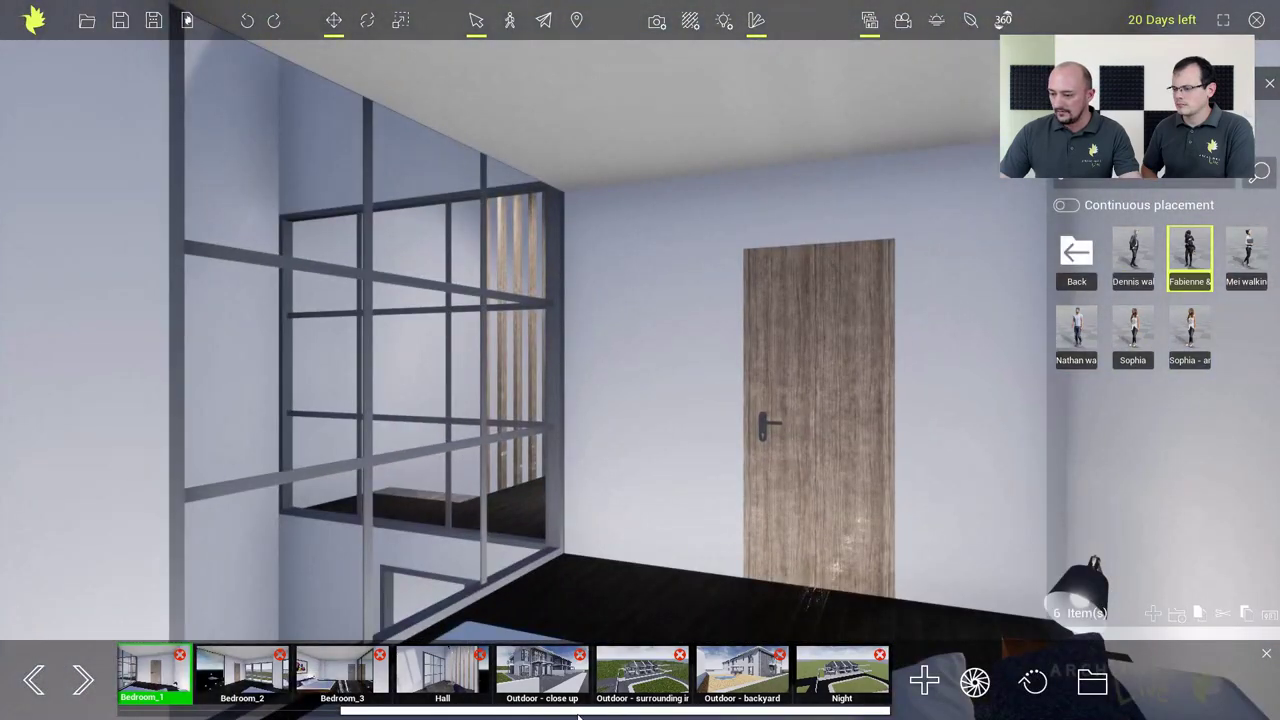
{"action": "scroll", "coordinate": [290, 678], "scroll_direction": "up", "scroll_amount": 3}
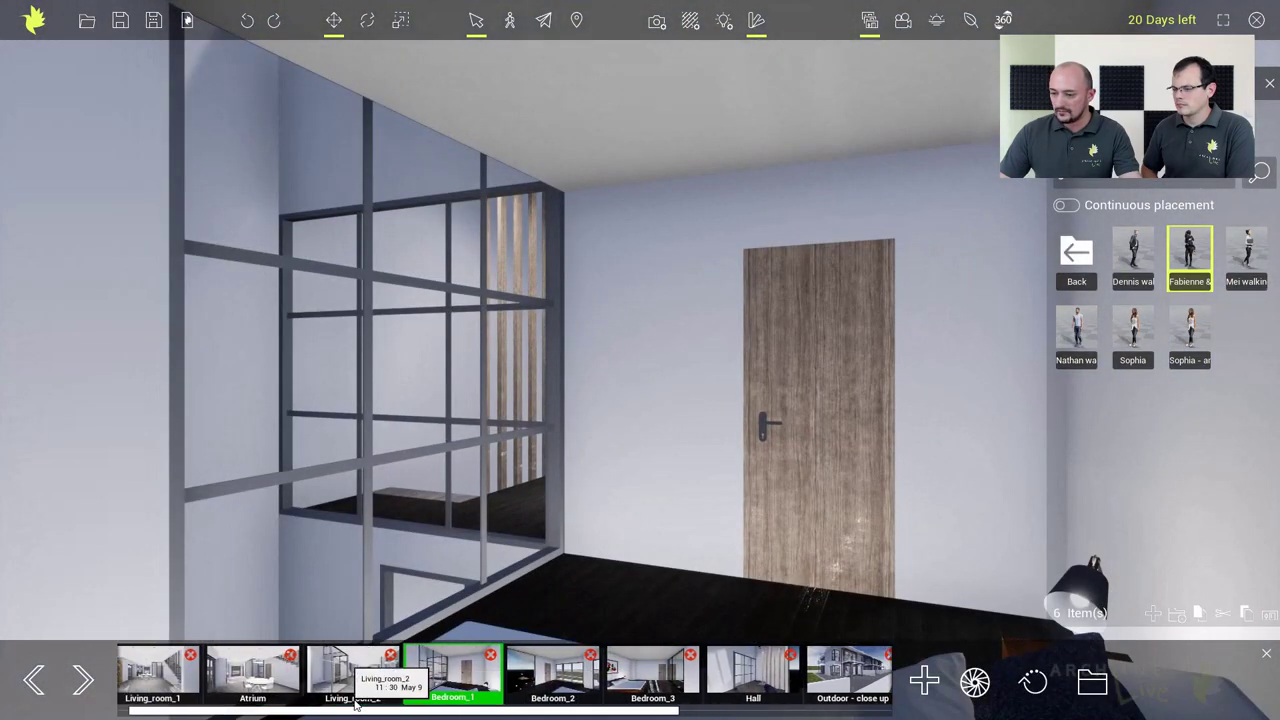
{"action": "left_click", "coordinate": [287, 678]}
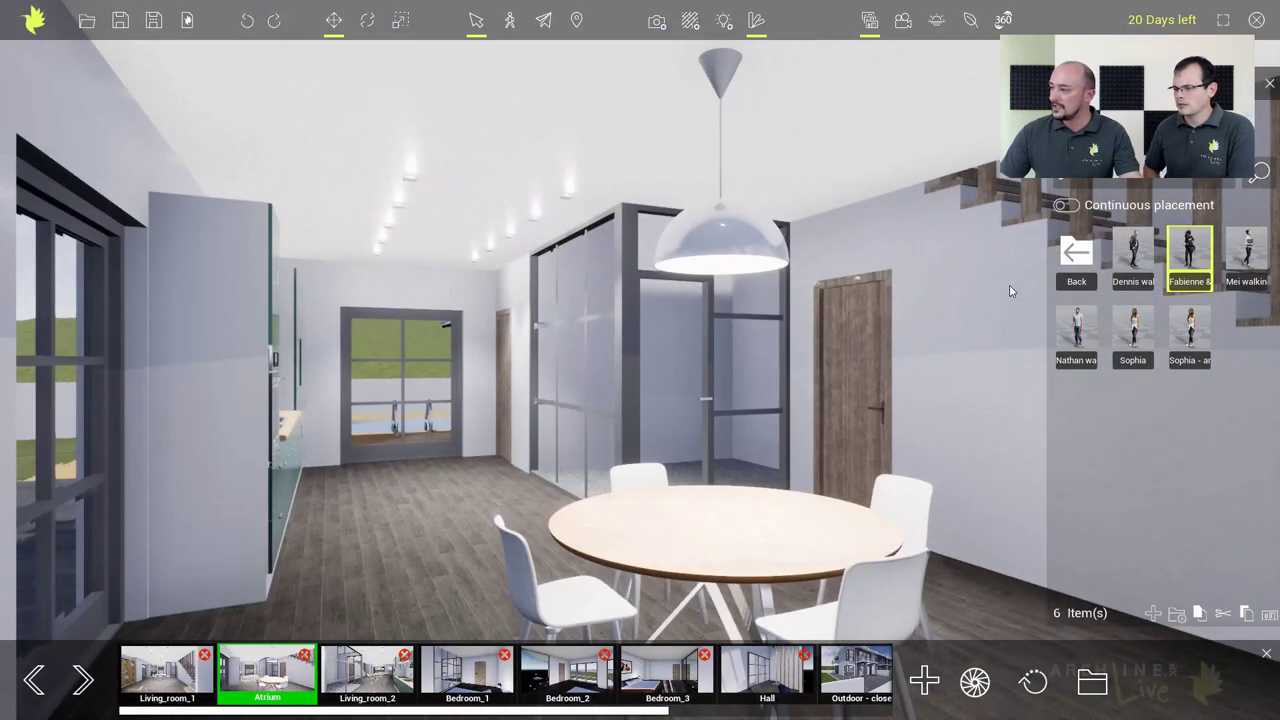
{"action": "mouse_move", "coordinate": [1177, 330]}
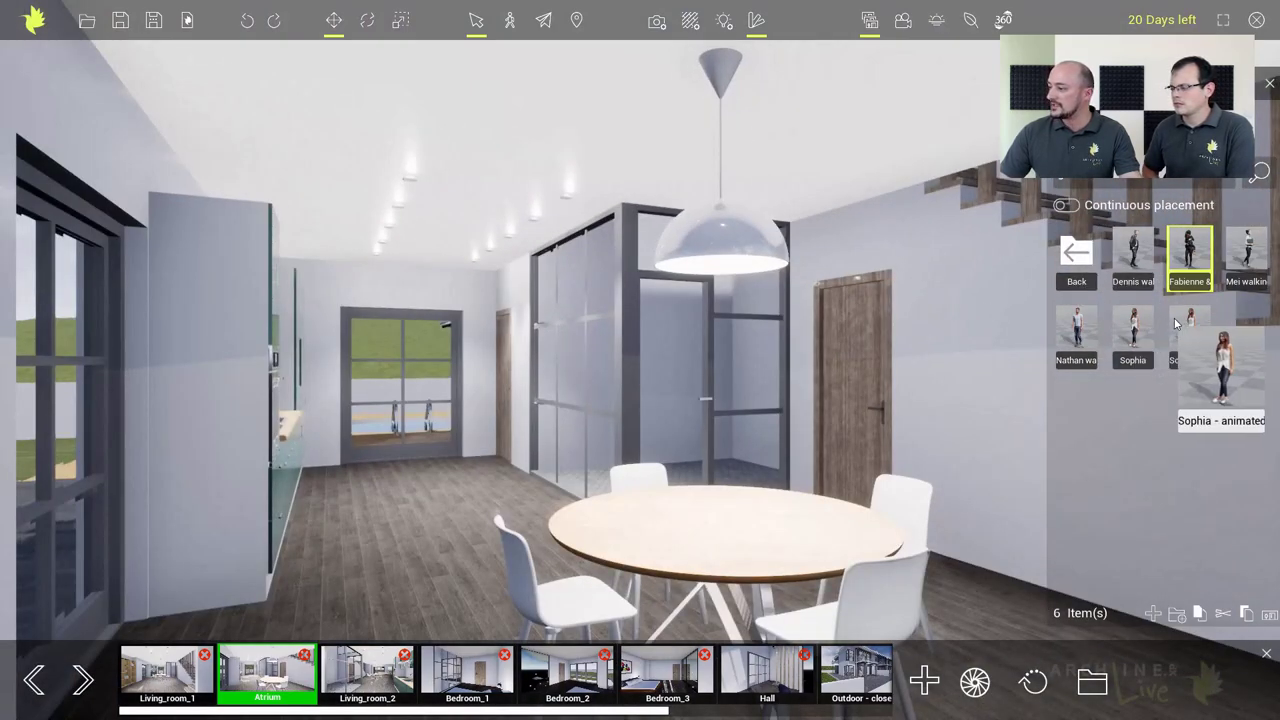
{"action": "left_click_drag", "start_coordinate": [1177, 330], "coordinate": [401, 569]}
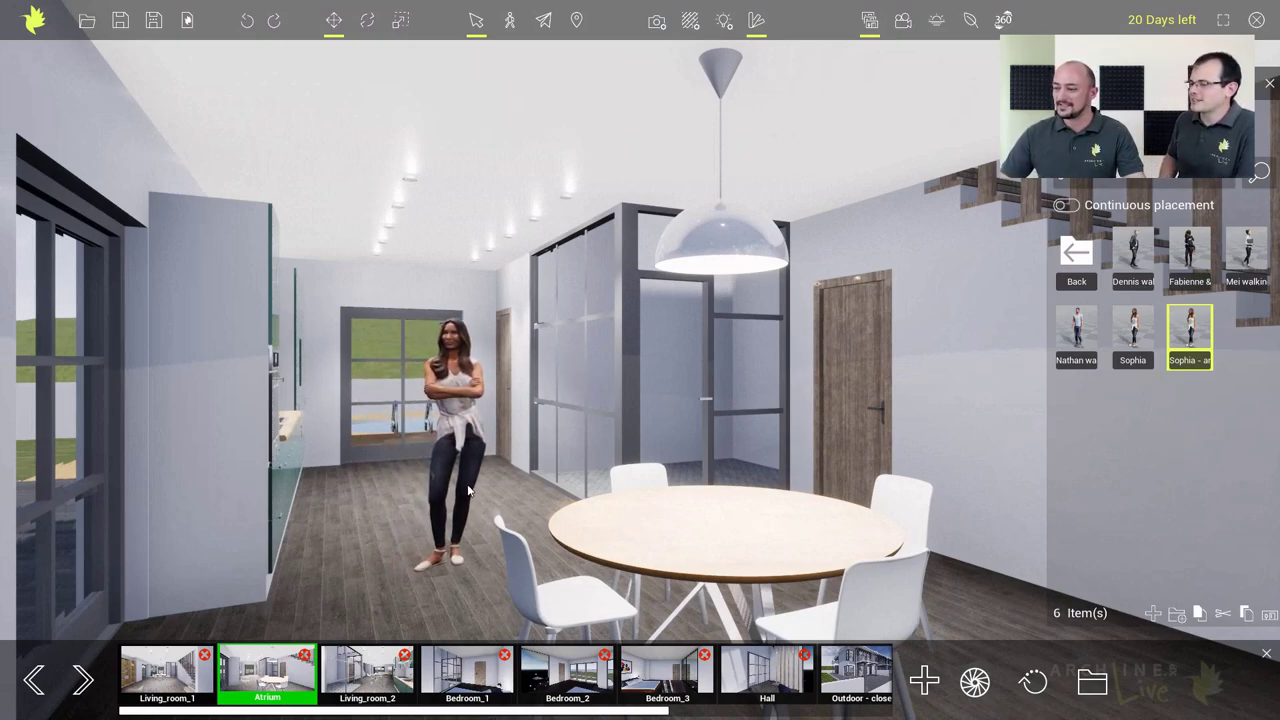
{"action": "left_click", "coordinate": [855, 672]}
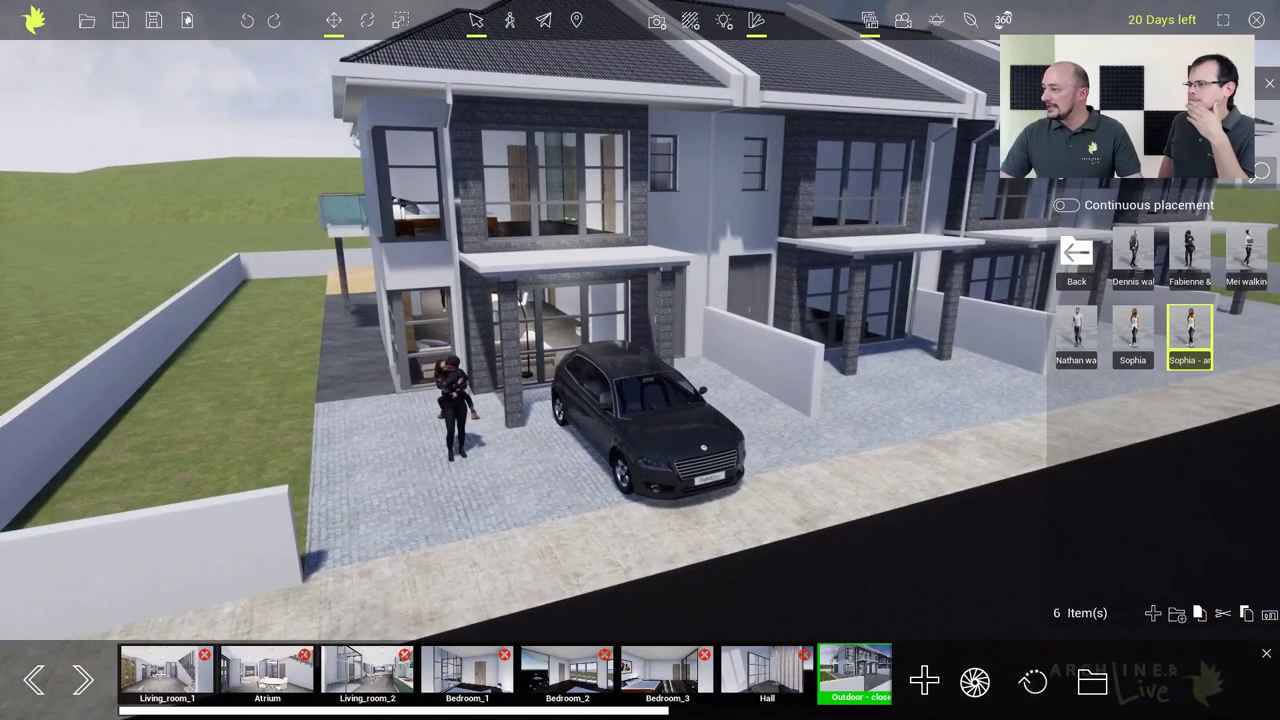
Plant a row of Acacia confusa XS trees from the Trees folder along the courtyard front
{"action": "left_click", "coordinate": [1073, 257]}
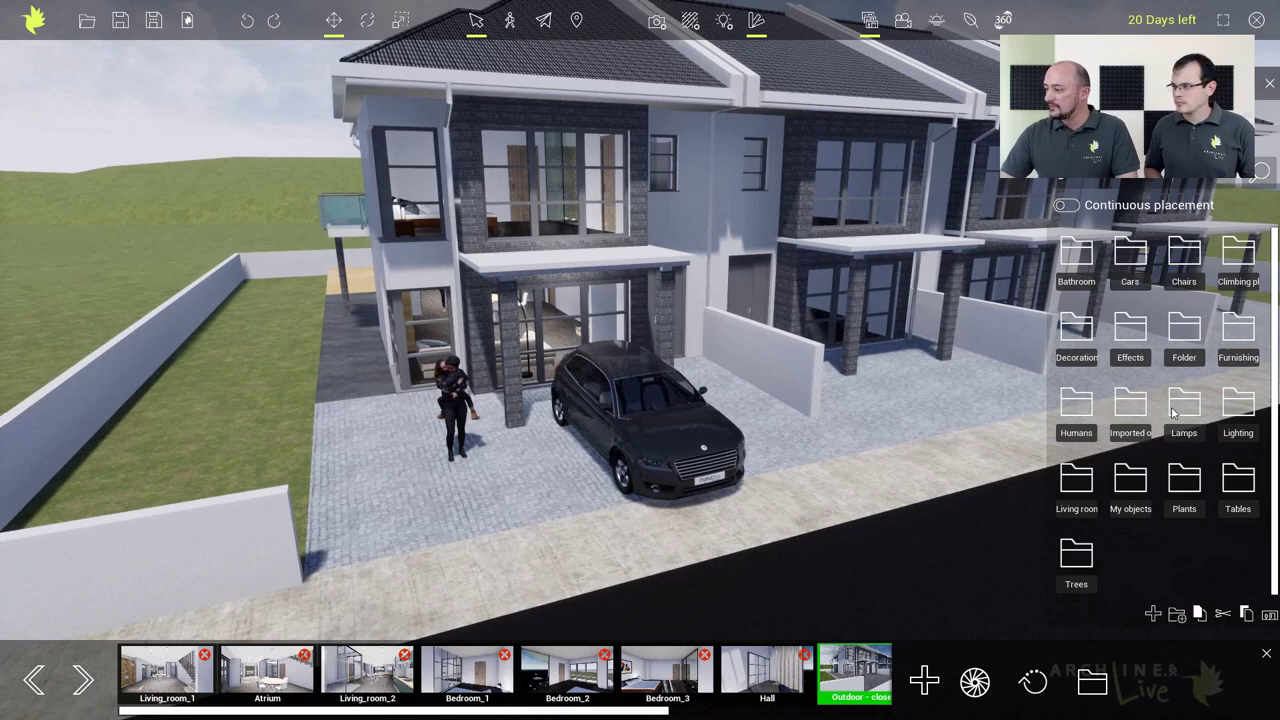
{"action": "left_click", "coordinate": [1190, 474]}
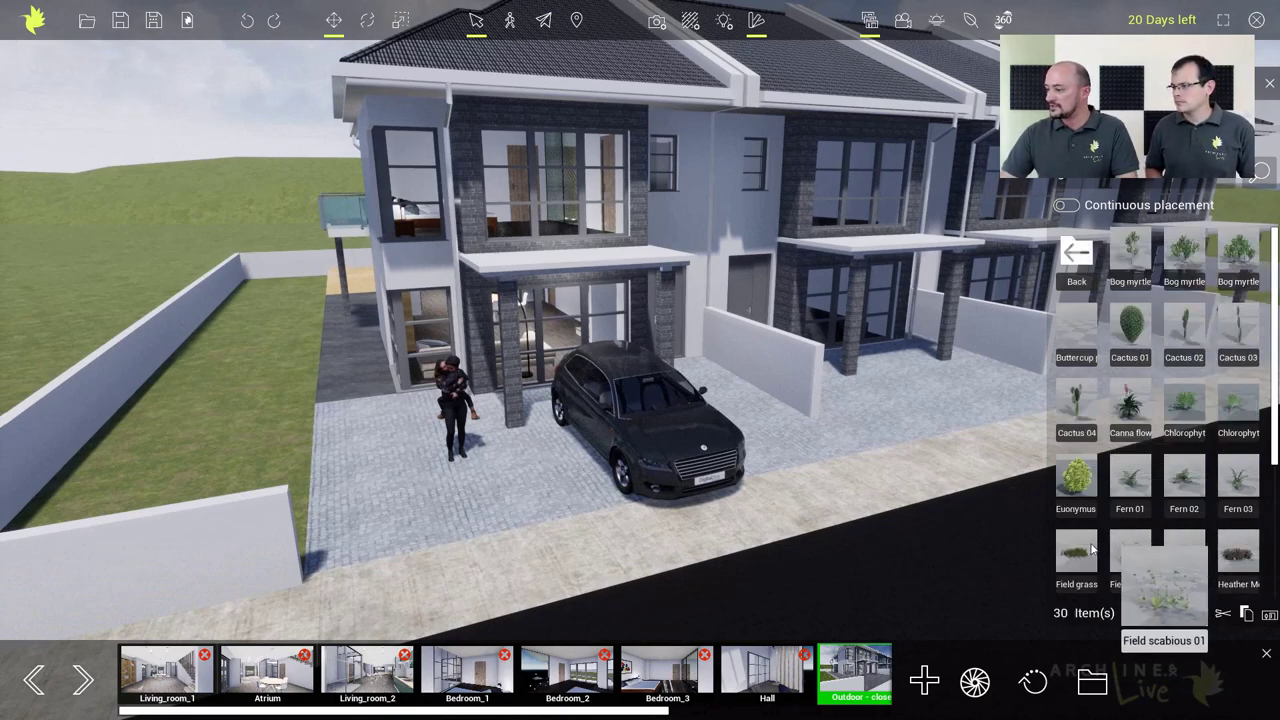
{"action": "left_click", "coordinate": [1068, 256]}
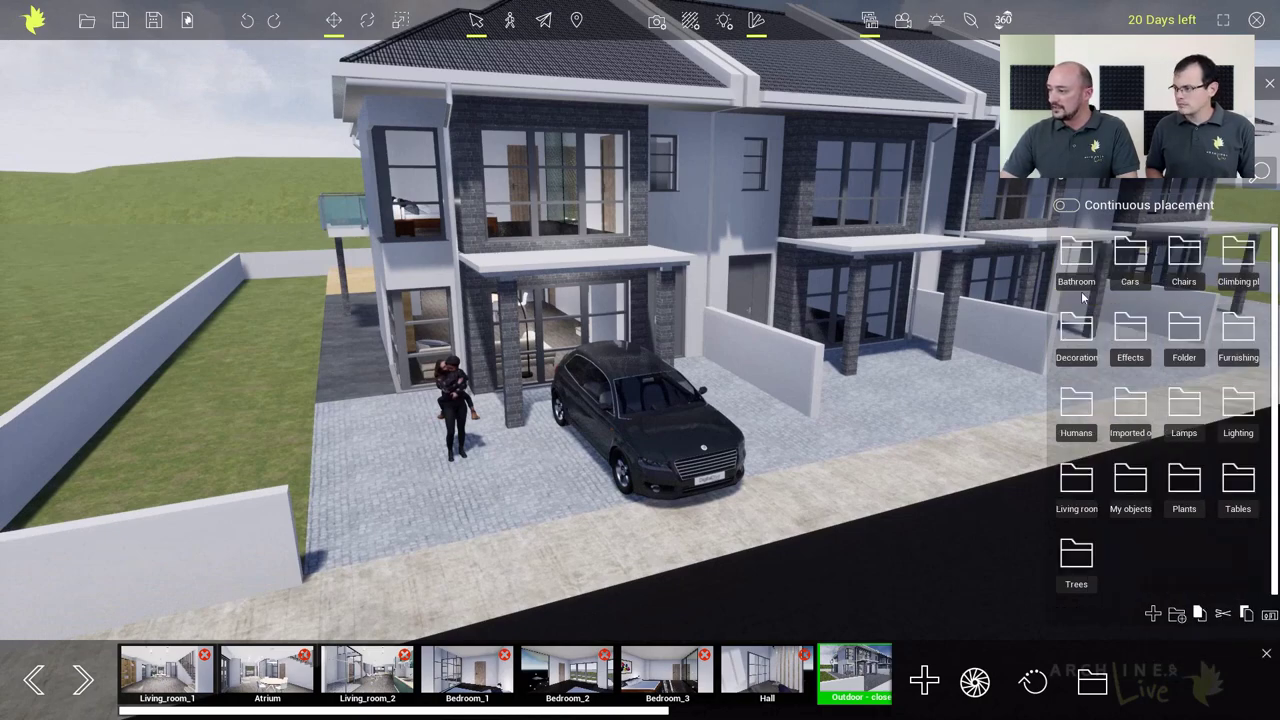
{"action": "left_click", "coordinate": [1080, 556]}
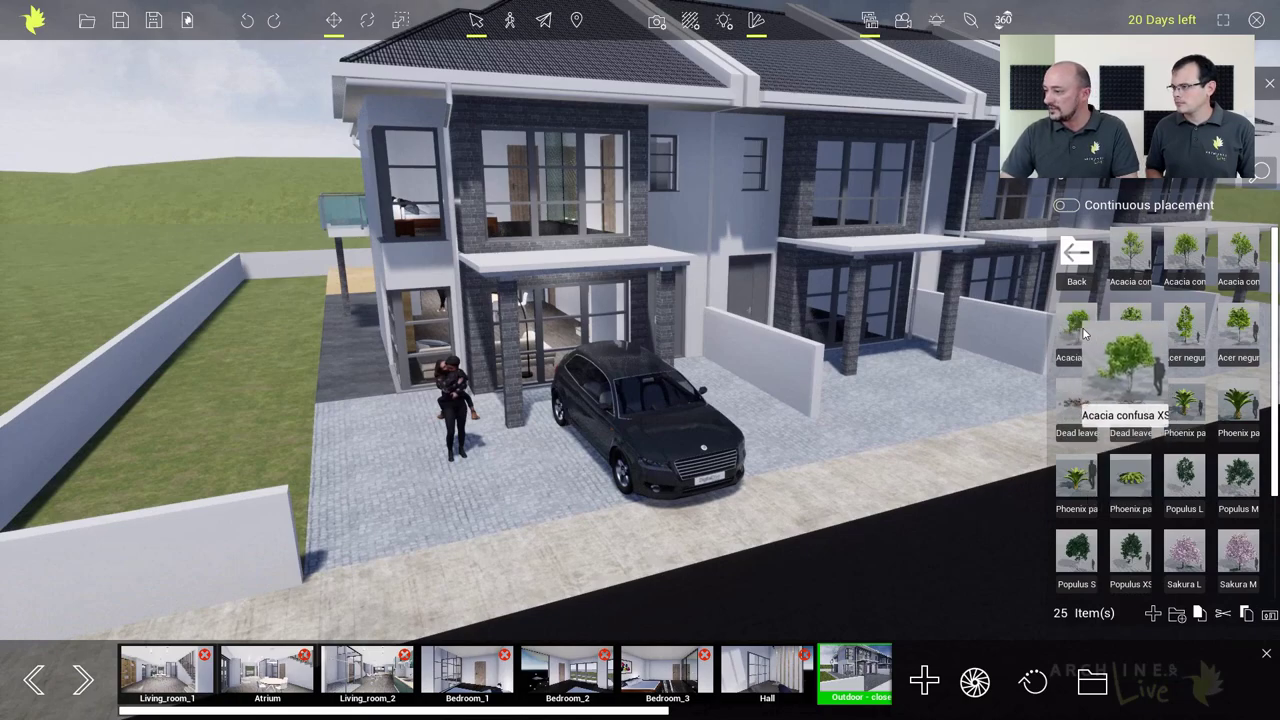
{"action": "left_click_drag", "start_coordinate": [1077, 331], "coordinate": [836, 440]}
{"action": "right_click_drag", "start_coordinate": [884, 436], "coordinate": [959, 407]}
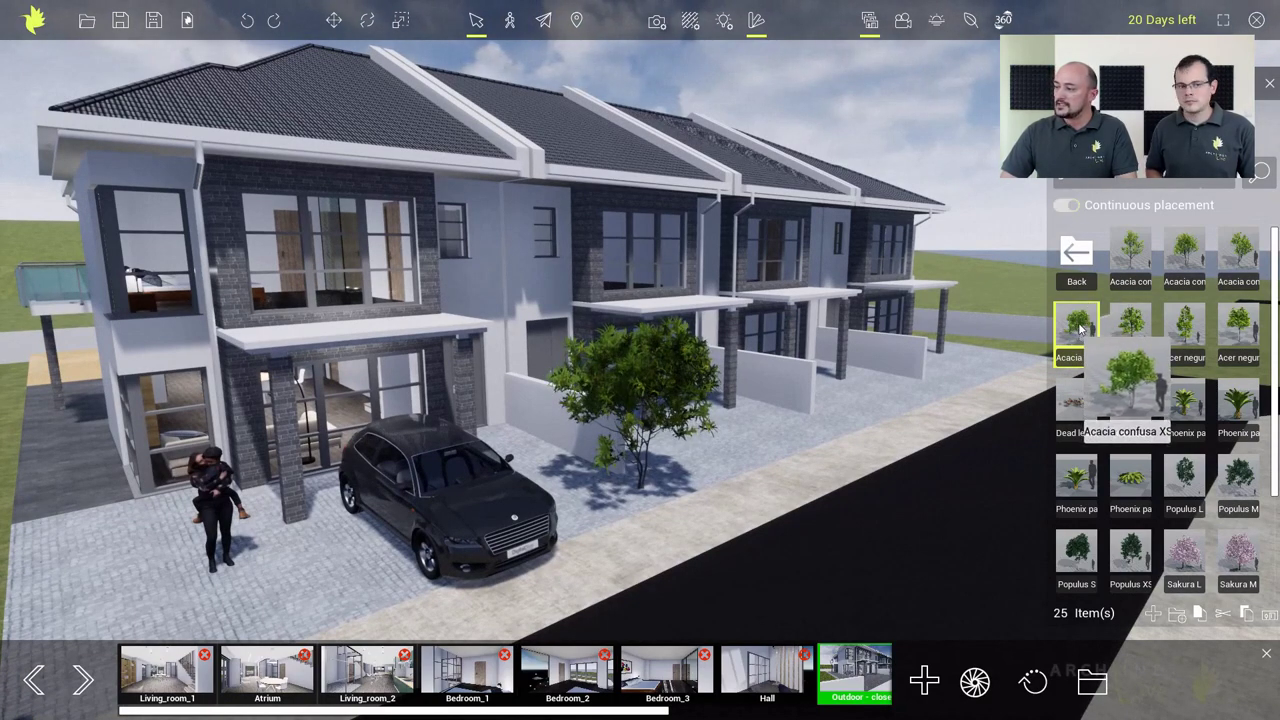
{"action": "left_click", "coordinate": [829, 424]}
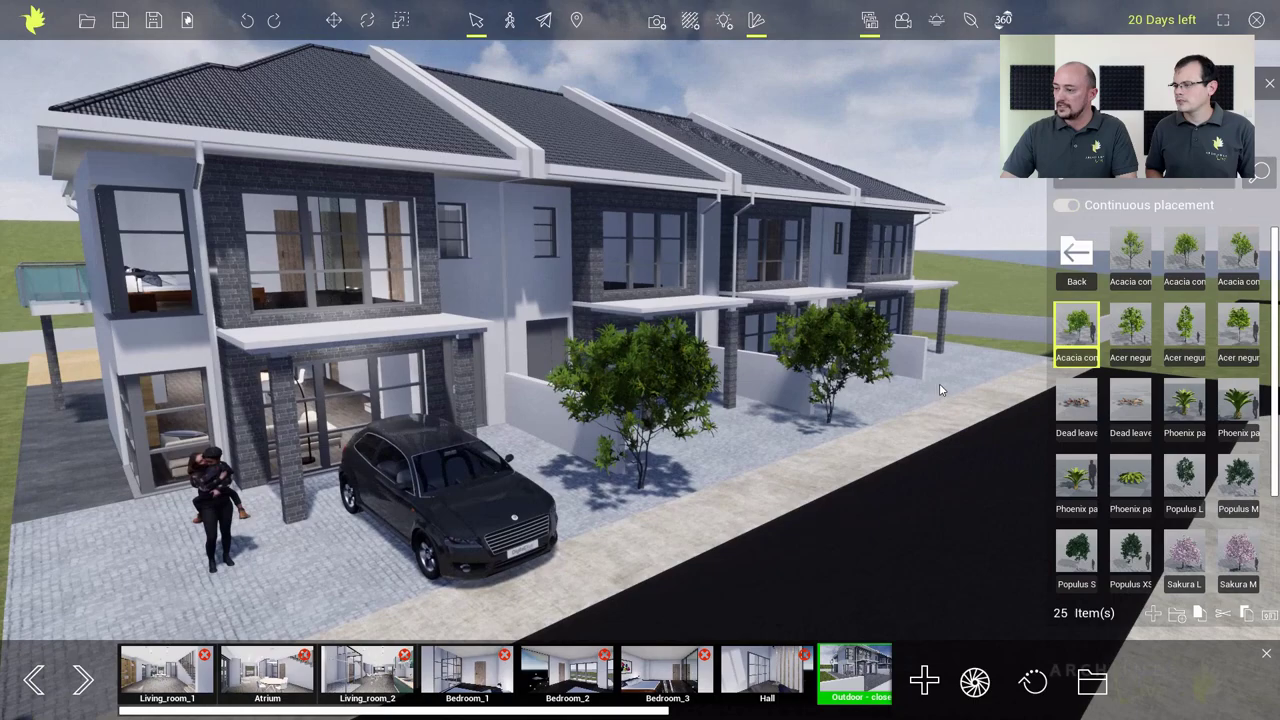
{"action": "left_click", "coordinate": [942, 389]}
{"action": "left_click", "coordinate": [1012, 353]}
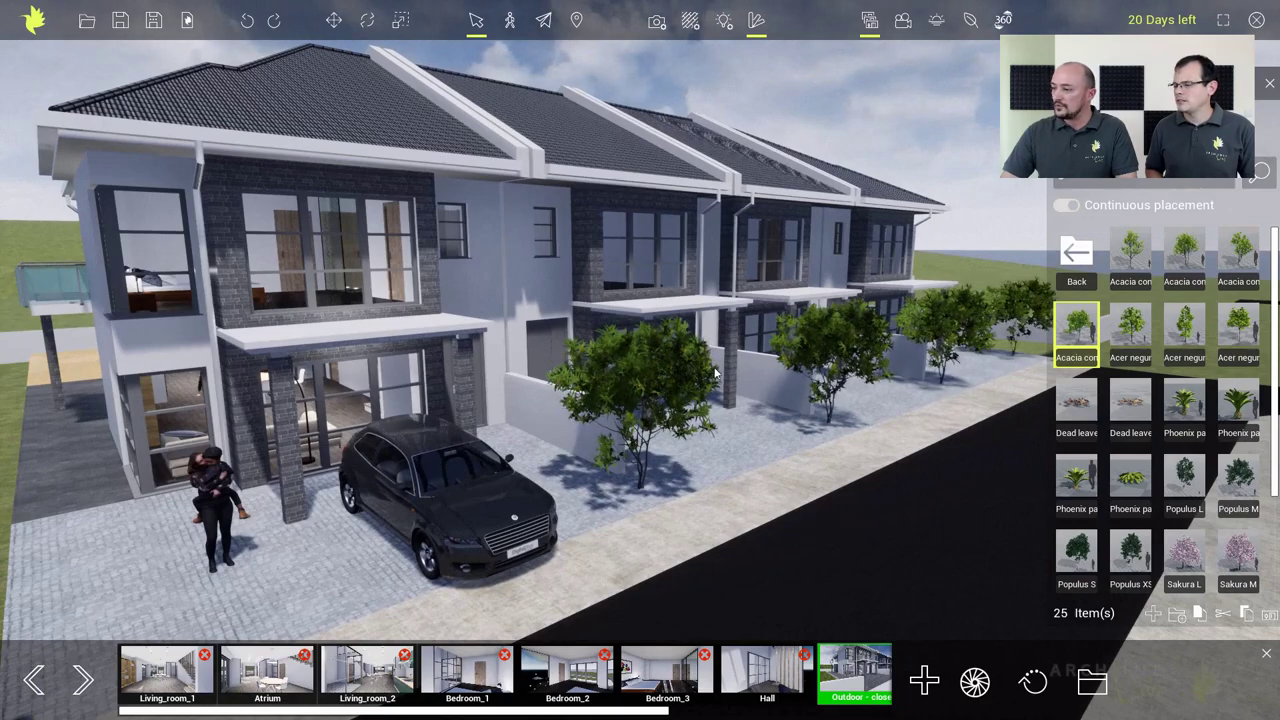
{"action": "right_click_drag", "start_coordinate": [1012, 353], "coordinate": [630, 381]}
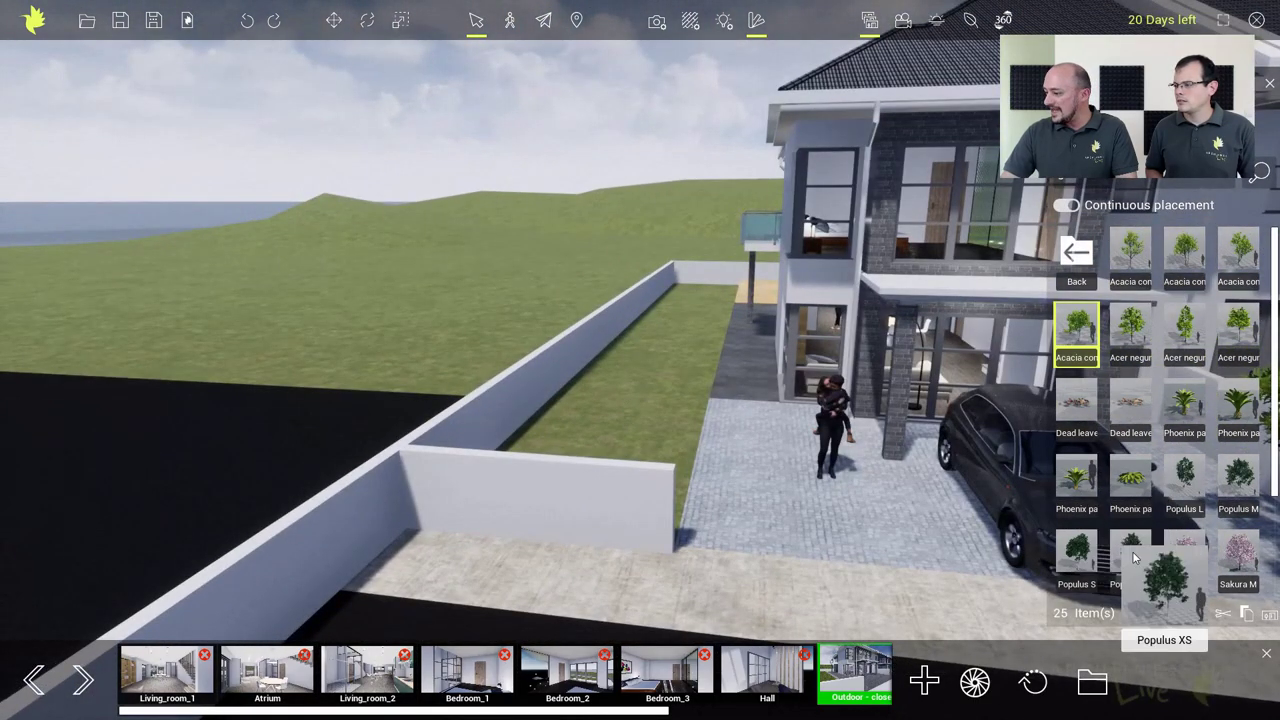
Place a pink Sakura XS tree on the lawn behind the wall and a Populus S tree to its left
{"action": "left_click", "coordinate": [1184, 556]}
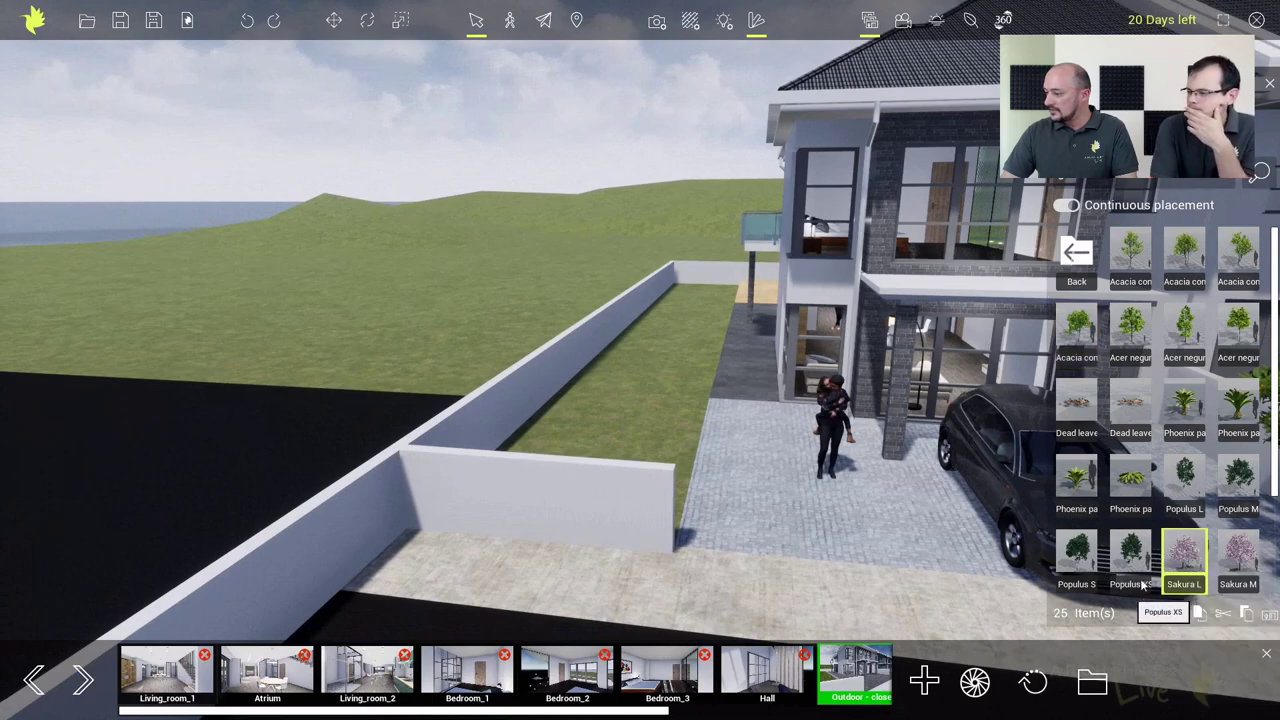
{"action": "scroll", "coordinate": [1150, 580], "scroll_direction": "down", "scroll_amount": 2}
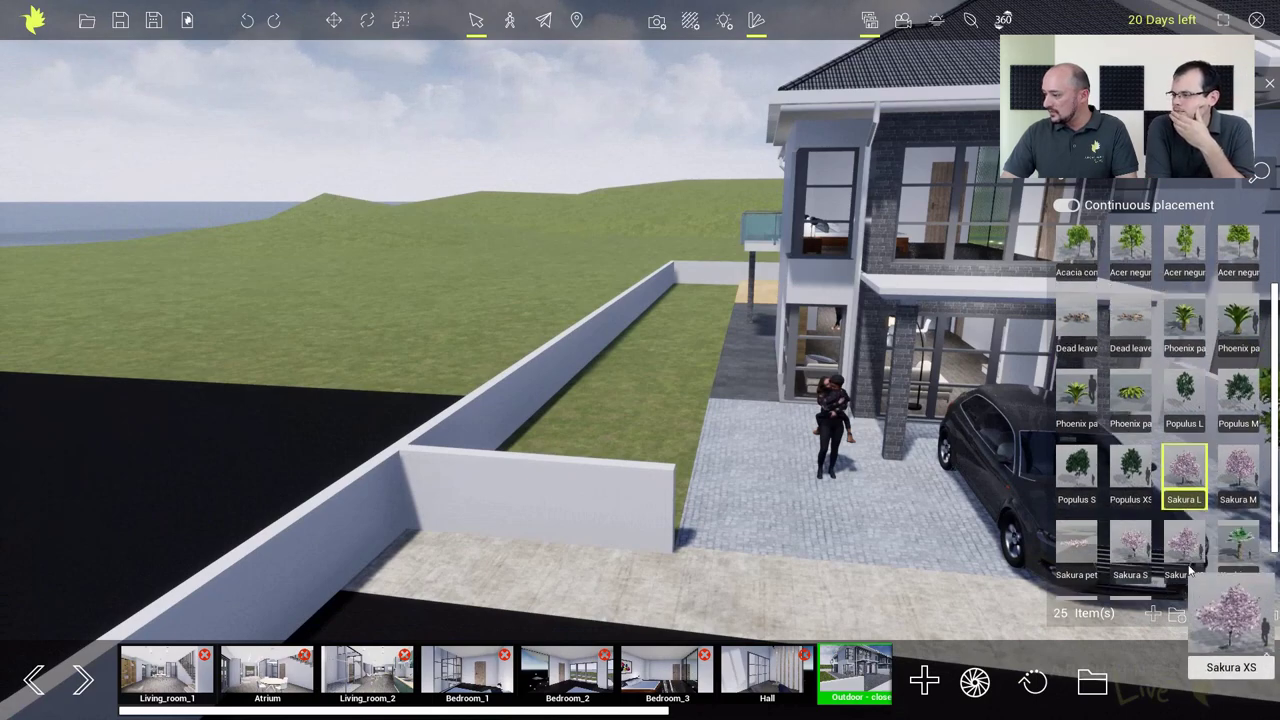
{"action": "left_click", "coordinate": [1190, 560]}
{"action": "left_click", "coordinate": [555, 445]}
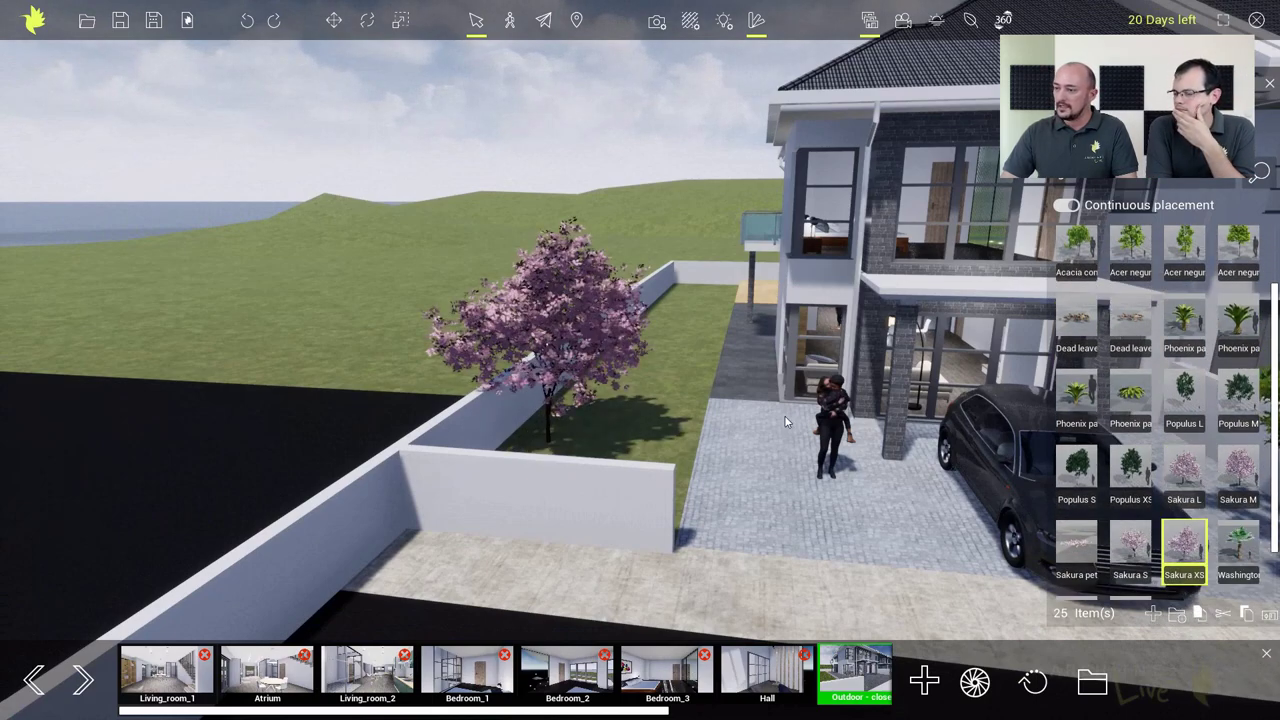
{"action": "left_click", "coordinate": [1077, 470]}
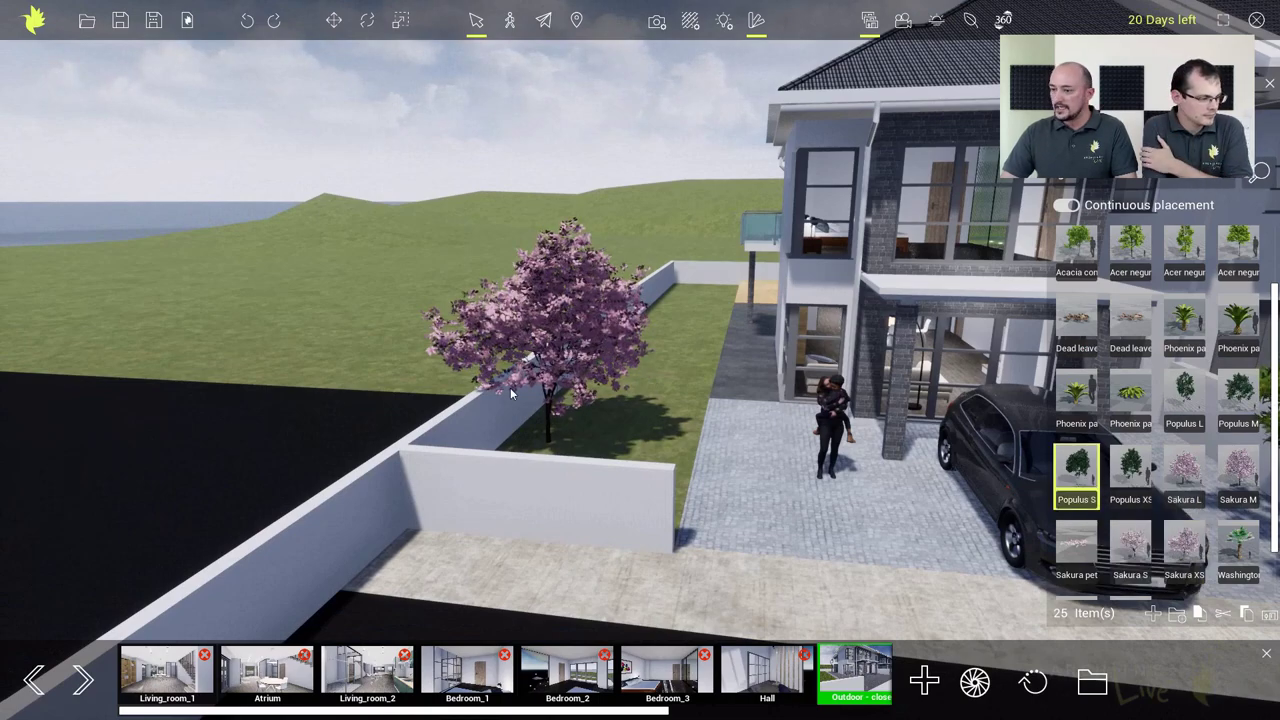
{"action": "left_click", "coordinate": [396, 381]}
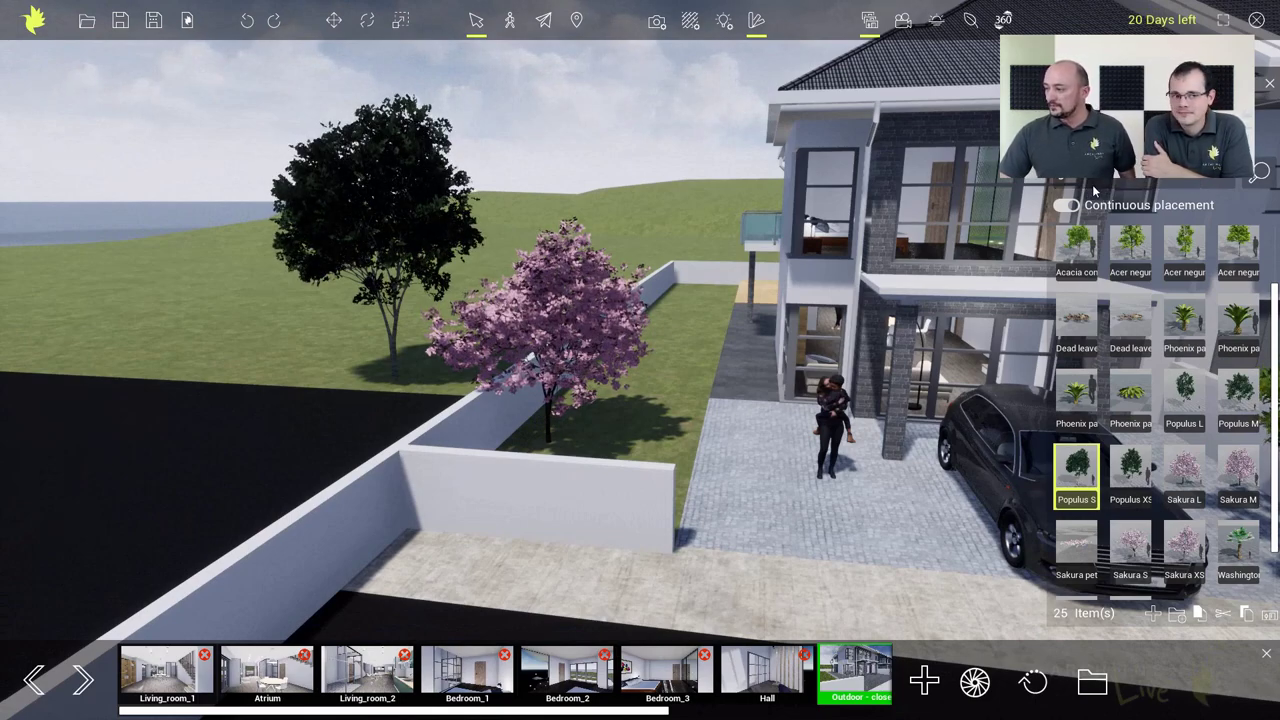
Scatter Dead leaves piles on the paving by the wall, then activate the Foliage brush
{"action": "left_click", "coordinate": [1077, 320]}
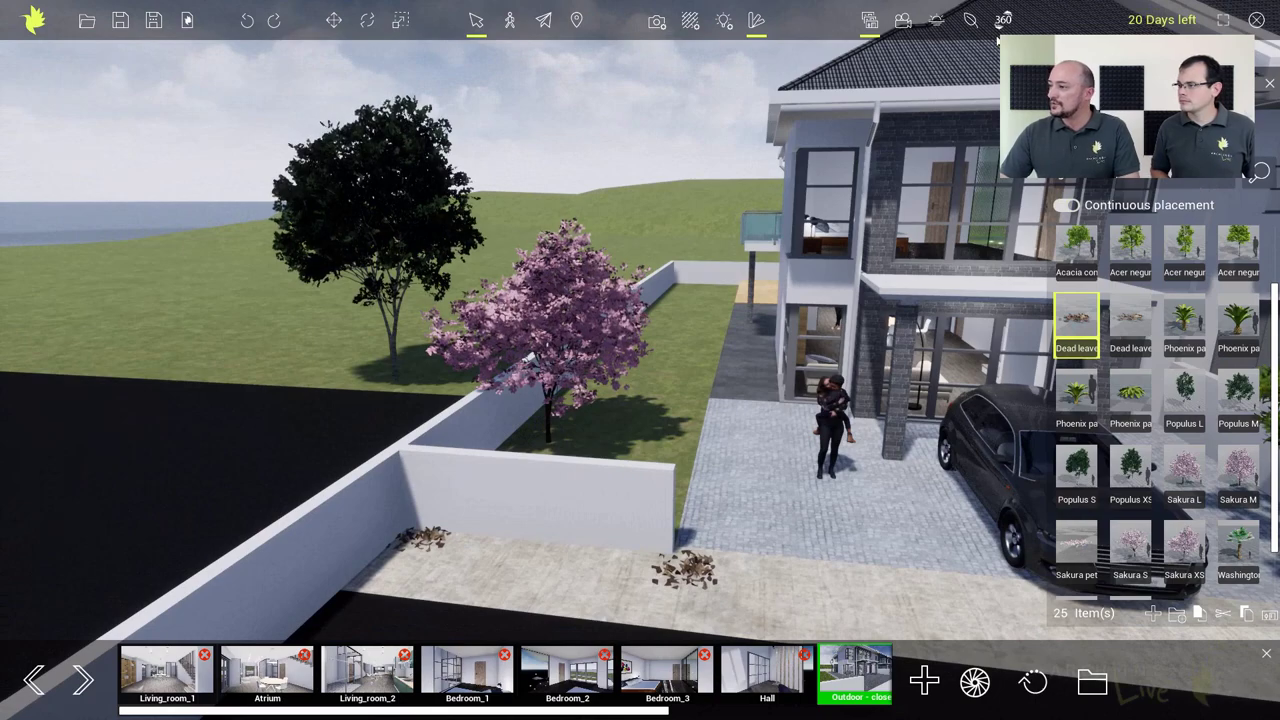
{"action": "left_click", "coordinate": [970, 20]}
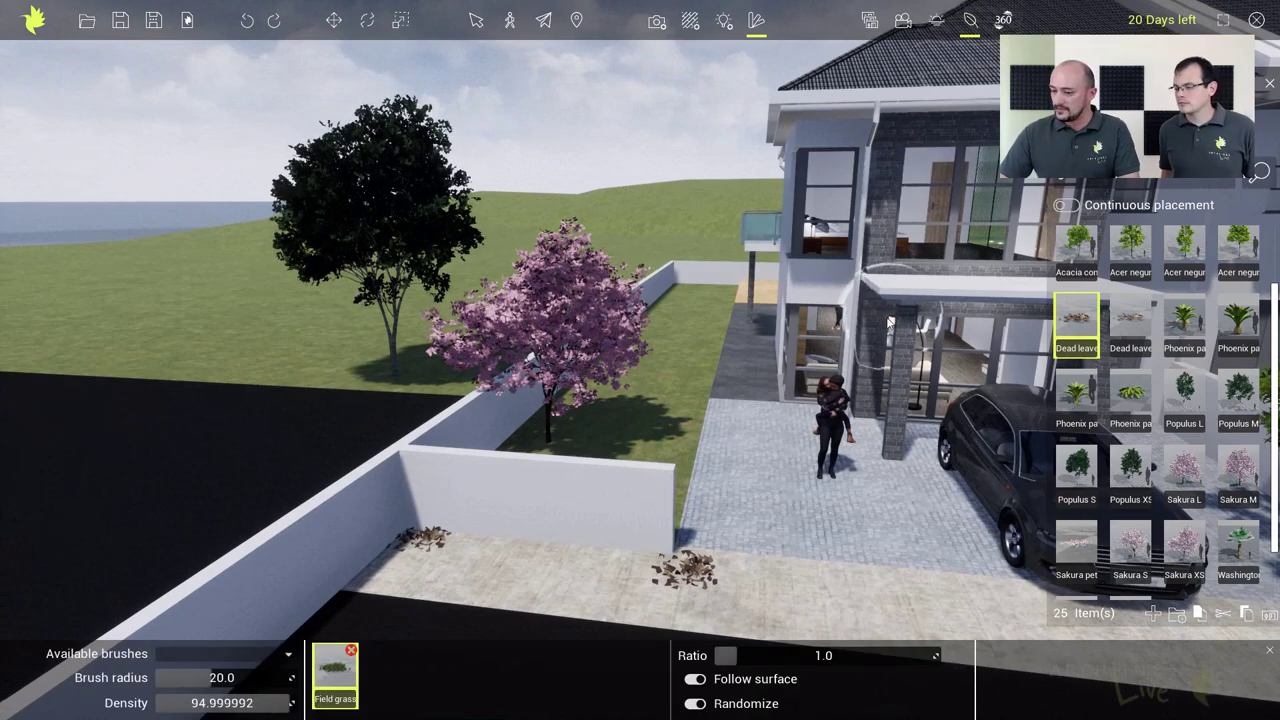
Pick the Grass field set from the Available brushes list after trying Bushes and Trees
{"action": "left_click", "coordinate": [278, 656]}
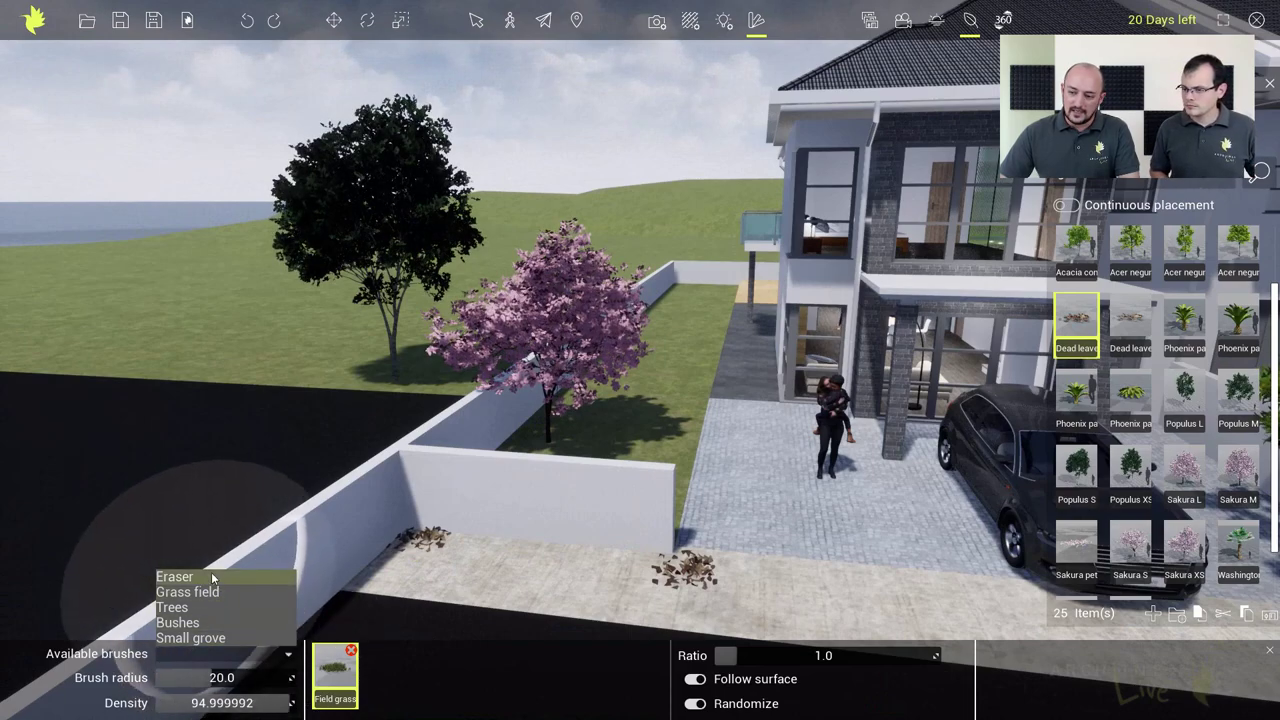
{"action": "left_click", "coordinate": [198, 622]}
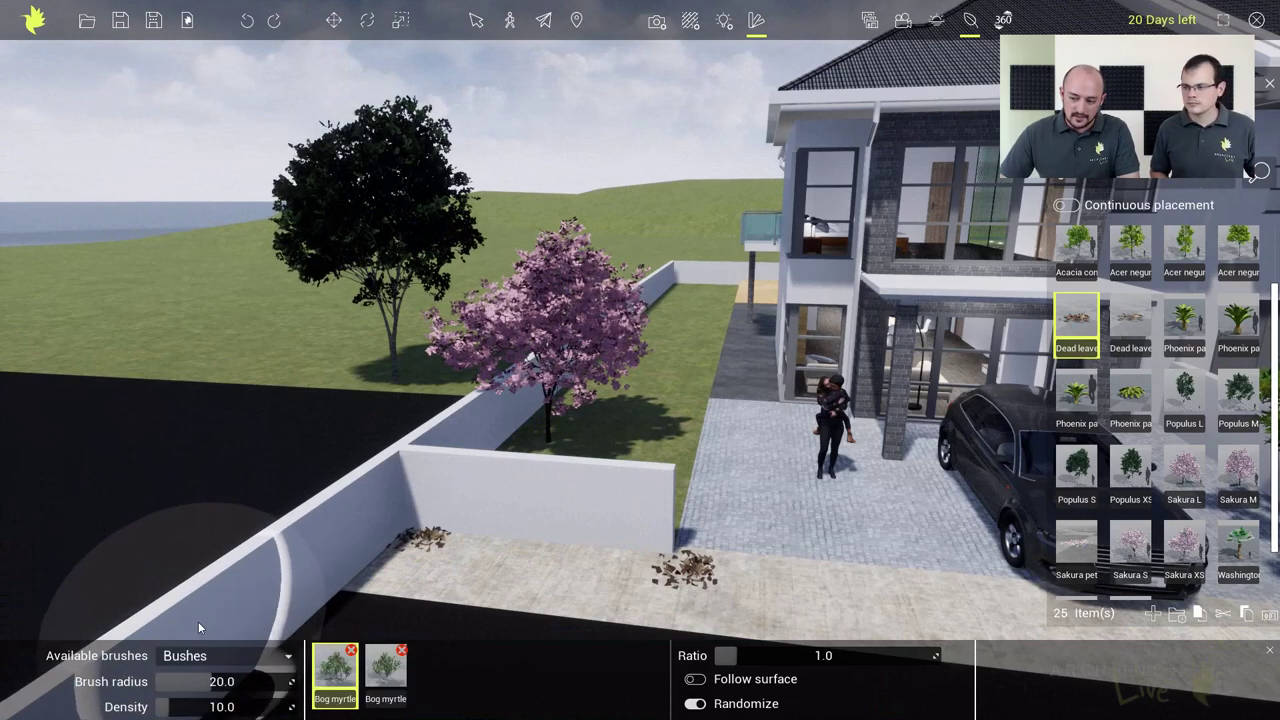
{"action": "left_click", "coordinate": [257, 655]}
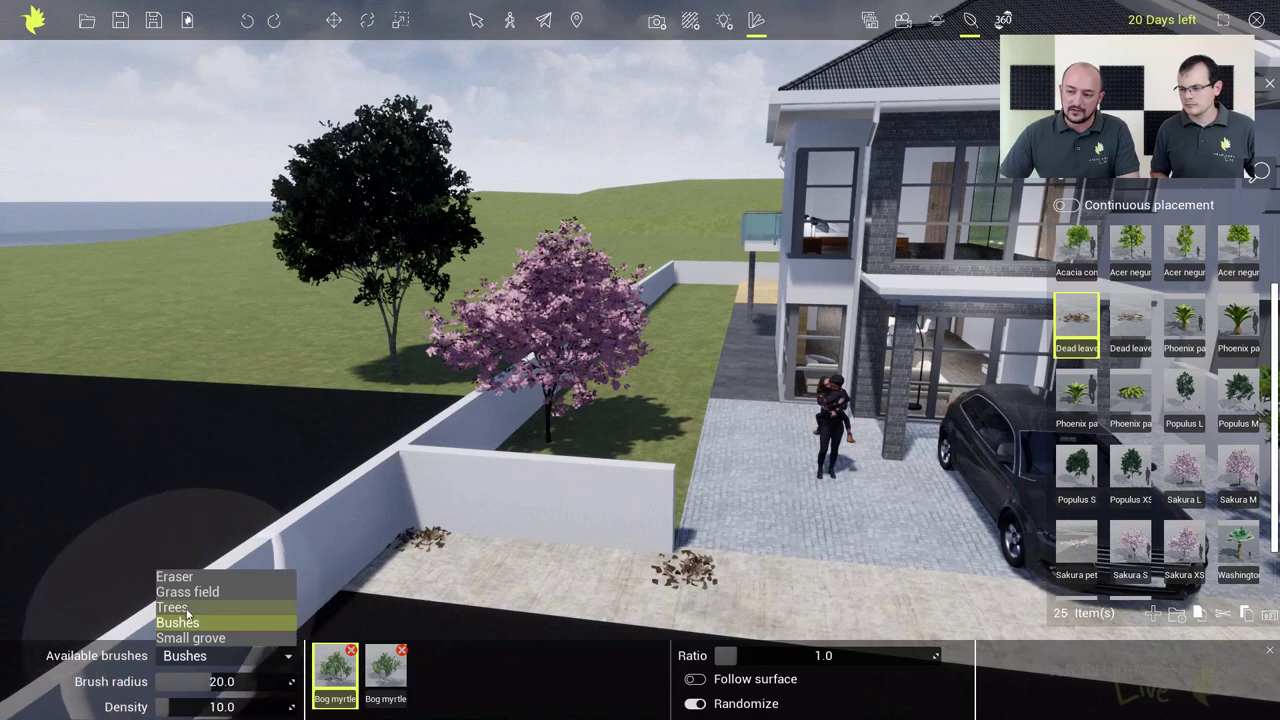
{"action": "left_click", "coordinate": [190, 607]}
{"action": "left_click", "coordinate": [212, 653]}
{"action": "left_click", "coordinate": [190, 592]}
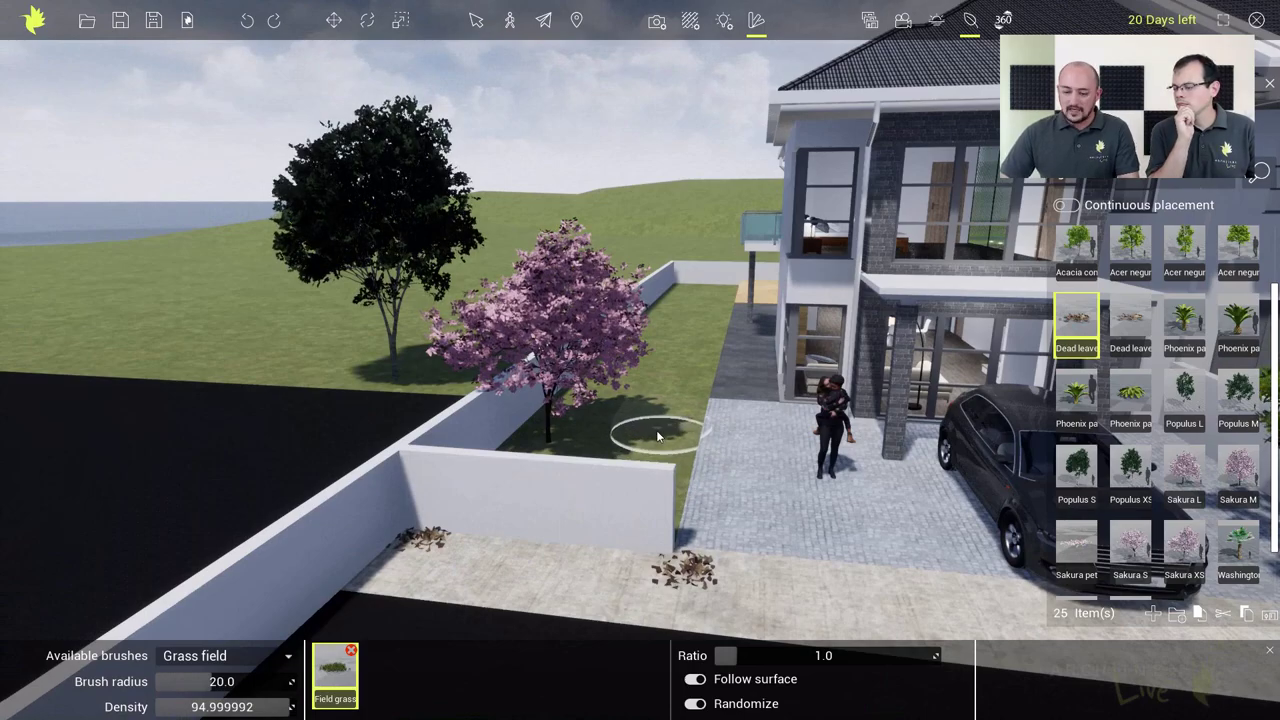
Paint two patches of field grass along the lawn beside the low wall
{"action": "right_click_drag", "start_coordinate": [643, 428], "coordinate": [497, 480]}
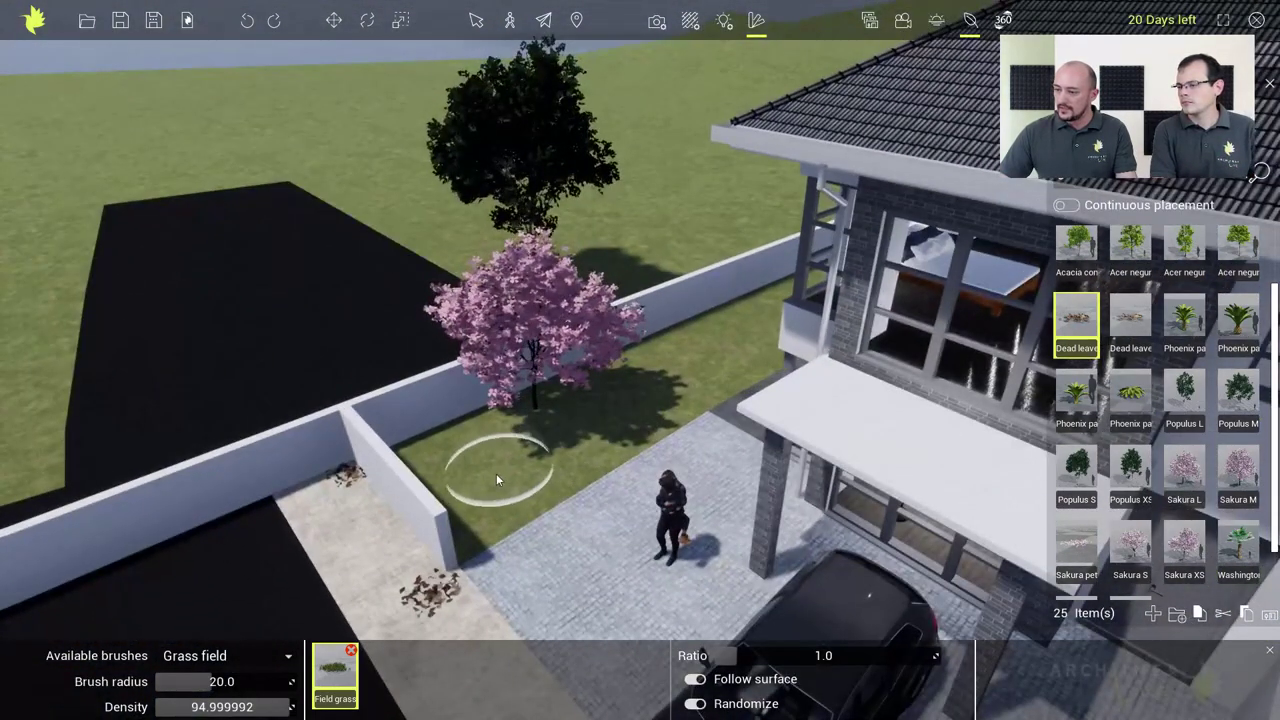
{"action": "mouse_move", "coordinate": [490, 499]}
{"action": "left_mouse_down"}
{"action": "mouse_move", "coordinate": [611, 455]}
{"action": "mouse_move", "coordinate": [751, 370]}
{"action": "mouse_move", "coordinate": [737, 352]}
{"action": "mouse_move", "coordinate": [649, 381]}
{"action": "mouse_move", "coordinate": [702, 338]}
{"action": "mouse_move", "coordinate": [531, 422]}
{"action": "left_mouse_up"}
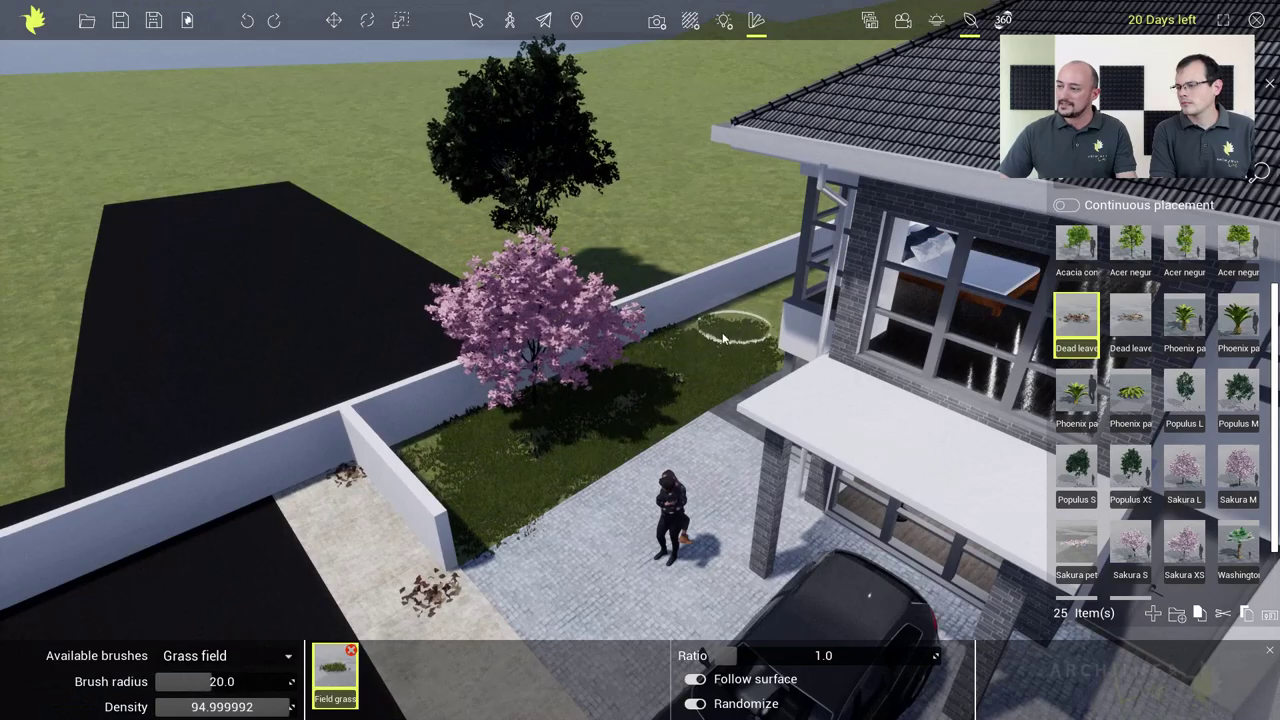
{"action": "scroll", "coordinate": [635, 414], "scroll_direction": "up", "scroll_amount": 3}
{"action": "scroll", "coordinate": [633, 425], "scroll_direction": "up", "scroll_amount": 3}
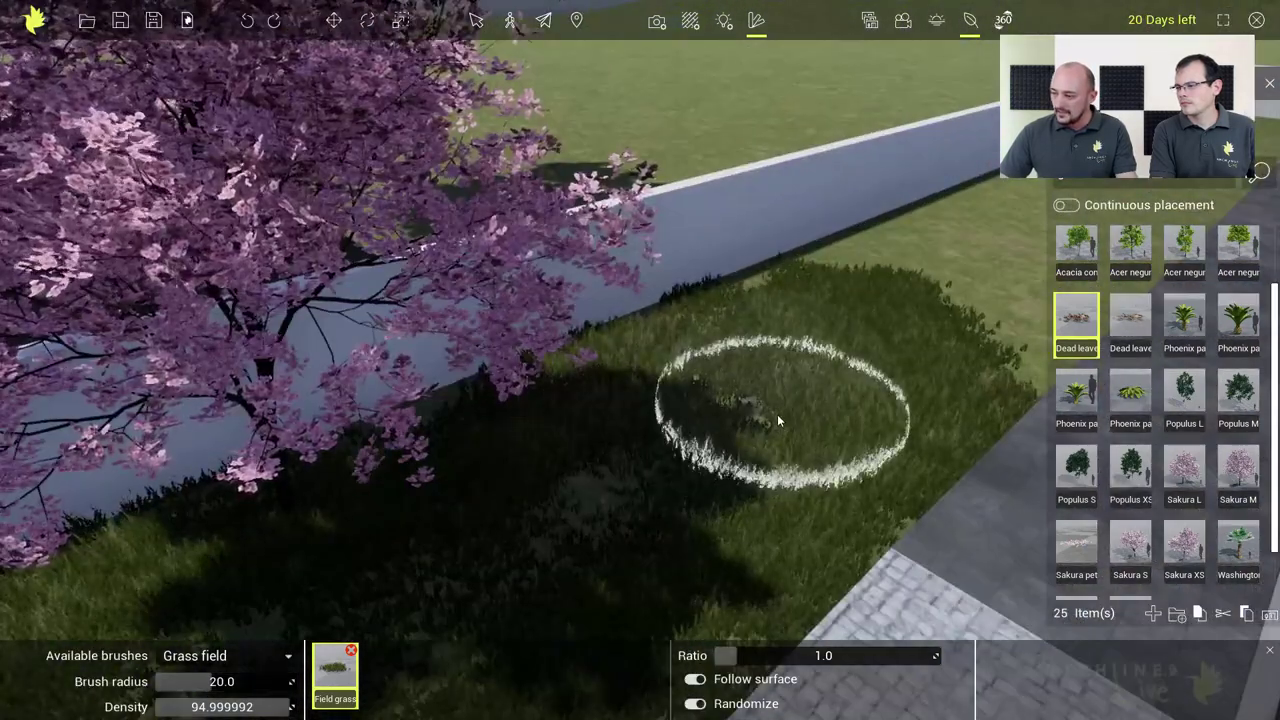
{"action": "scroll", "coordinate": [739, 400], "scroll_direction": "down", "scroll_amount": 3}
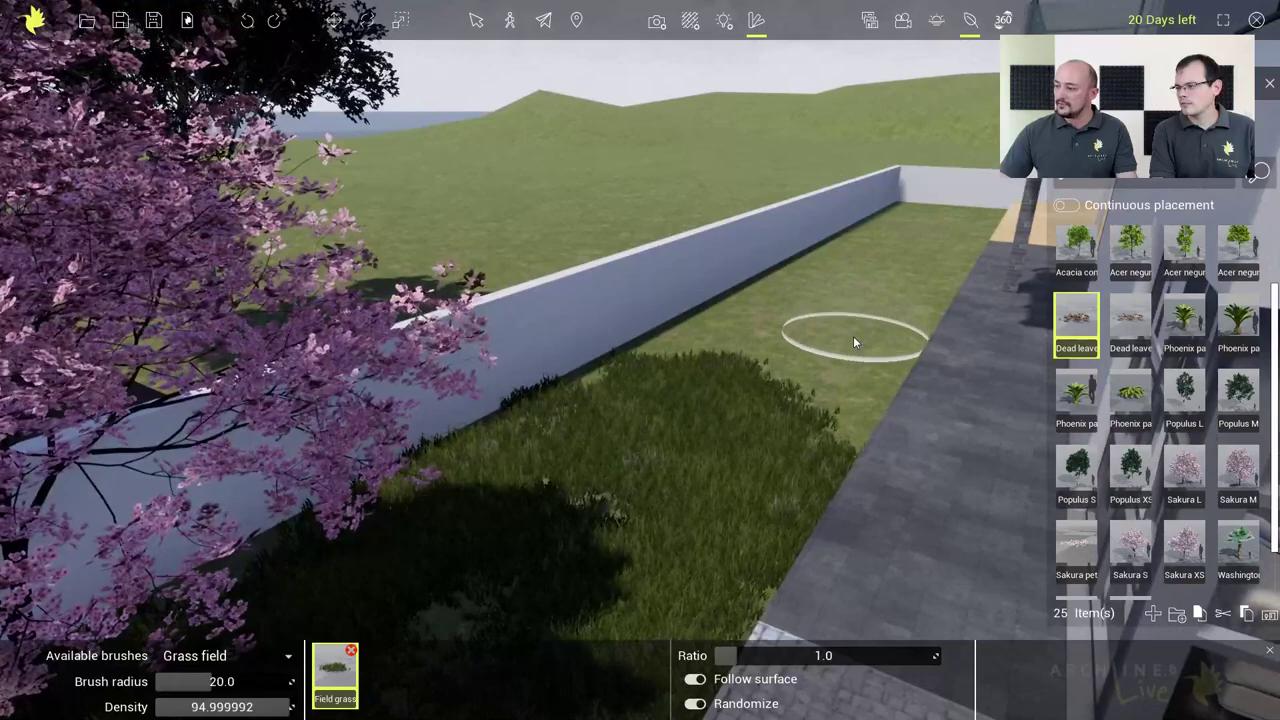
{"action": "mouse_move", "coordinate": [851, 343]}
{"action": "left_mouse_down"}
{"action": "mouse_move", "coordinate": [792, 447]}
{"action": "mouse_move", "coordinate": [747, 372]}
{"action": "mouse_move", "coordinate": [791, 313]}
{"action": "mouse_move", "coordinate": [619, 381]}
{"action": "mouse_move", "coordinate": [815, 296]}
{"action": "mouse_move", "coordinate": [907, 237]}
{"action": "mouse_move", "coordinate": [927, 241]}
{"action": "mouse_move", "coordinate": [933, 270]}
{"action": "mouse_move", "coordinate": [790, 408]}
{"action": "left_mouse_up"}
Set the brush radius to 50 and carpet the large lawn by the terraced houses with grass
{"action": "right_click_drag", "start_coordinate": [790, 408], "coordinate": [795, 287]}
{"action": "mouse_move", "coordinate": [618, 576]}
{"action": "right_mouse_down"}
{"action": "mouse_move", "coordinate": [806, 582]}
{"action": "mouse_move", "coordinate": [766, 573]}
{"action": "mouse_move", "coordinate": [737, 540]}
{"action": "mouse_move", "coordinate": [703, 562]}
{"action": "right_mouse_up"}
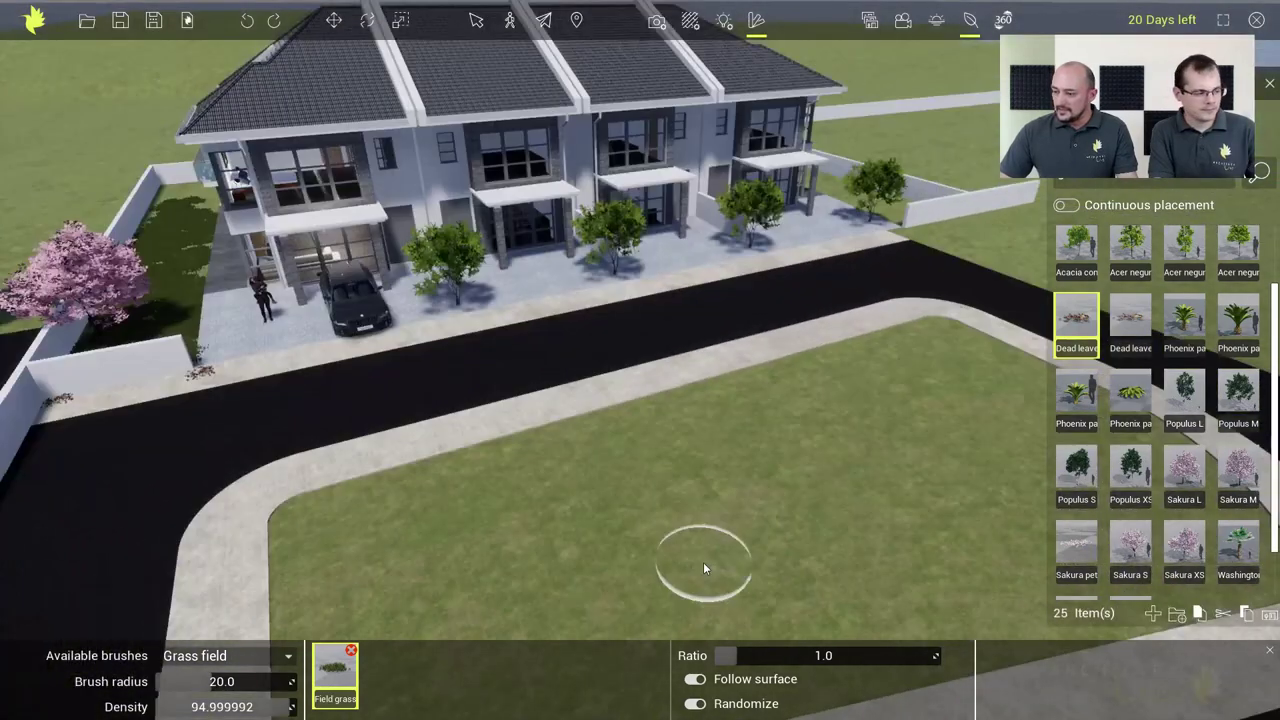
{"action": "left_click_drag", "start_coordinate": [210, 681], "coordinate": [290, 681]}
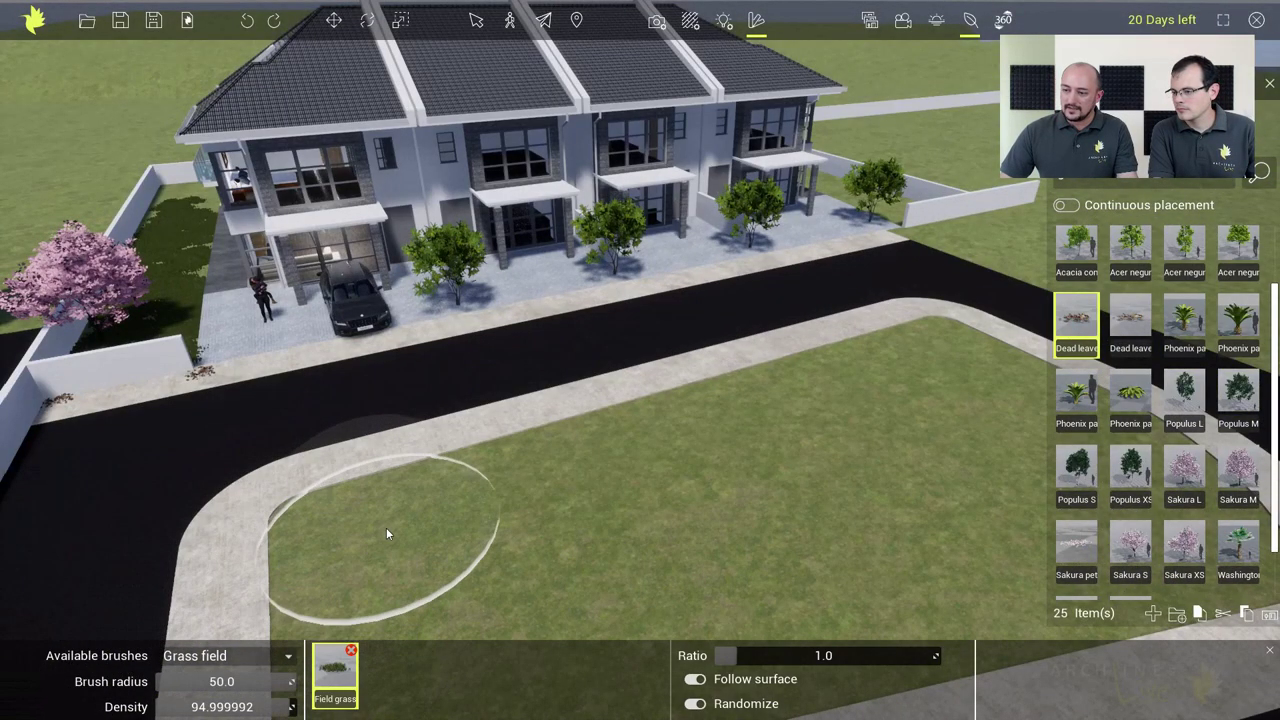
{"action": "mouse_move", "coordinate": [386, 527]}
{"action": "left_mouse_down"}
{"action": "mouse_move", "coordinate": [946, 351]}
{"action": "mouse_move", "coordinate": [998, 384]}
{"action": "mouse_move", "coordinate": [860, 500]}
{"action": "mouse_move", "coordinate": [363, 614]}
{"action": "mouse_move", "coordinate": [439, 586]}
{"action": "left_mouse_up"}
{"action": "key", "text": "s"}
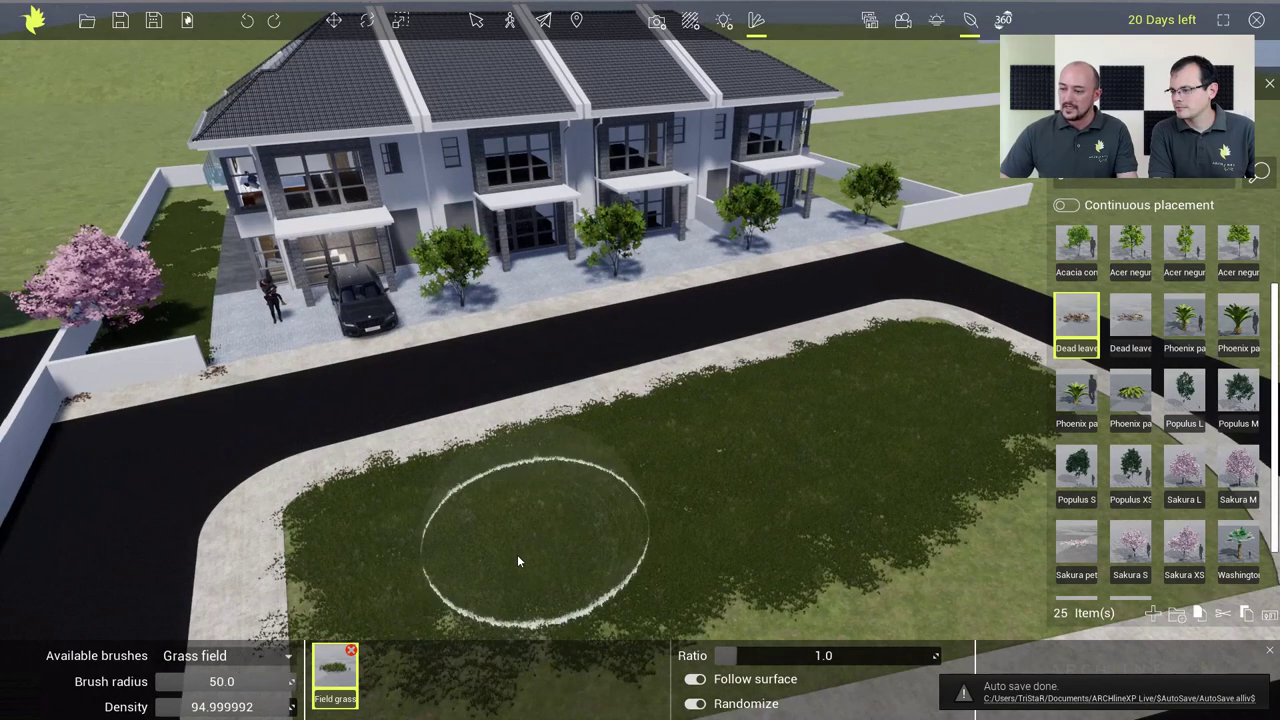
{"action": "mouse_move", "coordinate": [470, 578]}
{"action": "left_mouse_down"}
{"action": "mouse_move", "coordinate": [908, 490]}
{"action": "mouse_move", "coordinate": [958, 416]}
{"action": "mouse_move", "coordinate": [814, 488]}
{"action": "left_mouse_up"}
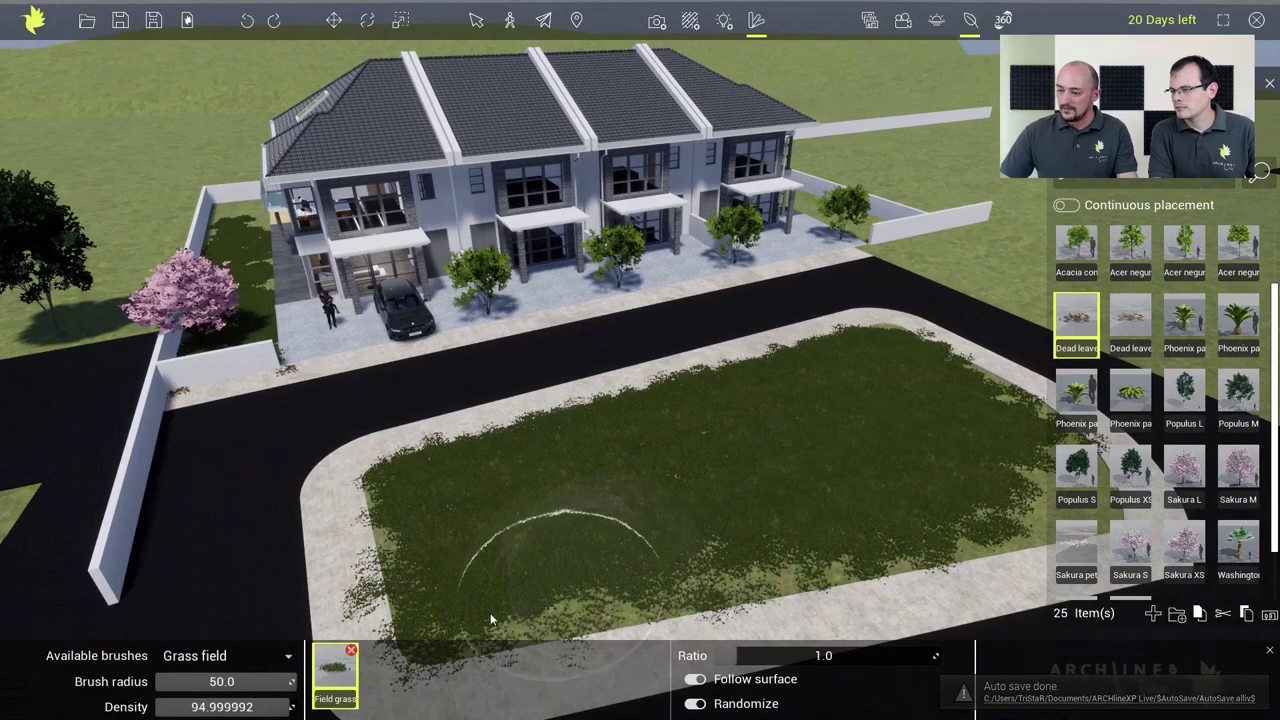
Shrink the brush radius to 28 and paint Bog myrtle bushes across the grassy lawn
{"action": "left_click", "coordinate": [250, 656]}
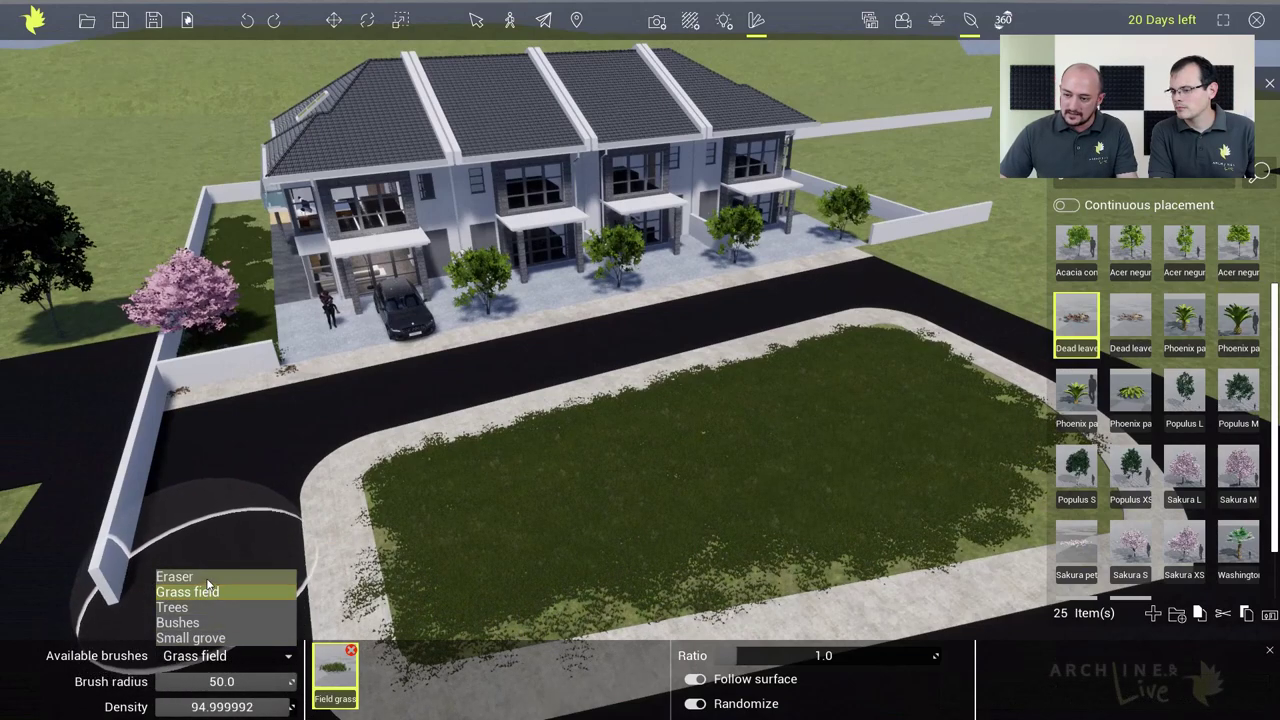
{"action": "left_click", "coordinate": [200, 577]}
{"action": "left_click_drag", "start_coordinate": [258, 675], "coordinate": [232, 676]}
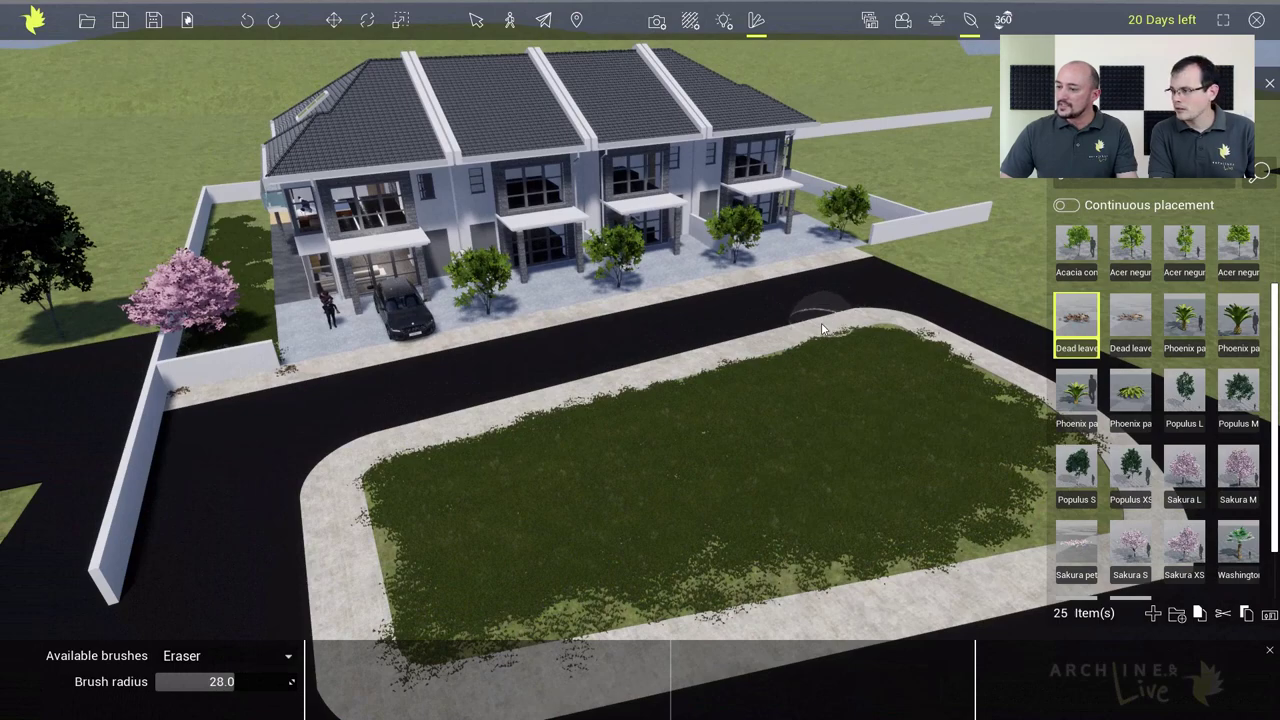
{"action": "left_click", "coordinate": [225, 656]}
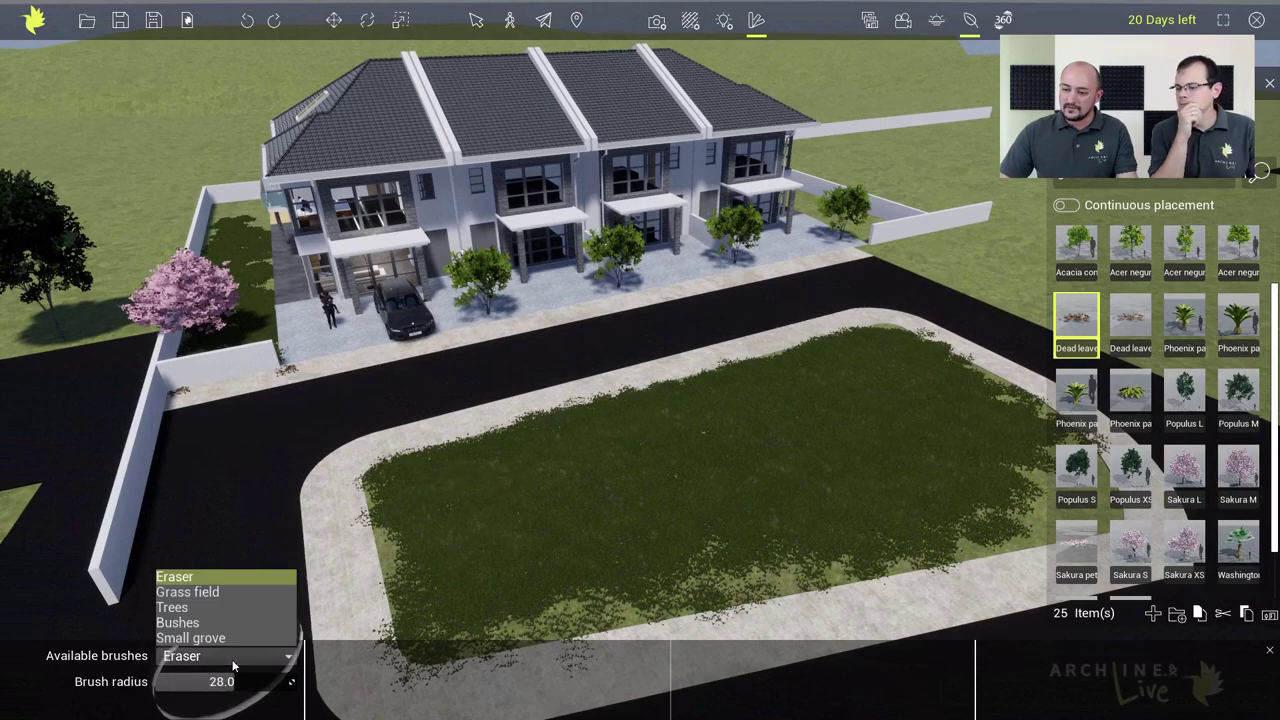
{"action": "left_click", "coordinate": [199, 622]}
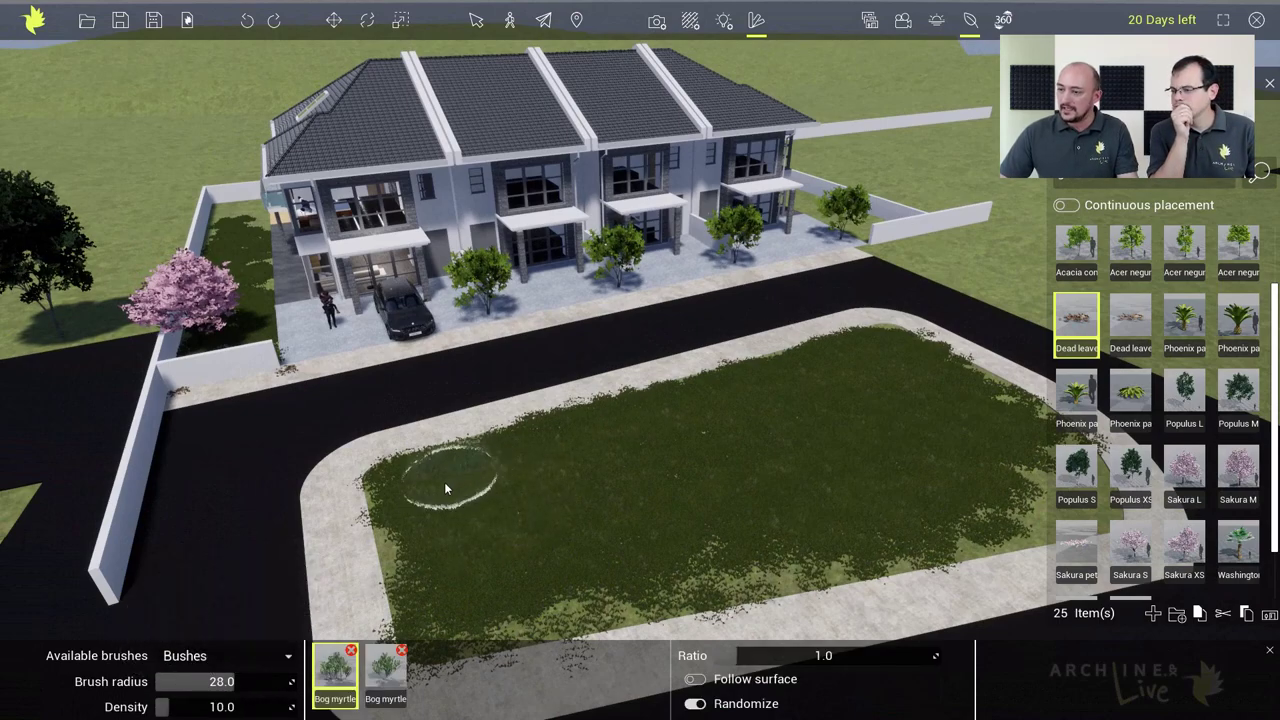
{"action": "left_click_drag", "start_coordinate": [428, 506], "coordinate": [620, 436]}
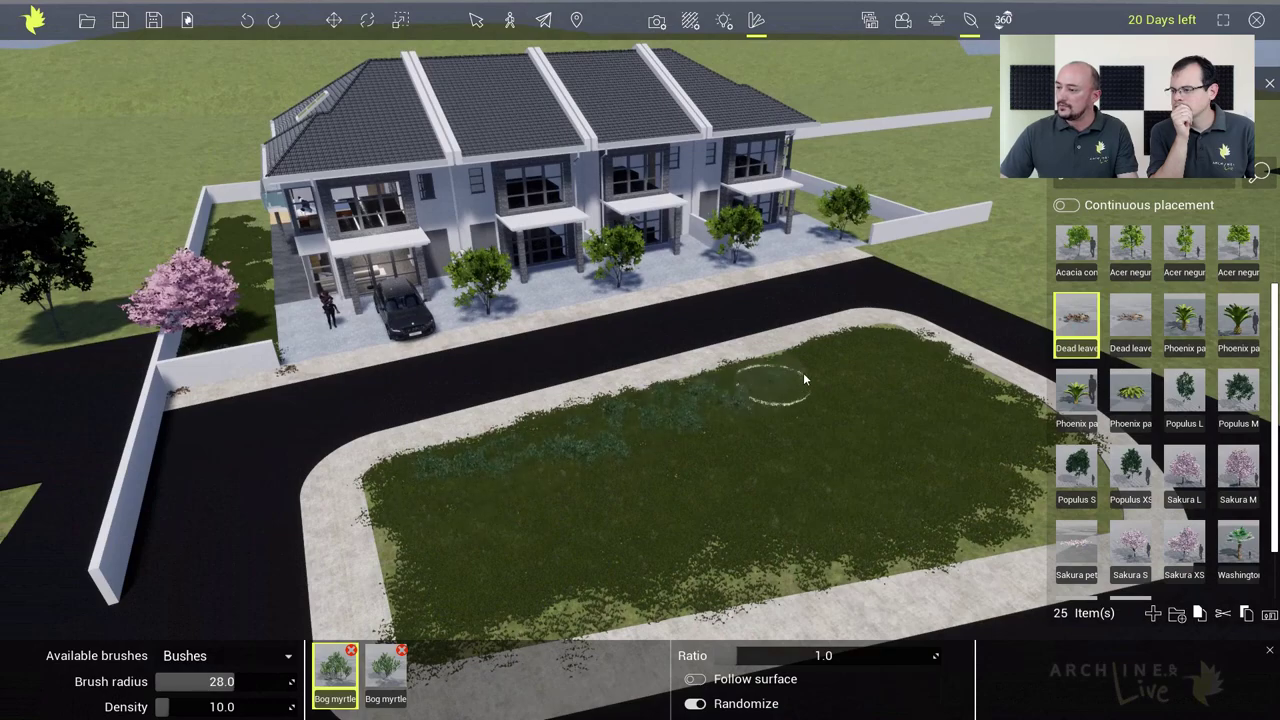
{"action": "scroll", "coordinate": [715, 428], "scroll_direction": "up", "scroll_amount": 5}
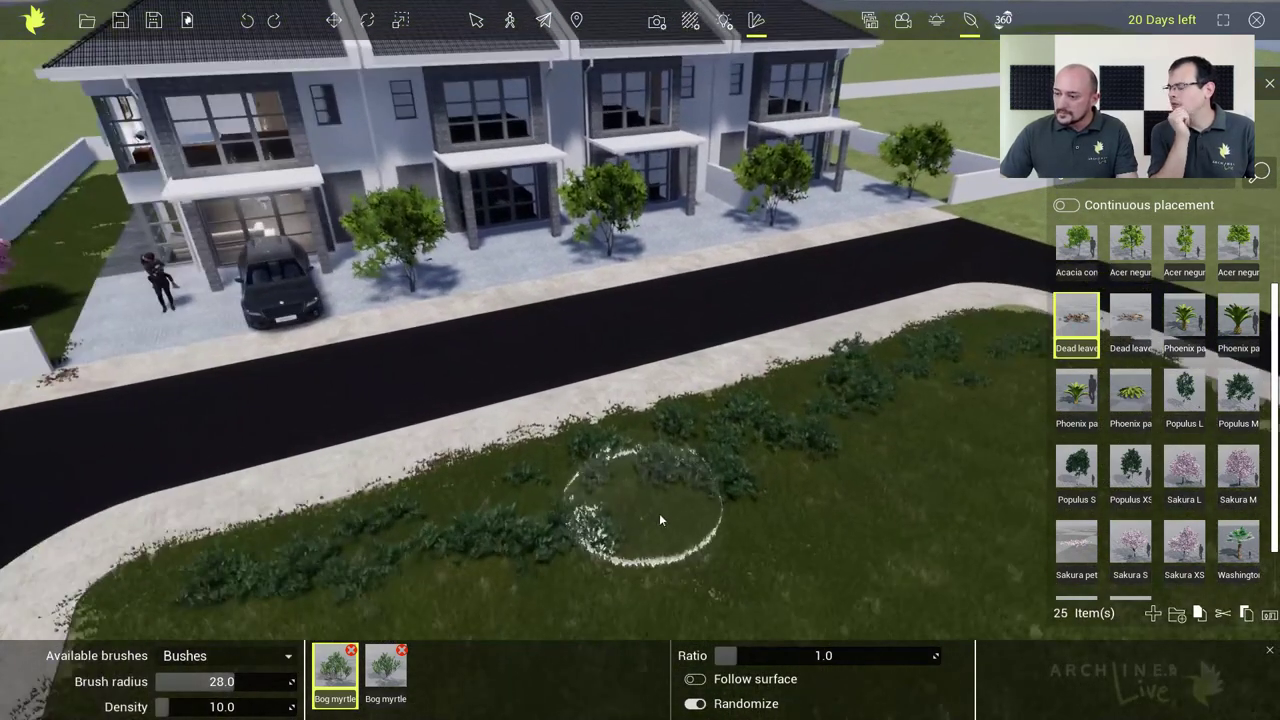
{"action": "mouse_move", "coordinate": [672, 542]}
{"action": "right_mouse_down"}
{"action": "mouse_move", "coordinate": [627, 473]}
{"action": "mouse_move", "coordinate": [512, 392]}
{"action": "right_mouse_up"}
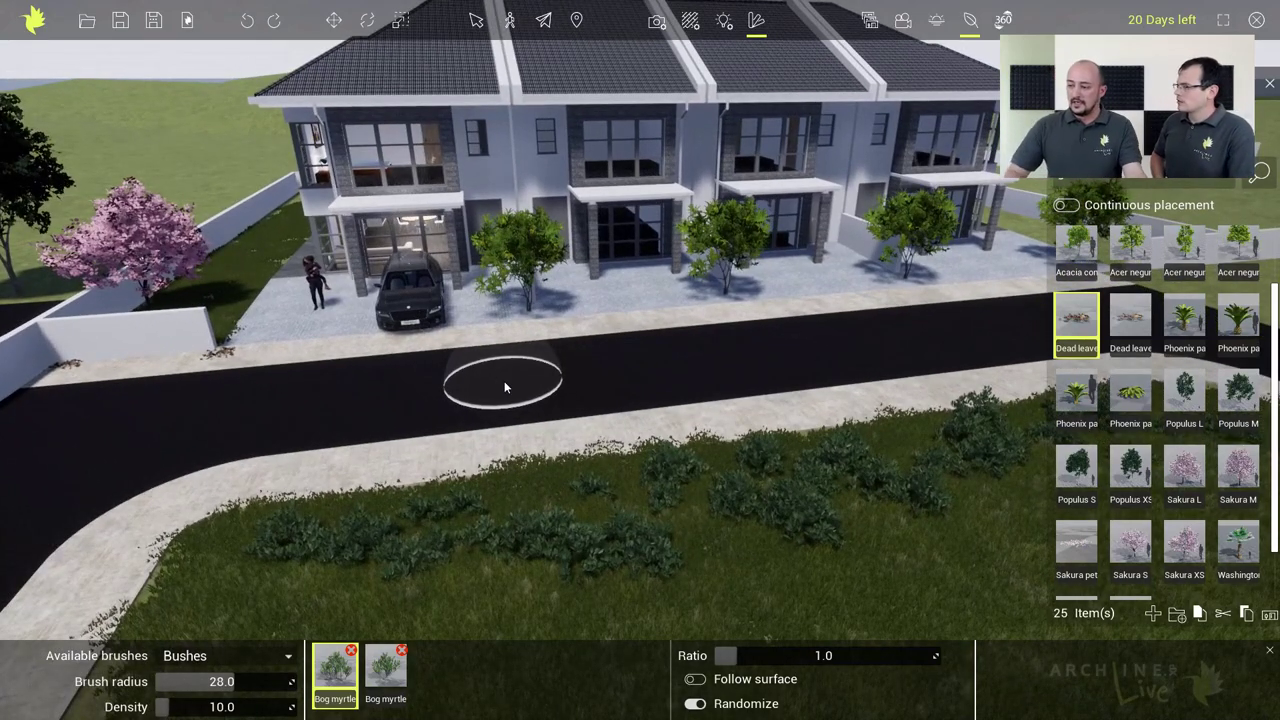
Switch to the Small grove brush set and remove Acer negundo from it
{"action": "left_click", "coordinate": [275, 656]}
{"action": "left_click", "coordinate": [200, 640]}
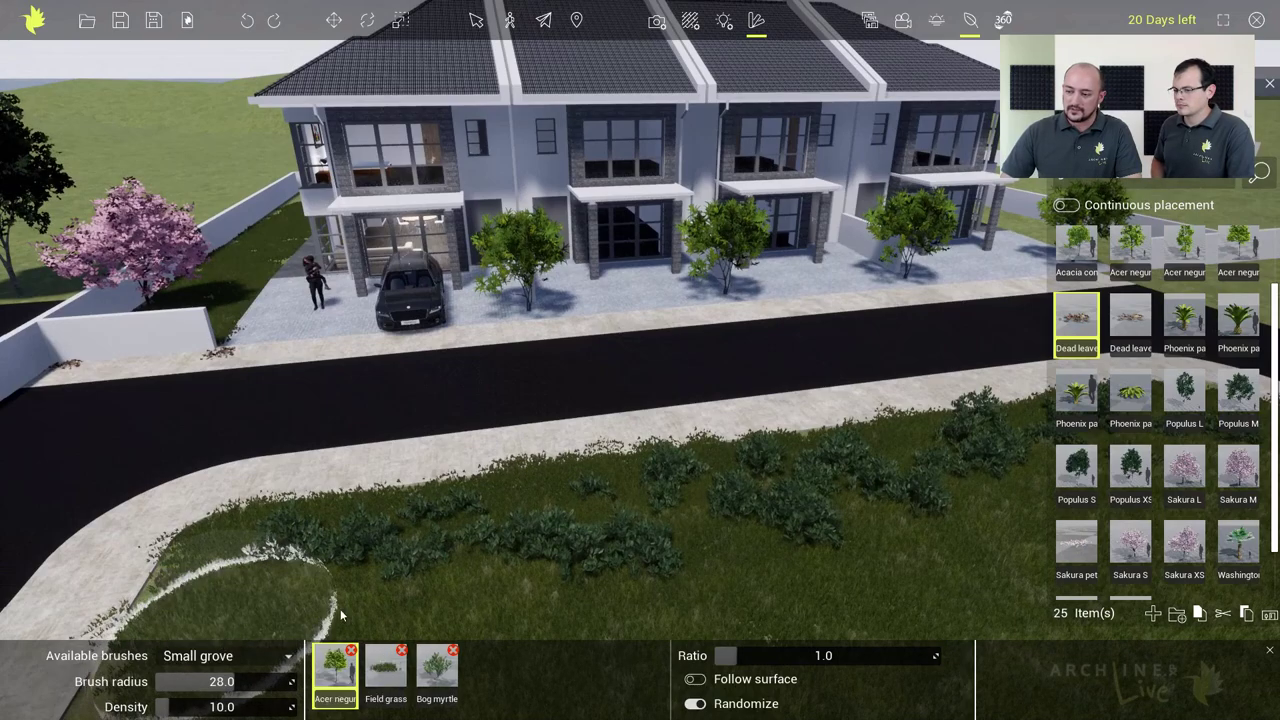
{"action": "mouse_move", "coordinate": [338, 670]}
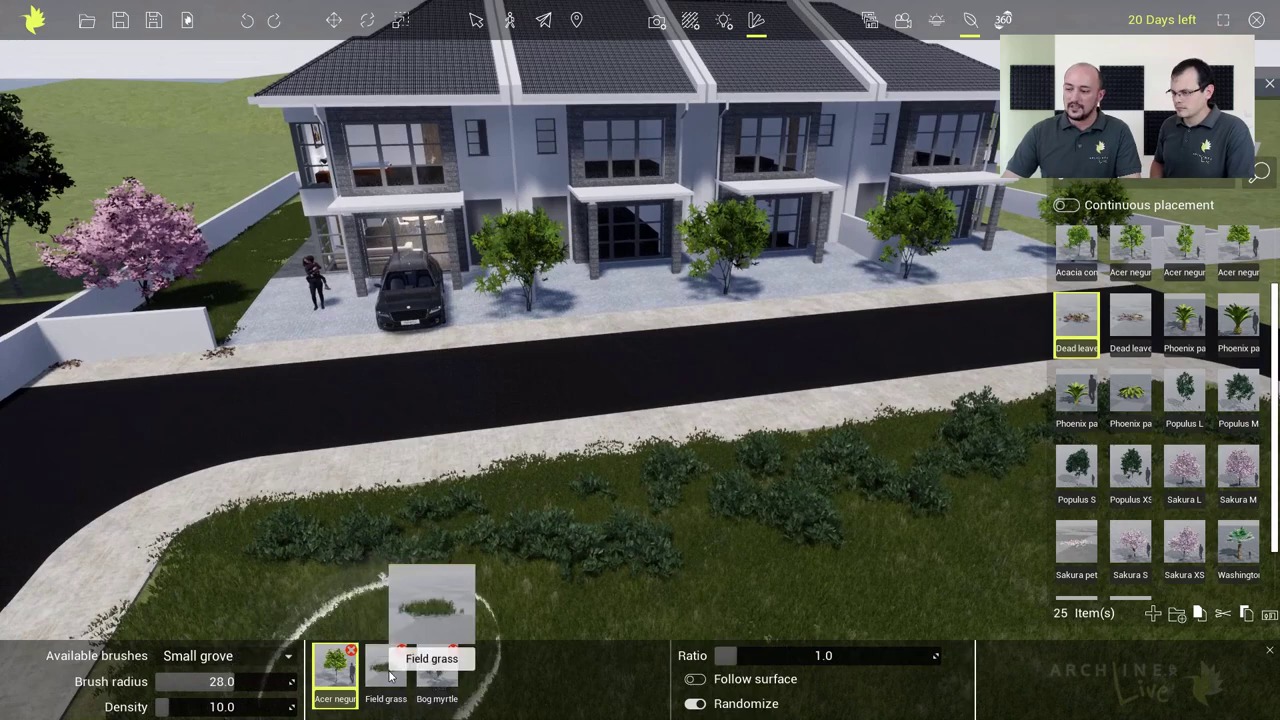
{"action": "mouse_move", "coordinate": [440, 677]}
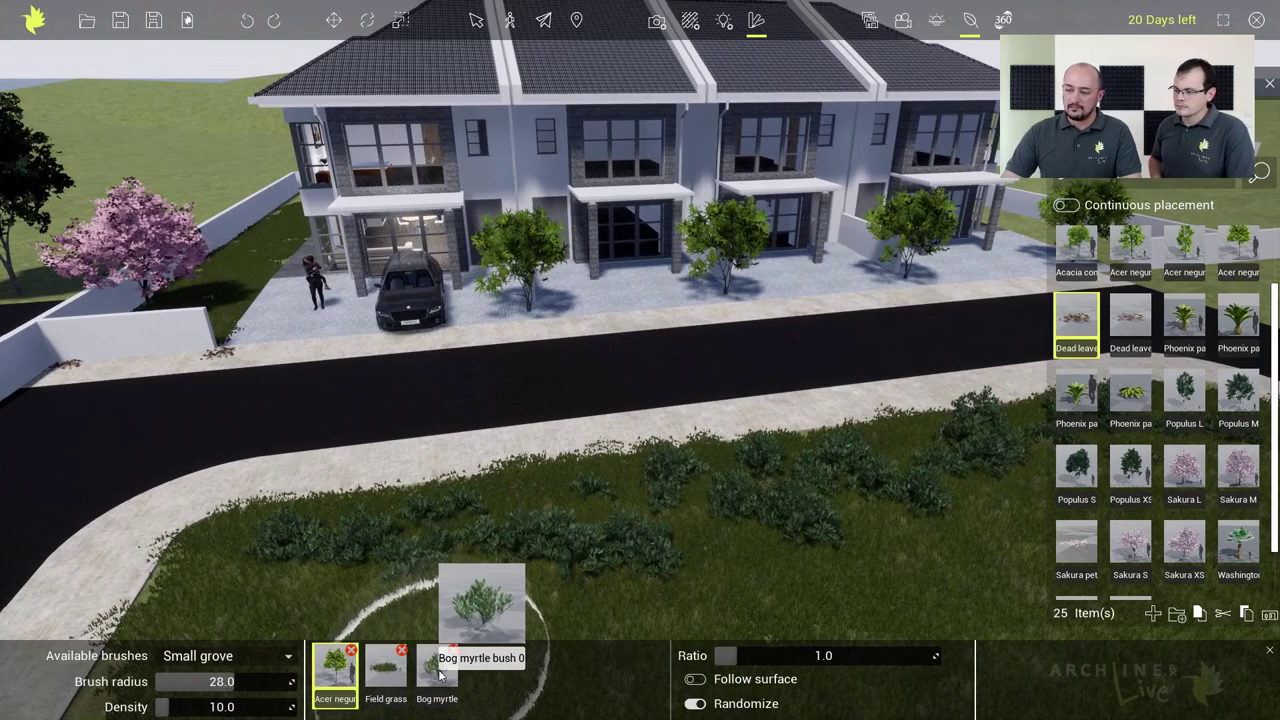
{"action": "left_click", "coordinate": [350, 651]}
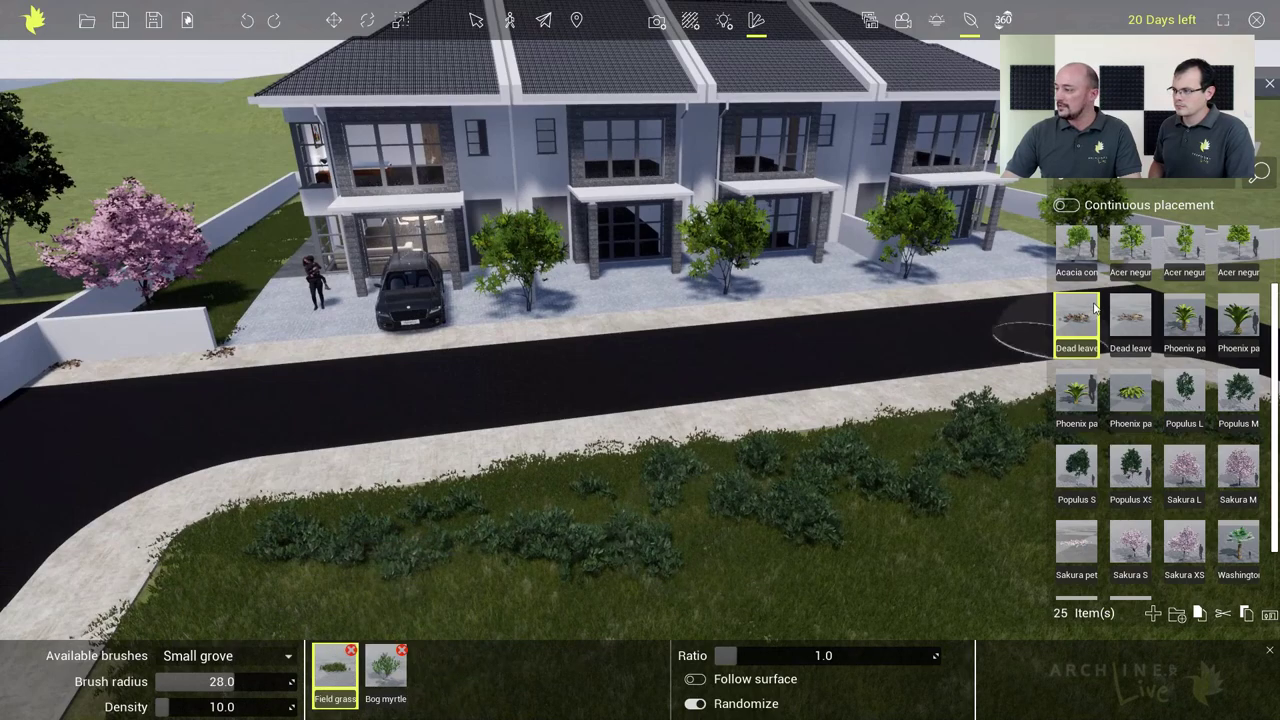
Add Acacia confusa S to the grove brush and make it the active plant at ratio 1.0
{"action": "mouse_move", "coordinate": [1185, 375]}
{"action": "scroll", "coordinate": [1186, 345], "scroll_direction": "up", "scroll_amount": 1}
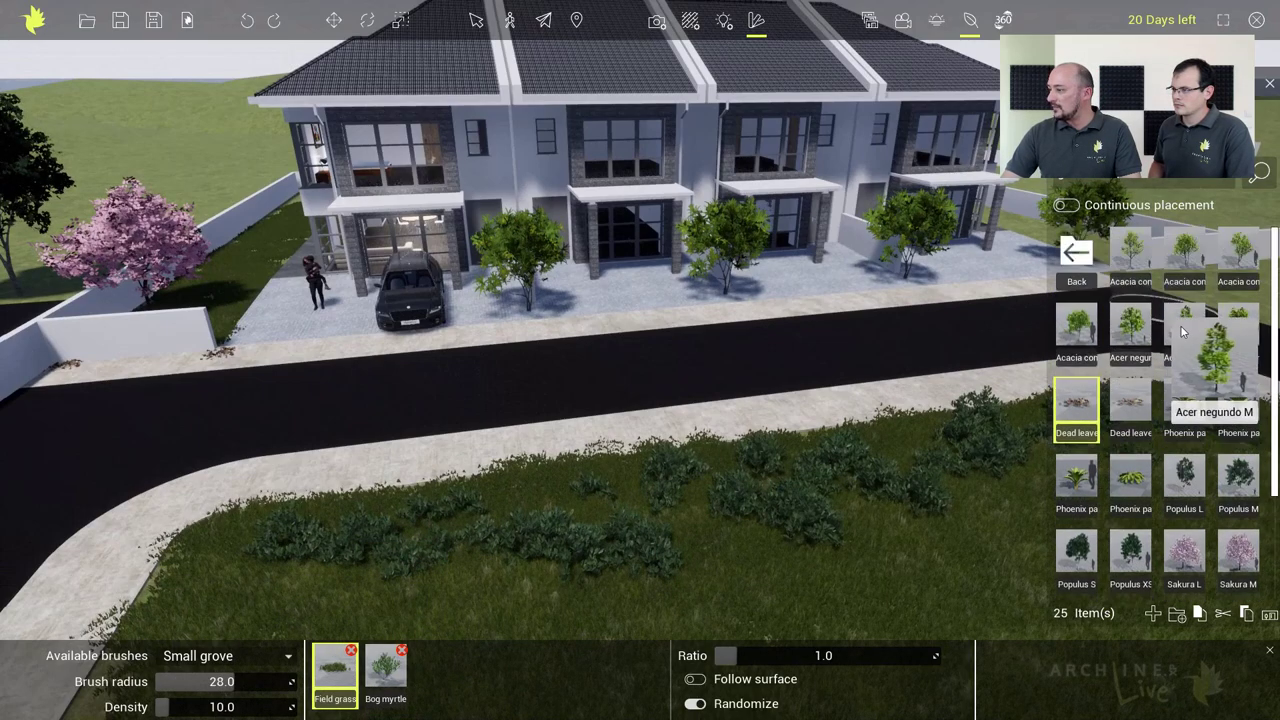
{"action": "mouse_move", "coordinate": [1242, 266]}
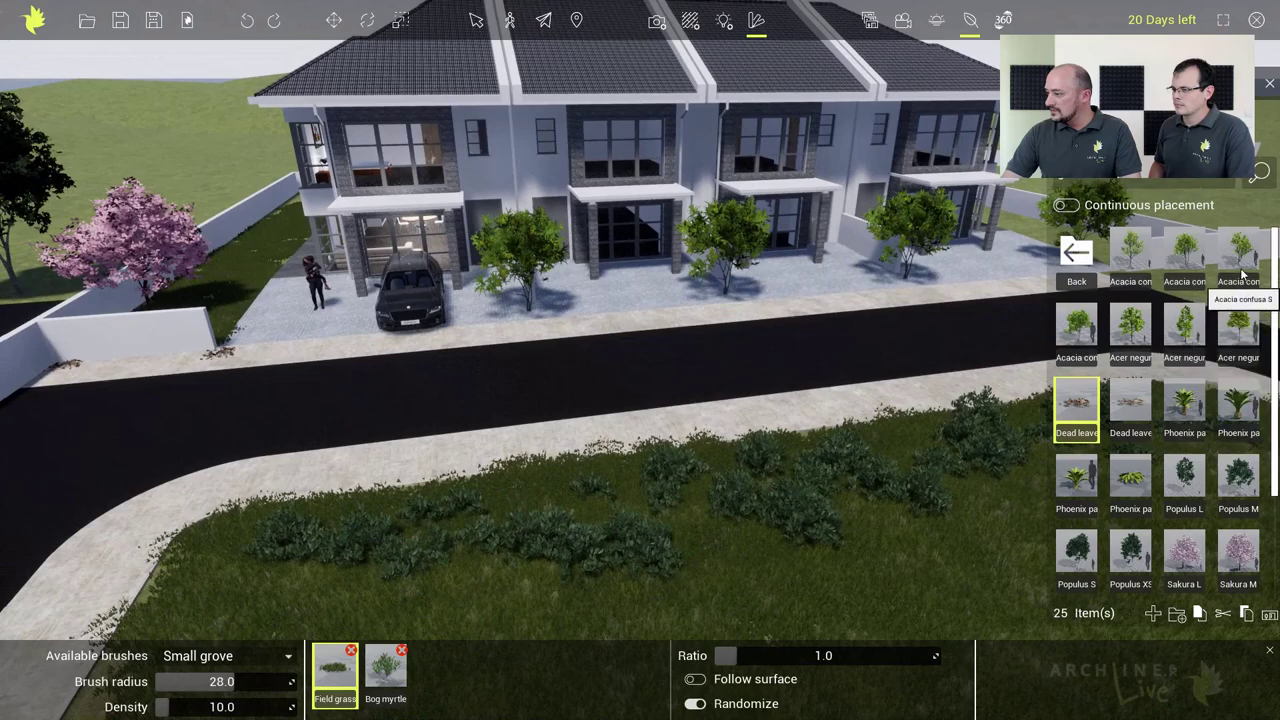
{"action": "mouse_move", "coordinate": [1242, 266]}
{"action": "left_mouse_down"}
{"action": "mouse_move", "coordinate": [490, 685]}
{"action": "mouse_move", "coordinate": [440, 680]}
{"action": "left_mouse_up"}
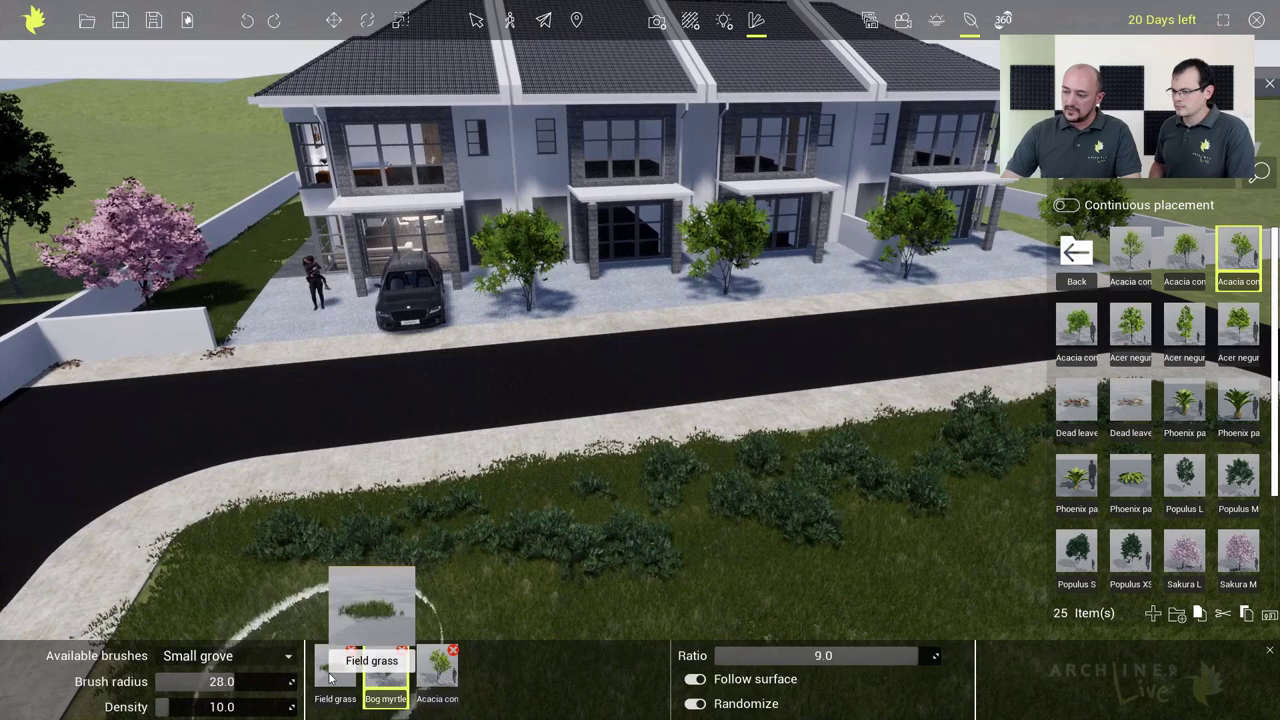
{"action": "left_click", "coordinate": [330, 678]}
{"action": "left_click", "coordinate": [386, 675]}
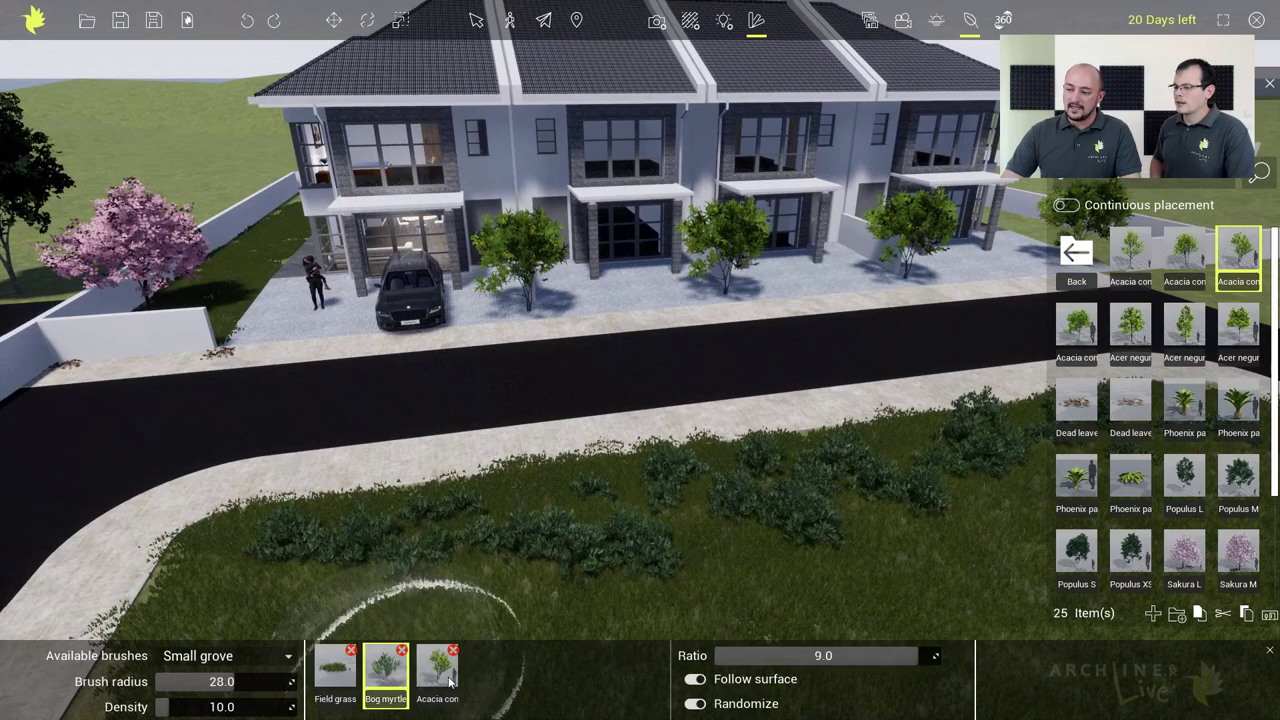
{"action": "left_click", "coordinate": [440, 675]}
Paint an acacia tree and small shrubs onto the empty lawn beside the road
{"action": "key", "text": "a"}
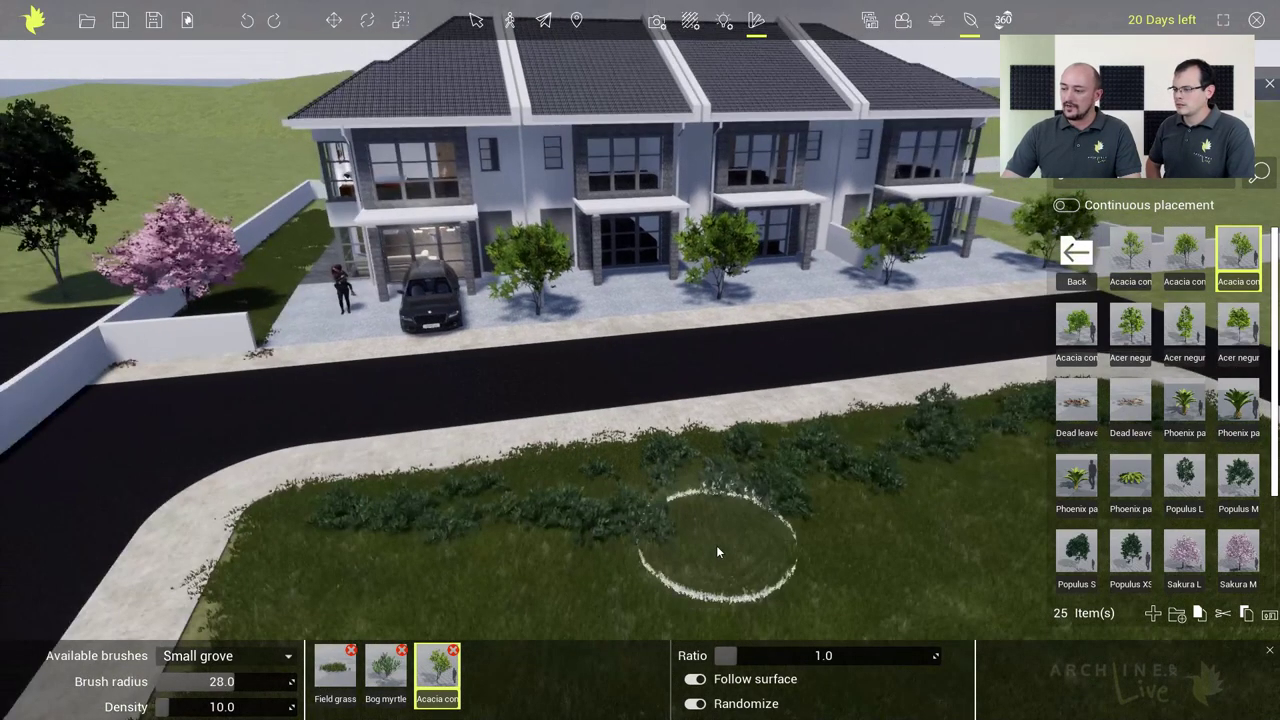
{"action": "scroll", "coordinate": [726, 532], "scroll_direction": "down", "scroll_amount": 3}
{"action": "right_click_drag", "start_coordinate": [726, 532], "coordinate": [529, 394]}
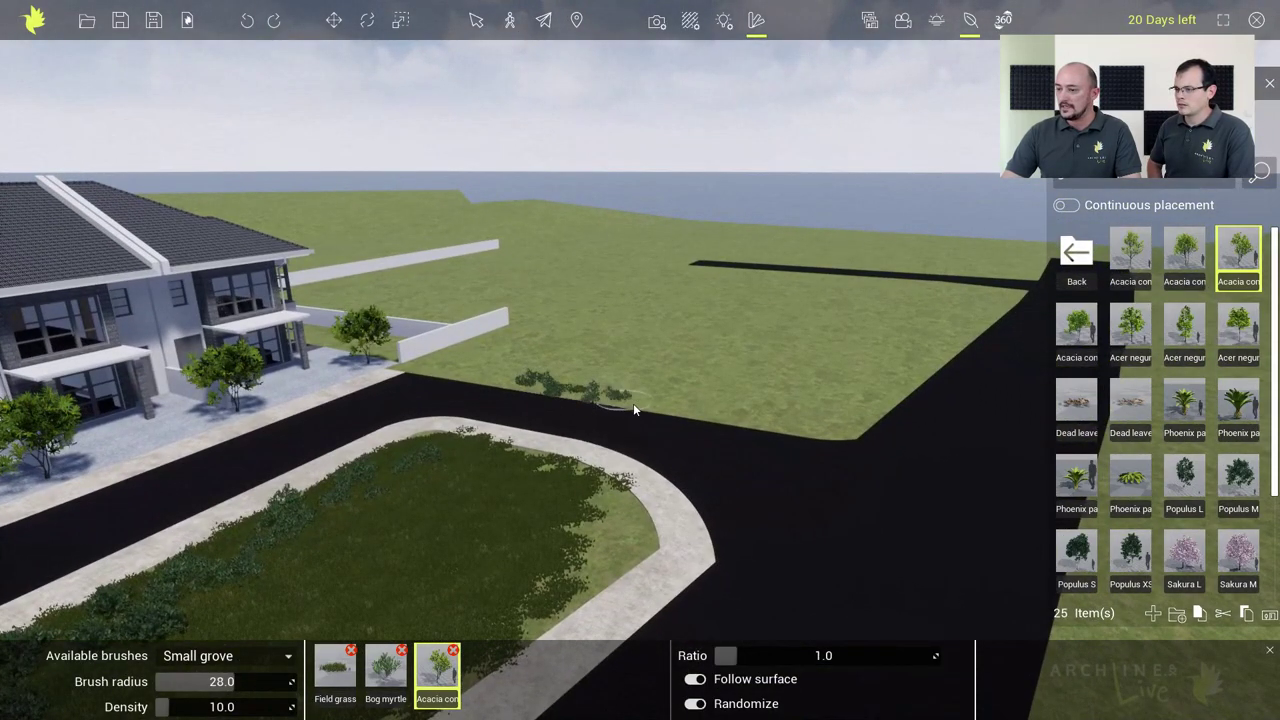
{"action": "left_click_drag", "start_coordinate": [738, 412], "coordinate": [785, 420]}
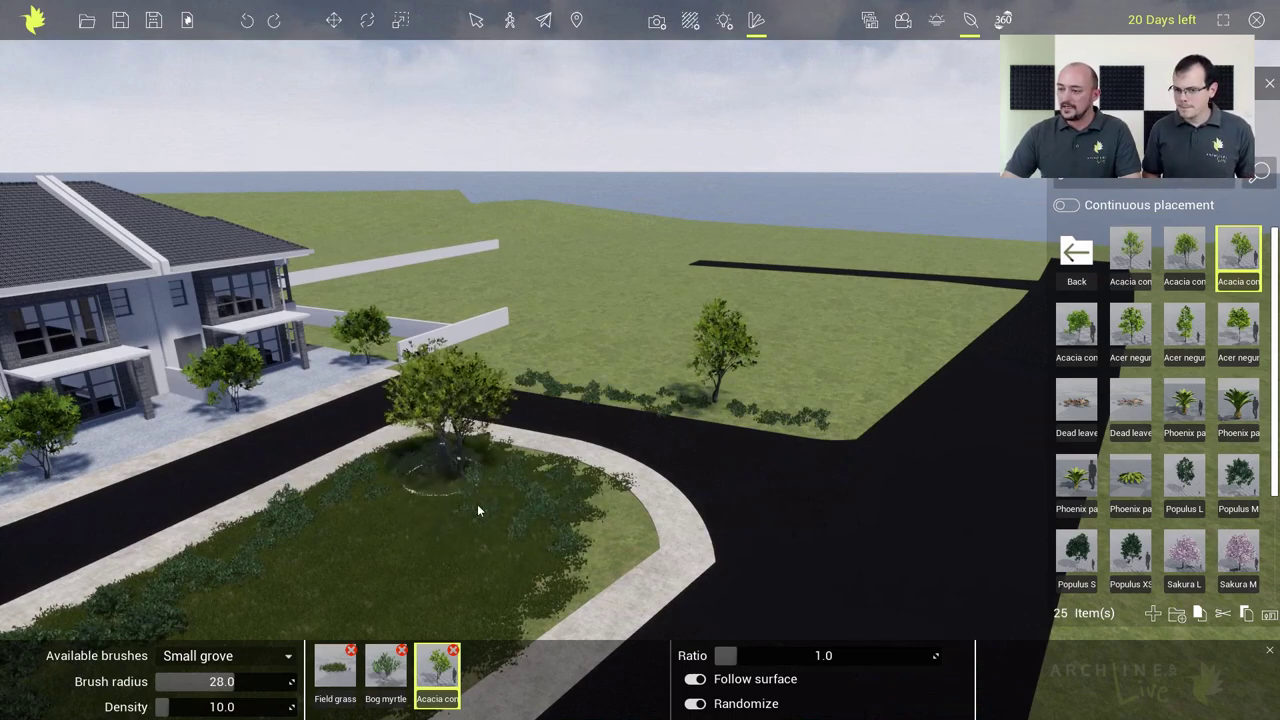
Turn the view toward the houses and switch the foliage brush to the Trees set
{"action": "mouse_move", "coordinate": [562, 528]}
{"action": "right_mouse_down"}
{"action": "mouse_move", "coordinate": [299, 584]}
{"action": "mouse_move", "coordinate": [396, 543]}
{"action": "mouse_move", "coordinate": [390, 560]}
{"action": "right_mouse_up"}
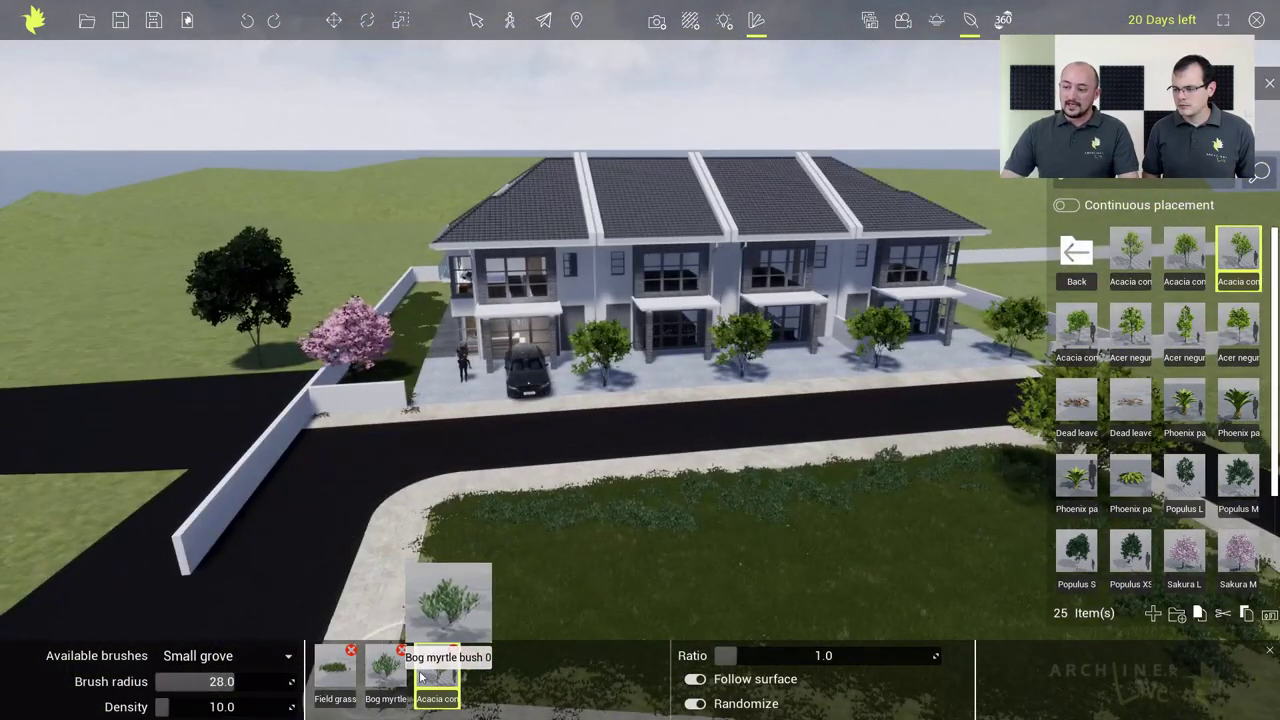
{"action": "mouse_move", "coordinate": [444, 678]}
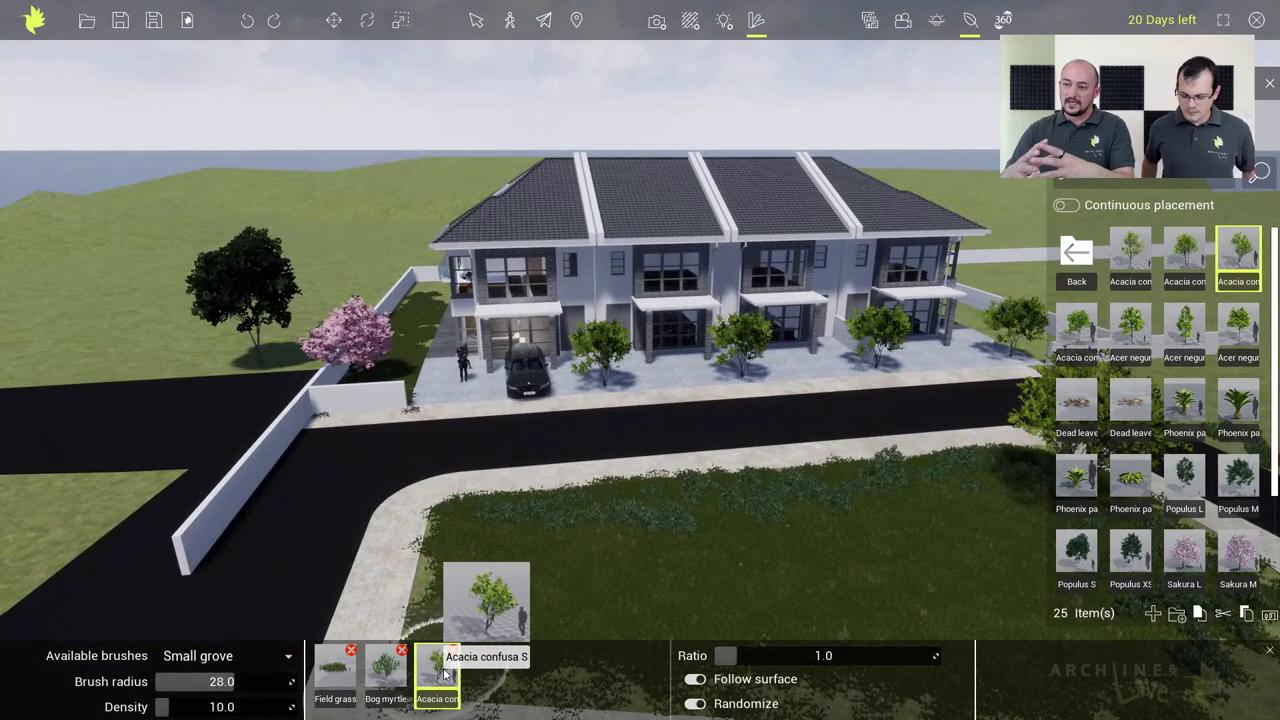
{"action": "left_click", "coordinate": [284, 657]}
{"action": "left_click", "coordinate": [218, 607]}
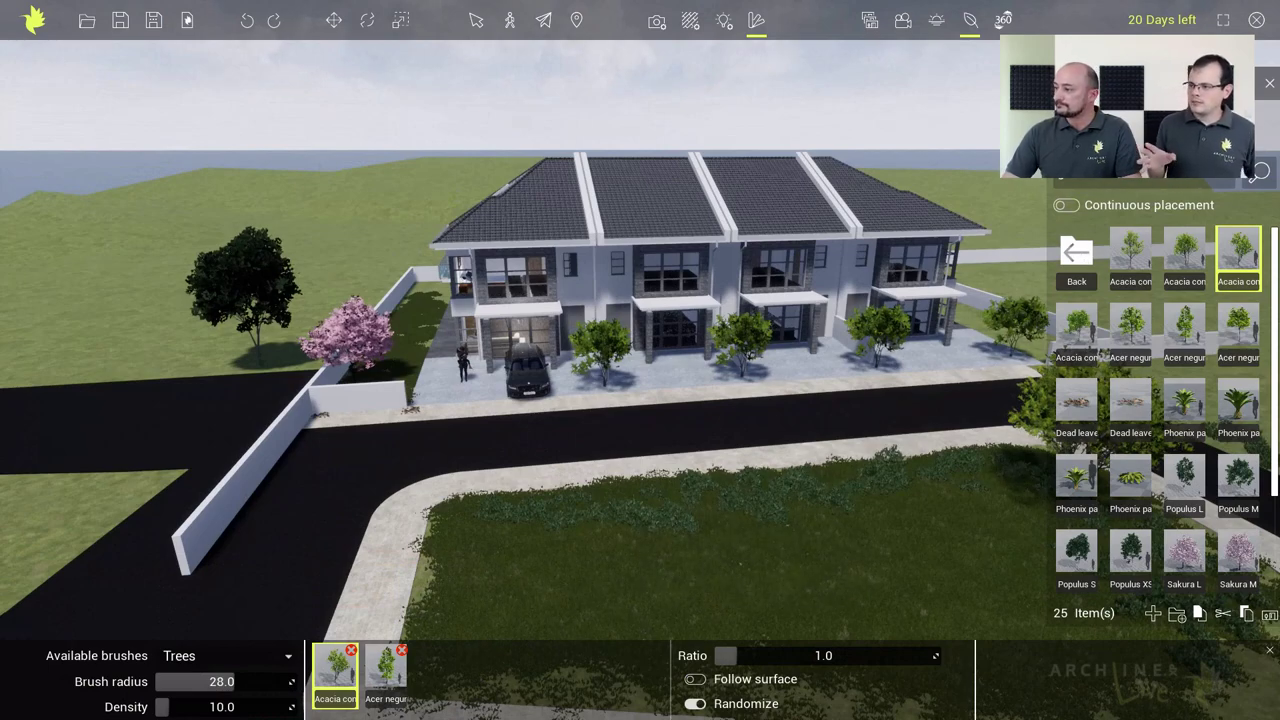
Place Populus S, Populus XS and two Populus L trees around the front lawn
{"action": "left_click", "coordinate": [972, 24]}
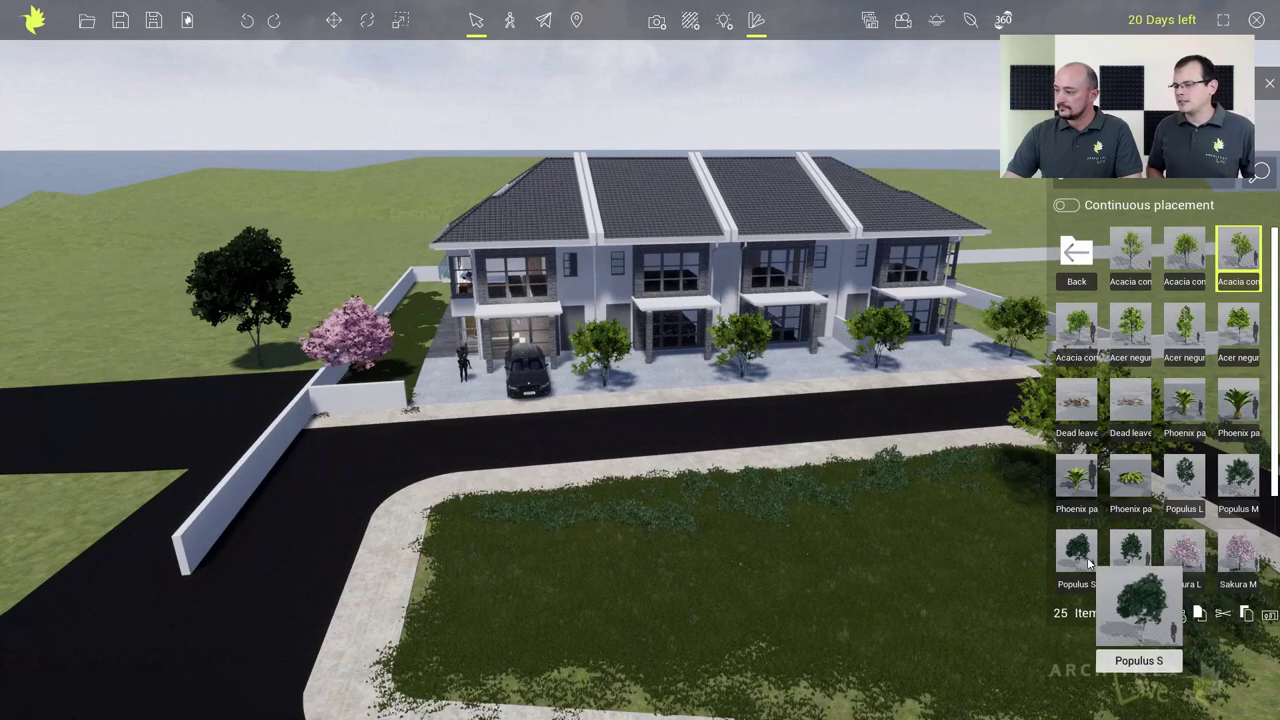
{"action": "left_click_drag", "start_coordinate": [1077, 553], "coordinate": [472, 599]}
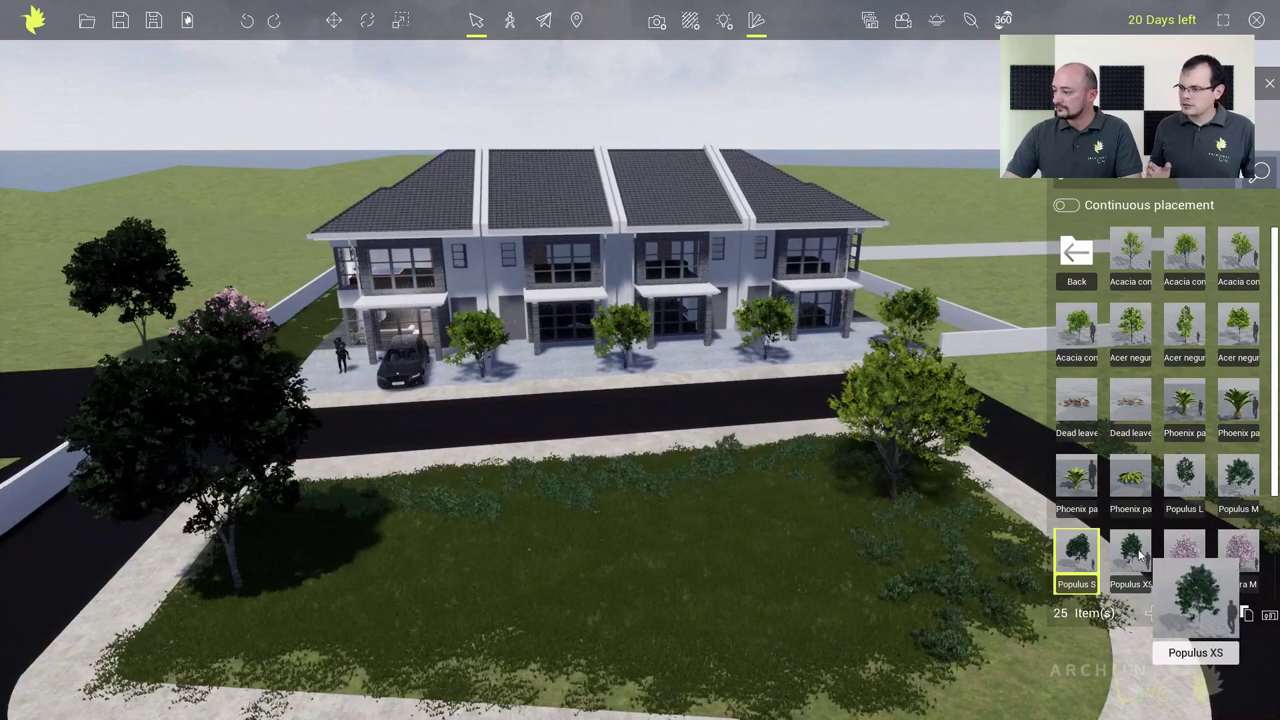
{"action": "left_click_drag", "start_coordinate": [1130, 553], "coordinate": [925, 588]}
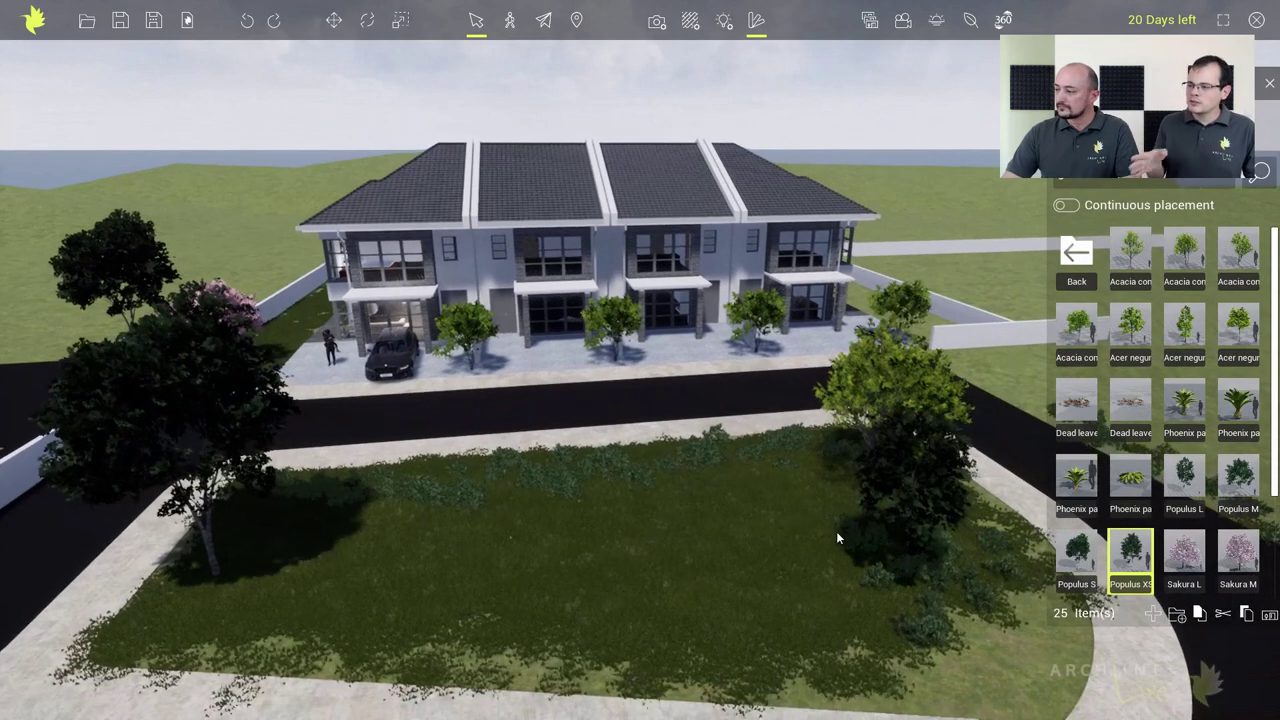
{"action": "left_click_drag", "start_coordinate": [1185, 480], "coordinate": [989, 549]}
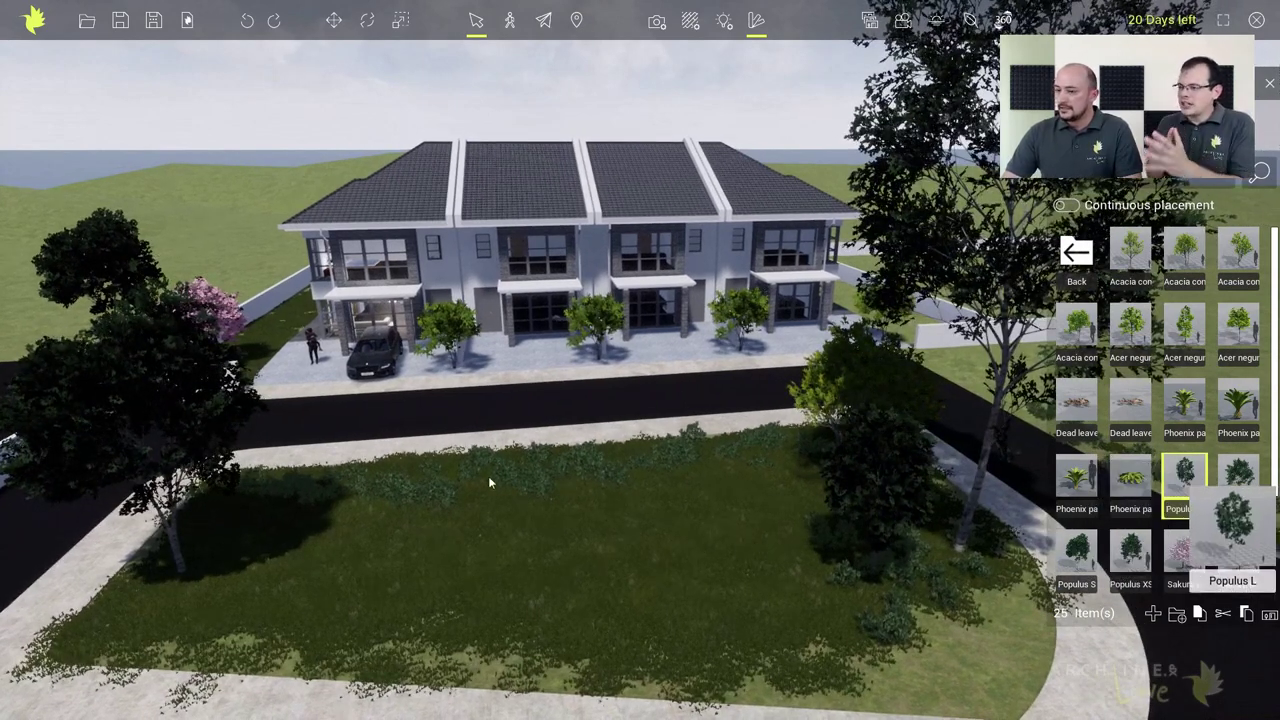
{"action": "left_click_drag", "start_coordinate": [1185, 482], "coordinate": [247, 558]}
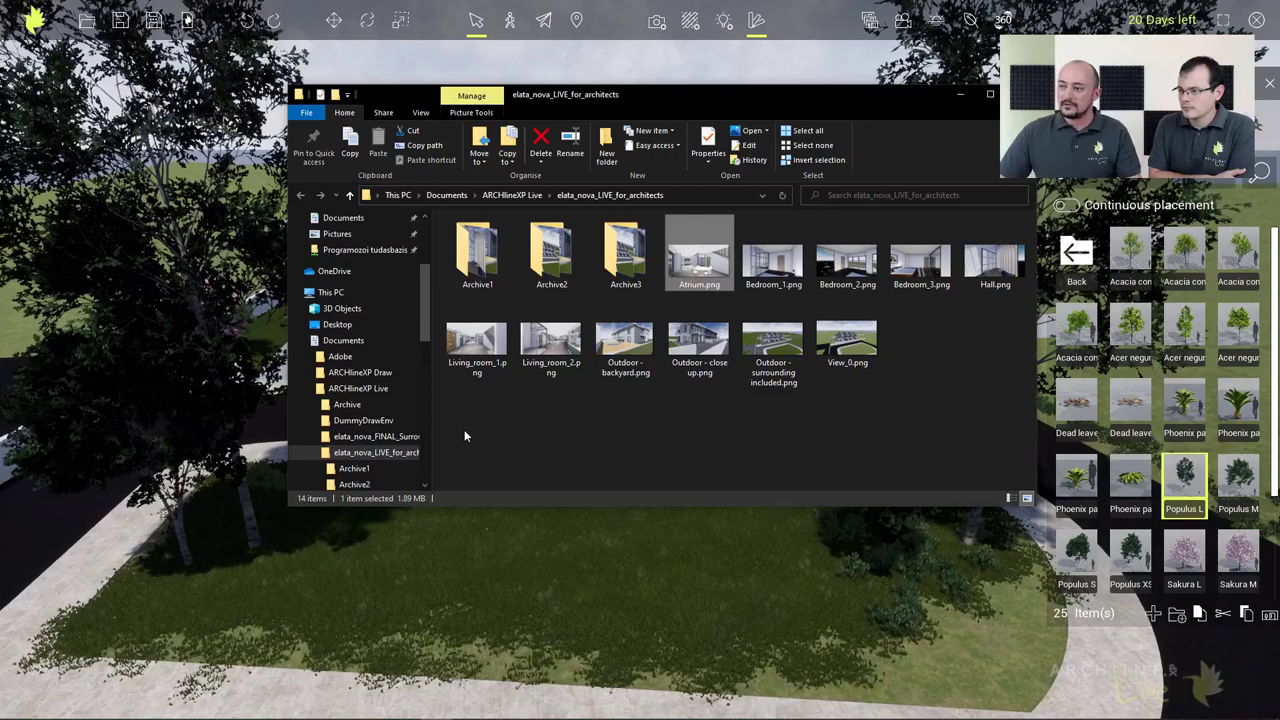
Switch from File Explorer to the ARCHLine.XP 2020 project window
{"action": "key", "text": "alt+Tab"}
{"action": "key", "text": "alt+Tab"}
{"action": "key", "text": "alt+Tab"}
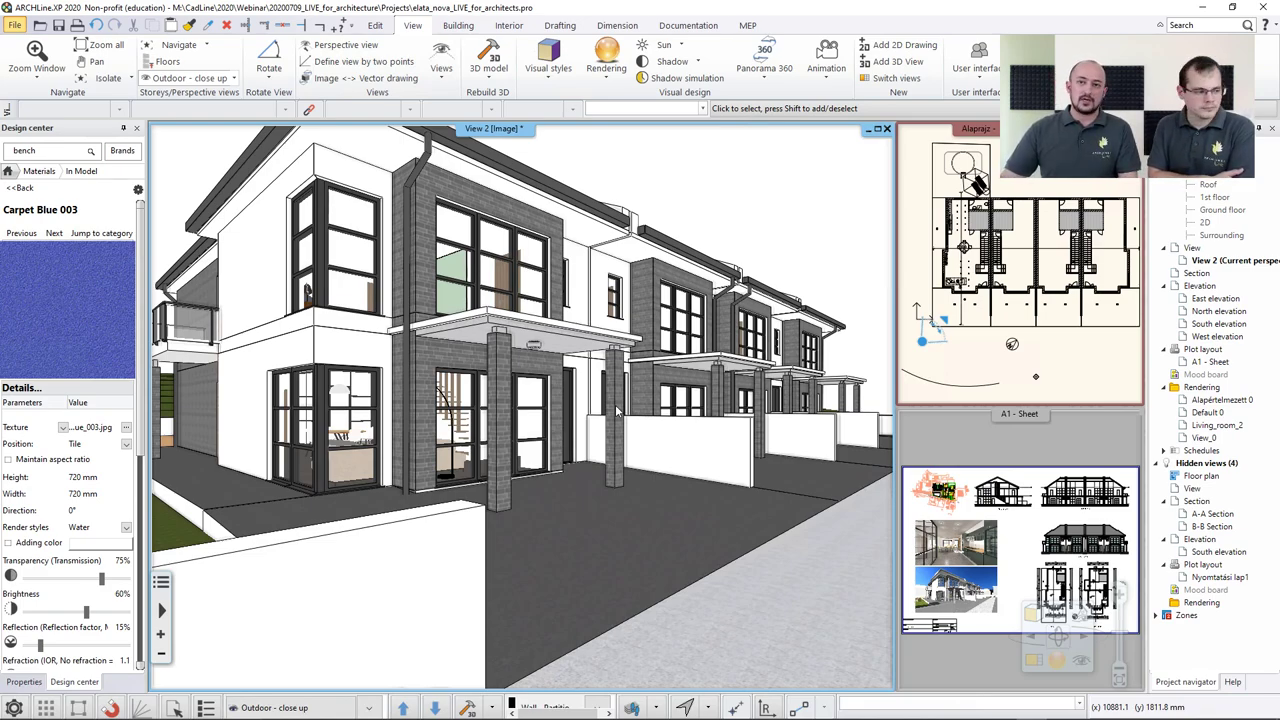
Switch the 3D view to 'Outdoor - surrounding included', confirming all layers in Layer walk
{"action": "left_click", "coordinate": [618, 26]}
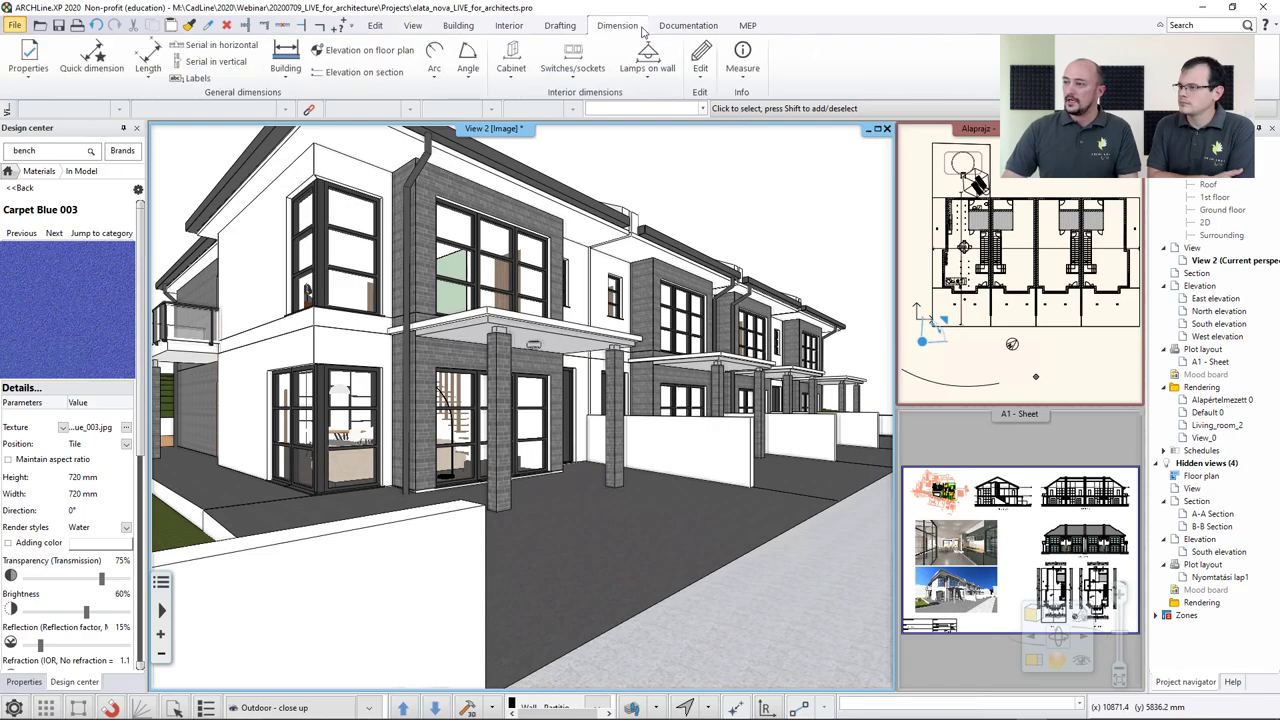
{"action": "left_click", "coordinate": [458, 26]}
{"action": "left_click", "coordinate": [845, 62]}
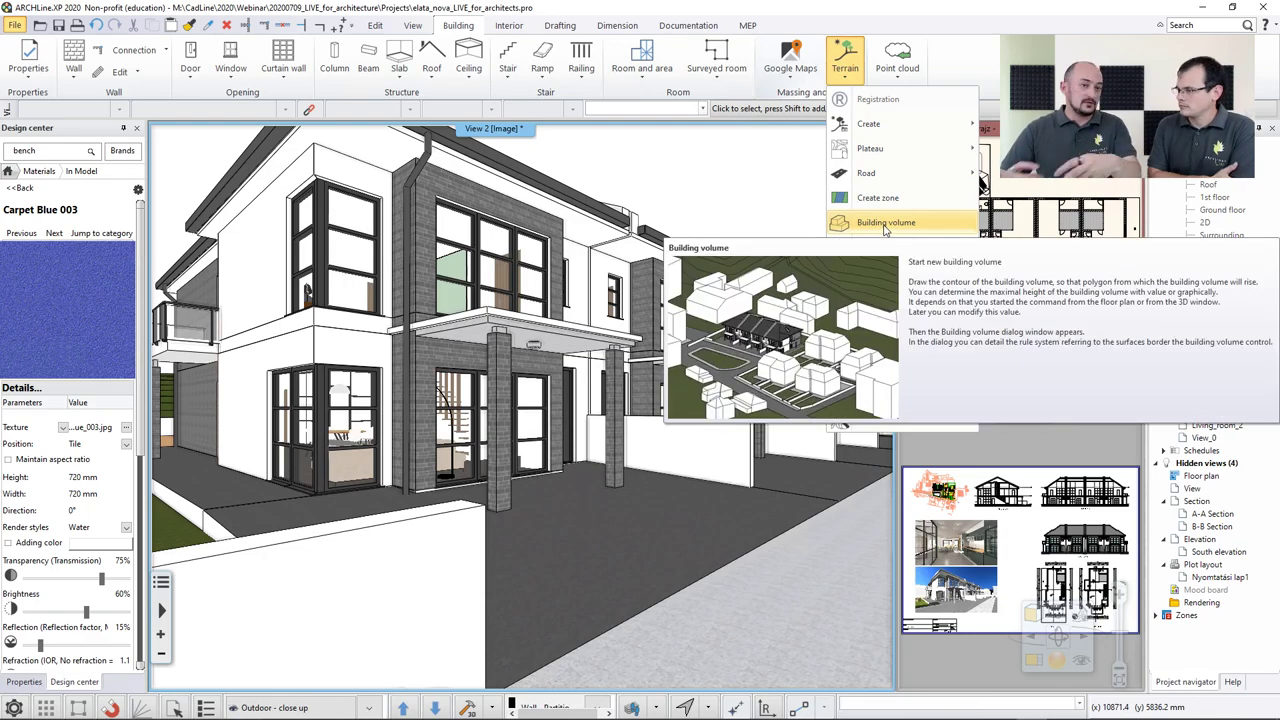
{"action": "key", "text": "Escape"}
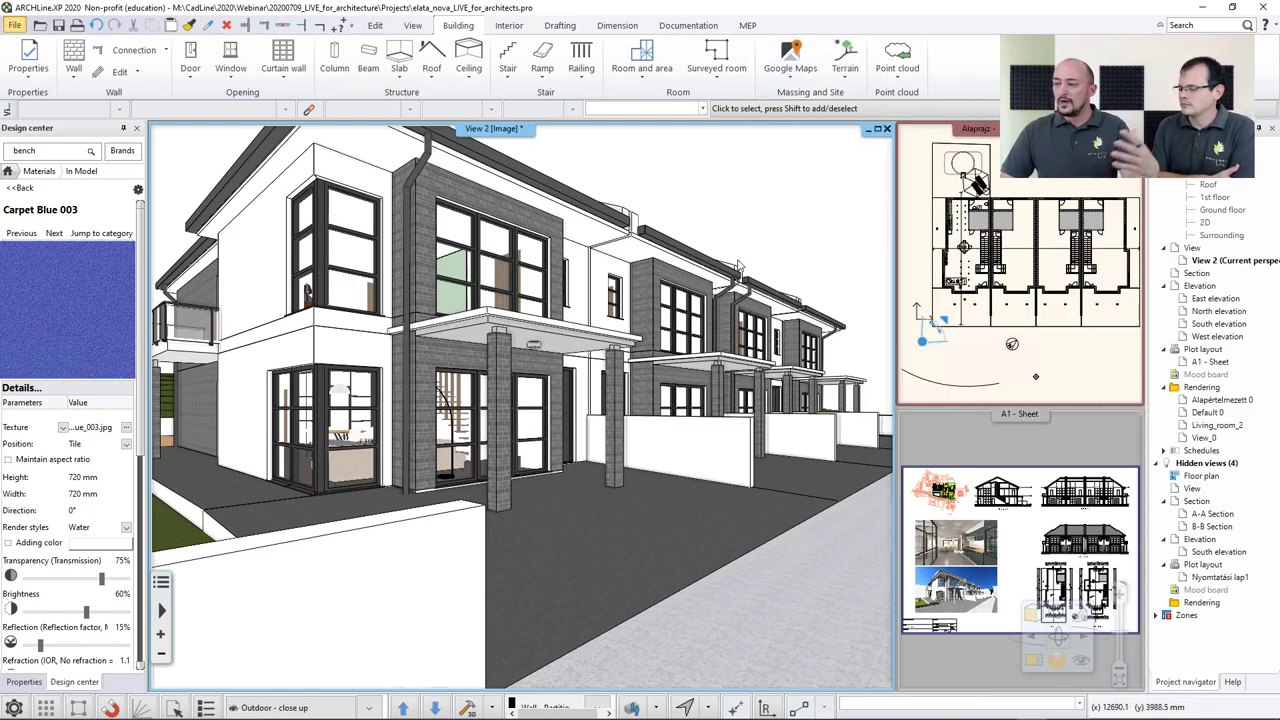
{"action": "left_click", "coordinate": [369, 707]}
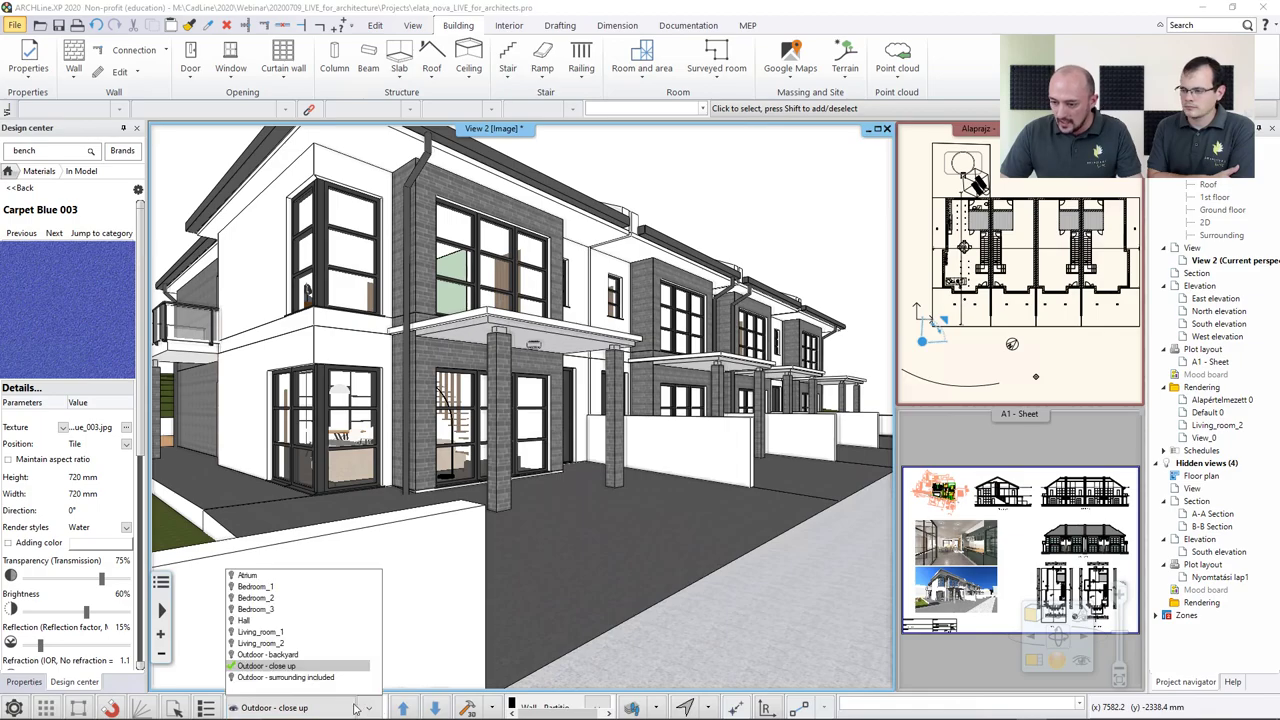
{"action": "left_click", "coordinate": [300, 678]}
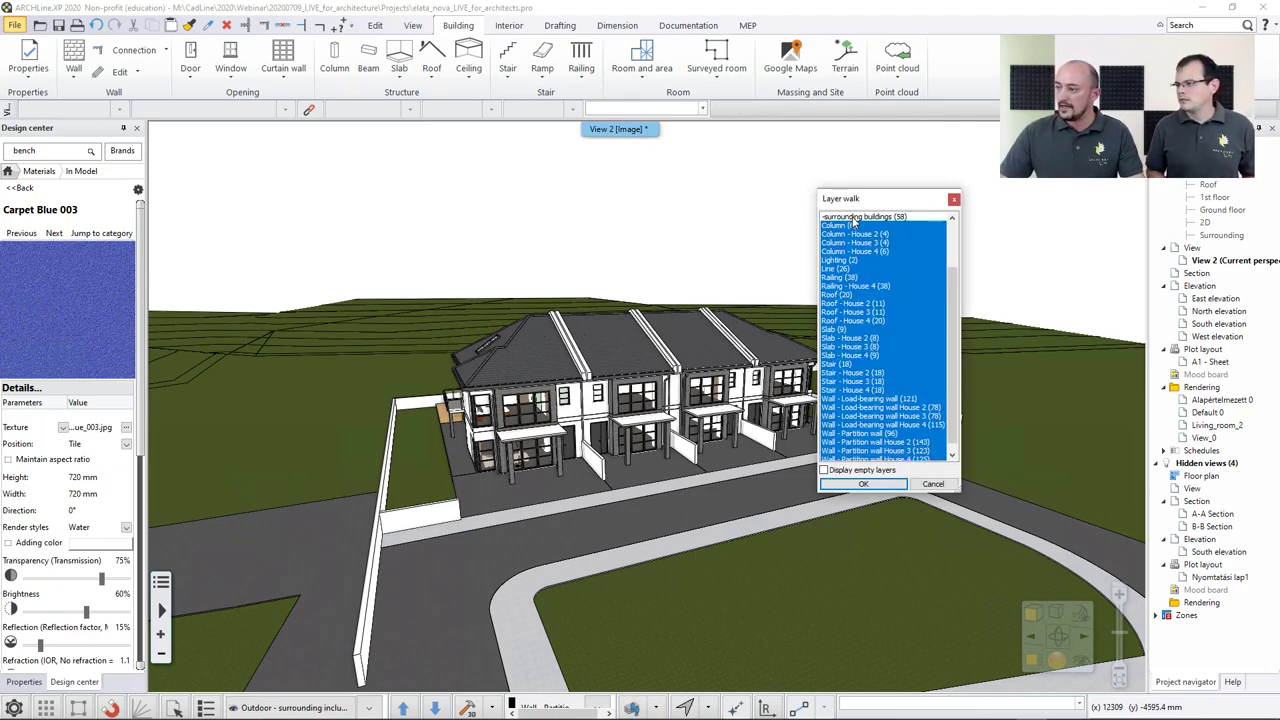
{"action": "left_click", "coordinate": [864, 484]}
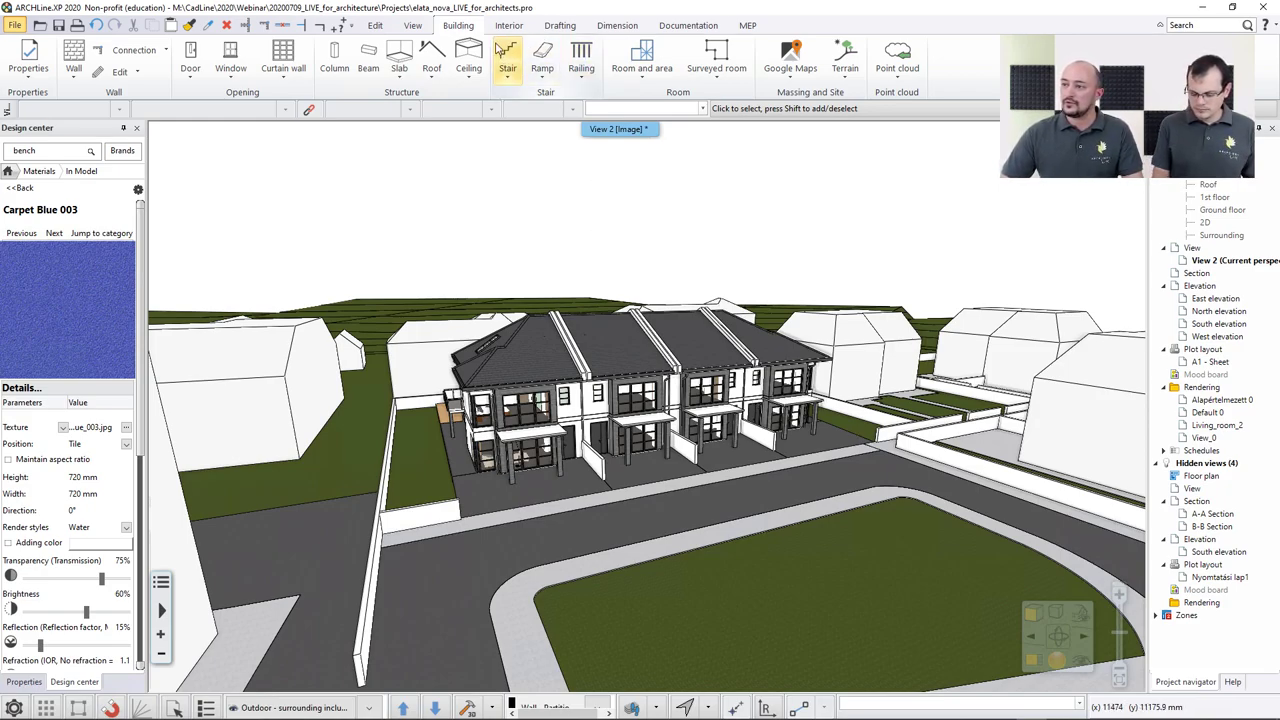
{"action": "left_click", "coordinate": [411, 27]}
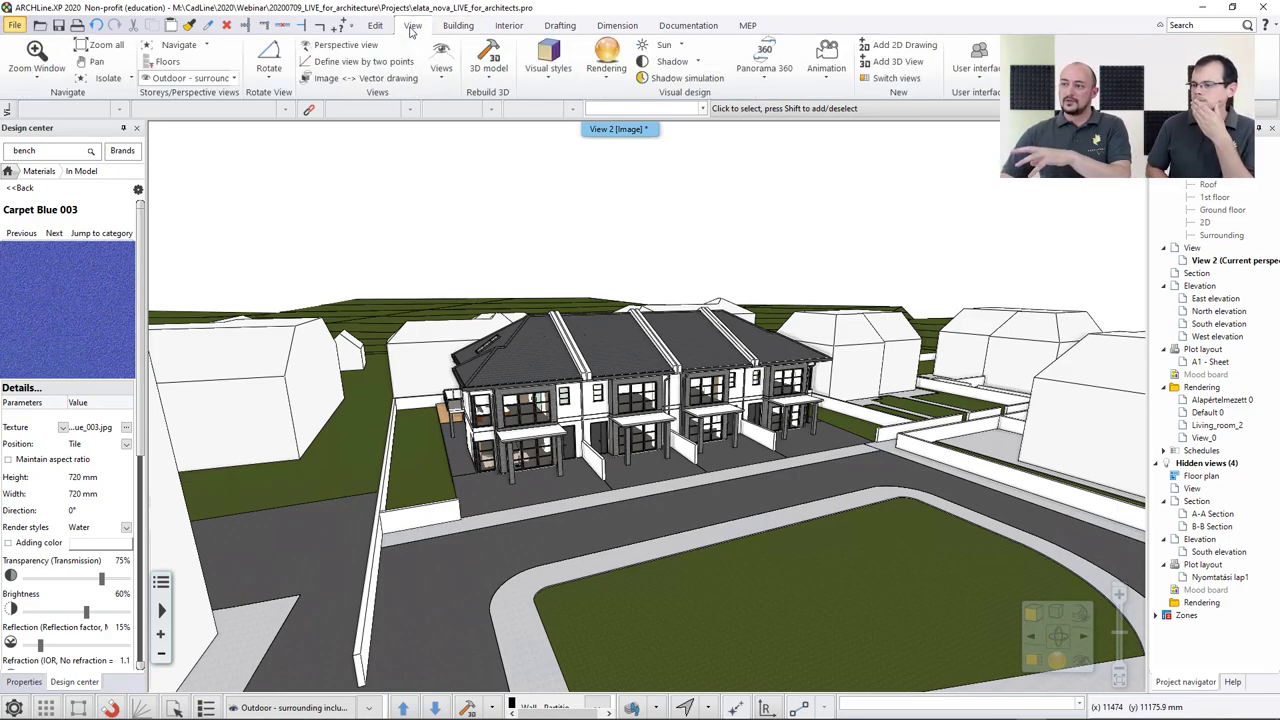
Run 'Sync with ARCHLine.XP LIVE' from the Rendering dropdown on the View tab
{"action": "left_click", "coordinate": [605, 76]}
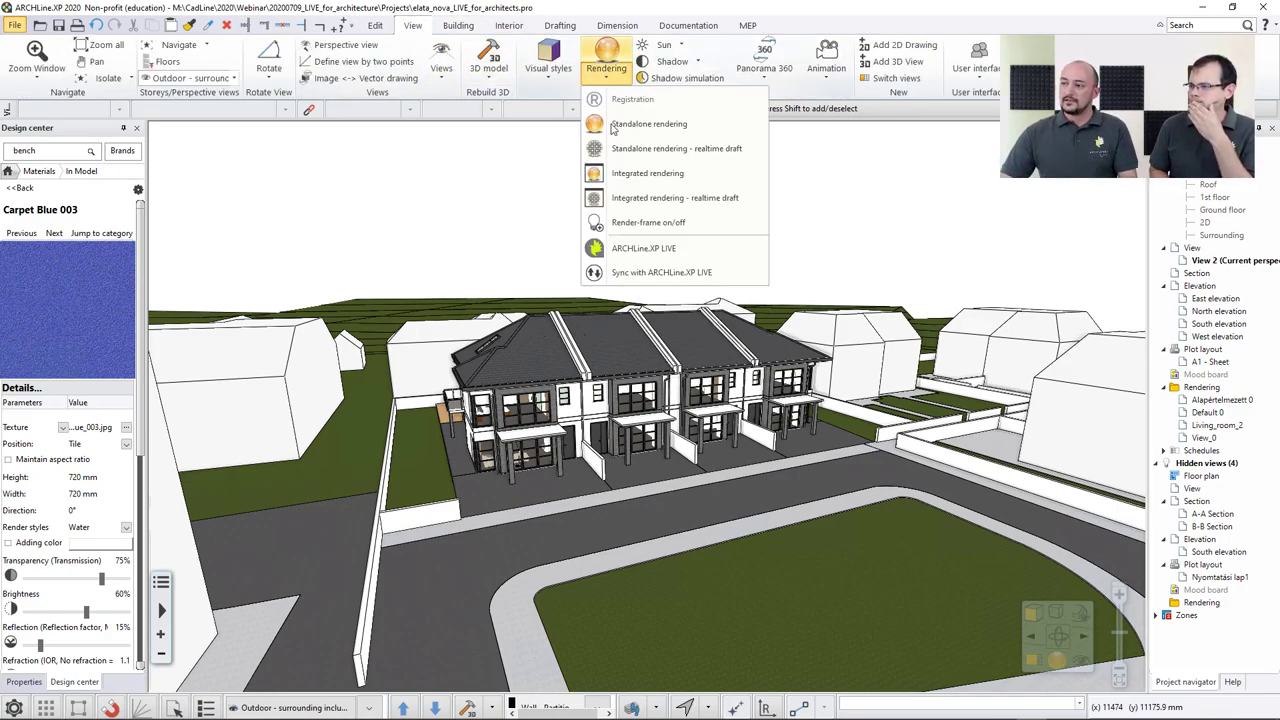
{"action": "left_click", "coordinate": [628, 274]}
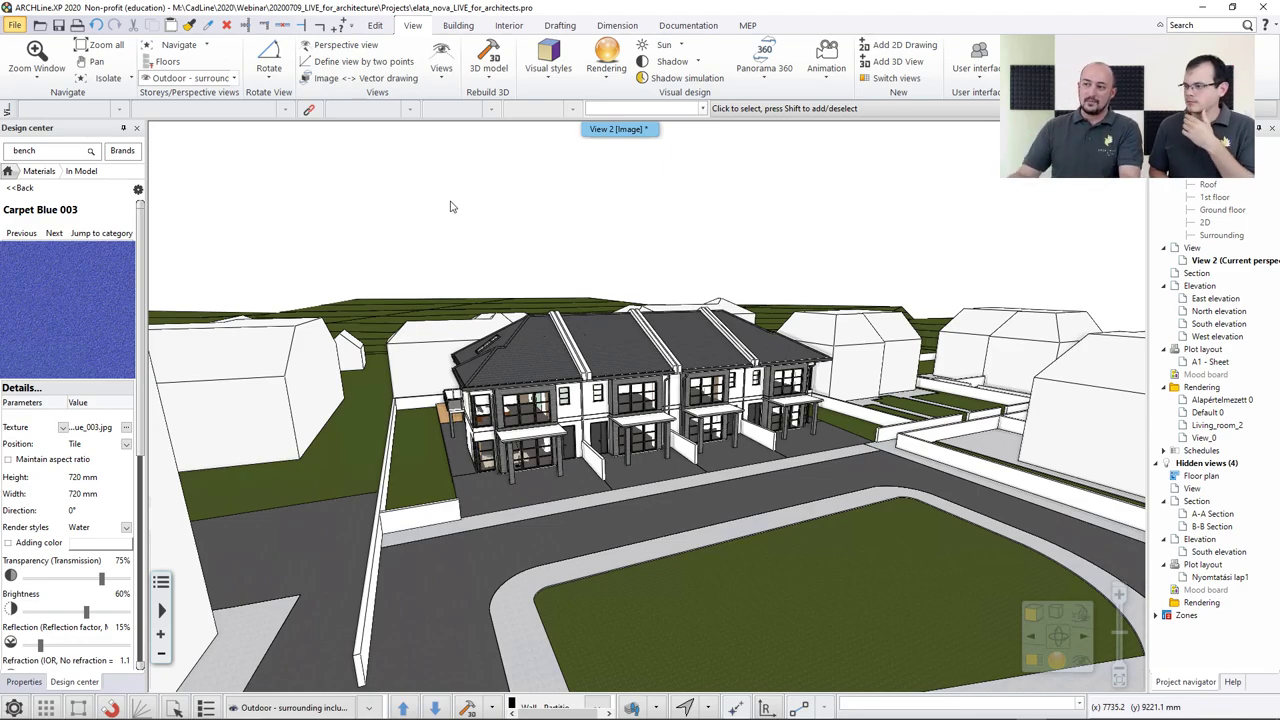
Run LiveSync in ARCHLine.XP Live and orbit to check the new surrounding buildings
{"action": "key", "text": "alt+Tab"}
{"action": "key", "text": "alt+Tab"}
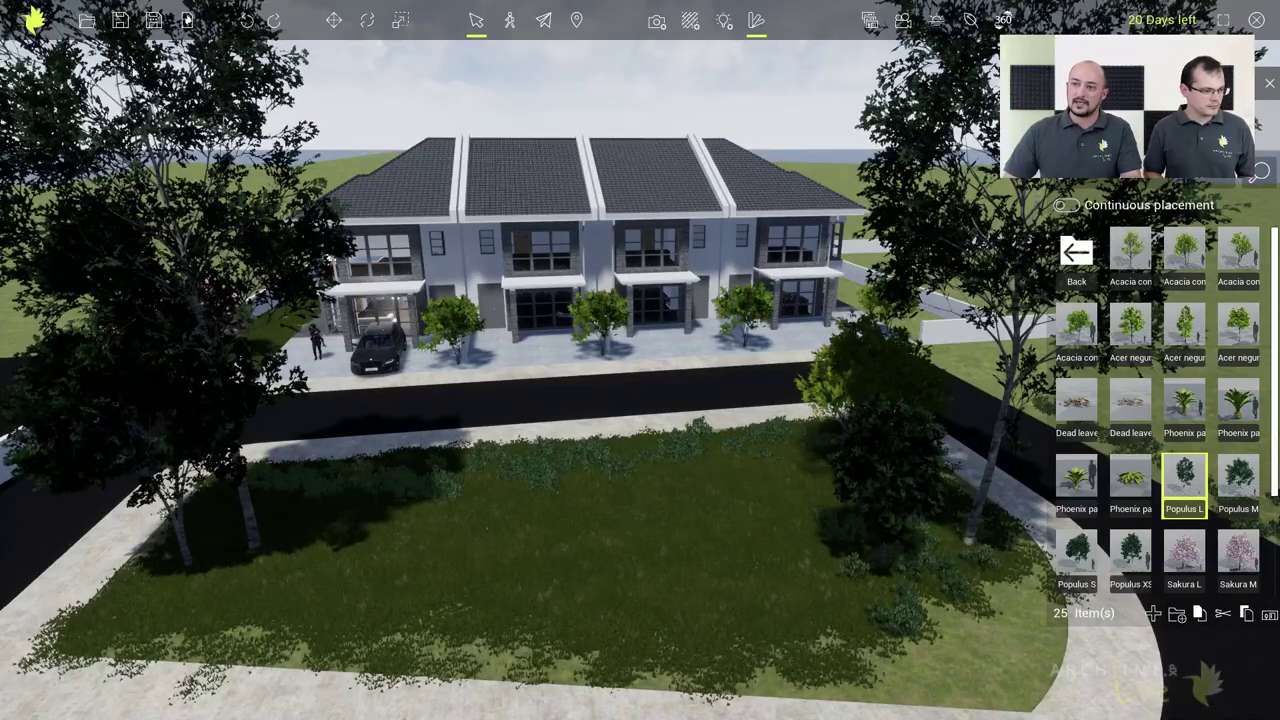
{"action": "left_click", "coordinate": [35, 18]}
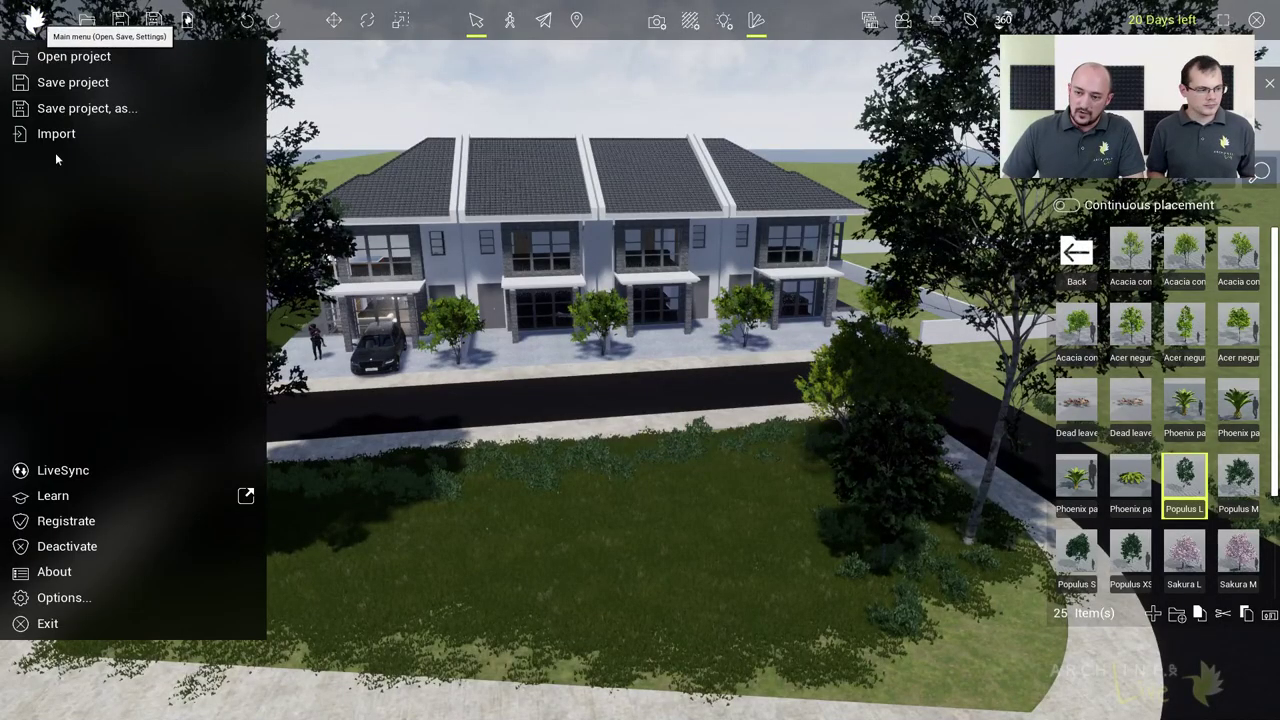
{"action": "left_click", "coordinate": [139, 472]}
{"action": "right_click_drag", "start_coordinate": [494, 390], "coordinate": [787, 218]}
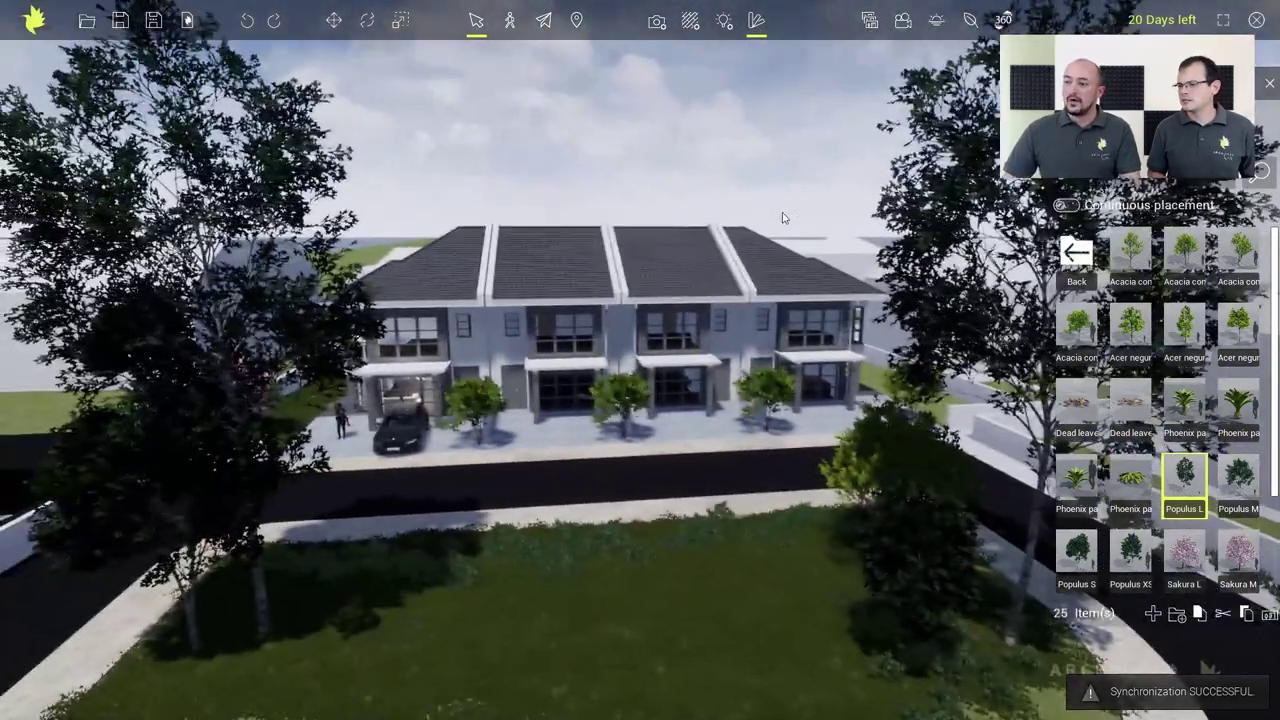
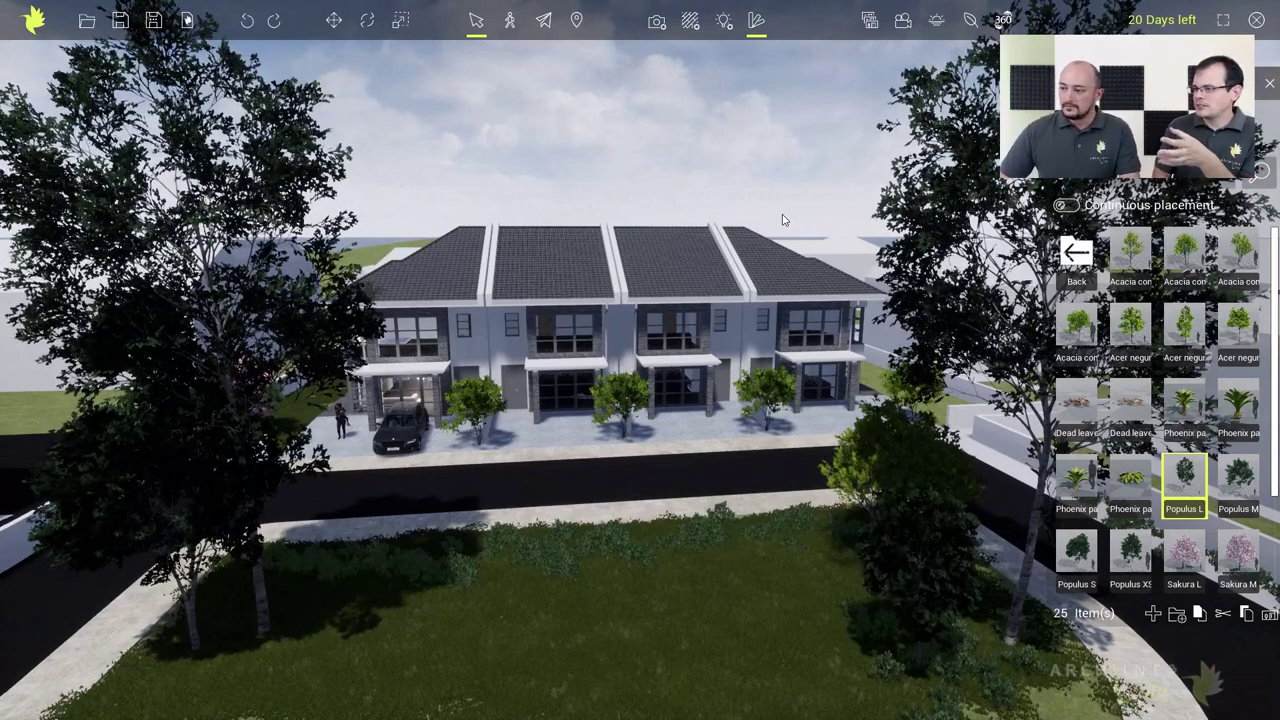
Fly to the saved Outdoor - backyard view of the pool deck, then switch to ARCHLine.XP 2020
{"action": "scroll", "coordinate": [665, 400], "scroll_direction": "up", "scroll_amount": 3}
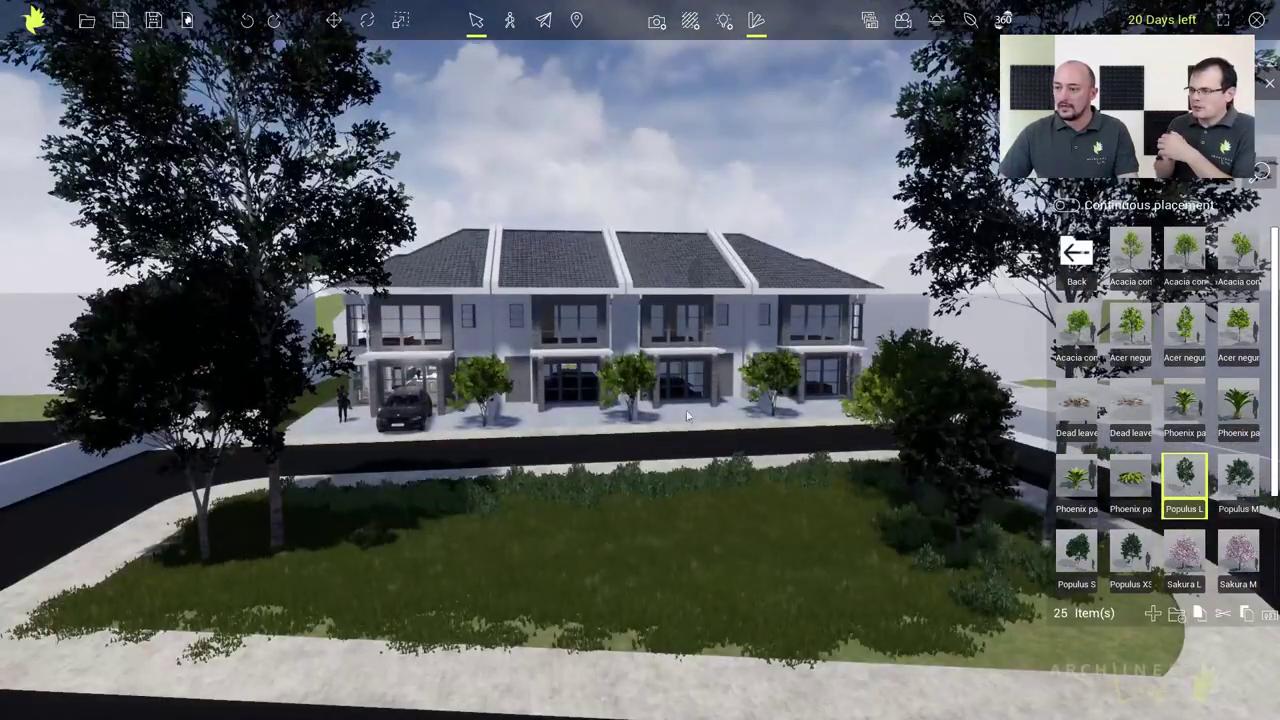
{"action": "scroll", "coordinate": [688, 416], "scroll_direction": "up", "scroll_amount": 2}
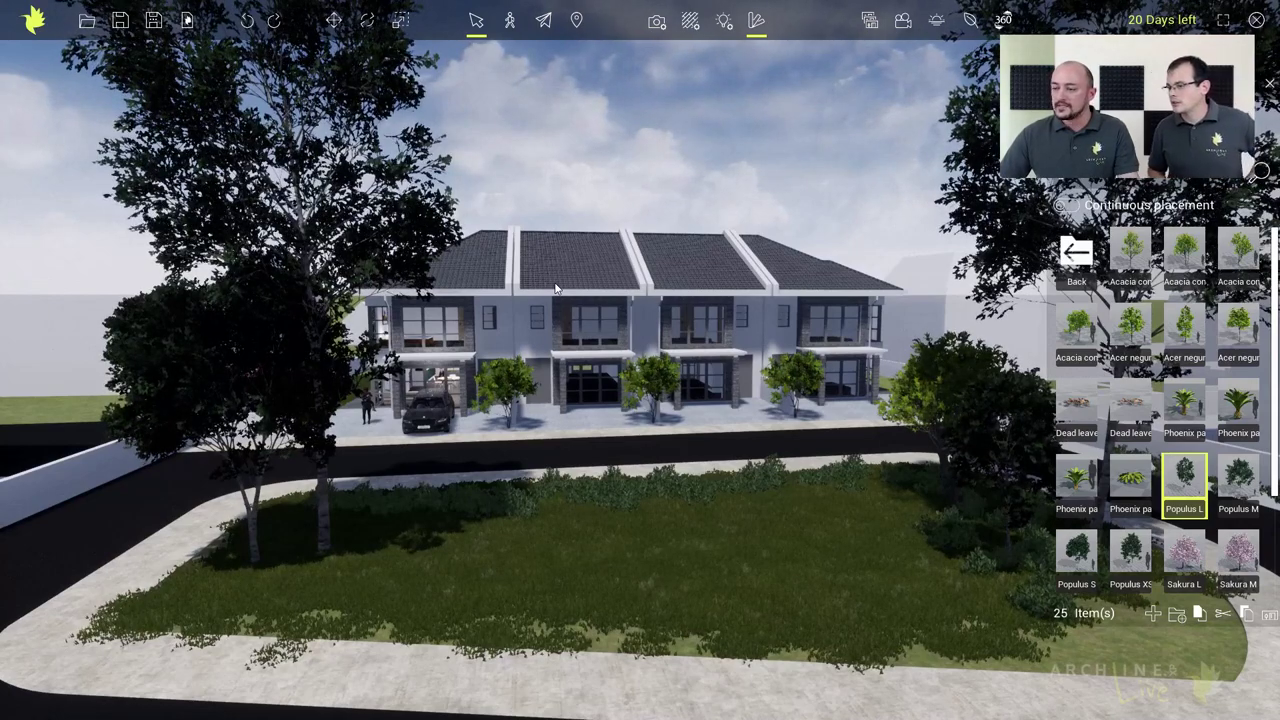
{"action": "left_click", "coordinate": [868, 22]}
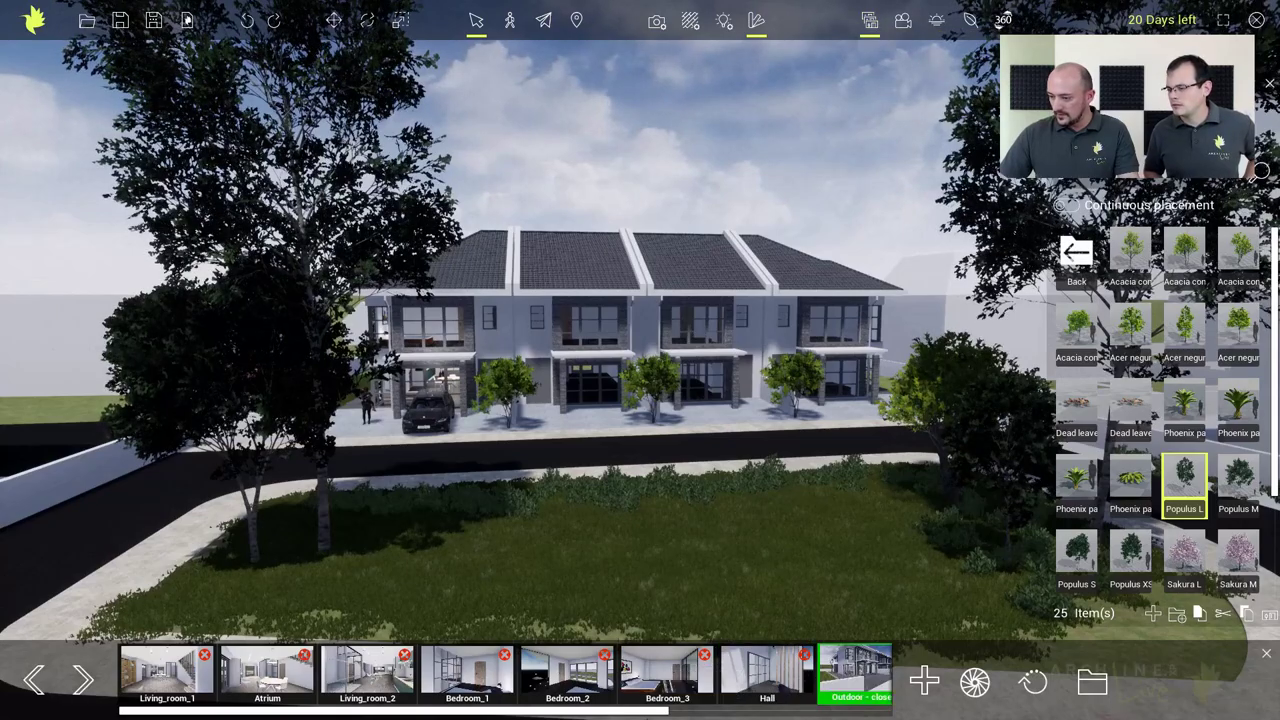
{"action": "left_click_drag", "start_coordinate": [645, 712], "coordinate": [818, 708]}
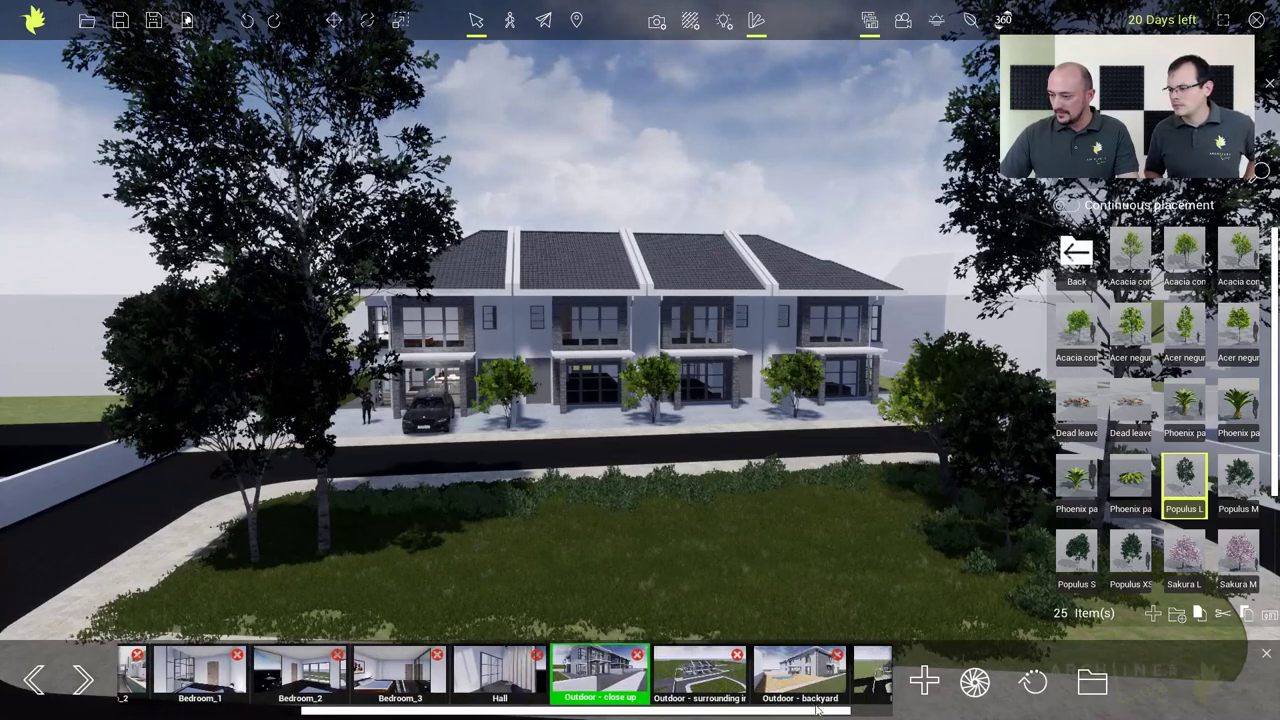
{"action": "left_click", "coordinate": [800, 672]}
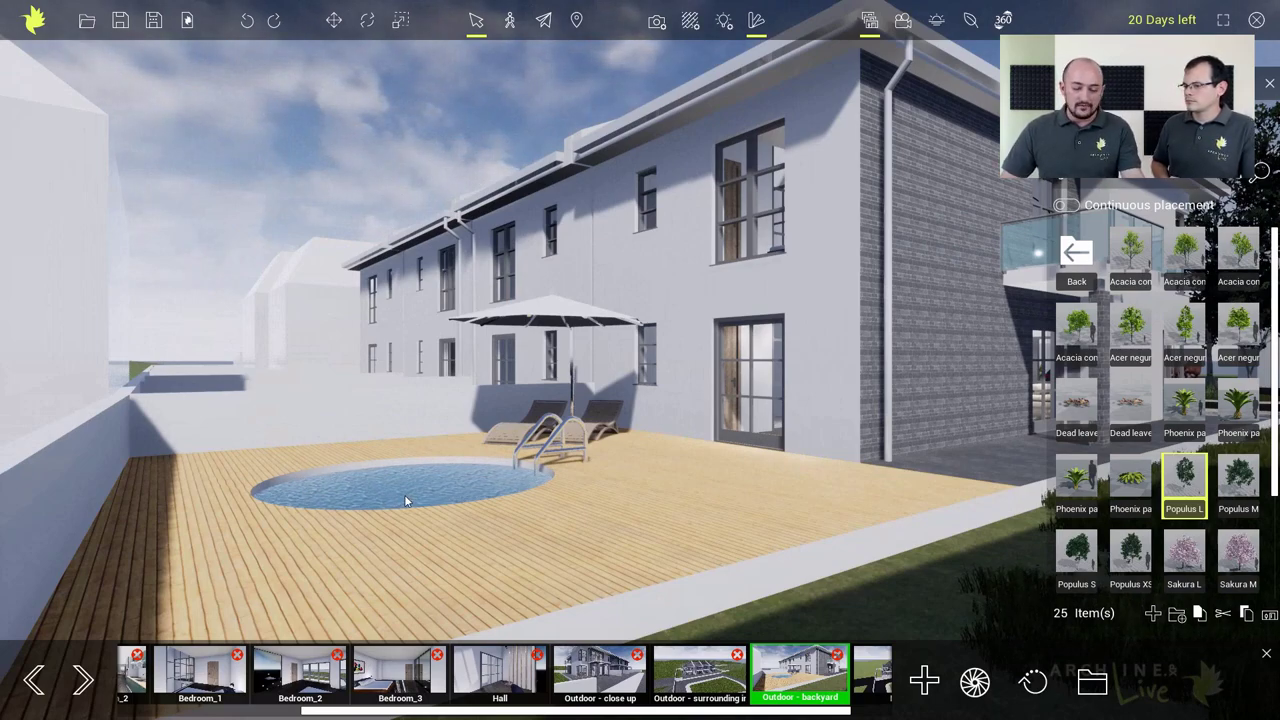
{"action": "key", "text": "alt+Tab"}
{"action": "key", "text": "alt+Tab"}
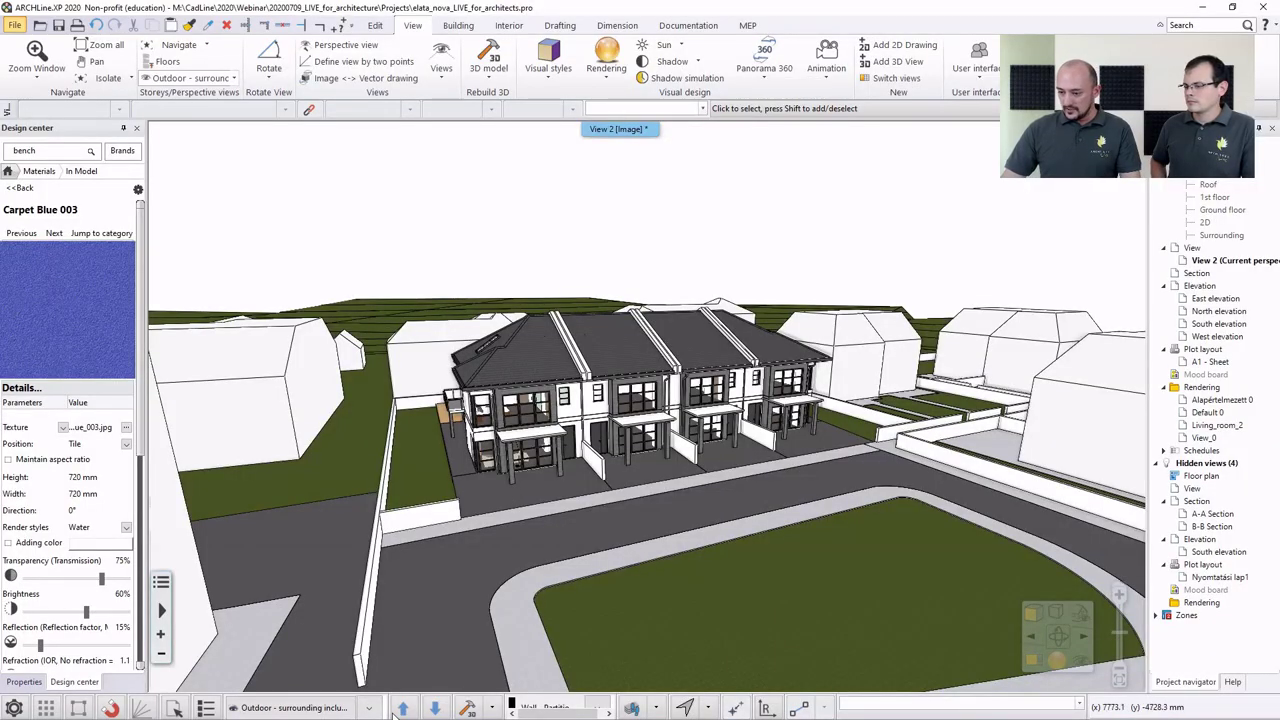
Pick the Outdoor - backyard view, select the wooden deck slab and show it on the floor plan
{"action": "left_click", "coordinate": [368, 708]}
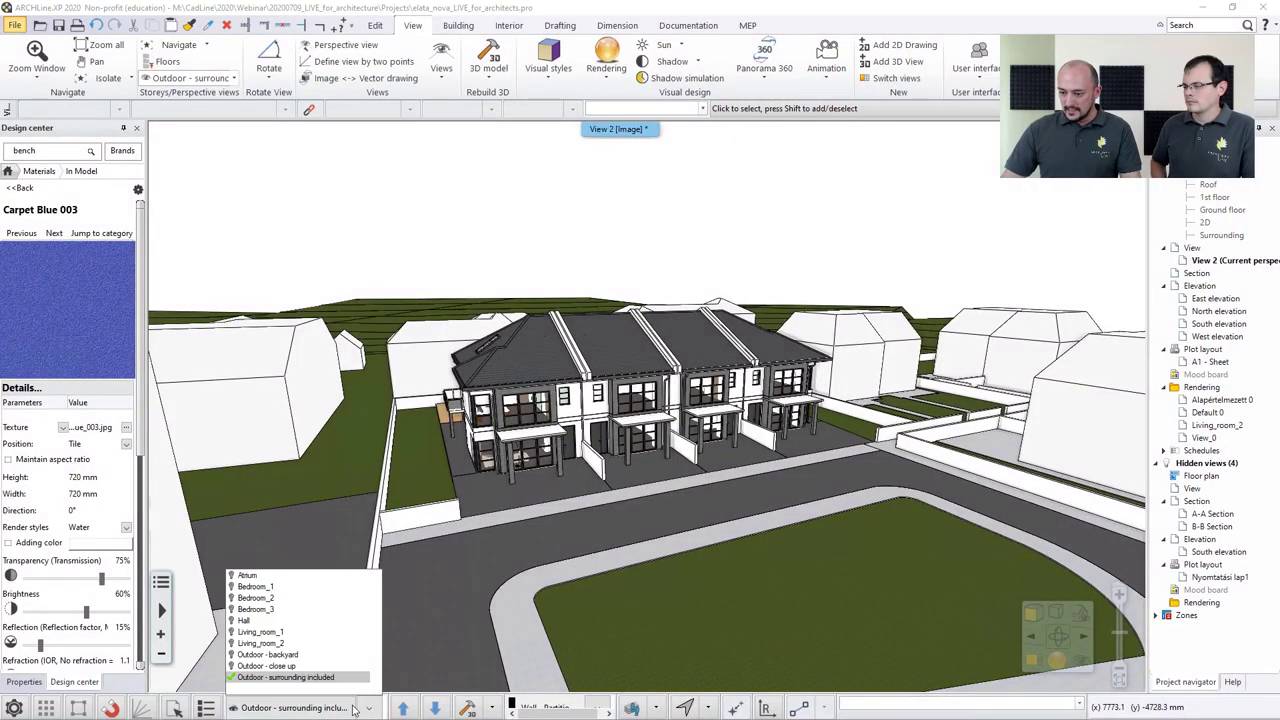
{"action": "left_click", "coordinate": [296, 655]}
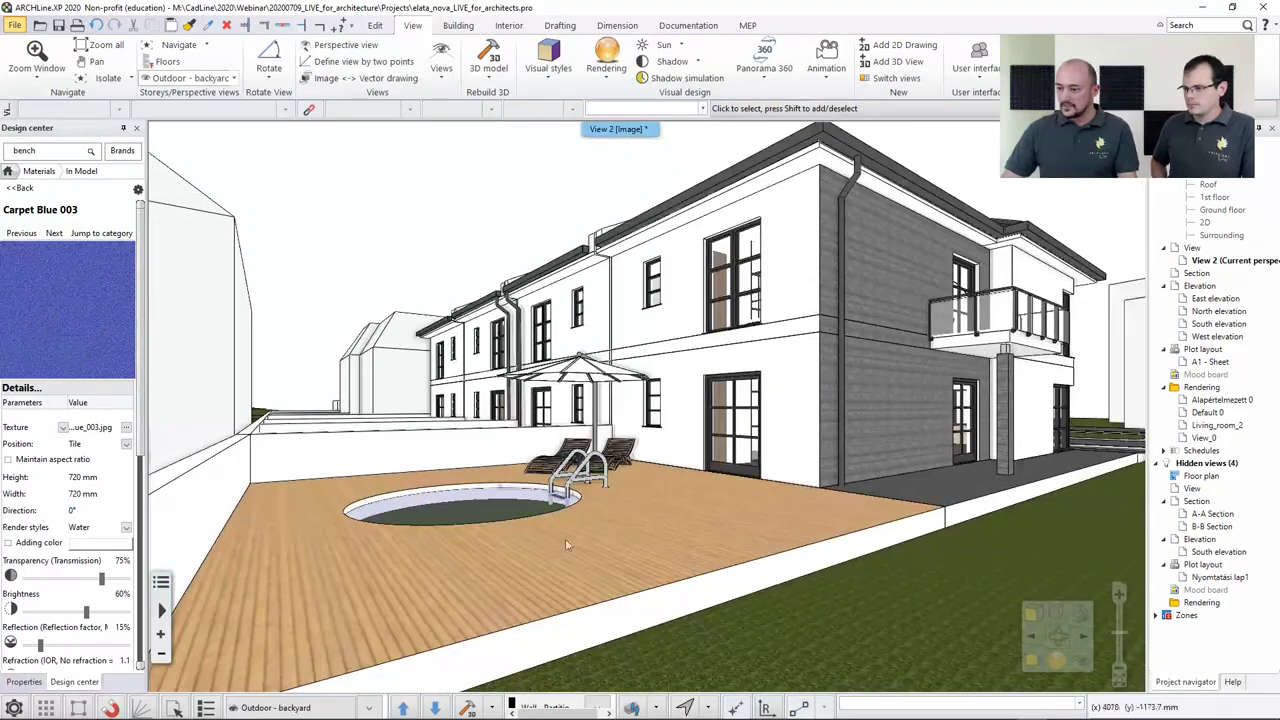
{"action": "left_click", "coordinate": [500, 505]}
{"action": "left_click", "coordinate": [459, 547]}
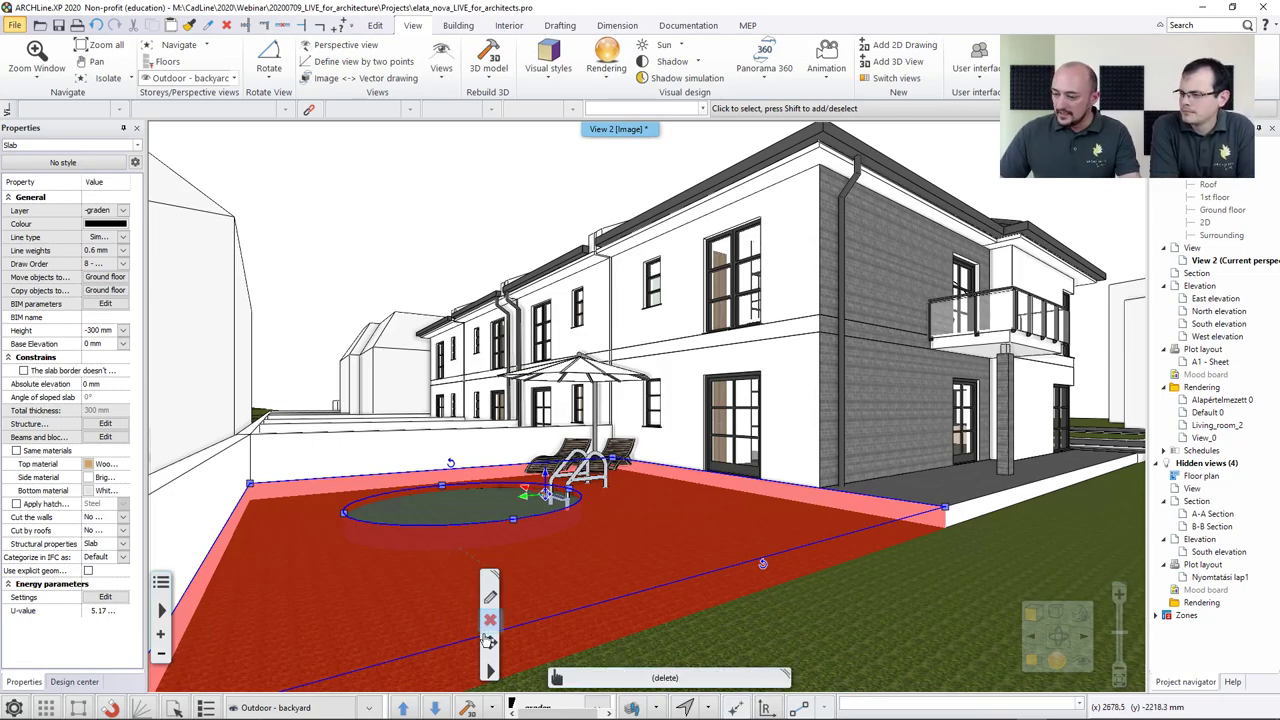
{"action": "left_click", "coordinate": [490, 670]}
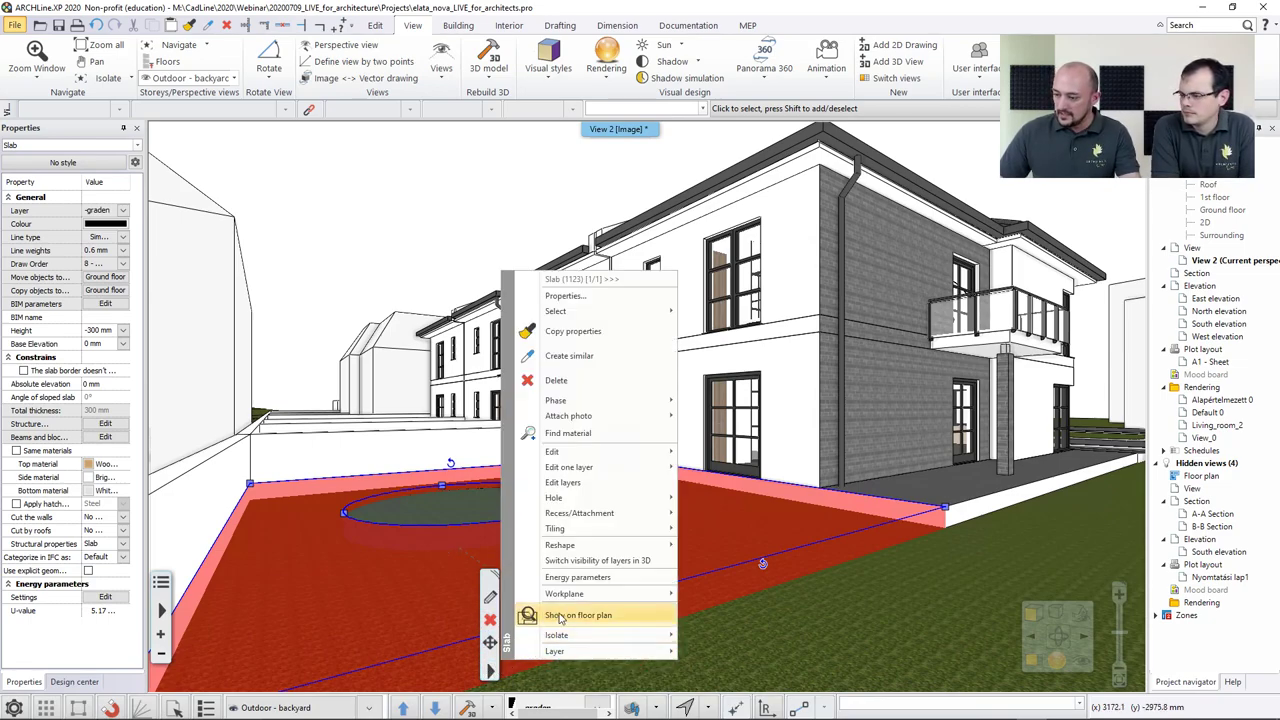
{"action": "left_click", "coordinate": [596, 616]}
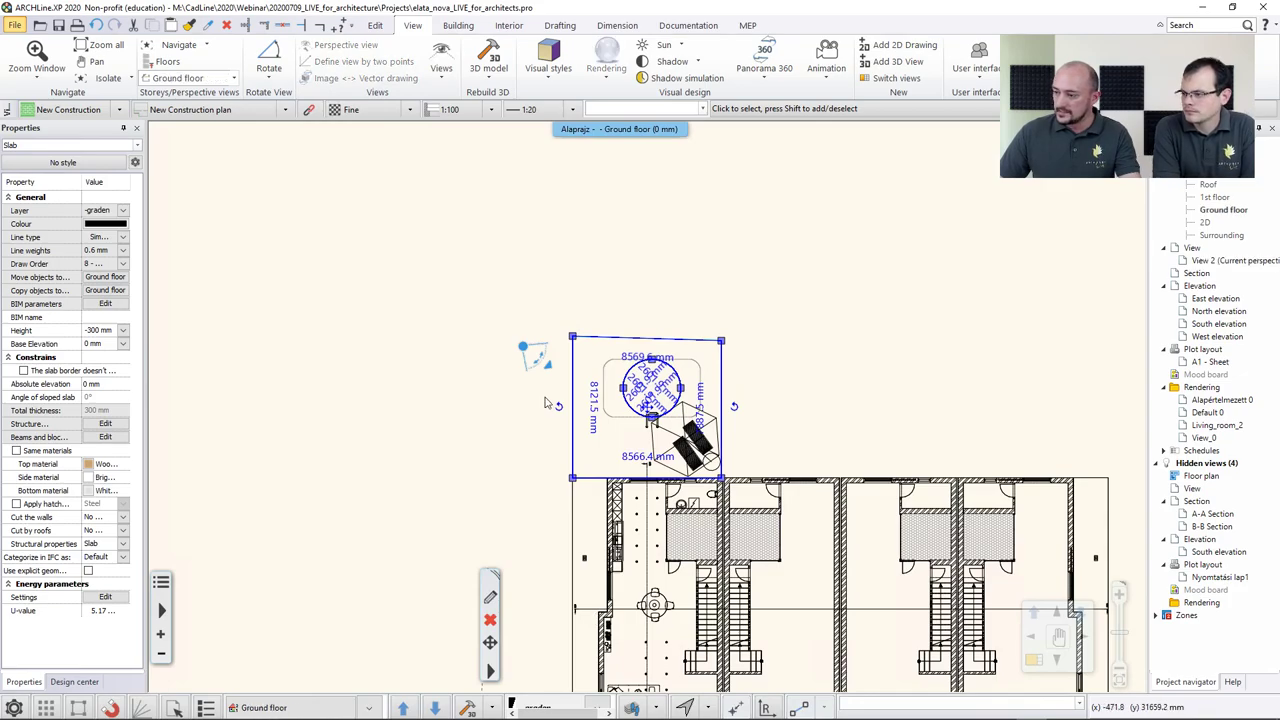
Move three nodes of the deck's pool opening onto snapped endpoints and delete a fourth node
{"action": "scroll", "coordinate": [608, 396], "scroll_direction": "up", "scroll_amount": 2}
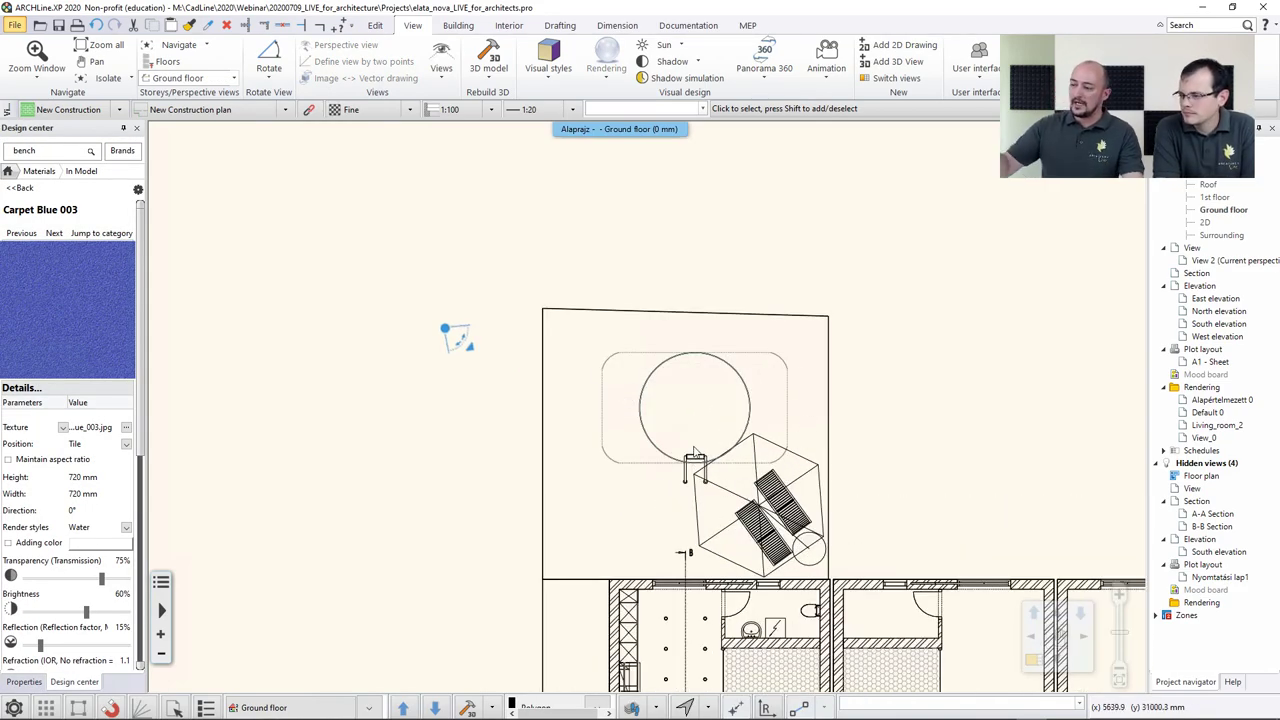
{"action": "left_click", "coordinate": [650, 378]}
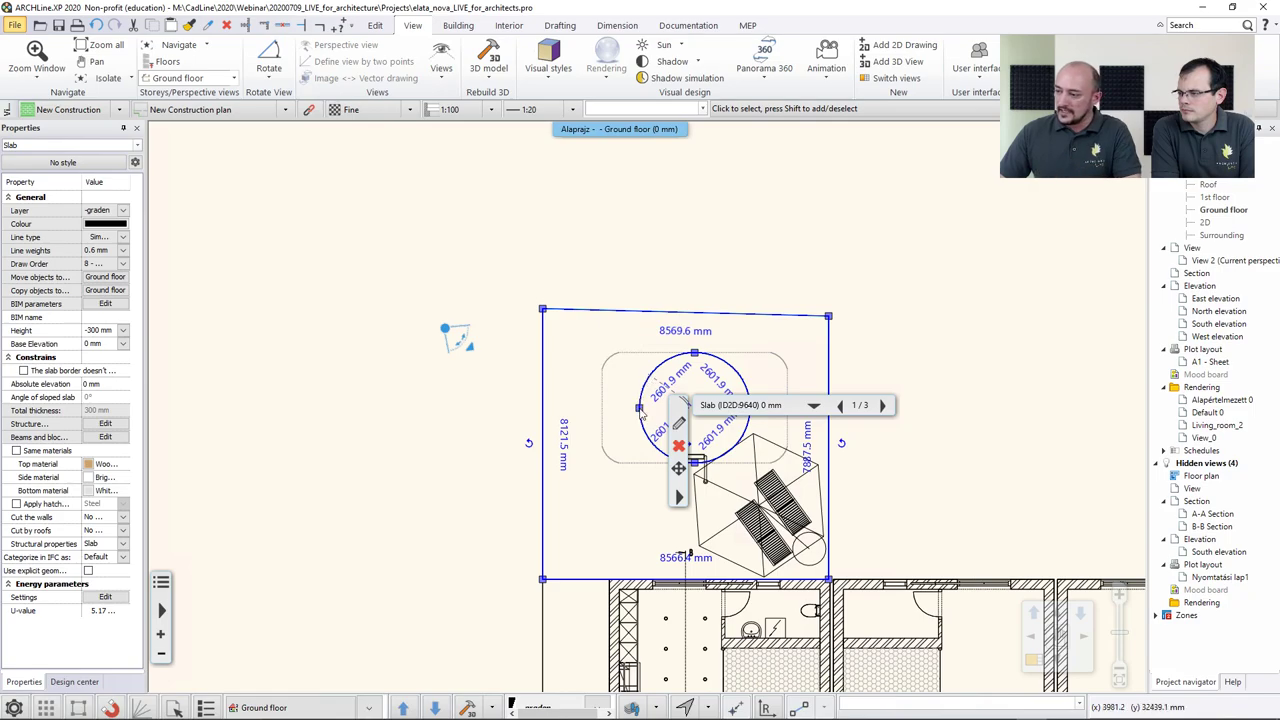
{"action": "left_click", "coordinate": [668, 423]}
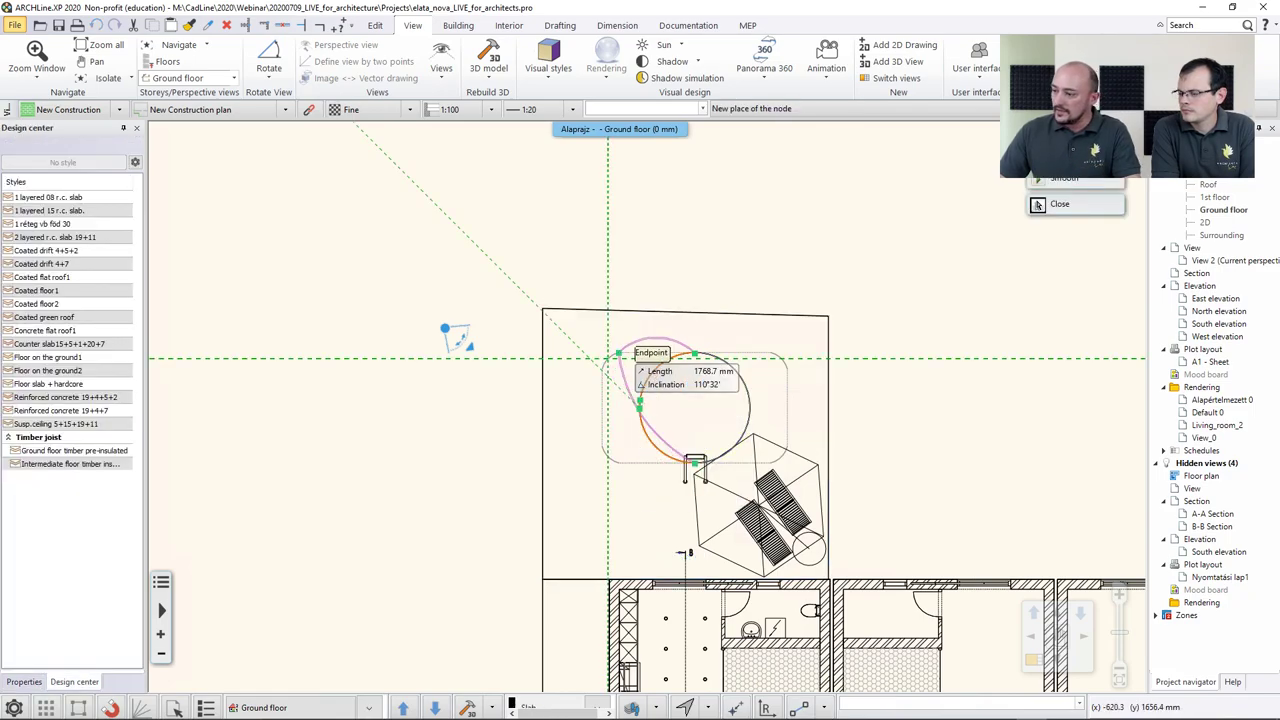
{"action": "left_click", "coordinate": [618, 352]}
{"action": "mouse_move", "coordinate": [694, 354]}
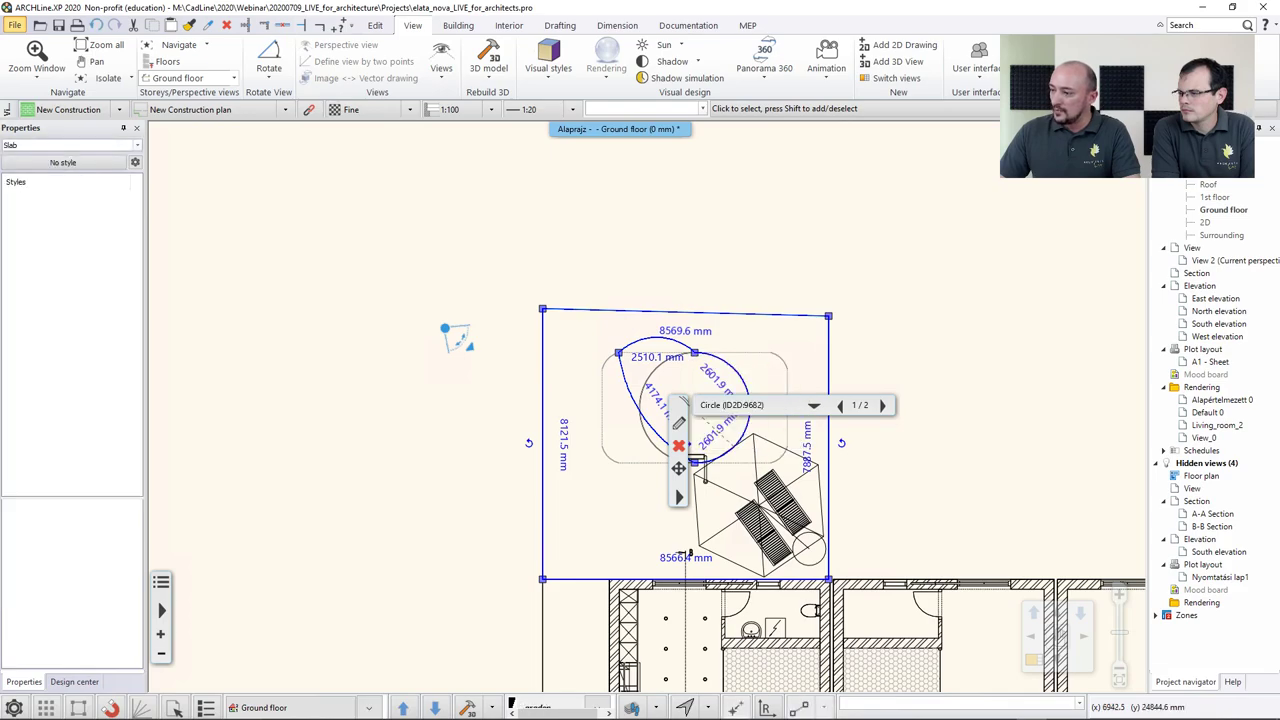
{"action": "left_click", "coordinate": [760, 367]}
{"action": "left_click", "coordinate": [770, 353]}
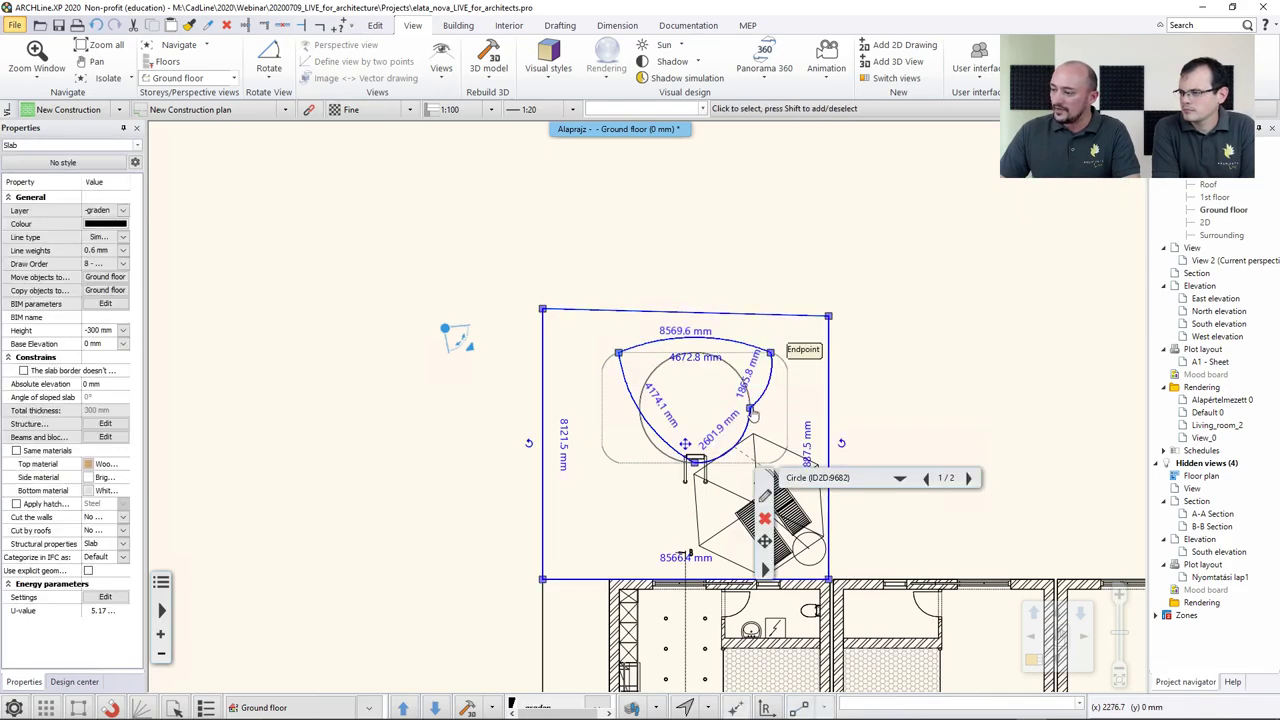
{"action": "mouse_move", "coordinate": [752, 412]}
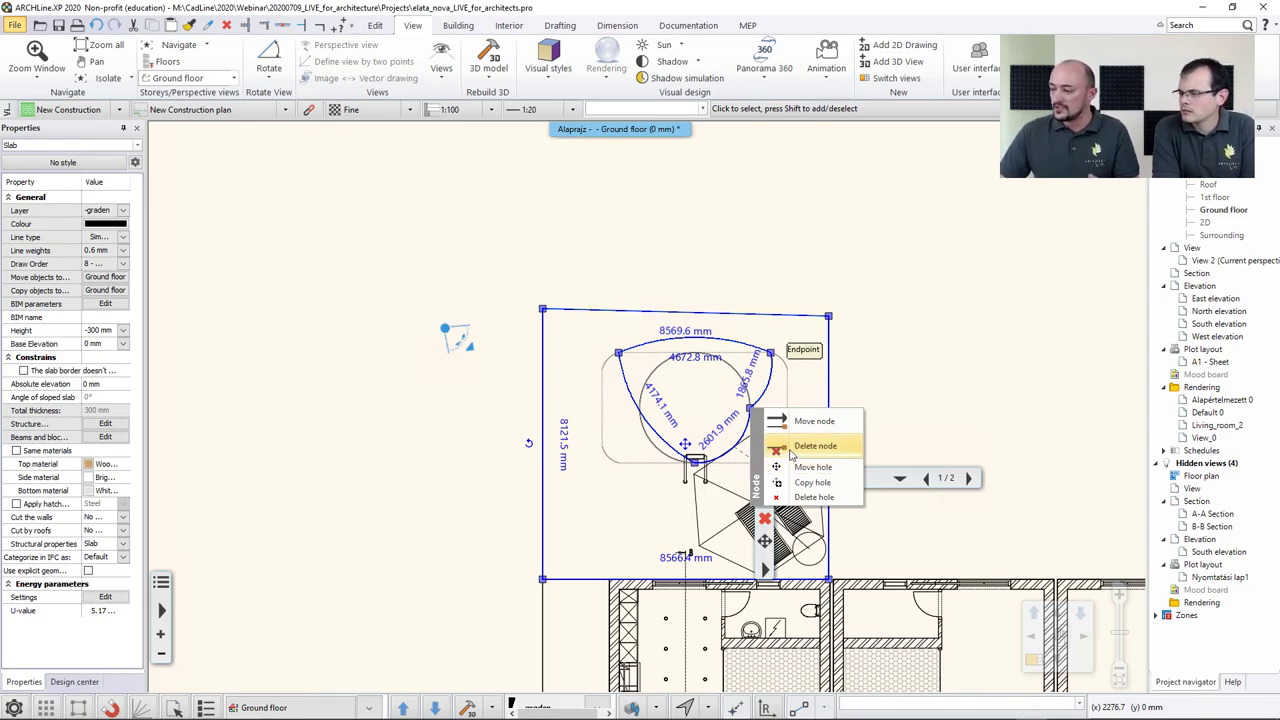
{"action": "left_click", "coordinate": [806, 422]}
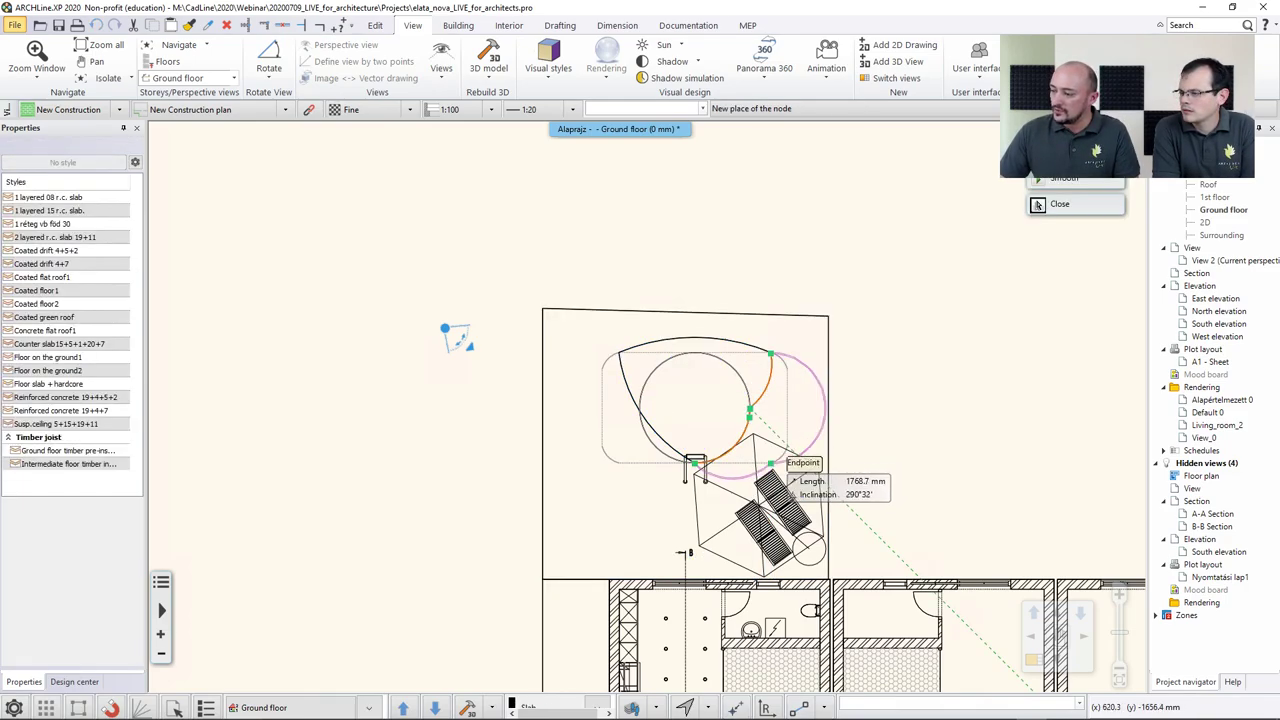
{"action": "left_click", "coordinate": [764, 462]}
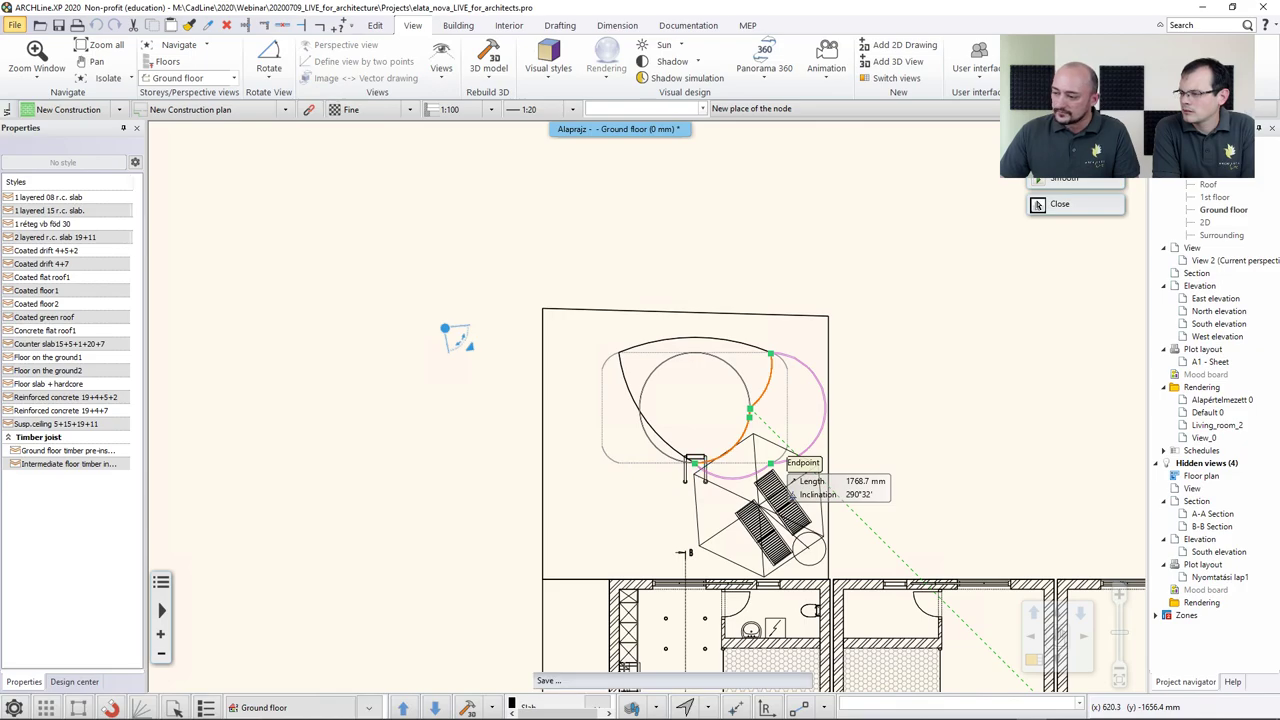
{"action": "left_click", "coordinate": [697, 466]}
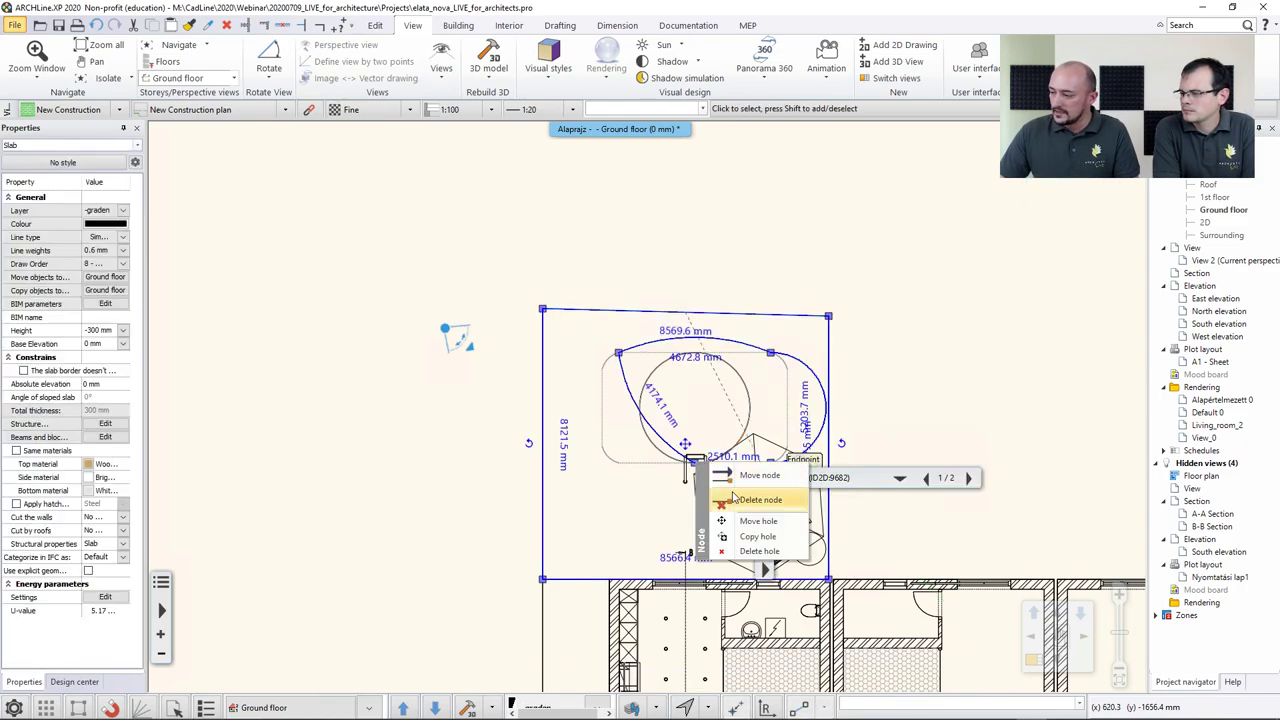
{"action": "left_click", "coordinate": [758, 499]}
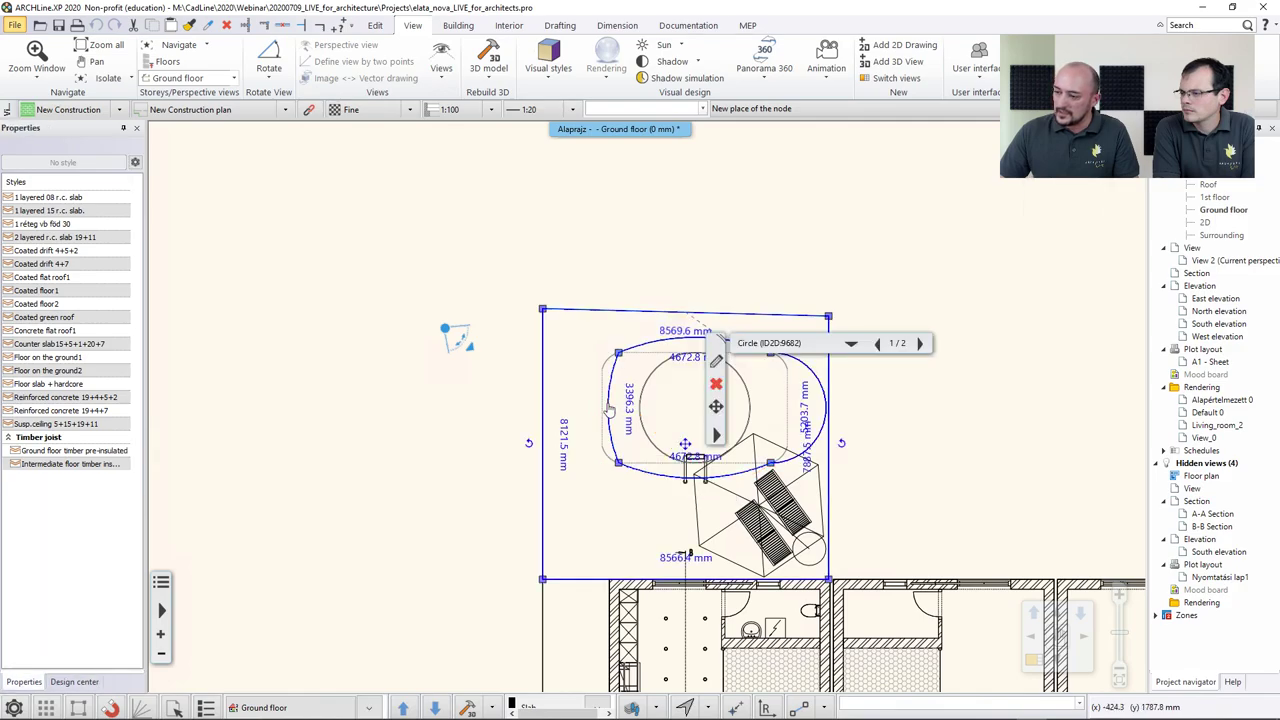
Turn the opening's left, bottom and right arcs into straight edges
{"action": "left_click", "coordinate": [608, 408]}
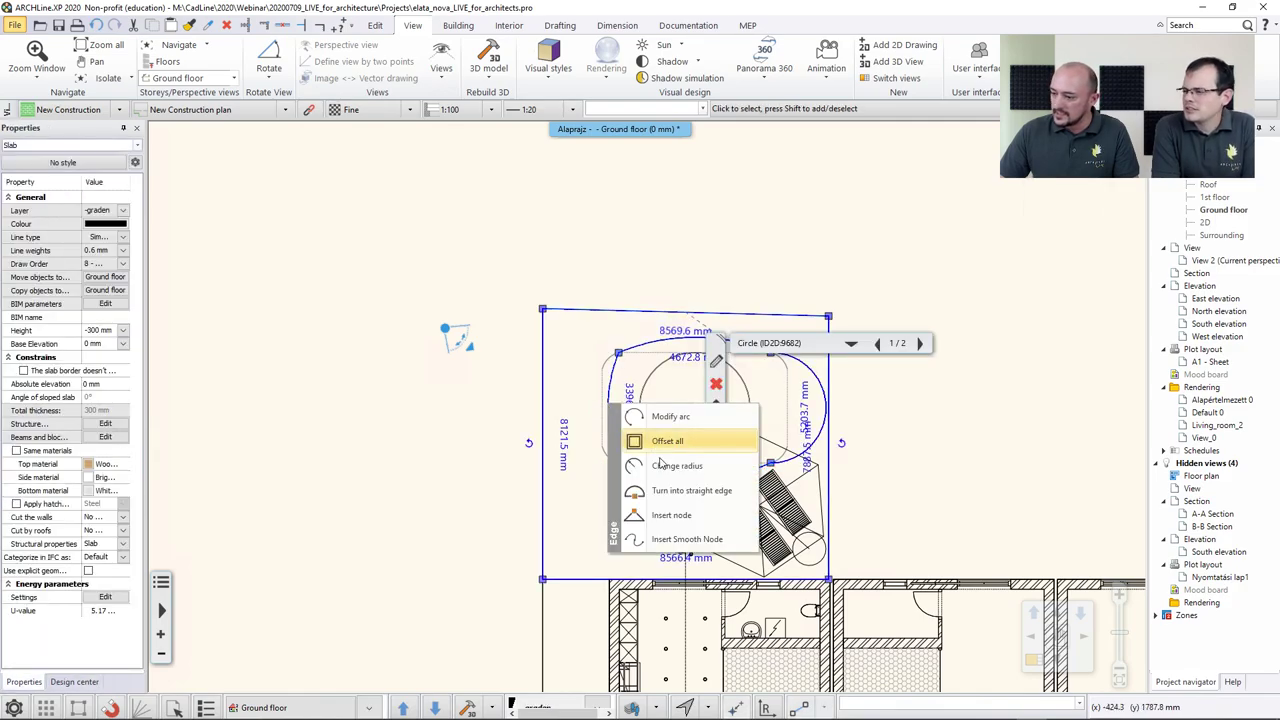
{"action": "left_click", "coordinate": [690, 490]}
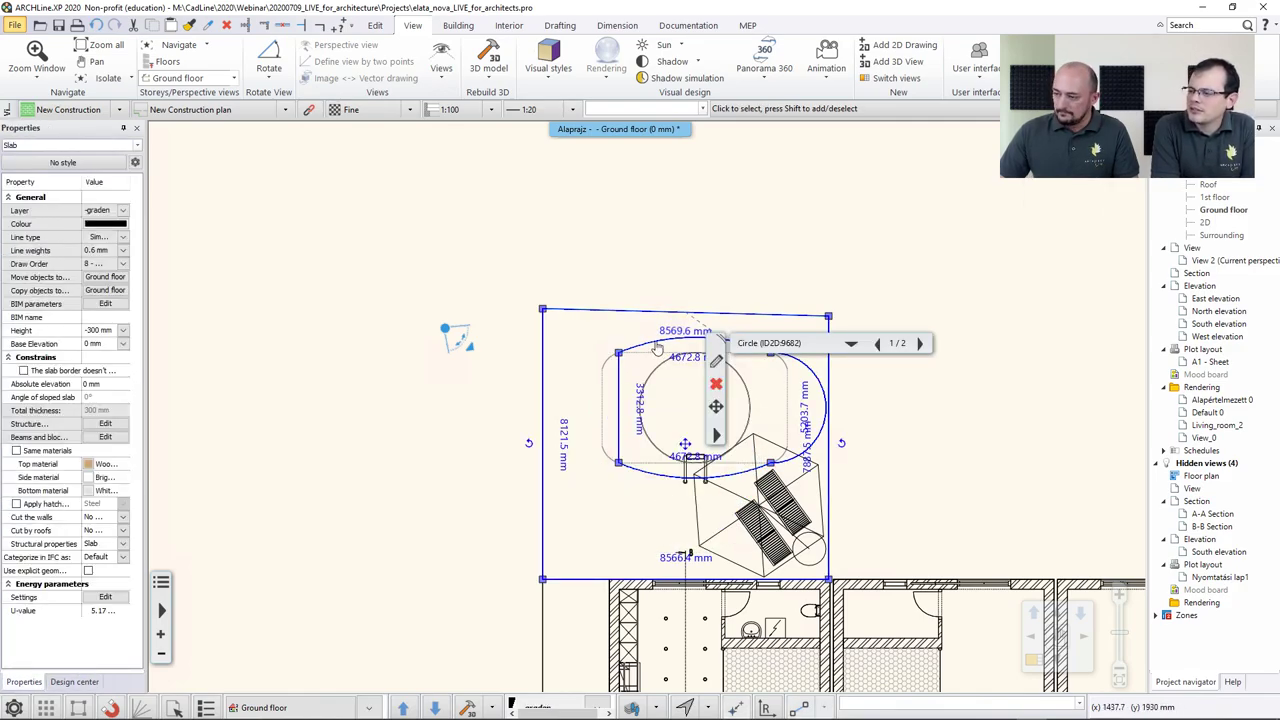
{"action": "left_click", "coordinate": [657, 347]}
{"action": "left_click", "coordinate": [745, 423]}
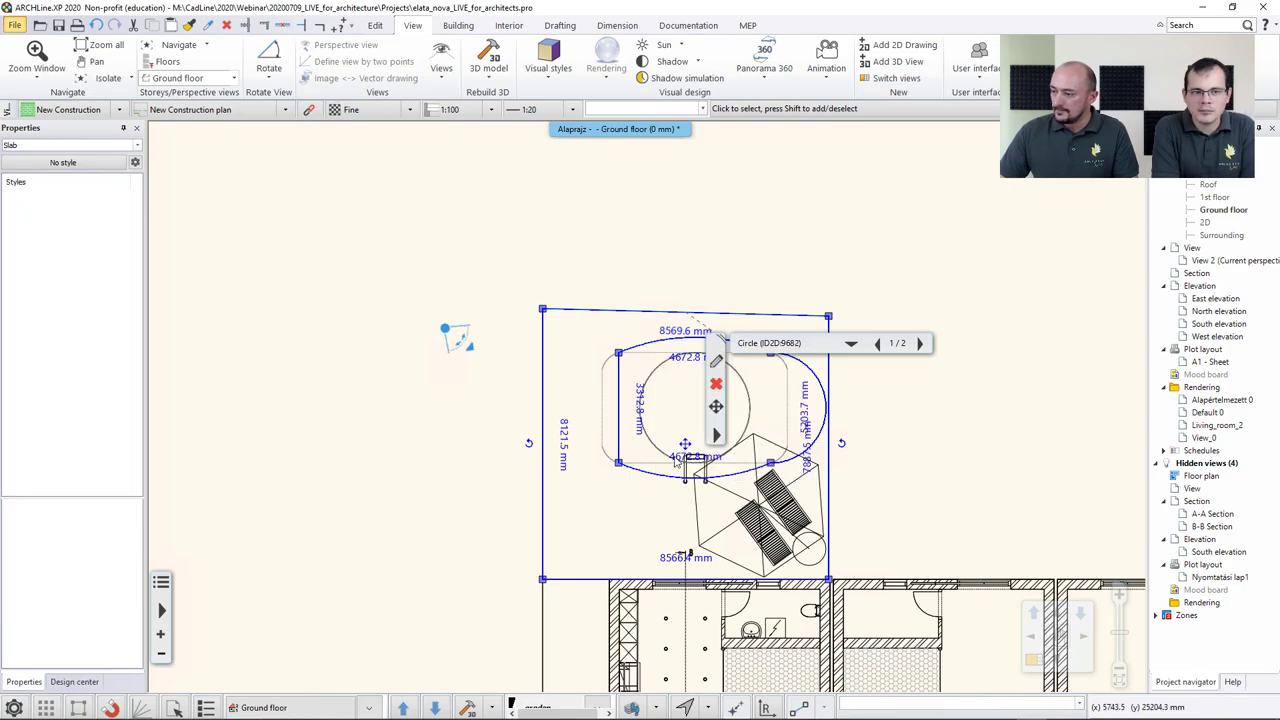
{"action": "left_click", "coordinate": [661, 478]}
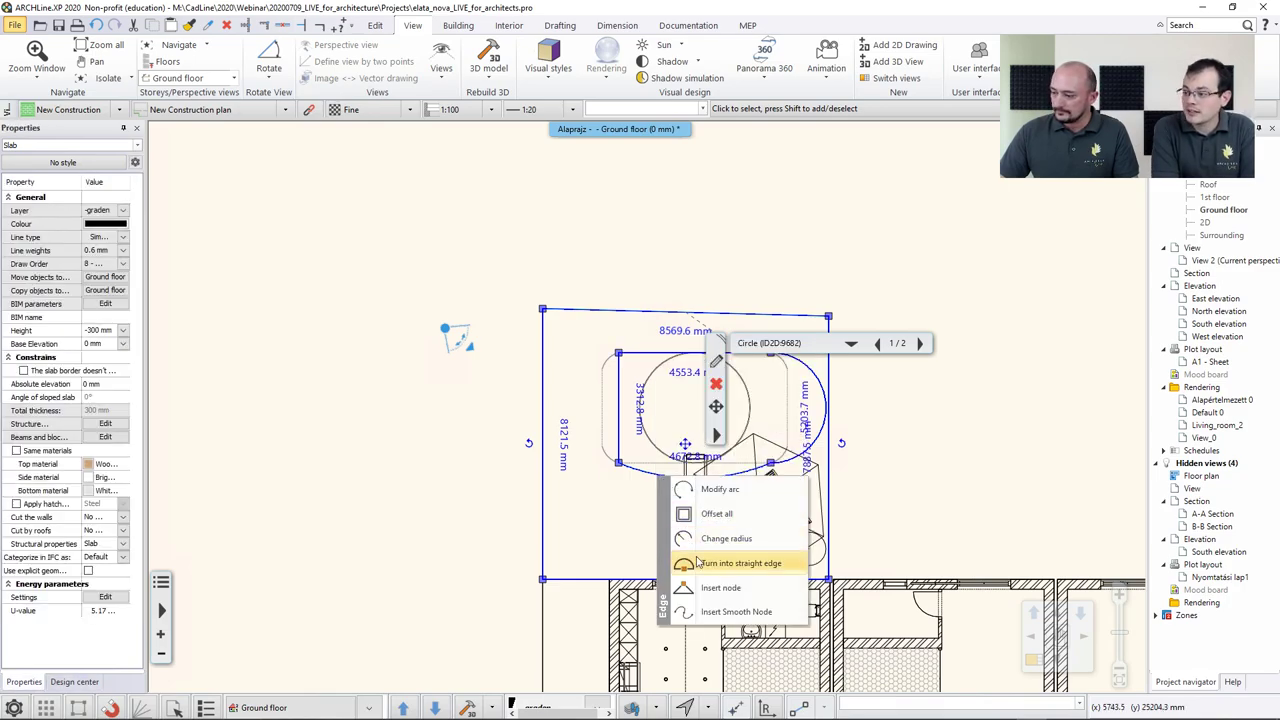
{"action": "left_click", "coordinate": [697, 563]}
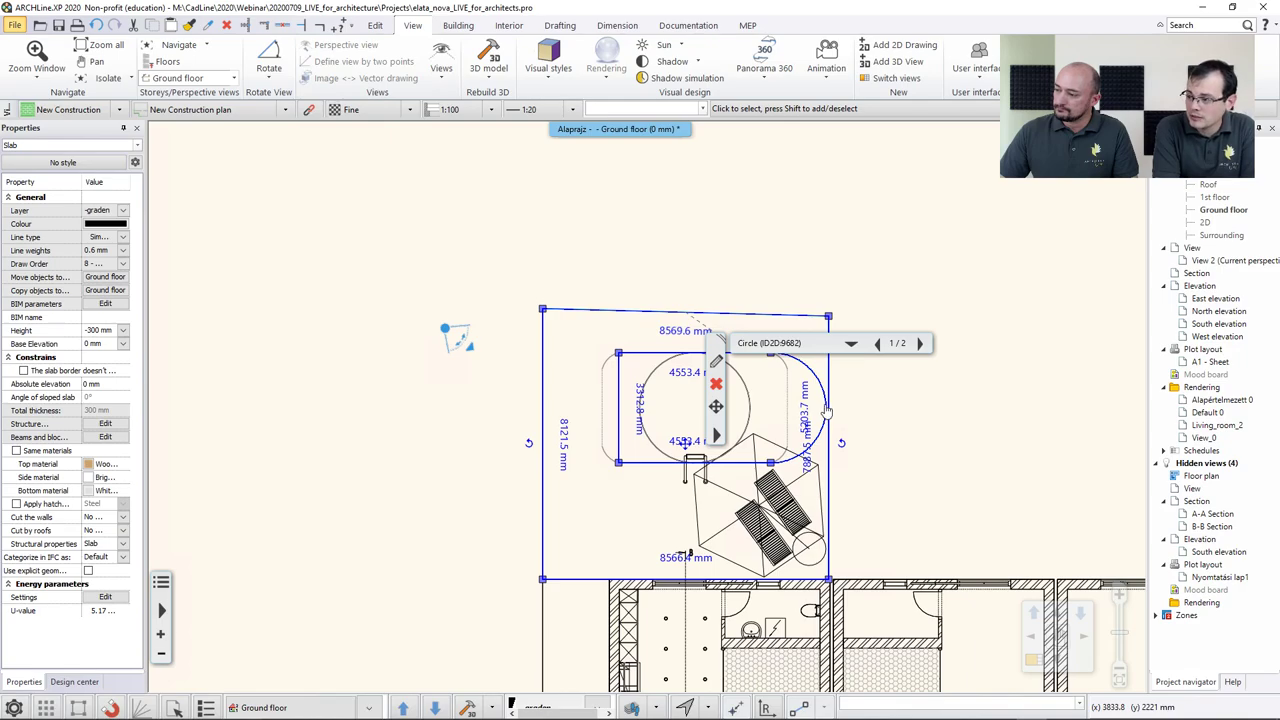
{"action": "left_click", "coordinate": [826, 410]}
{"action": "left_click", "coordinate": [872, 492]}
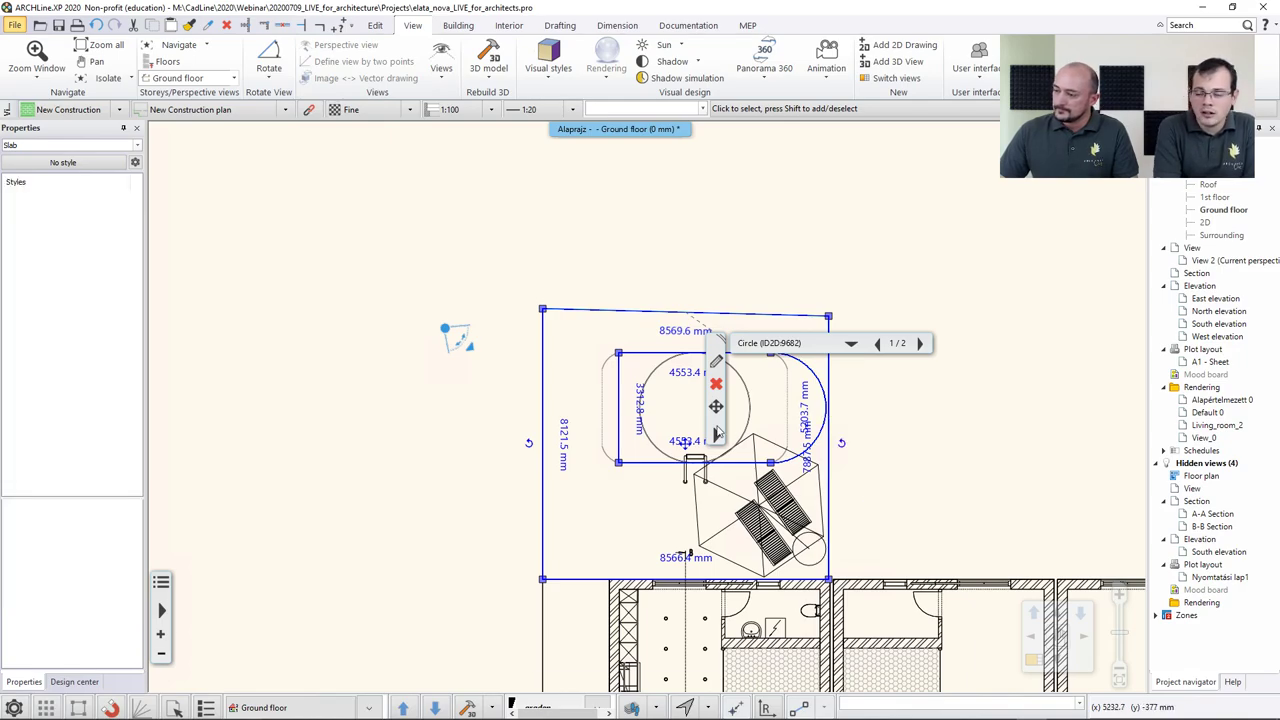
Select the circle inside the opening and begin moving it, then cancel the move
{"action": "left_click", "coordinate": [647, 388]}
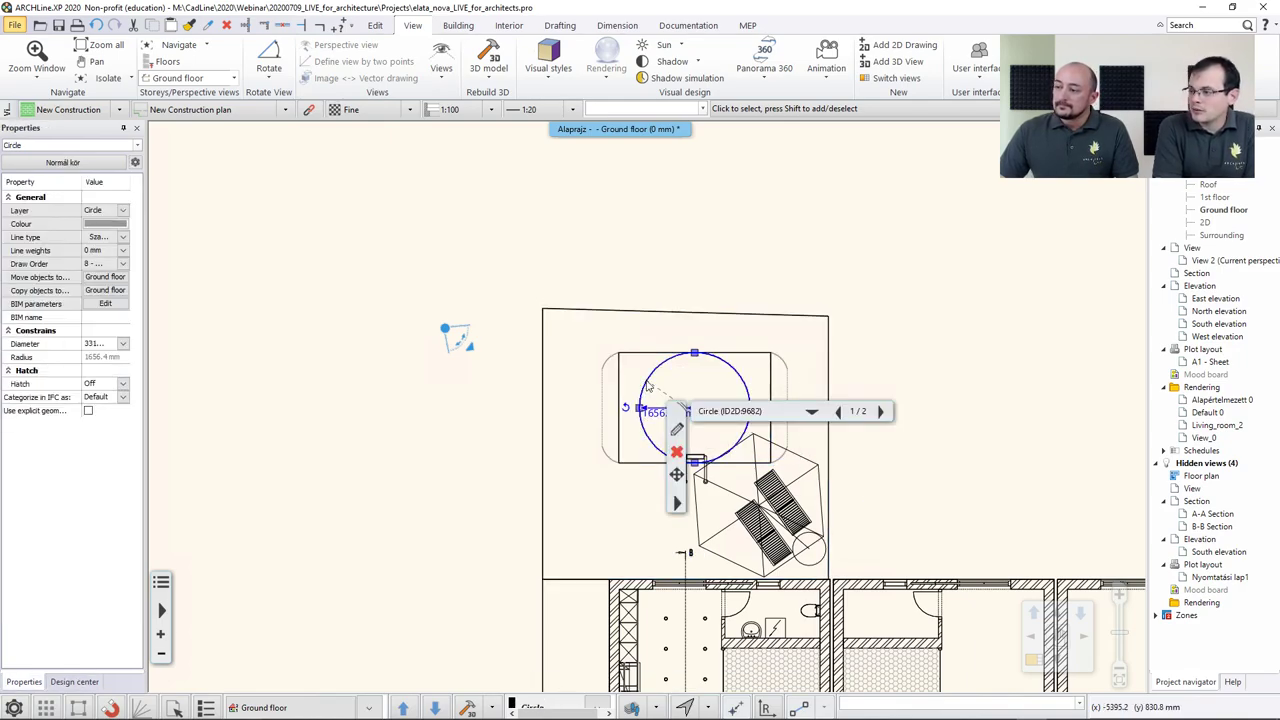
{"action": "left_click", "coordinate": [640, 409]}
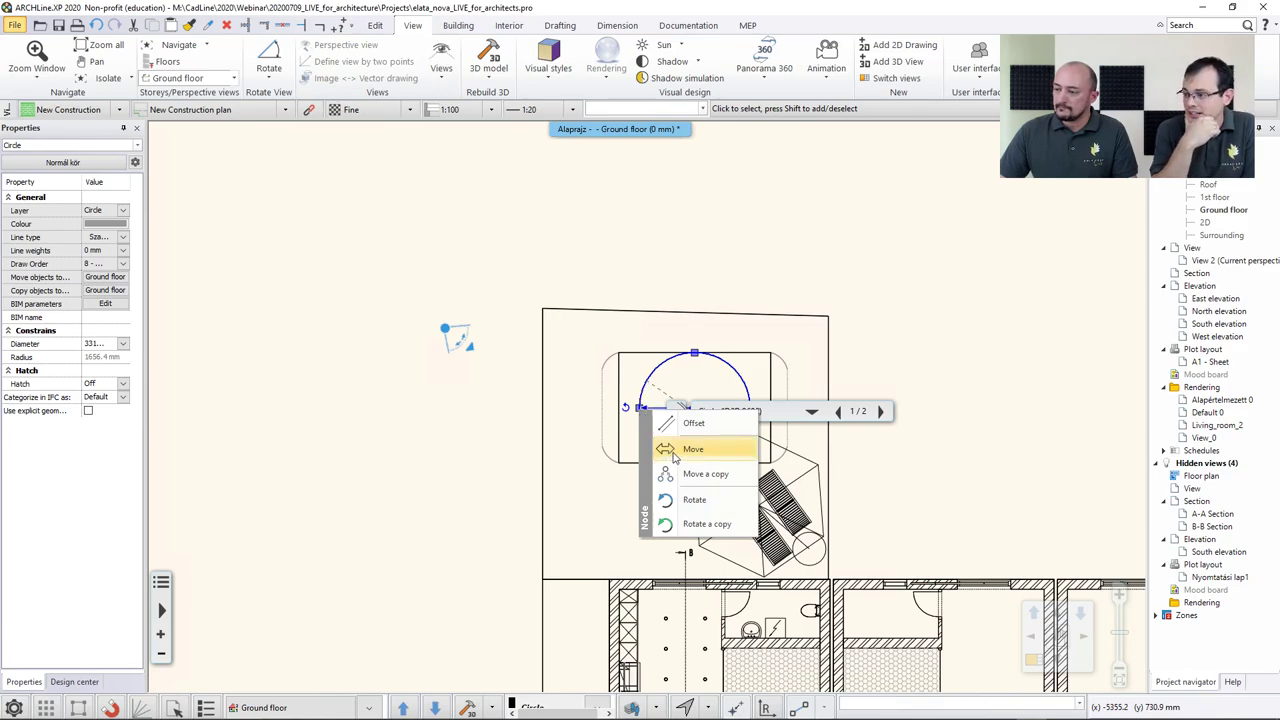
{"action": "left_click", "coordinate": [690, 449]}
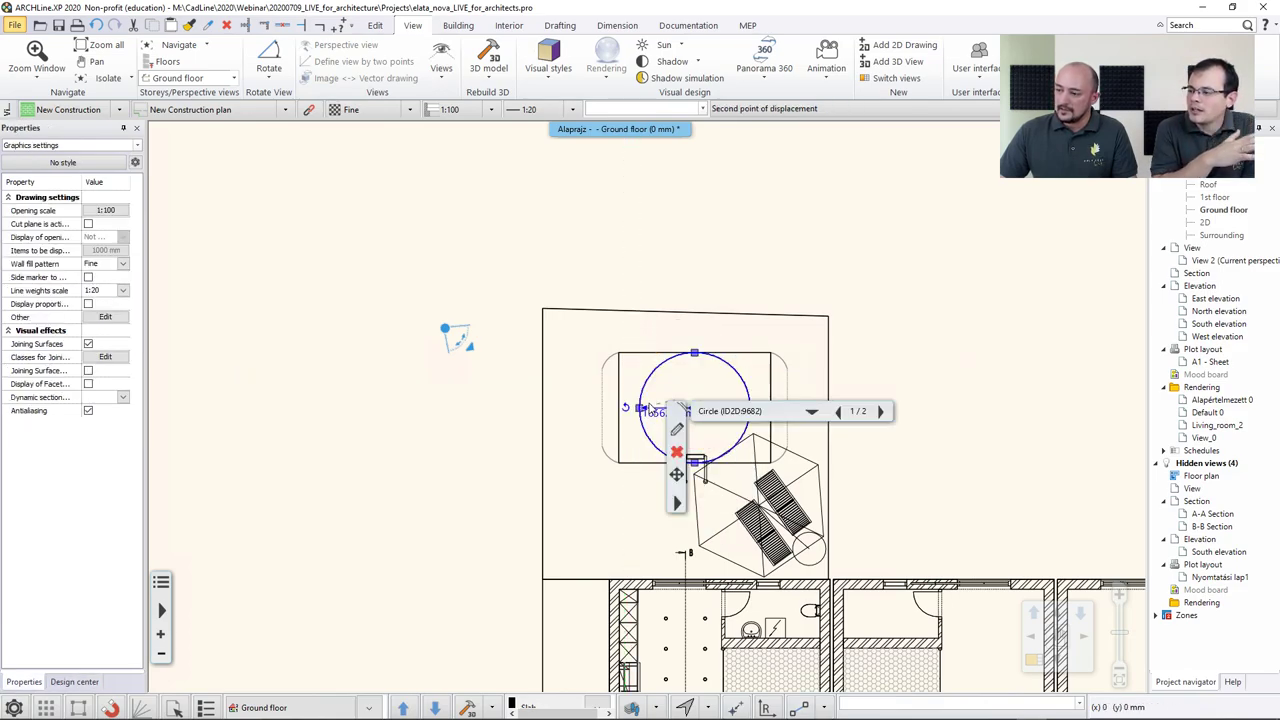
{"action": "key", "text": "Escape"}
Insert a node on the round slab's curved edge, then open the round slab's actions menu
{"action": "left_click", "coordinate": [880, 411]}
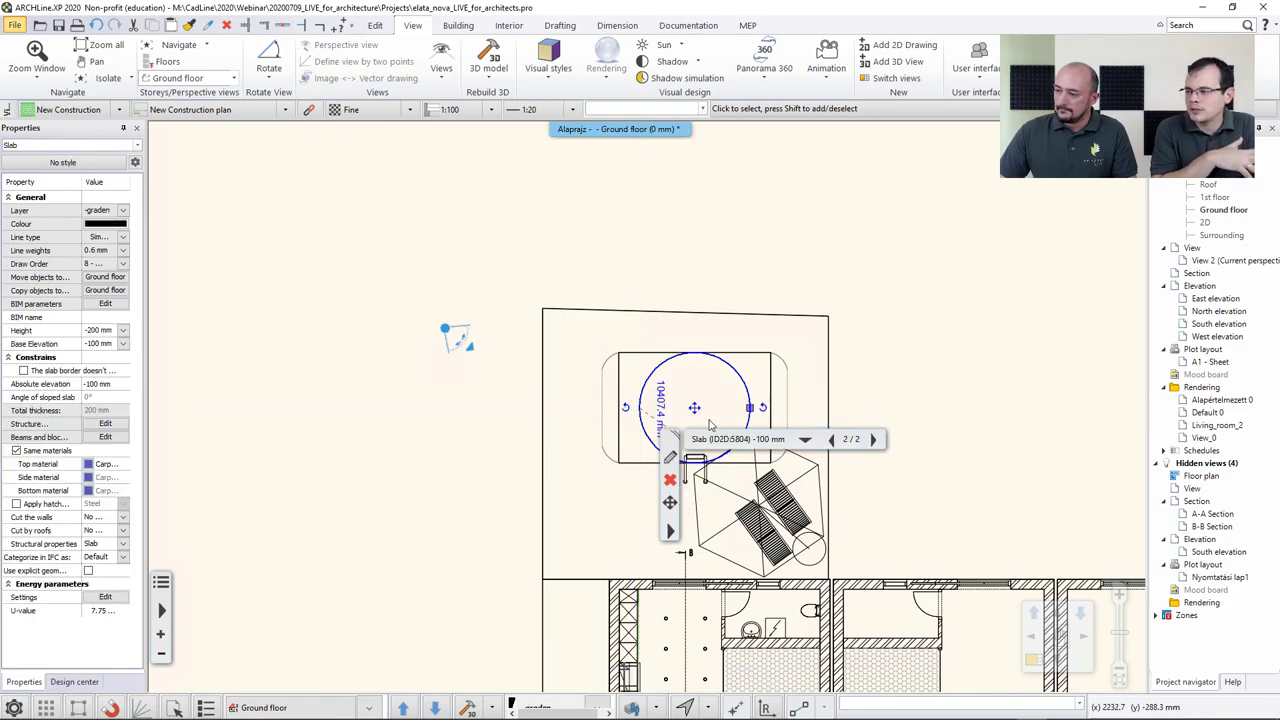
{"action": "mouse_move", "coordinate": [745, 390]}
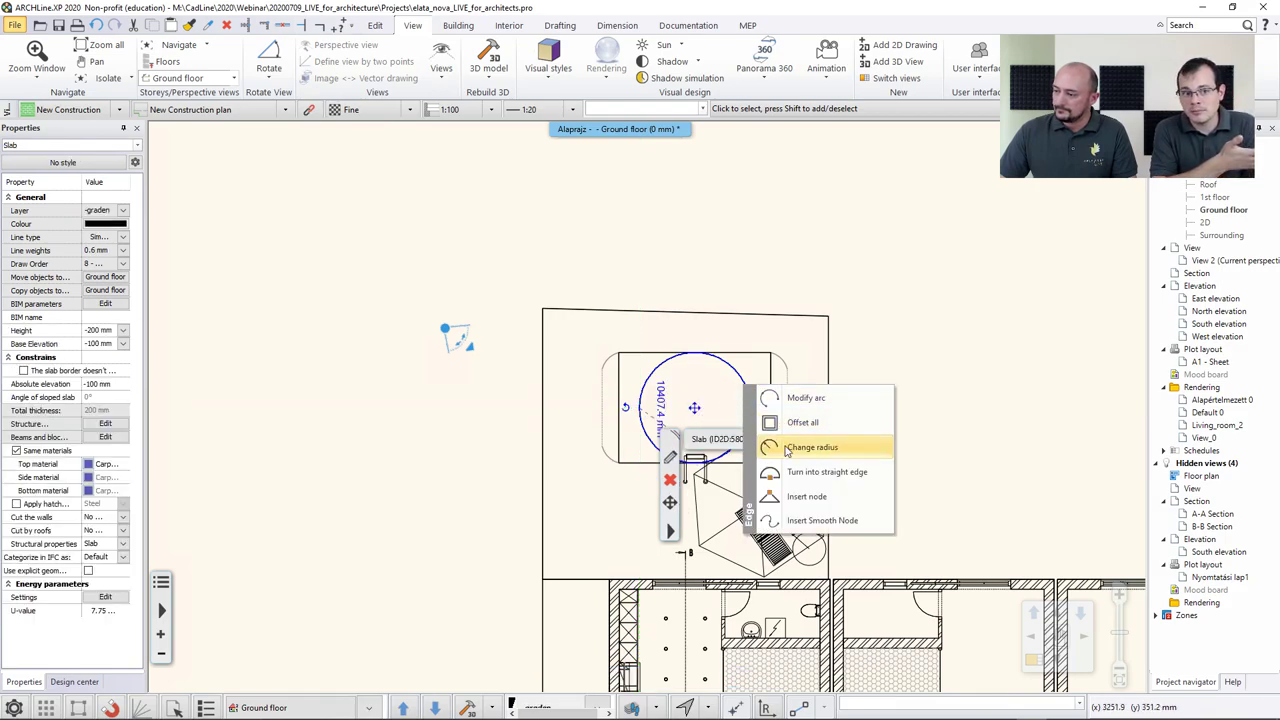
{"action": "left_click", "coordinate": [790, 496]}
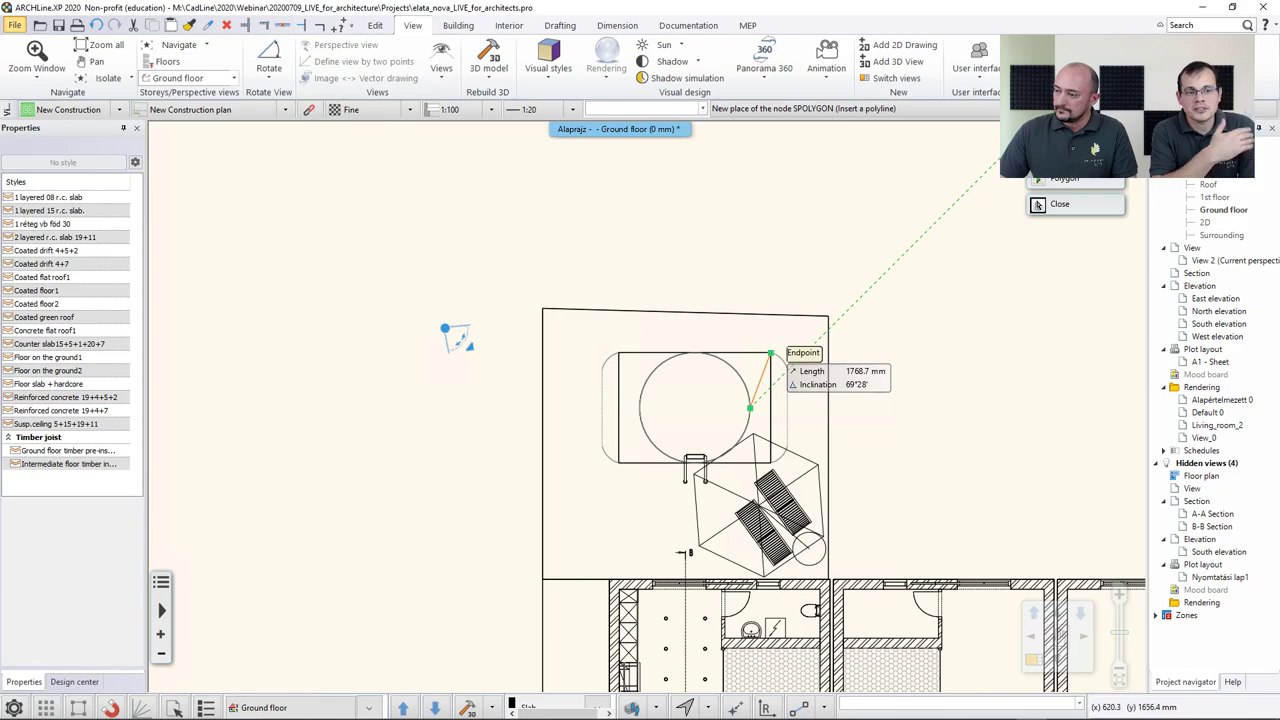
{"action": "left_click", "coordinate": [770, 353]}
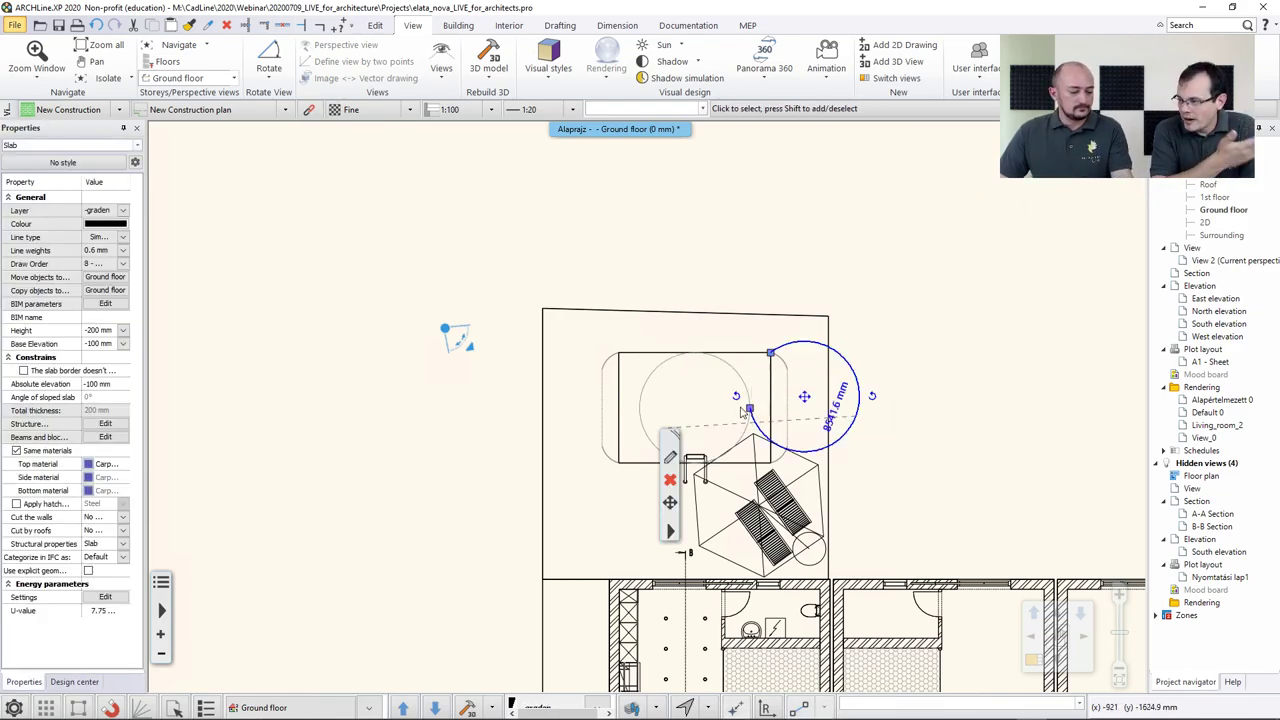
{"action": "left_click", "coordinate": [745, 410]}
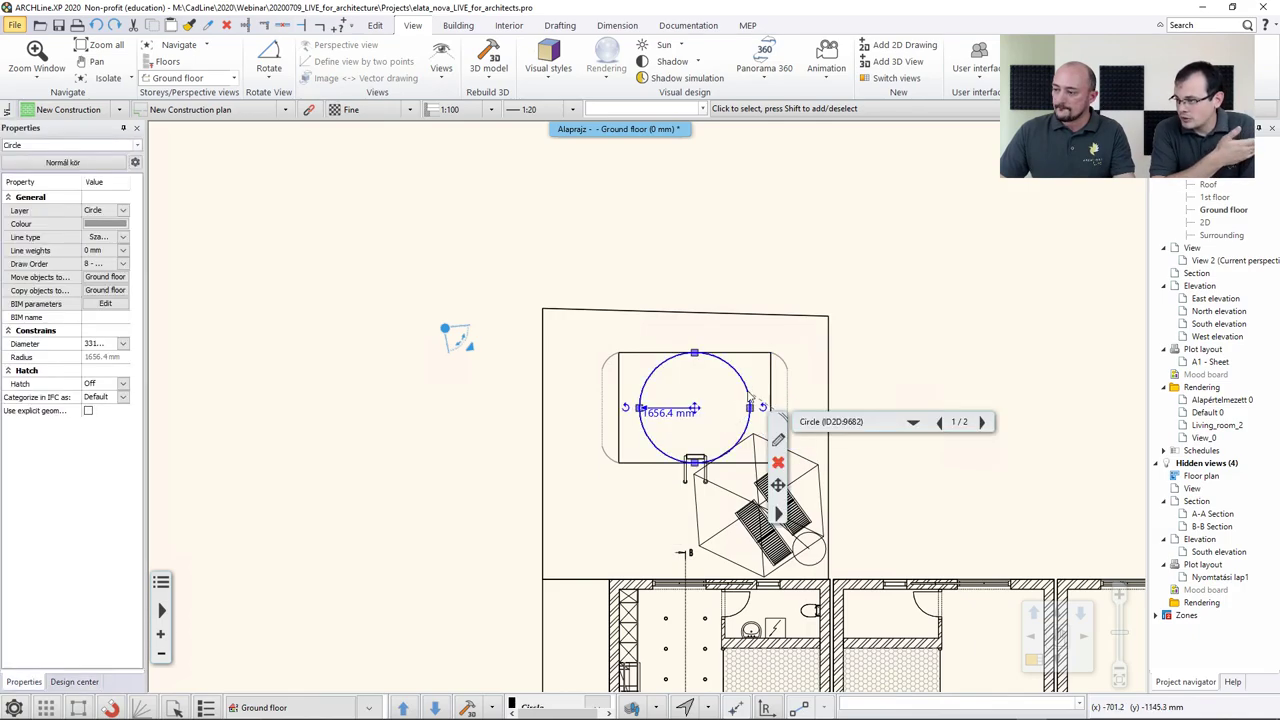
{"action": "left_click", "coordinate": [982, 422]}
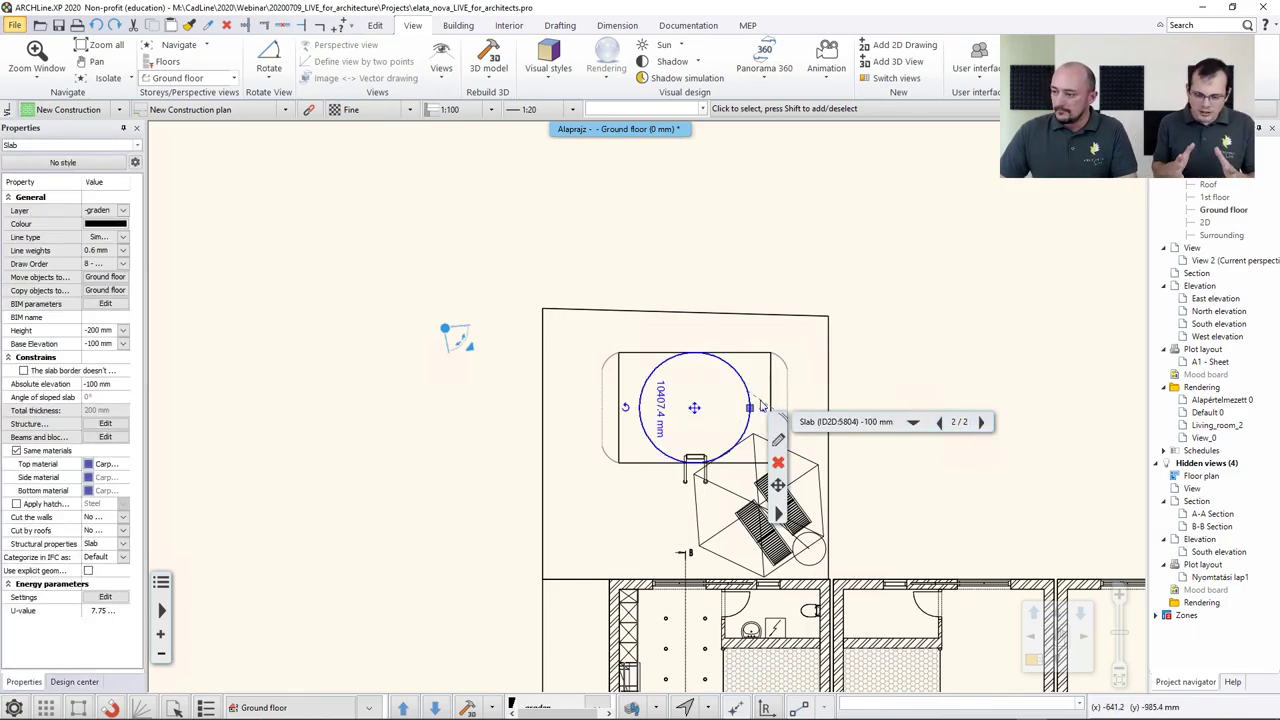
{"action": "left_click", "coordinate": [778, 510]}
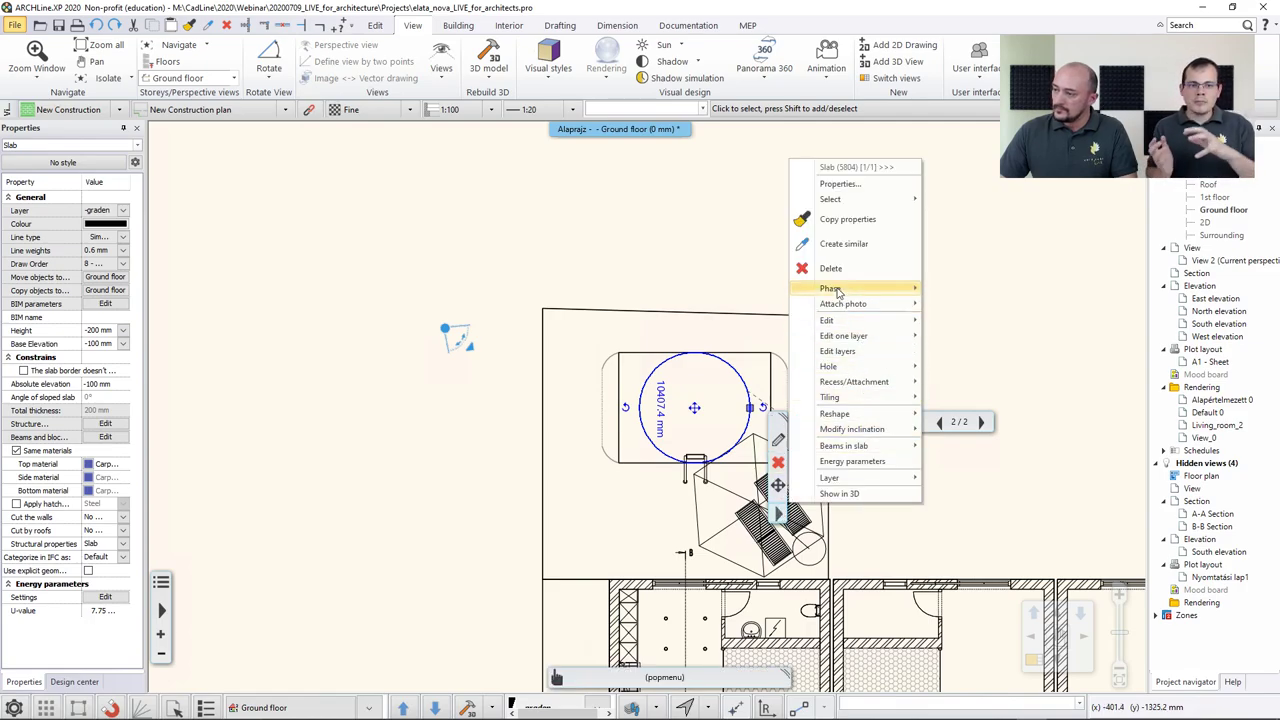
Create a similar slab tracing the rectangle's four corners around the round slab
{"action": "left_click", "coordinate": [845, 245]}
{"action": "left_click", "coordinate": [618, 353]}
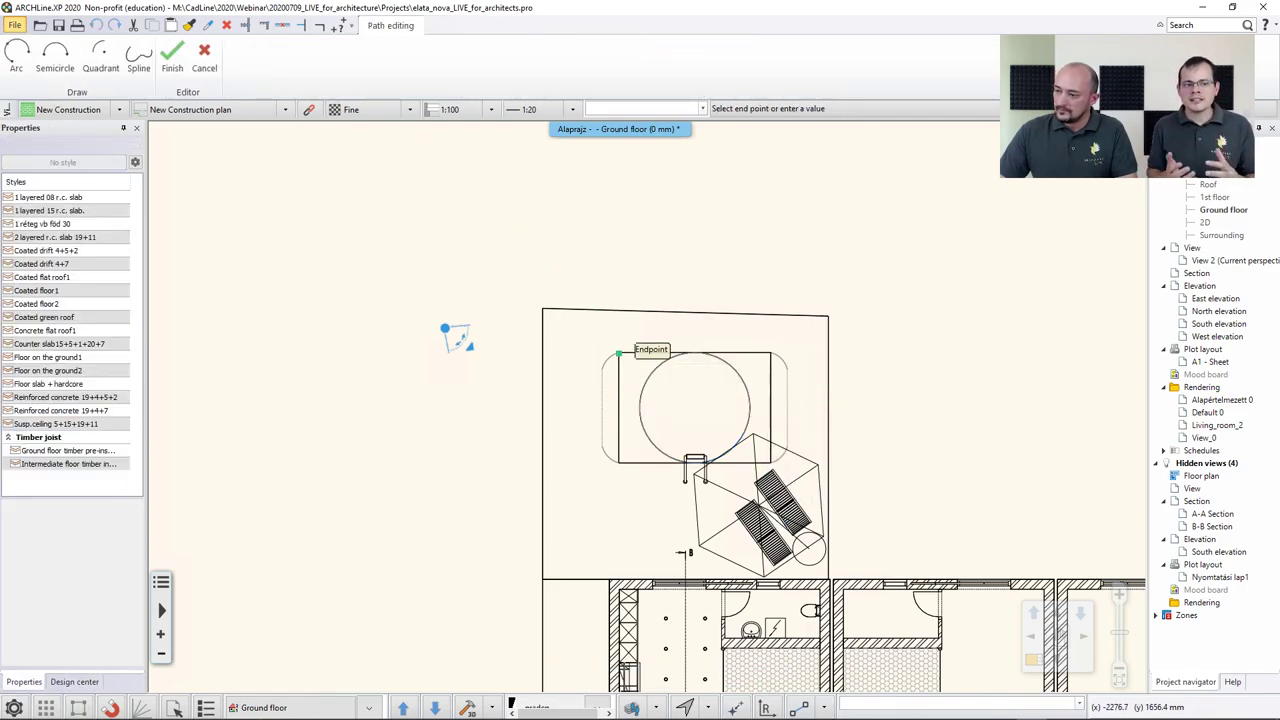
{"action": "left_click", "coordinate": [770, 353]}
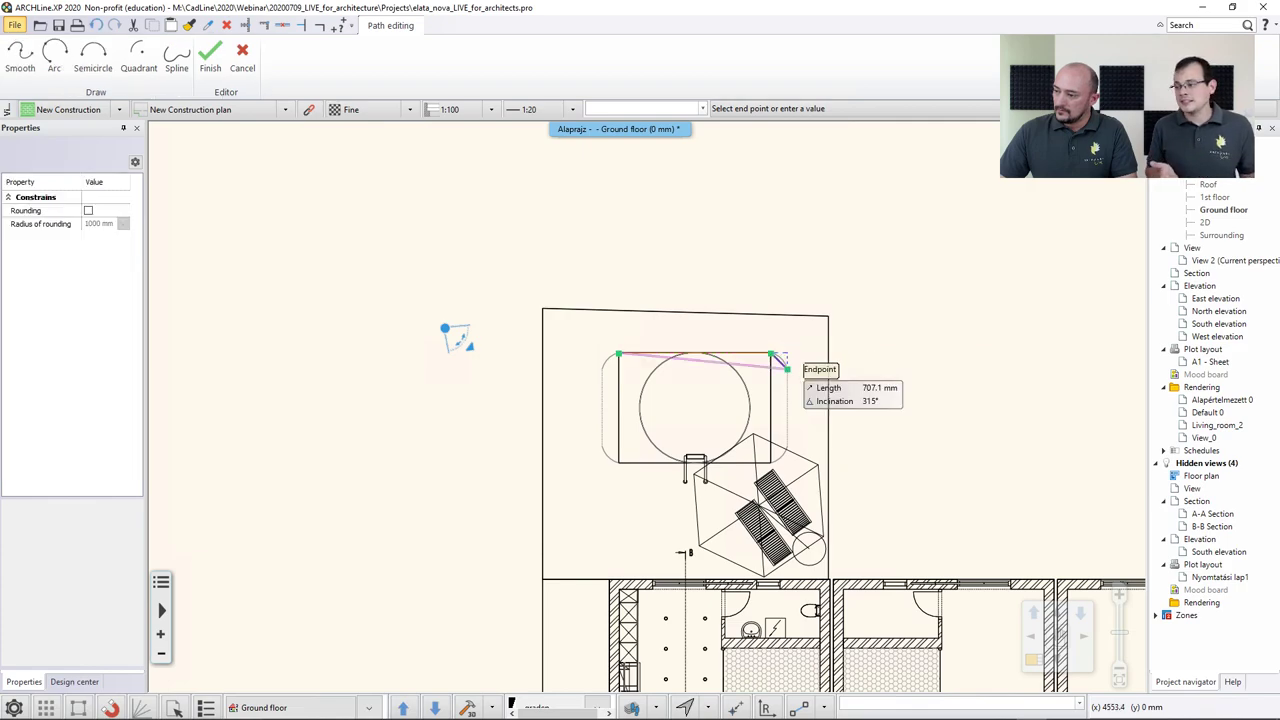
{"action": "left_click", "coordinate": [770, 463]}
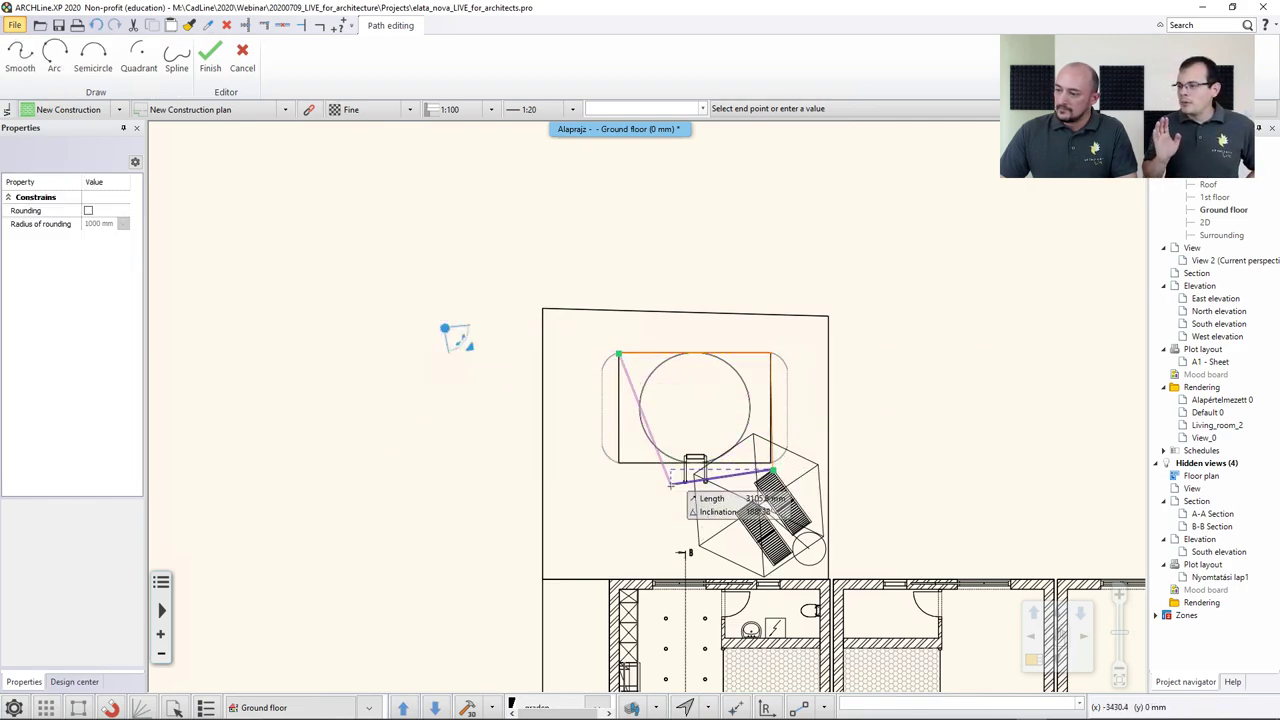
{"action": "left_click", "coordinate": [618, 463]}
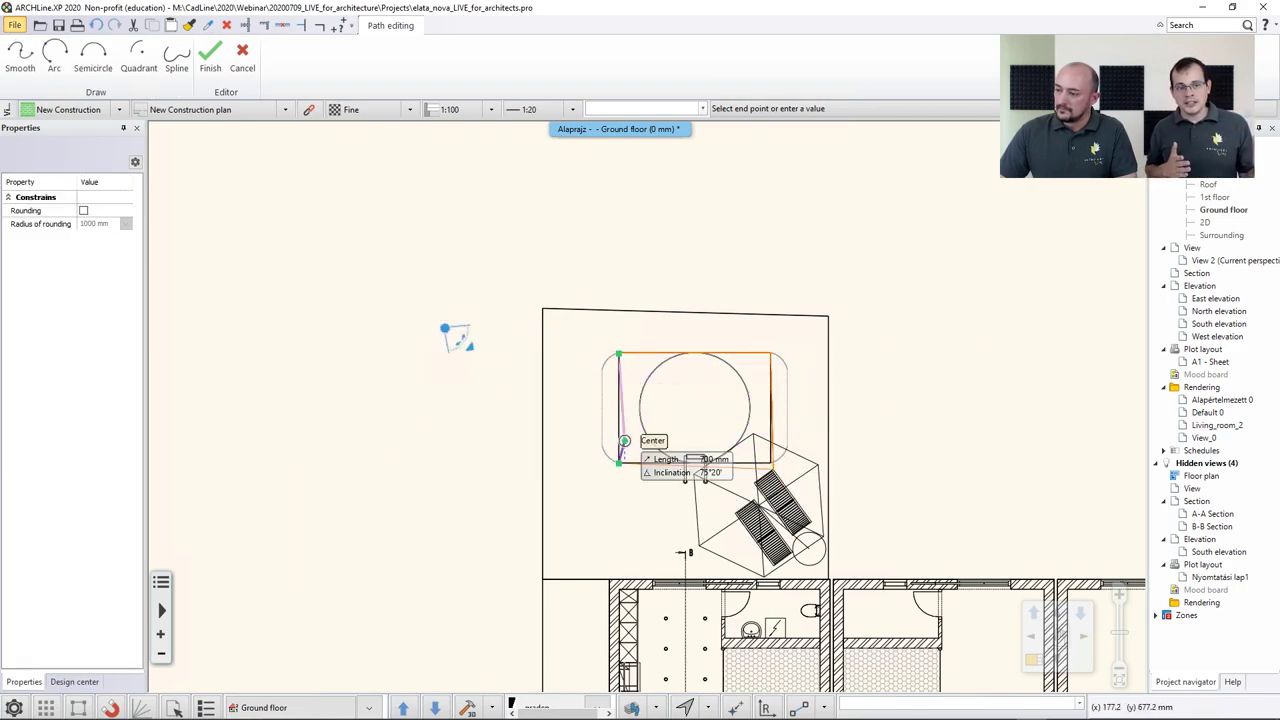
{"action": "key", "text": "Return"}
Move a corner node of the new rectangular slab onto its endpoint, then clear the selection
{"action": "scroll", "coordinate": [730, 447], "scroll_direction": "up", "scroll_amount": 4}
{"action": "left_click", "coordinate": [702, 445]}
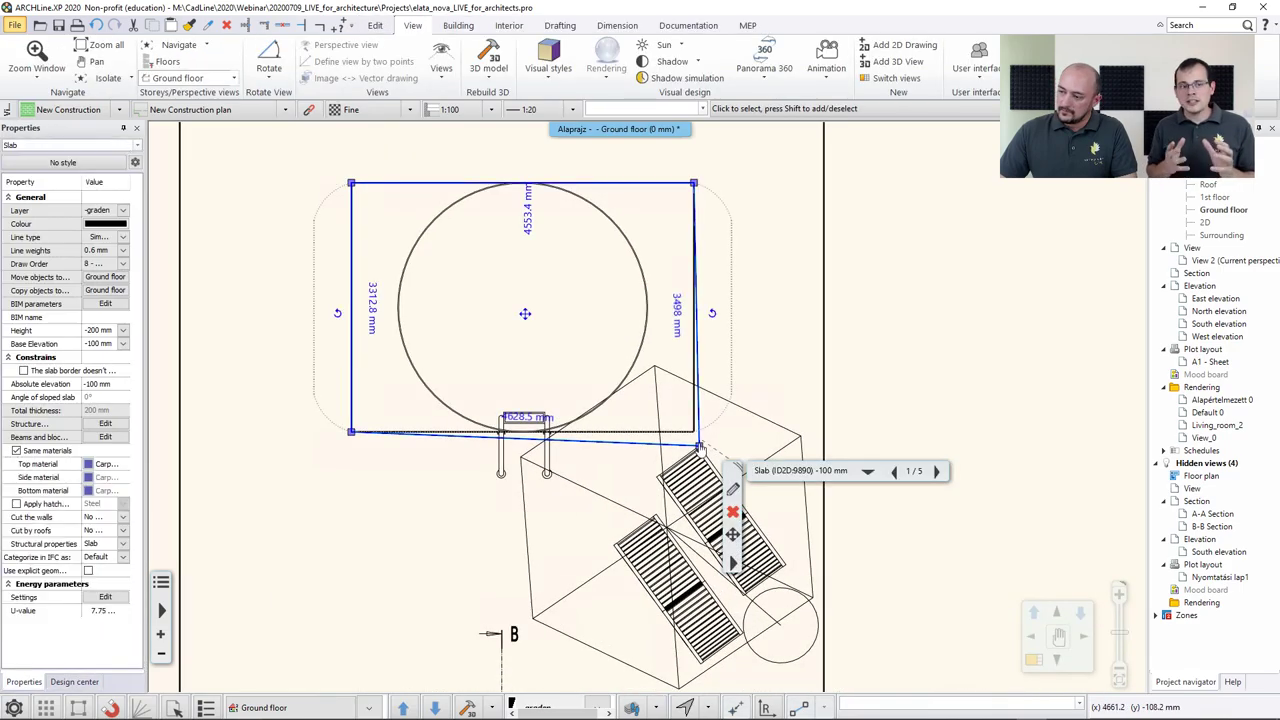
{"action": "mouse_move", "coordinate": [700, 446]}
{"action": "left_click", "coordinate": [755, 459]}
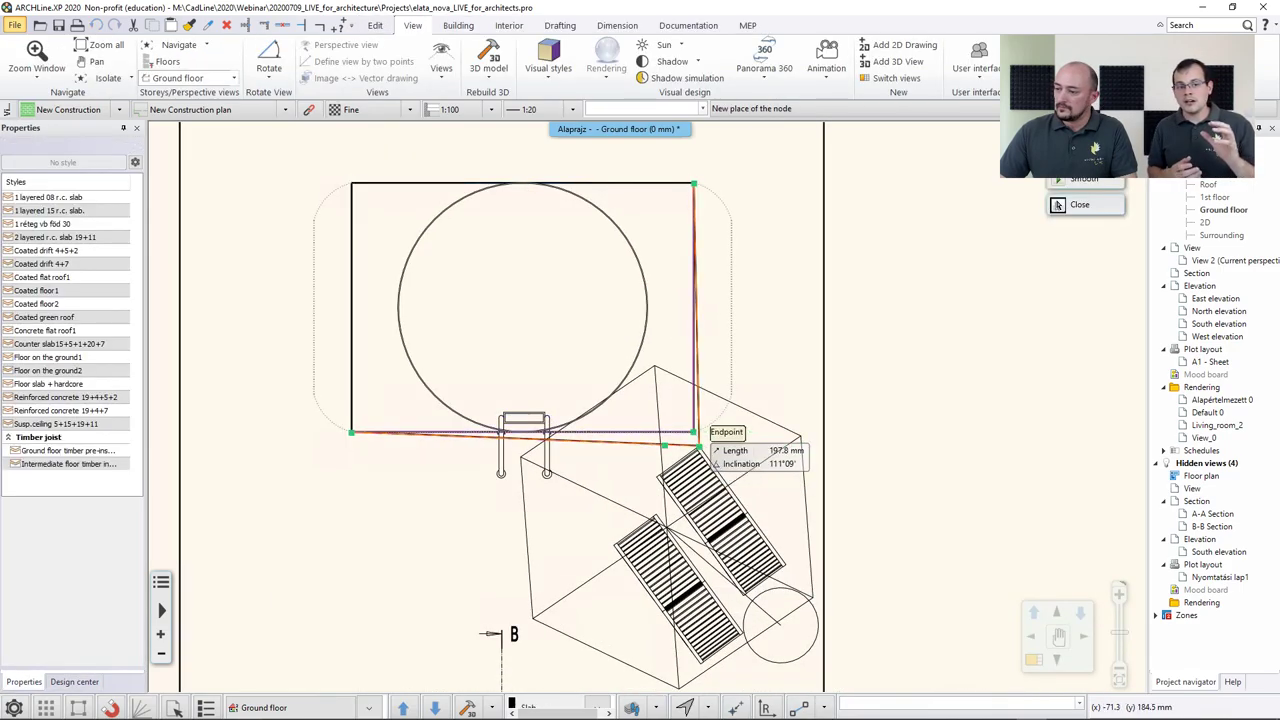
{"action": "left_click", "coordinate": [697, 434]}
{"action": "left_click", "coordinate": [648, 288]}
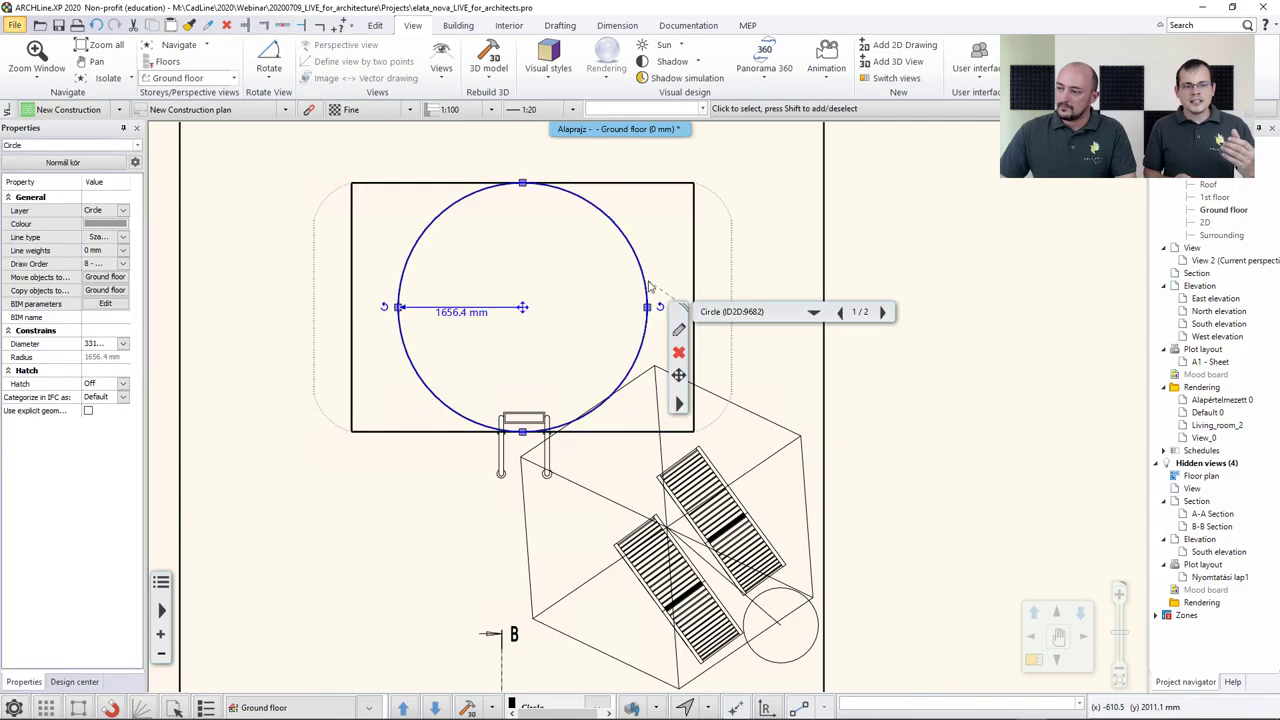
{"action": "left_click", "coordinate": [650, 288]}
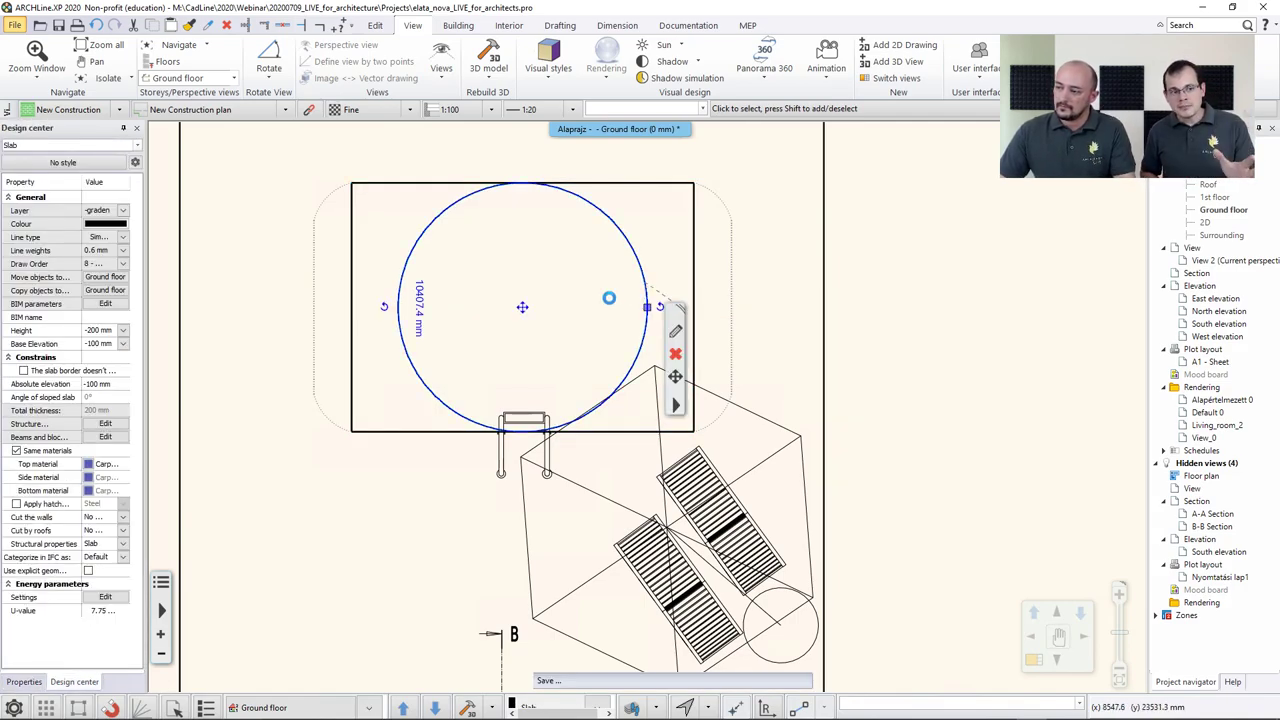
{"action": "key", "text": "Escape"}
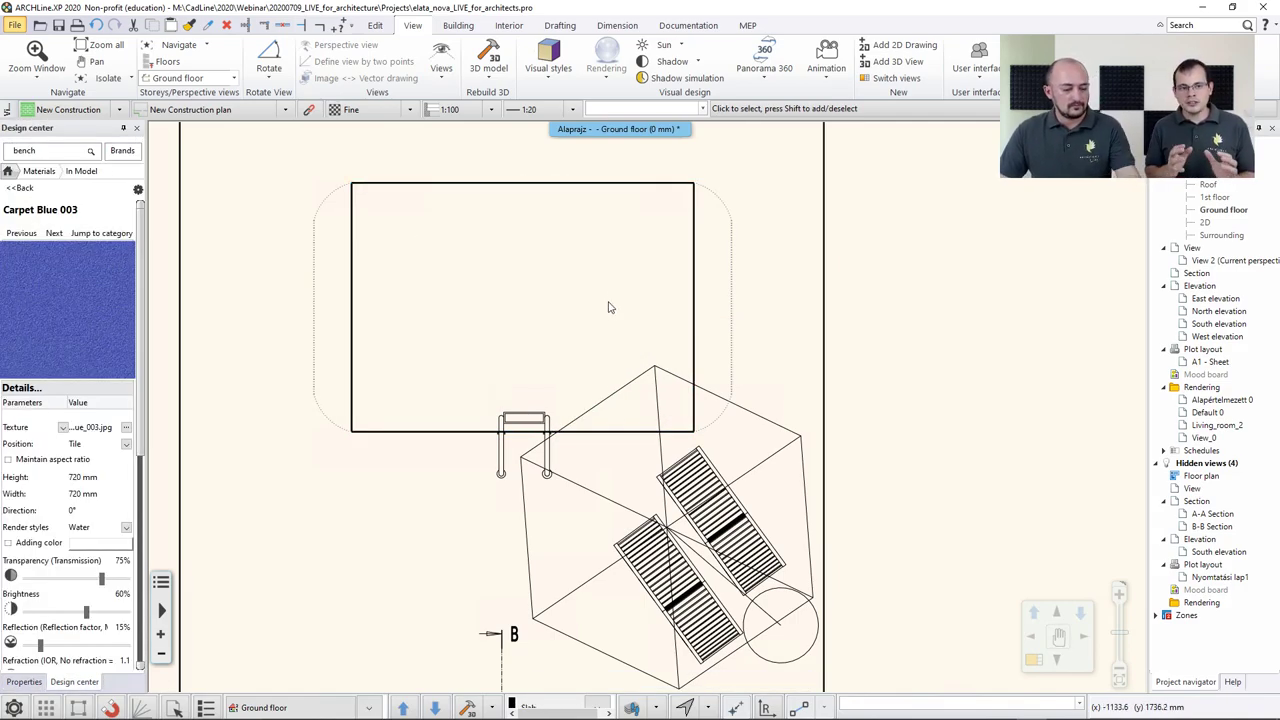
Bring up the View 2 (Image) 3D window beside the zoomed-out floor plan and activate it
{"action": "key", "text": "ctrl+Tab"}
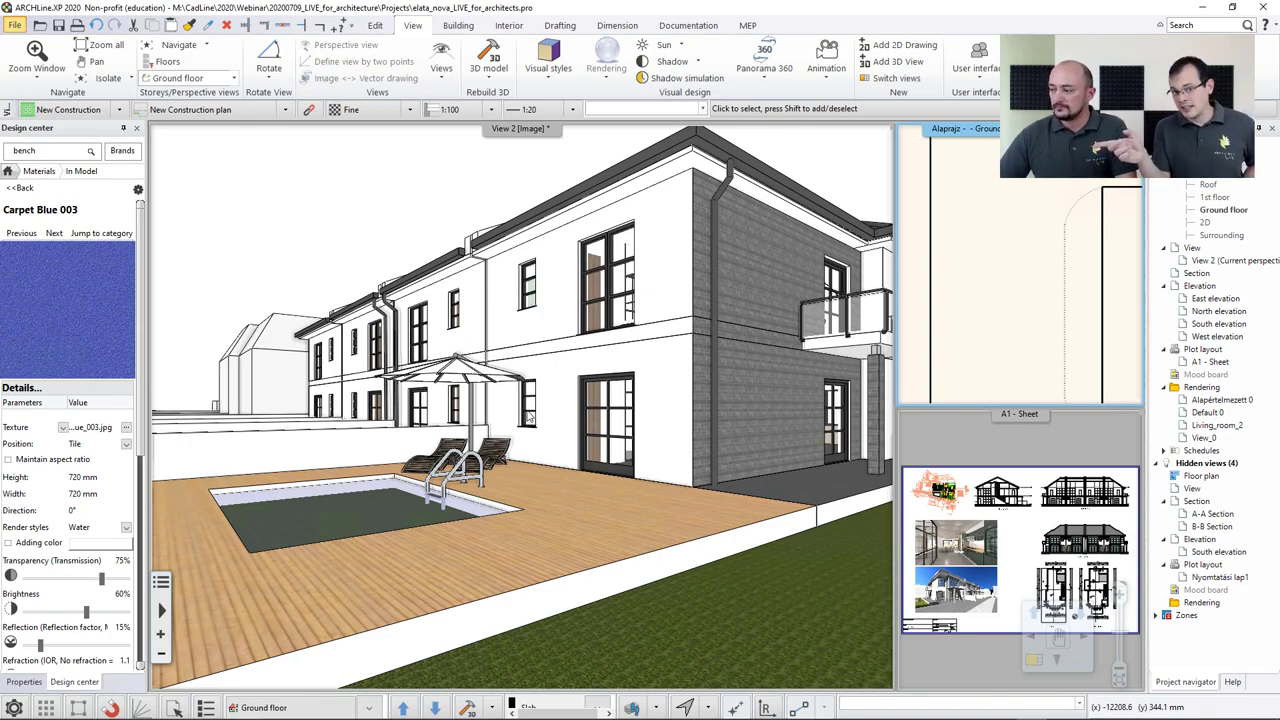
{"action": "scroll", "coordinate": [978, 333], "scroll_direction": "down", "scroll_amount": 5}
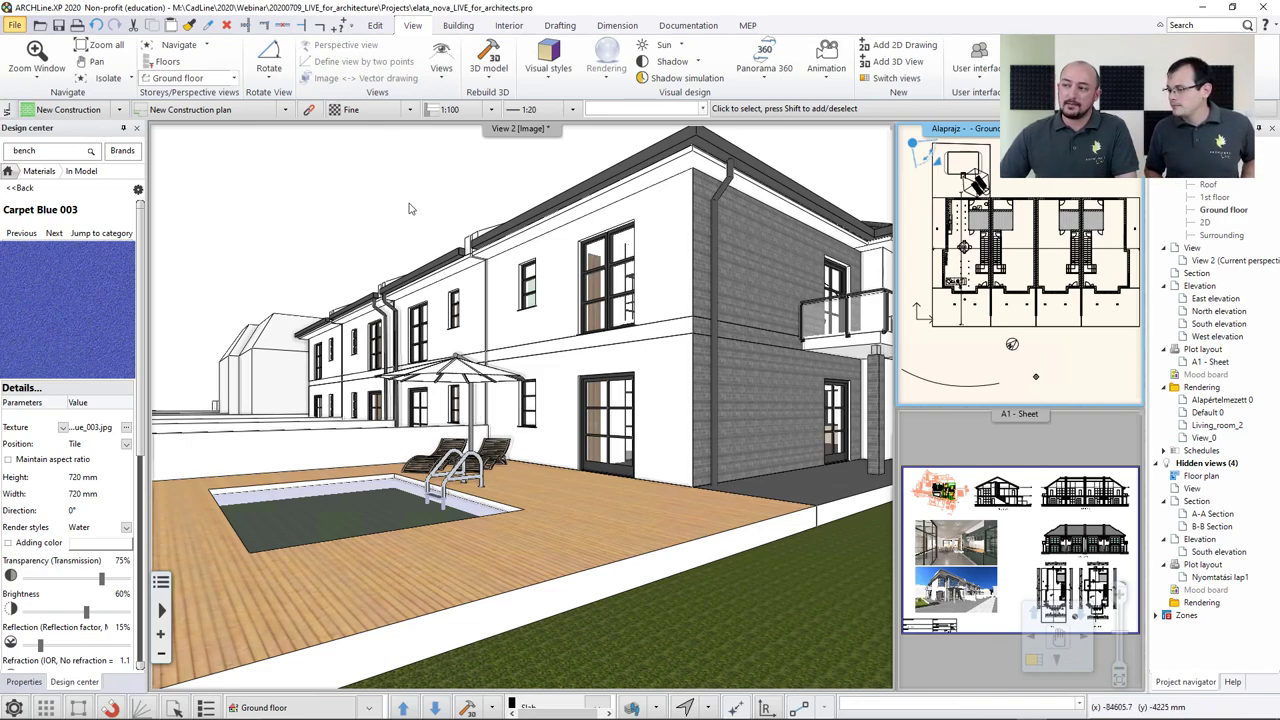
{"action": "left_click", "coordinate": [560, 150]}
Sync the model with ARCHLine.XP LIVE from the Rendering options and switch to the LIVE window
{"action": "left_click", "coordinate": [606, 64]}
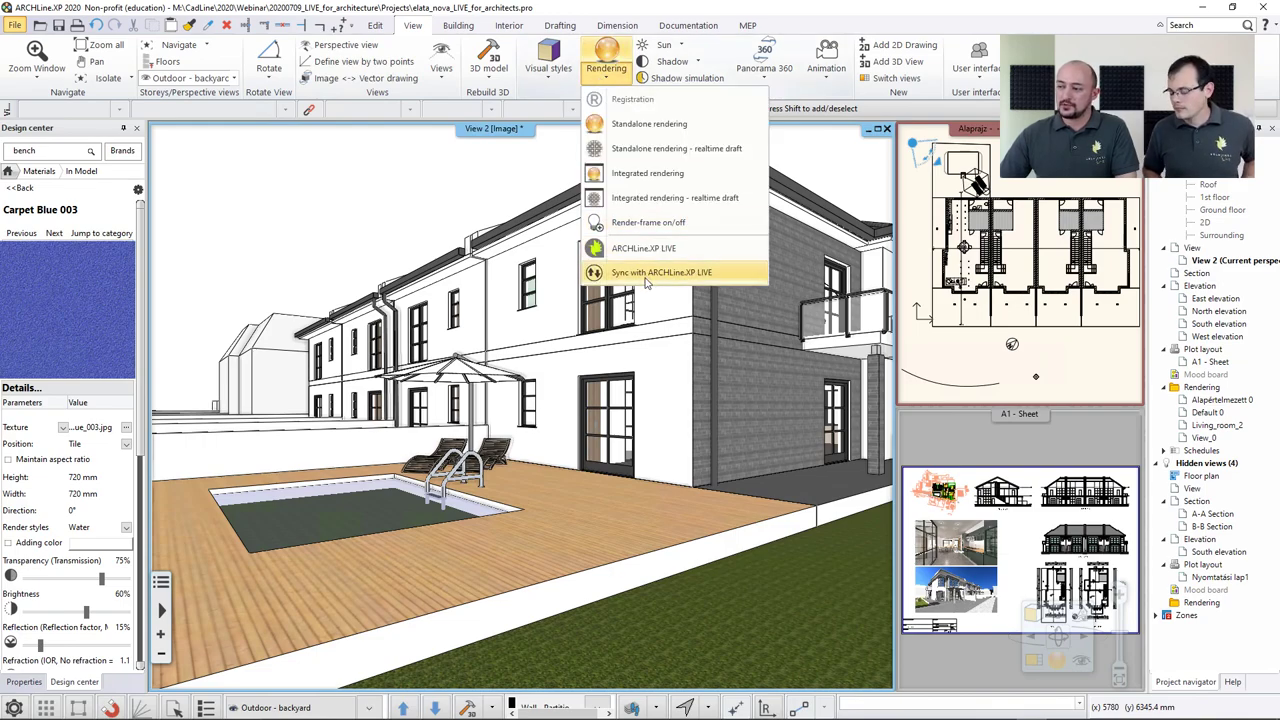
{"action": "key", "text": "alt+Tab"}
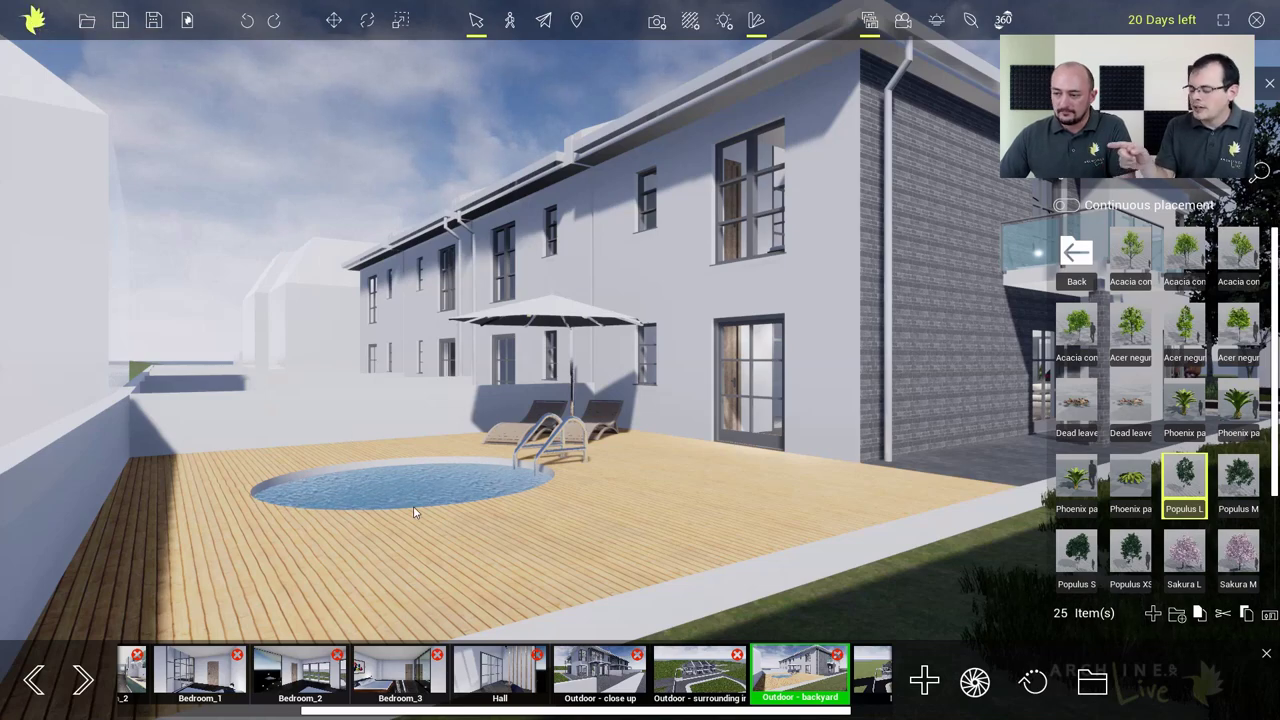
Run LiveSync from the main menu to pull in the rectangular pool changes
{"action": "left_click", "coordinate": [30, 21]}
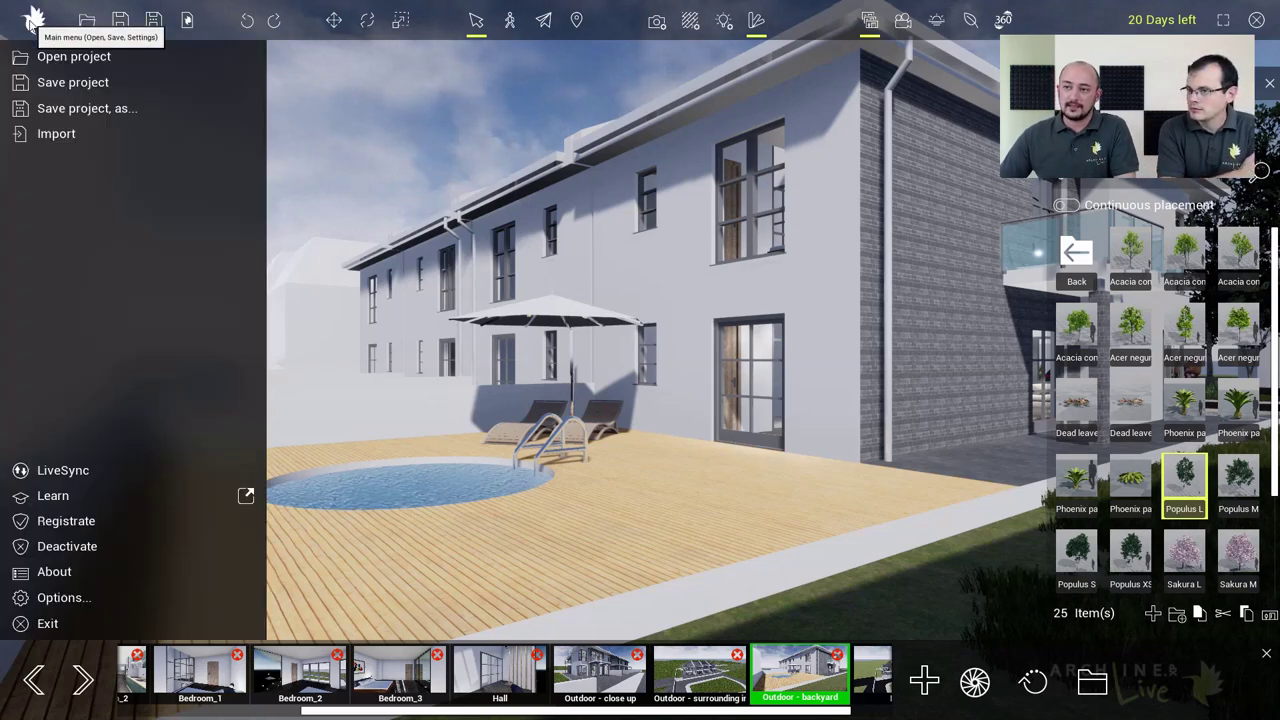
{"action": "left_click", "coordinate": [63, 471]}
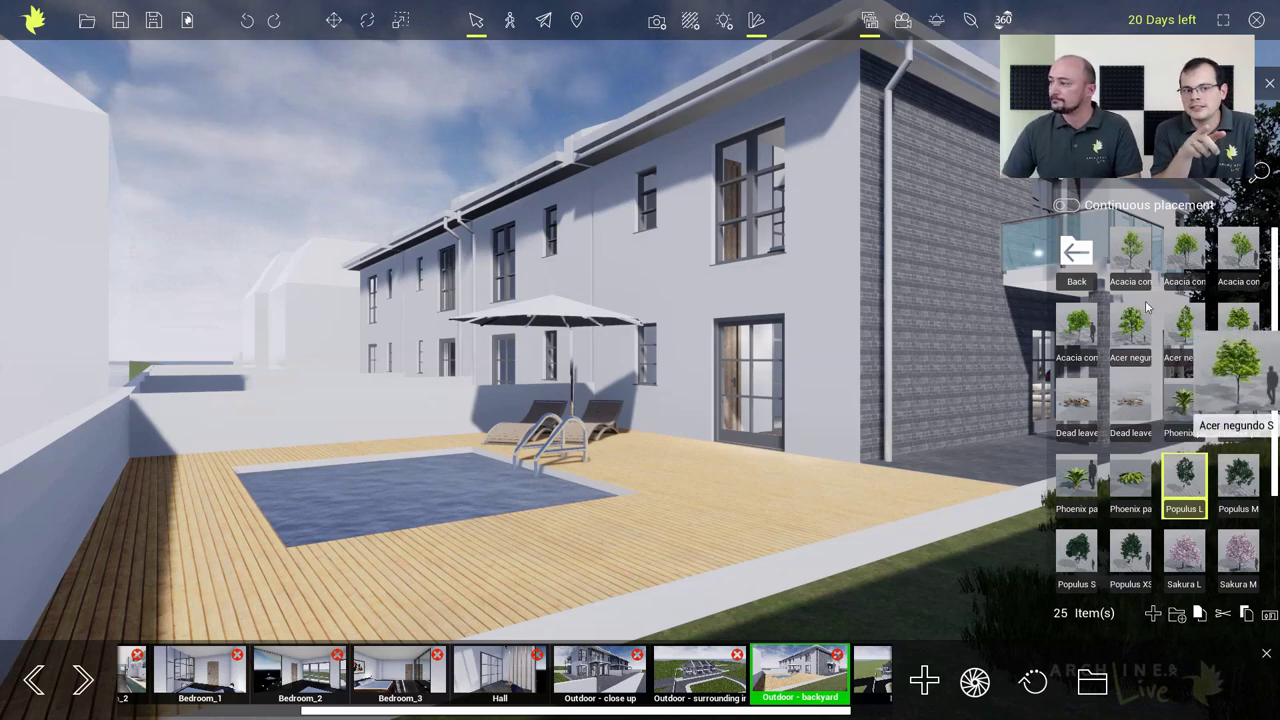
Apply Water clear from the Water folder to the pool, then fly to Outdoor - surrounding included
{"action": "left_click", "coordinate": [1076, 262]}
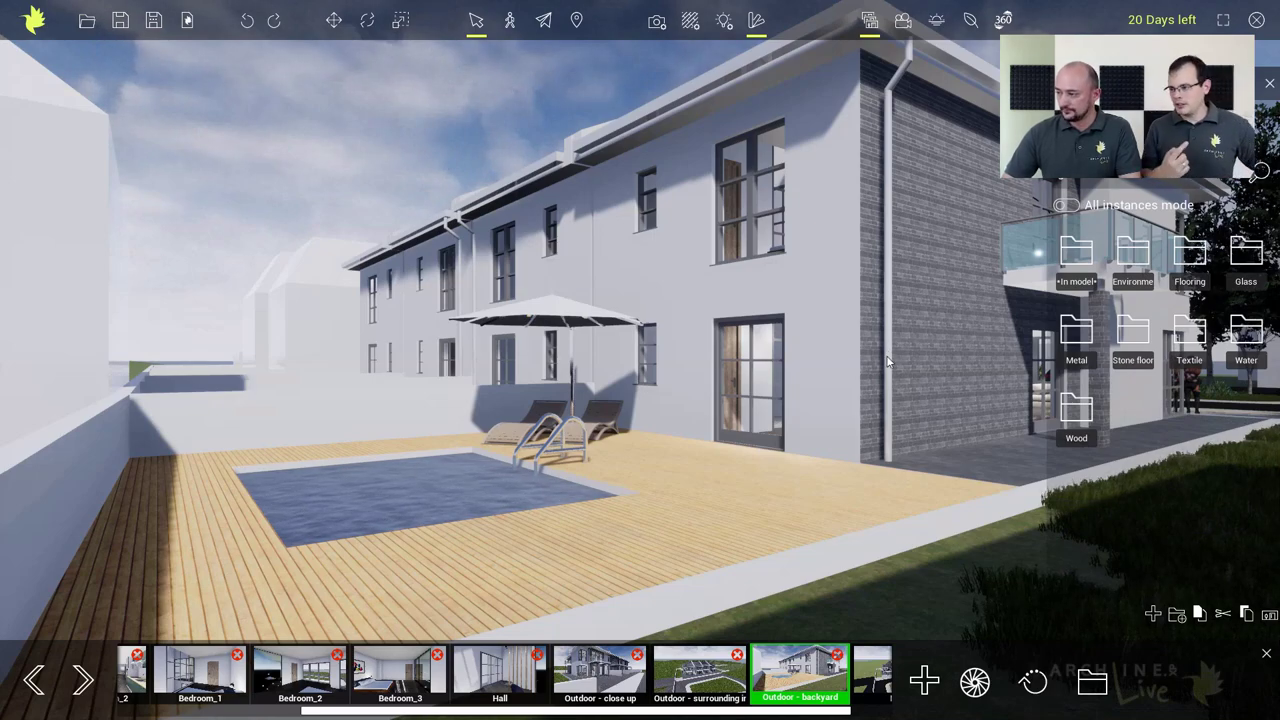
{"action": "left_click", "coordinate": [1226, 340]}
{"action": "left_click_drag", "start_coordinate": [1133, 252], "coordinate": [479, 481]}
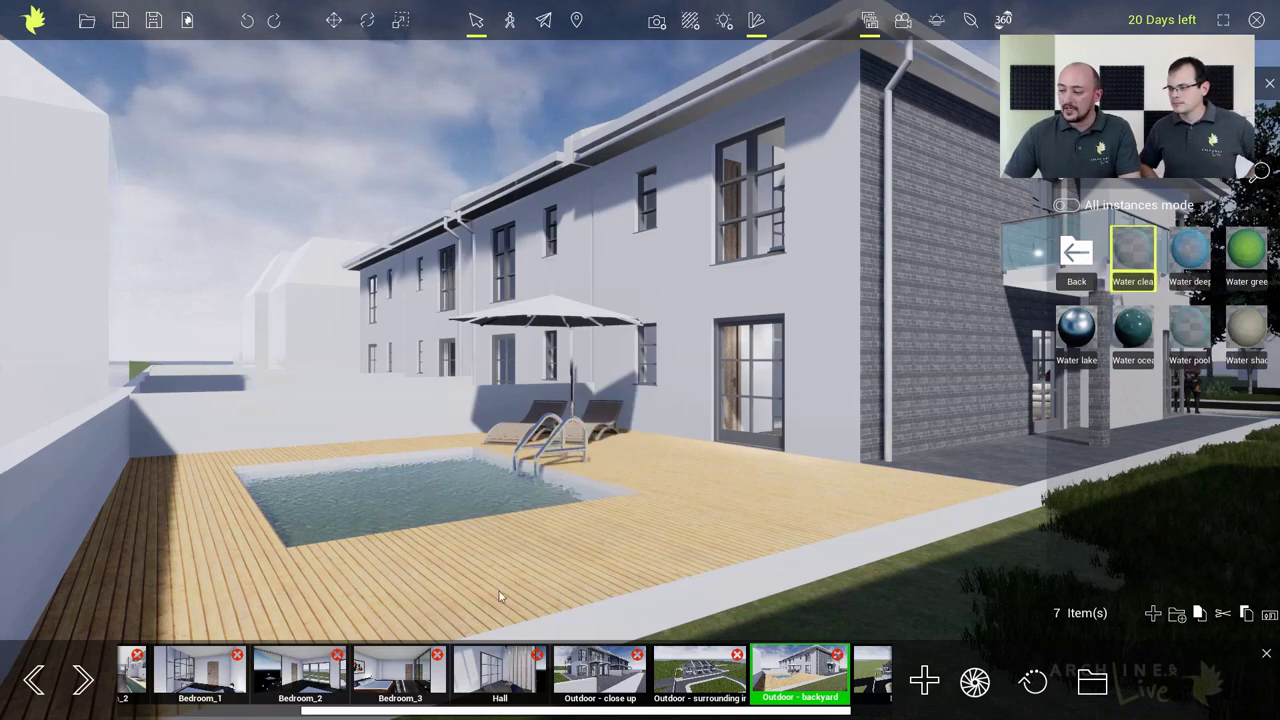
{"action": "left_click", "coordinate": [686, 683]}
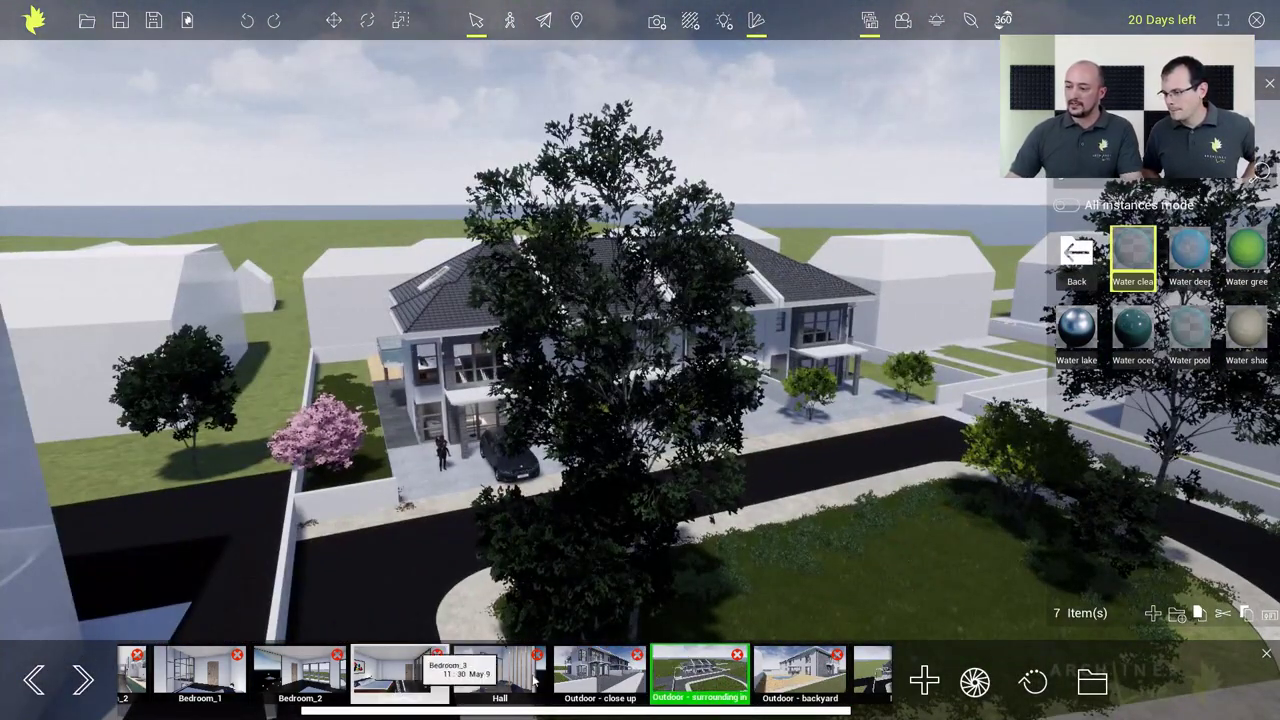
Fly to Outdoor - close up and update all saved views with the current changes
{"action": "left_click", "coordinate": [597, 673]}
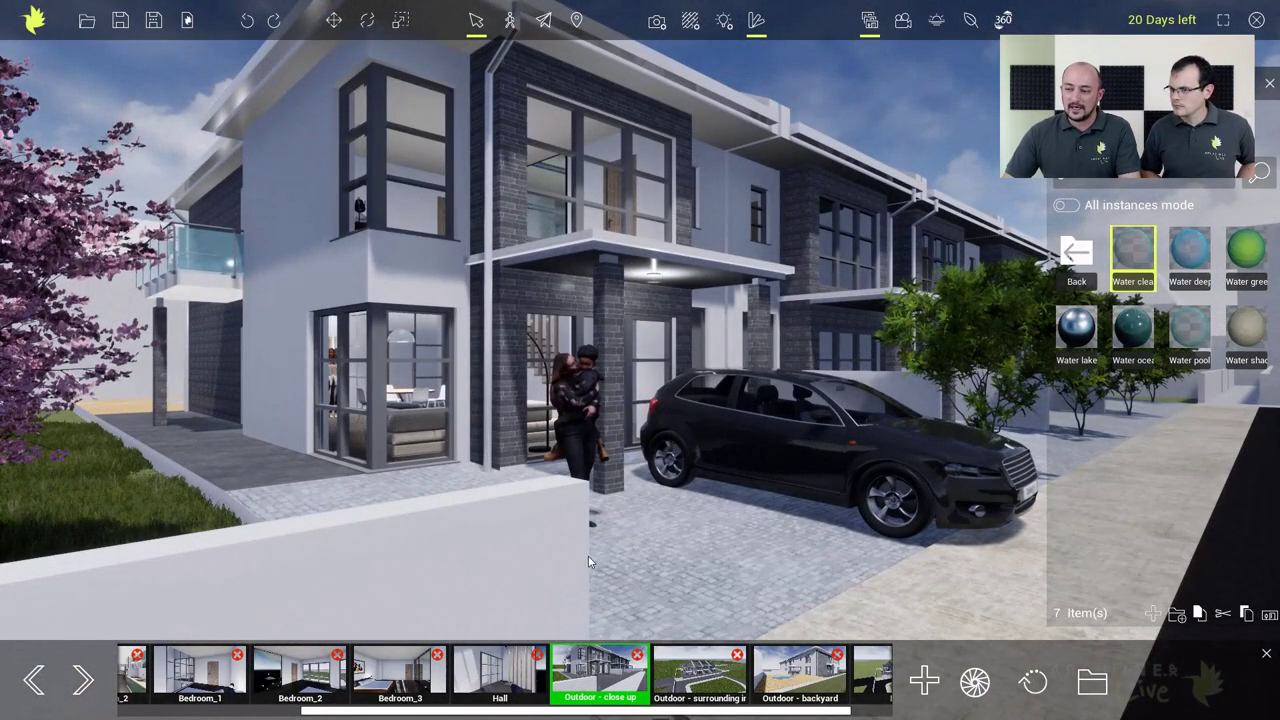
{"action": "left_click", "coordinate": [1033, 683]}
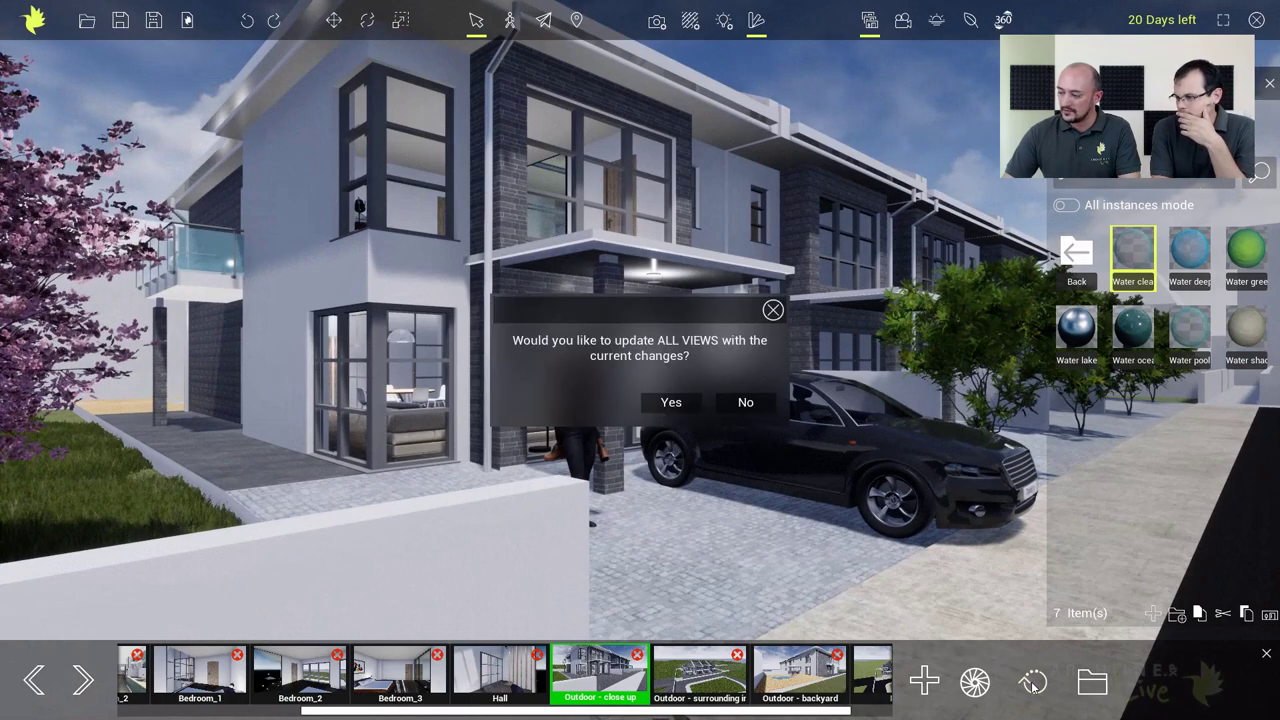
{"action": "left_click", "coordinate": [671, 402]}
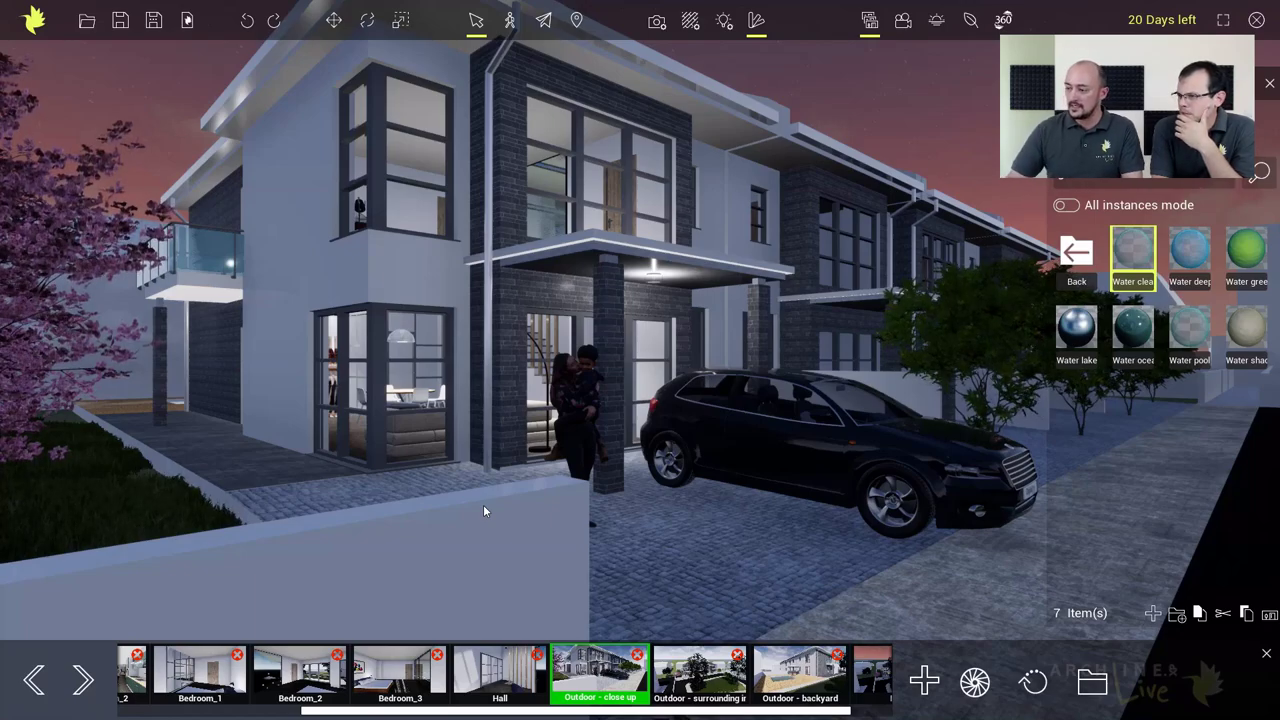
Browse the surrounding view, the saved images folder and the backyard view, ending on Outdoor - close up
{"action": "left_click", "coordinate": [700, 674]}
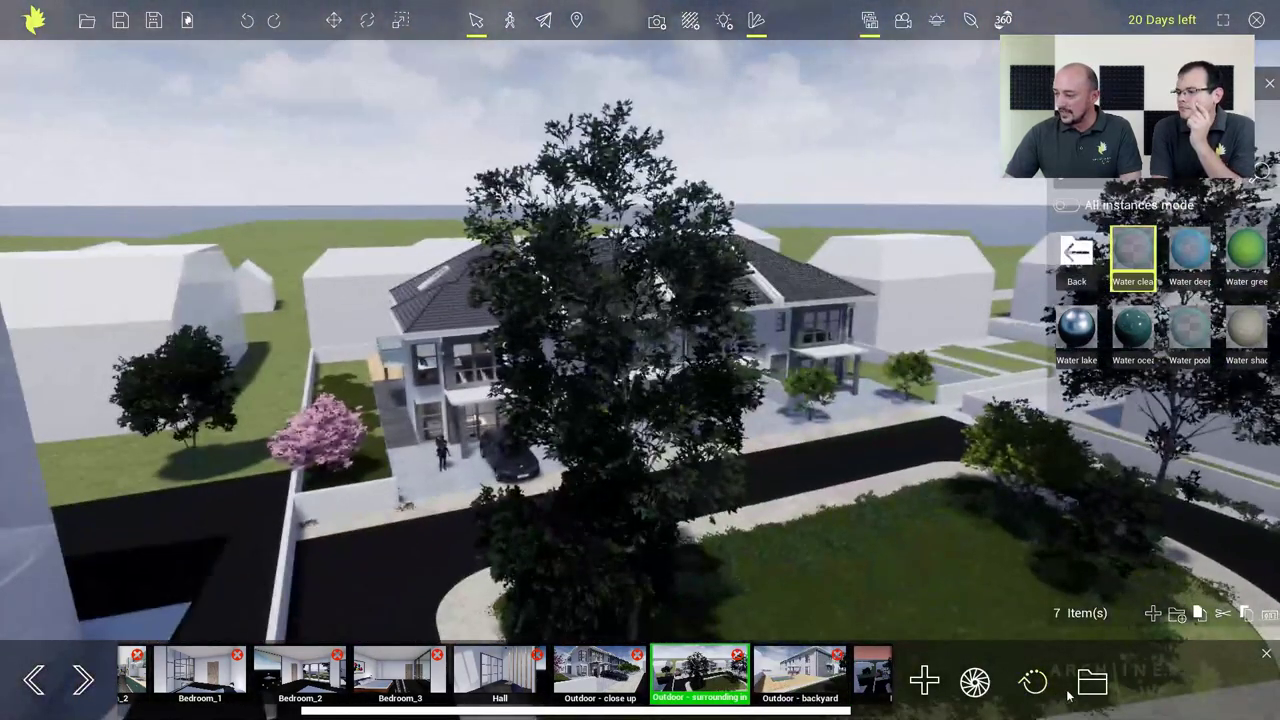
{"action": "left_click", "coordinate": [1080, 684]}
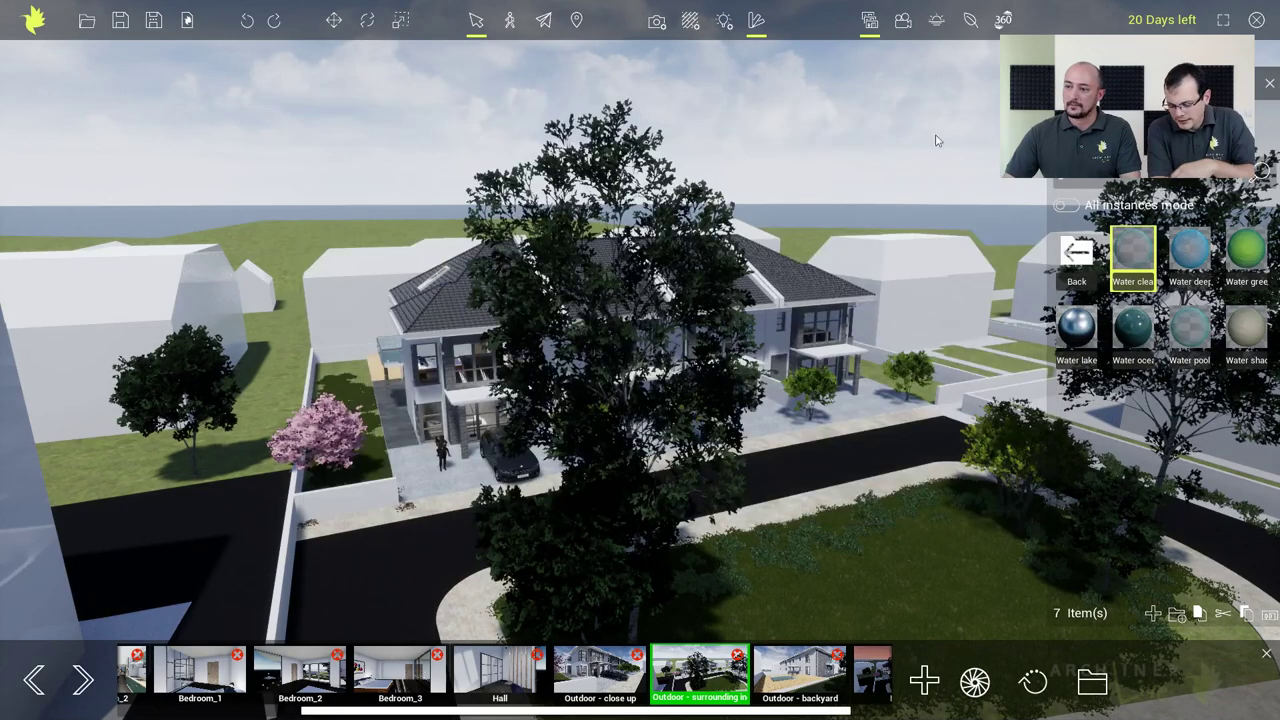
{"action": "left_click", "coordinate": [977, 111]}
{"action": "left_click", "coordinate": [802, 672]}
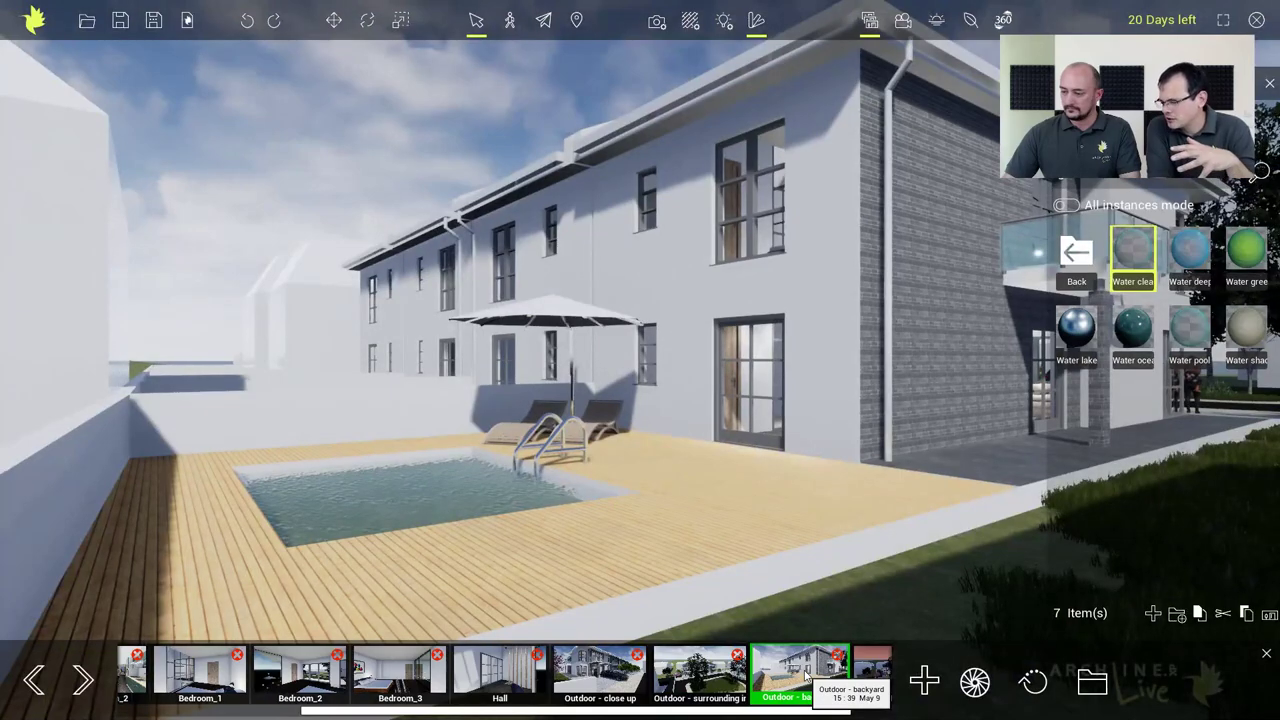
{"action": "left_click", "coordinate": [608, 680]}
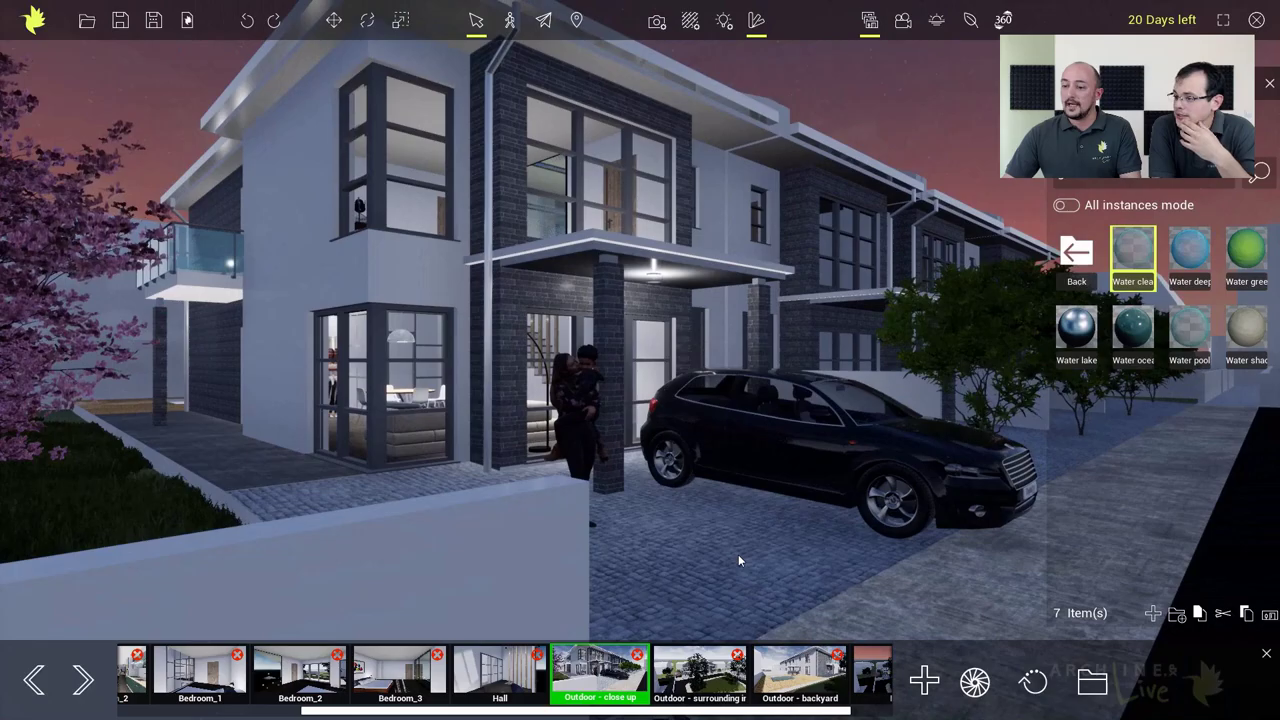
Orbit toward the side garden and set the sun to about 12:39 on June 29
{"action": "right_click_drag", "start_coordinate": [738, 554], "coordinate": [328, 424]}
{"action": "right_click_drag", "start_coordinate": [489, 427], "coordinate": [251, 506]}
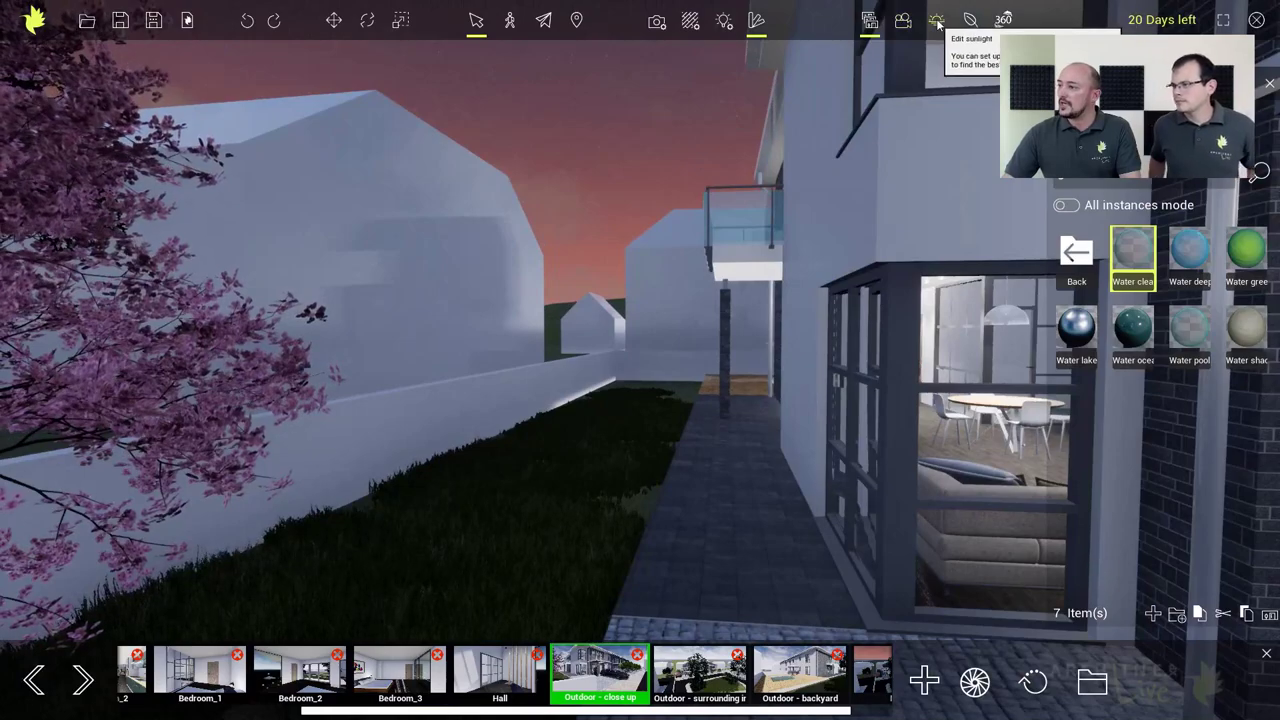
{"action": "left_click", "coordinate": [936, 20]}
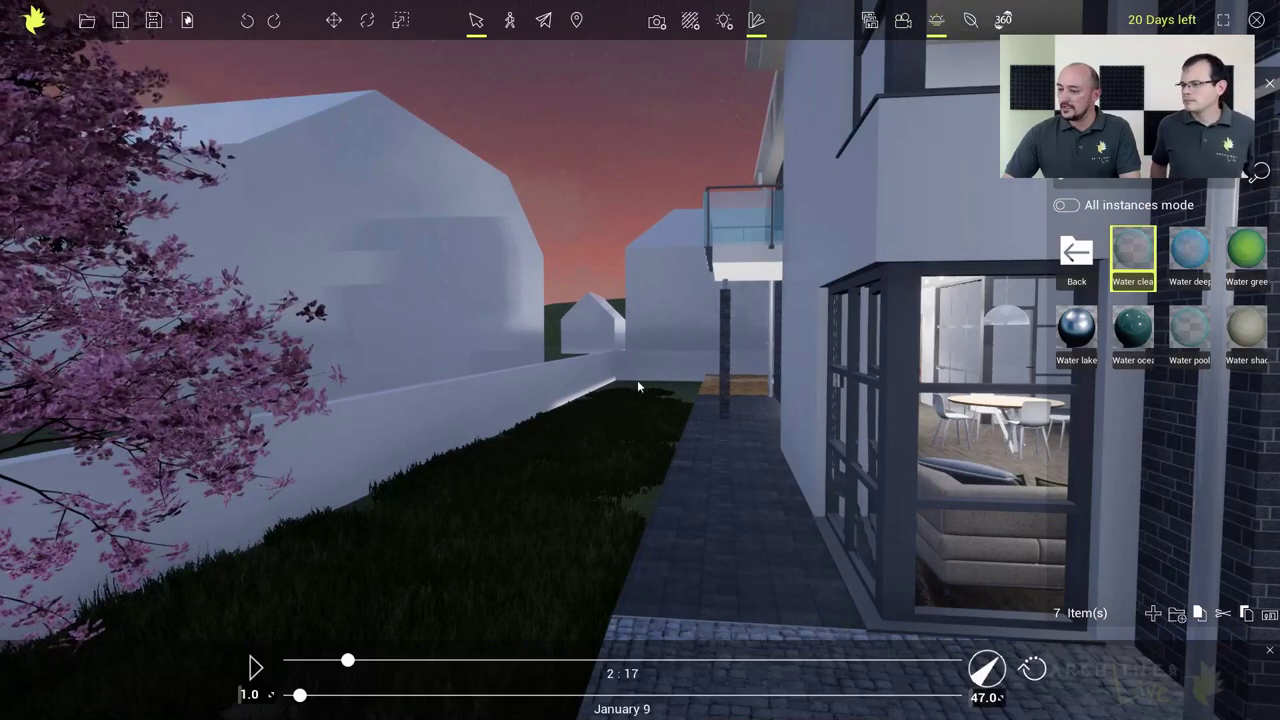
{"action": "left_click_drag", "start_coordinate": [474, 646], "coordinate": [632, 629]}
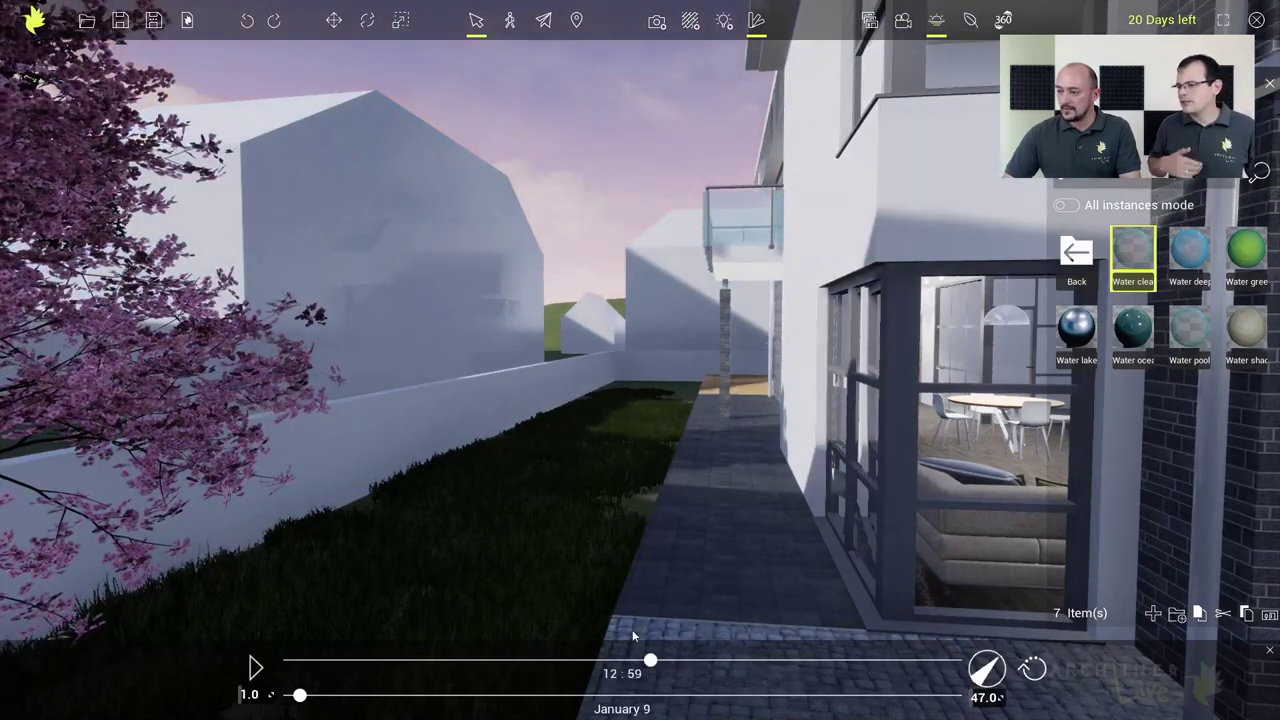
{"action": "left_click_drag", "start_coordinate": [300, 694], "coordinate": [621, 694]}
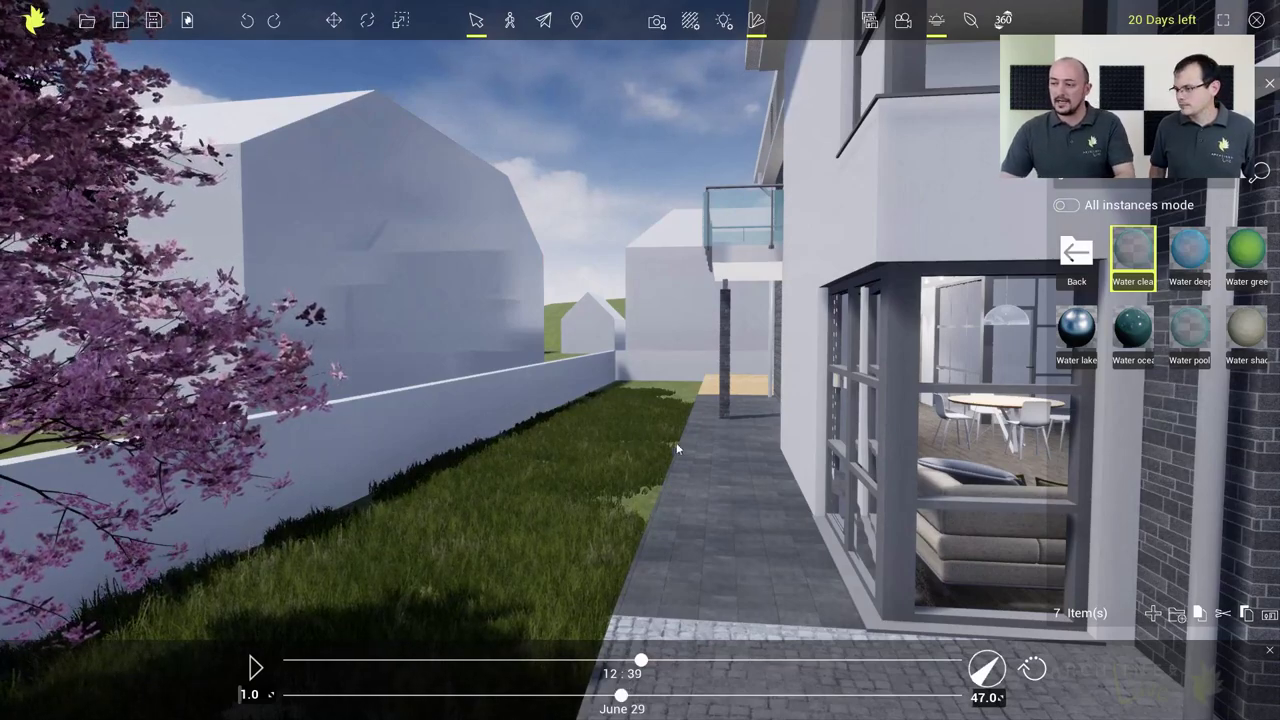
{"action": "scroll", "coordinate": [570, 461], "scroll_direction": "up", "scroll_amount": 5}
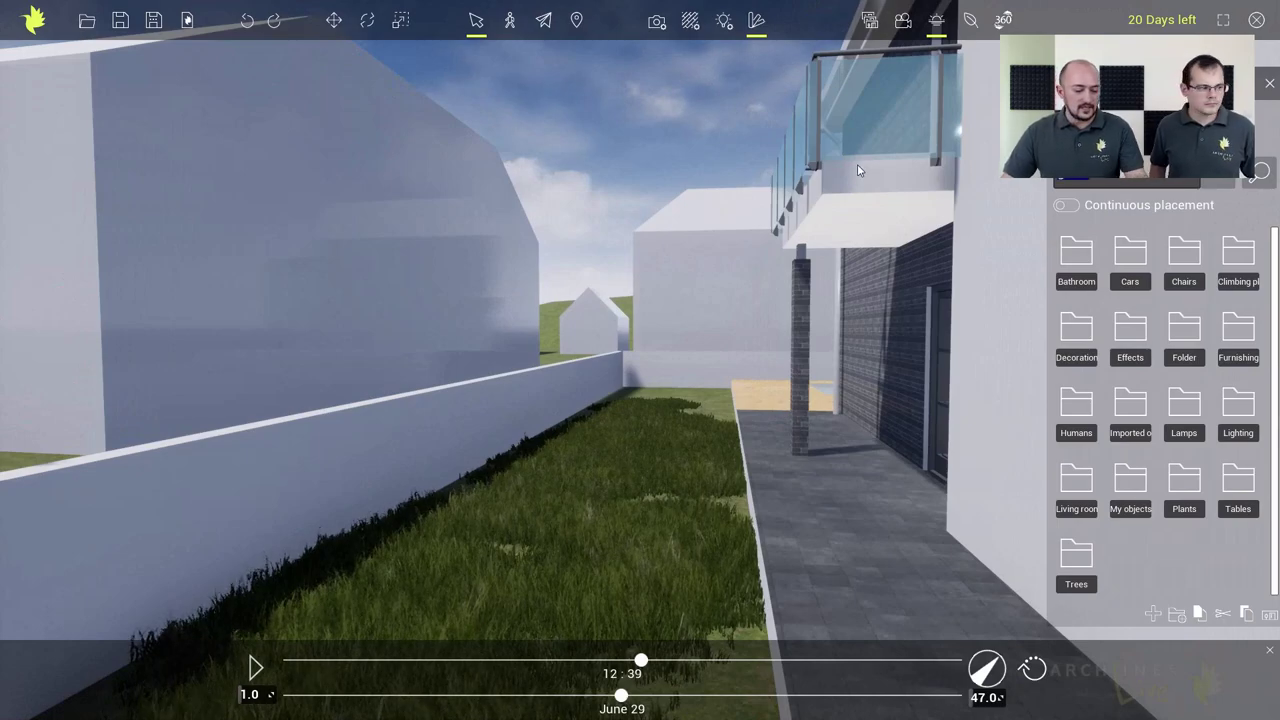
Search the Navigator for fire and place the Modern fire pit on the side lawn
{"action": "type", "text": "fir"}
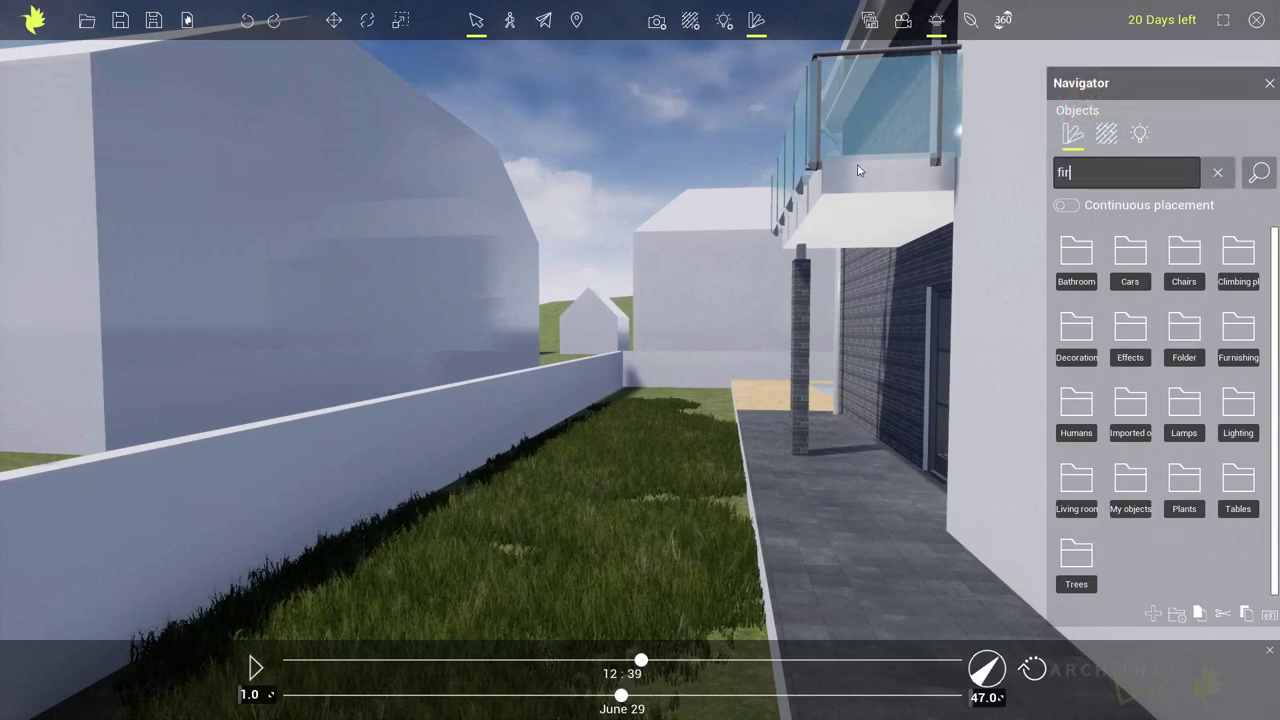
{"action": "type", "text": "e"}
{"action": "key", "text": "Return"}
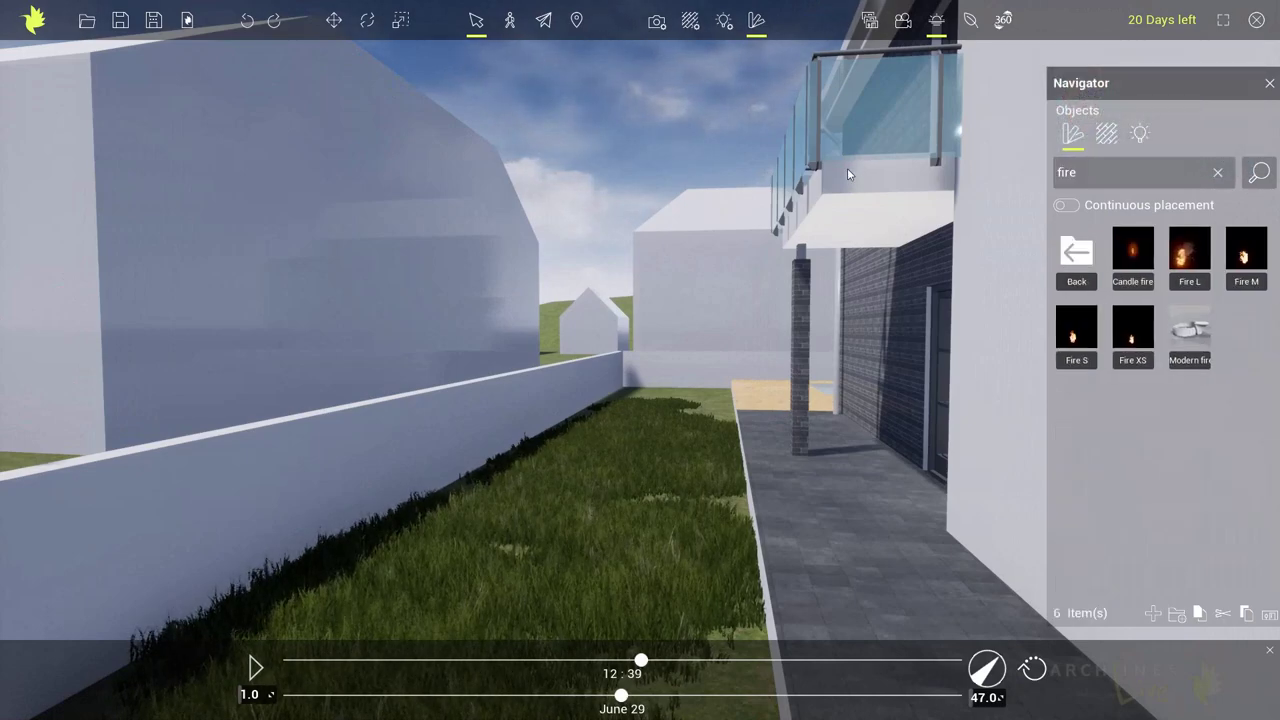
{"action": "left_click_drag", "start_coordinate": [1189, 335], "coordinate": [630, 485]}
{"action": "key", "text": "space"}
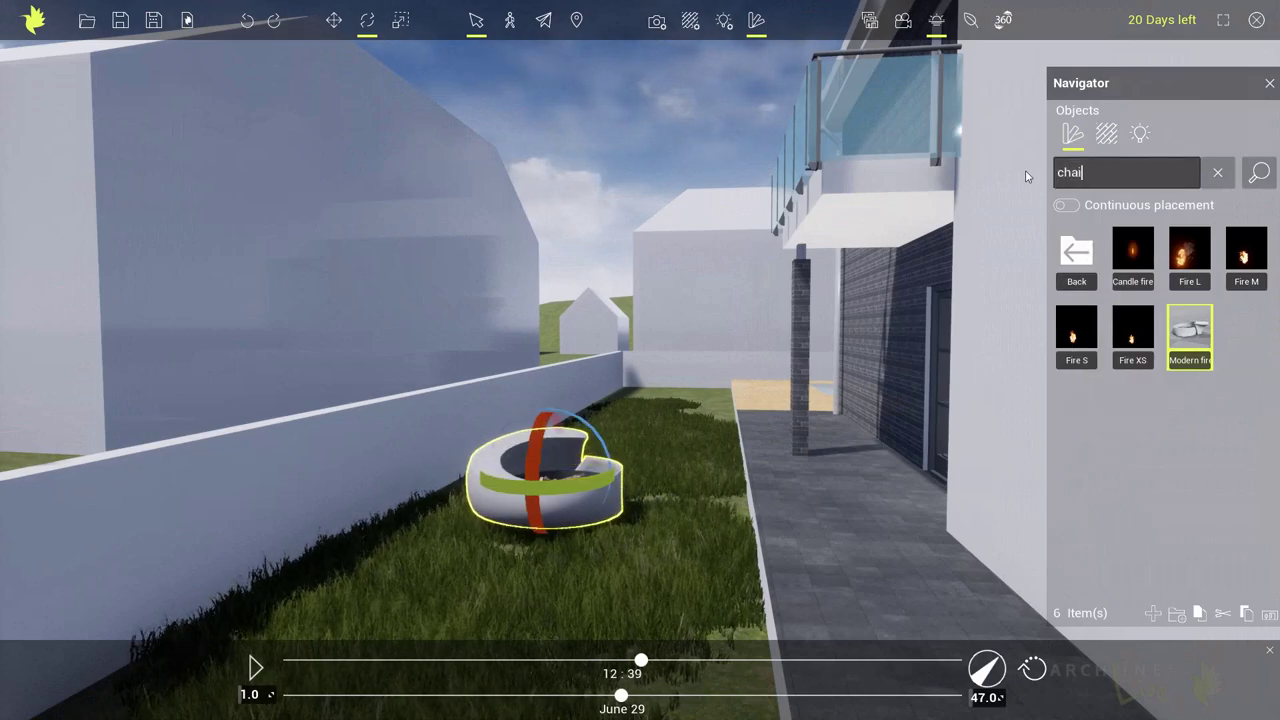
Search for chairs and drop a Chair 04 onto the lawn beside the fire pit
{"action": "type", "text": "r"}
{"action": "key", "text": "Return"}
{"action": "left_click_drag", "start_coordinate": [1076, 330], "coordinate": [657, 474]}
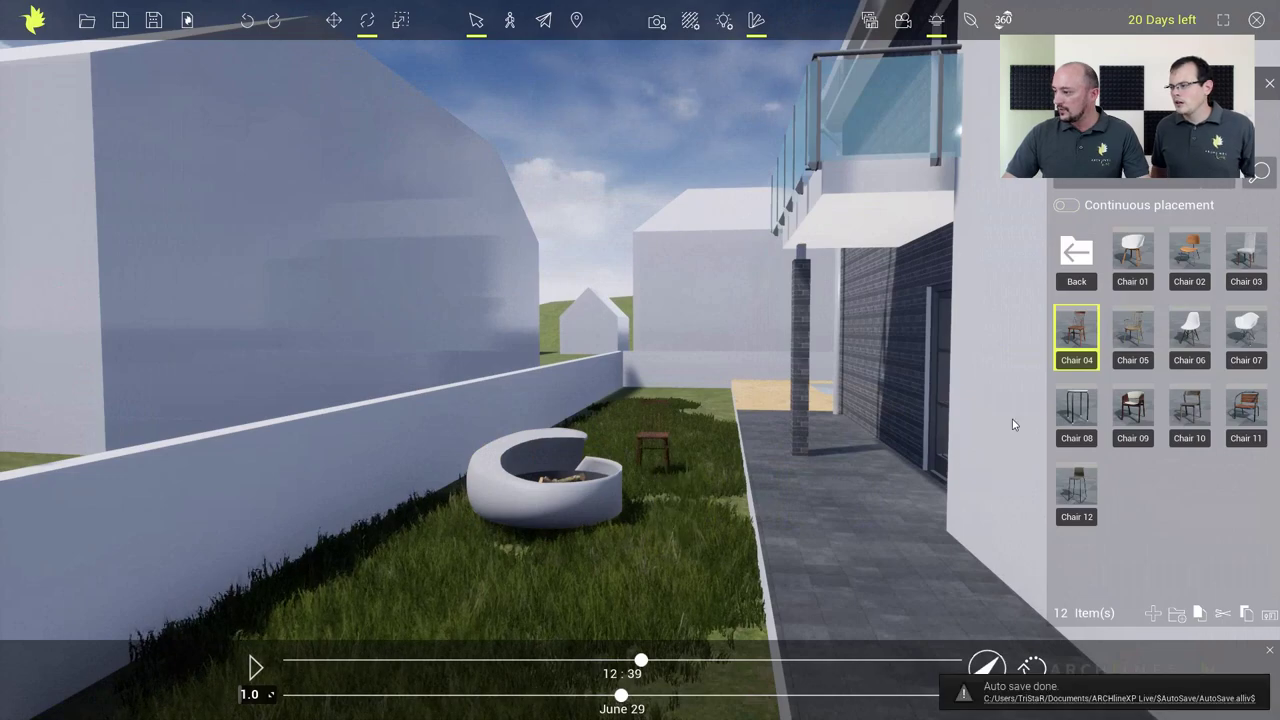
{"action": "left_click_drag", "start_coordinate": [1076, 330], "coordinate": [701, 512]}
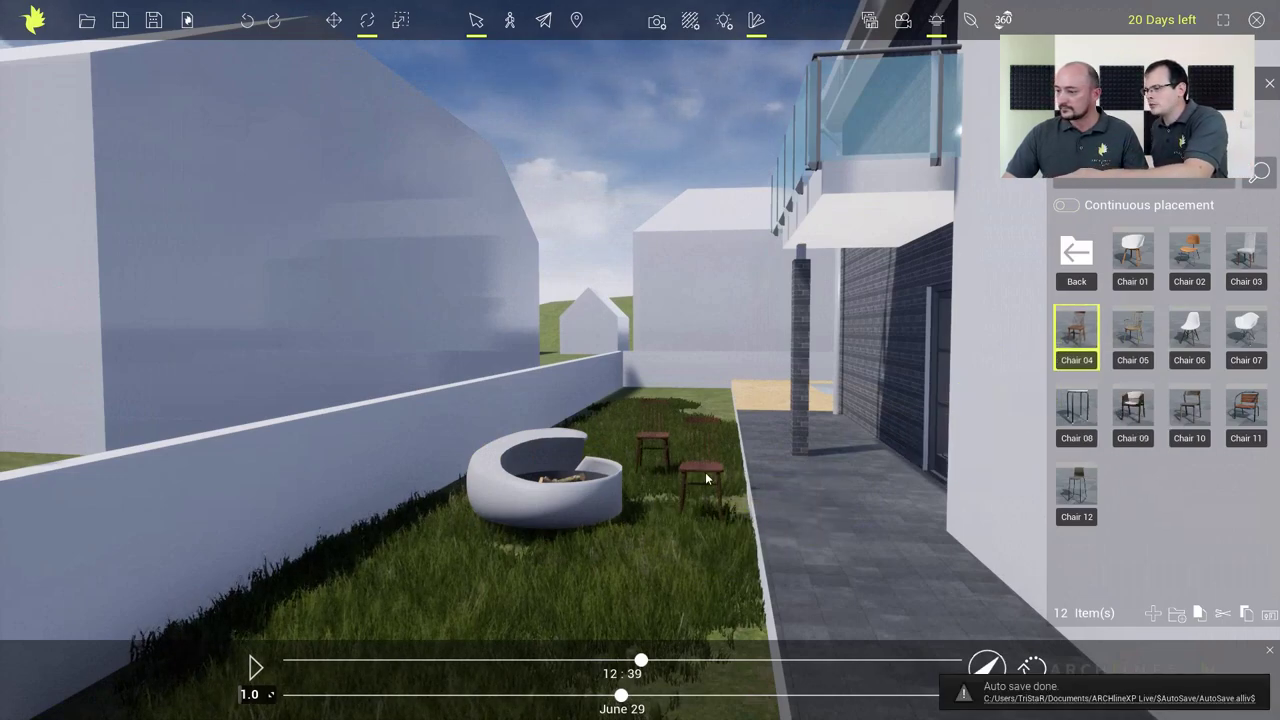
{"action": "left_click", "coordinate": [706, 470]}
{"action": "key", "text": "Delete"}
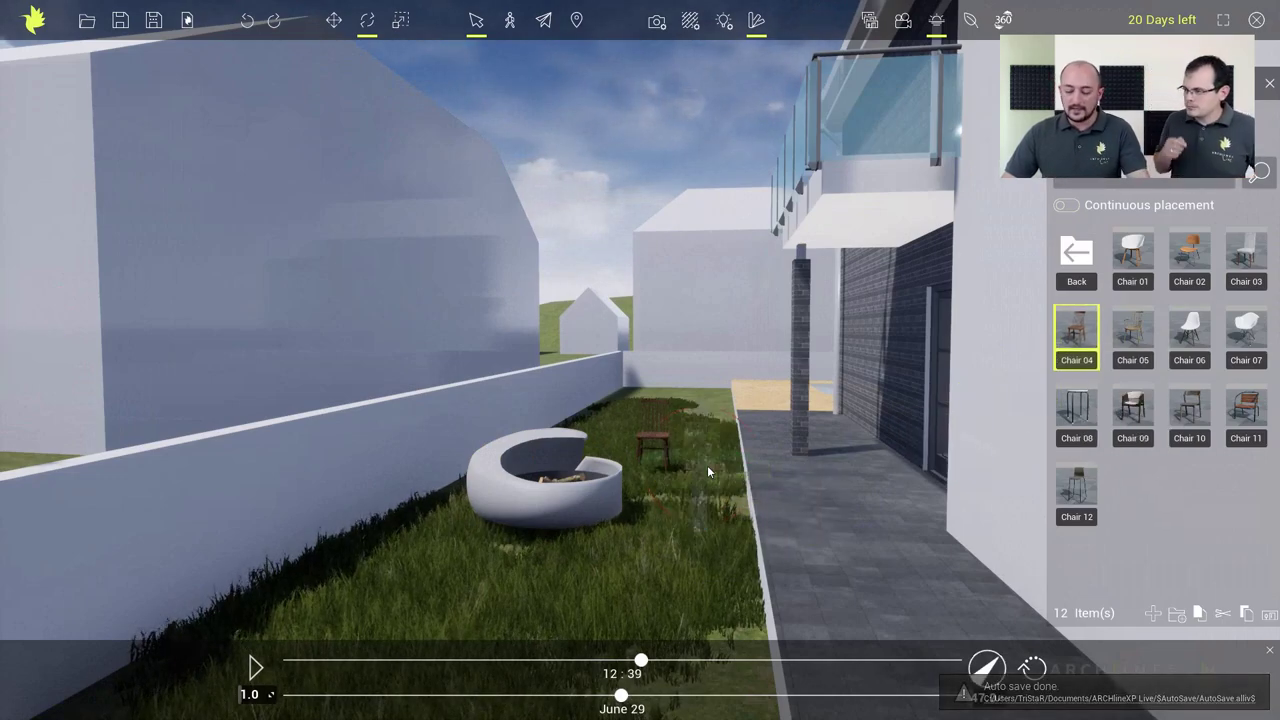
Rotate the first Chair 04 to face a new direction and frame it with the fire pit
{"action": "scroll", "coordinate": [658, 446], "scroll_direction": "up", "scroll_amount": 3}
{"action": "scroll", "coordinate": [666, 490], "scroll_direction": "up", "scroll_amount": 5}
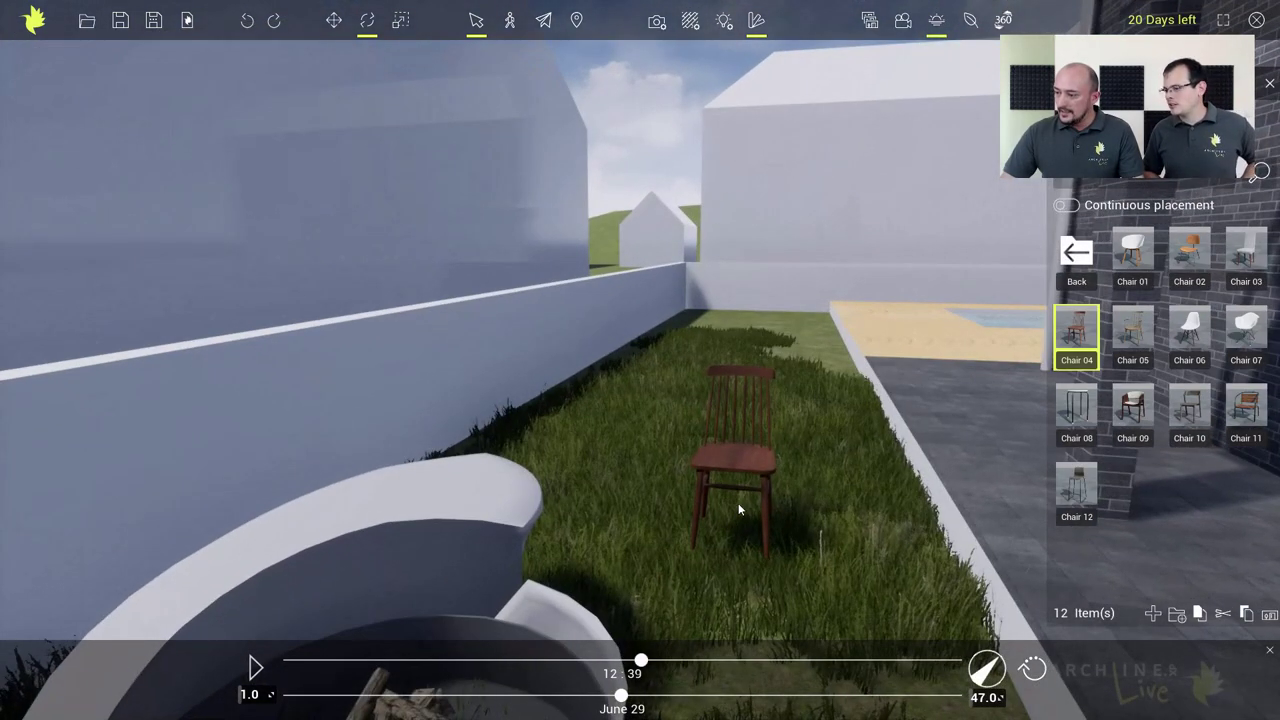
{"action": "left_click", "coordinate": [738, 503]}
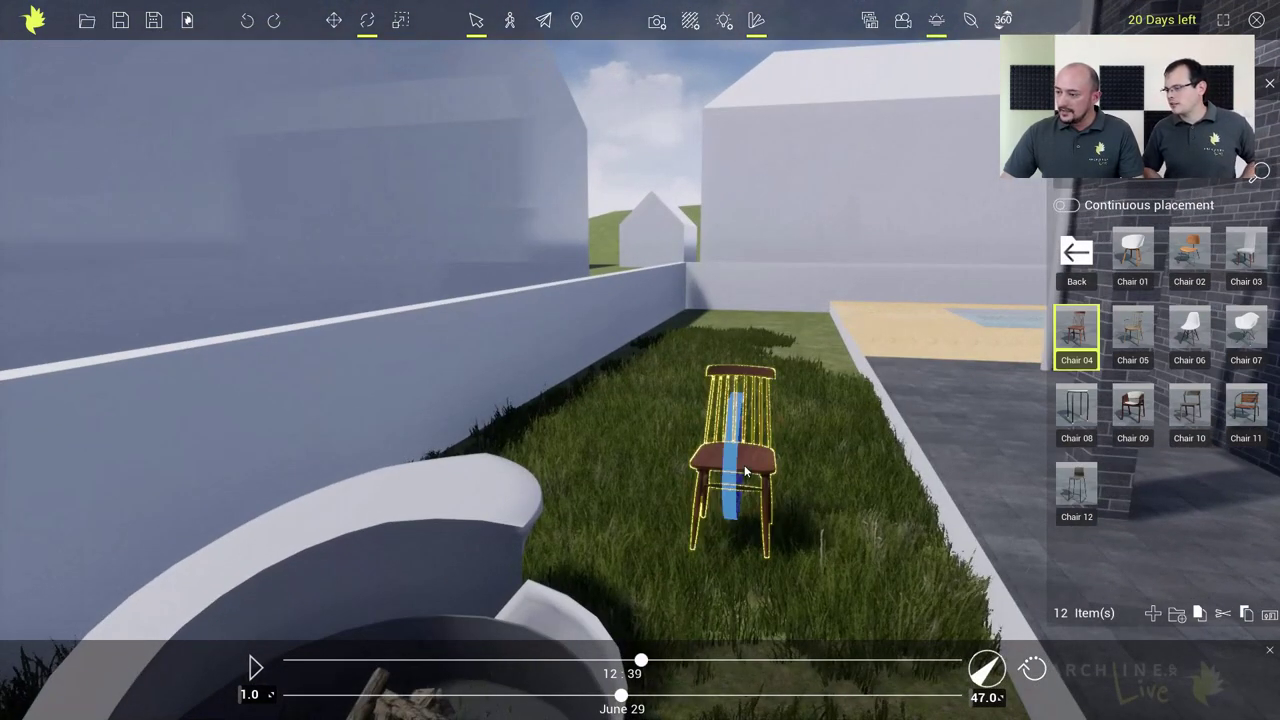
{"action": "left_click_drag", "start_coordinate": [740, 483], "coordinate": [753, 485]}
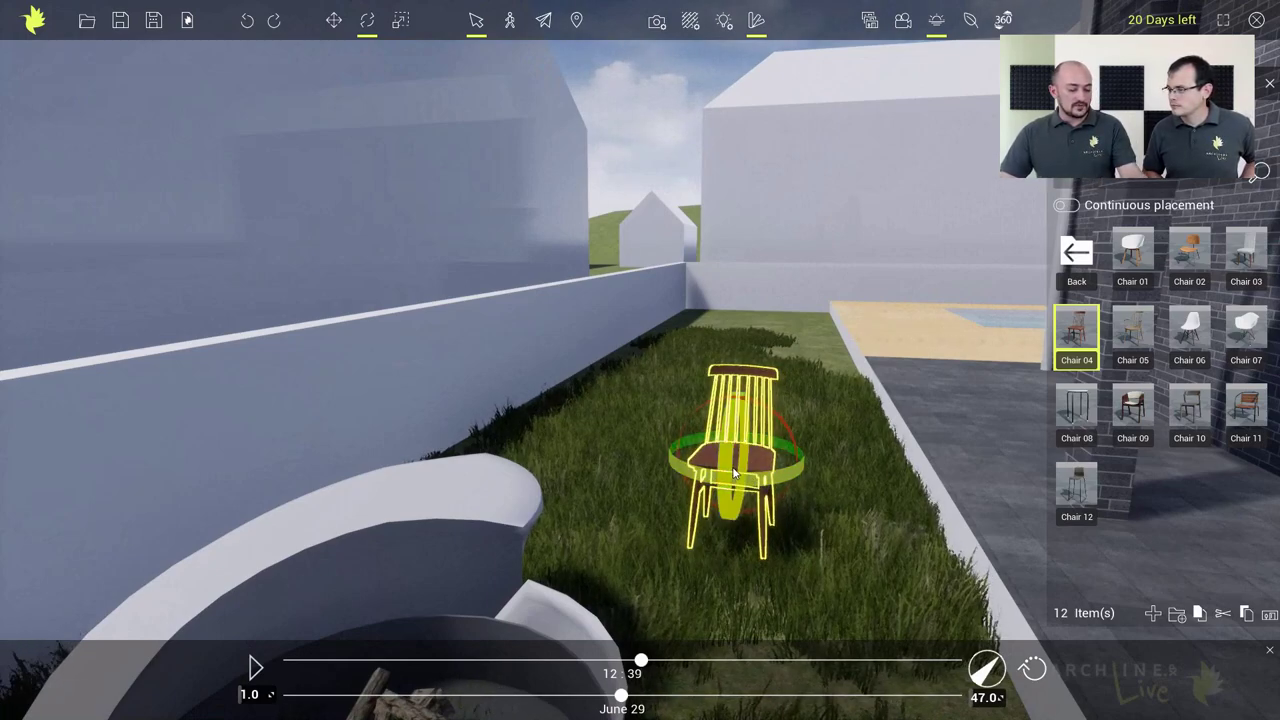
{"action": "key", "text": "Escape"}
{"action": "scroll", "coordinate": [790, 540], "scroll_direction": "down", "scroll_amount": 3}
{"action": "mouse_move", "coordinate": [790, 540]}
{"action": "left_mouse_down"}
{"action": "mouse_move", "coordinate": [810, 495]}
{"action": "mouse_move", "coordinate": [808, 553]}
{"action": "left_mouse_up"}
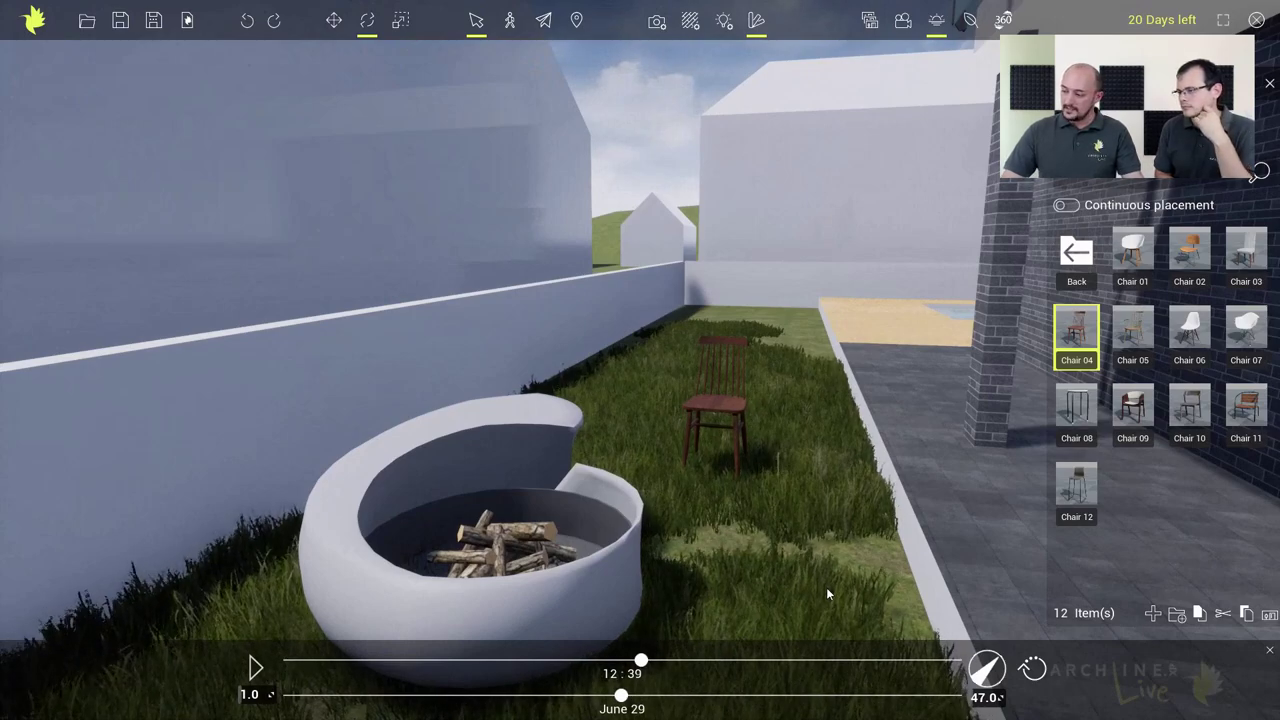
Add a second Chair 04 and angle it toward the fire pit
{"action": "left_click", "coordinate": [827, 586]}
{"action": "left_click_drag", "start_coordinate": [827, 586], "coordinate": [693, 552]}
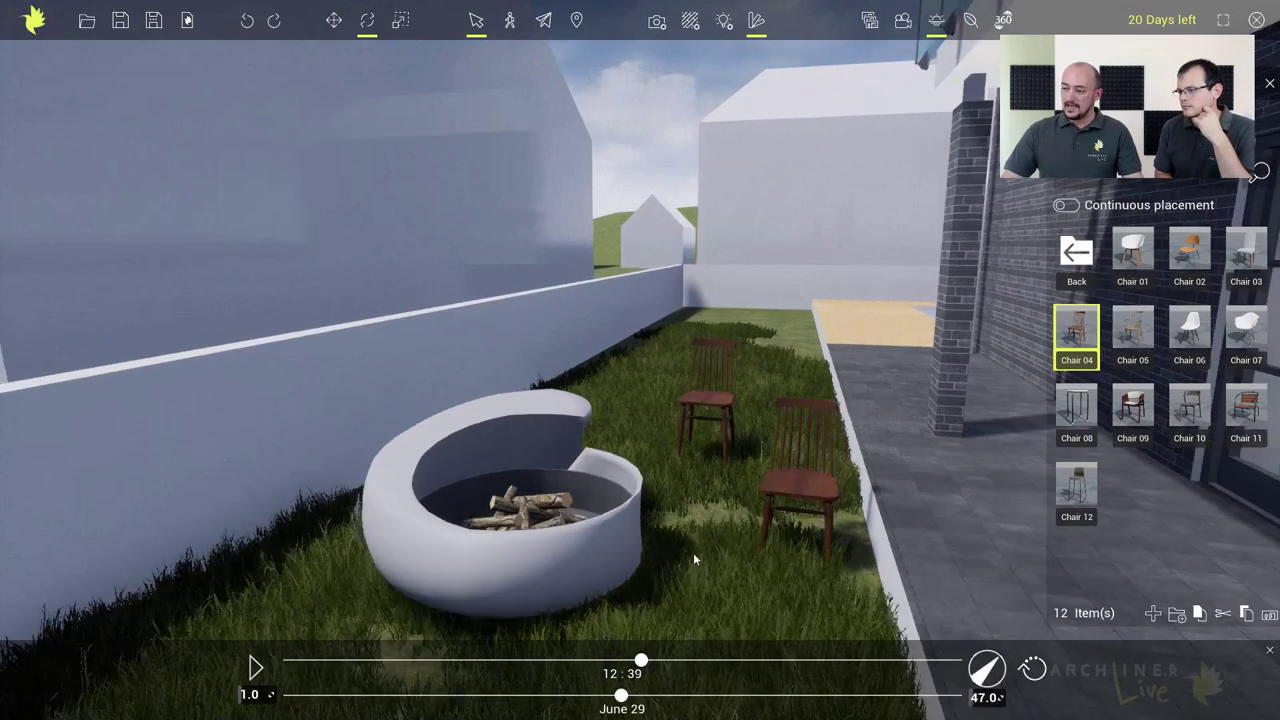
{"action": "left_click", "coordinate": [639, 392]}
{"action": "left_click", "coordinate": [788, 336]}
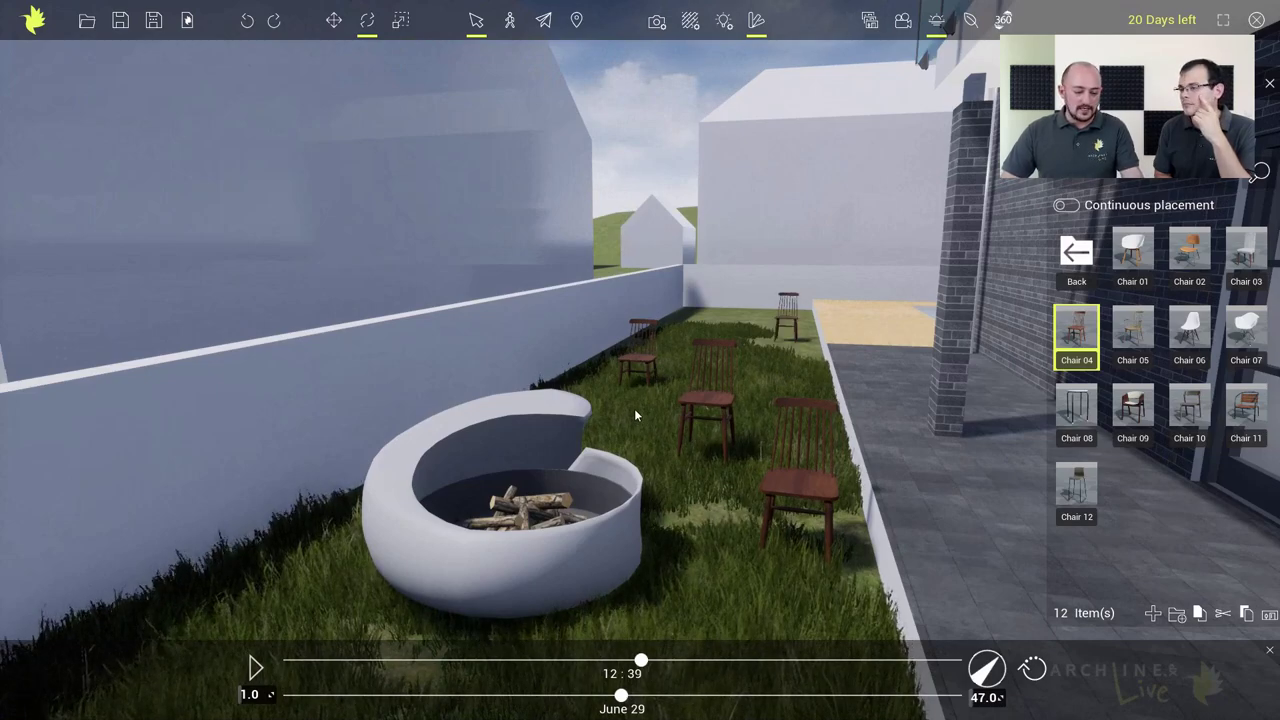
{"action": "key", "text": "ctrl+z"}
{"action": "key", "text": "ctrl+z"}
{"action": "left_click", "coordinate": [806, 496]}
{"action": "left_click_drag", "start_coordinate": [808, 500], "coordinate": [775, 513]}
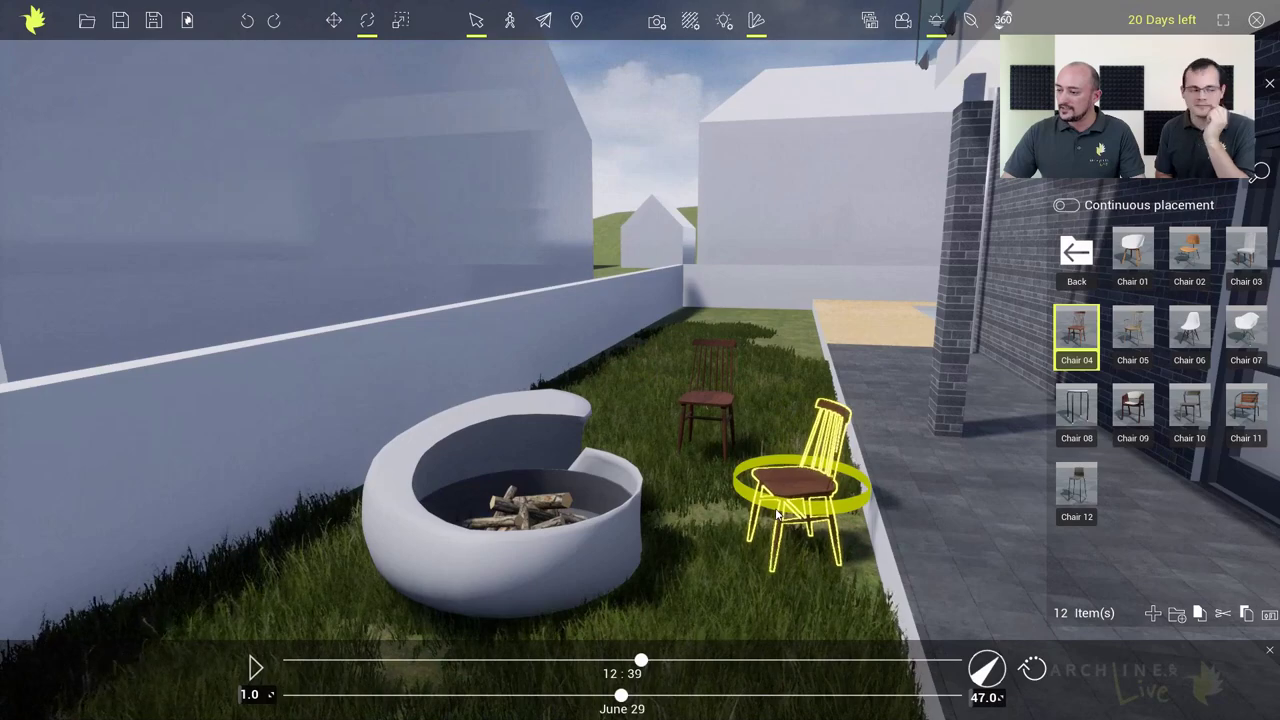
{"action": "left_click", "coordinate": [692, 484]}
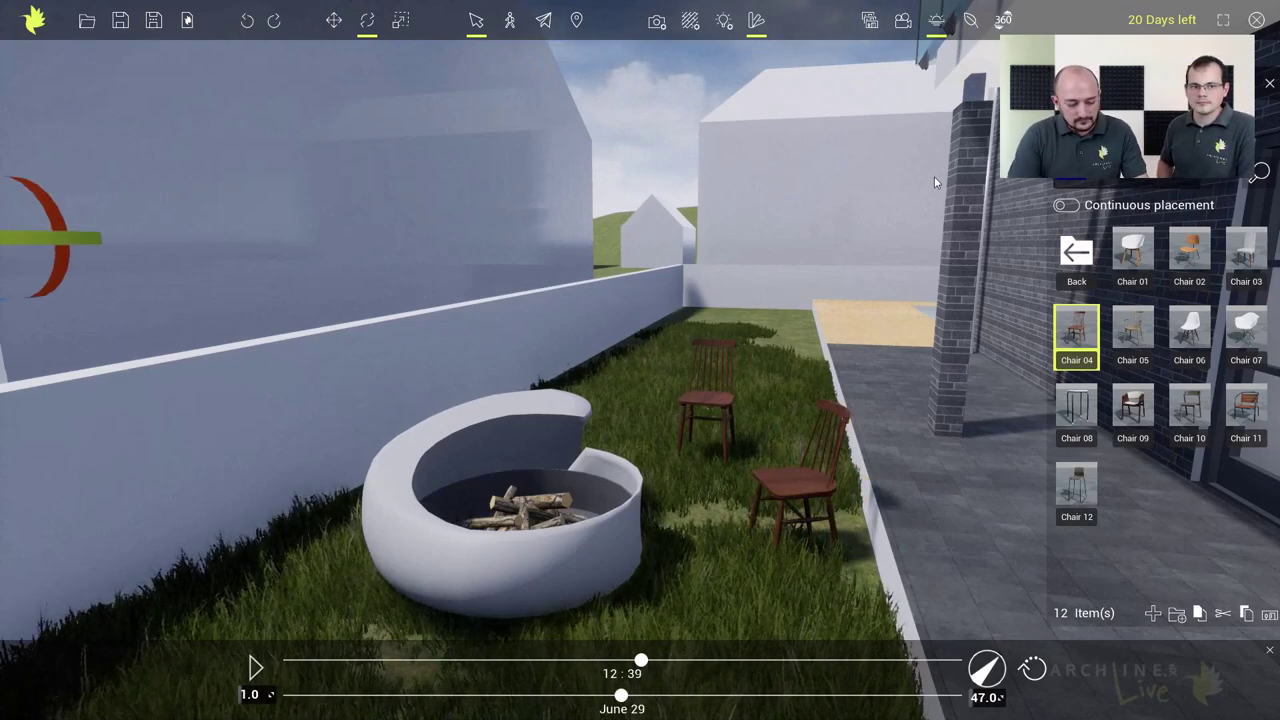
{"action": "type", "text": "fire"}
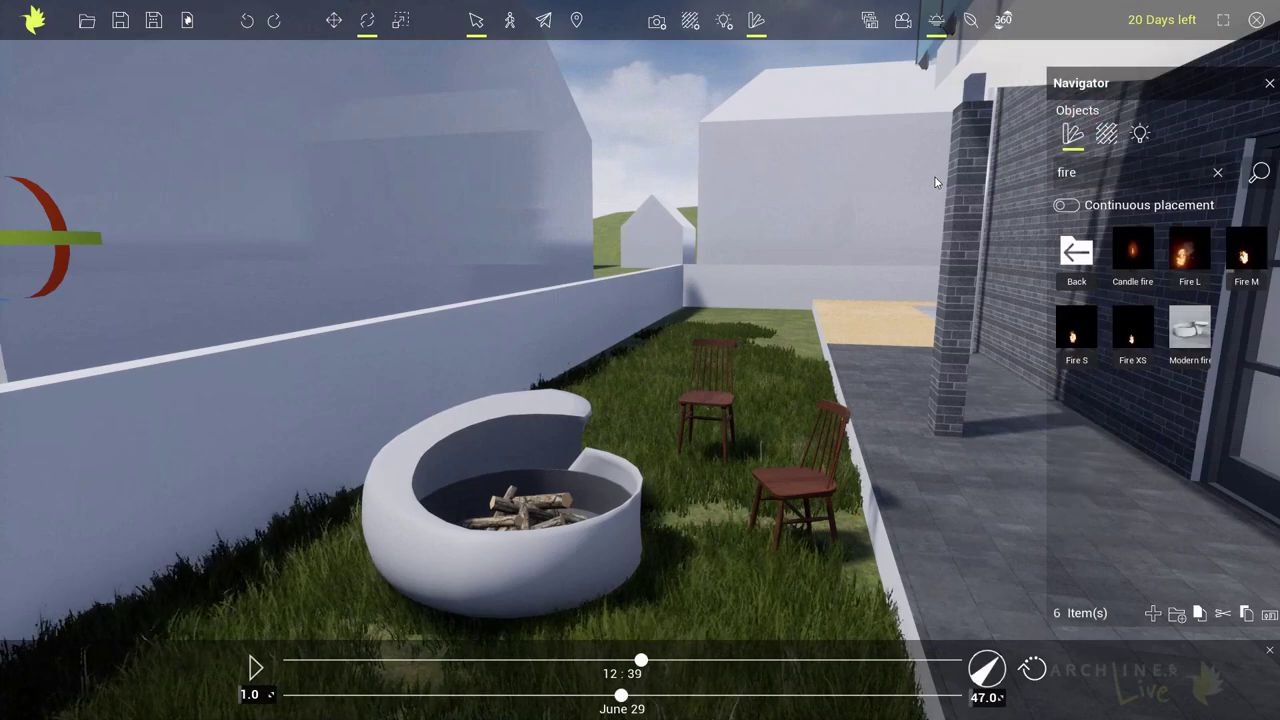
Replace the oversized Fire M flames with Fire S burning on the pit's logs
{"action": "mouse_move", "coordinate": [1245, 258]}
{"action": "left_mouse_down"}
{"action": "mouse_move", "coordinate": [935, 320]}
{"action": "mouse_move", "coordinate": [530, 510]}
{"action": "left_mouse_up"}
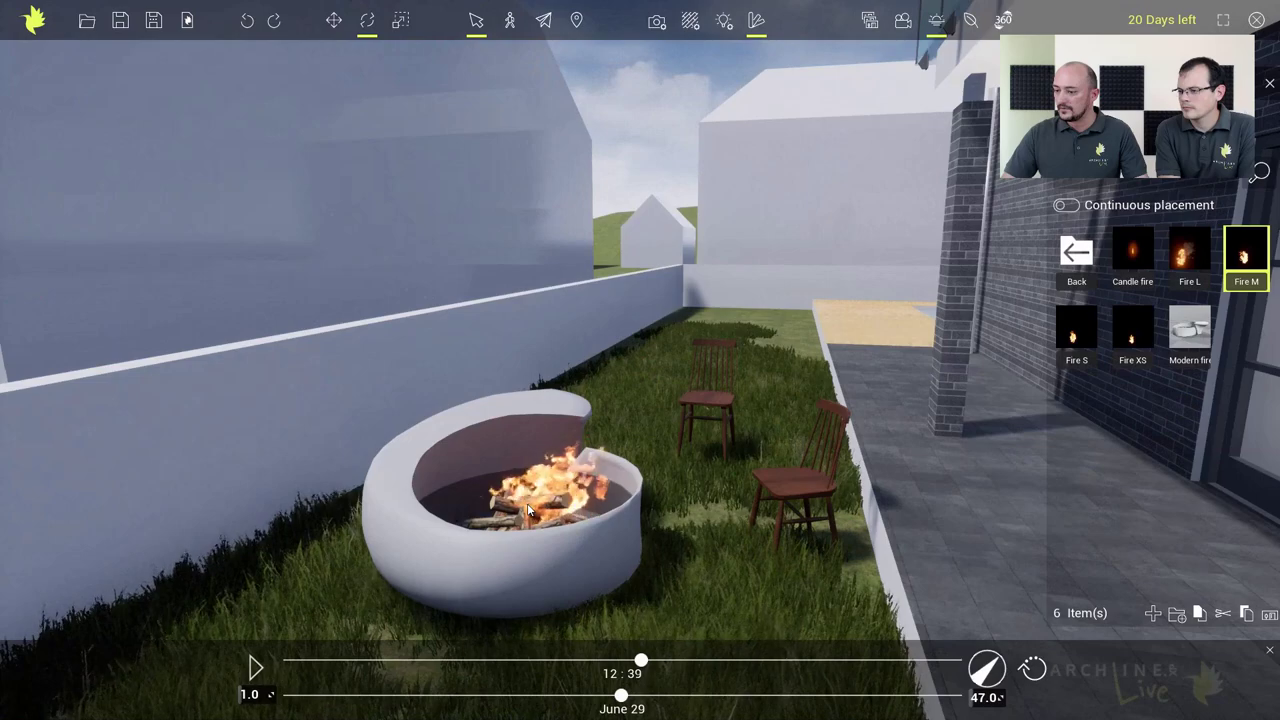
{"action": "key", "text": "ctrl+z"}
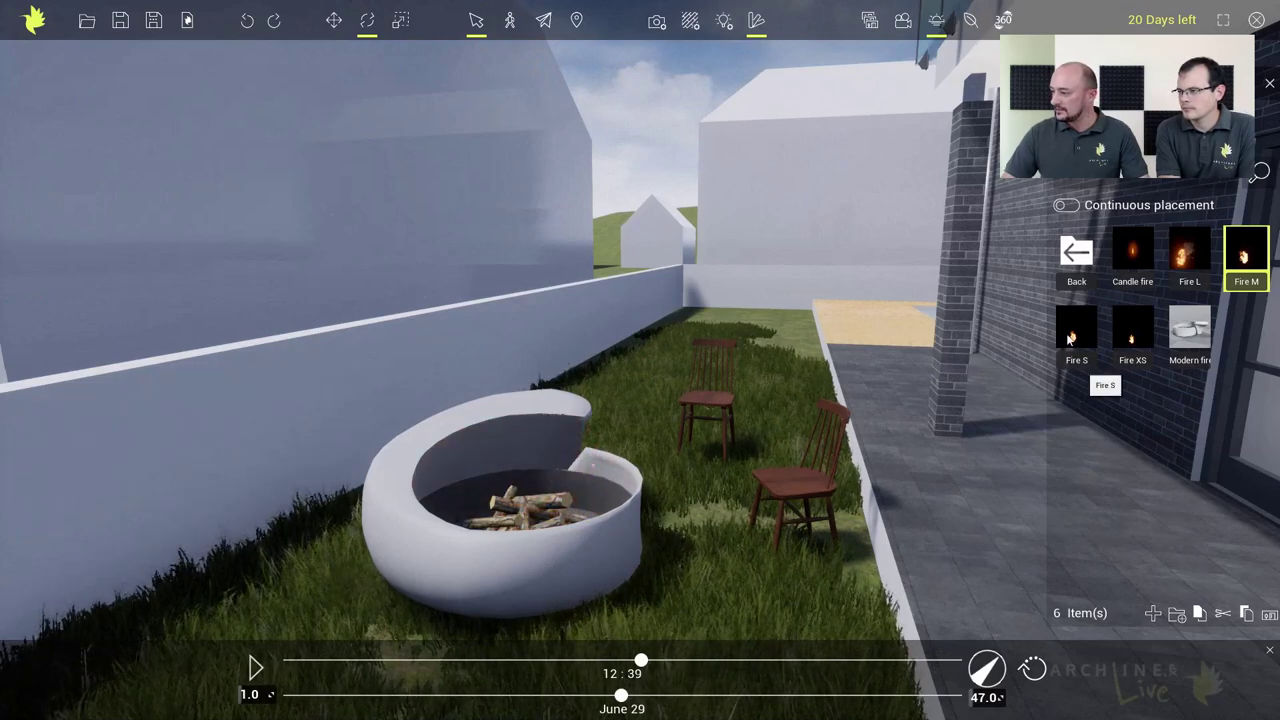
{"action": "mouse_move", "coordinate": [1076, 335]}
{"action": "left_mouse_down"}
{"action": "mouse_move", "coordinate": [520, 487]}
{"action": "mouse_move", "coordinate": [530, 510]}
{"action": "left_mouse_up"}
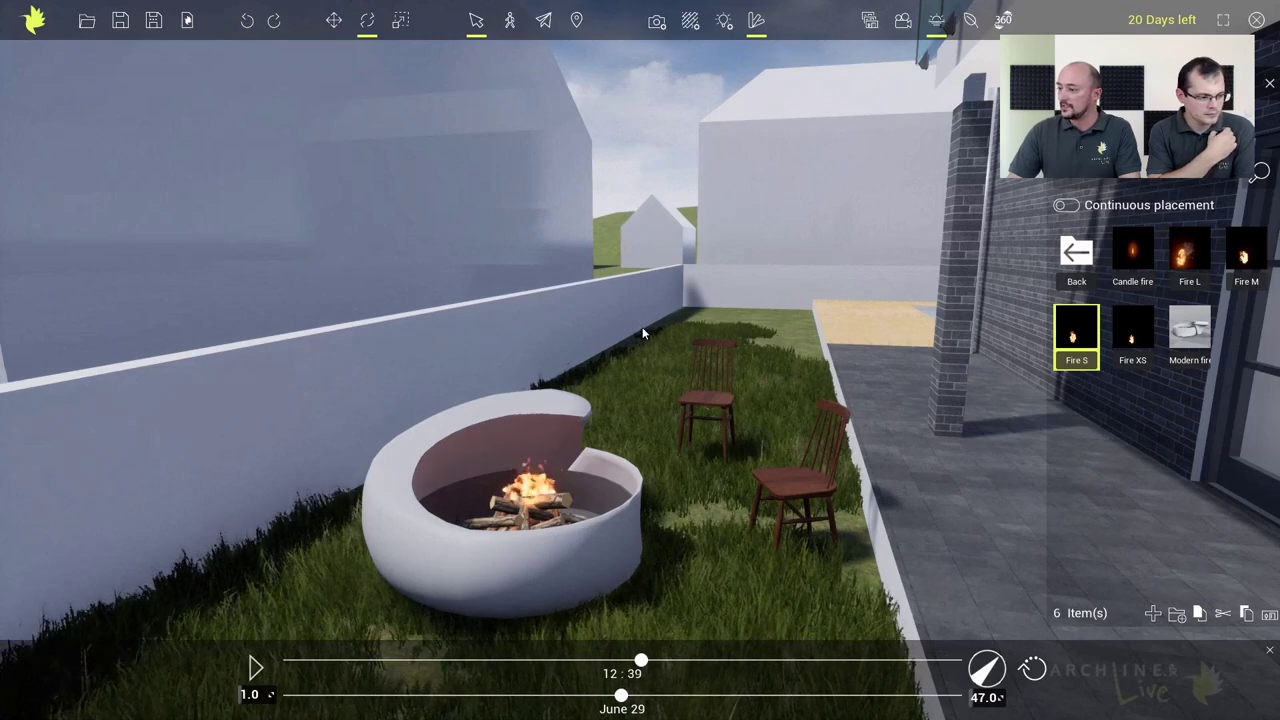
{"action": "key", "text": "d"}
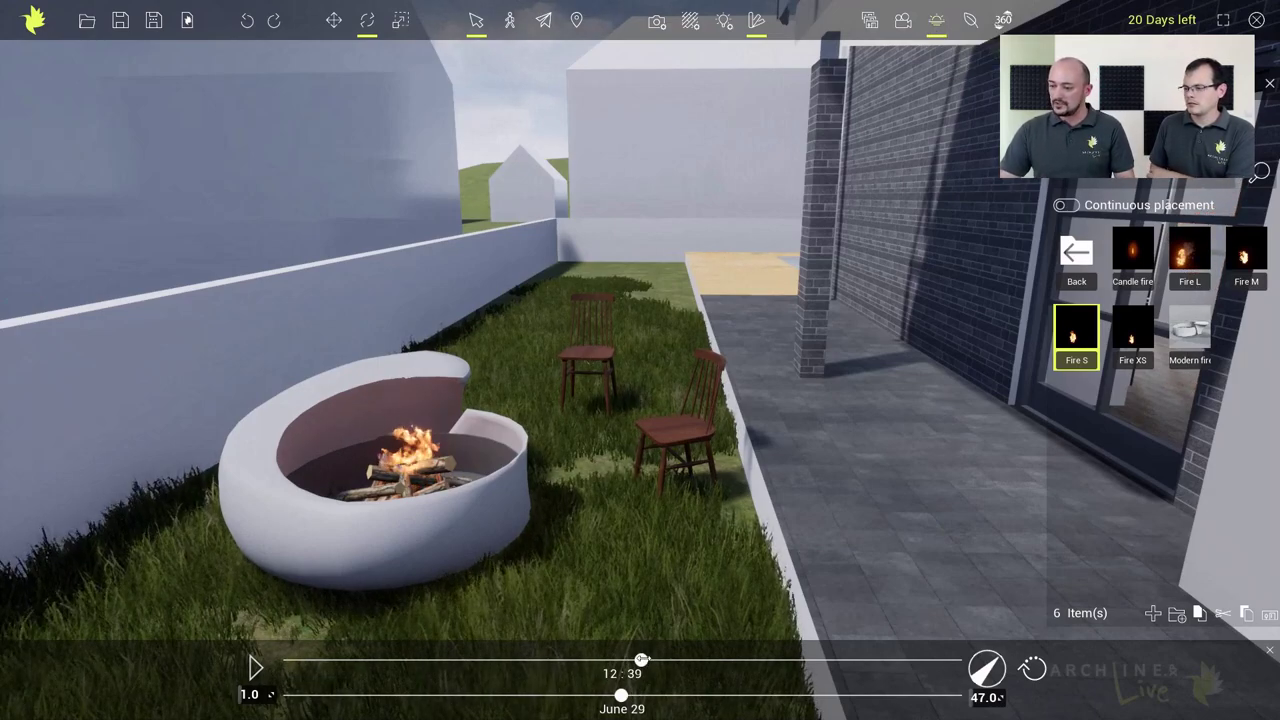
Set the sun to 6:44 on January 28, back the camera away, and show saved views
{"action": "left_click_drag", "start_coordinate": [641, 660], "coordinate": [393, 664]}
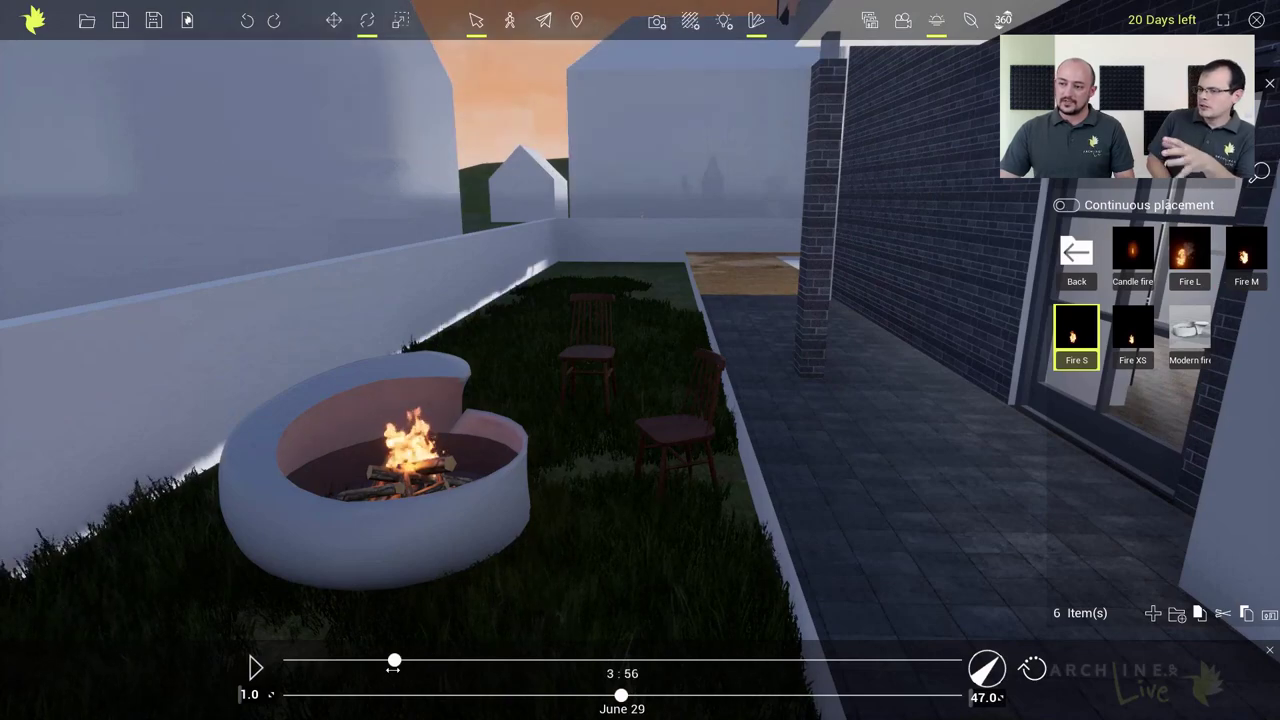
{"action": "left_click_drag", "start_coordinate": [585, 698], "coordinate": [473, 661]}
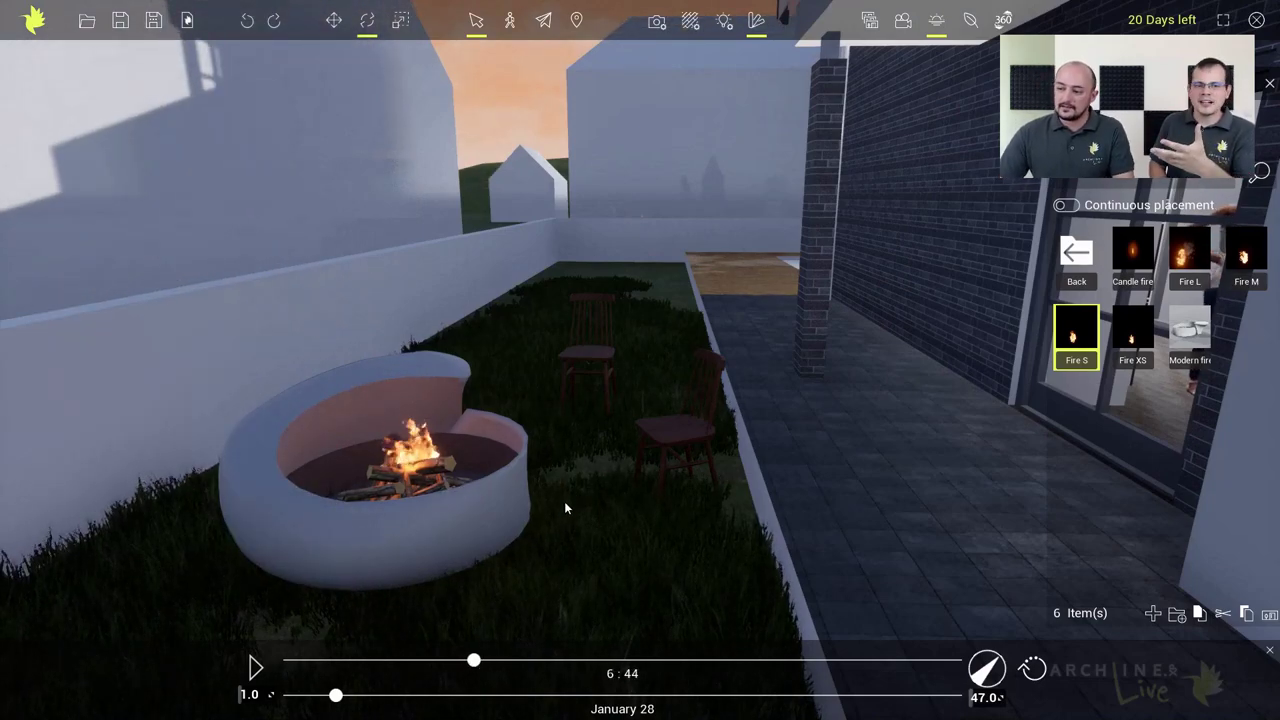
{"action": "key", "text": "Down"}
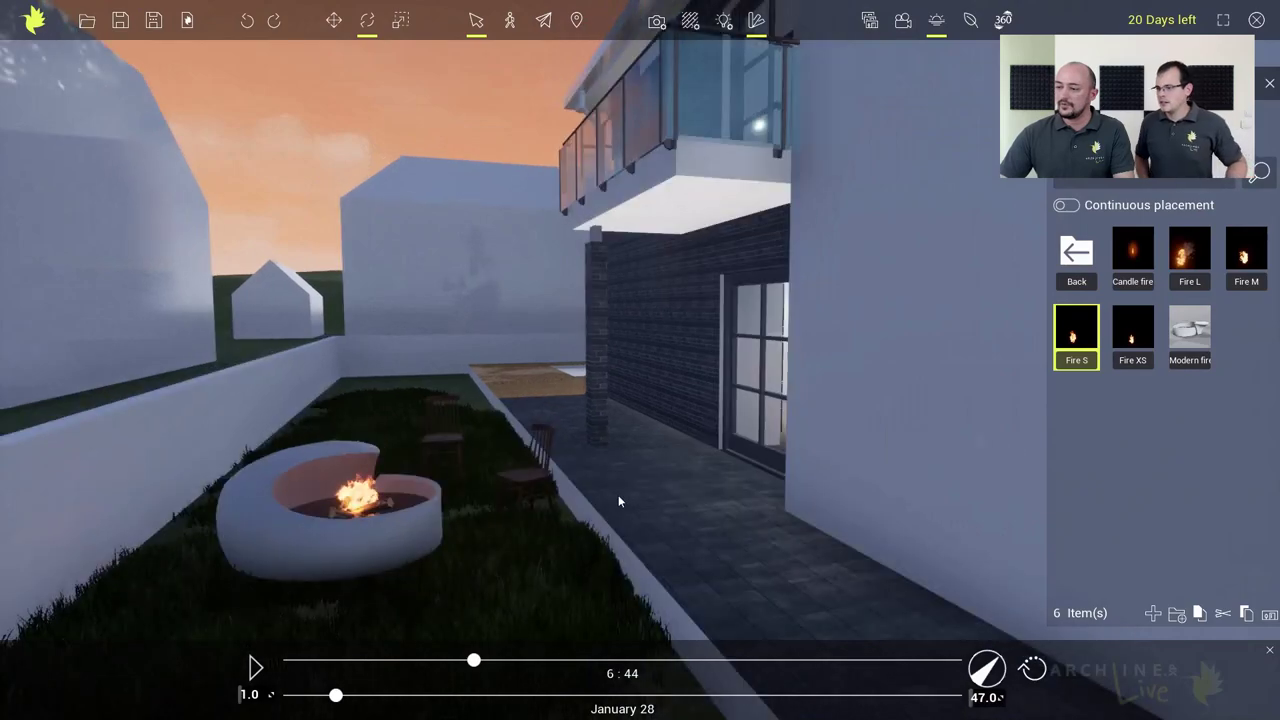
{"action": "key", "text": "Down"}
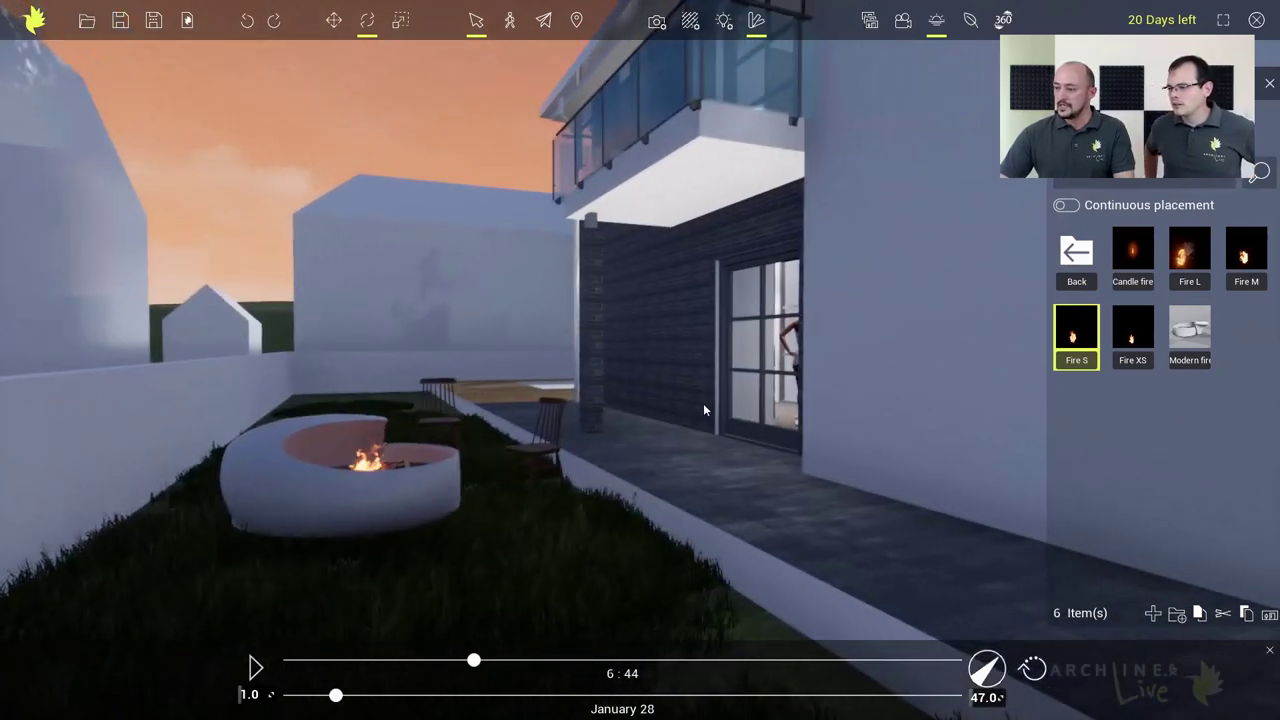
{"action": "key", "text": "Right"}
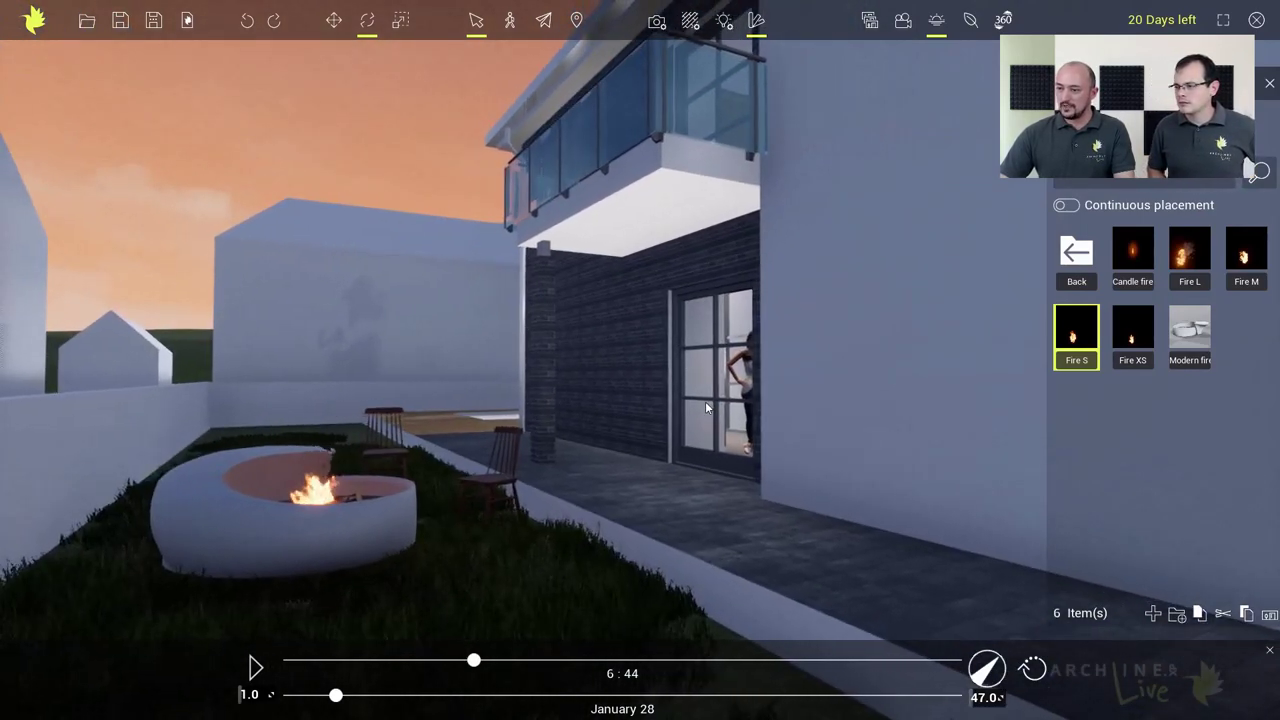
{"action": "left_click", "coordinate": [868, 22]}
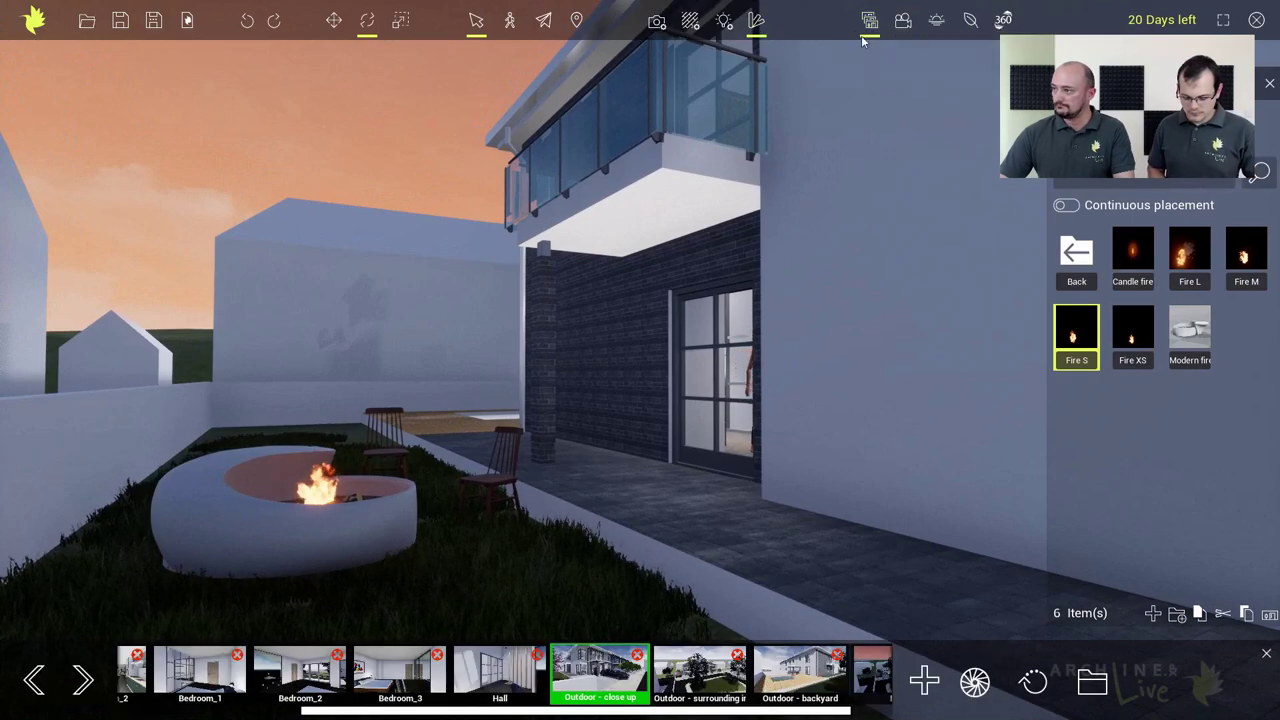
Save the current view as Fireplace, then switch to the Outdoor - close up scene
{"action": "left_click", "coordinate": [924, 681]}
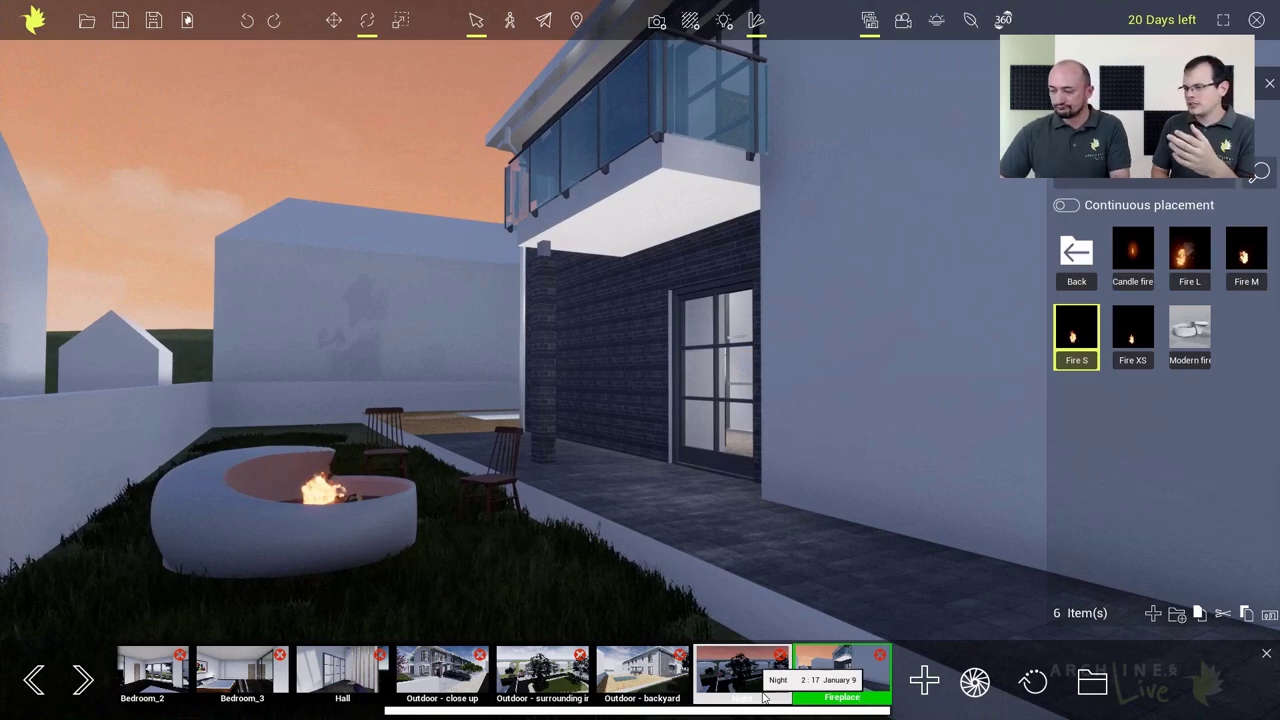
{"action": "left_click", "coordinate": [648, 680]}
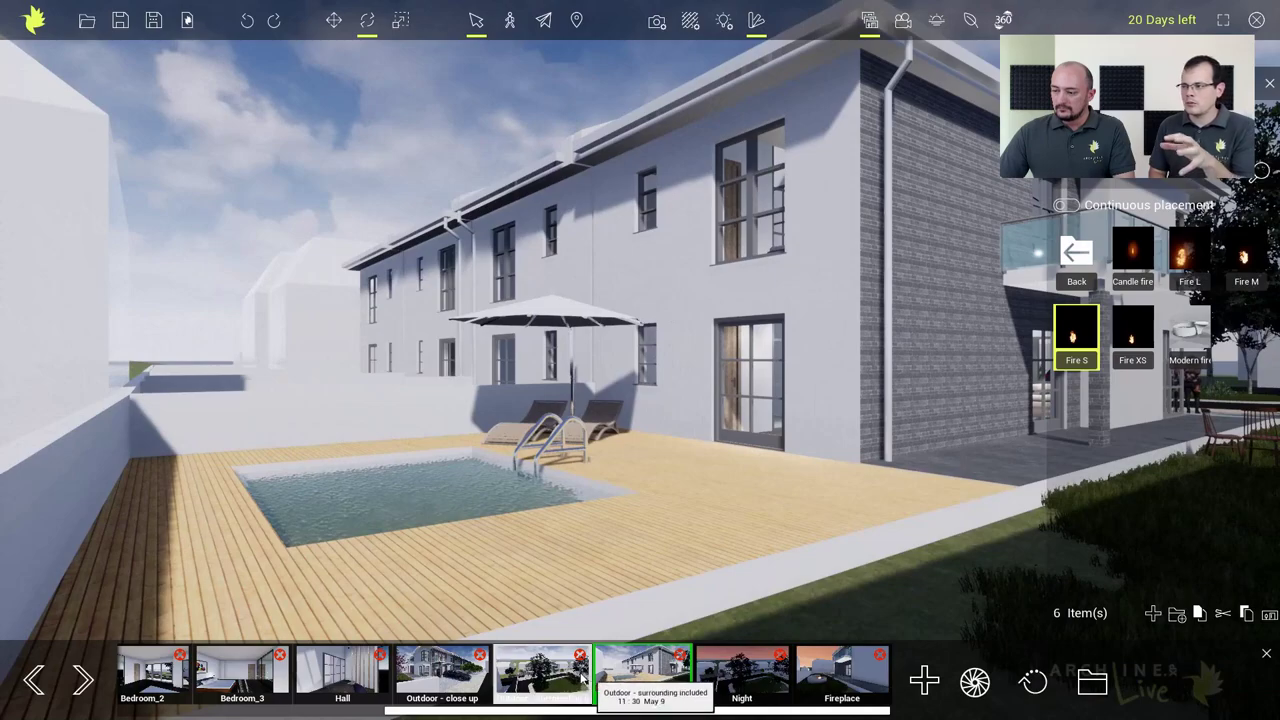
{"action": "left_click", "coordinate": [480, 680]}
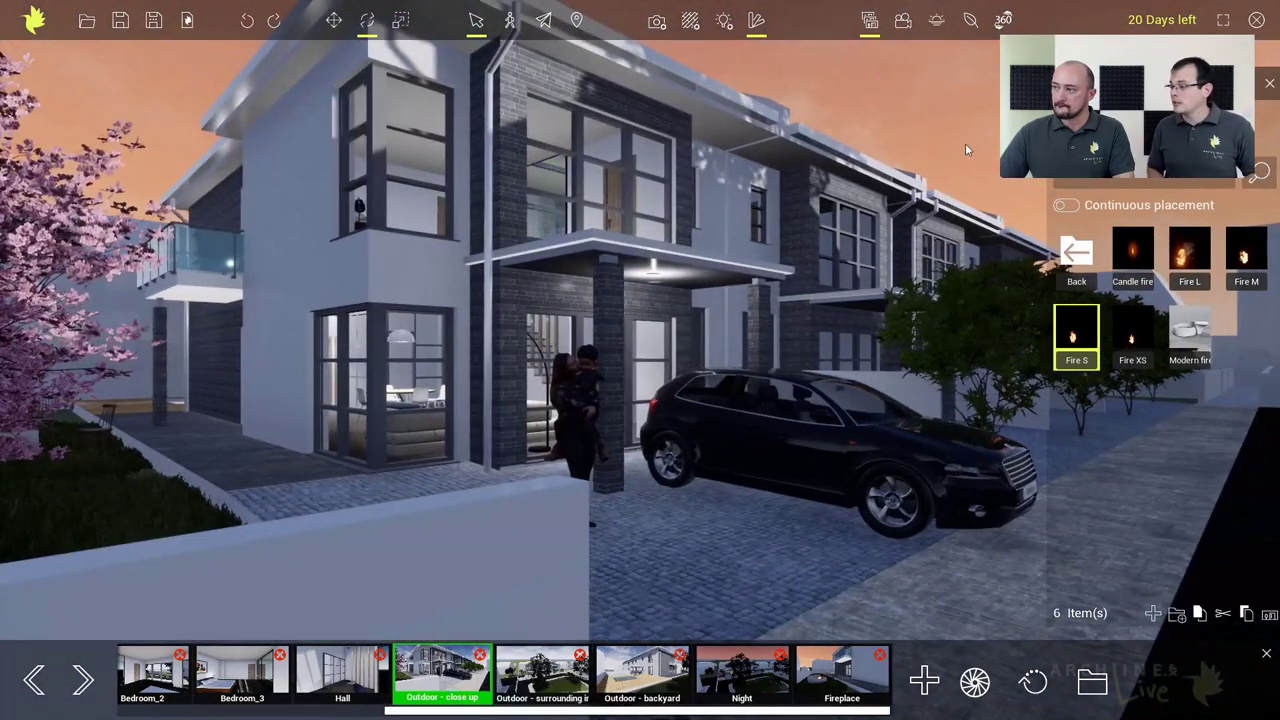
{"action": "left_click", "coordinate": [937, 24]}
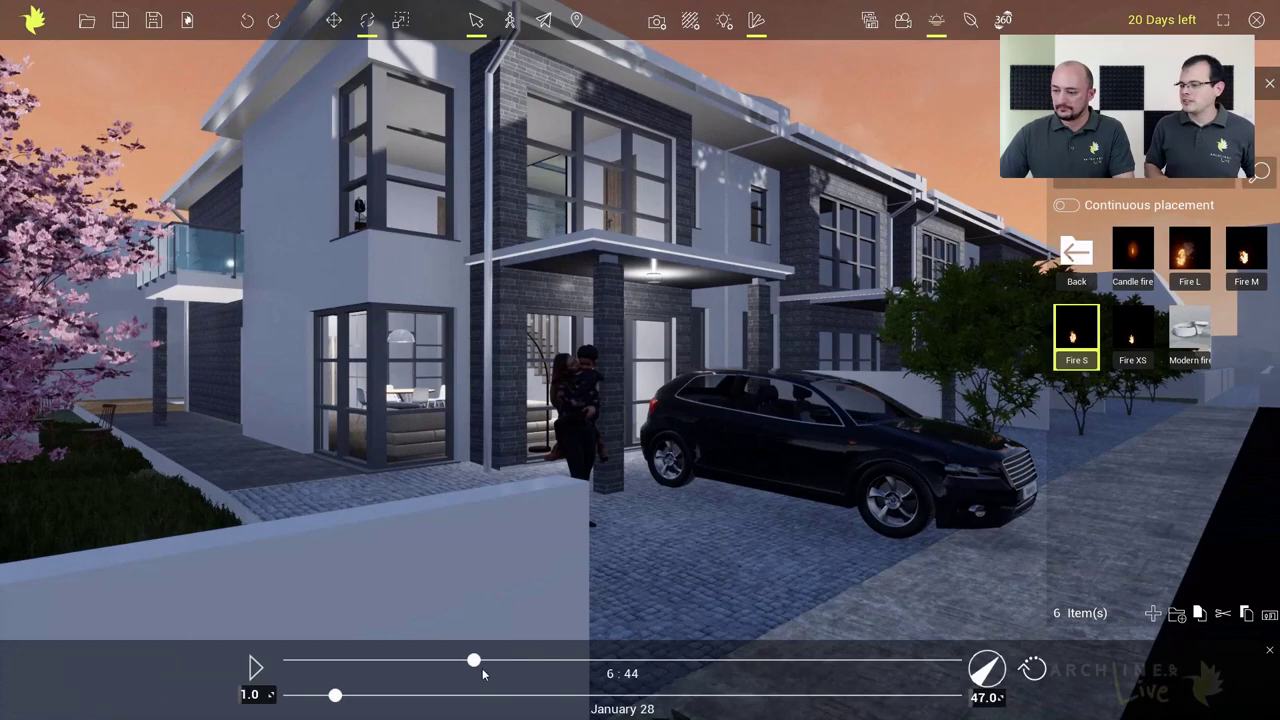
Move the sun to 9:20 on June 9 for bright morning light
{"action": "left_click_drag", "start_coordinate": [476, 663], "coordinate": [547, 661]}
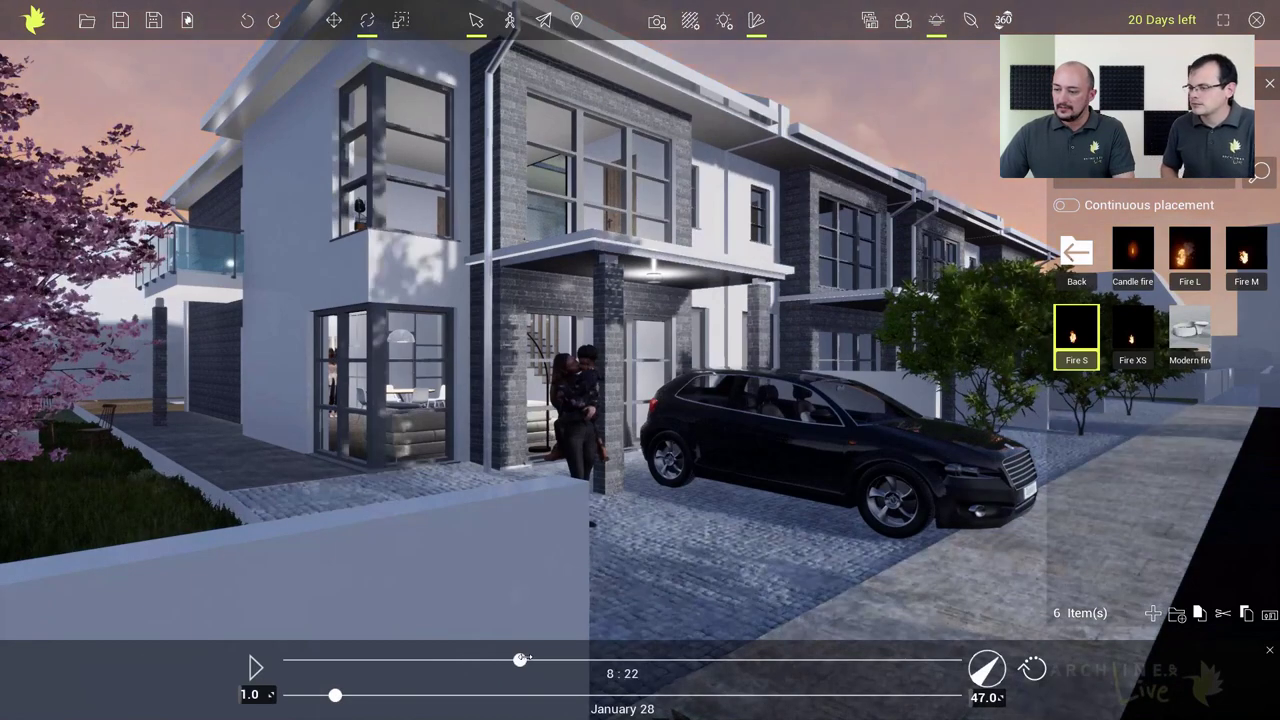
{"action": "left_click_drag", "start_coordinate": [335, 697], "coordinate": [583, 696]}
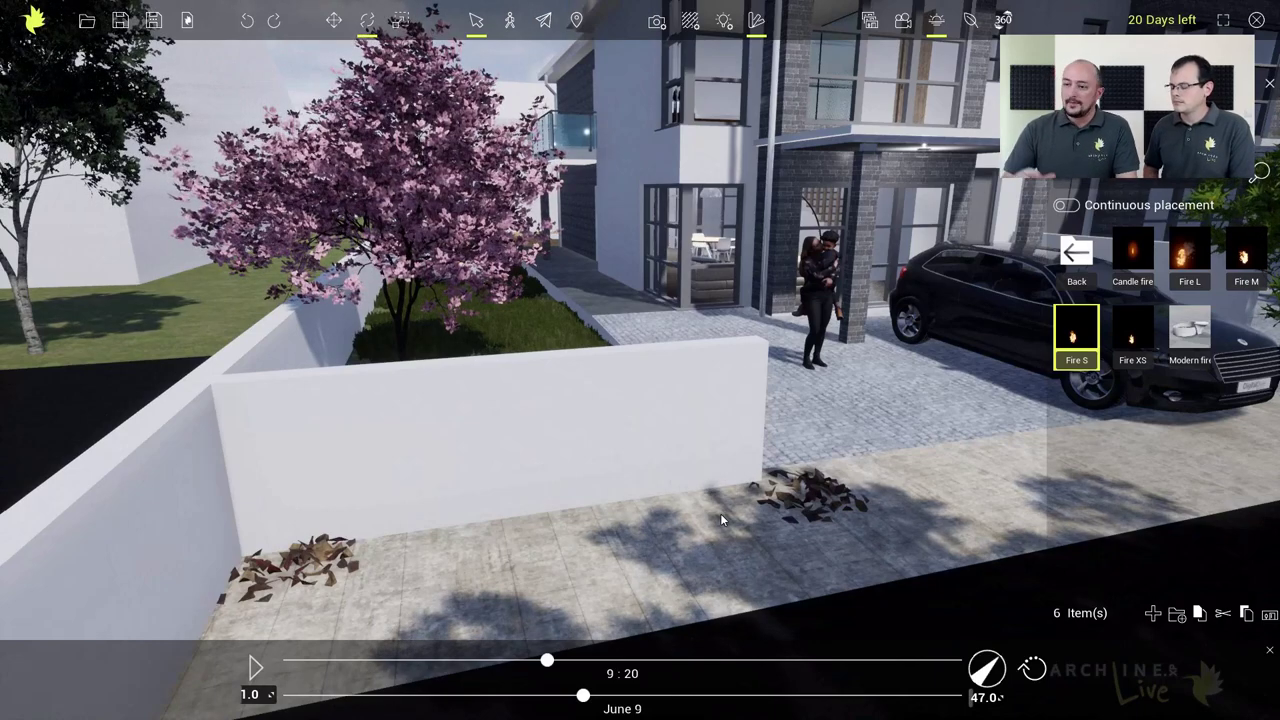
{"action": "key", "text": "alt+Tab"}
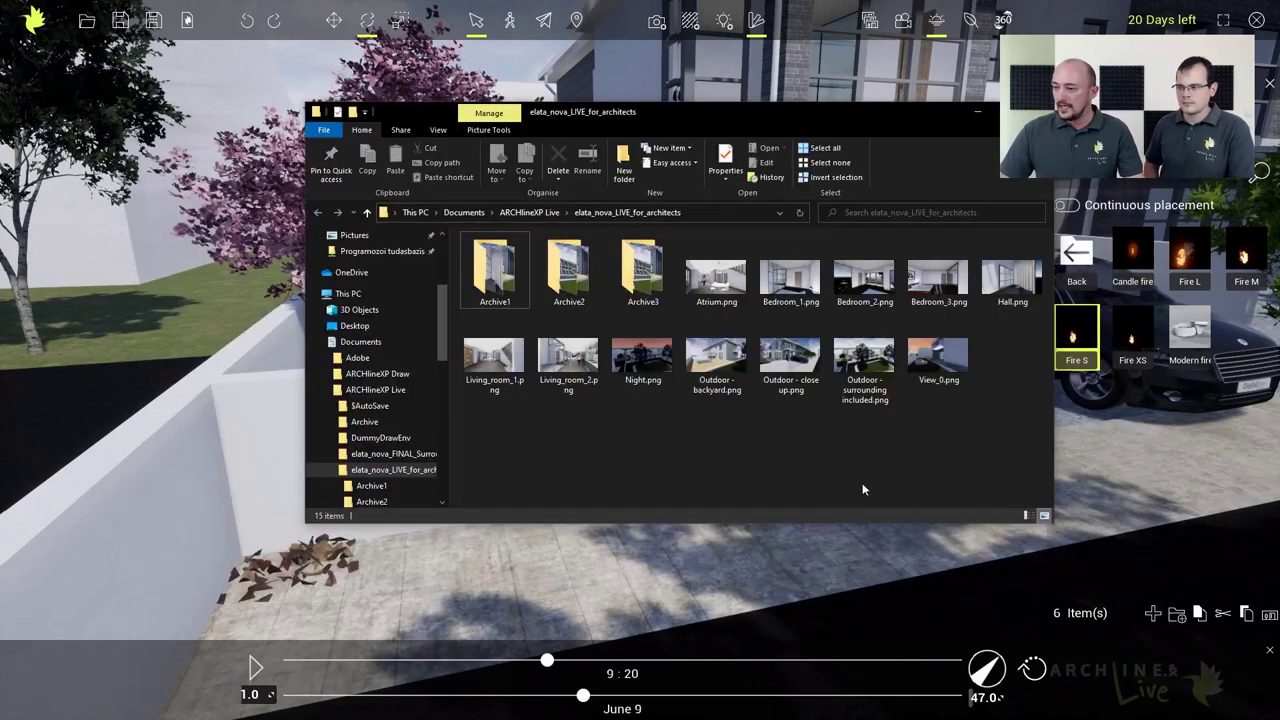
Switch to ARCHLine.XP 2020 and display the Outdoor - close up view
{"action": "key", "text": "alt+Tab"}
{"action": "key", "text": "alt+Tab"}
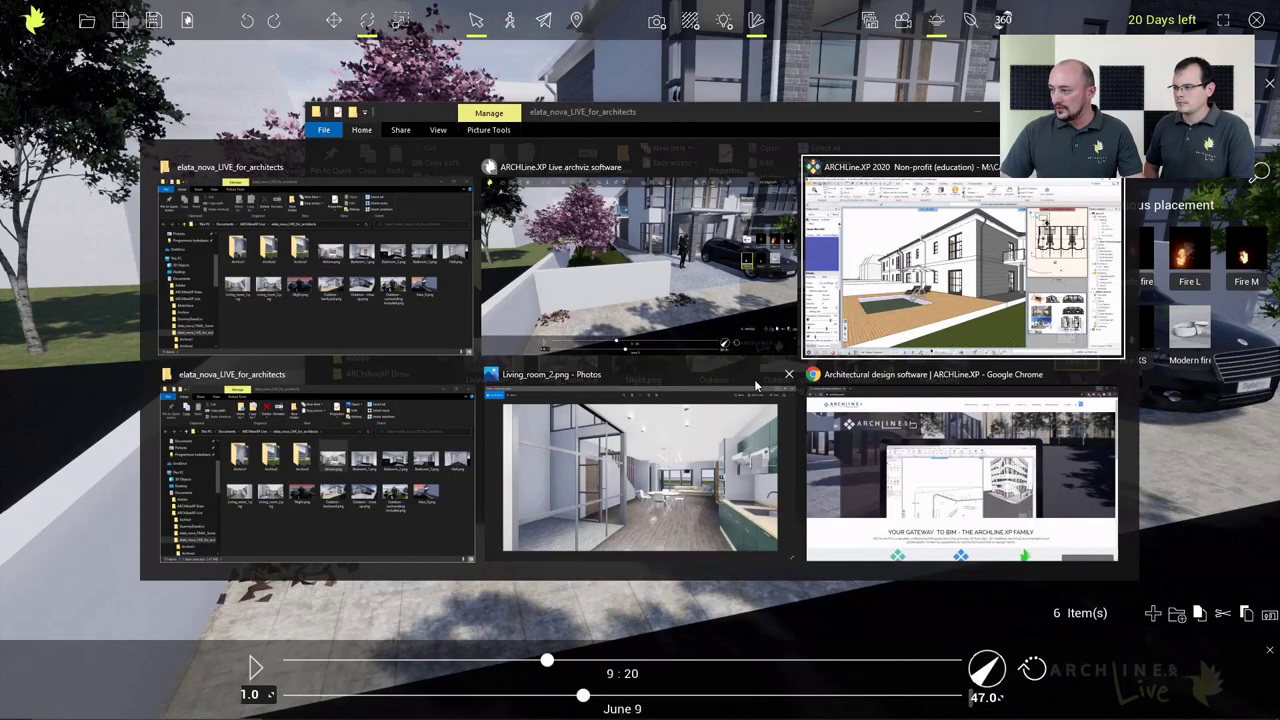
{"action": "left_click", "coordinate": [370, 706]}
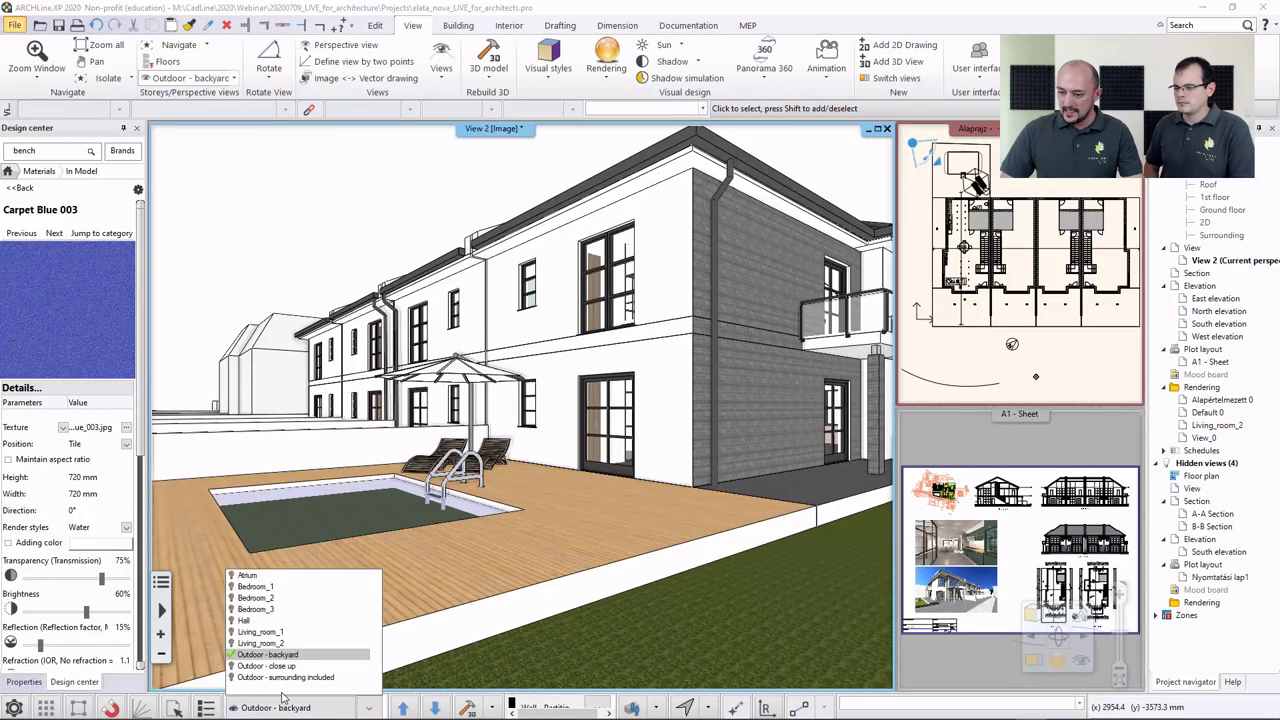
{"action": "left_click", "coordinate": [273, 666]}
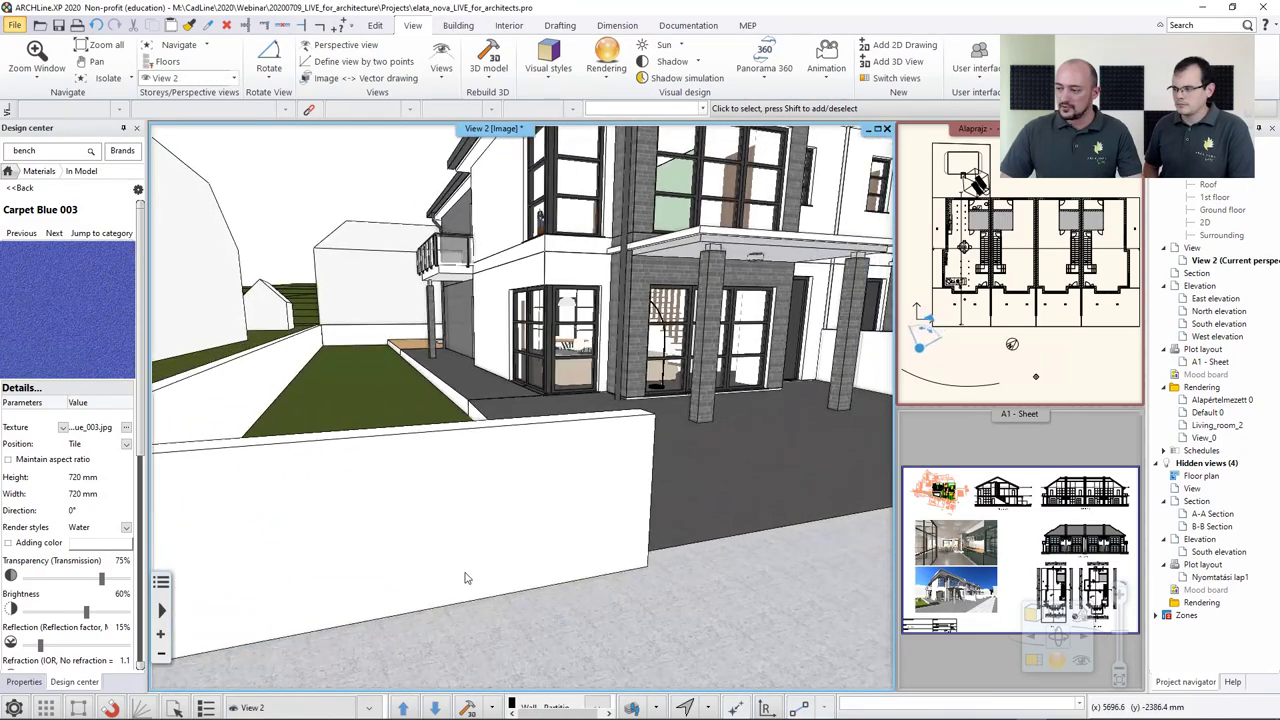
Search the library for bench, place a Concrete-Bench by the front wall, then delete it
{"action": "left_click", "coordinate": [10, 173]}
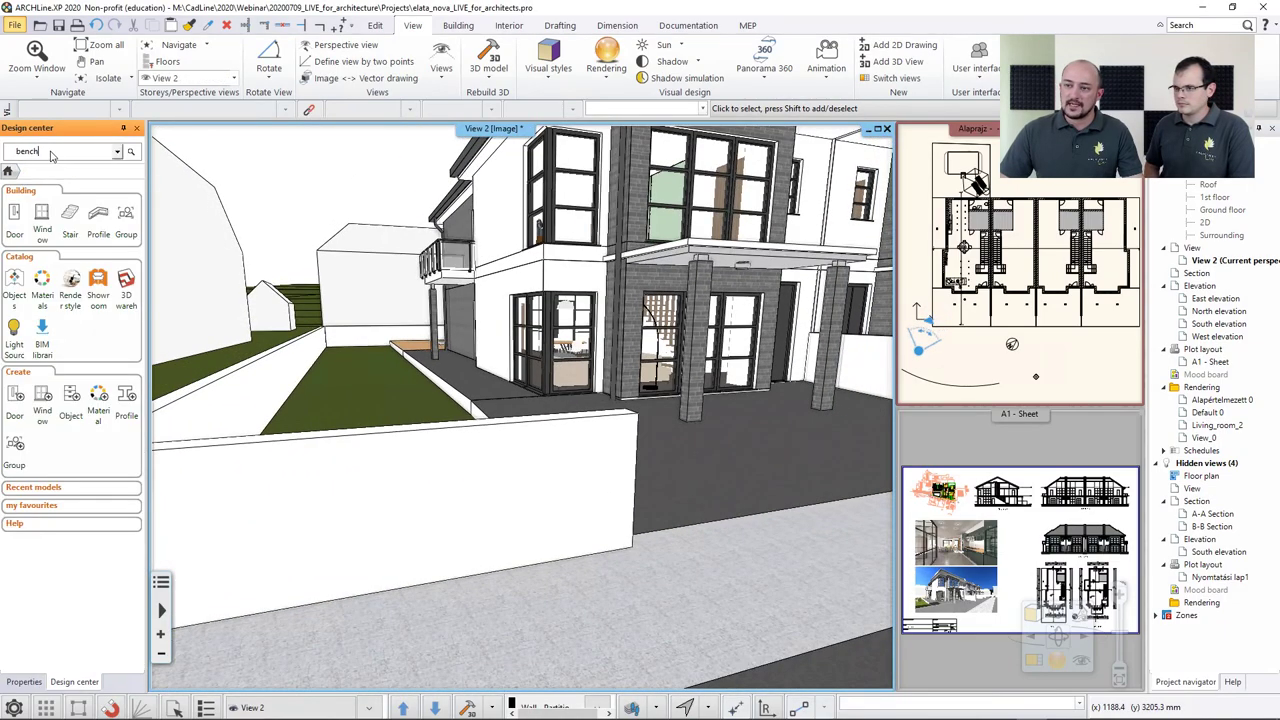
{"action": "key", "text": "Return"}
{"action": "mouse_move", "coordinate": [85, 330]}
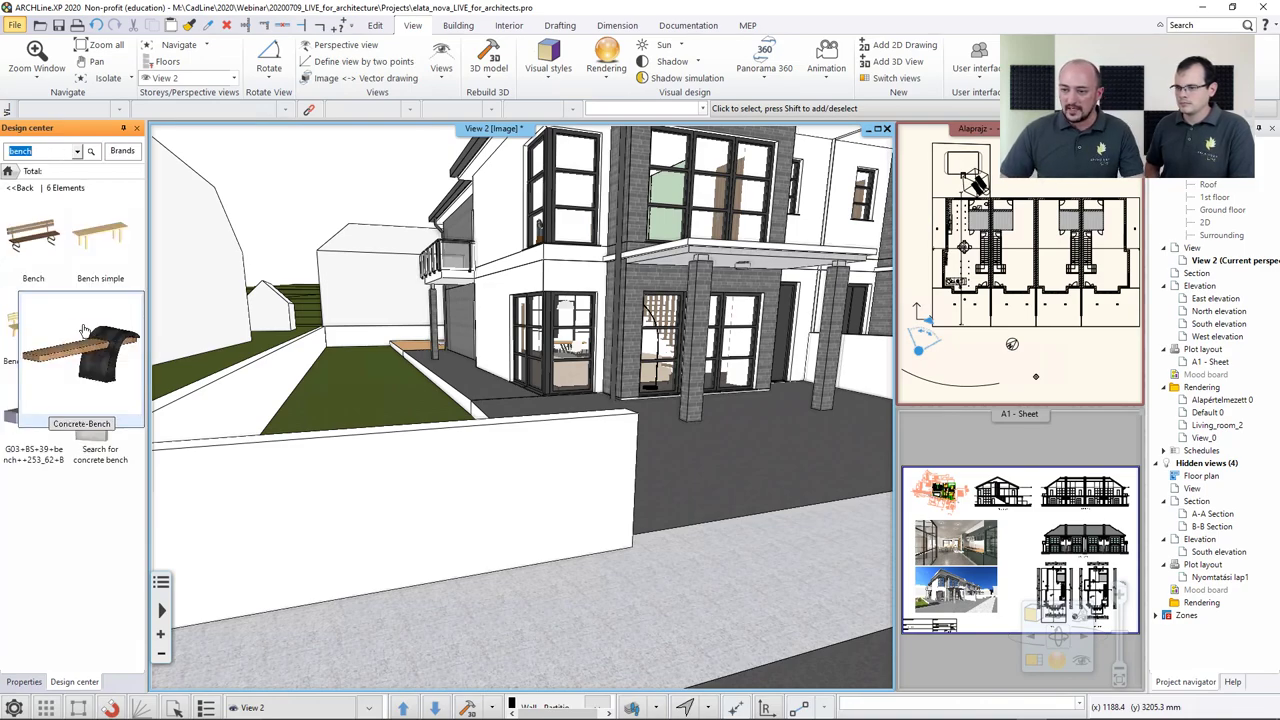
{"action": "left_click_drag", "start_coordinate": [101, 347], "coordinate": [340, 401]}
{"action": "left_click_drag", "start_coordinate": [505, 594], "coordinate": [510, 597]}
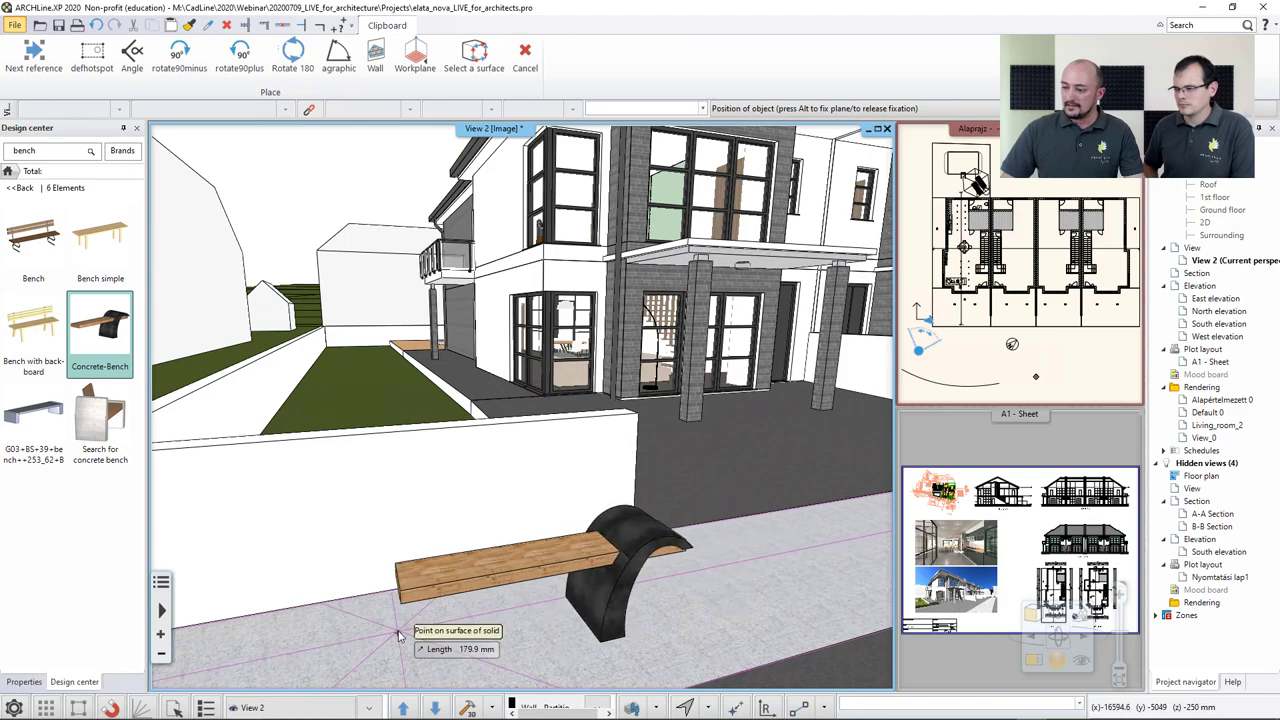
{"action": "left_click", "coordinate": [480, 630]}
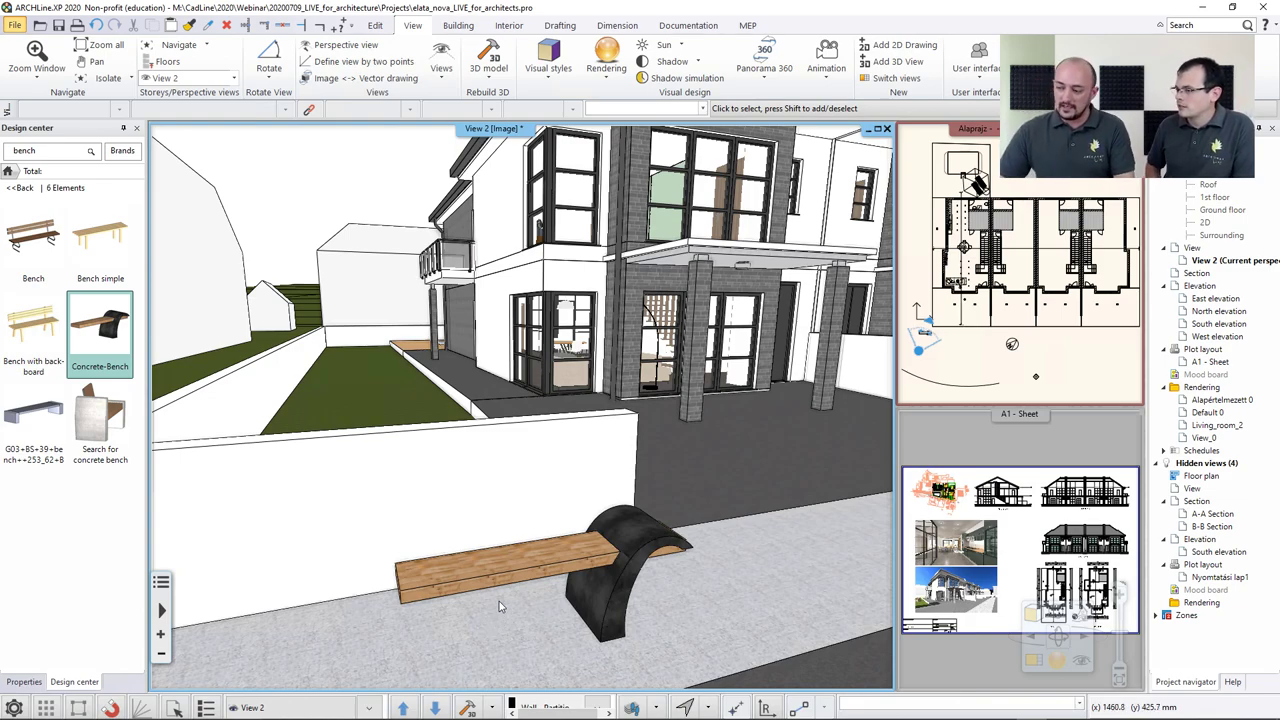
{"action": "left_click", "coordinate": [595, 560]}
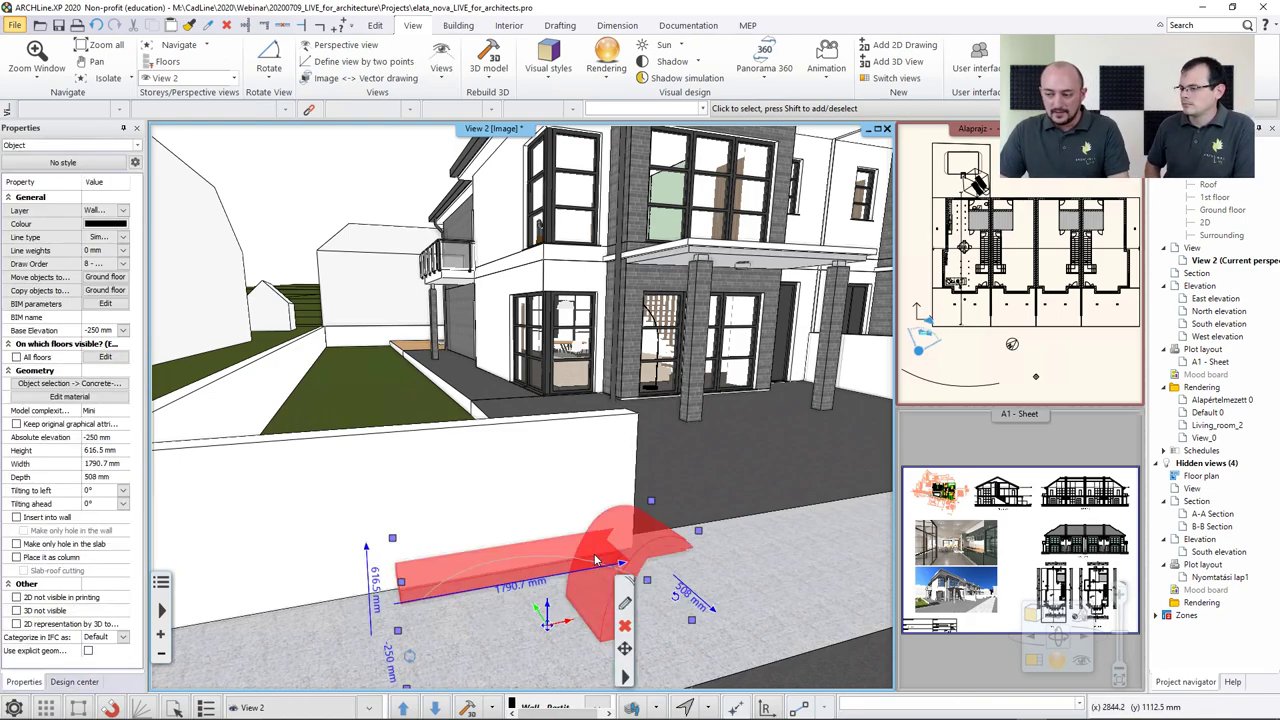
{"action": "key", "text": "Delete"}
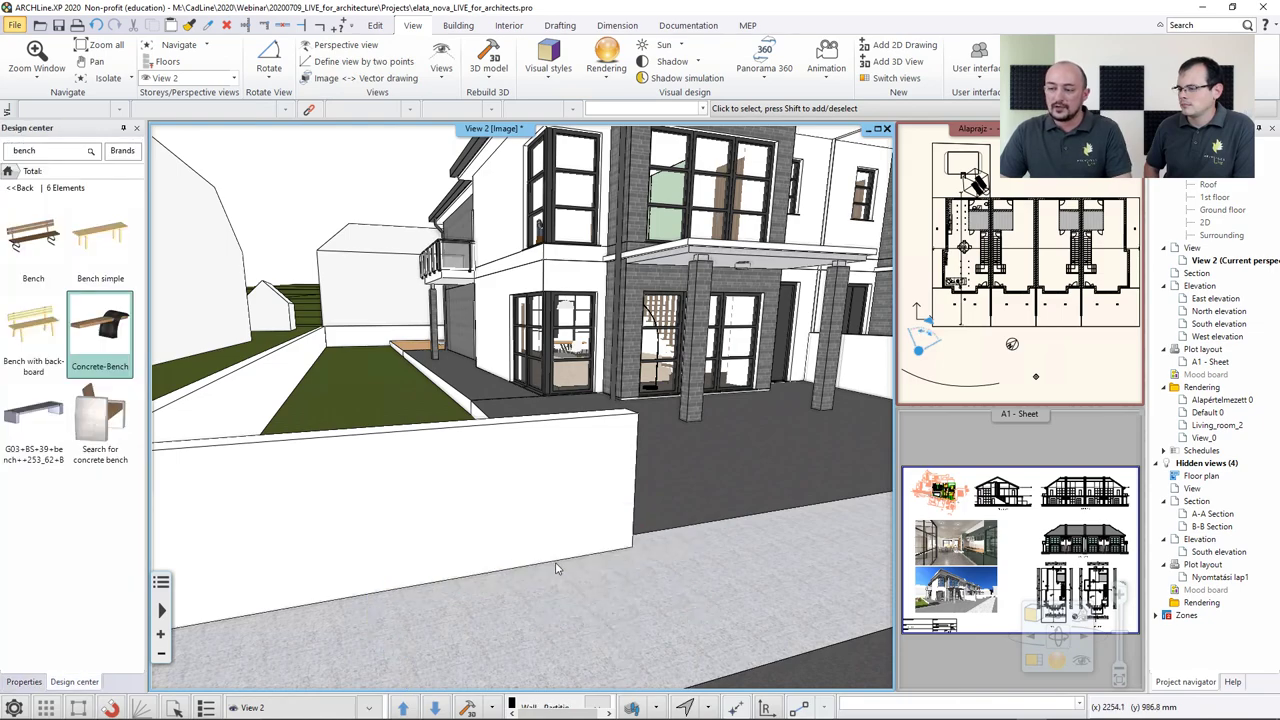
Open the Concrete-Bench detail page and choose Export to Live from its gear menu
{"action": "mouse_move", "coordinate": [121, 320]}
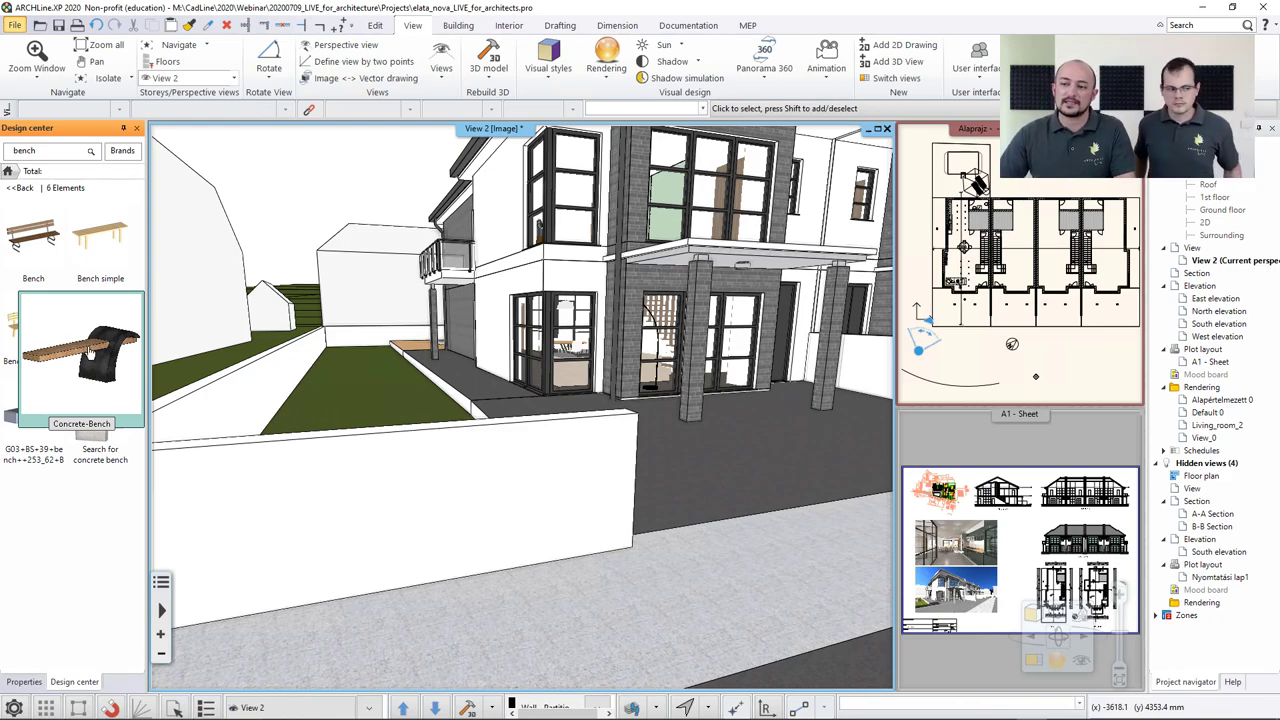
{"action": "left_click", "coordinate": [90, 352]}
{"action": "left_click", "coordinate": [138, 191]}
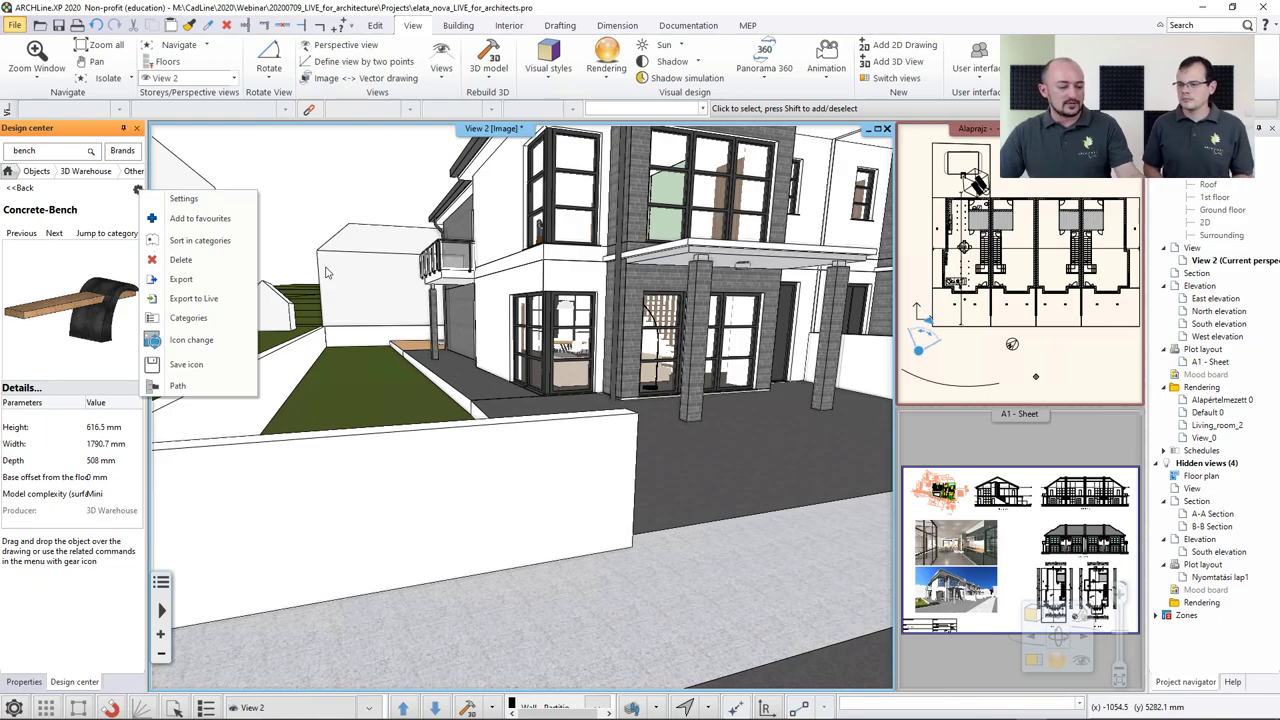
{"action": "key", "text": "alt+Tab"}
{"action": "key", "text": "alt+Tab"}
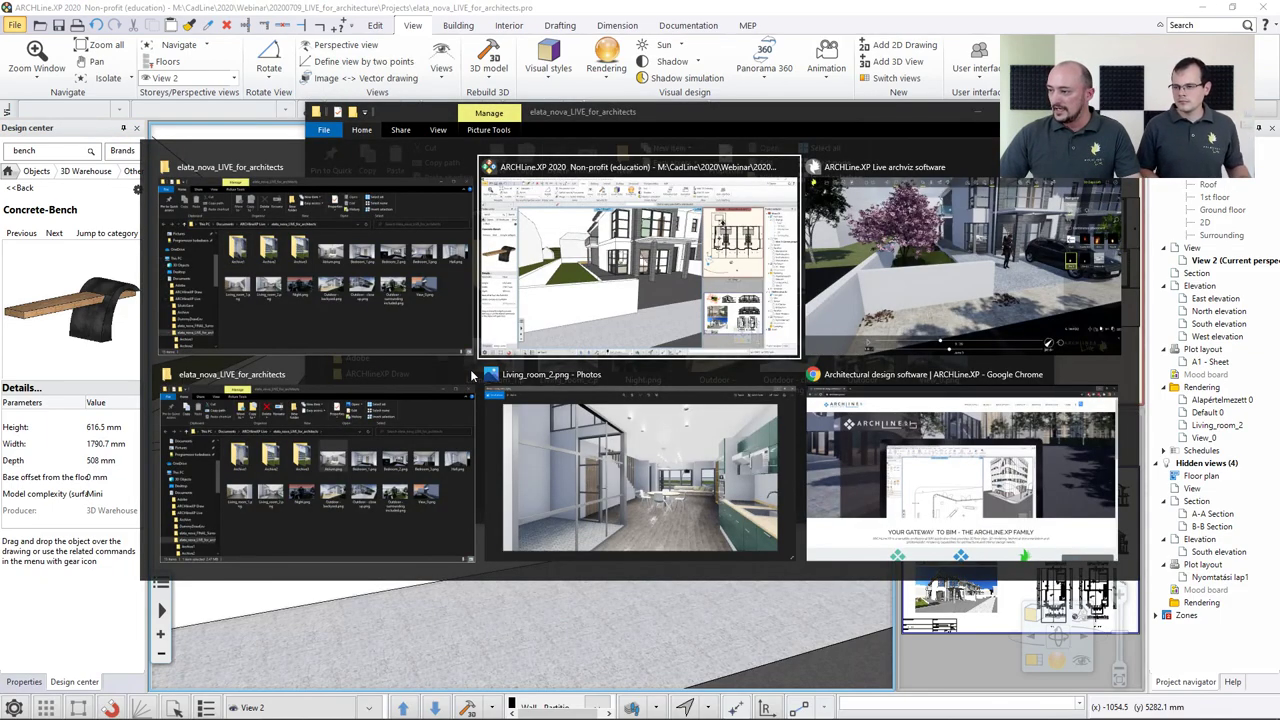
{"action": "key", "text": "alt+Tab"}
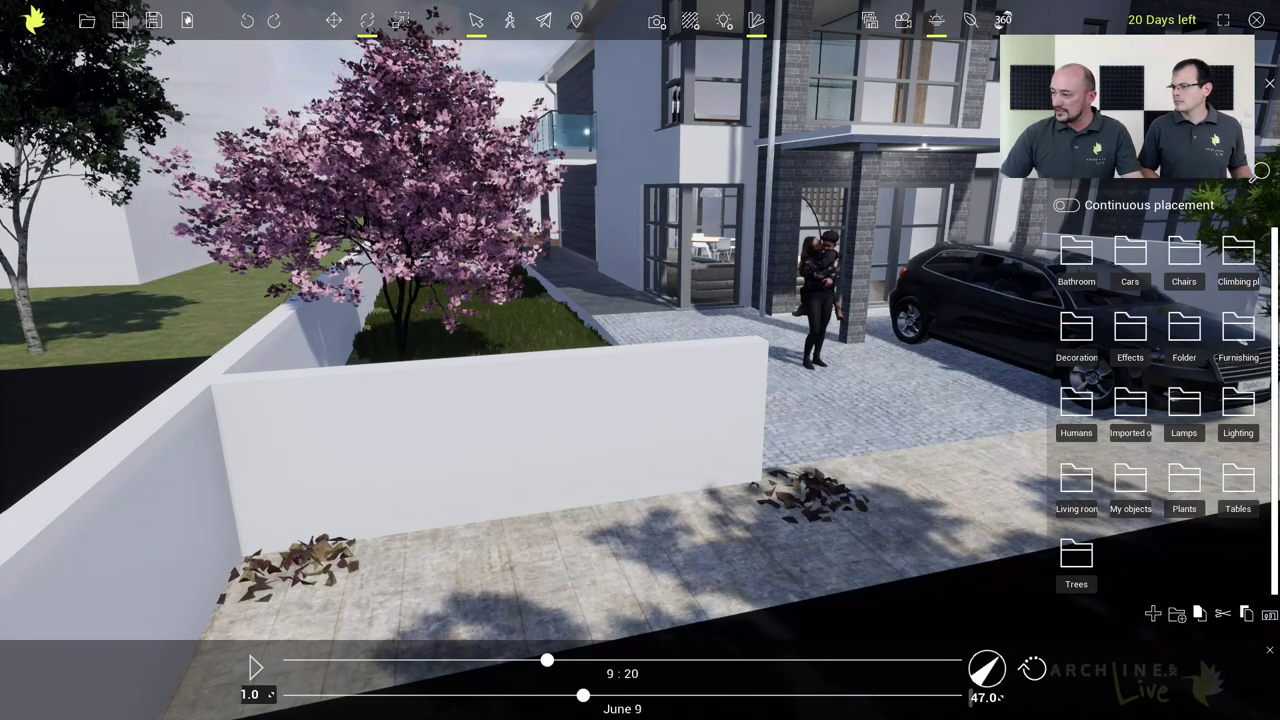
Drag the Concrete-Bench from Imported objects onto the pavement beside the white garden wall
{"action": "left_click", "coordinate": [936, 20]}
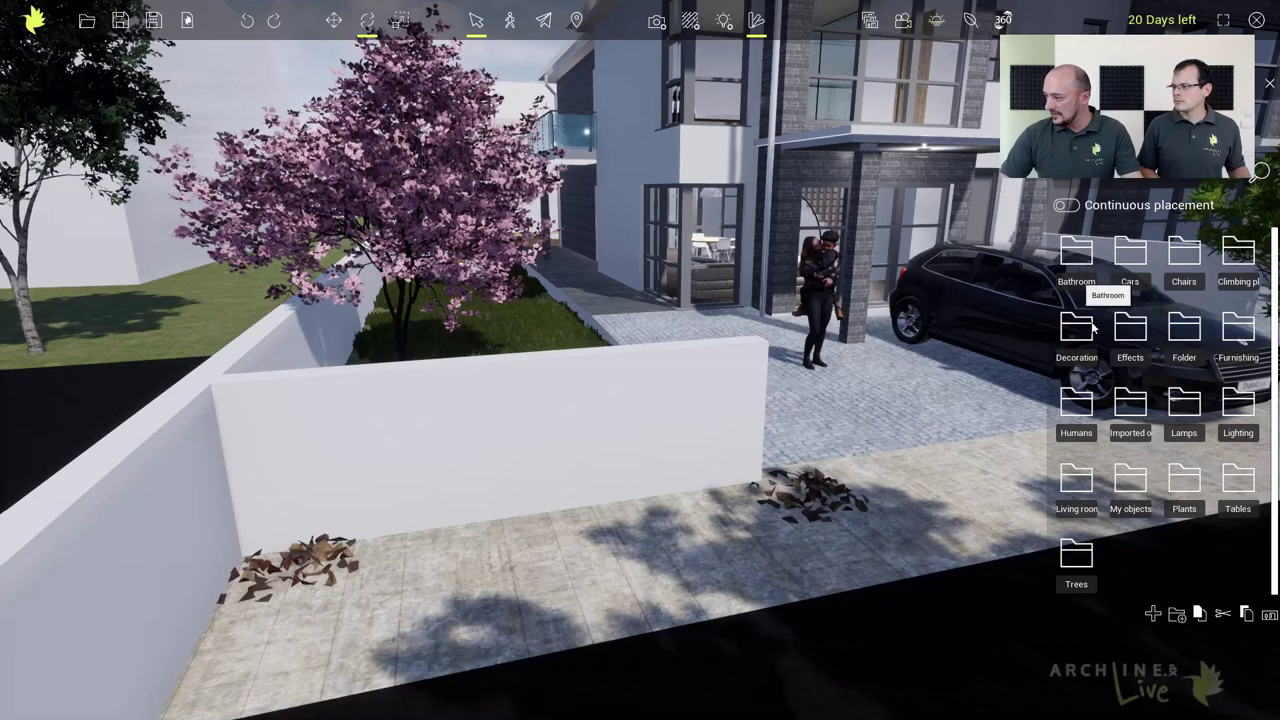
{"action": "left_click", "coordinate": [1134, 410]}
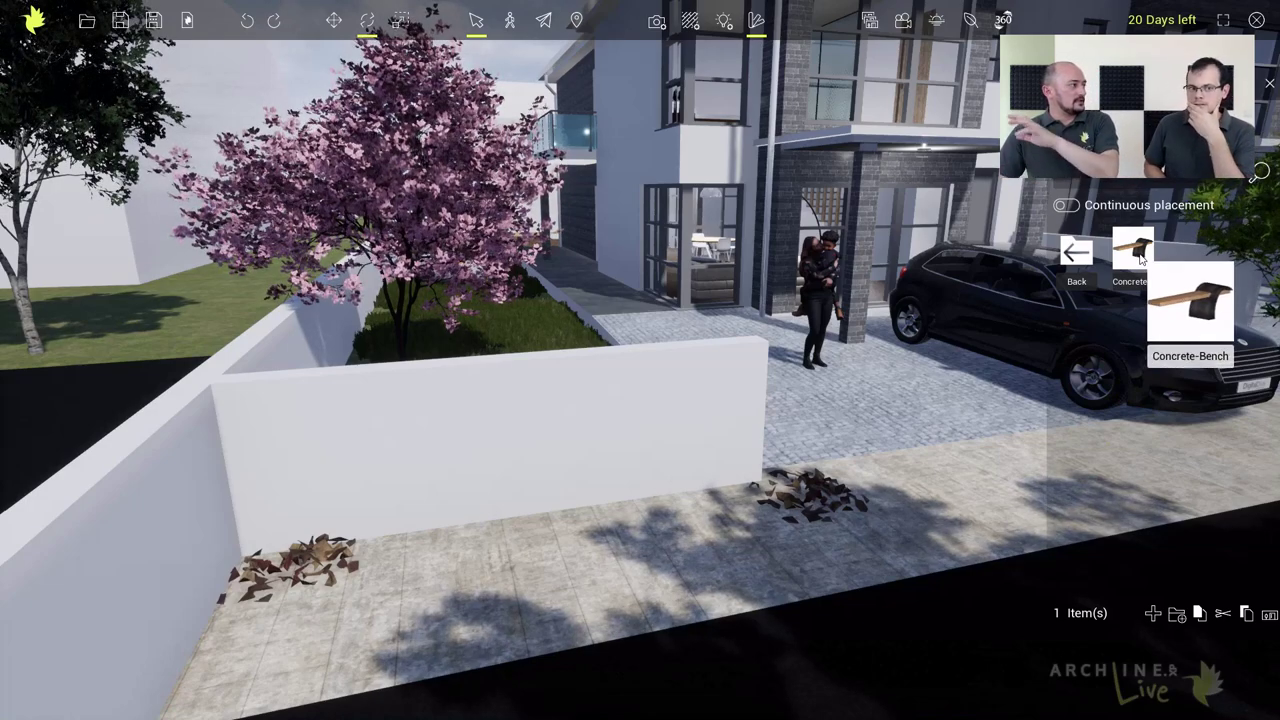
{"action": "left_click_drag", "start_coordinate": [1140, 258], "coordinate": [724, 537]}
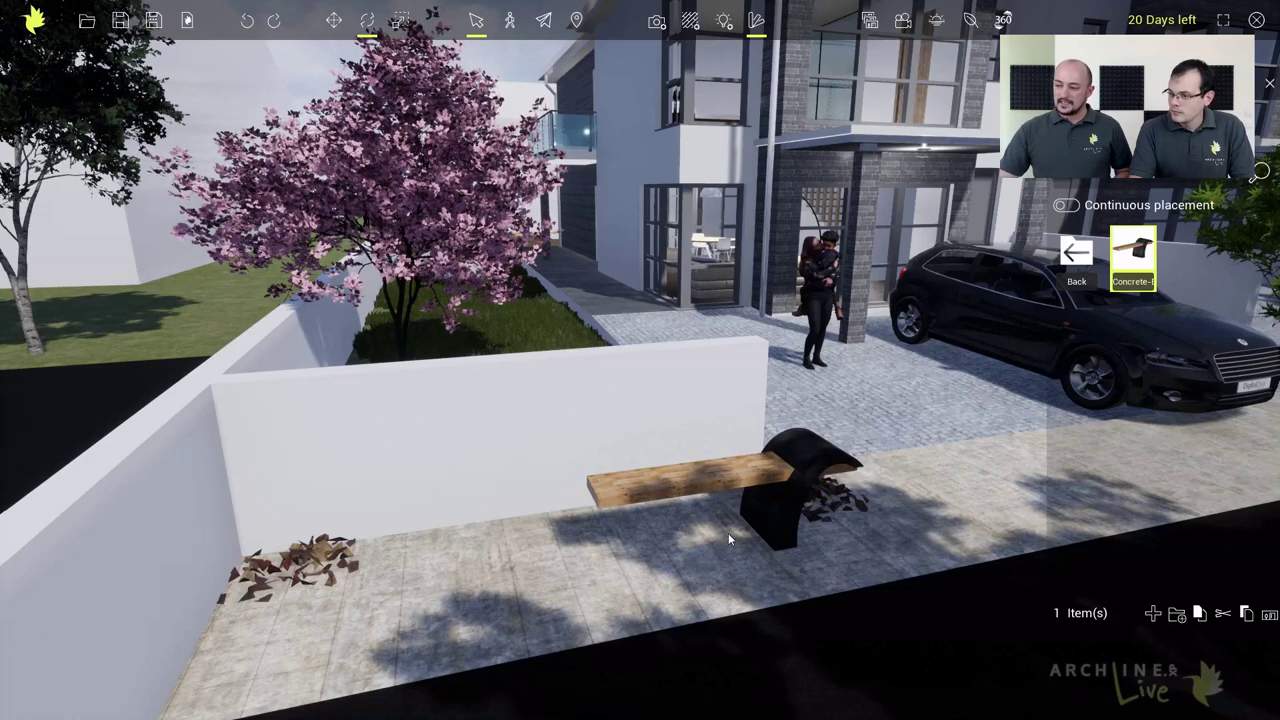
{"action": "left_click_drag", "start_coordinate": [728, 533], "coordinate": [485, 513]}
{"action": "scroll", "coordinate": [487, 511], "scroll_direction": "up", "scroll_amount": 3}
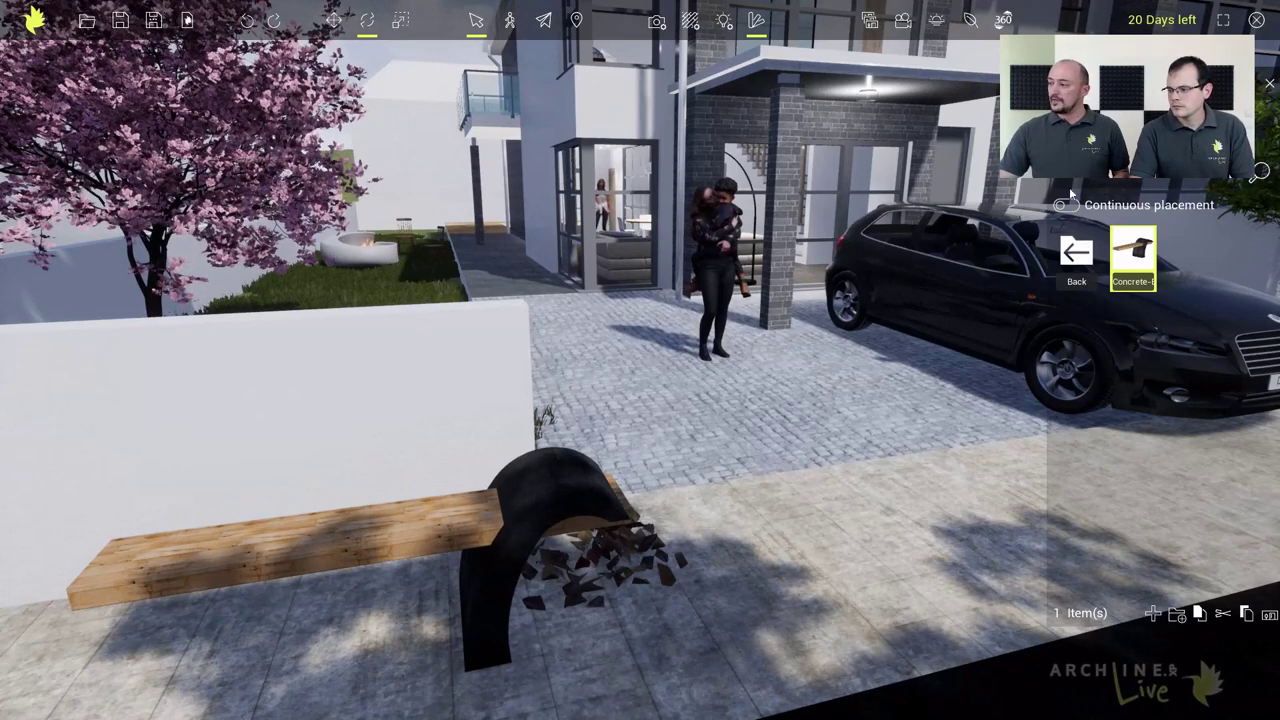
{"action": "key", "text": "Escape"}
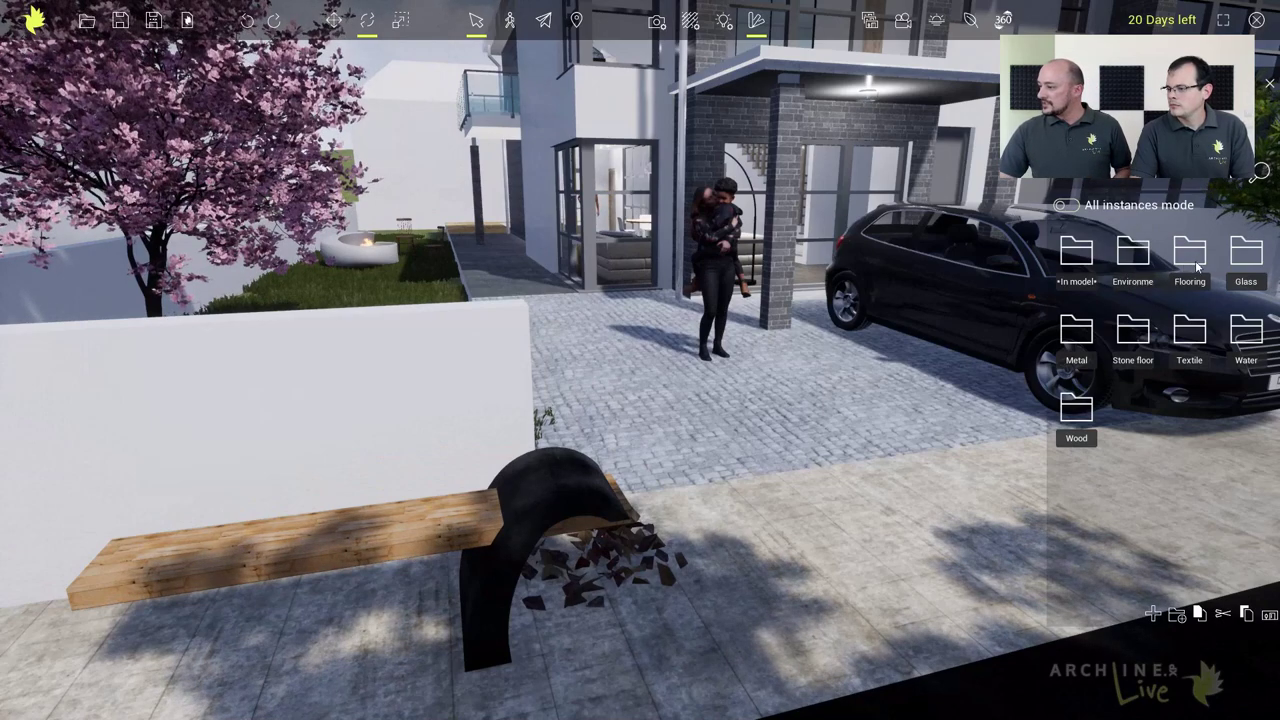
Give the bench's arch support Basic white wall and its seat Cedar wood
{"action": "left_click", "coordinate": [1135, 262]}
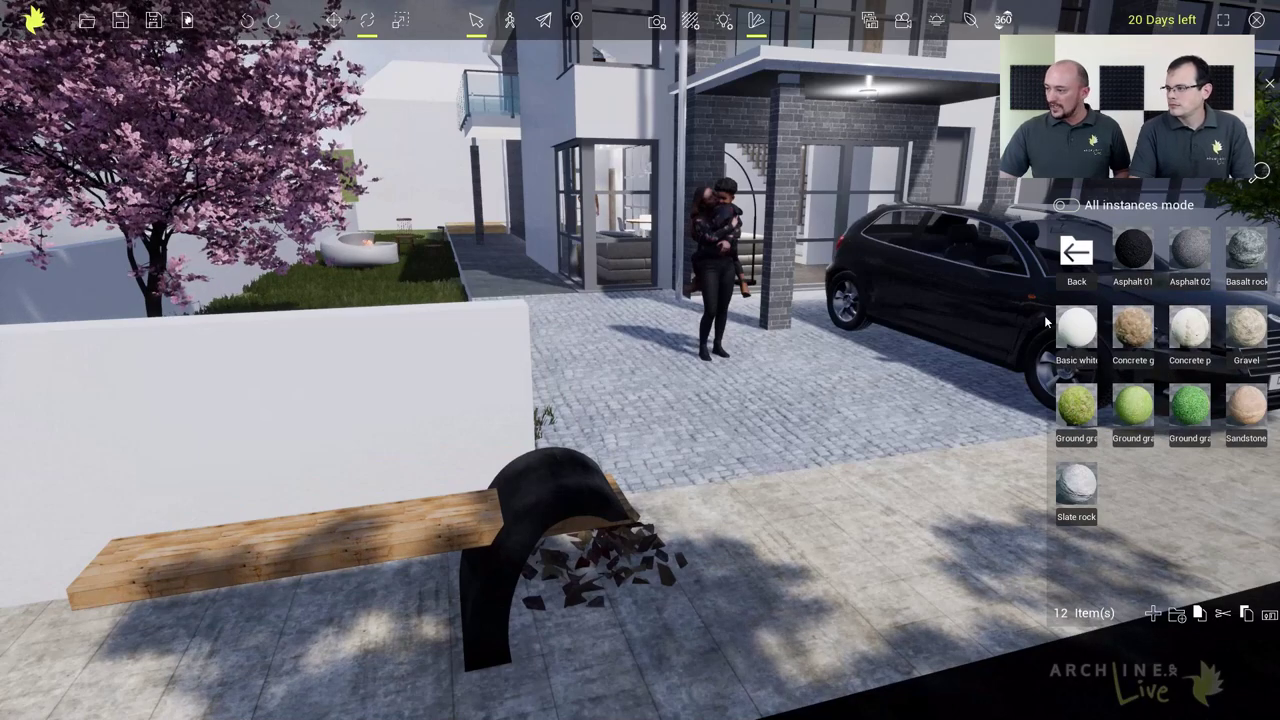
{"action": "mouse_move", "coordinate": [1071, 320]}
{"action": "left_click_drag", "start_coordinate": [1071, 320], "coordinate": [600, 540]}
{"action": "scroll", "coordinate": [515, 533], "scroll_direction": "up", "scroll_amount": 5}
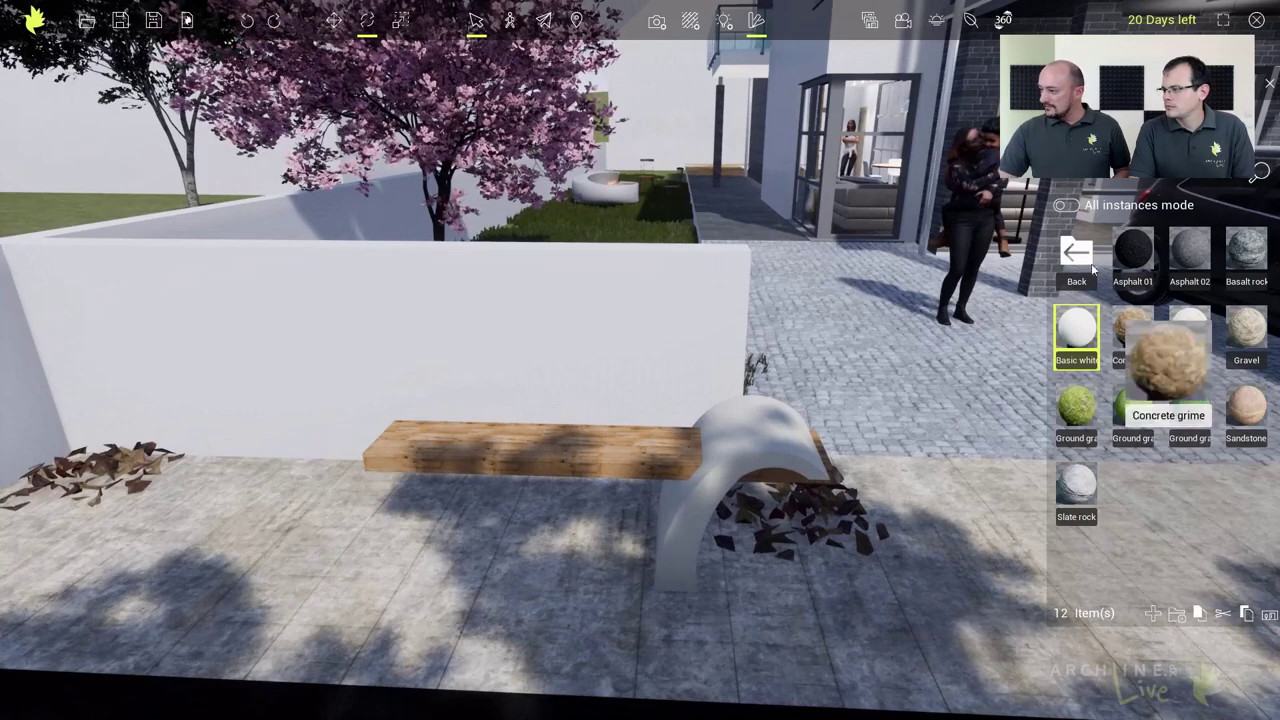
{"action": "left_click", "coordinate": [1078, 260]}
{"action": "left_click", "coordinate": [1080, 410]}
{"action": "mouse_move", "coordinate": [1088, 418]}
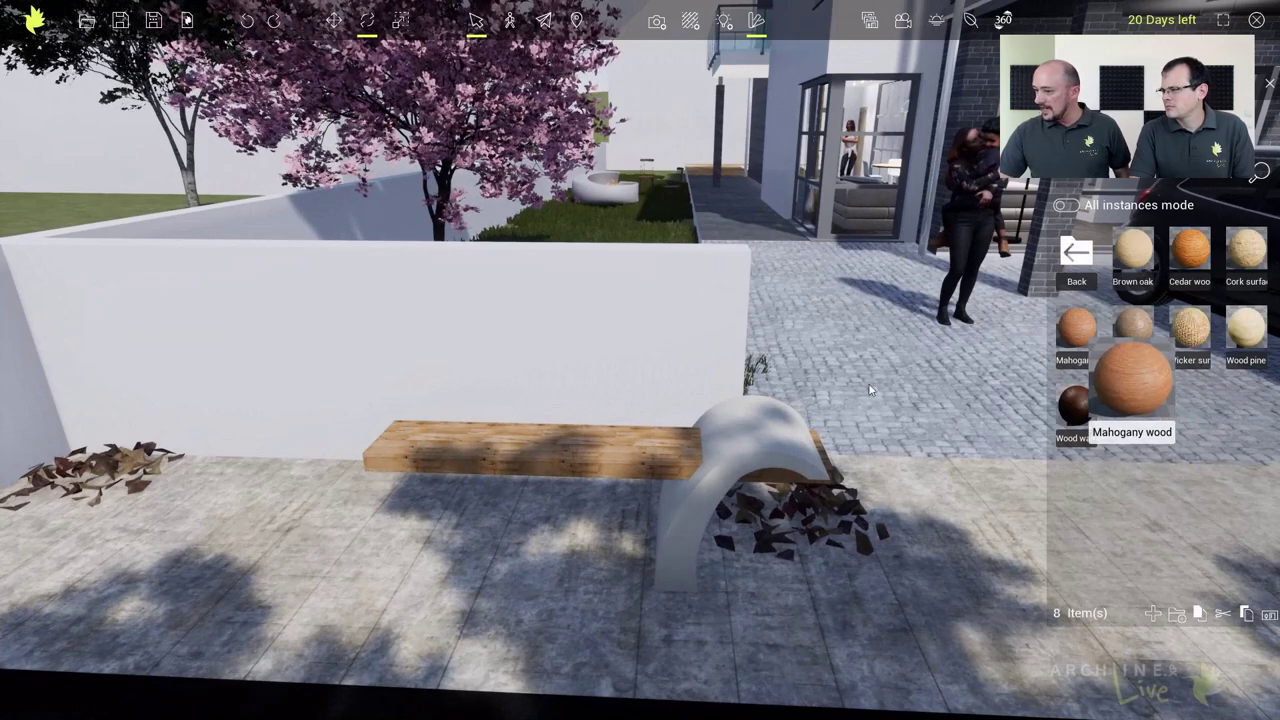
{"action": "left_click_drag", "start_coordinate": [1076, 328], "coordinate": [610, 464]}
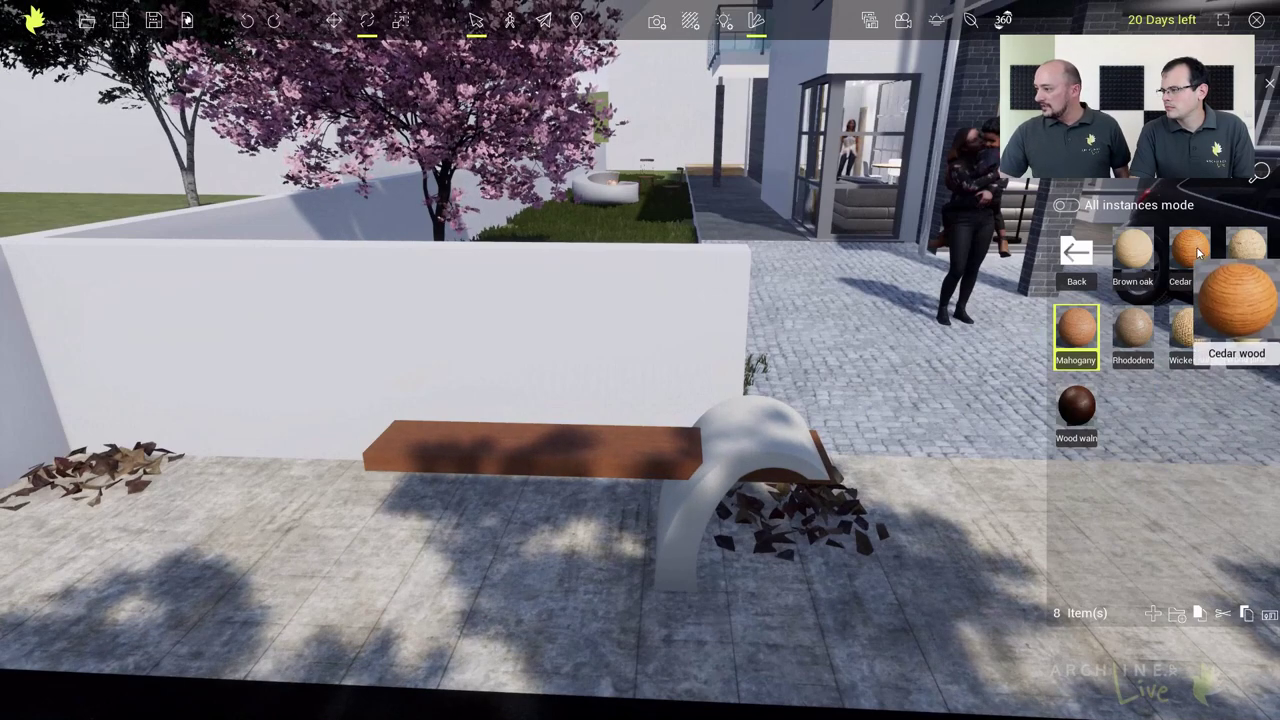
{"action": "left_click_drag", "start_coordinate": [1190, 250], "coordinate": [677, 446]}
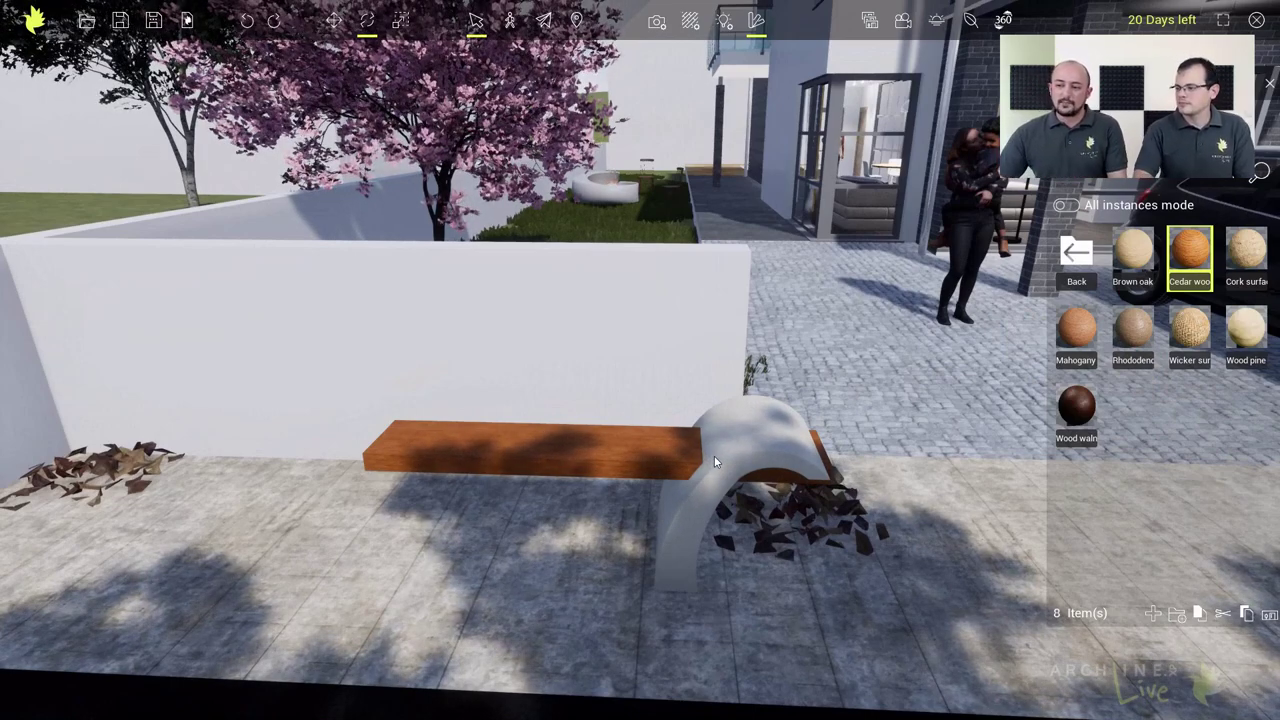
Undo a bench copy pasted near the car and return the view to the original bench
{"action": "left_click", "coordinate": [715, 455]}
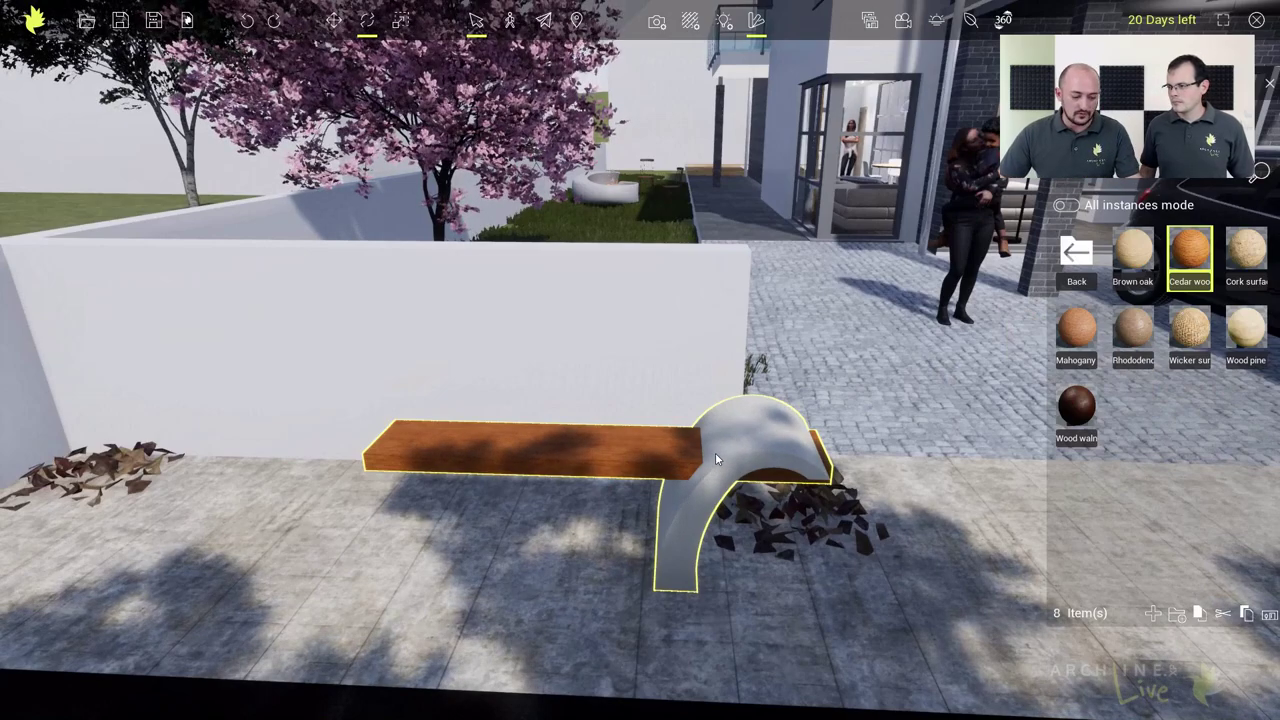
{"action": "left_click", "coordinate": [792, 489]}
{"action": "left_click_drag", "start_coordinate": [792, 489], "coordinate": [908, 451]}
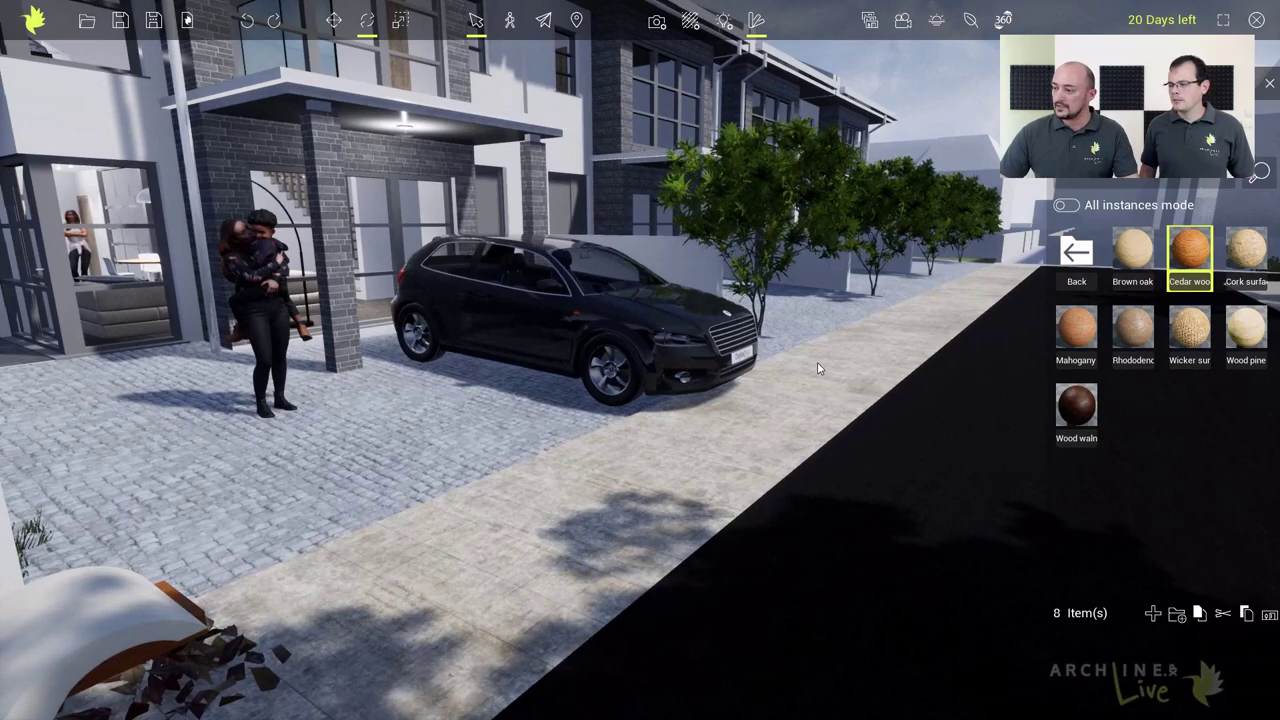
{"action": "key", "text": "ctrl+v"}
{"action": "key", "text": "ctrl+z"}
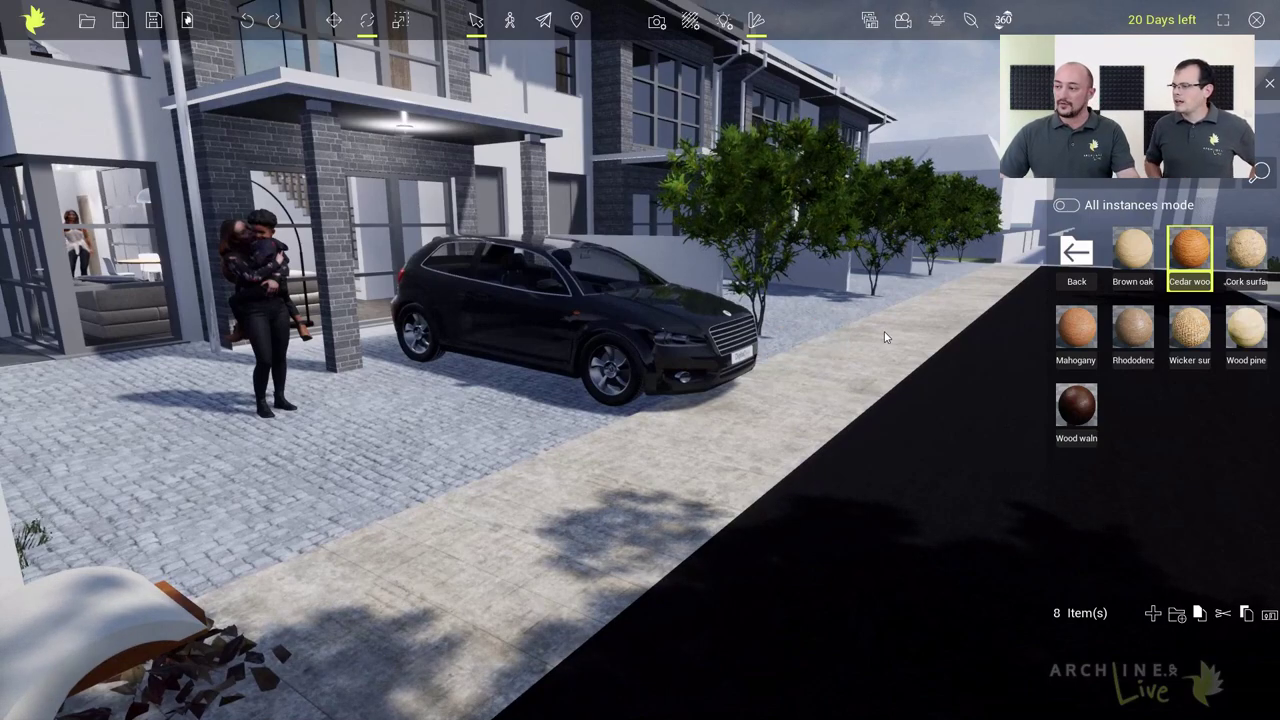
{"action": "left_click_drag", "start_coordinate": [840, 366], "coordinate": [813, 332]}
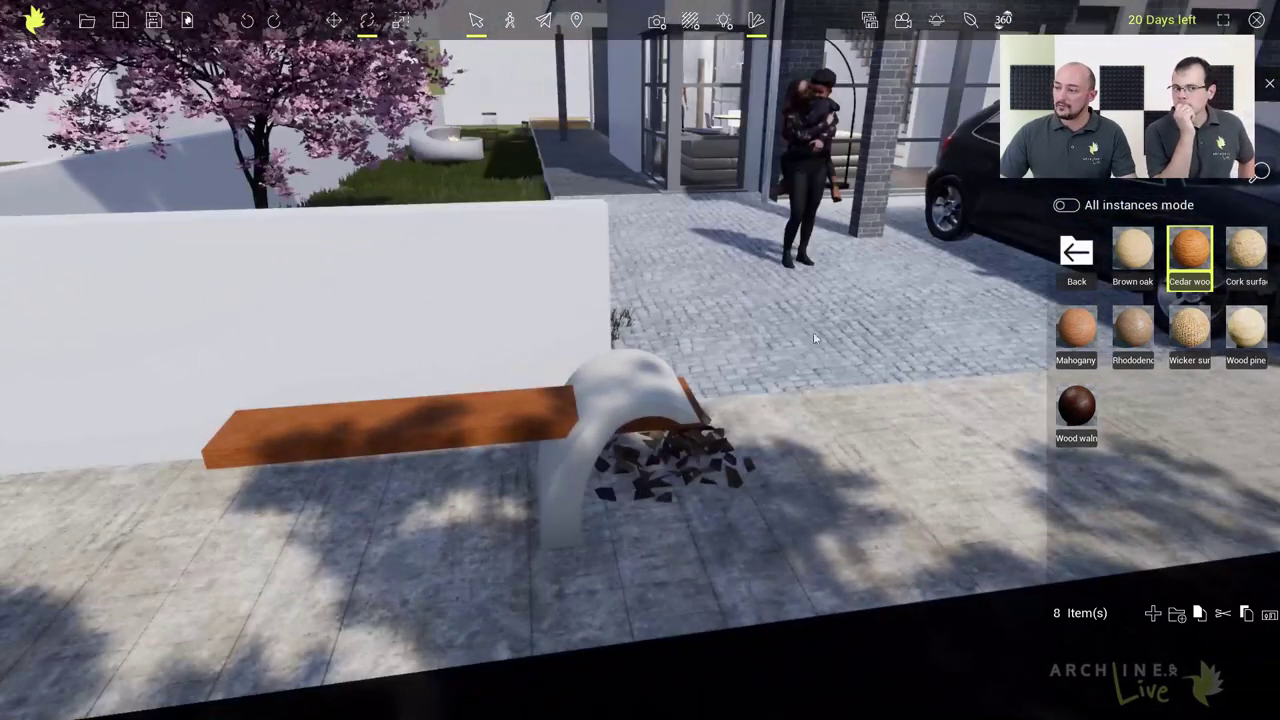
{"action": "key", "text": "Escape"}
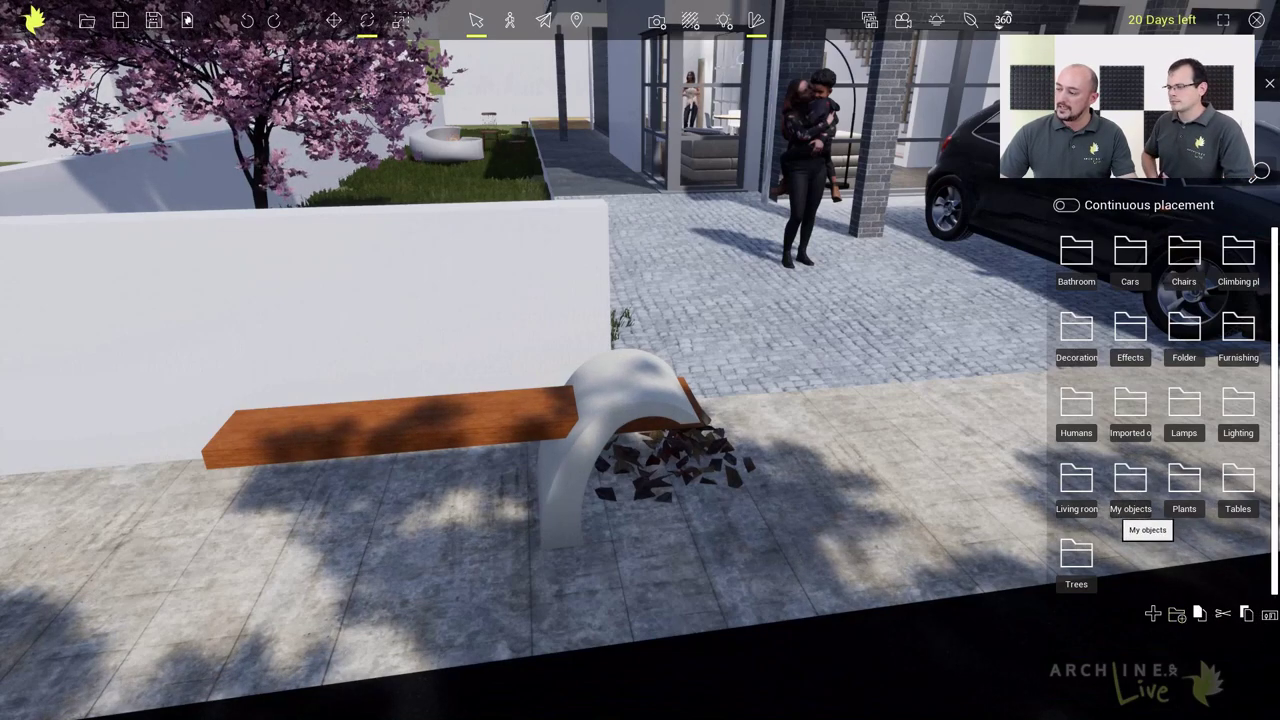
Add the selected bench to My objects and name it 'Mahogany bench'
{"action": "double_click", "coordinate": [1138, 500]}
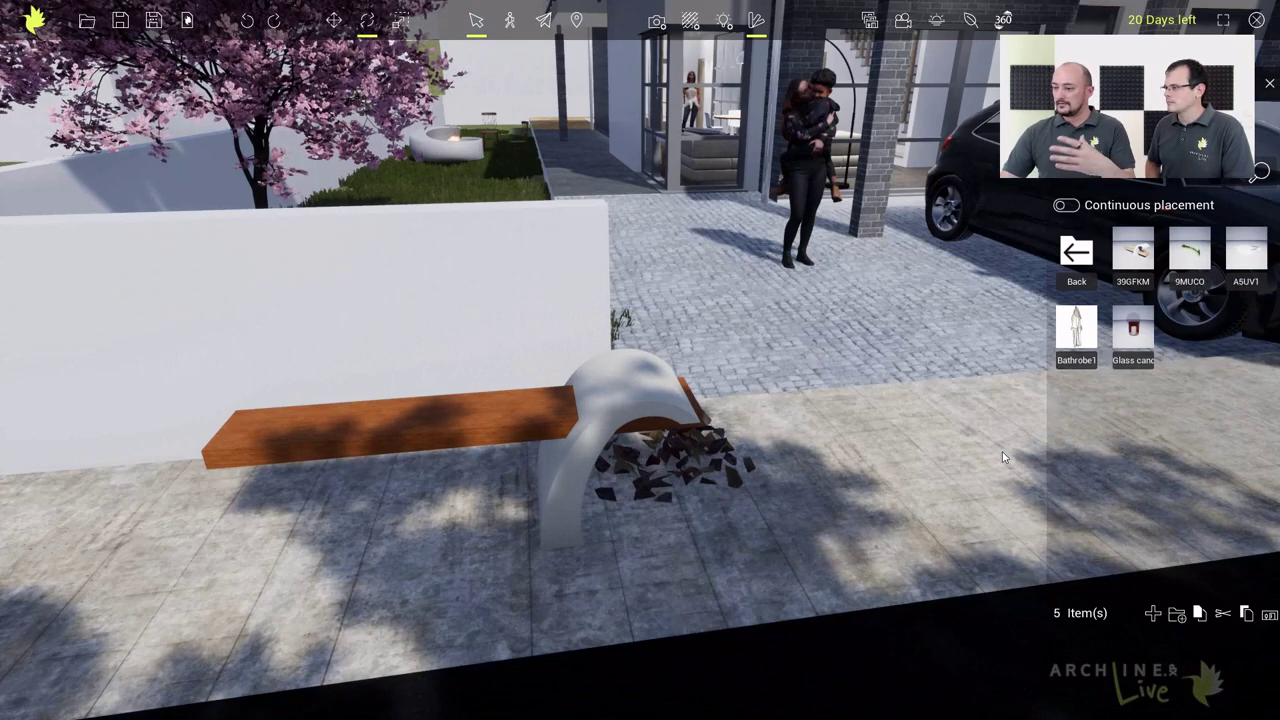
{"action": "left_click", "coordinate": [612, 405]}
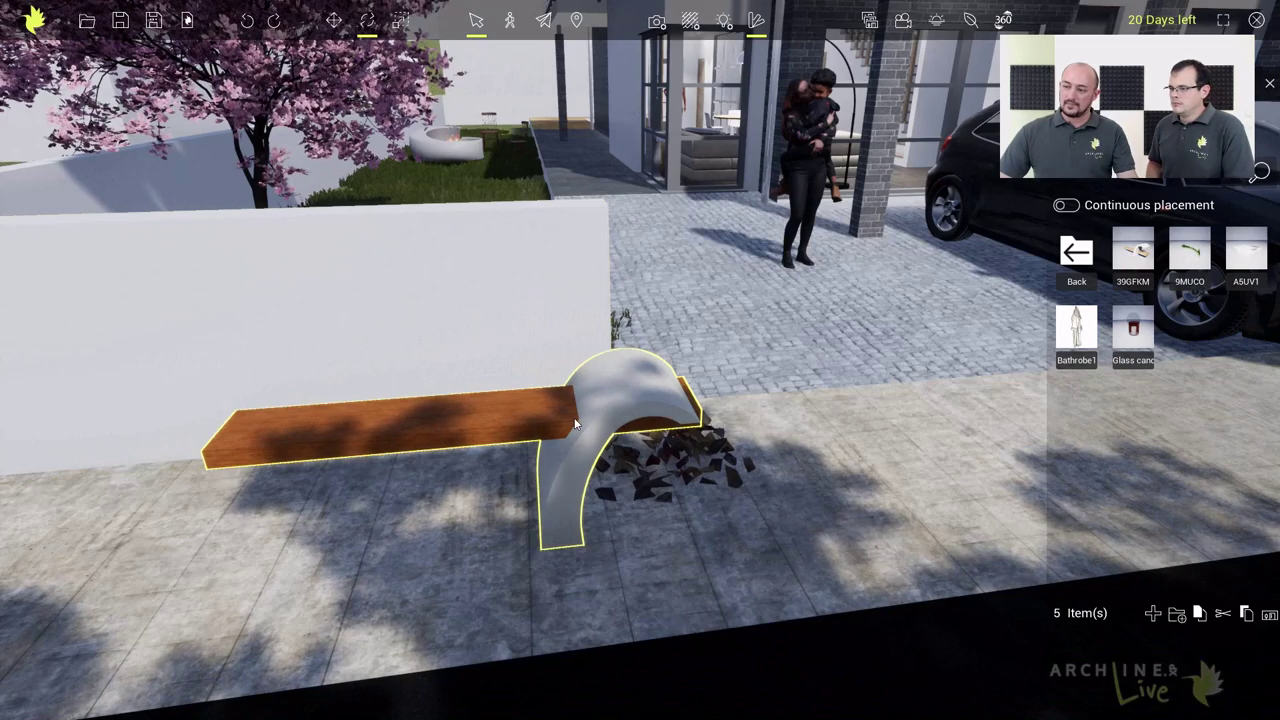
{"action": "left_click", "coordinate": [1152, 616]}
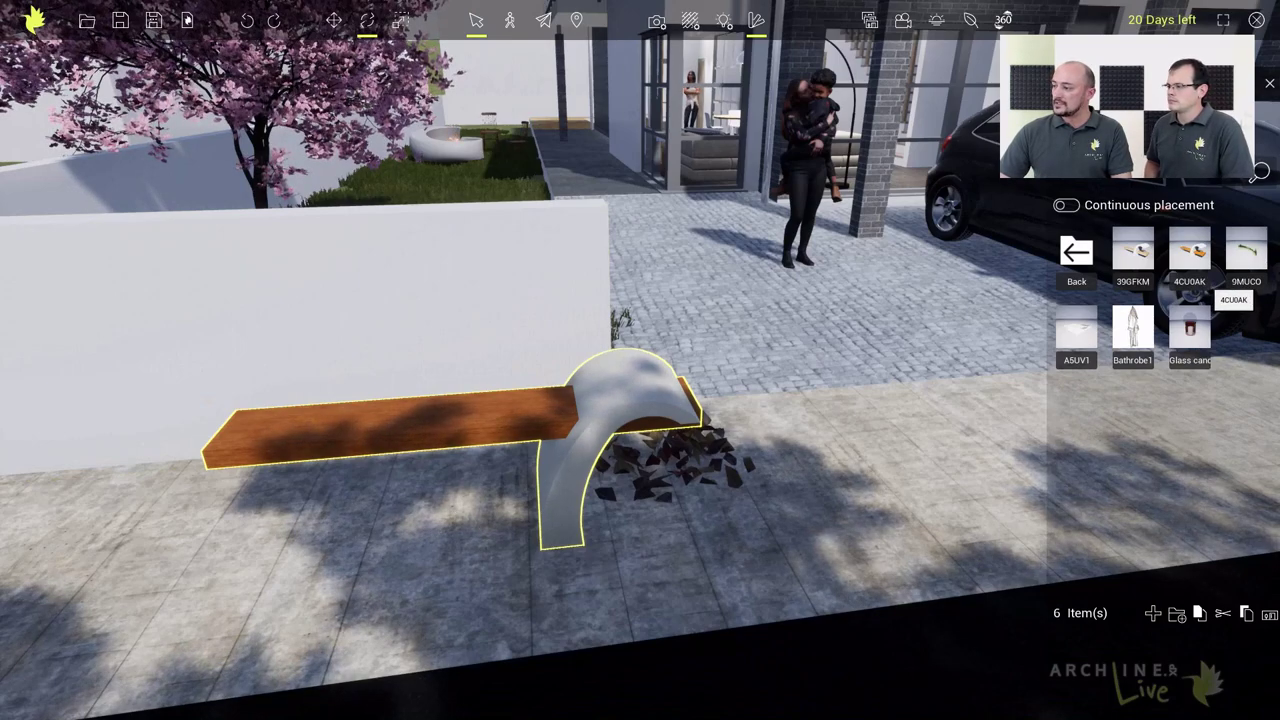
{"action": "double_click", "coordinate": [1189, 281]}
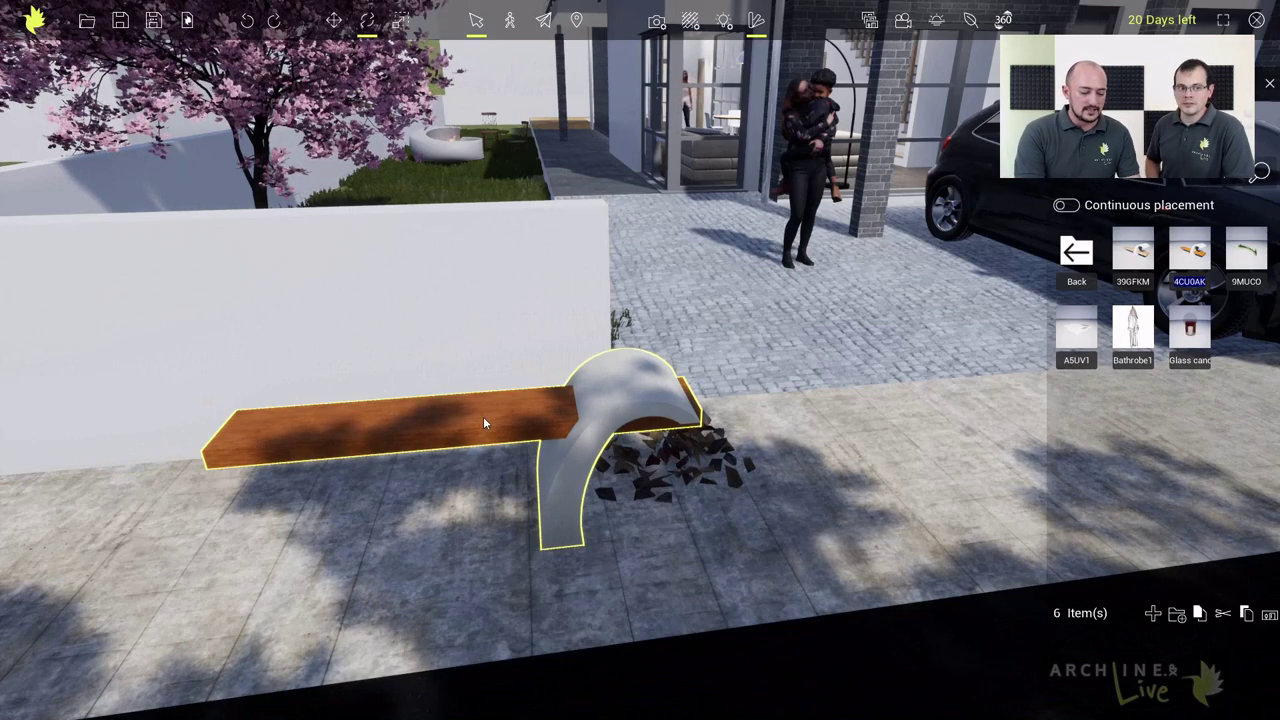
{"action": "type", "text": "Mhogany"}
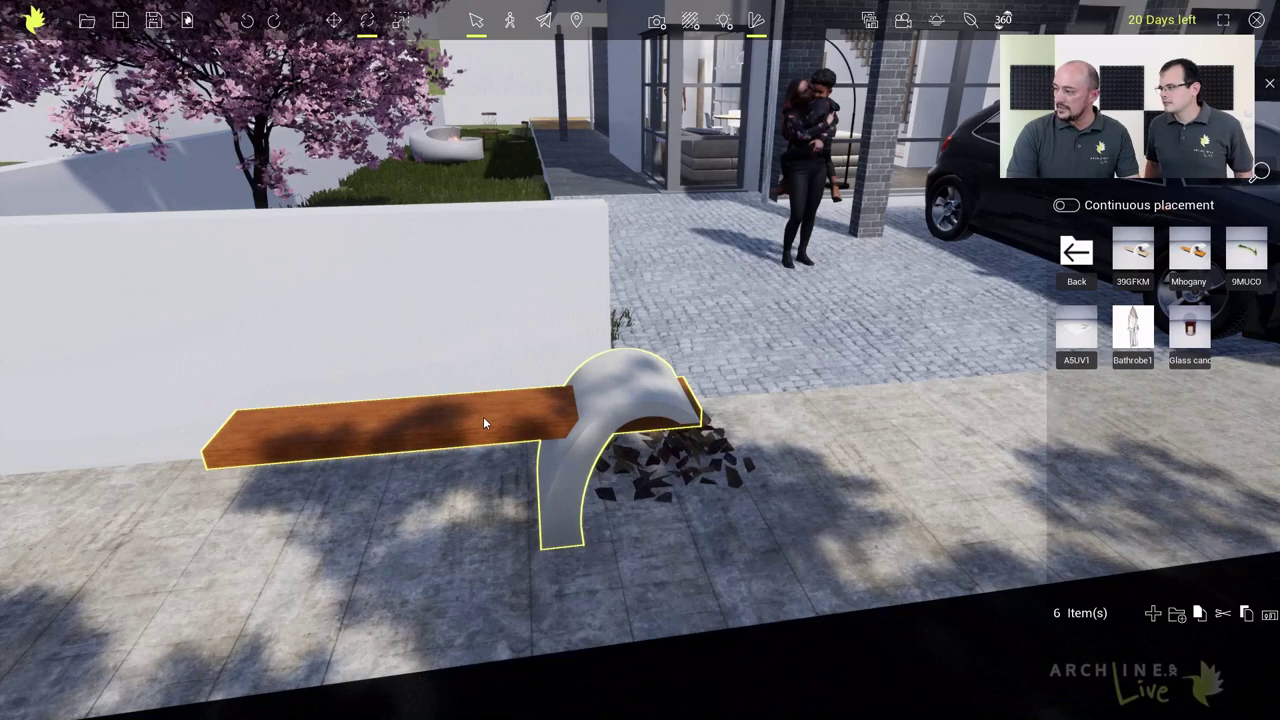
{"action": "key", "text": "BackSpace"}
{"action": "key", "text": "BackSpace"}
{"action": "key", "text": "BackSpace"}
{"action": "key", "text": "BackSpace"}
{"action": "key", "text": "BackSpace"}
{"action": "key", "text": "BackSpace"}
{"action": "type", "text": "ahogany"}
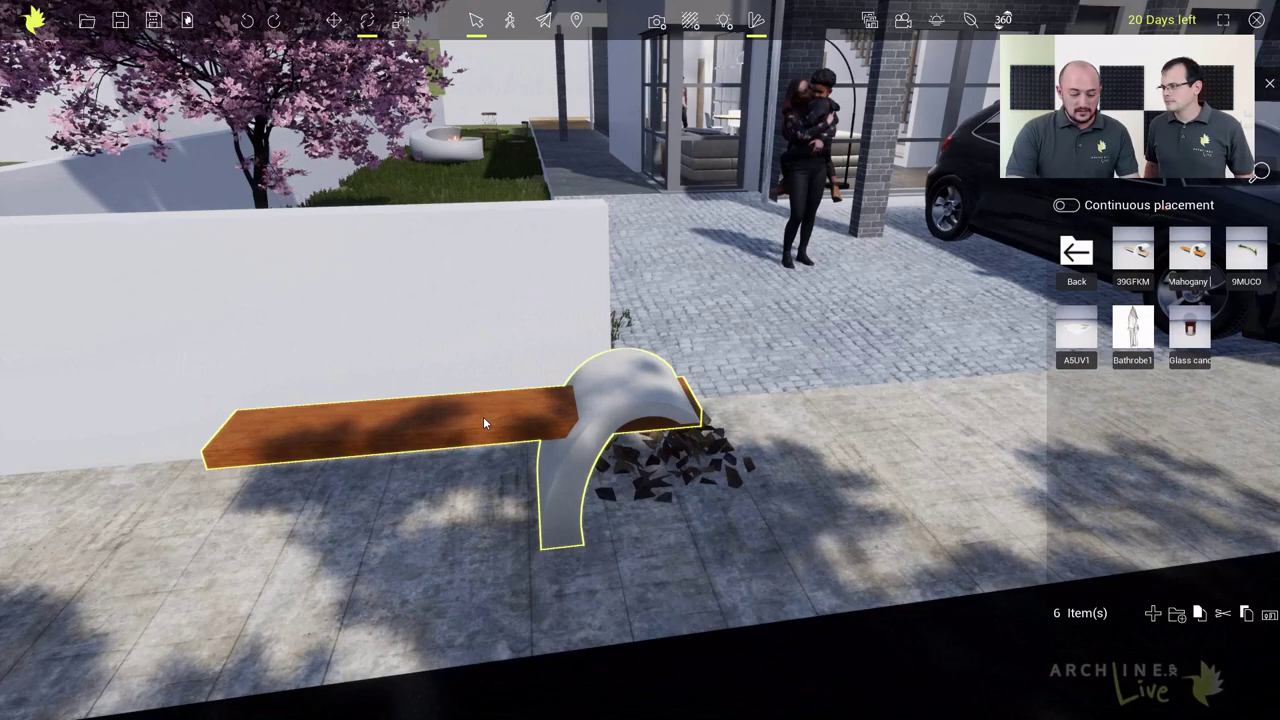
{"action": "type", "text": " bench"}
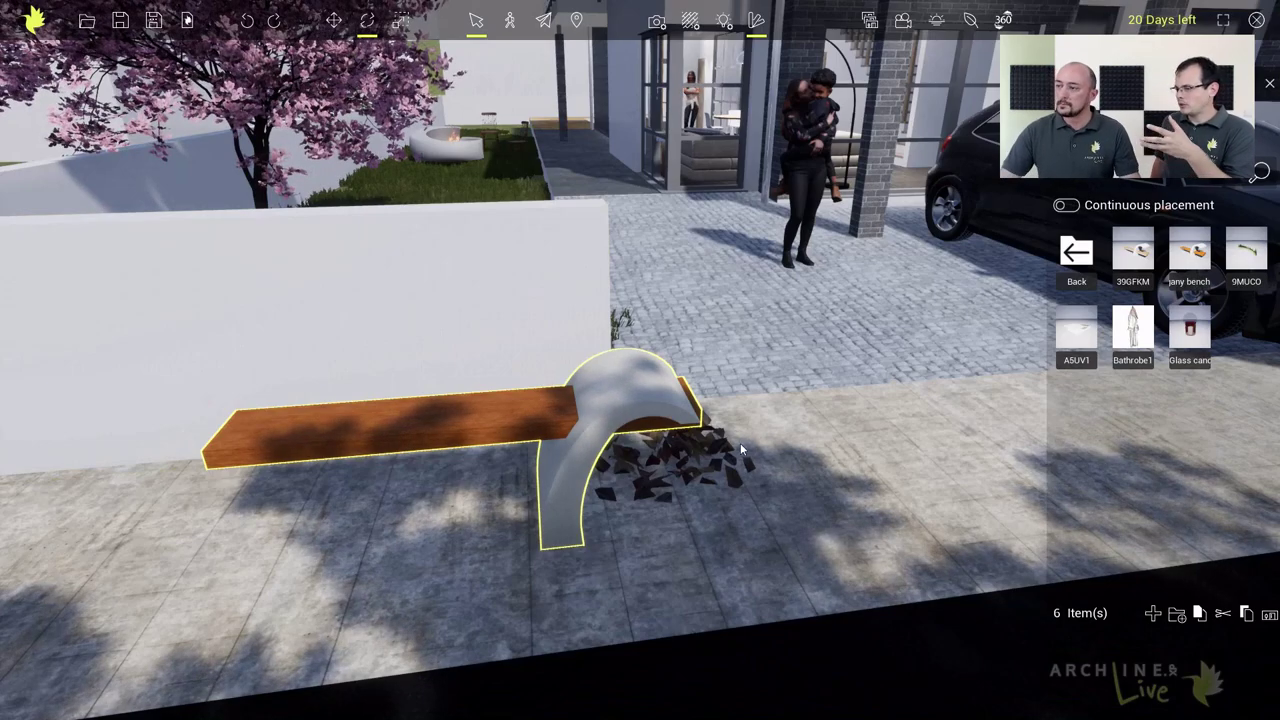
With continuous placement on, place Mahogany bench copies along the sidewalk
{"action": "left_click_drag", "start_coordinate": [510, 480], "coordinate": [600, 446]}
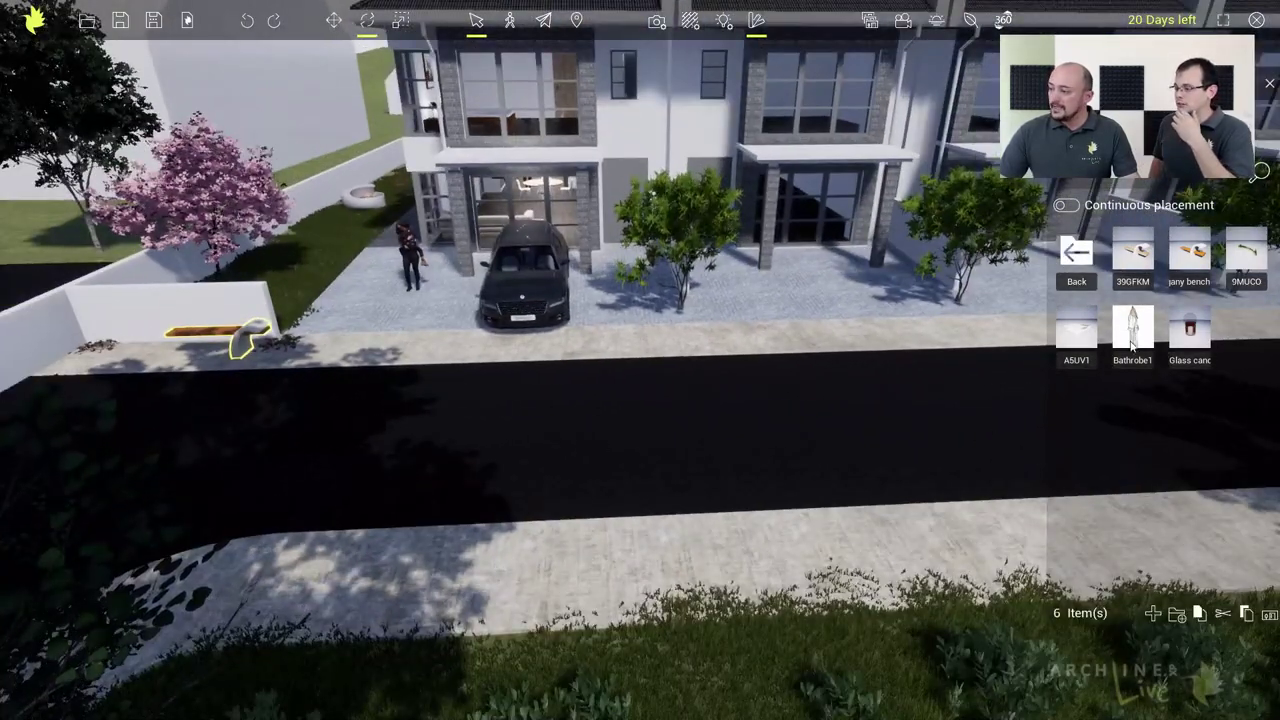
{"action": "left_click", "coordinate": [1189, 255]}
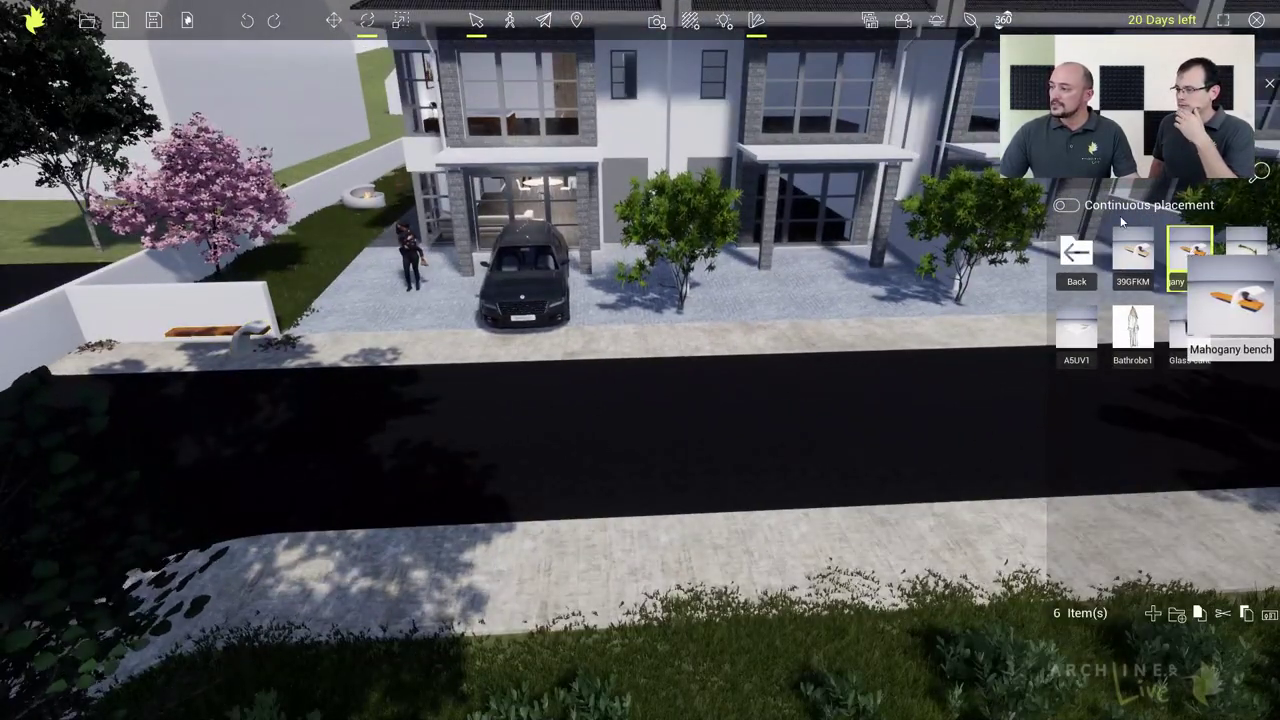
{"action": "left_click", "coordinate": [1065, 205]}
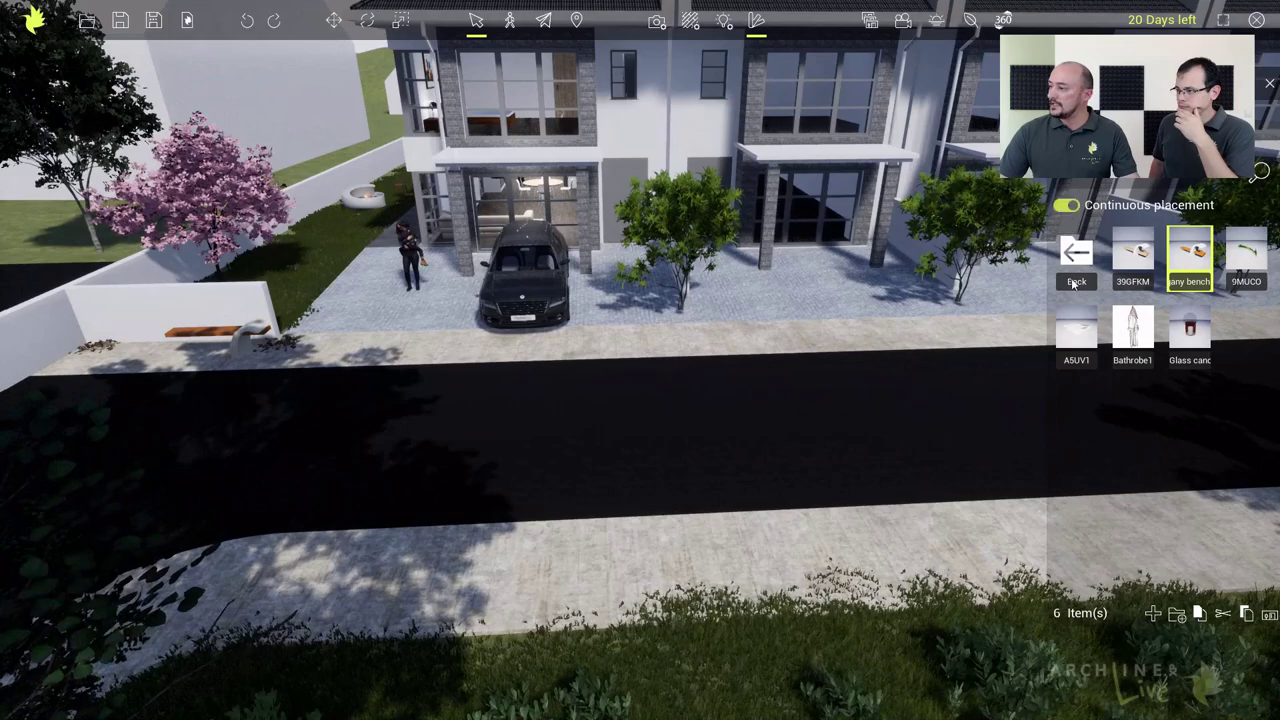
{"action": "left_click", "coordinate": [496, 619]}
{"action": "left_click_drag", "start_coordinate": [496, 619], "coordinate": [583, 592]}
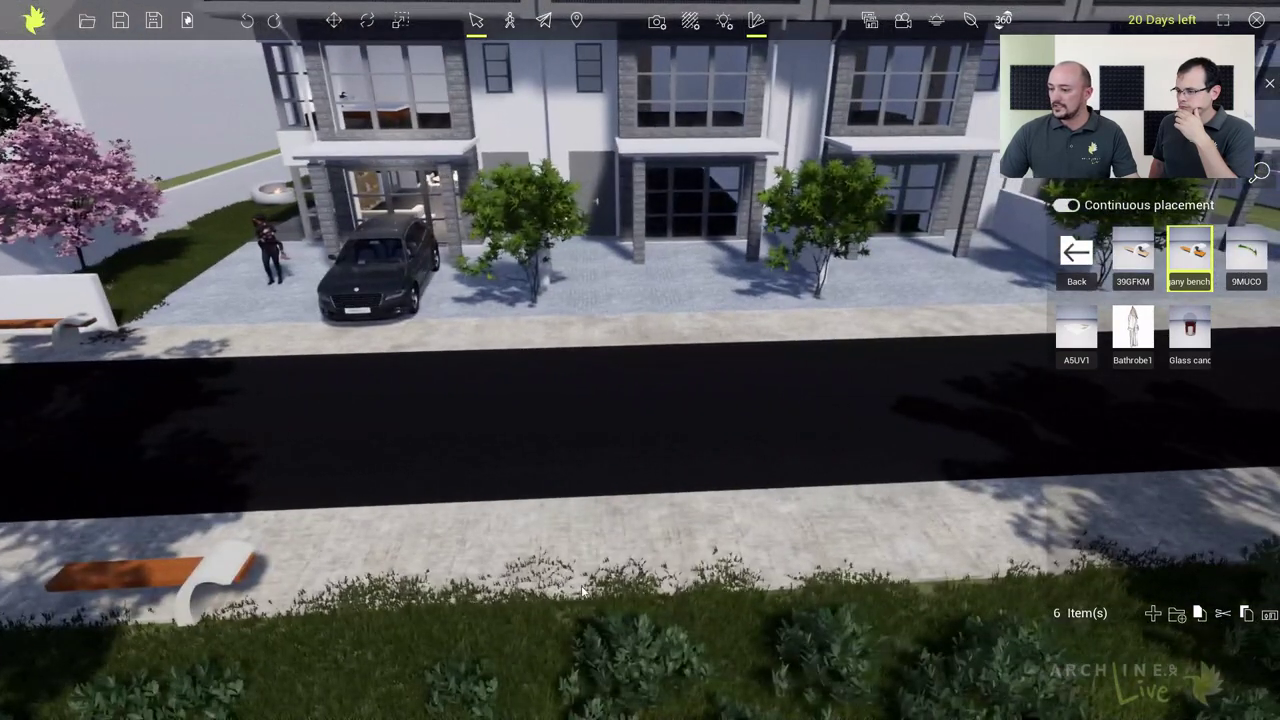
{"action": "left_click", "coordinate": [668, 580]}
{"action": "key", "text": "d"}
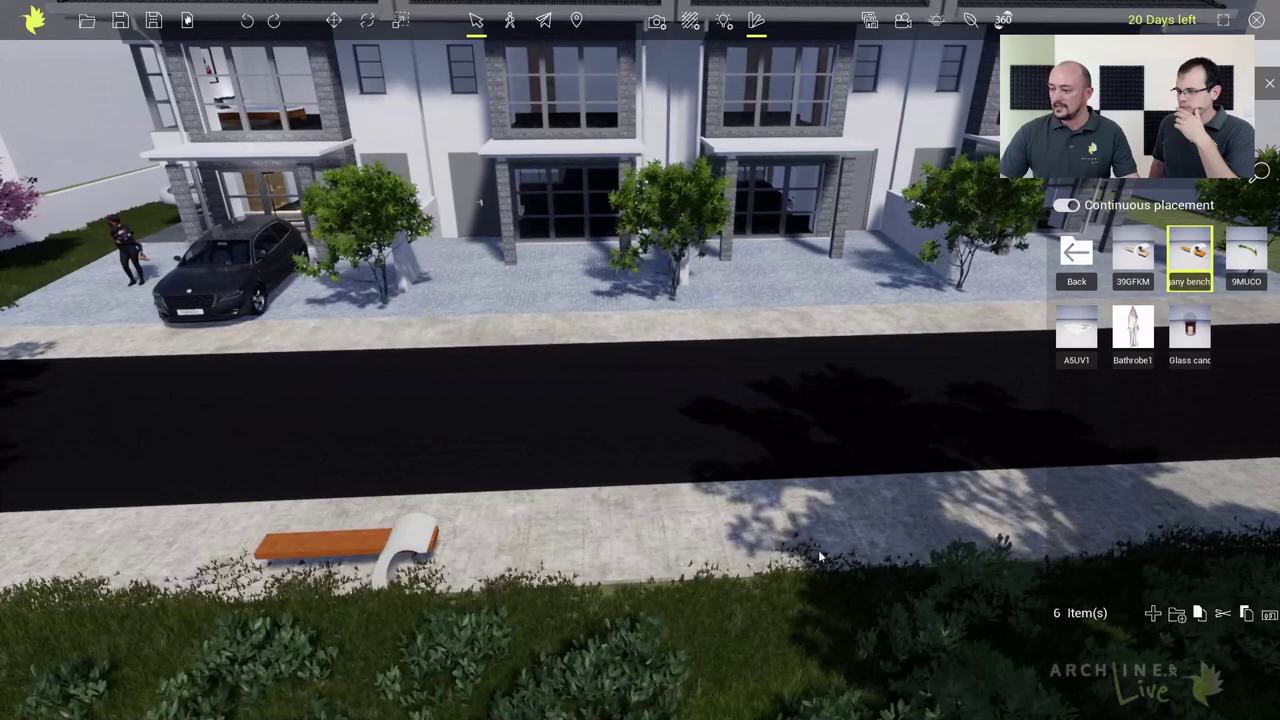
{"action": "left_click", "coordinate": [864, 550]}
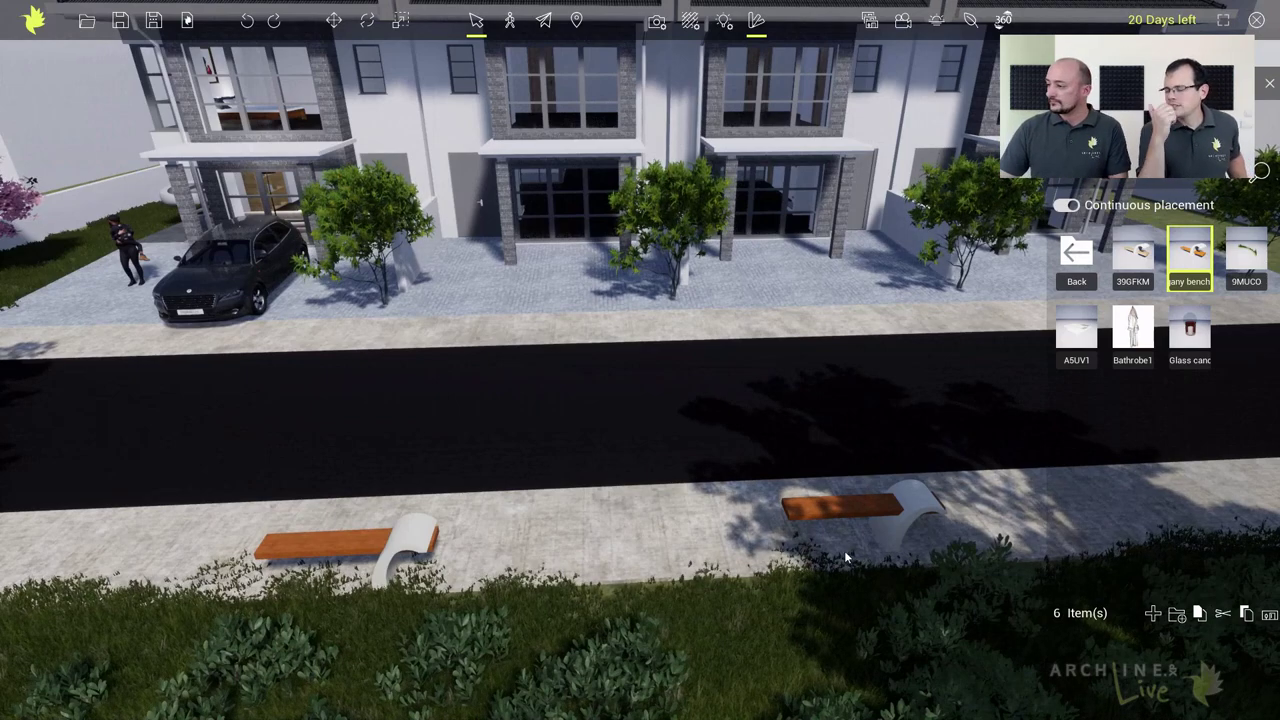
{"action": "left_click", "coordinate": [1076, 258]}
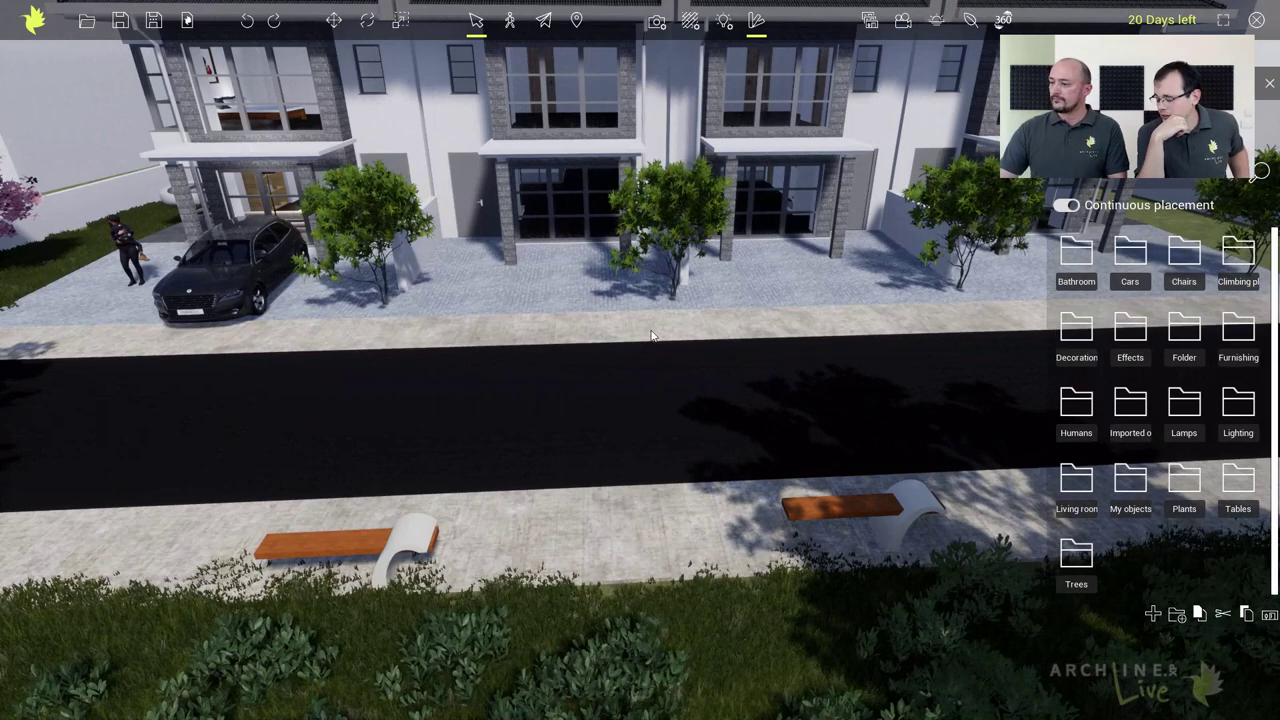
Place an Acer negundo M tree from the Trees folder on the right foreground lawn
{"action": "scroll", "coordinate": [608, 322], "scroll_direction": "down", "scroll_amount": 5}
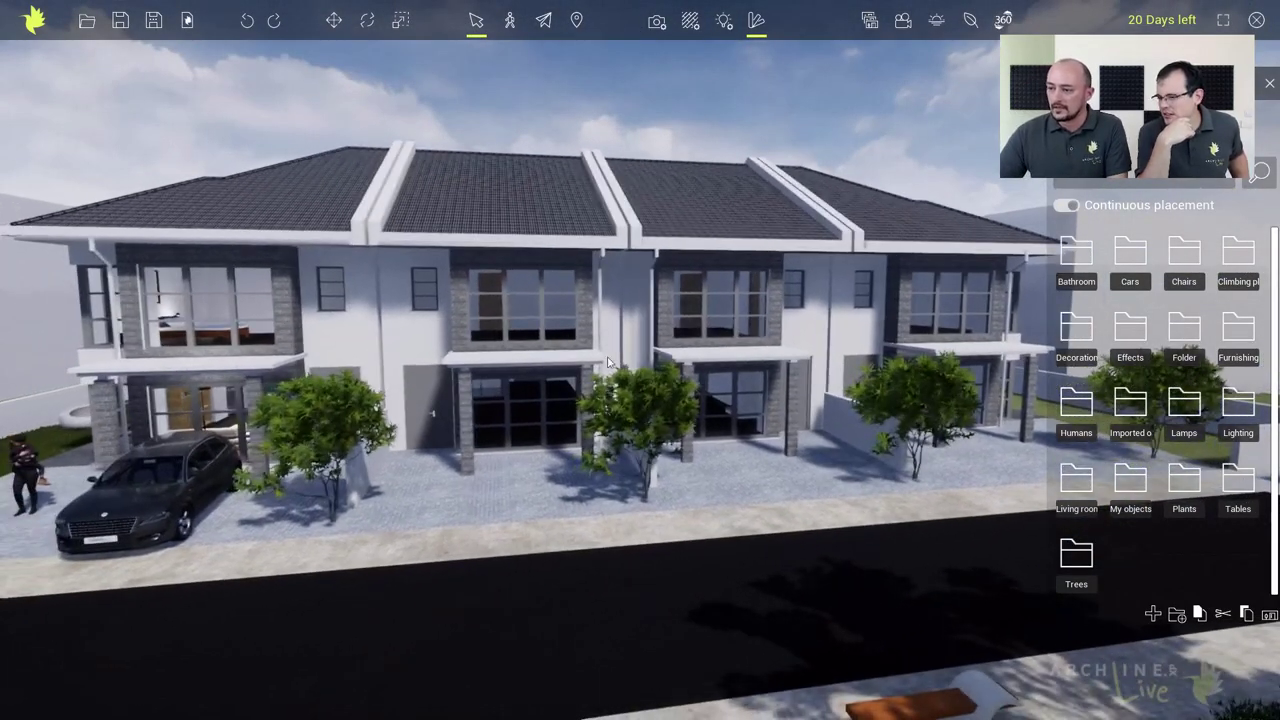
{"action": "scroll", "coordinate": [464, 405], "scroll_direction": "up", "scroll_amount": 1}
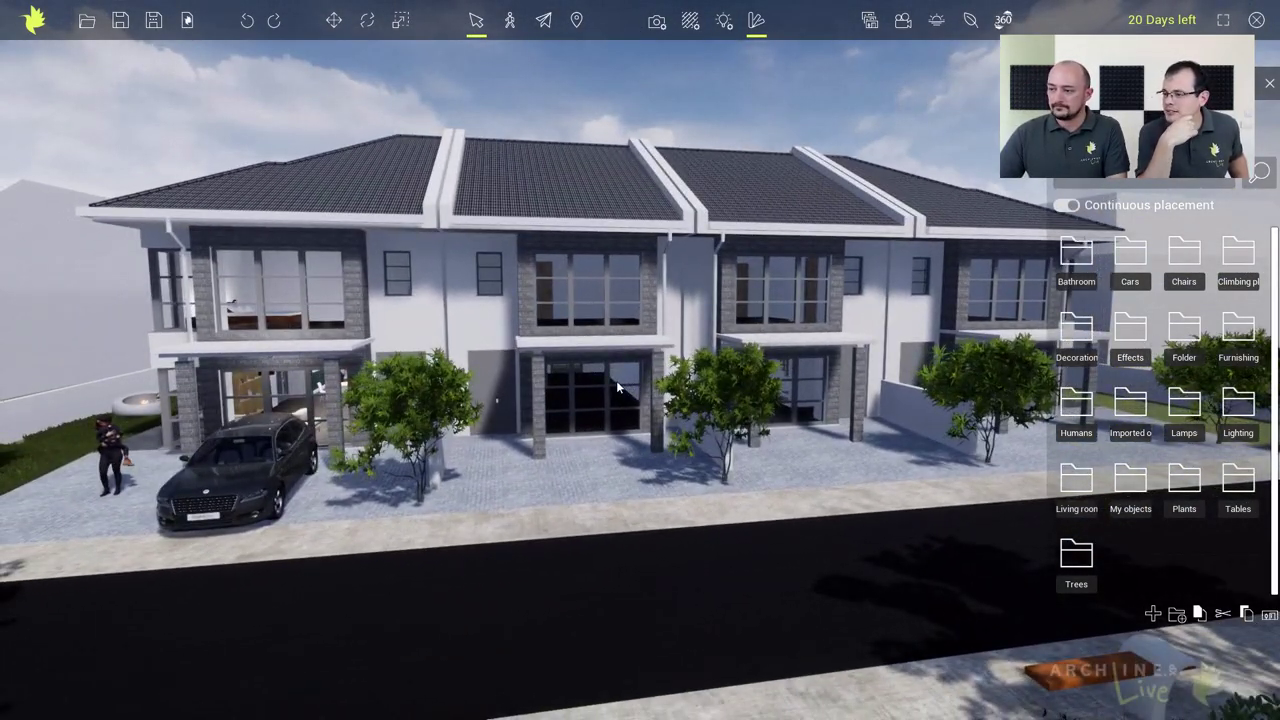
{"action": "scroll", "coordinate": [481, 430], "scroll_direction": "down", "scroll_amount": 4}
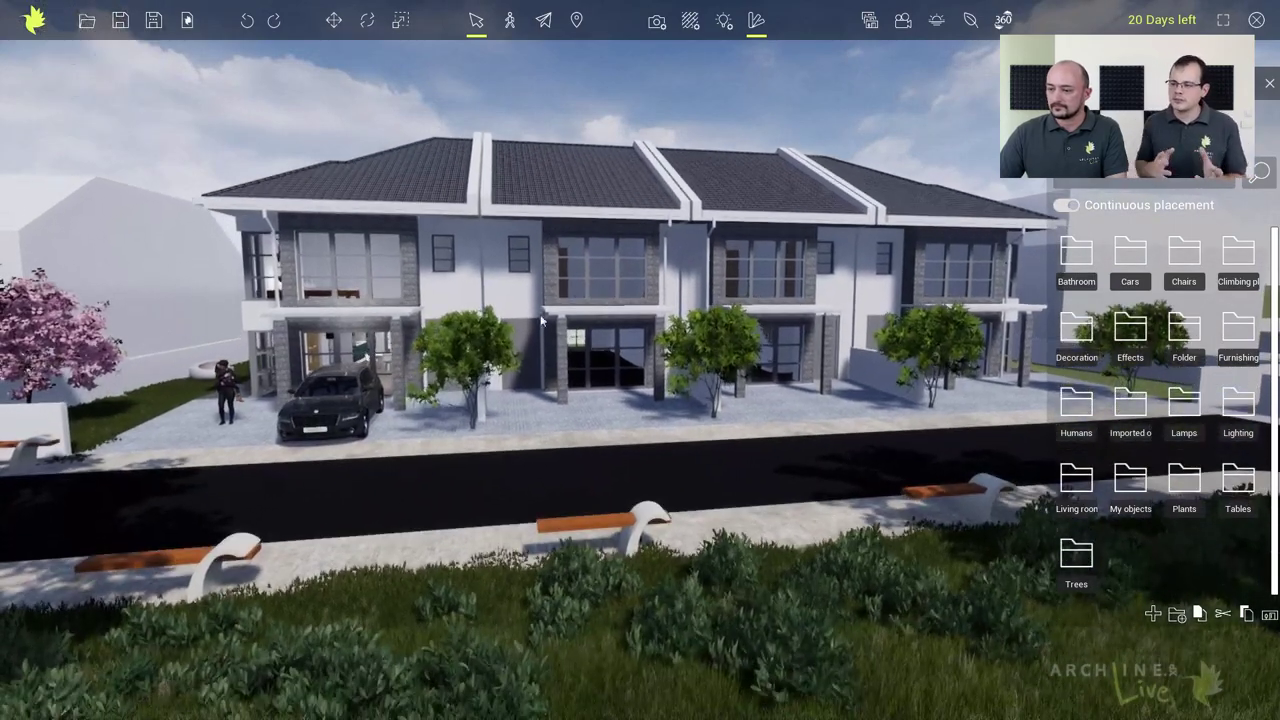
{"action": "left_click_drag", "start_coordinate": [541, 320], "coordinate": [470, 410]}
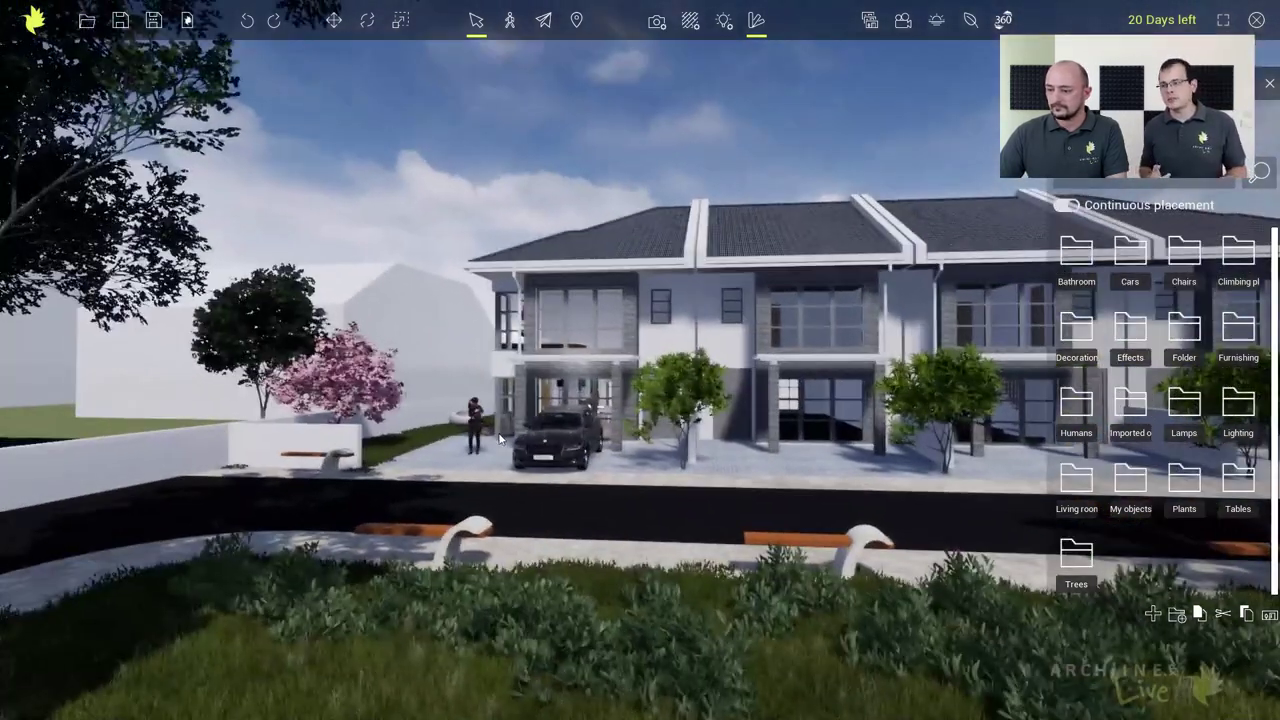
{"action": "scroll", "coordinate": [625, 476], "scroll_direction": "up", "scroll_amount": 2}
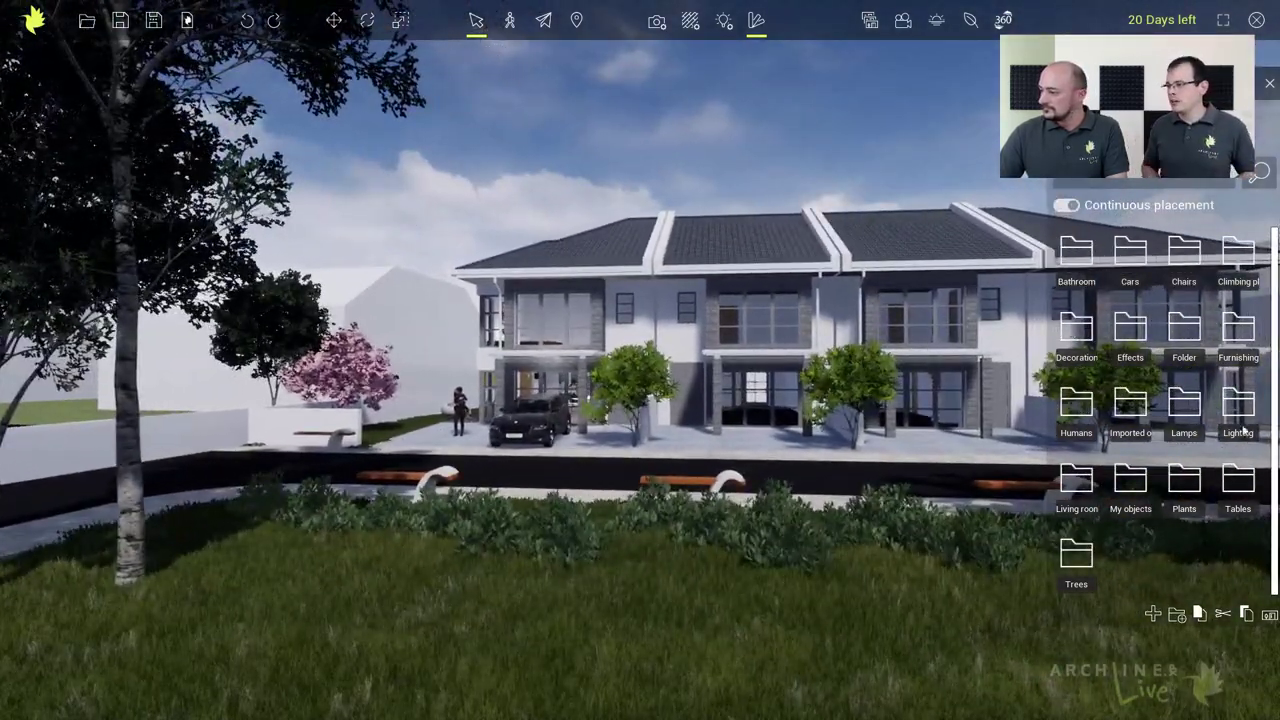
{"action": "left_click", "coordinate": [1076, 555]}
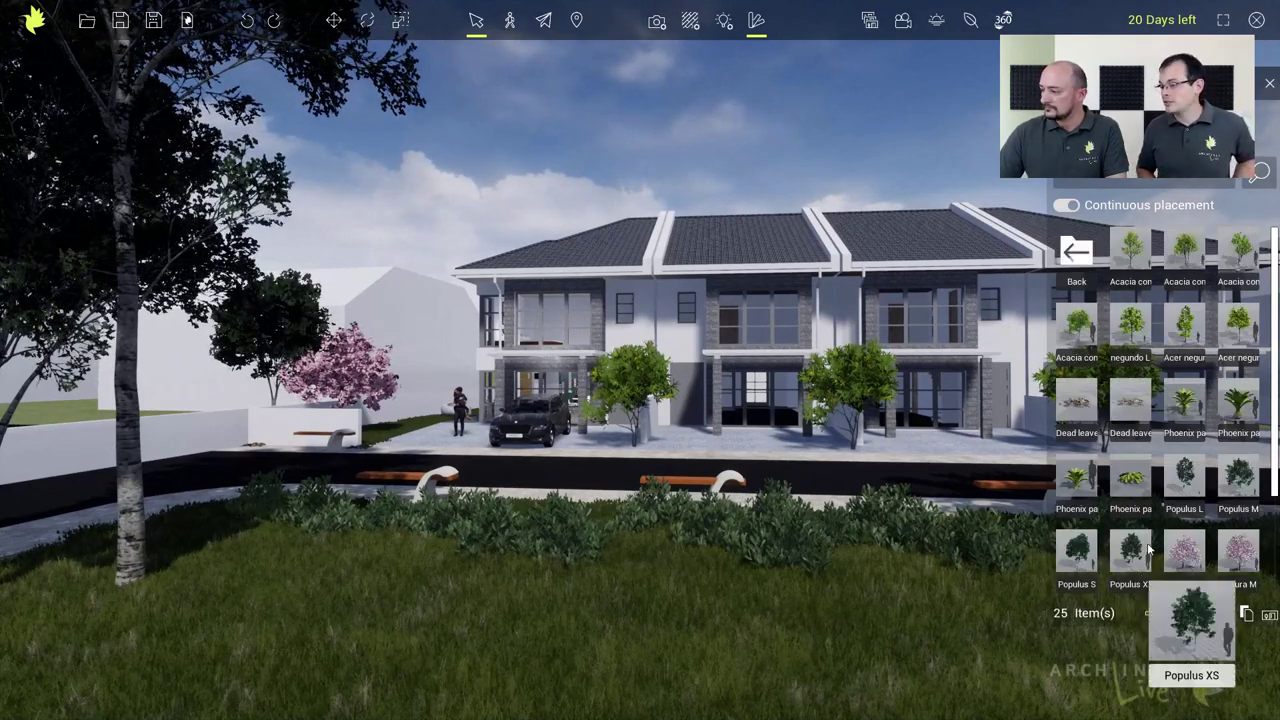
{"action": "mouse_move", "coordinate": [1165, 470]}
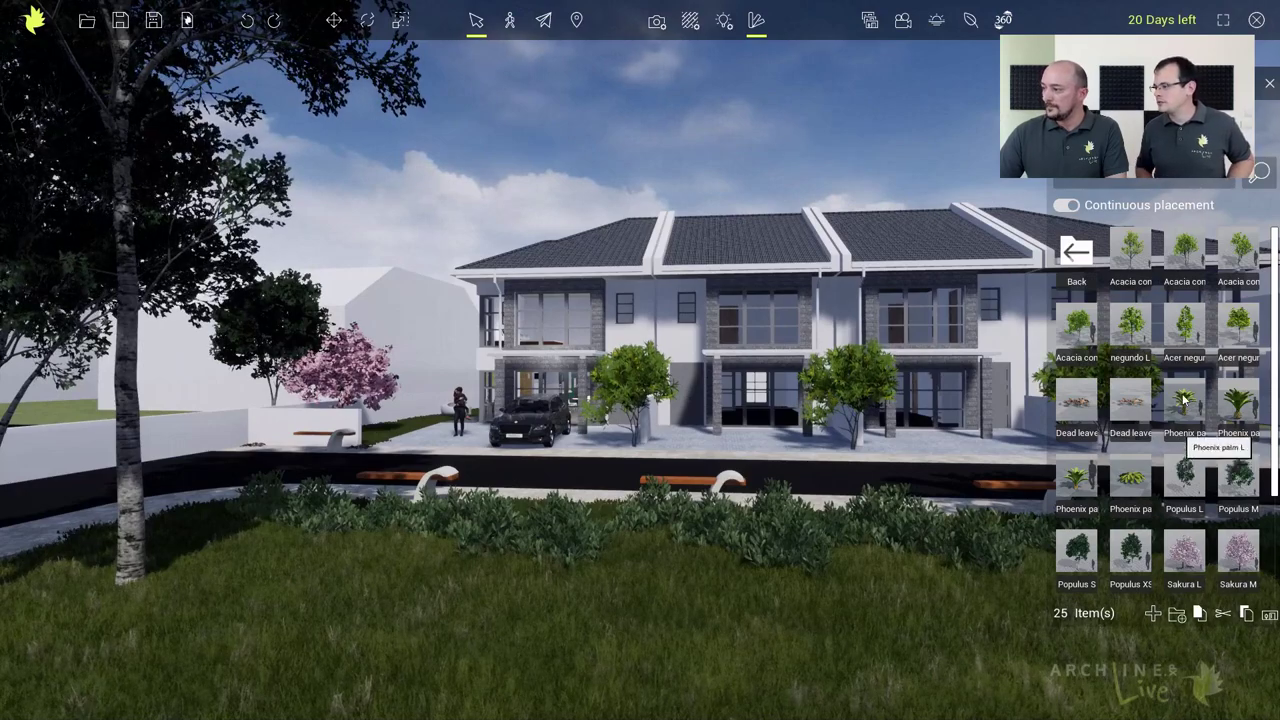
{"action": "middle_click_drag", "start_coordinate": [740, 492], "coordinate": [589, 498]}
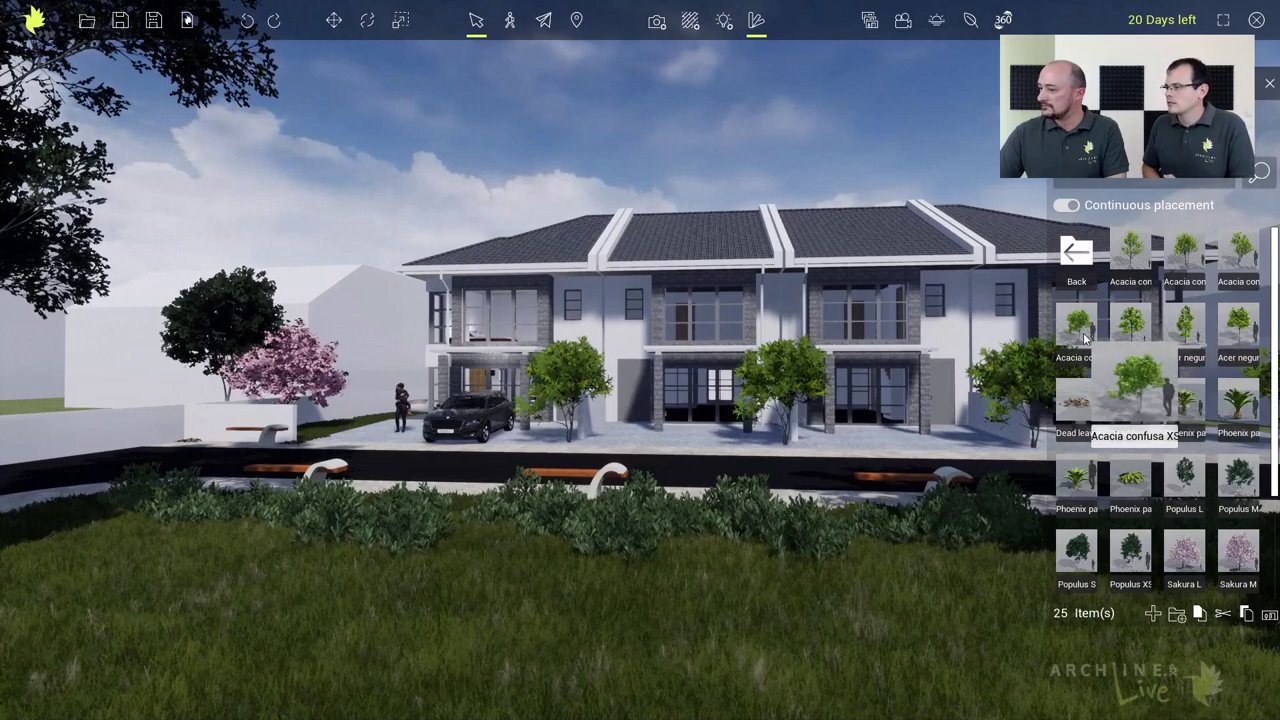
{"action": "left_click_drag", "start_coordinate": [1238, 320], "coordinate": [683, 633]}
{"action": "middle_click_drag", "start_coordinate": [683, 633], "coordinate": [834, 587]}
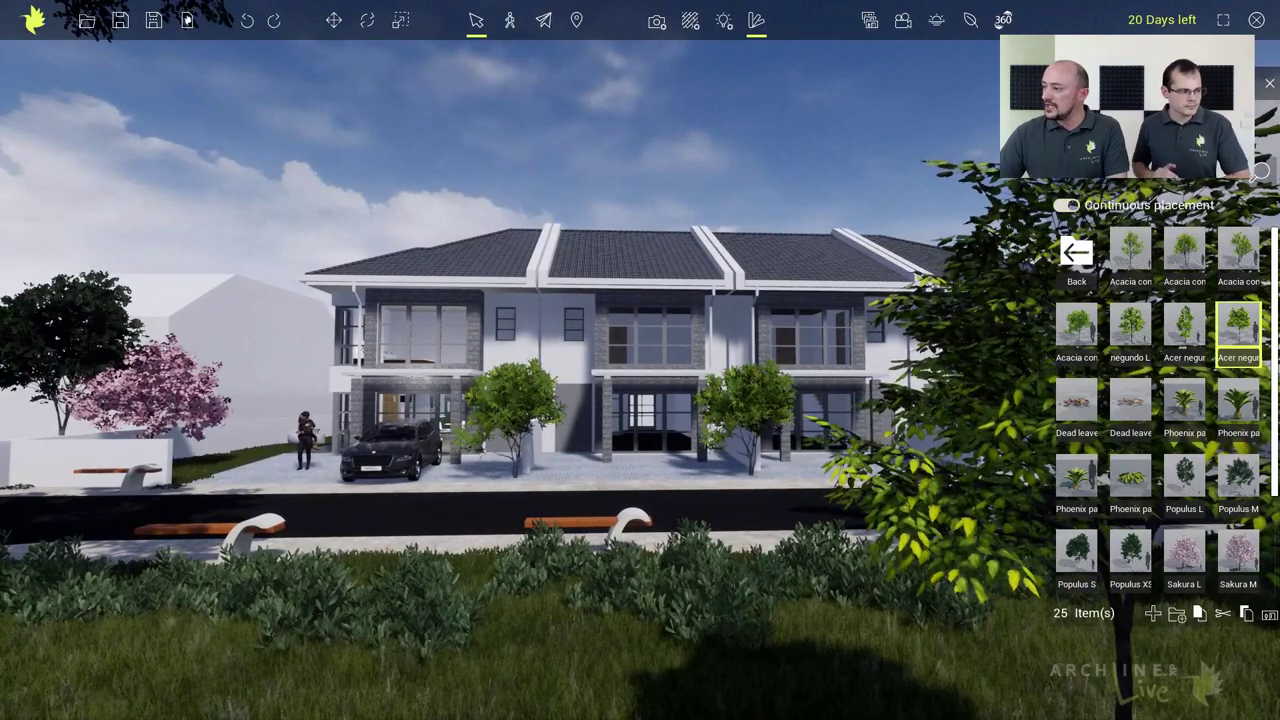
{"action": "left_click", "coordinate": [1076, 252]}
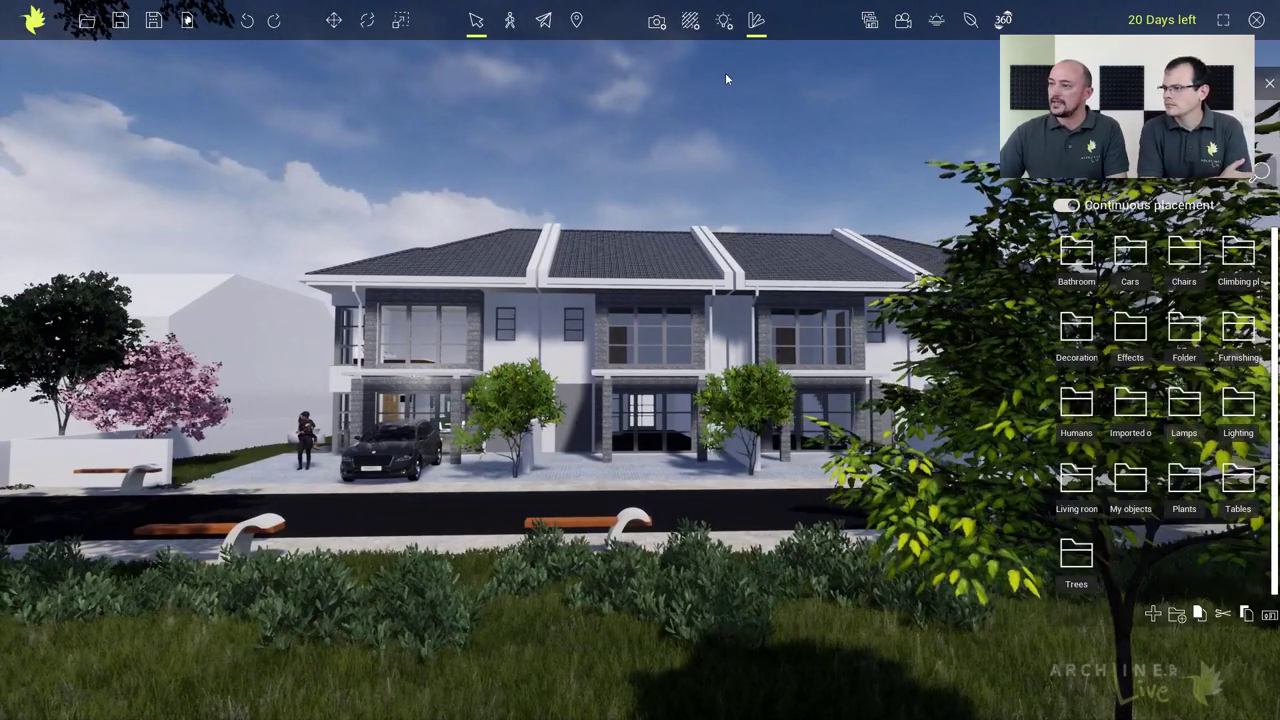
Adjust the camera's field of view and lower its exposure in Camera properties
{"action": "left_click", "coordinate": [656, 22]}
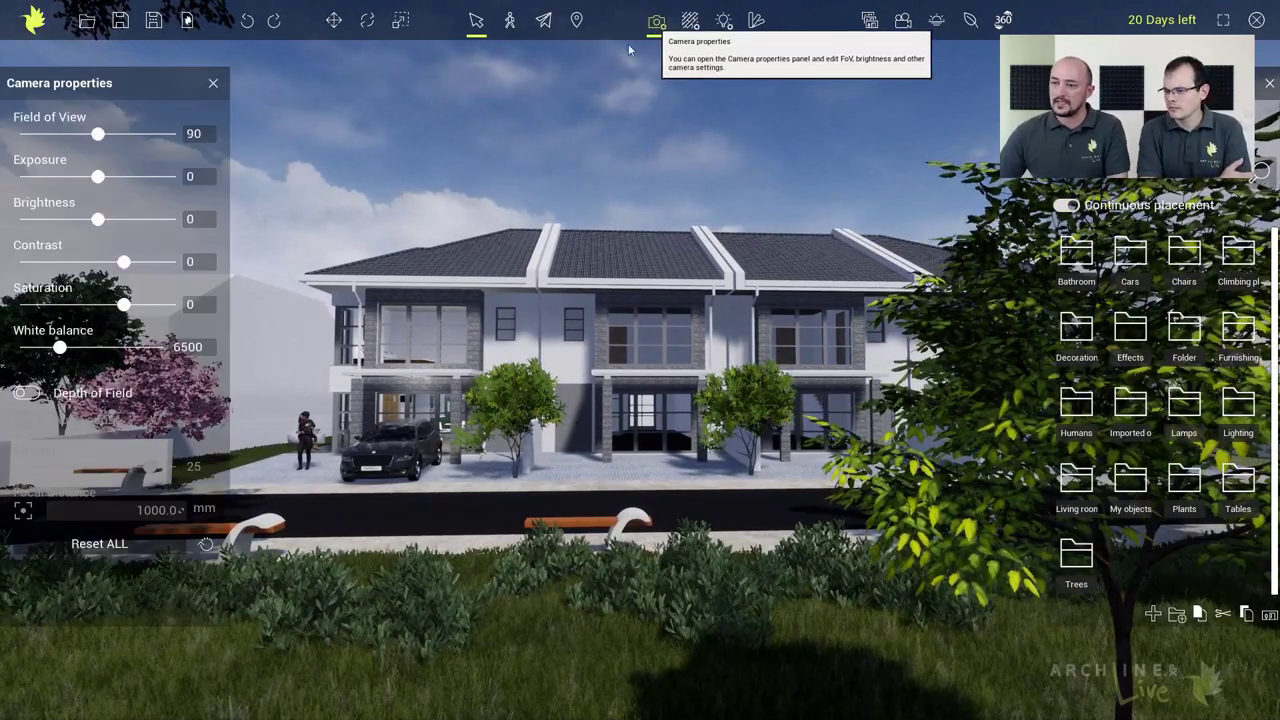
{"action": "mouse_move", "coordinate": [98, 133]}
{"action": "left_mouse_down"}
{"action": "mouse_move", "coordinate": [150, 133]}
{"action": "mouse_move", "coordinate": [85, 133]}
{"action": "left_mouse_up"}
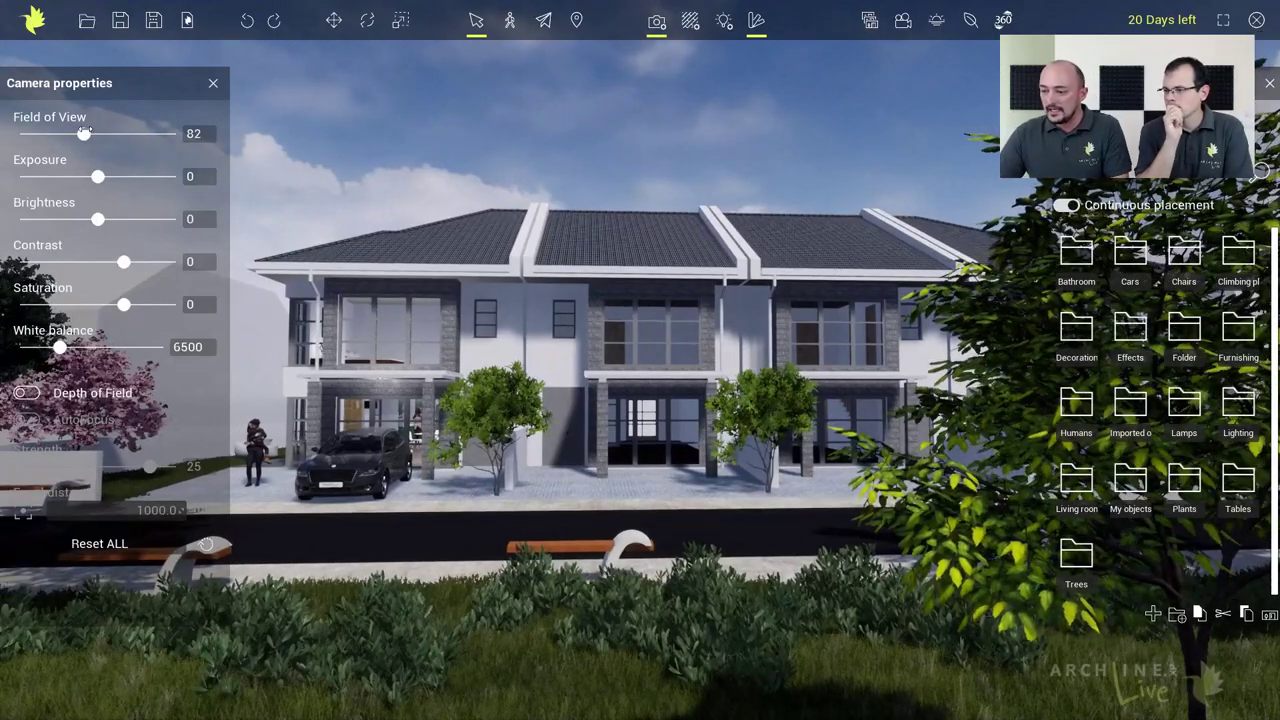
{"action": "mouse_move", "coordinate": [85, 133]}
{"action": "left_mouse_down"}
{"action": "mouse_move", "coordinate": [71, 133]}
{"action": "mouse_move", "coordinate": [100, 133]}
{"action": "mouse_move", "coordinate": [42, 133]}
{"action": "mouse_move", "coordinate": [89, 133]}
{"action": "left_mouse_up"}
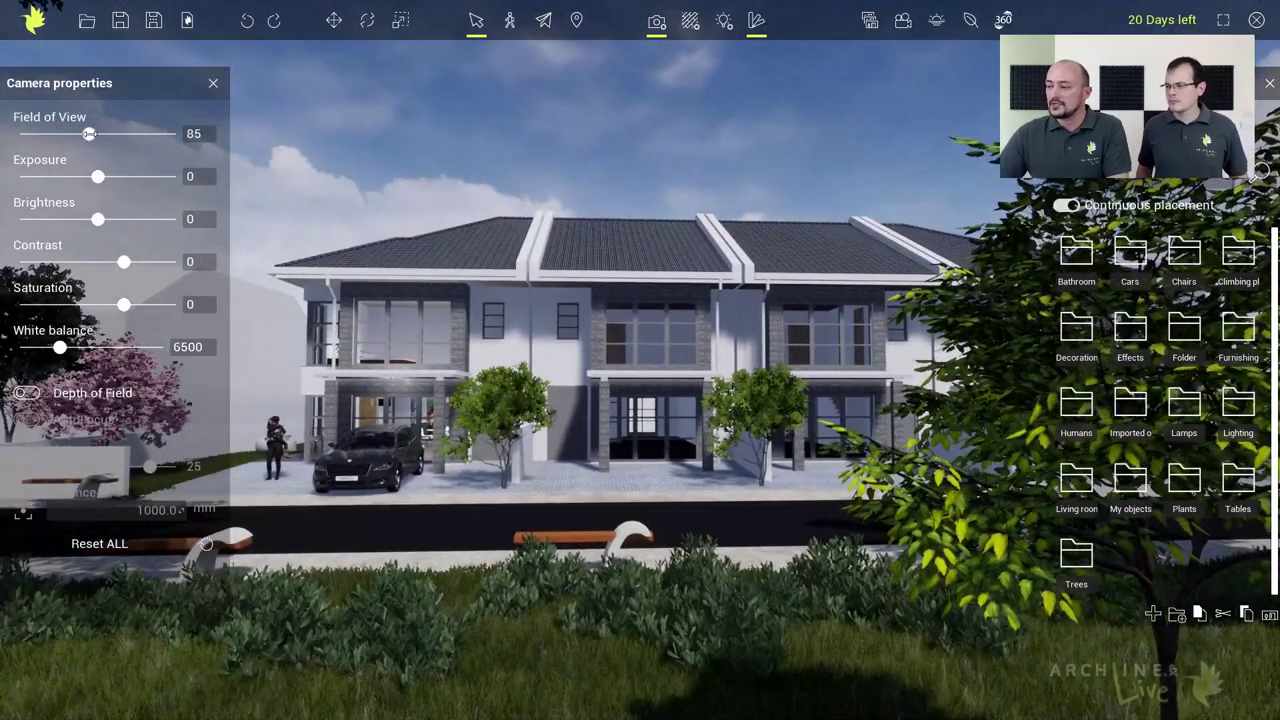
{"action": "mouse_move", "coordinate": [97, 176]}
{"action": "left_mouse_down"}
{"action": "mouse_move", "coordinate": [140, 176]}
{"action": "mouse_move", "coordinate": [78, 176]}
{"action": "mouse_move", "coordinate": [104, 176]}
{"action": "left_mouse_up"}
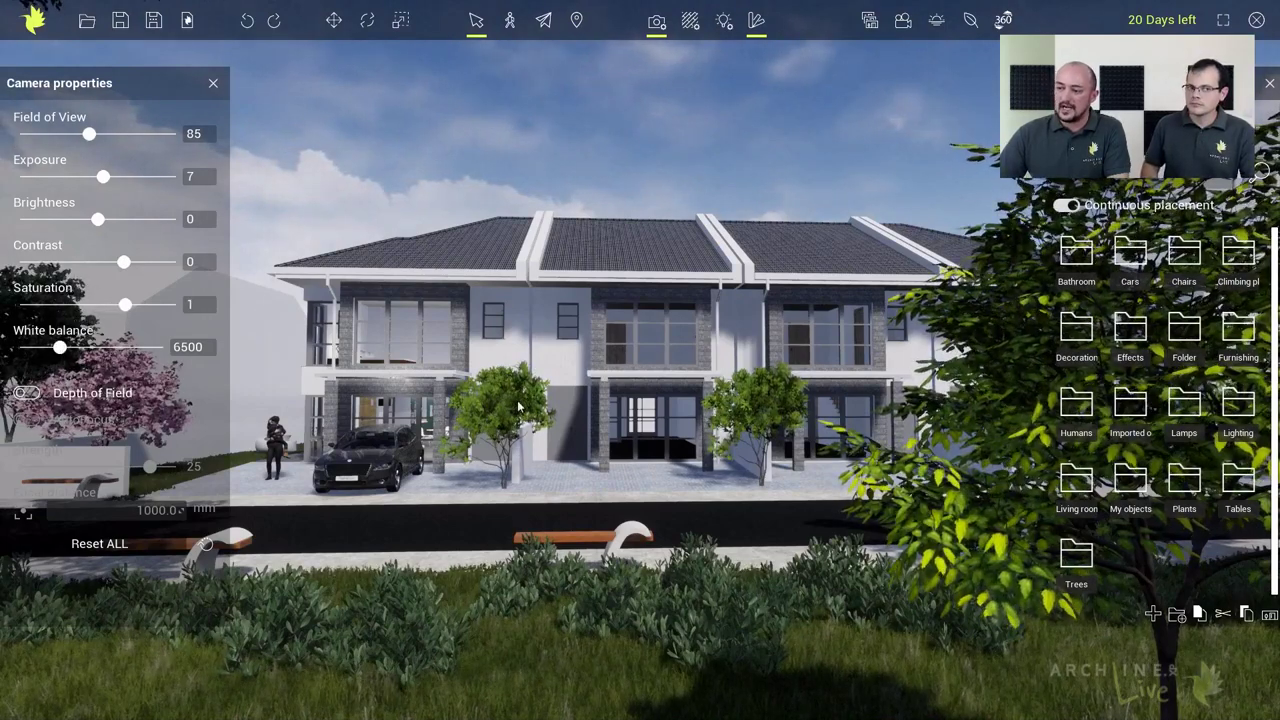
Strafe the camera along the house front and set white balance to 10000
{"action": "key", "text": "Left"}
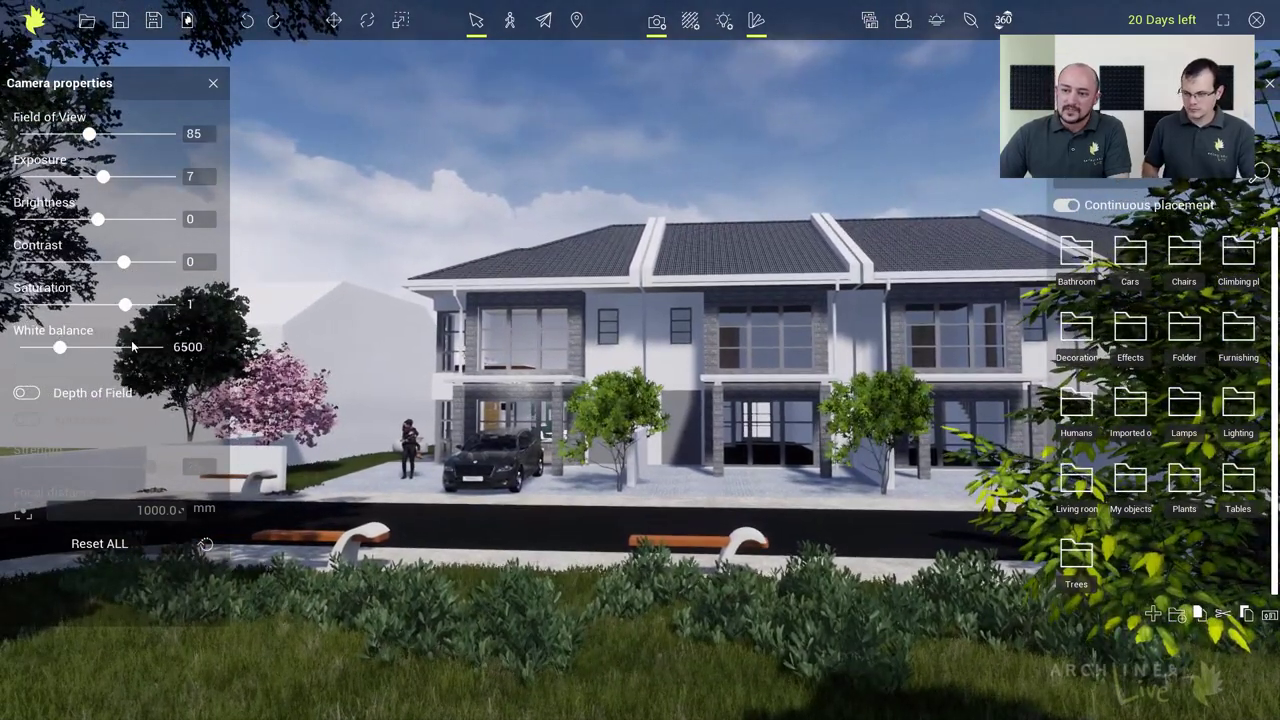
{"action": "left_click_drag", "start_coordinate": [64, 347], "coordinate": [230, 347]}
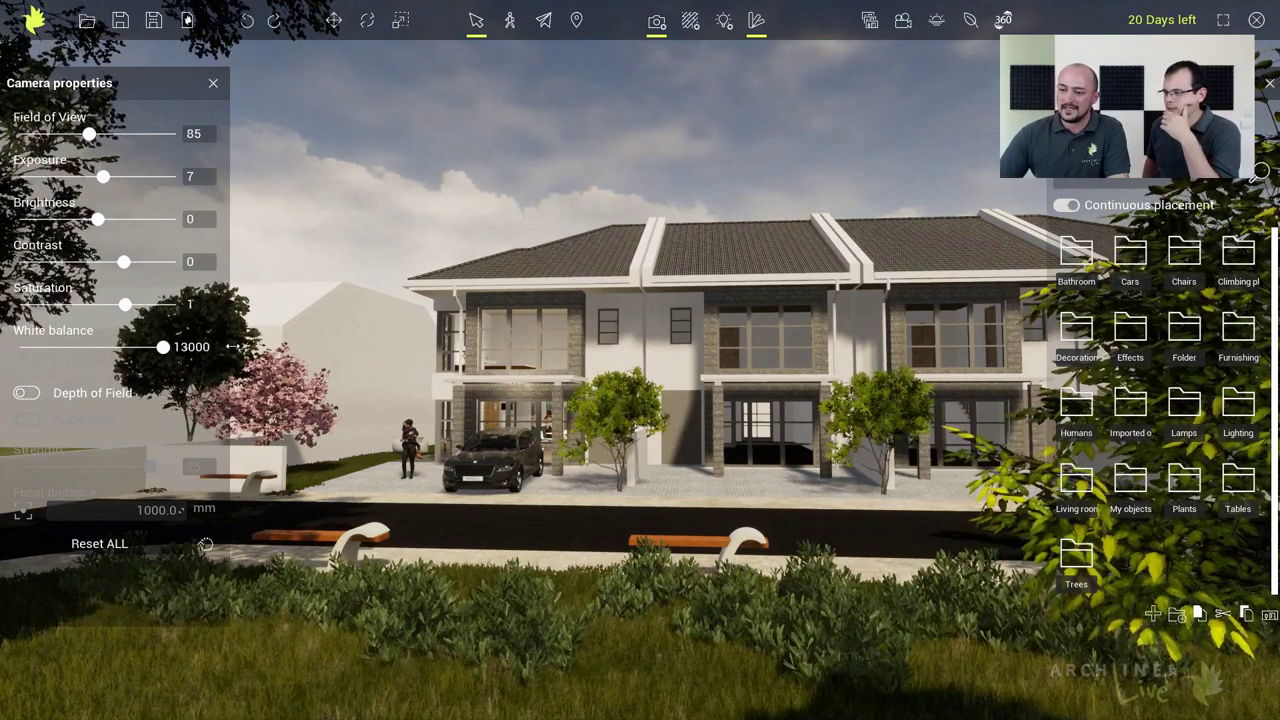
{"action": "left_click_drag", "start_coordinate": [163, 347], "coordinate": [119, 347]}
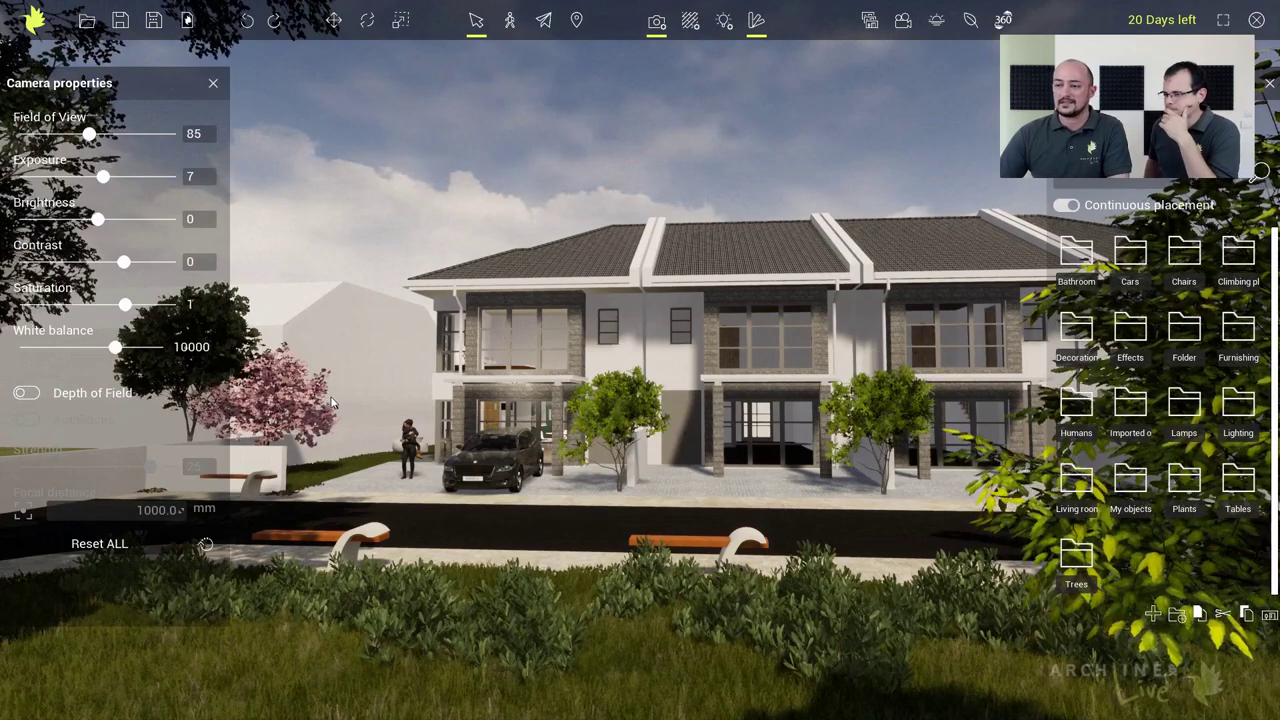
Turn on depth of field, focus on the parked car and set strength to 30
{"action": "left_click", "coordinate": [25, 396]}
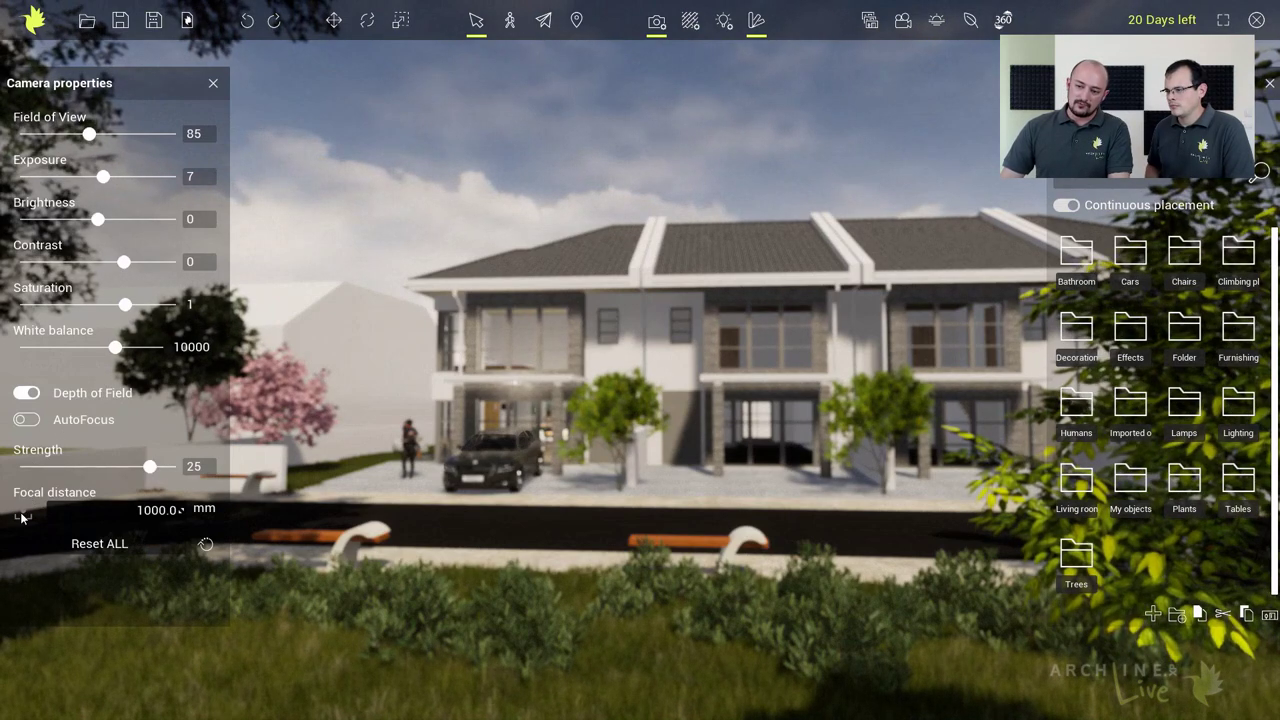
{"action": "left_click", "coordinate": [489, 467]}
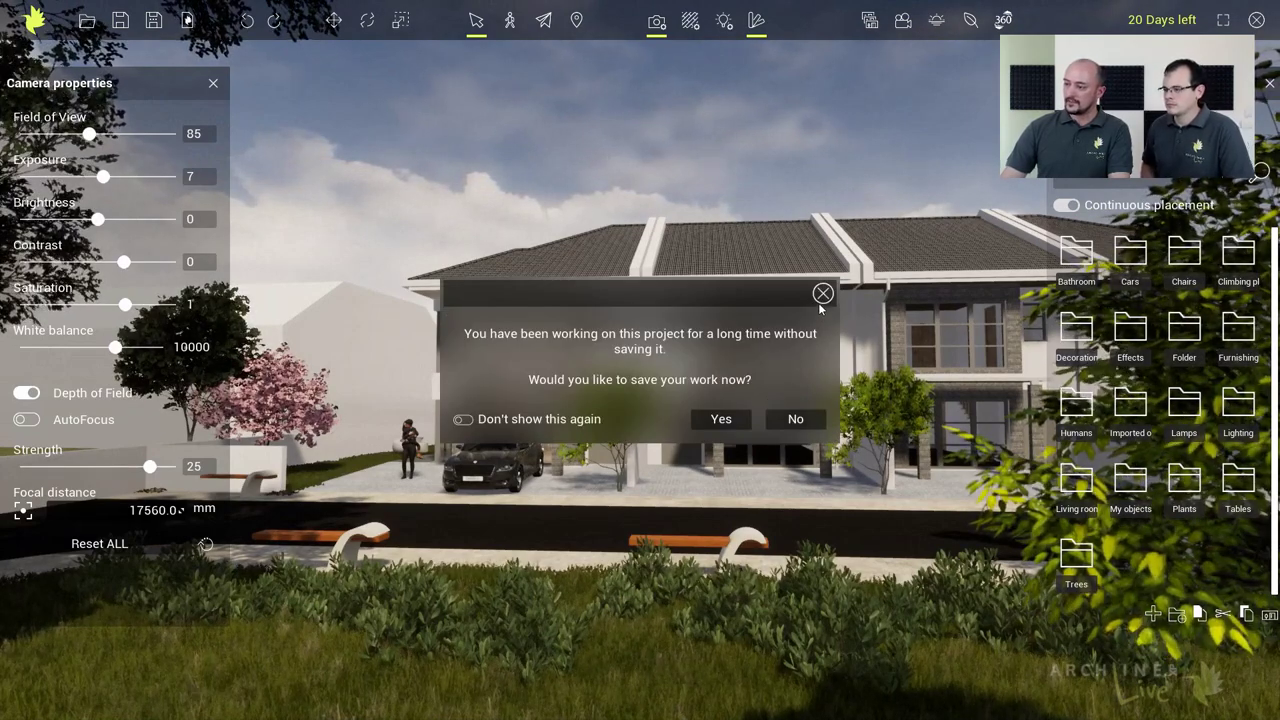
{"action": "left_click", "coordinate": [822, 294]}
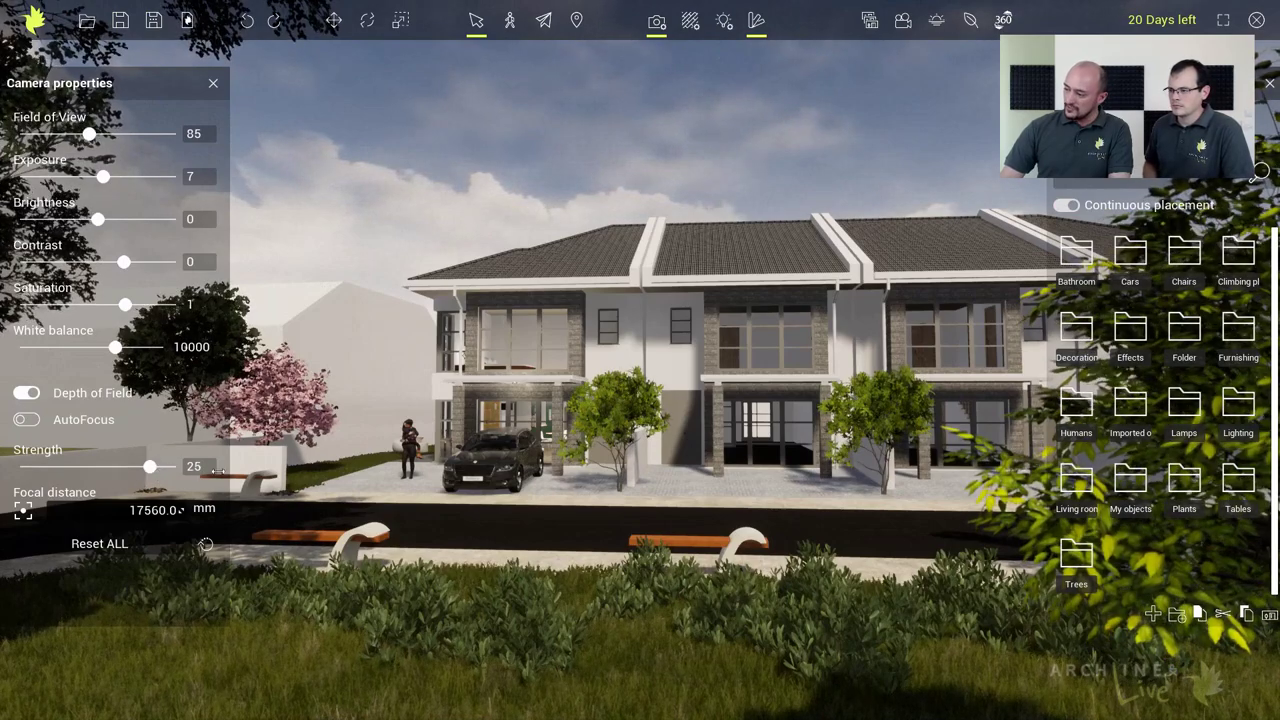
{"action": "left_click_drag", "start_coordinate": [150, 467], "coordinate": [270, 480]}
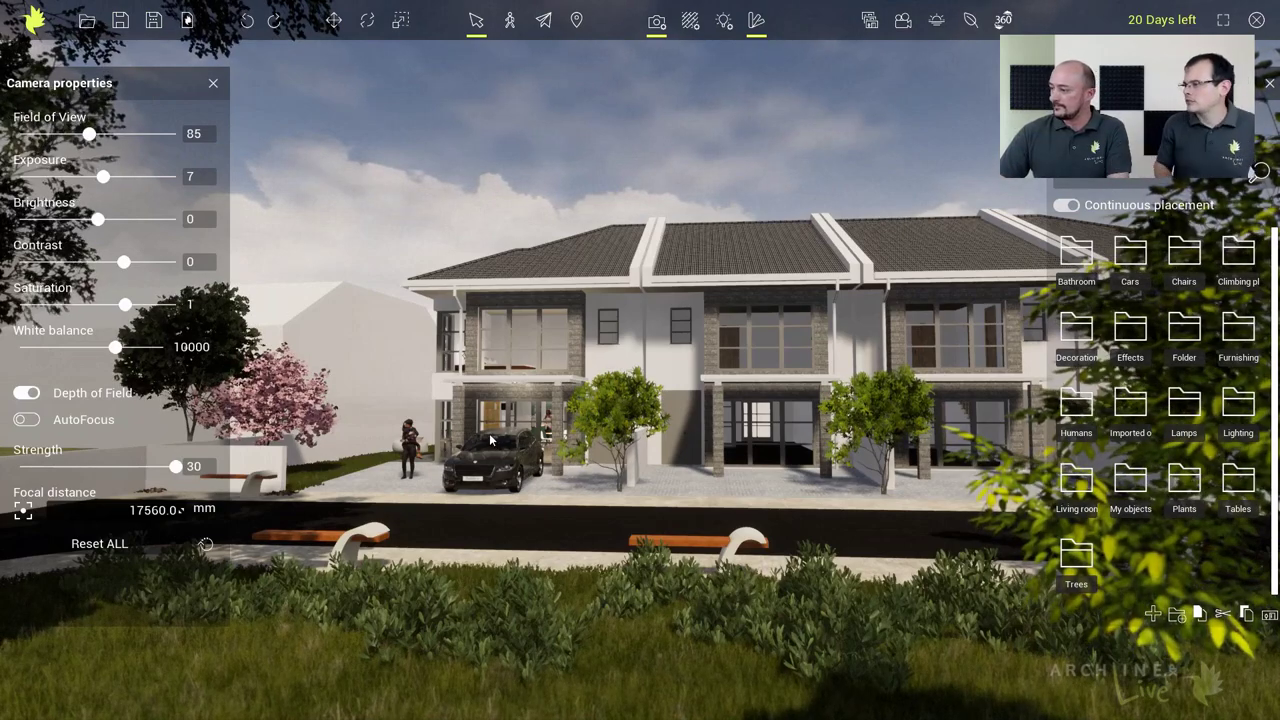
Hide the object library, compare the blur, enable AutoFocus and save the view
{"action": "left_click", "coordinate": [1168, 578]}
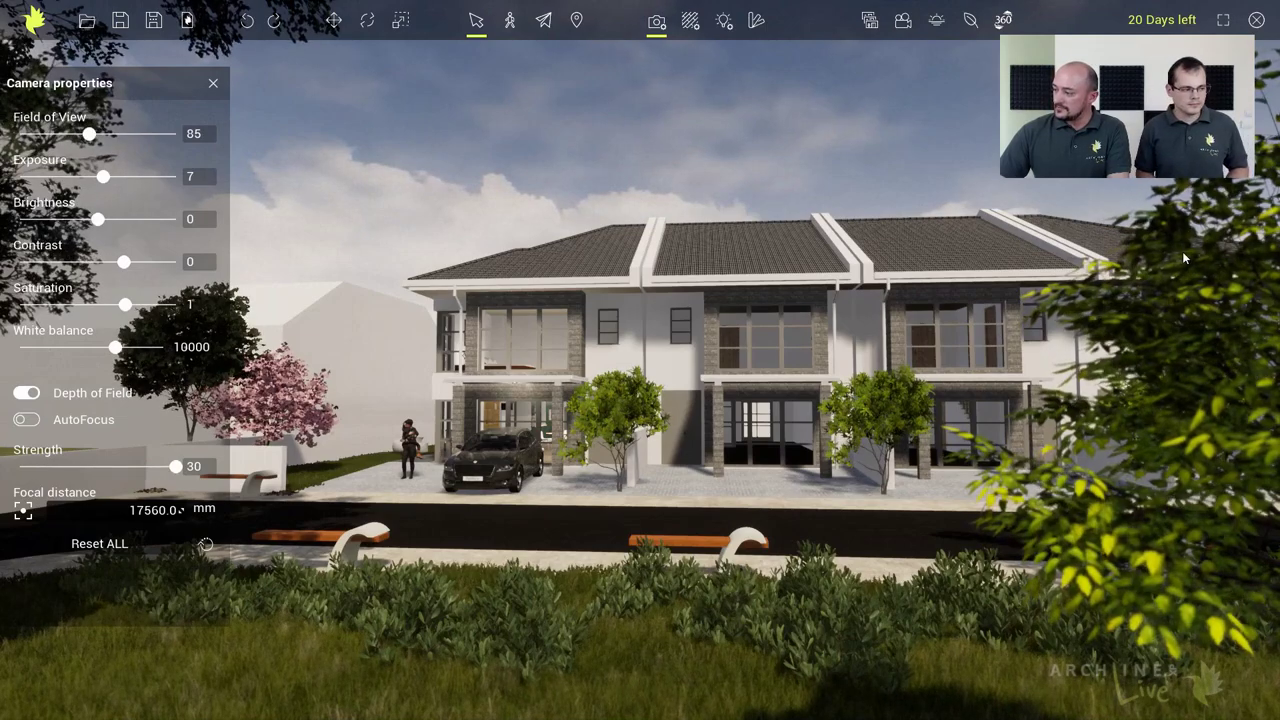
{"action": "scroll", "coordinate": [1042, 442], "scroll_direction": "up", "scroll_amount": 3}
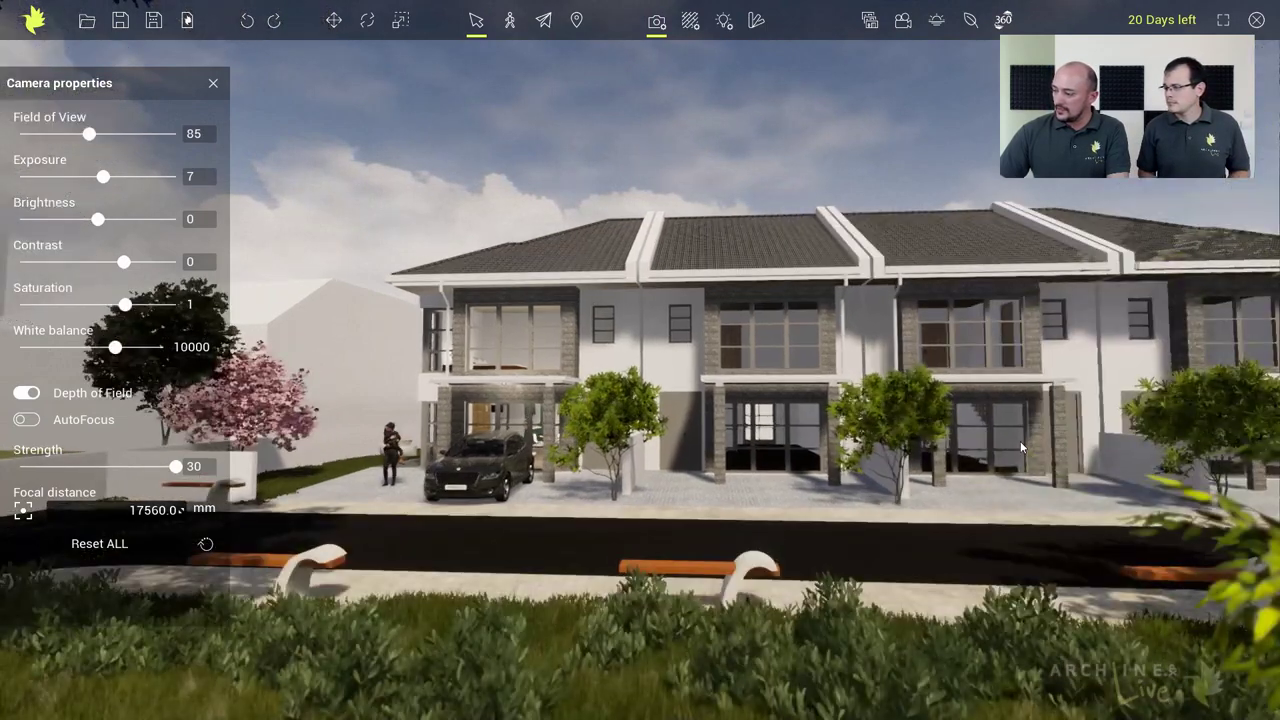
{"action": "scroll", "coordinate": [1011, 438], "scroll_direction": "down", "scroll_amount": 3}
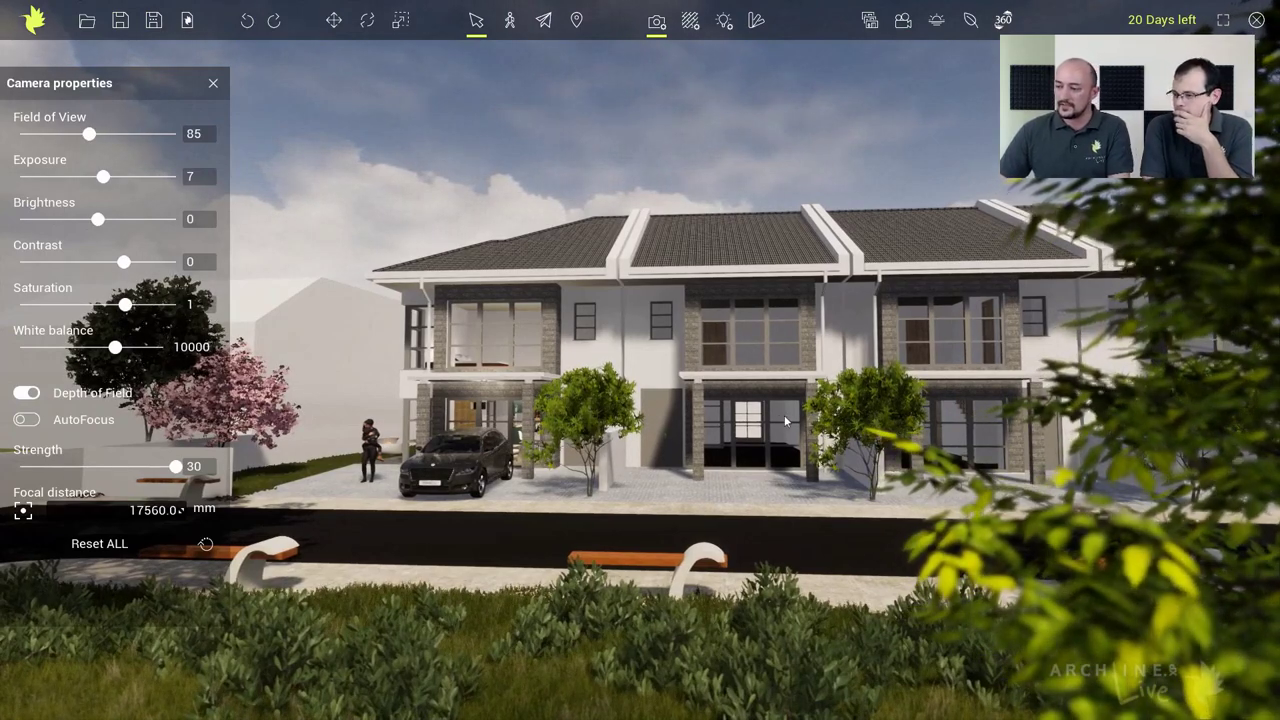
{"action": "left_click", "coordinate": [25, 394]}
{"action": "left_click", "coordinate": [25, 394]}
{"action": "left_click", "coordinate": [25, 394]}
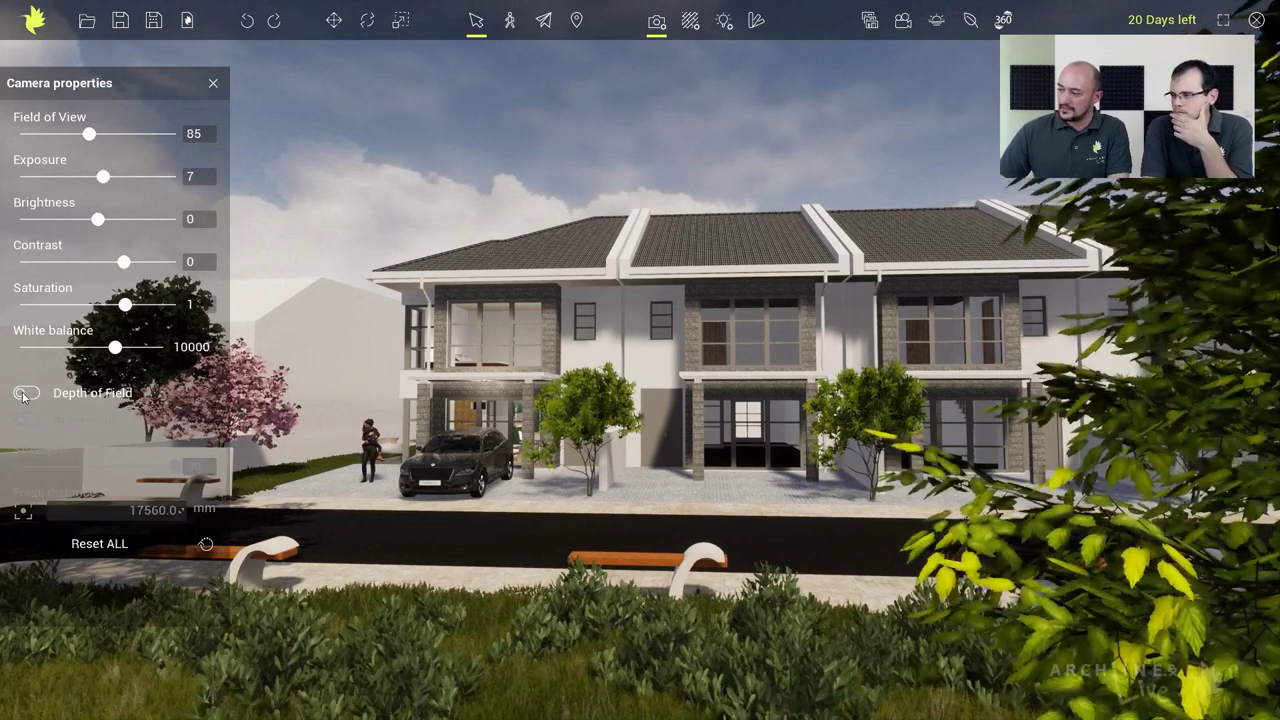
{"action": "left_click", "coordinate": [25, 394]}
{"action": "left_click", "coordinate": [25, 394]}
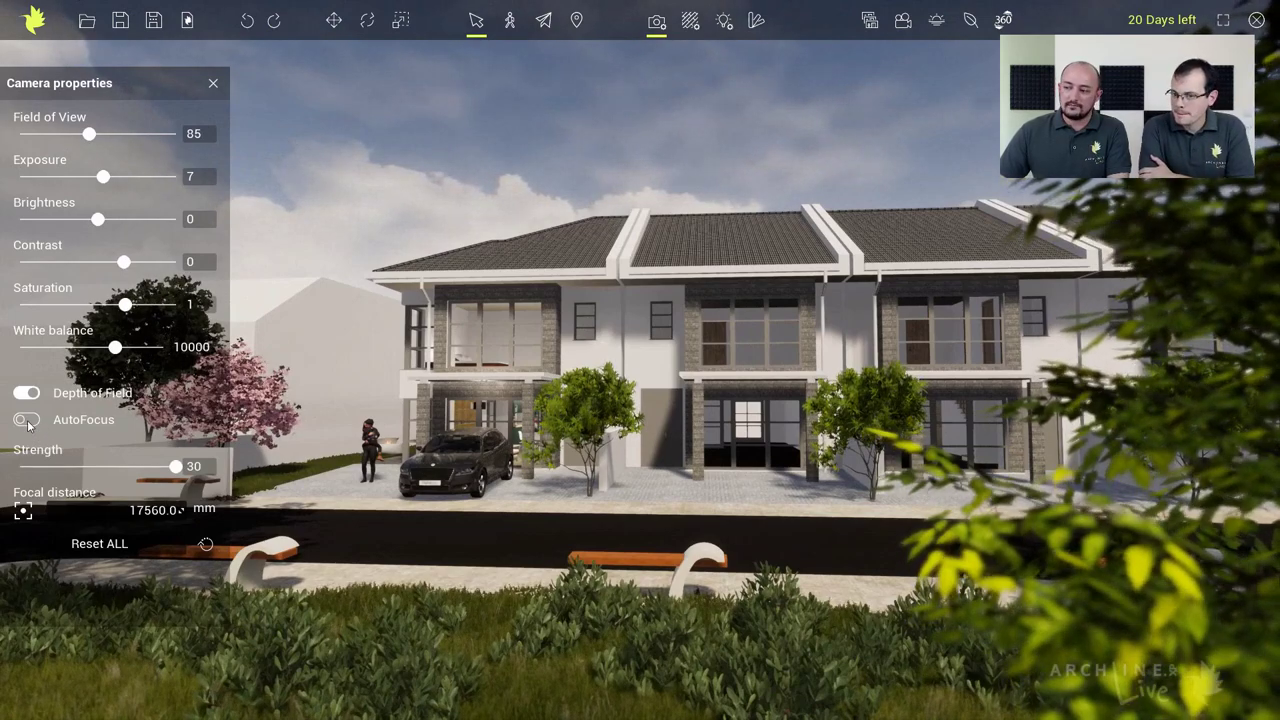
{"action": "left_click", "coordinate": [27, 421]}
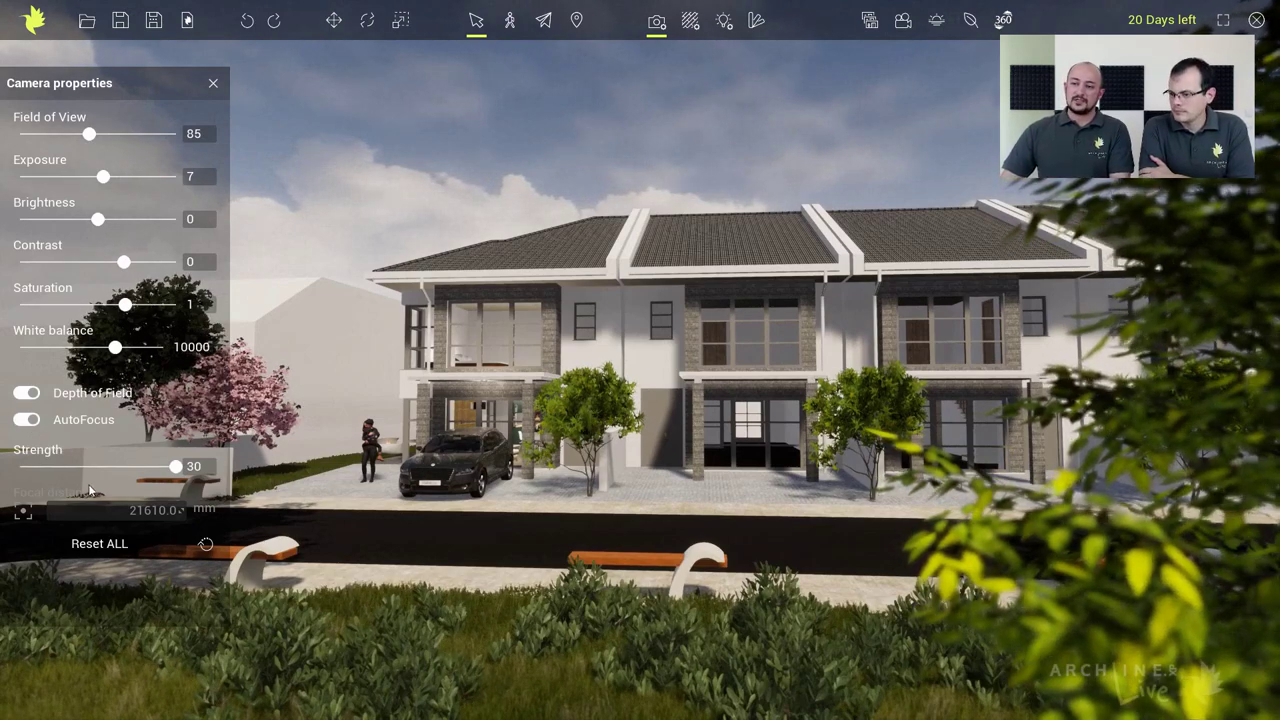
{"action": "left_click", "coordinate": [206, 545]}
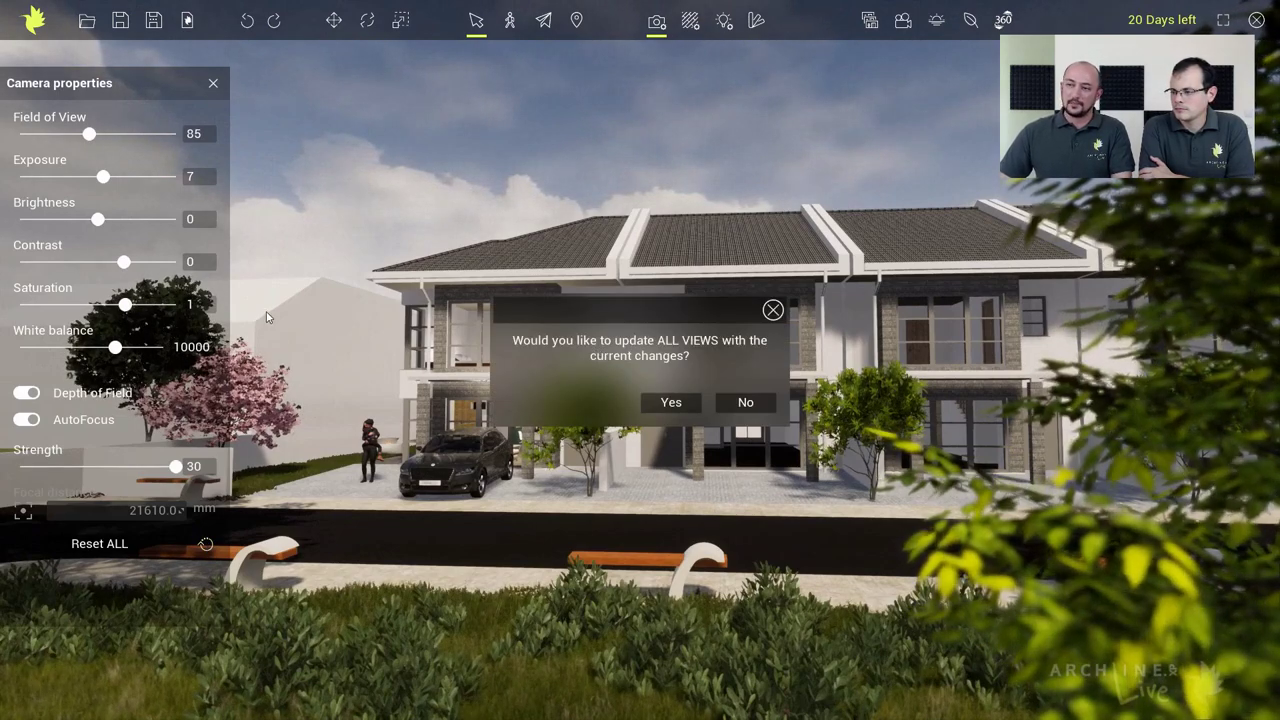
Apply the camera settings to all saved views and open the Outdoor - backyard view
{"action": "left_click", "coordinate": [671, 403]}
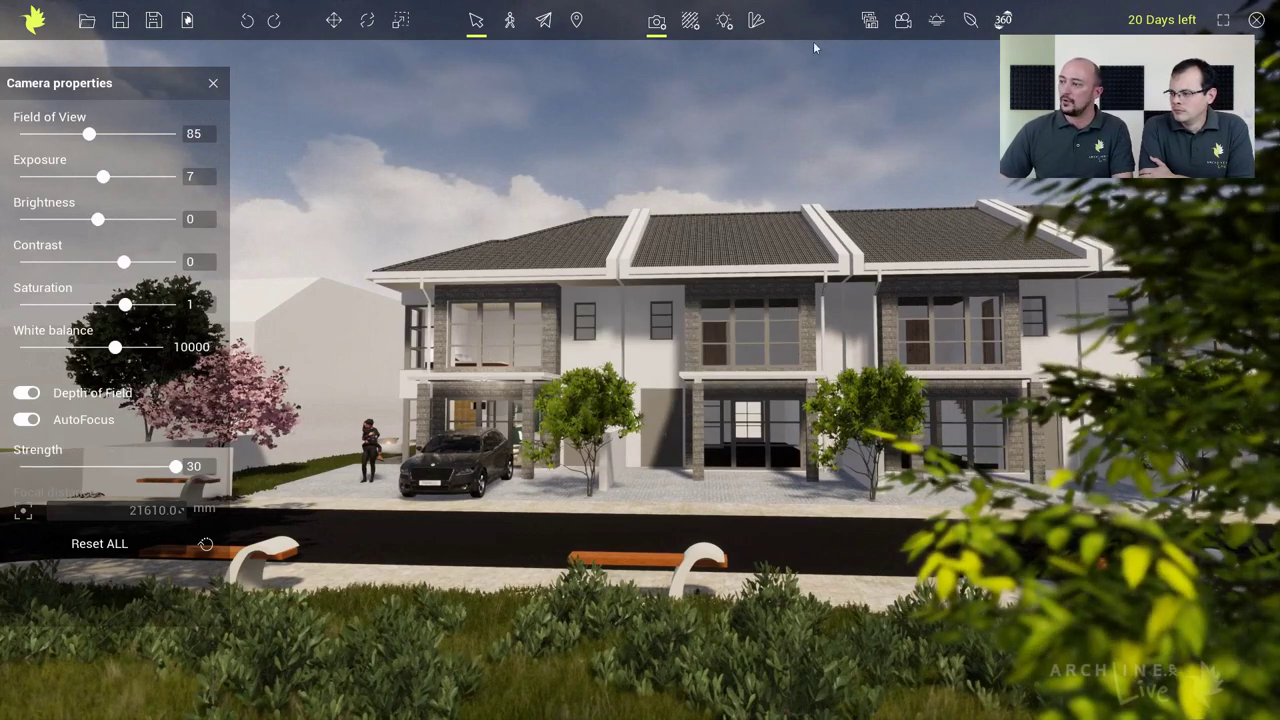
{"action": "left_click", "coordinate": [869, 21]}
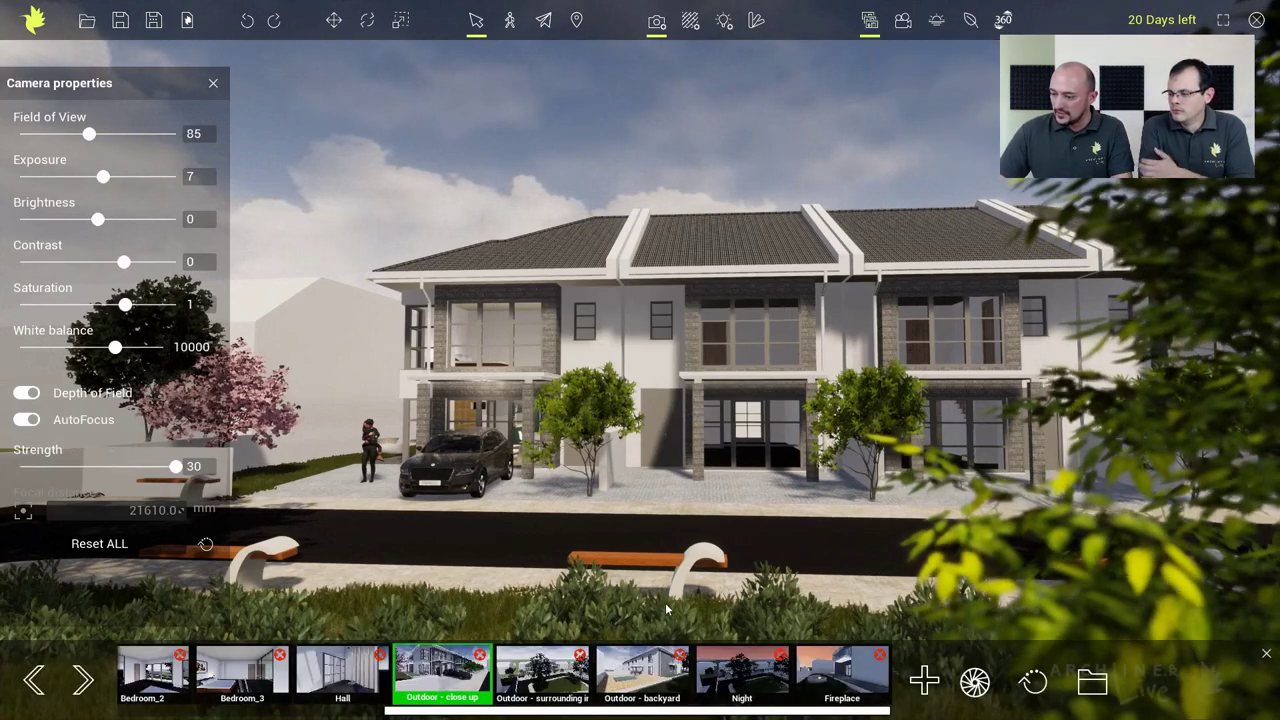
{"action": "left_click", "coordinate": [646, 668]}
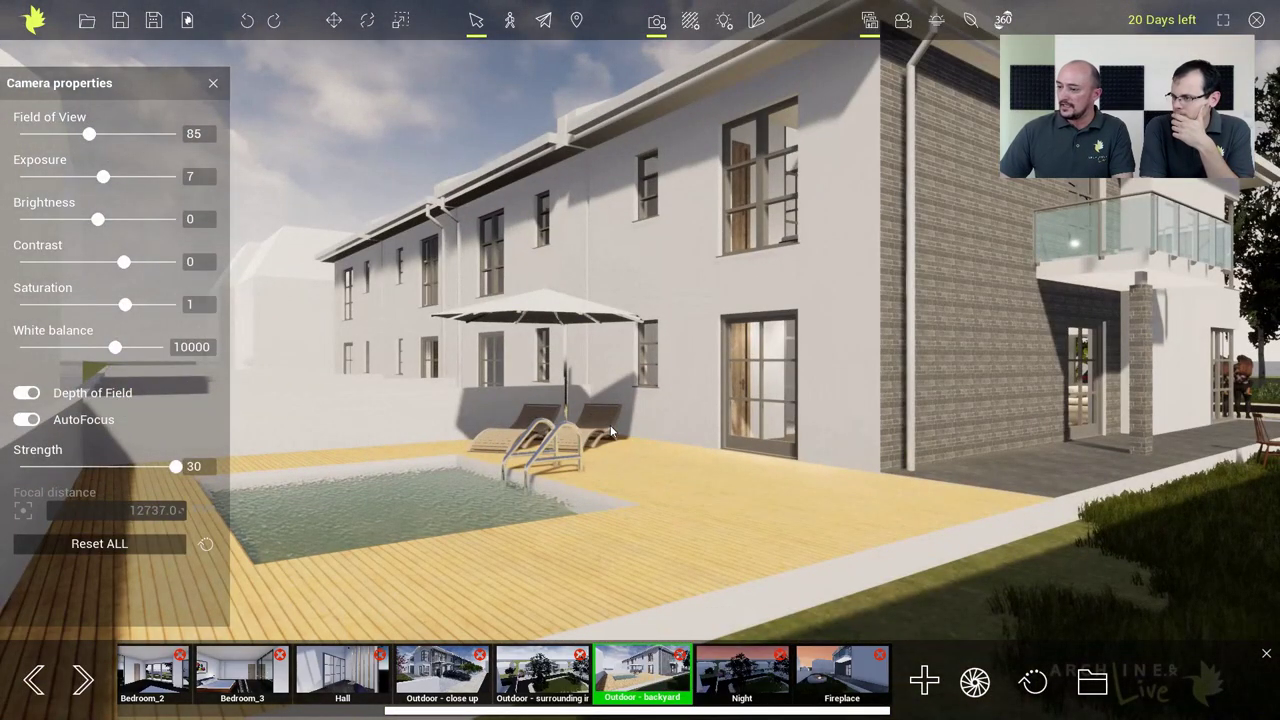
Switch to Living_room_2 and set exposure -19, saturation 14, white balance 8450
{"action": "scroll", "coordinate": [776, 469], "scroll_direction": "down", "scroll_amount": 3}
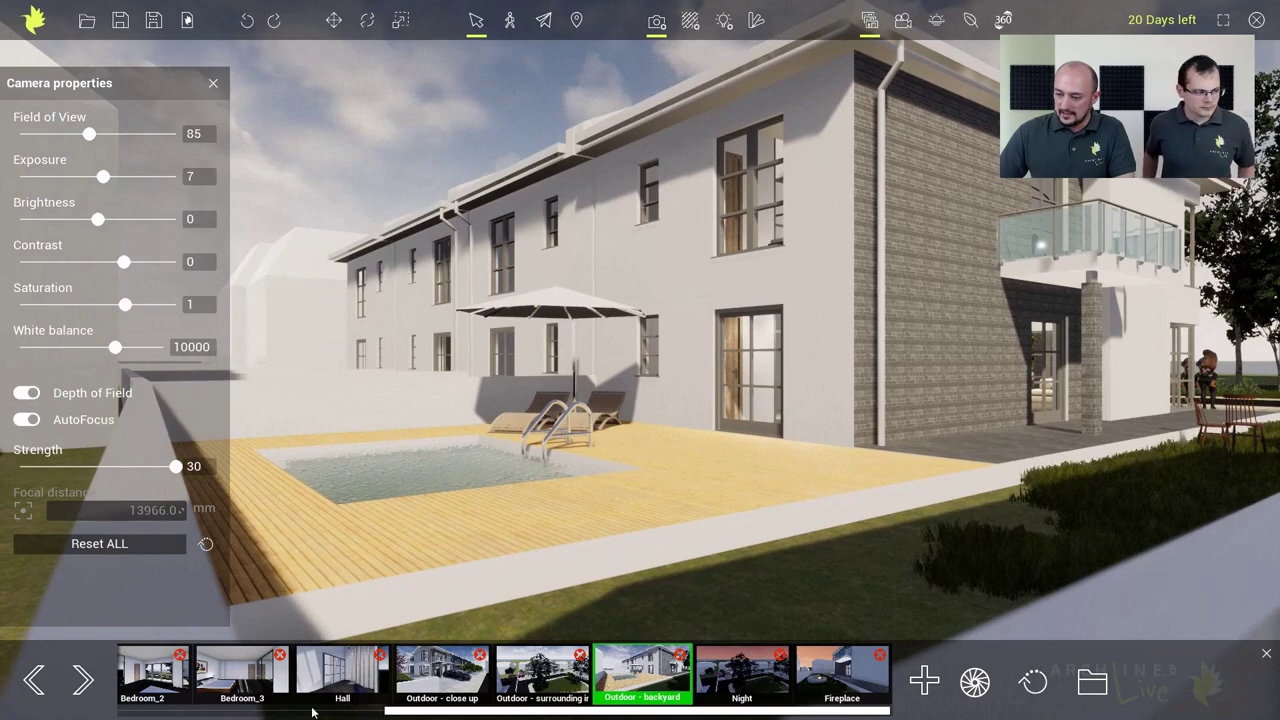
{"action": "scroll", "coordinate": [312, 705], "scroll_direction": "up", "scroll_amount": 5}
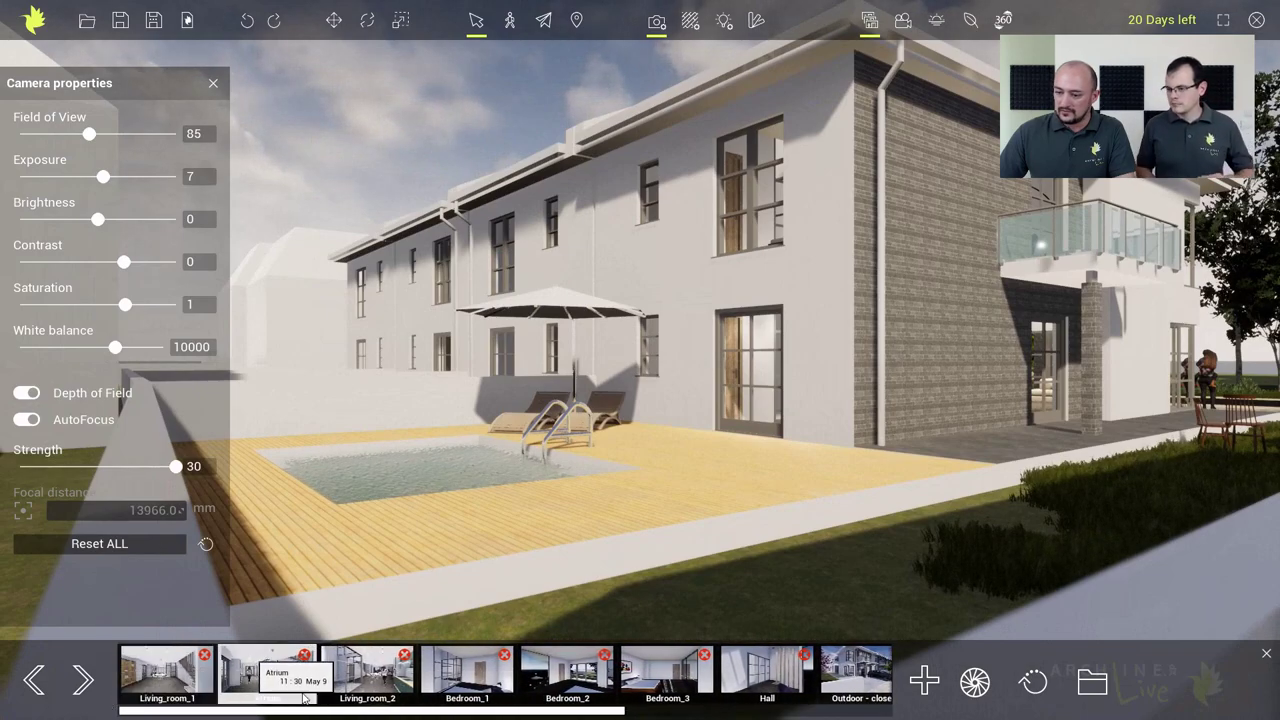
{"action": "left_click", "coordinate": [368, 680]}
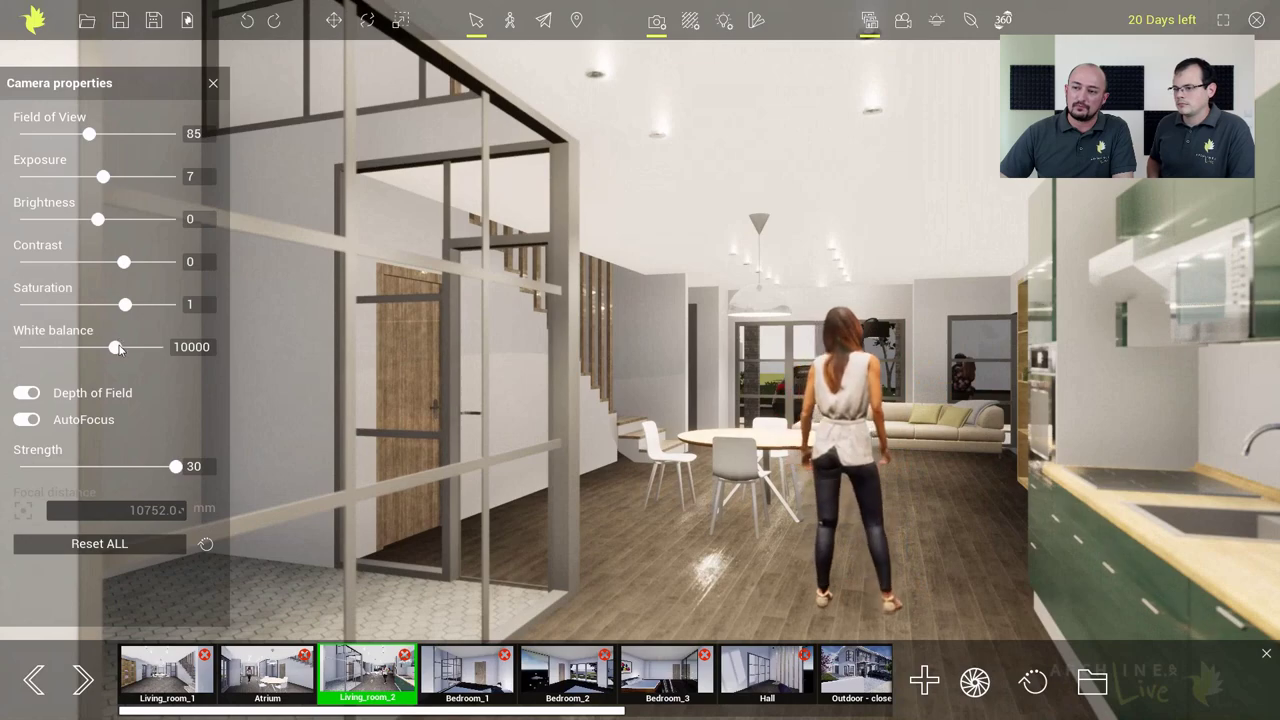
{"action": "left_click_drag", "start_coordinate": [115, 347], "coordinate": [101, 347]}
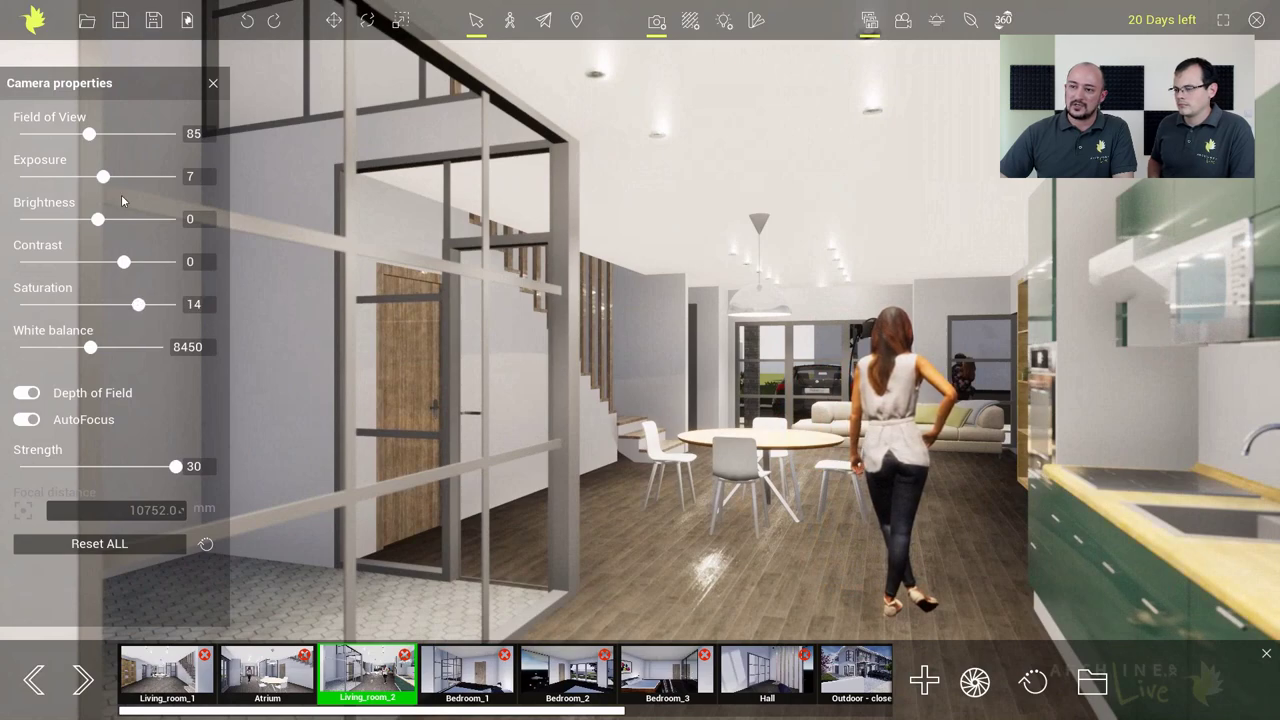
{"action": "left_click_drag", "start_coordinate": [104, 182], "coordinate": [83, 182]}
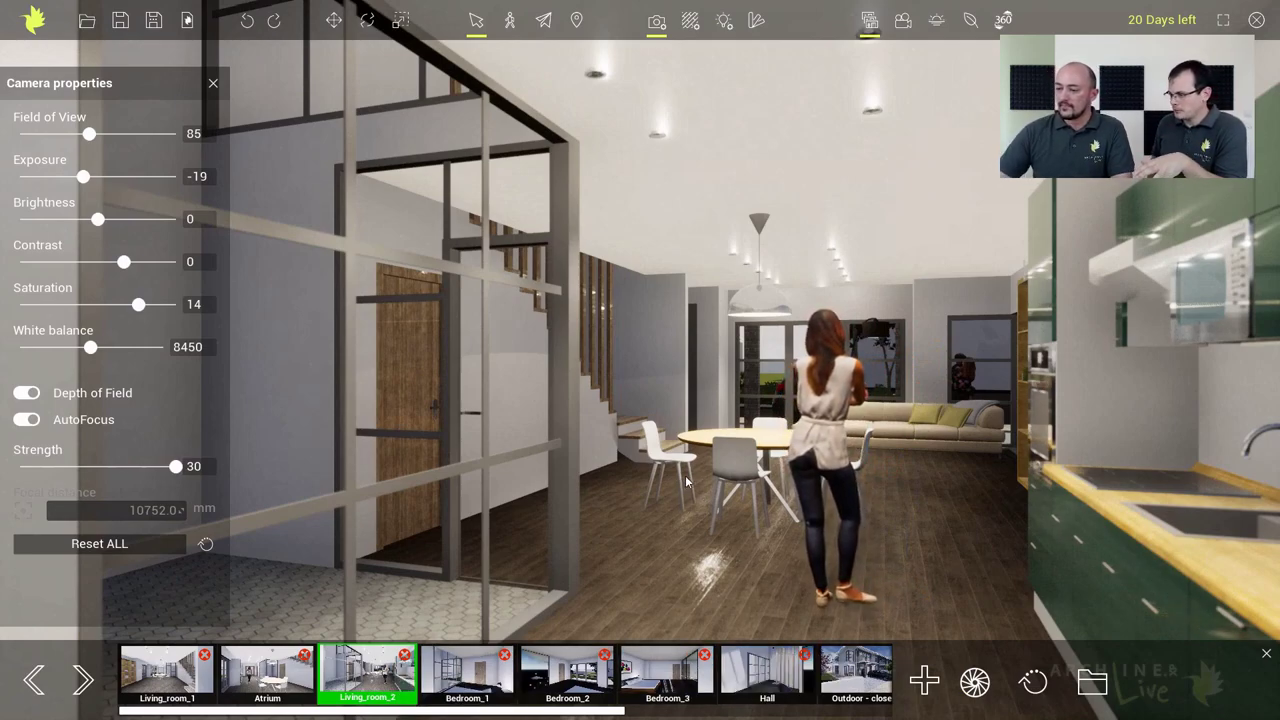
Play back the existing camera animation from its first keyframe
{"action": "left_click", "coordinate": [905, 20]}
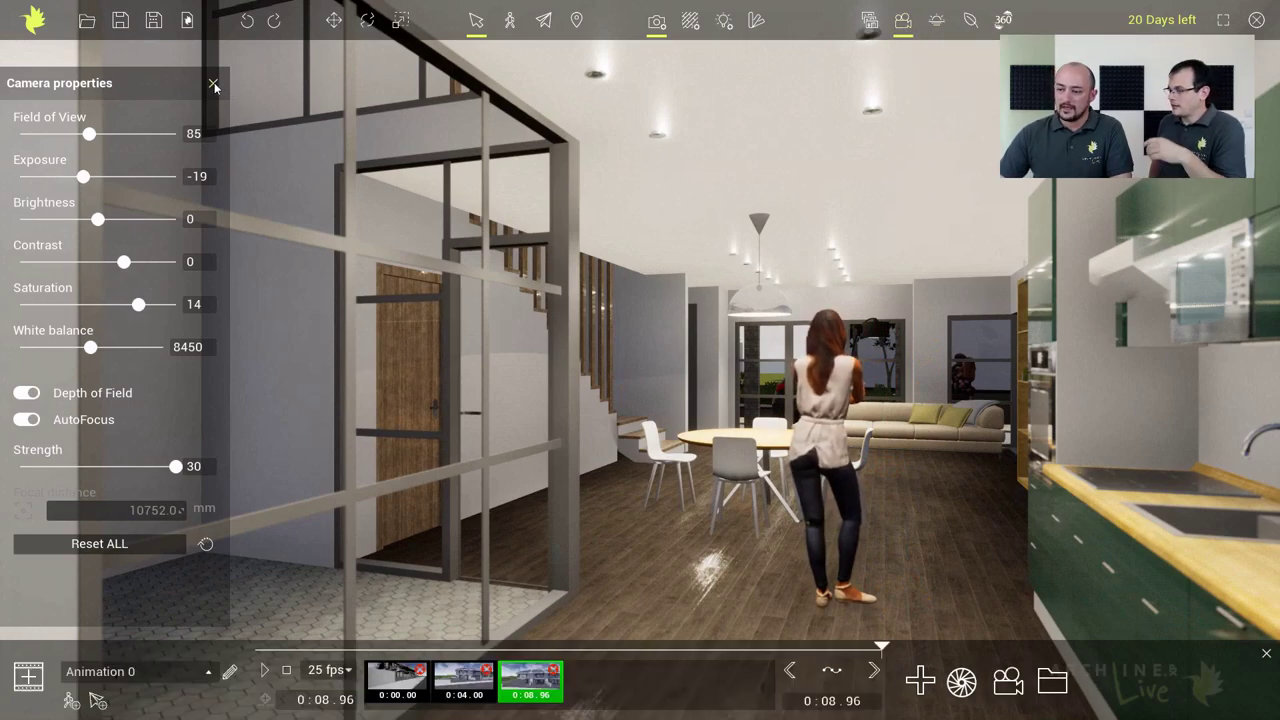
{"action": "left_click", "coordinate": [213, 86]}
{"action": "left_click", "coordinate": [397, 683]}
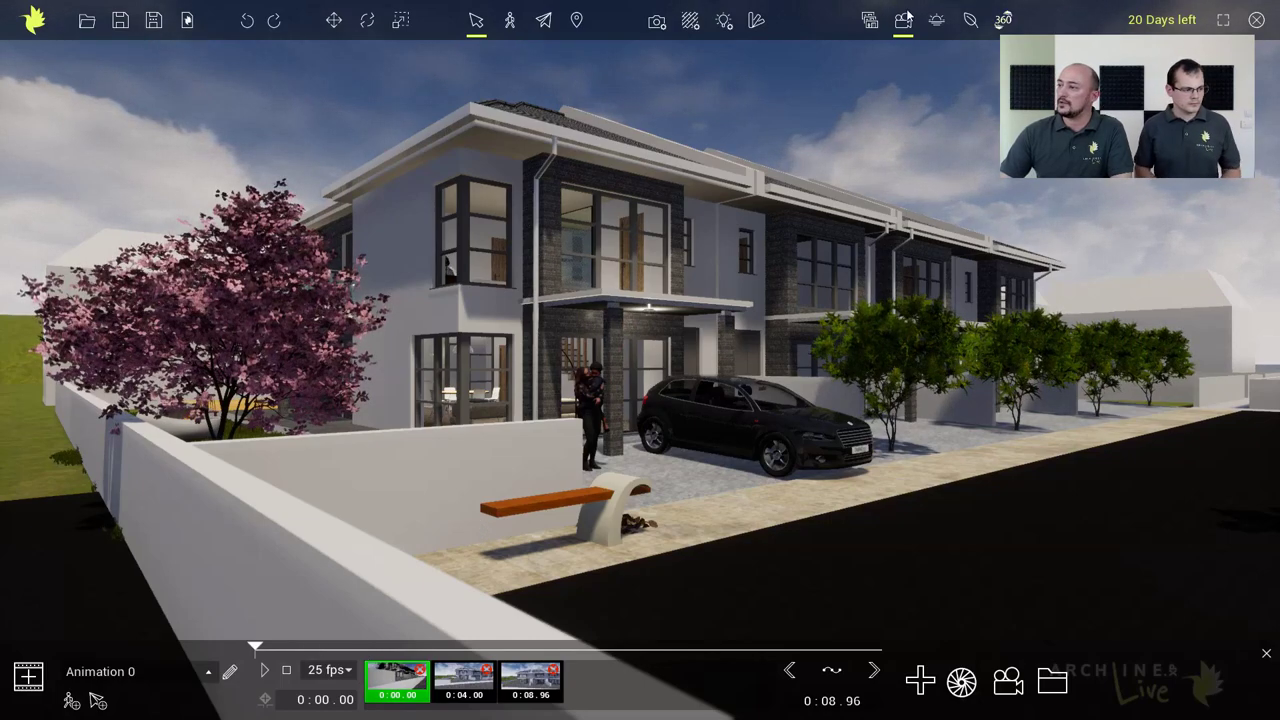
{"action": "left_click", "coordinate": [140, 671]}
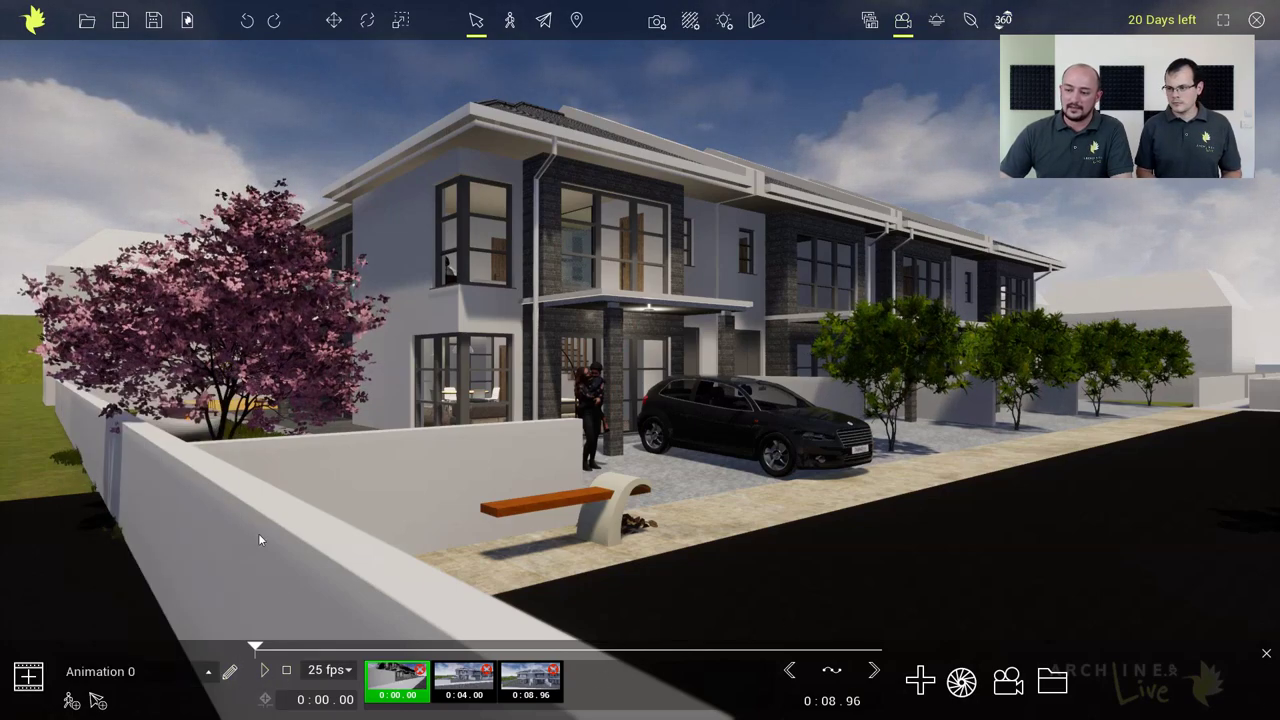
{"action": "left_click", "coordinate": [266, 671]}
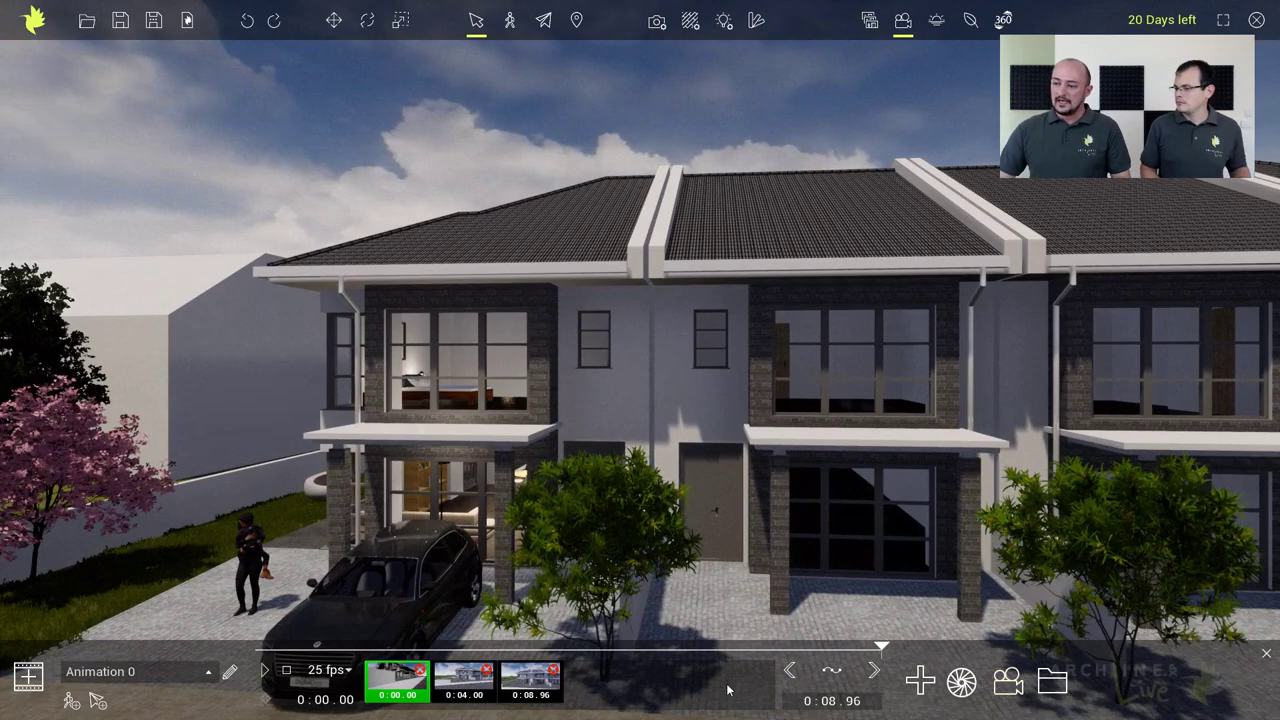
Reframe the house front and start a new camera animation with two keyframes
{"action": "right_click_drag", "start_coordinate": [515, 567], "coordinate": [536, 444]}
{"action": "scroll", "coordinate": [538, 439], "scroll_direction": "up", "scroll_amount": 2}
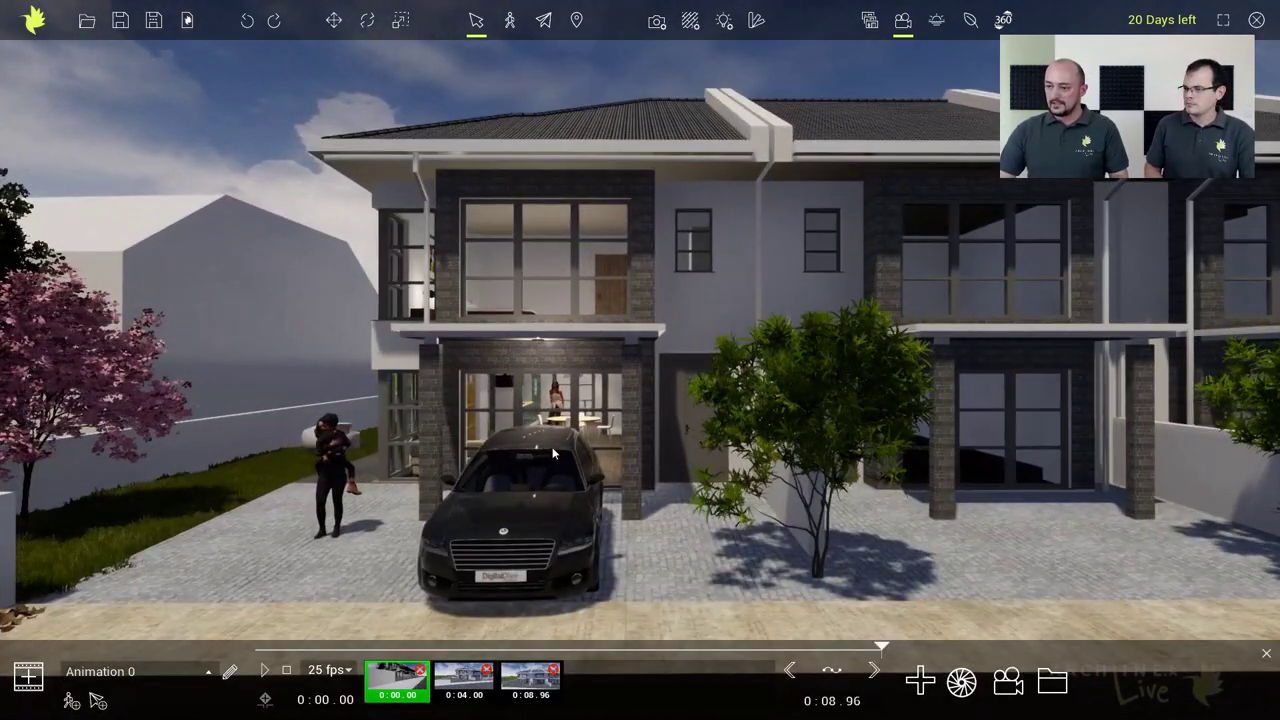
{"action": "left_click", "coordinate": [28, 677]}
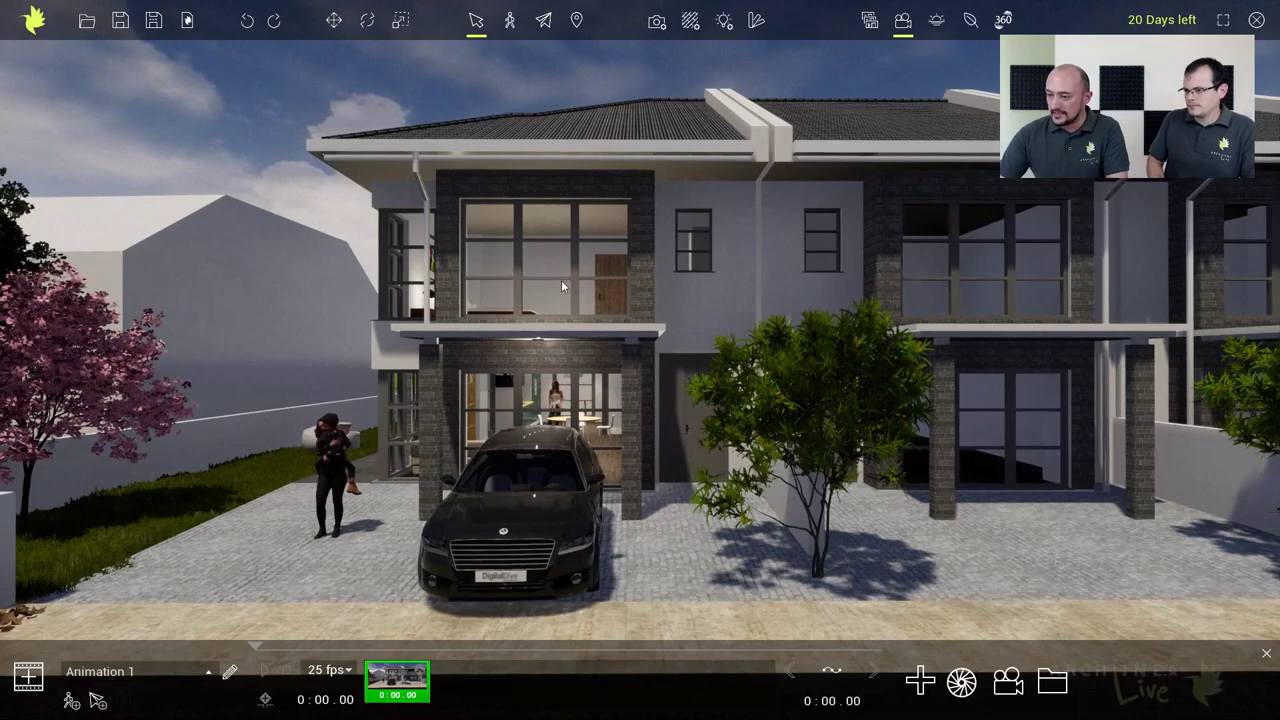
{"action": "middle_click_drag", "start_coordinate": [557, 291], "coordinate": [566, 458]}
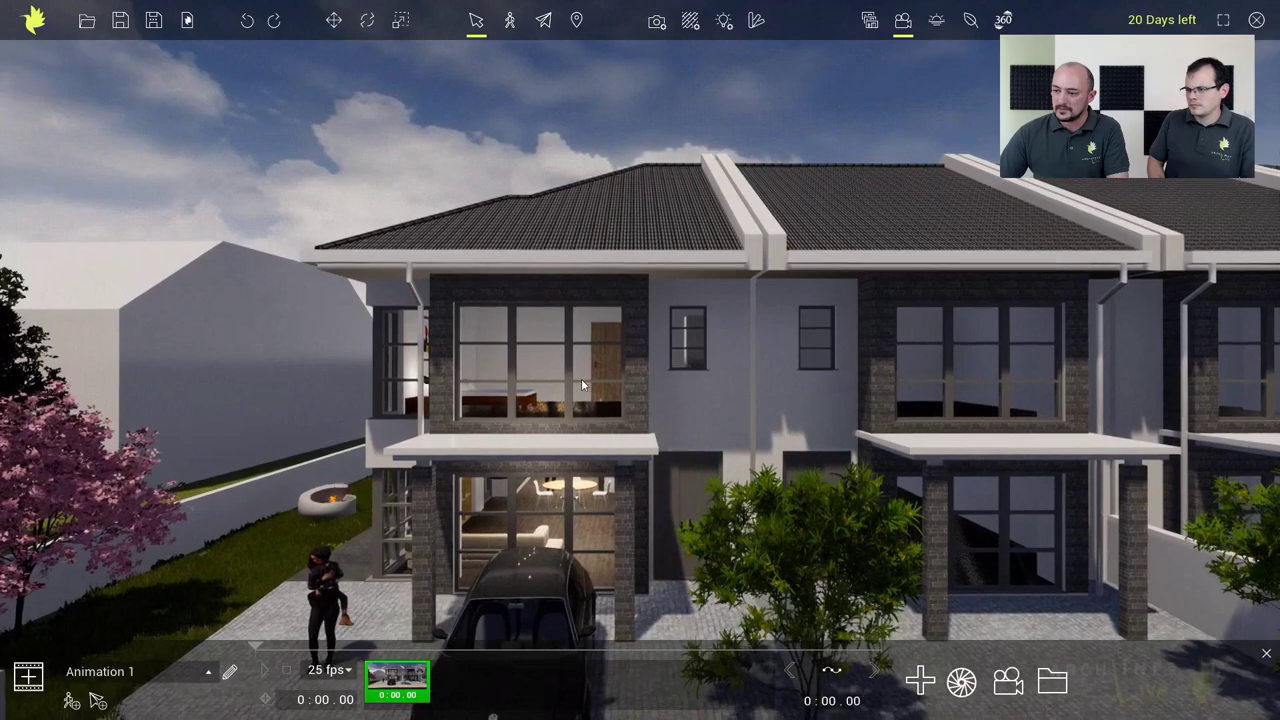
{"action": "right_click_drag", "start_coordinate": [581, 378], "coordinate": [667, 485]}
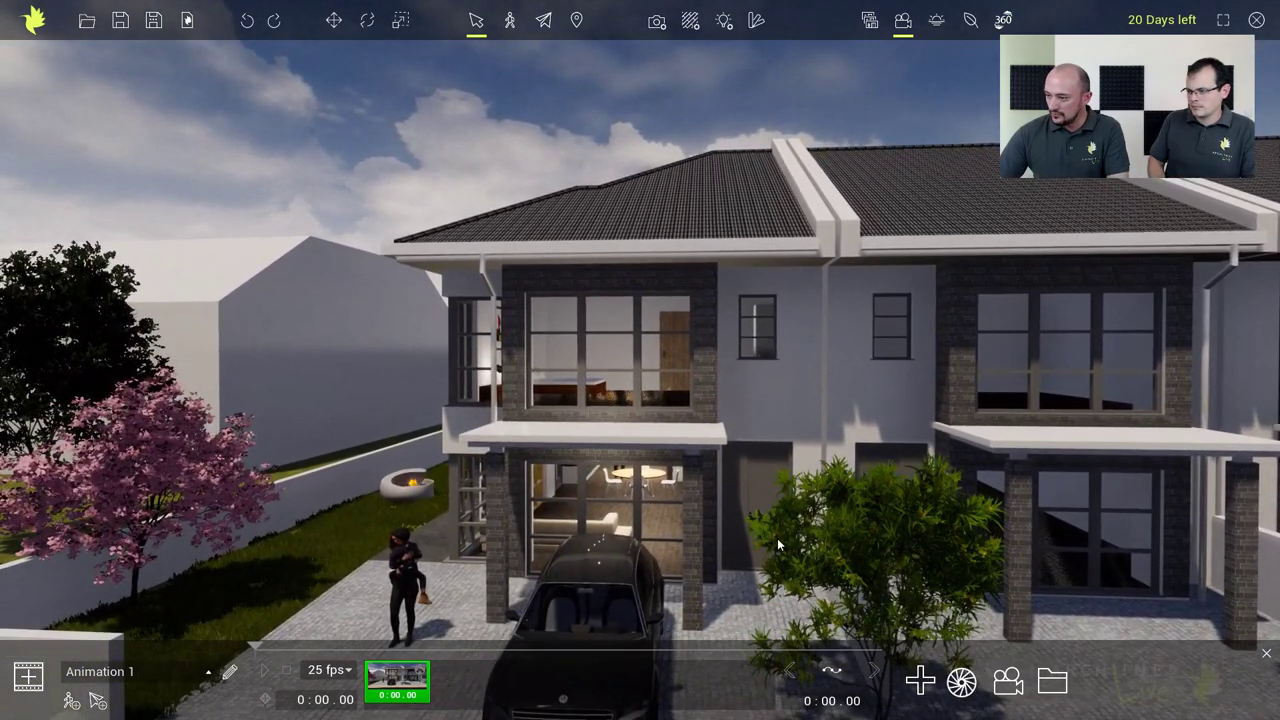
{"action": "left_click", "coordinate": [920, 680]}
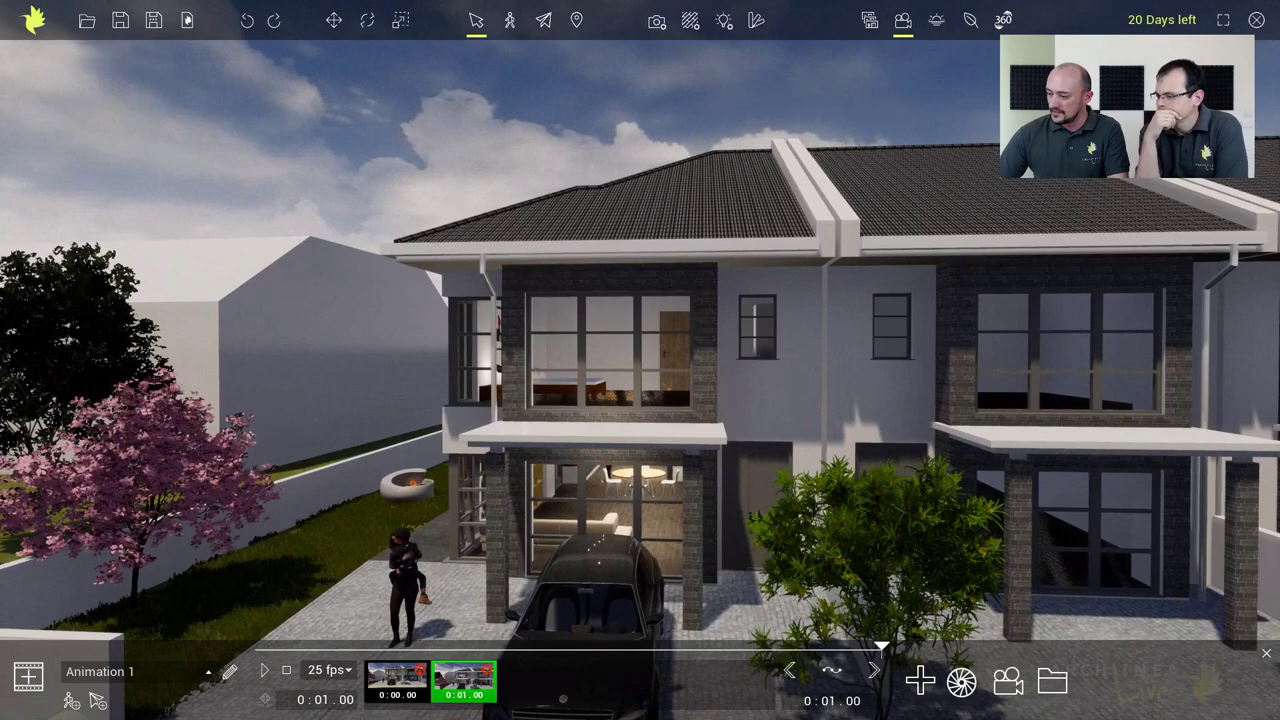
Retime the second keyframe to 0:05.00 and play the animation from the start
{"action": "double_click", "coordinate": [852, 701]}
{"action": "key", "text": "BackSpace"}
{"action": "key", "text": "BackSpace"}
{"action": "key", "text": "BackSpace"}
{"action": "key", "text": "BackSpace"}
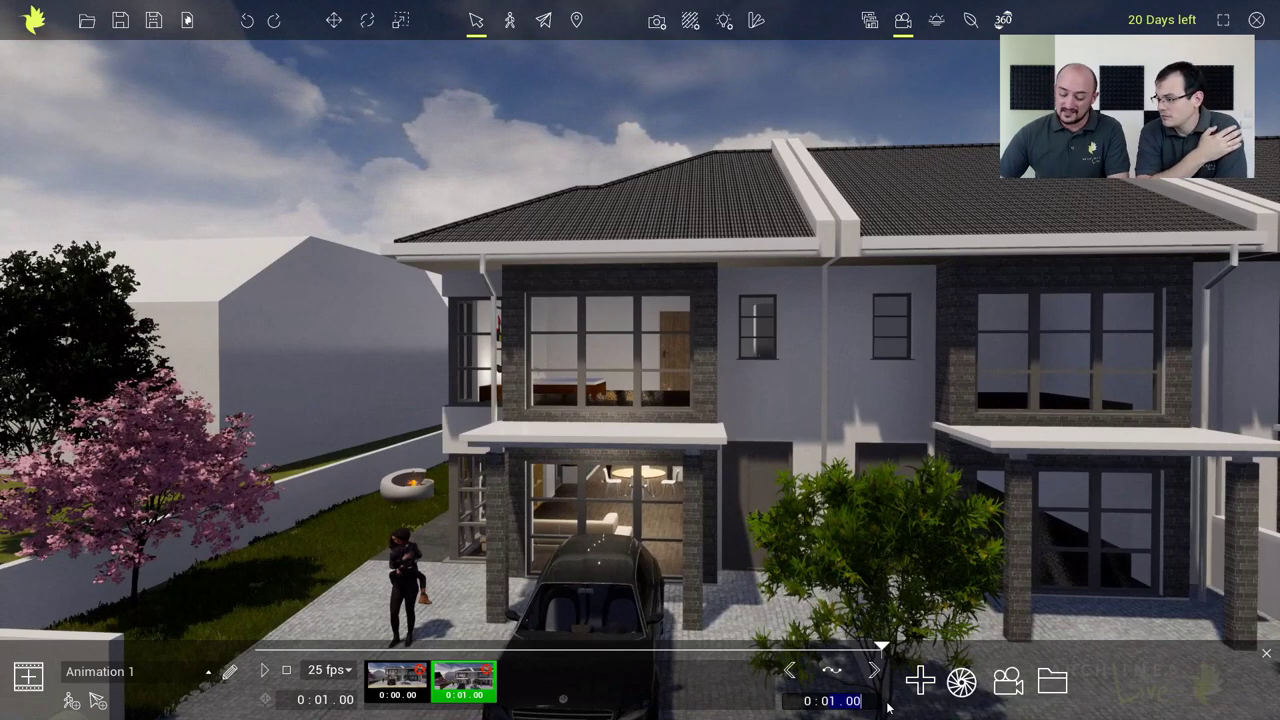
{"action": "type", "text": "05"}
{"action": "key", "text": "Return"}
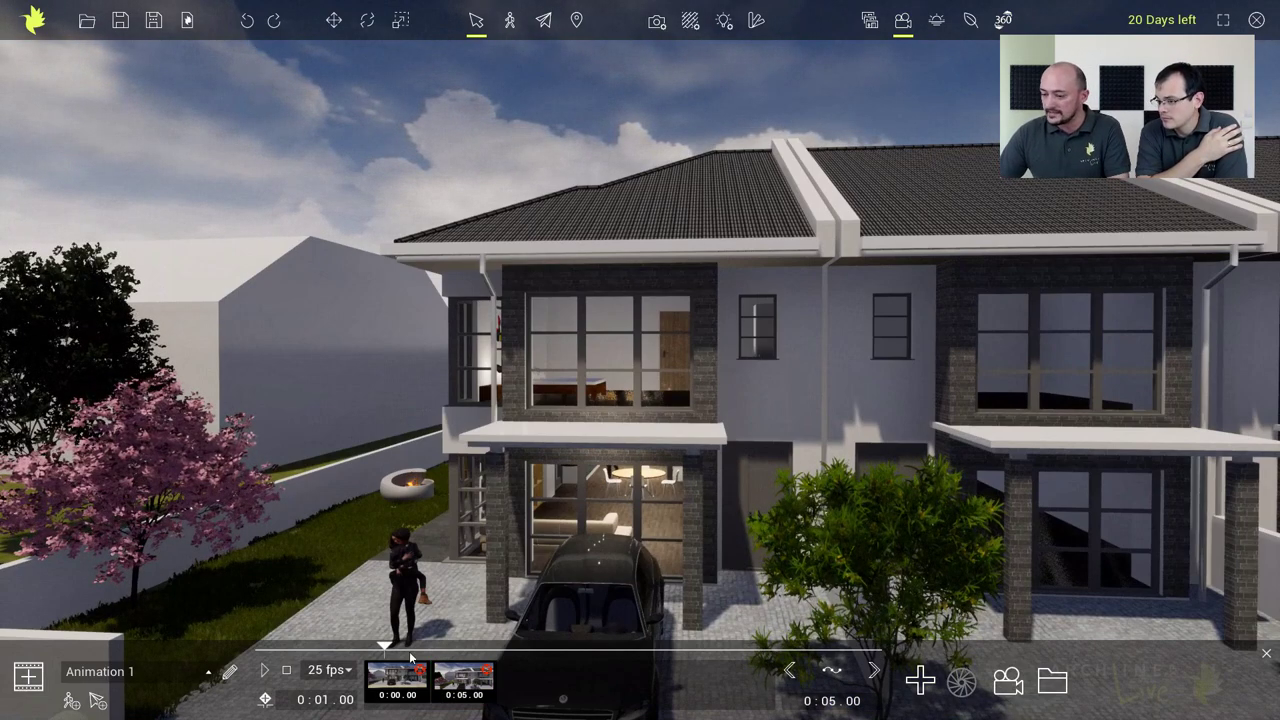
{"action": "left_click_drag", "start_coordinate": [385, 648], "coordinate": [255, 648]}
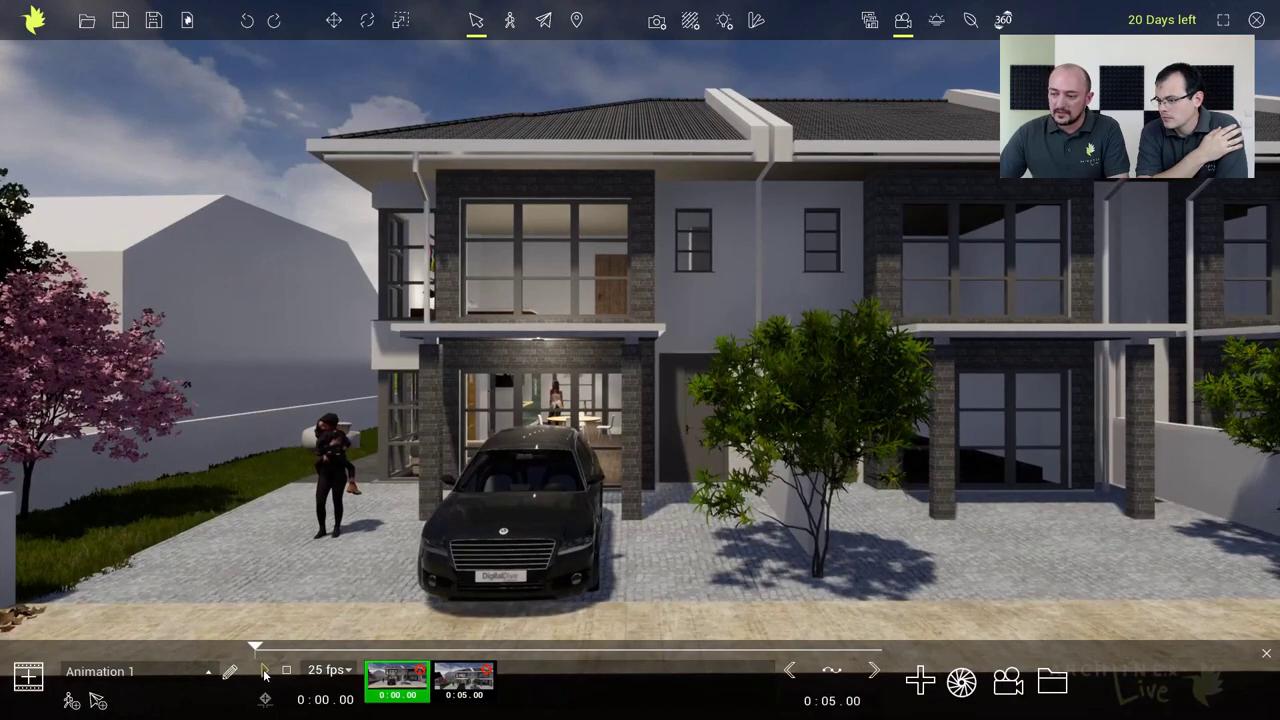
{"action": "left_click", "coordinate": [264, 673]}
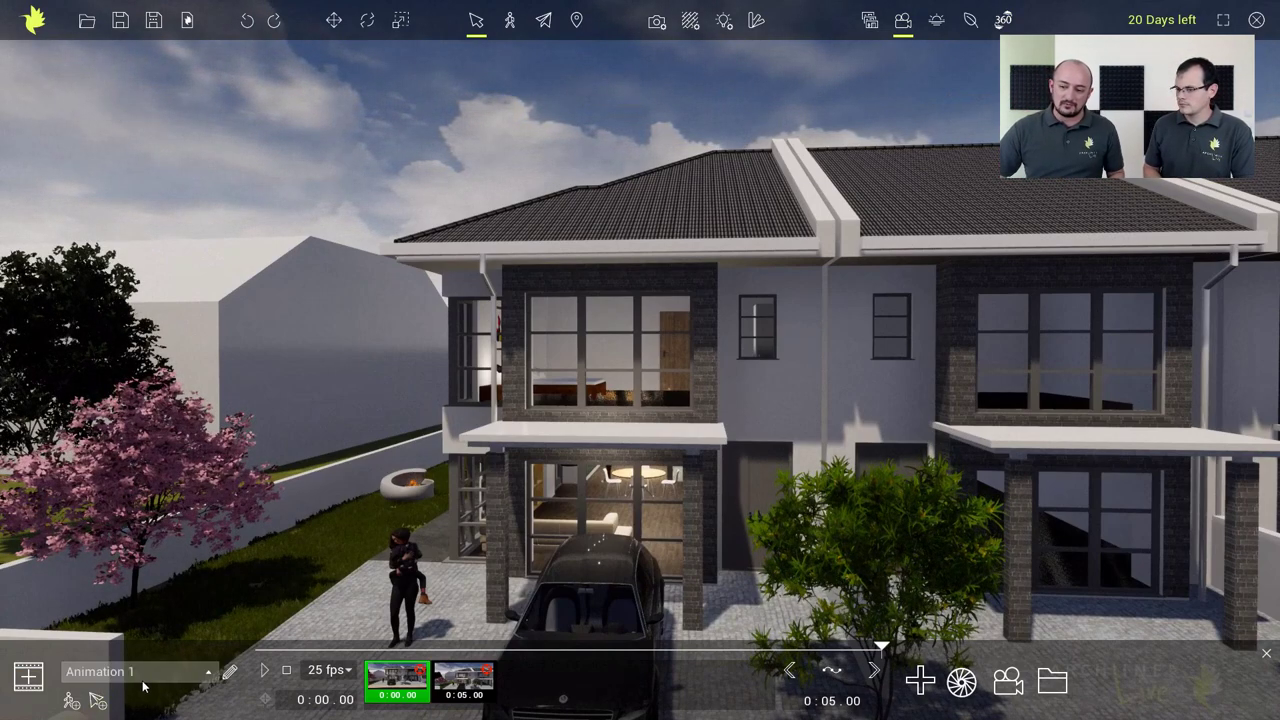
Rename Animation 1 to Climbing
{"action": "left_click", "coordinate": [229, 671]}
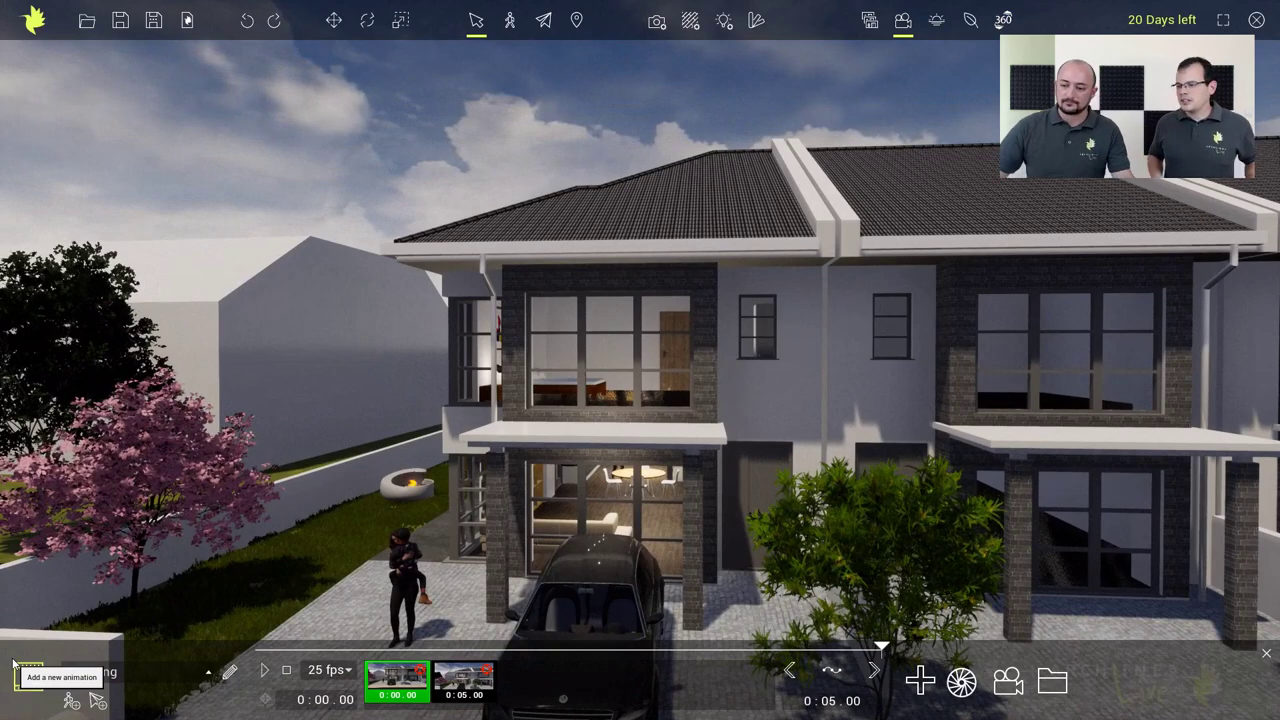
{"action": "type", "text": "Climbing"}
{"action": "key", "text": "Return"}
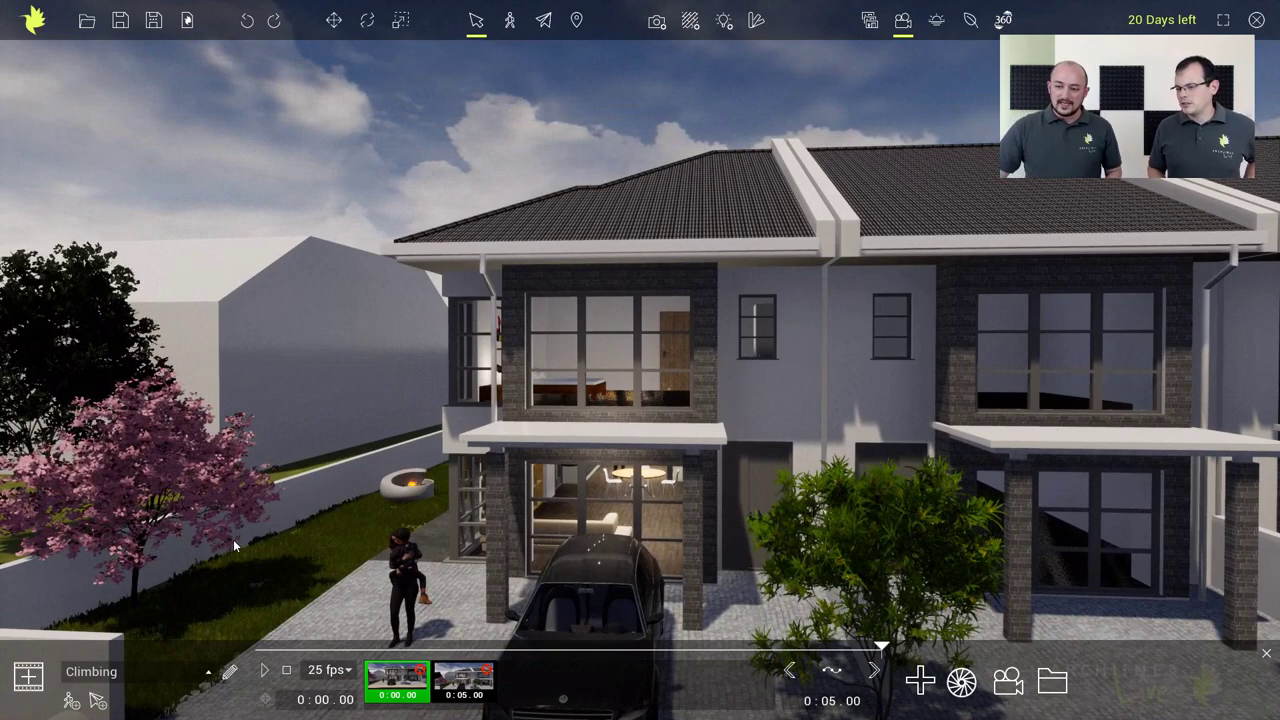
Select Animation 0 and enable Handle as sequence and Transition
{"action": "left_click", "coordinate": [207, 671]}
{"action": "left_click", "coordinate": [135, 412]}
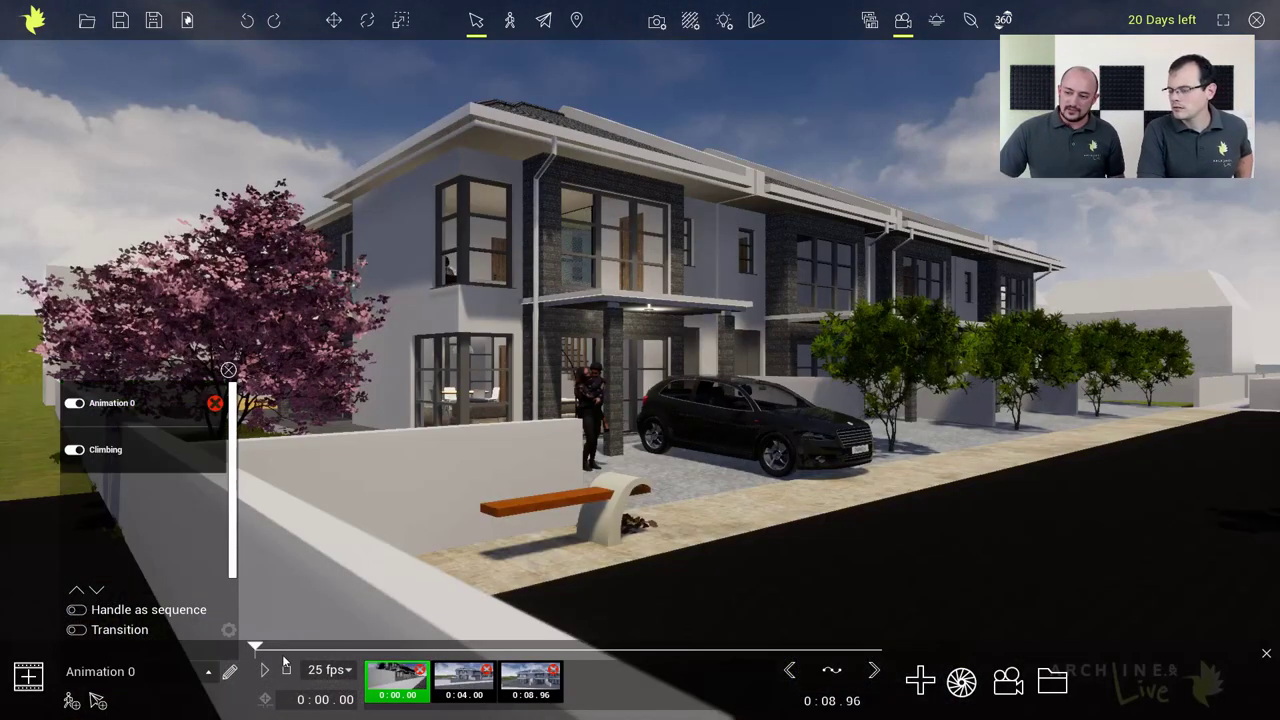
{"action": "left_click", "coordinate": [74, 610]}
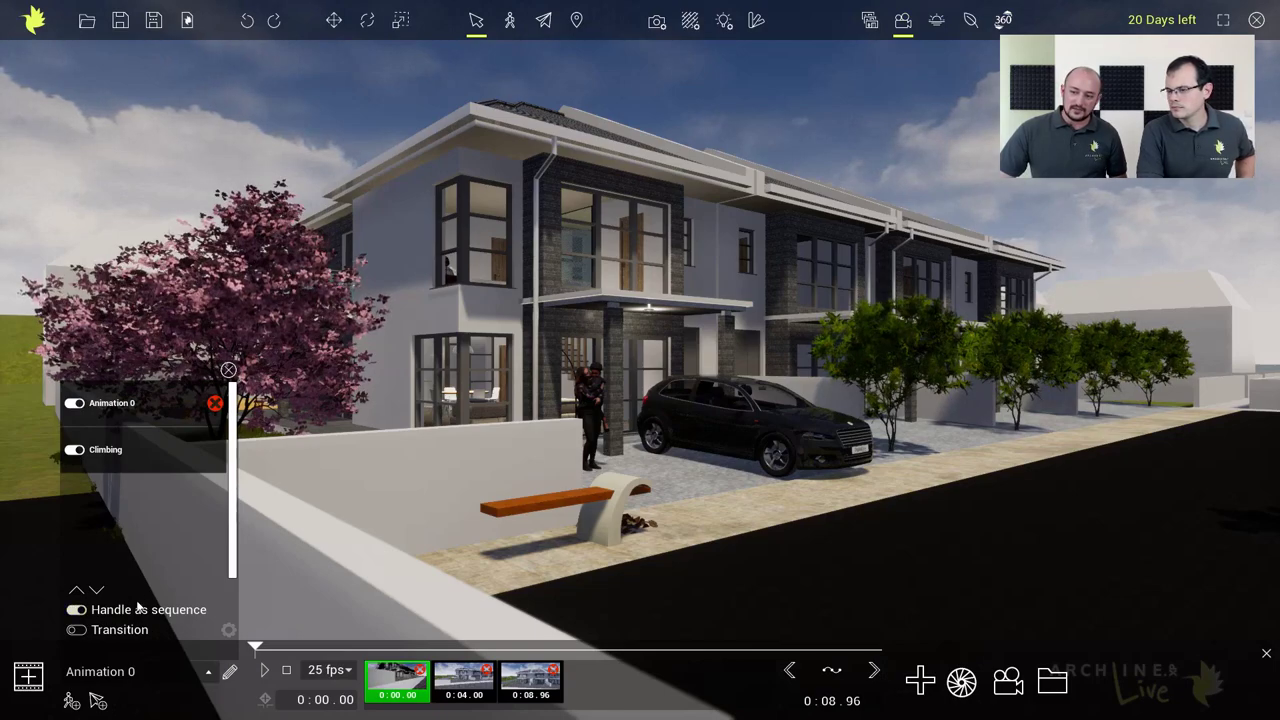
{"action": "left_click", "coordinate": [76, 630]}
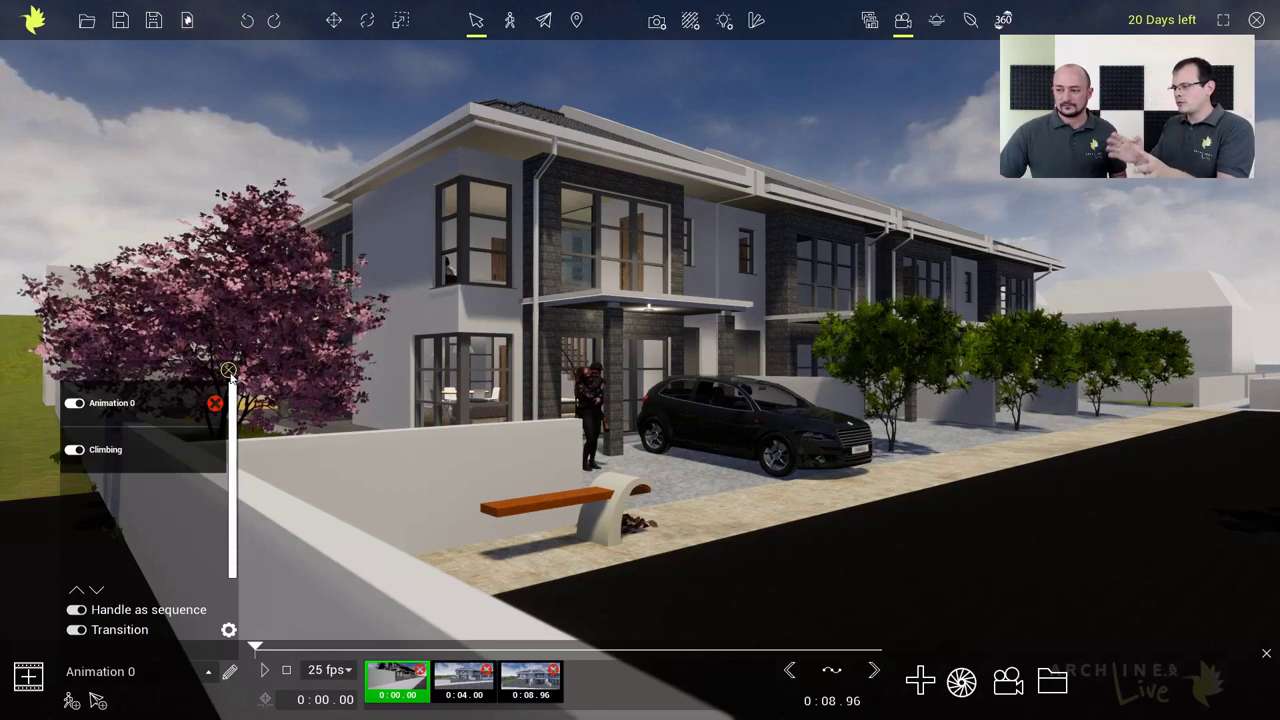
{"action": "left_click", "coordinate": [229, 371]}
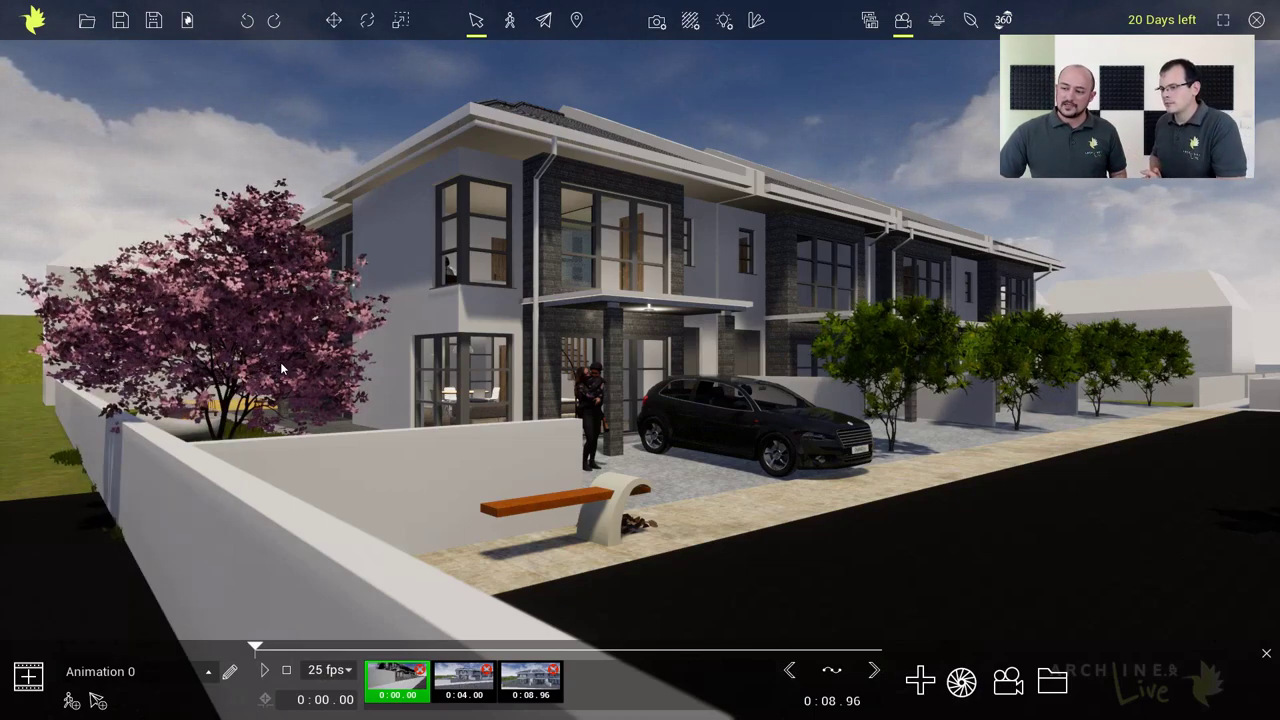
Shift the house left in Animation 0's first keyframe and update that keyframe
{"action": "left_click_drag", "start_coordinate": [388, 365], "coordinate": [413, 362]}
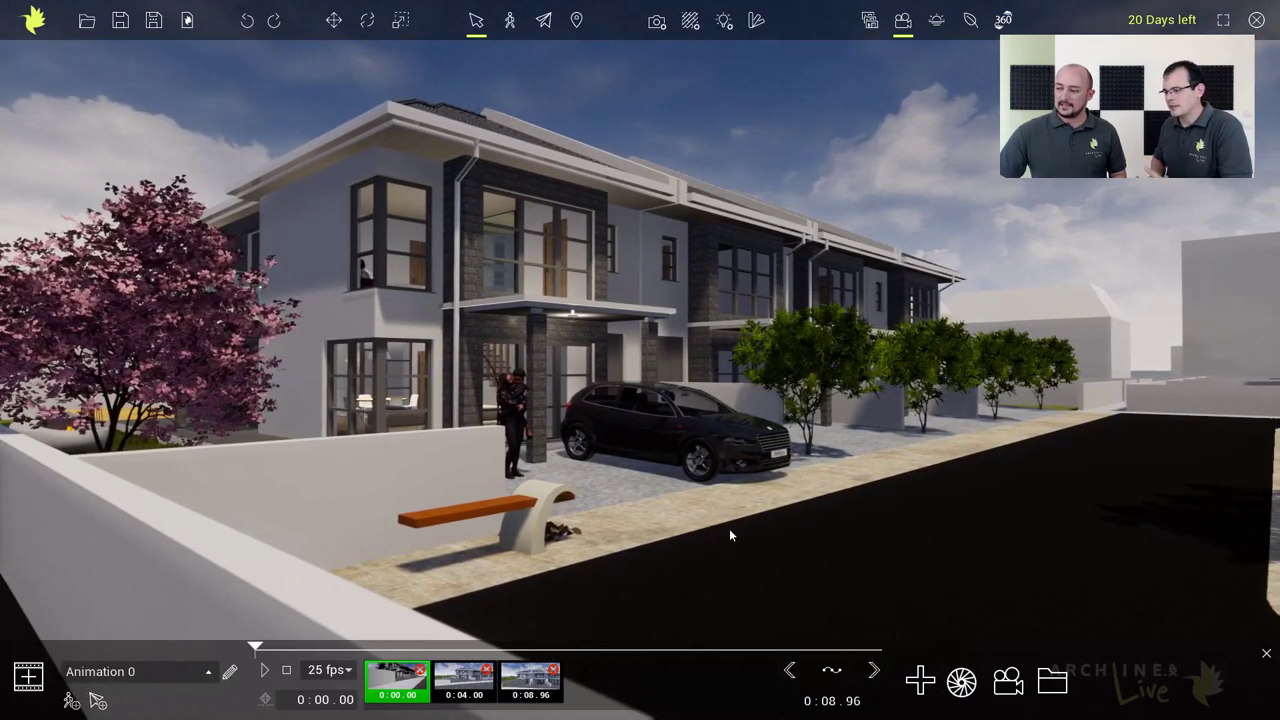
{"action": "left_click", "coordinate": [962, 681]}
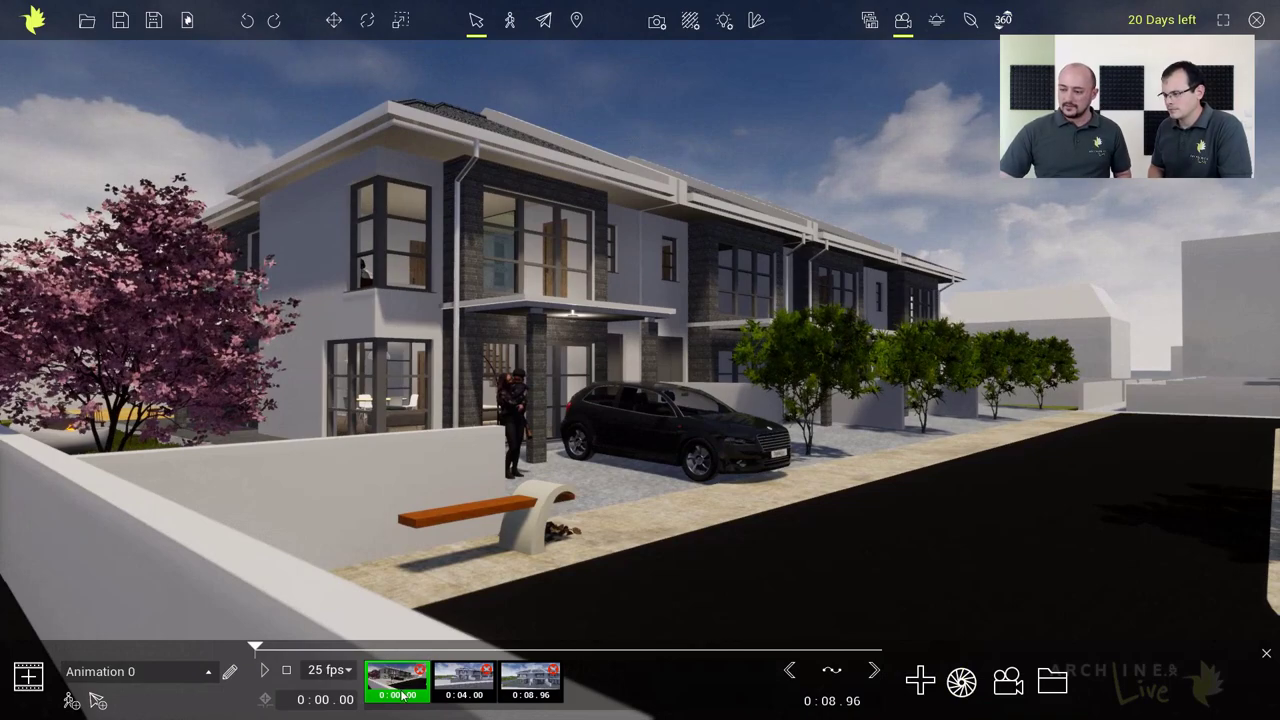
{"action": "key", "text": "Right"}
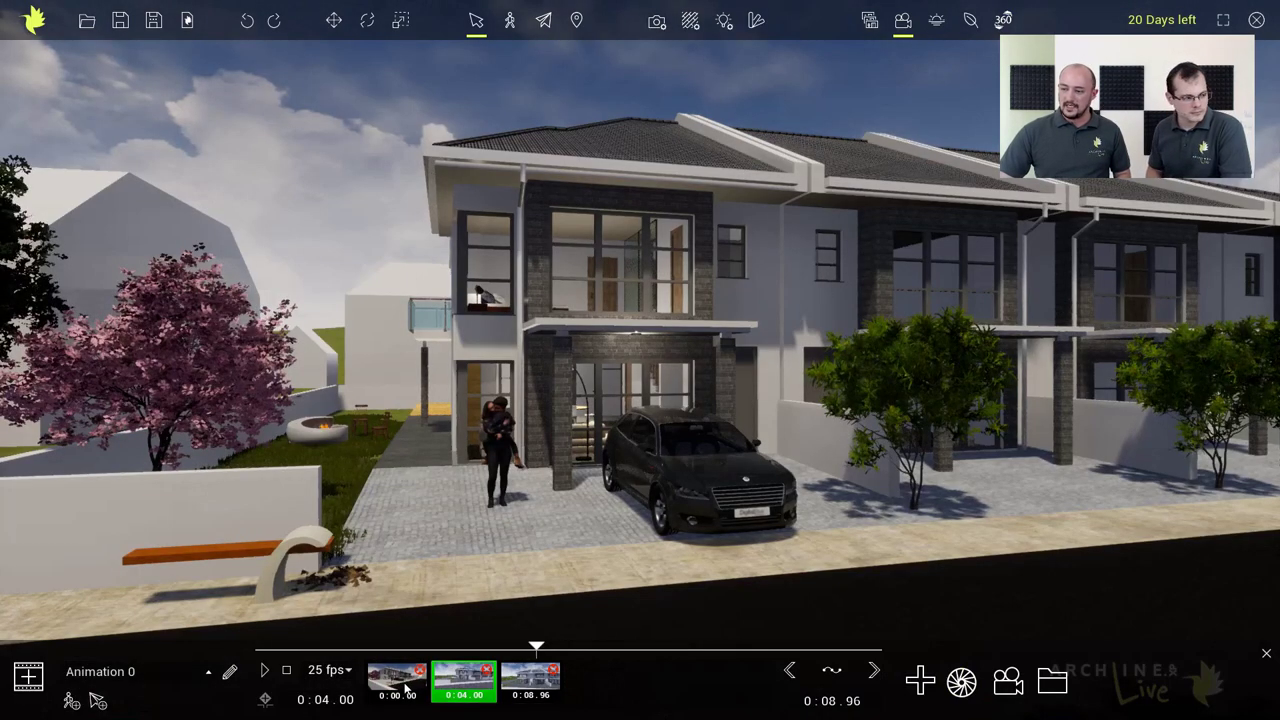
{"action": "left_click", "coordinate": [407, 686]}
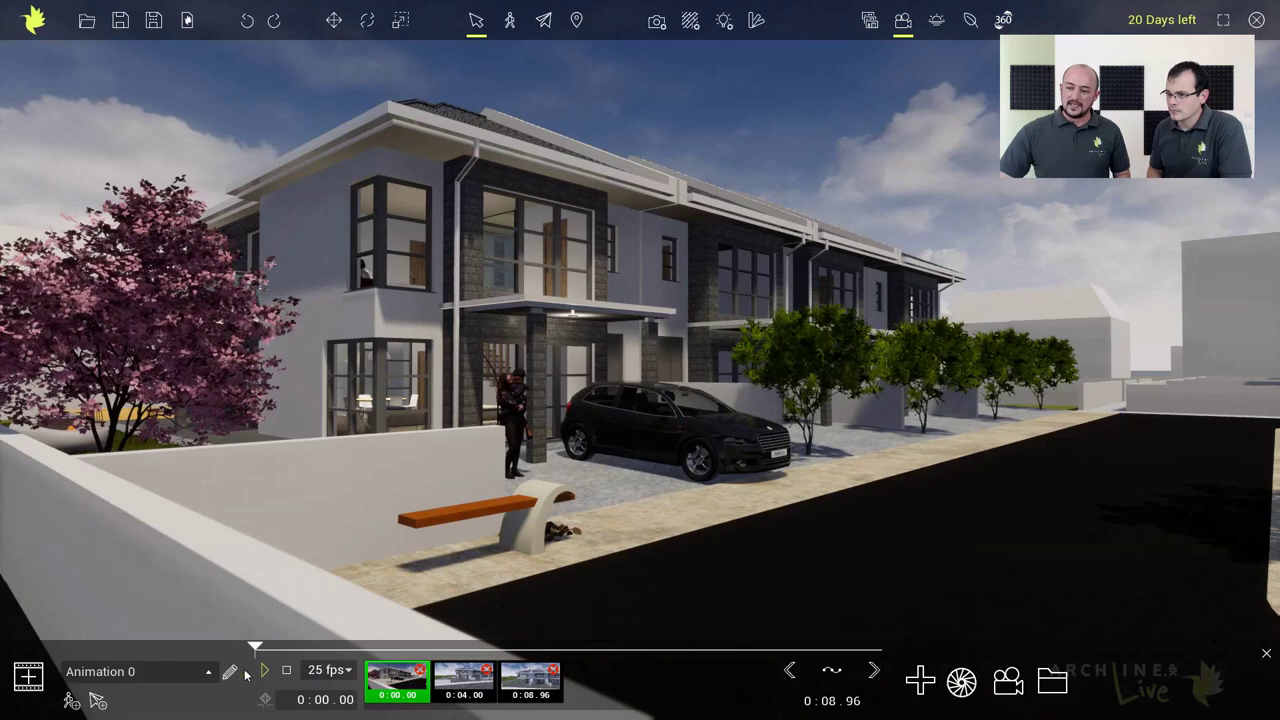
{"action": "left_click", "coordinate": [208, 671]}
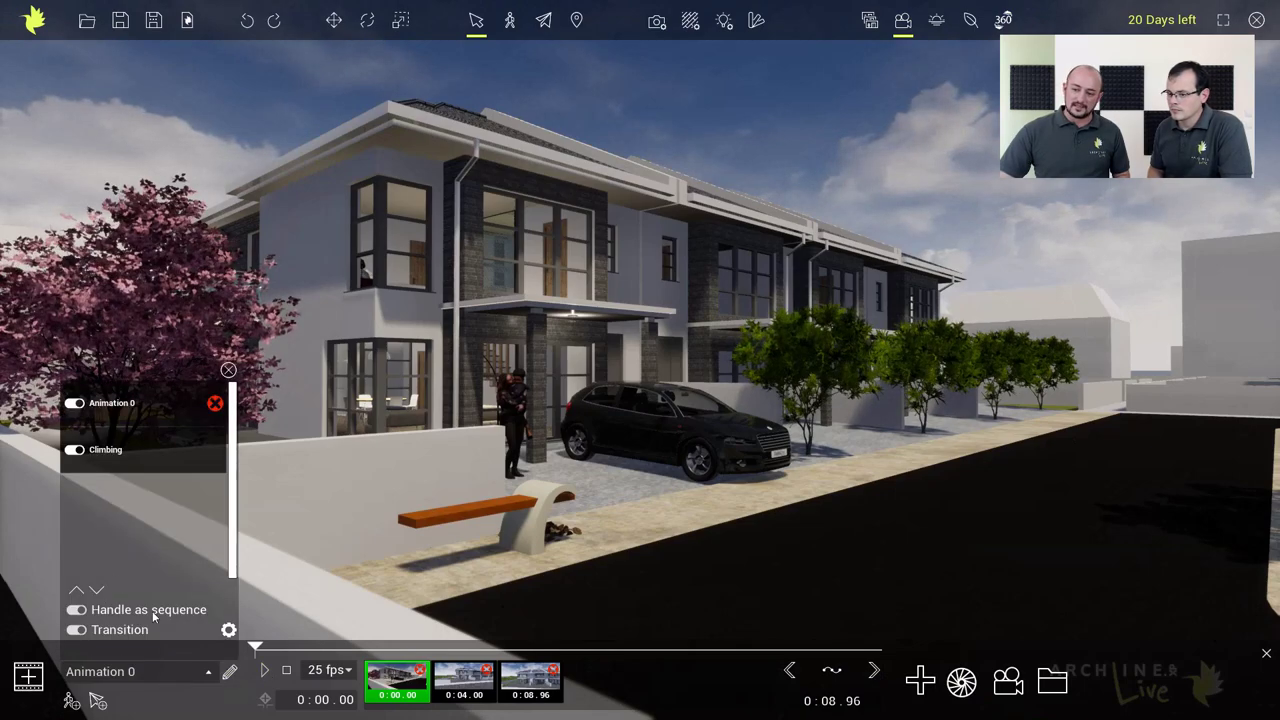
{"action": "left_click", "coordinate": [228, 371]}
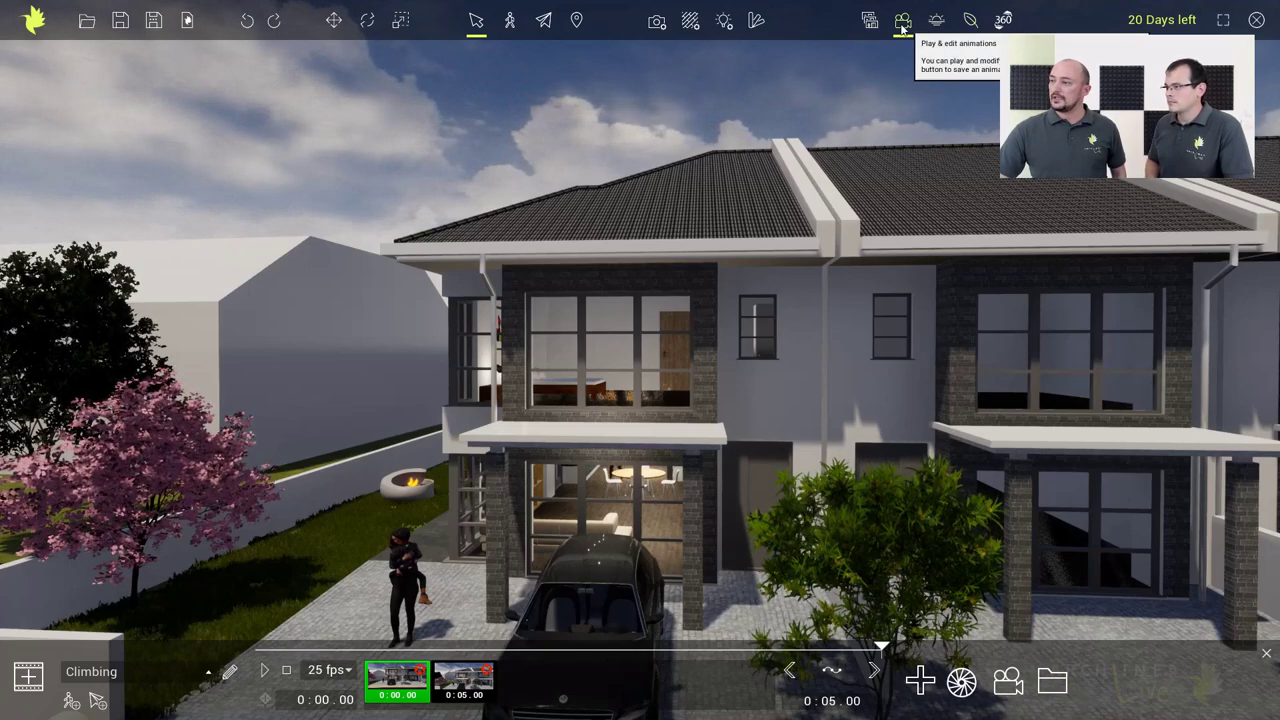
Show the Snapshots, open their rendered PNG folder in Explorer, close it, and switch windows
{"action": "left_click", "coordinate": [870, 20]}
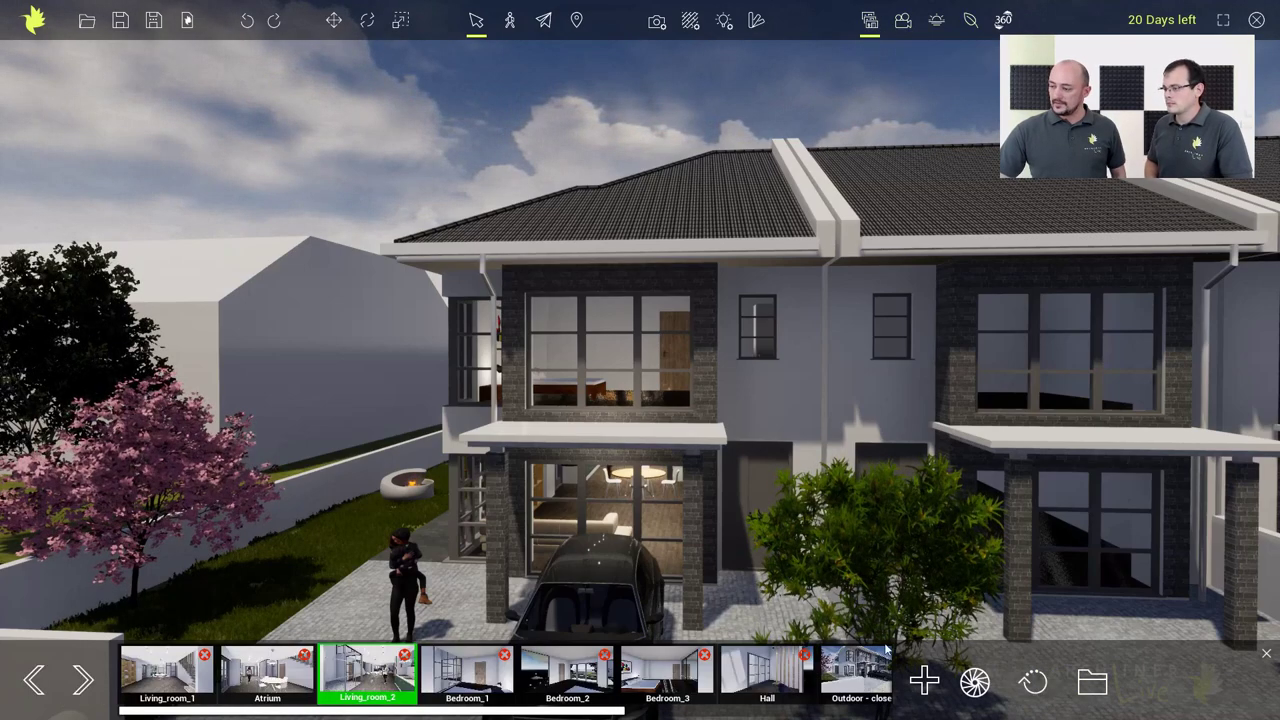
{"action": "left_click", "coordinate": [1091, 684]}
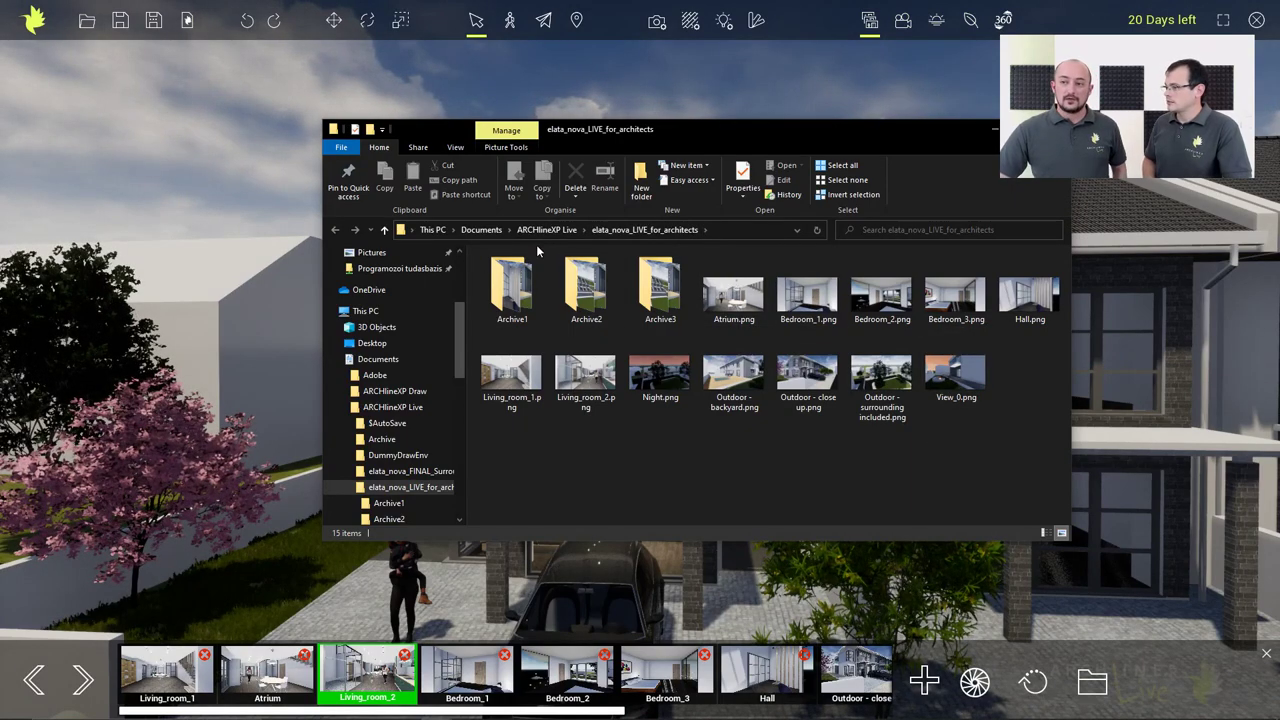
{"action": "key", "text": "alt+F4"}
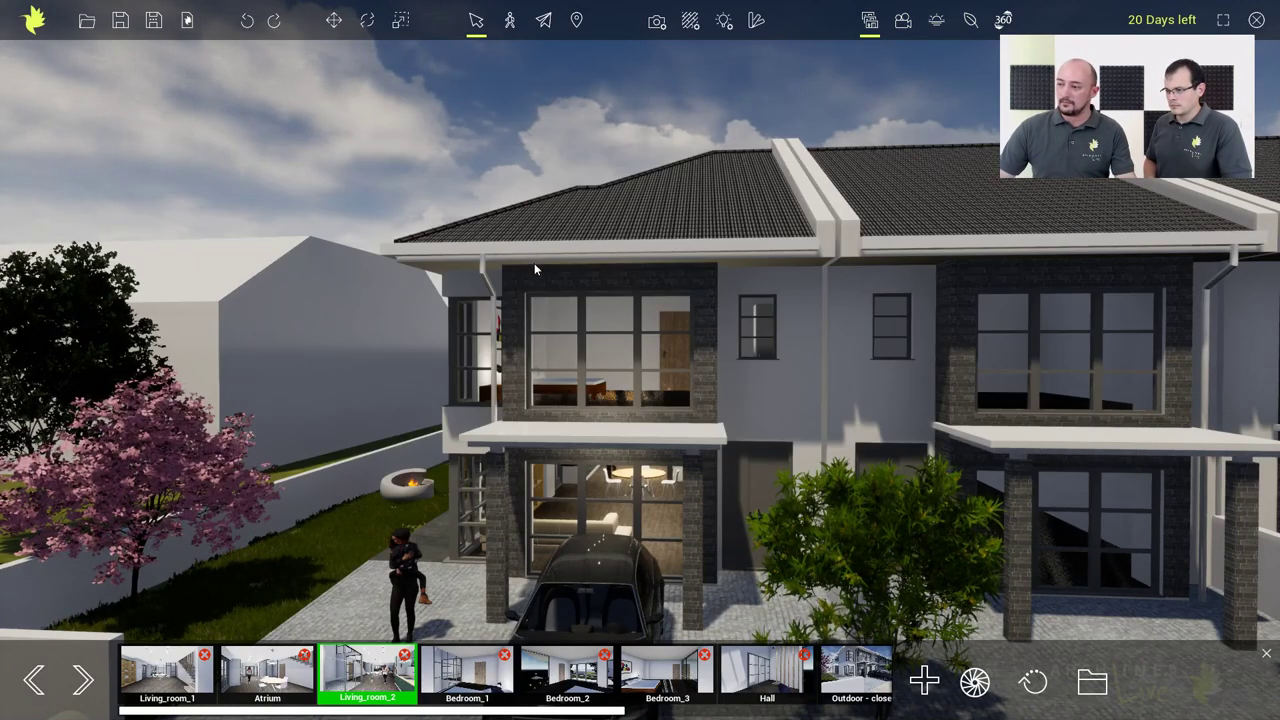
{"action": "key", "text": "alt+Tab"}
{"action": "key", "text": "alt+Tab"}
{"action": "key", "text": "alt+Tab"}
{"action": "key", "text": "alt+Tab"}
{"action": "key", "text": "alt+Tab"}
{"action": "key", "text": "alt+Tab"}
{"action": "key", "text": "alt+Tab"}
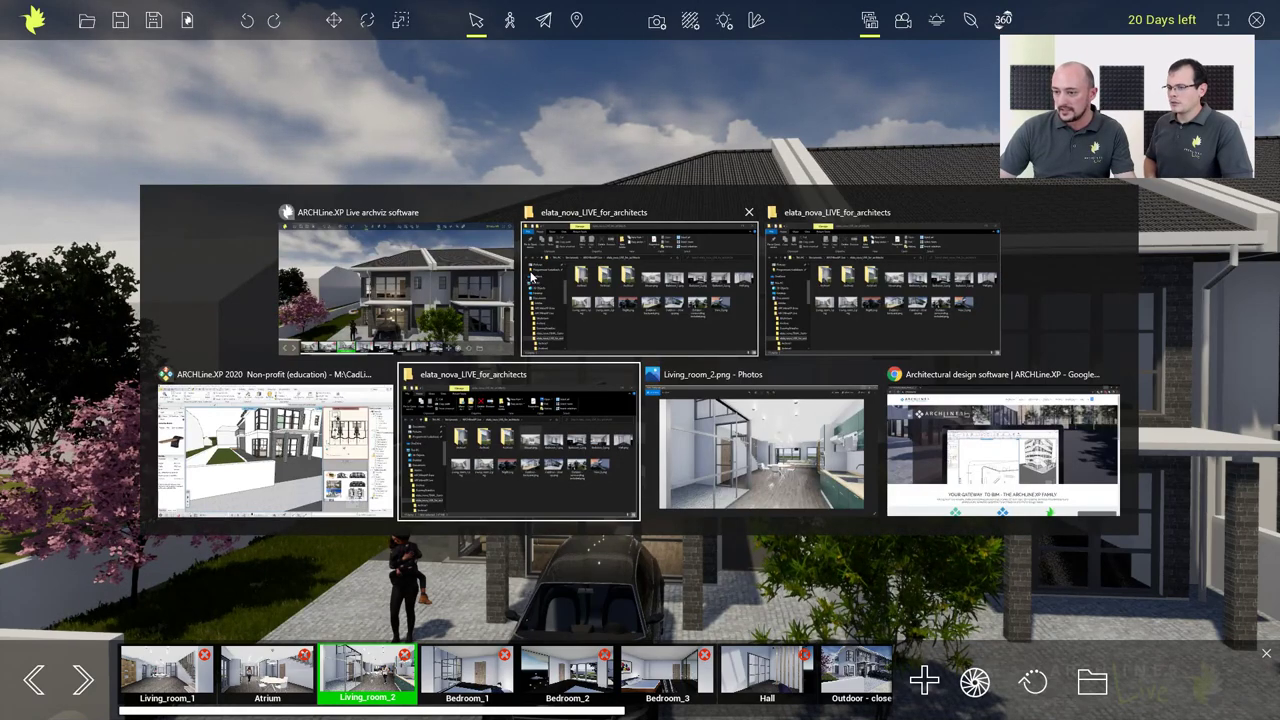
Activate the A1 - Sheet layout in ARCHLine.XP 2020, then return to LIVE
{"action": "left_click", "coordinate": [398, 383]}
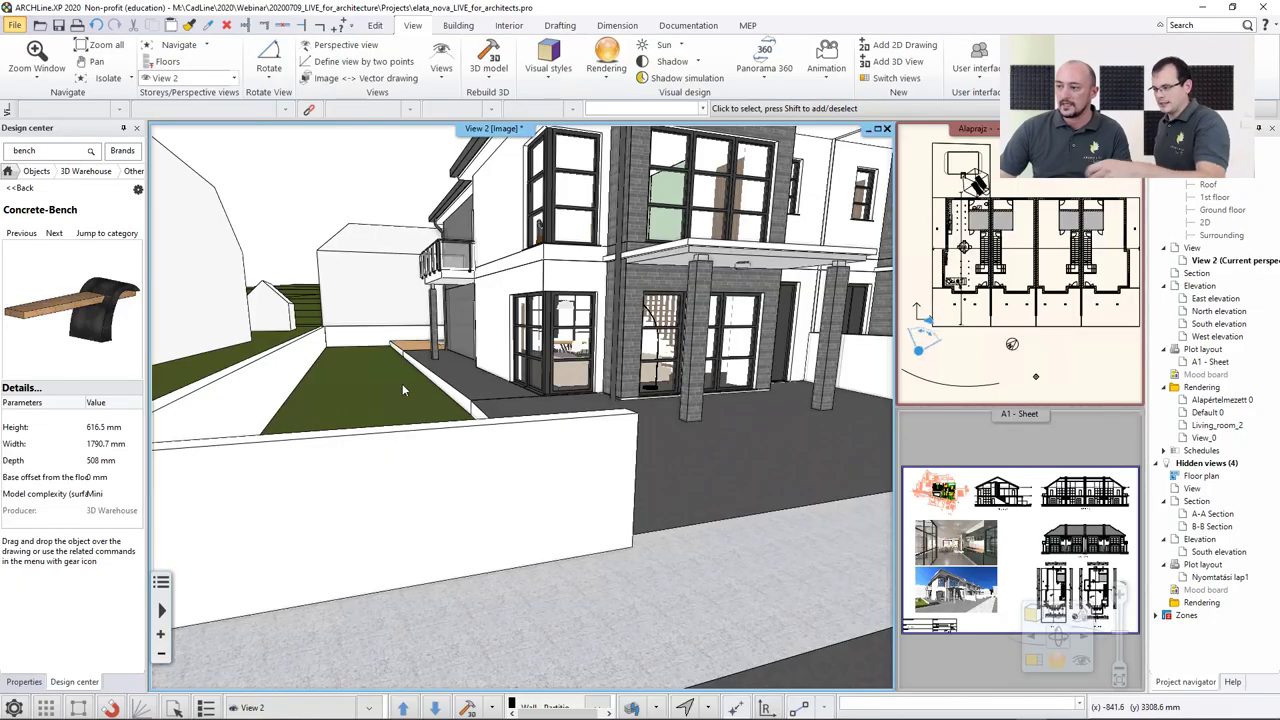
{"action": "left_click", "coordinate": [916, 449]}
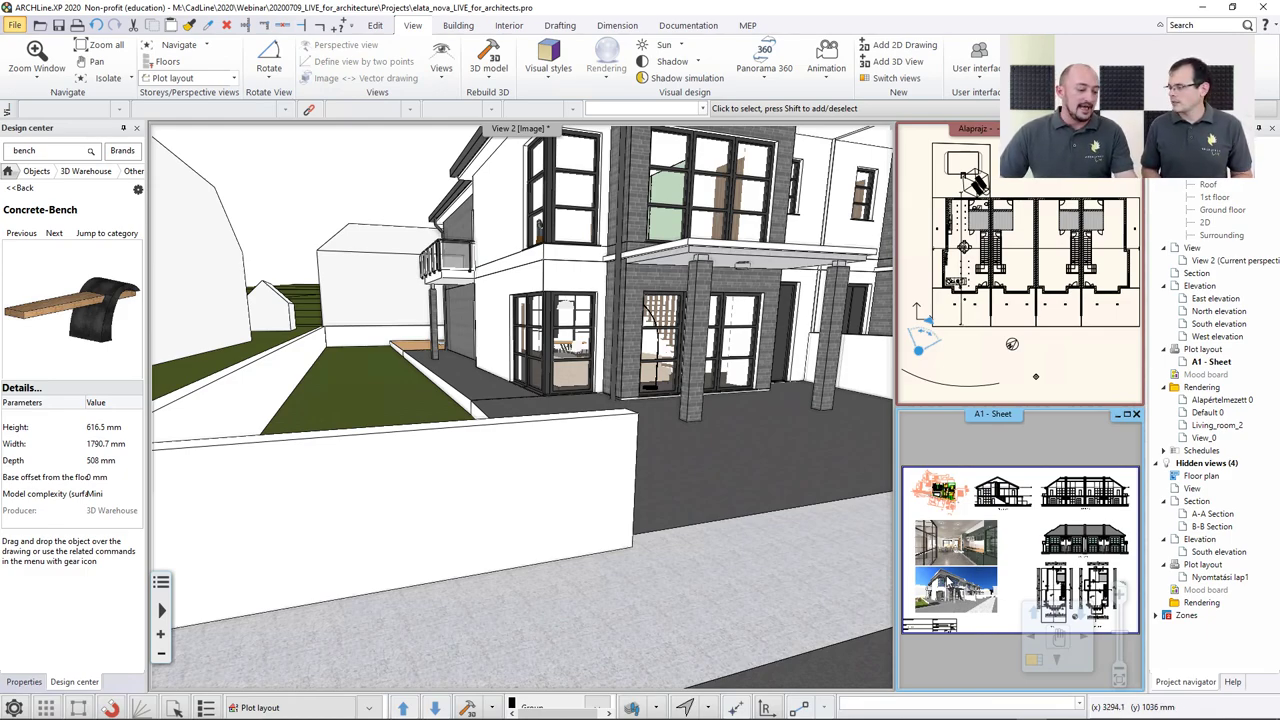
{"action": "key", "text": "alt+Tab"}
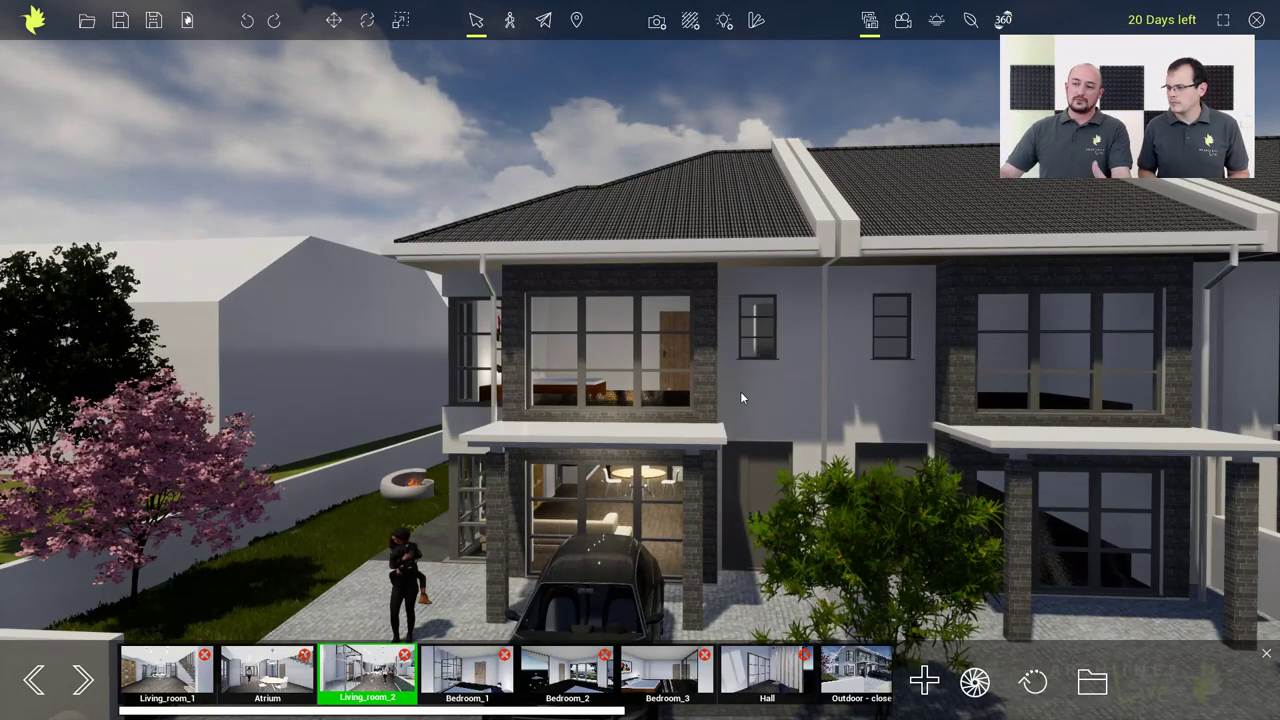
Try Open project from the main menu and cancel, then close the scene to the start screen
{"action": "left_click", "coordinate": [36, 30]}
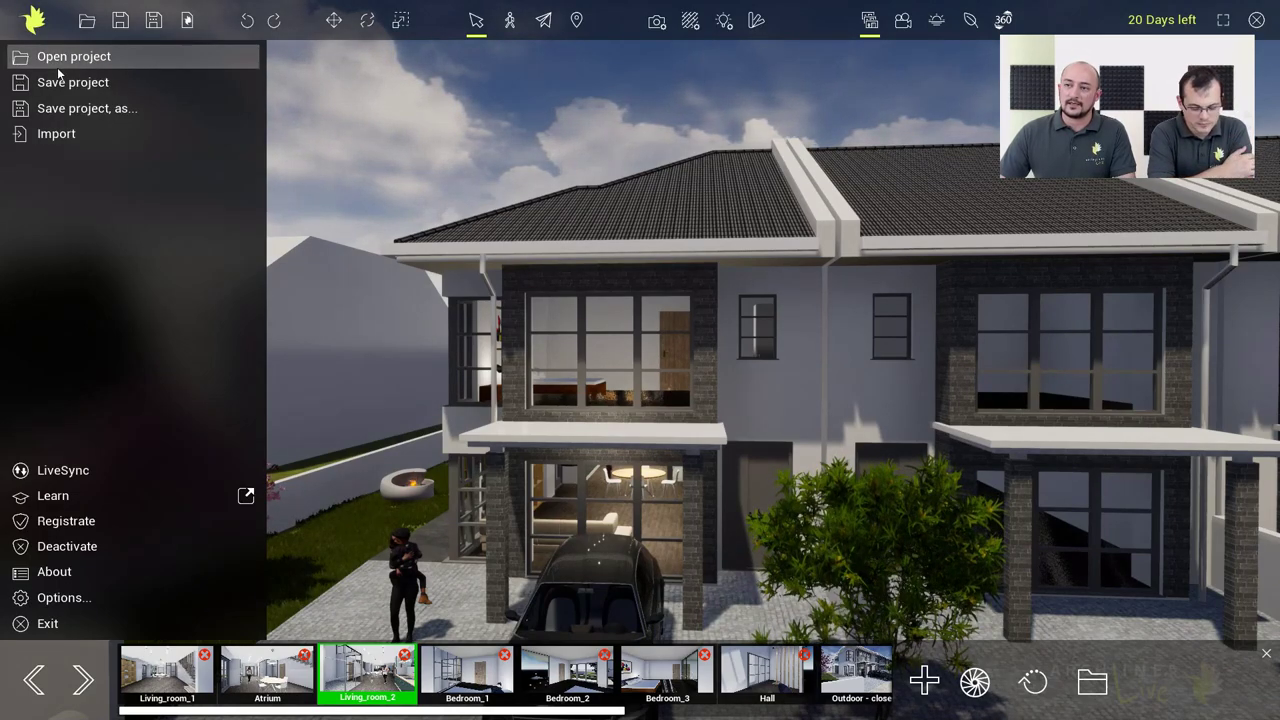
{"action": "left_click", "coordinate": [60, 65]}
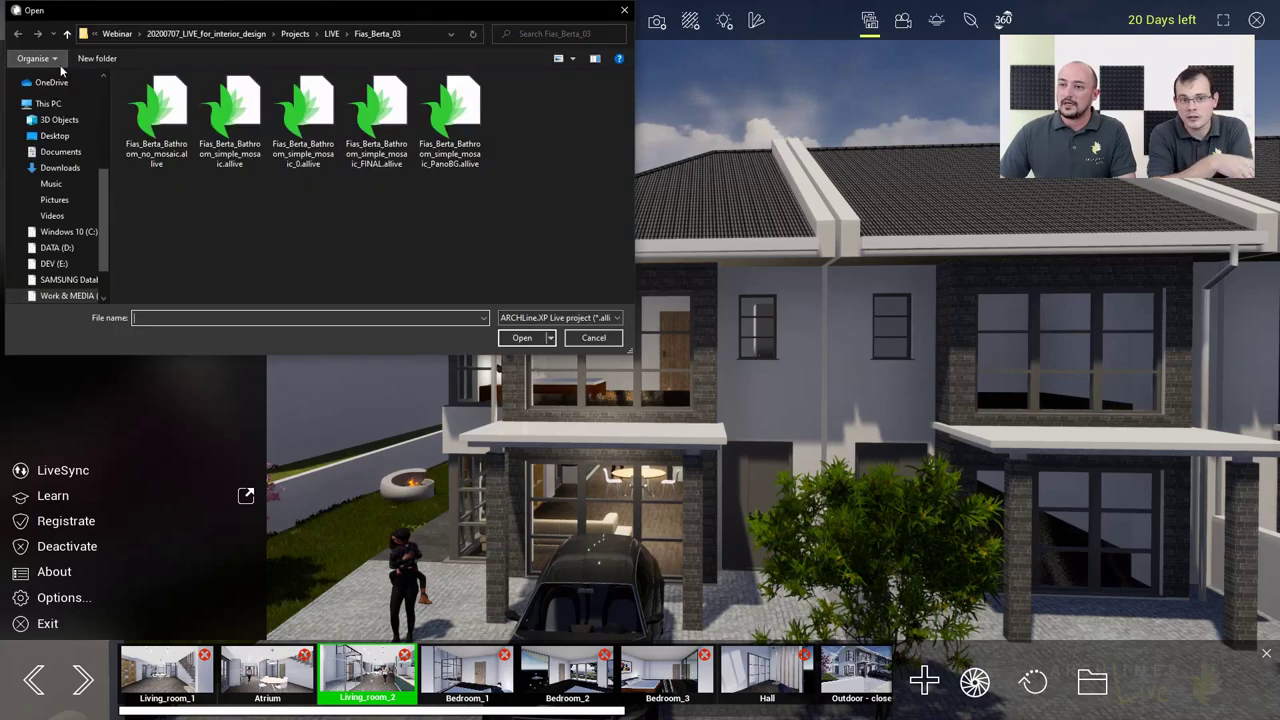
{"action": "left_click", "coordinate": [592, 338]}
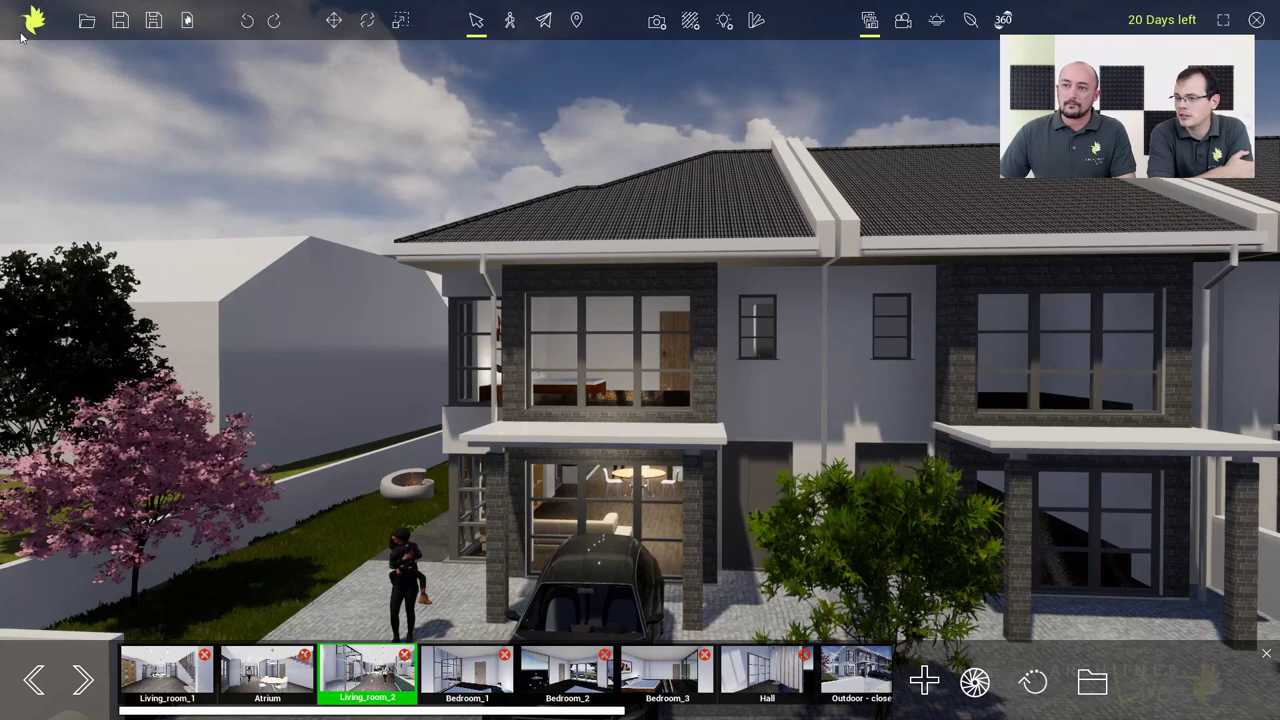
{"action": "left_click", "coordinate": [71, 37]}
{"action": "left_click", "coordinate": [186, 20]}
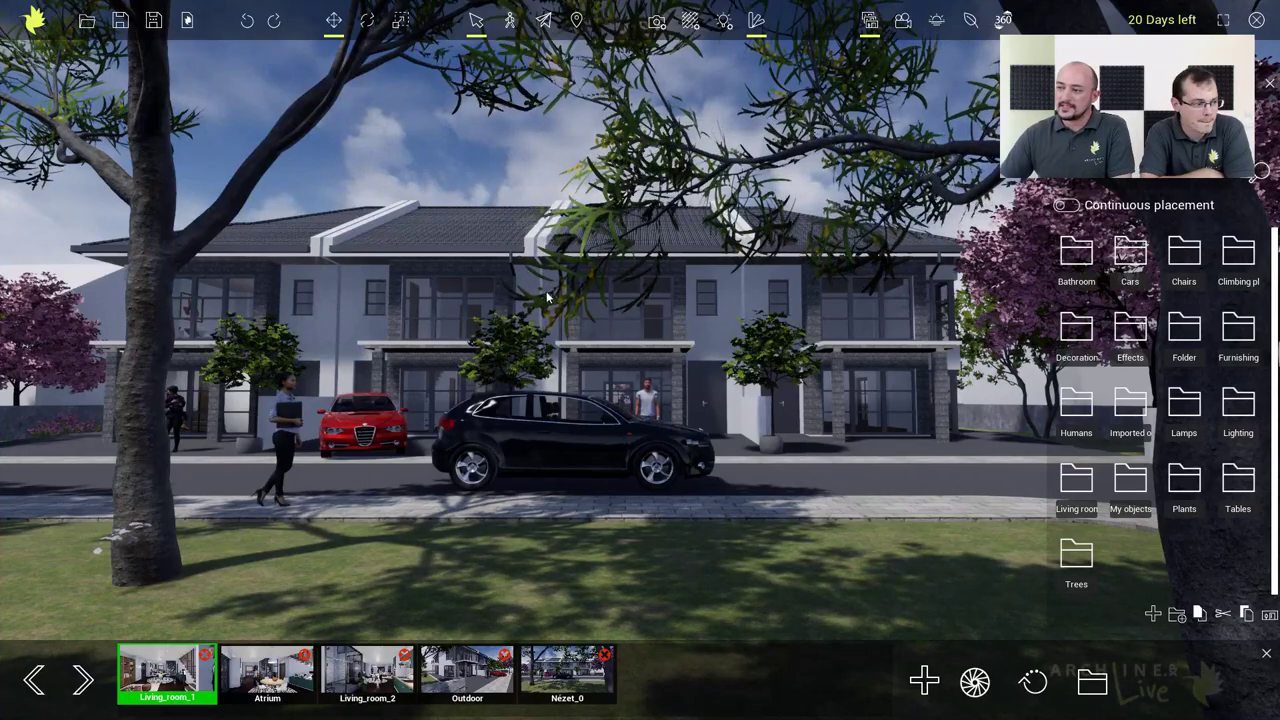
{"action": "left_click_drag", "start_coordinate": [385, 296], "coordinate": [390, 390]}
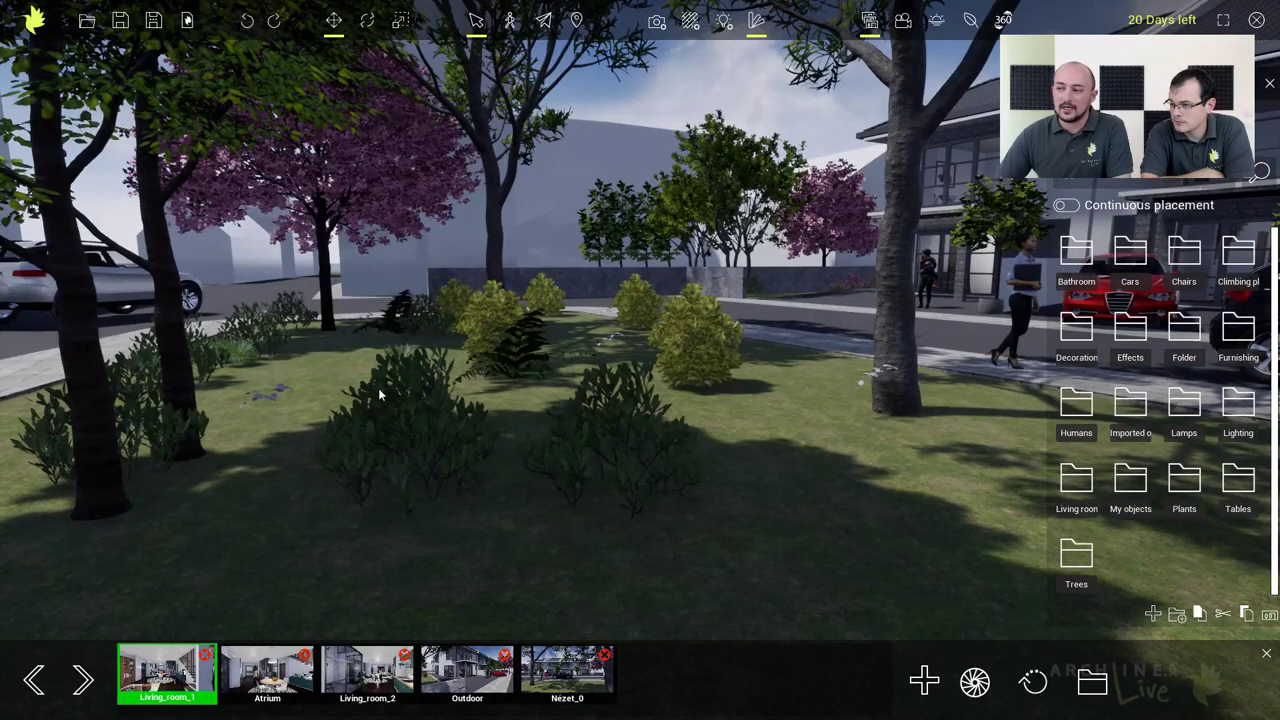
{"action": "left_click_drag", "start_coordinate": [668, 344], "coordinate": [841, 482]}
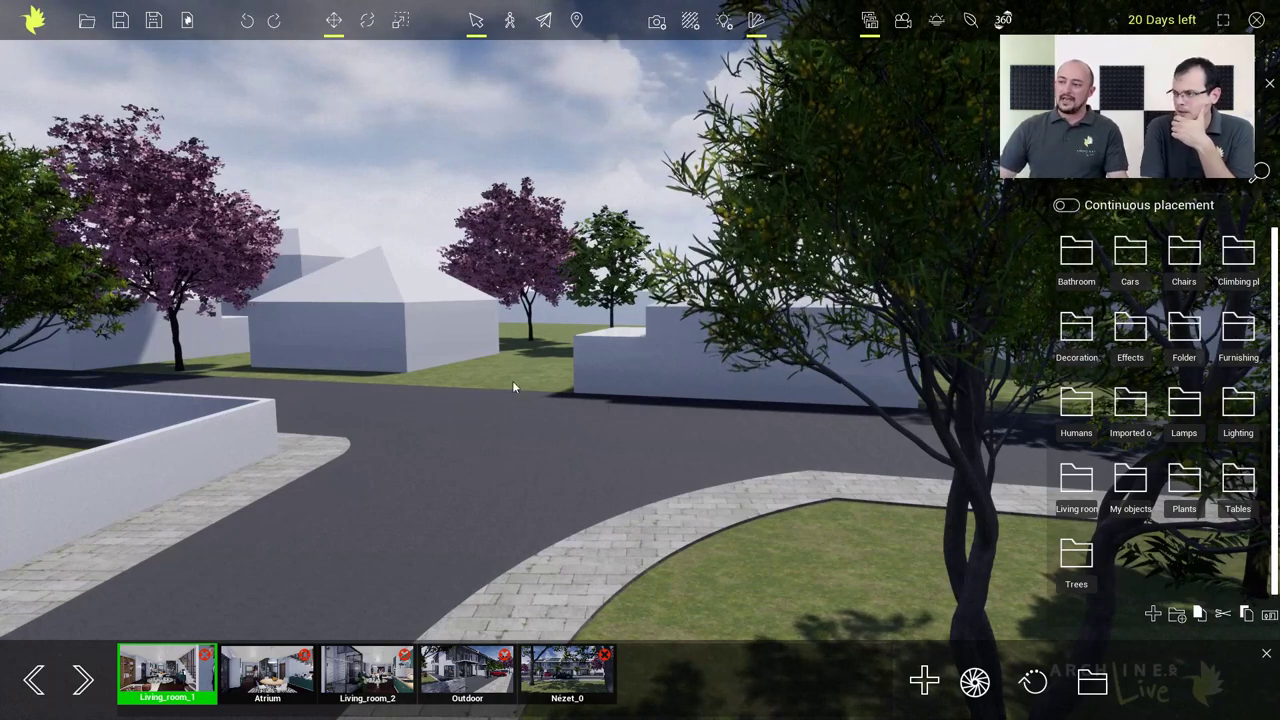
{"action": "left_click_drag", "start_coordinate": [512, 380], "coordinate": [506, 452]}
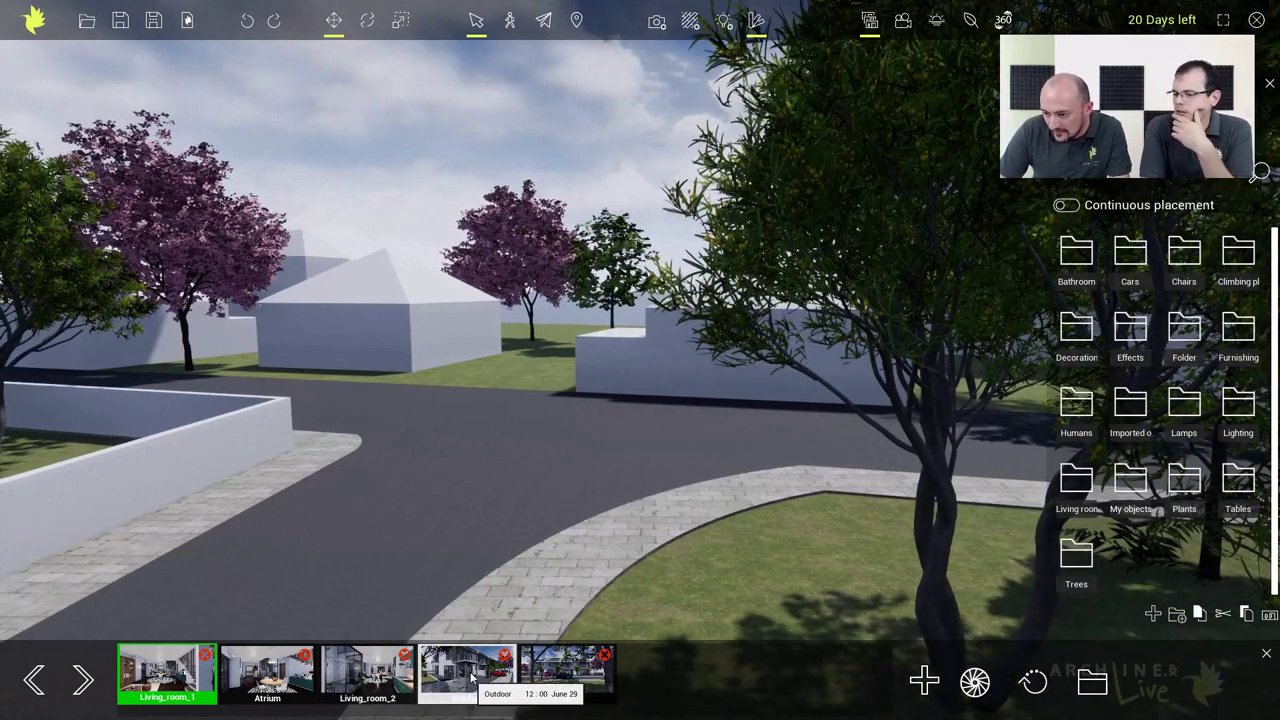
{"action": "left_click", "coordinate": [368, 672]}
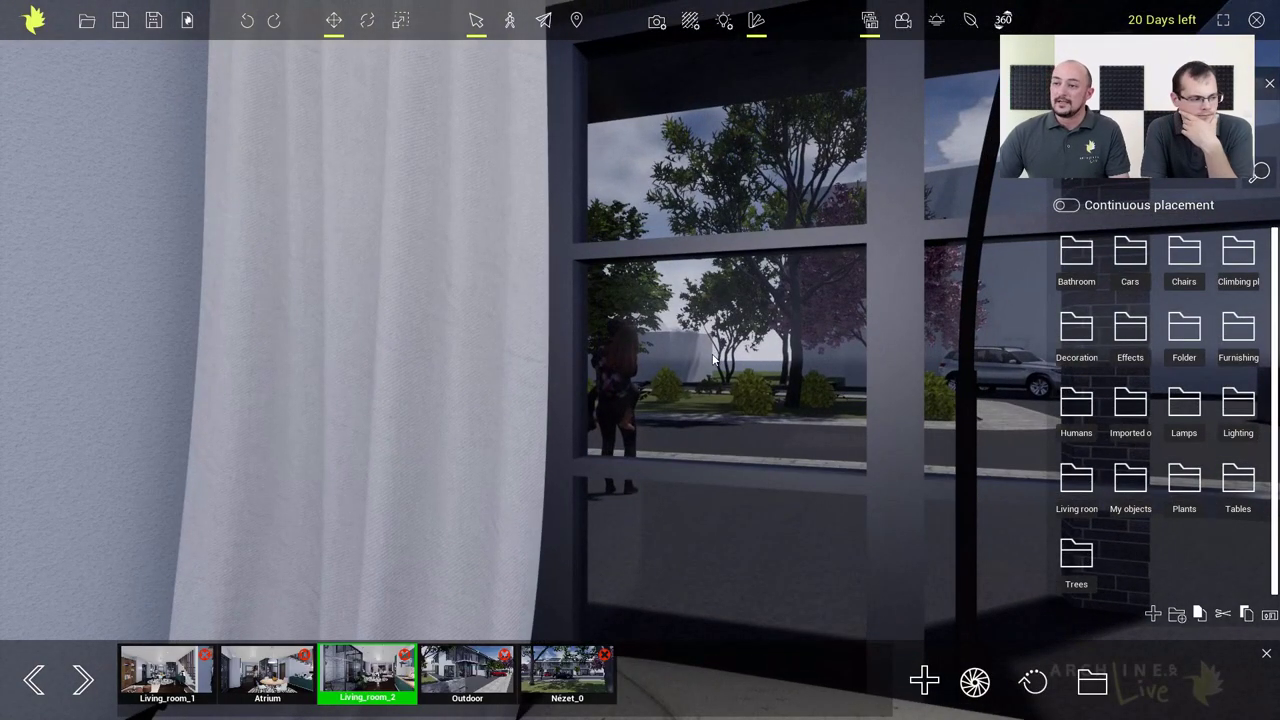
Switch to ARCHLine.XP 2020 and return its object library to the home categories
{"action": "key", "text": "alt+Tab"}
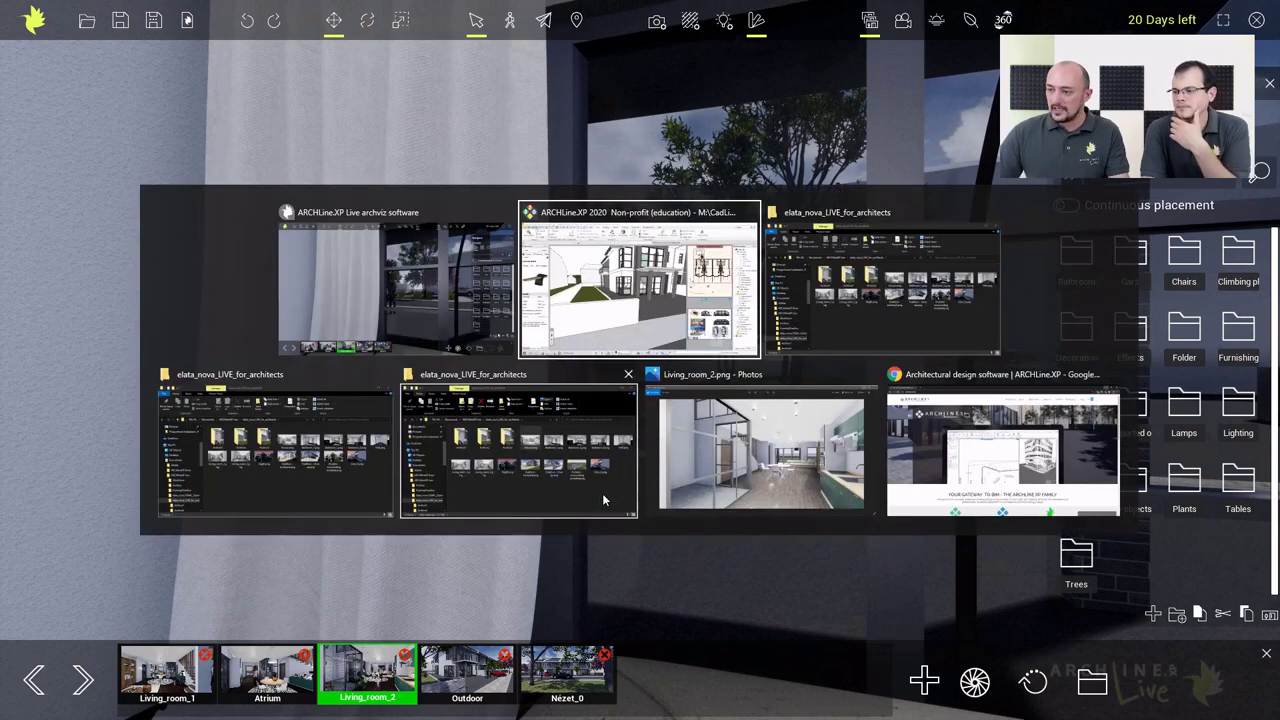
{"action": "left_click", "coordinate": [602, 493]}
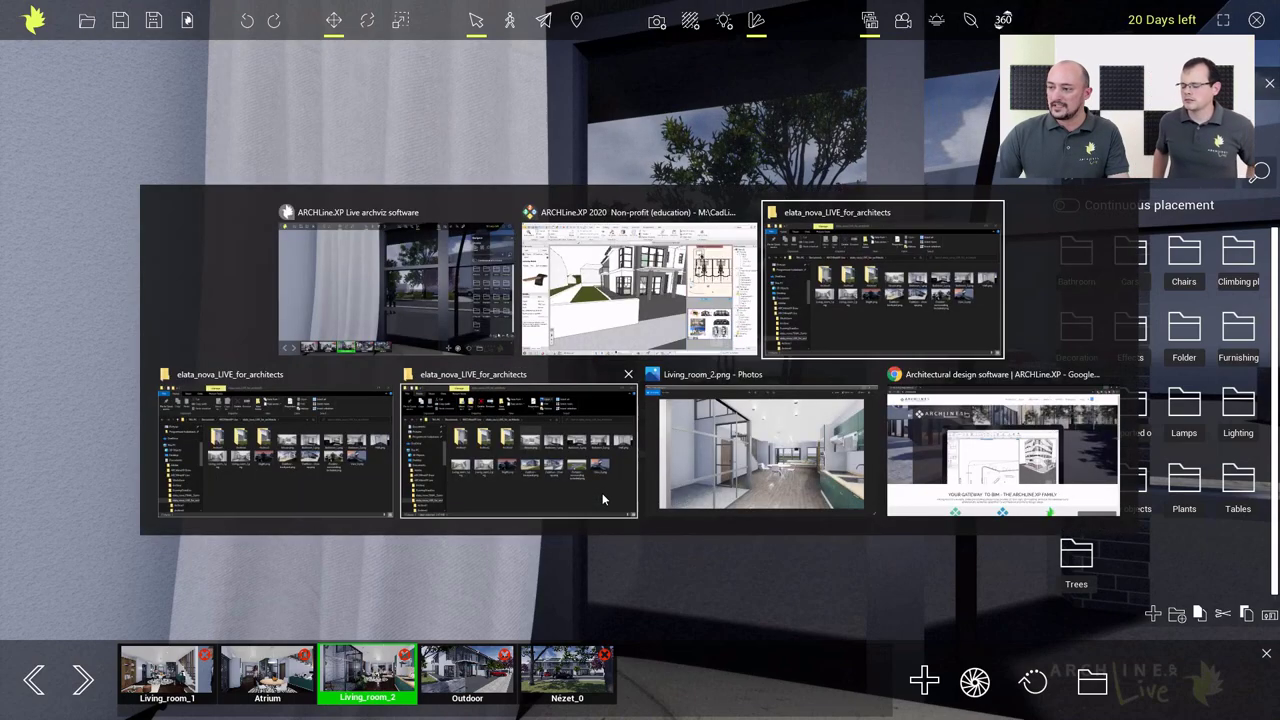
{"action": "key", "text": "alt+Tab"}
{"action": "key", "text": "alt+Tab"}
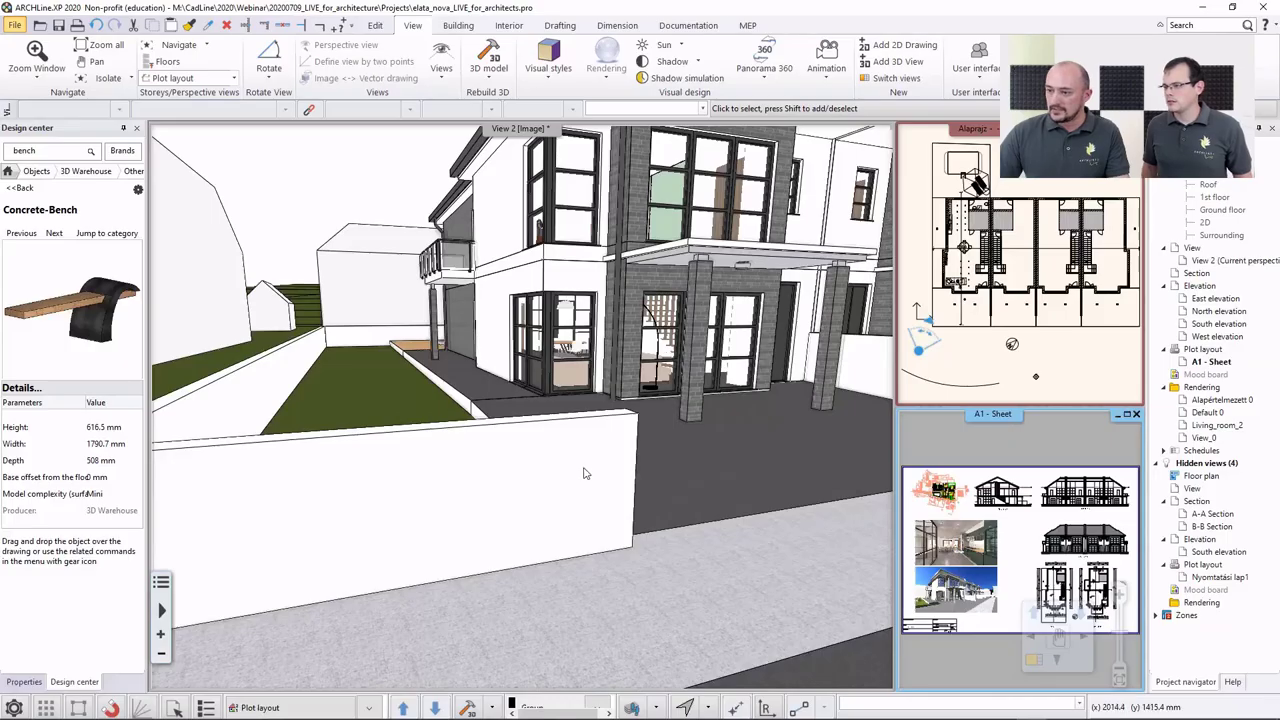
{"action": "left_click_drag", "start_coordinate": [103, 265], "coordinate": [80, 268]}
{"action": "left_click", "coordinate": [8, 172]}
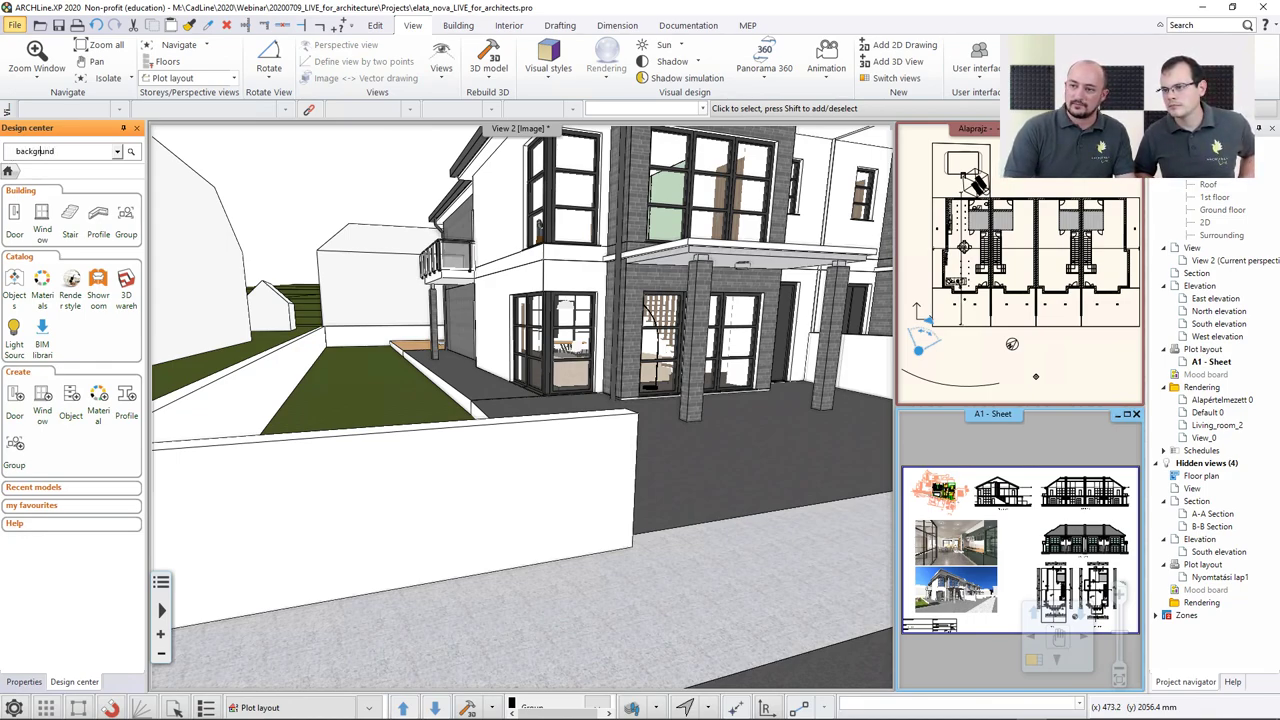
Search the library for 'background', try placing the Background object, and cancel
{"action": "key", "text": "Return"}
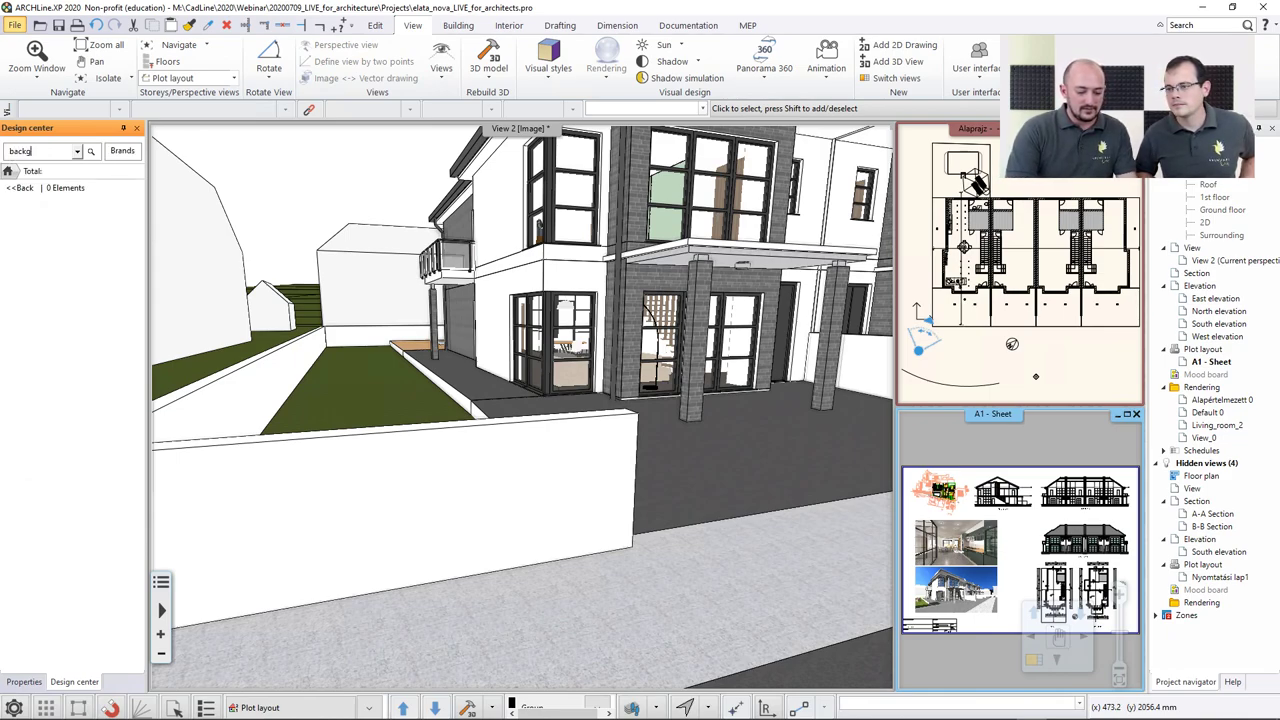
{"action": "type", "text": "background"}
{"action": "key", "text": "Return"}
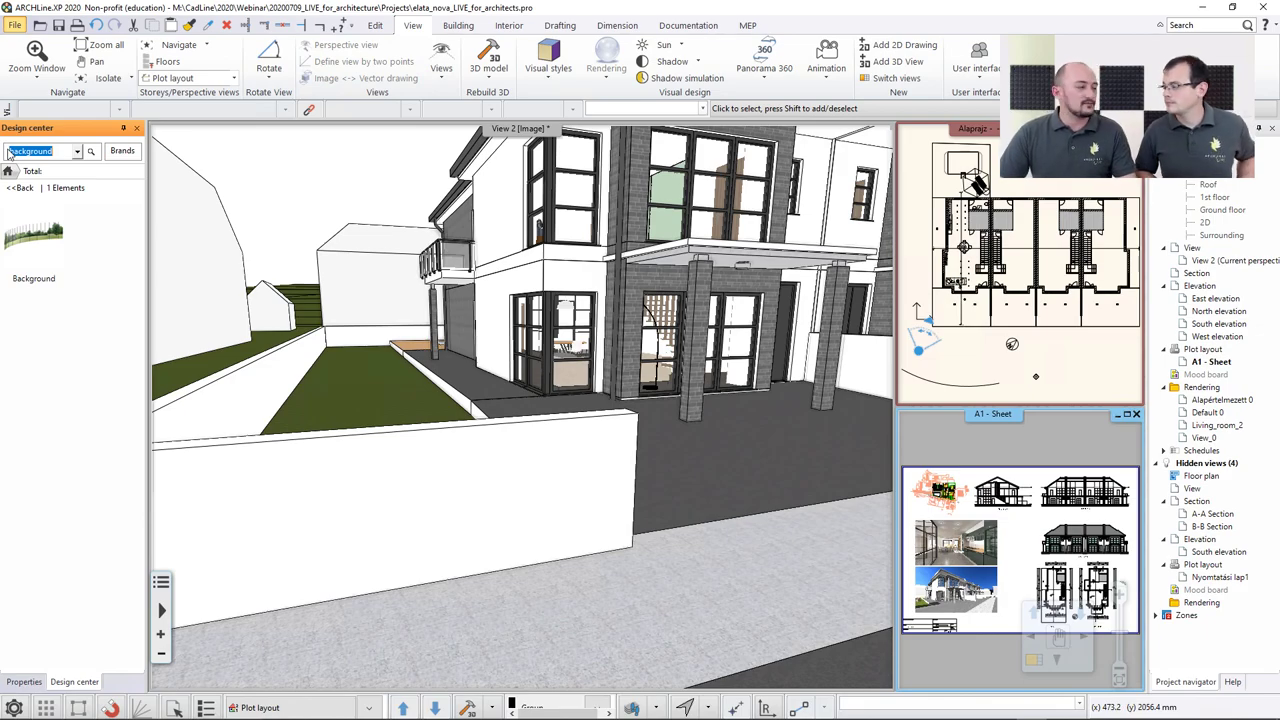
{"action": "left_click", "coordinate": [33, 236]}
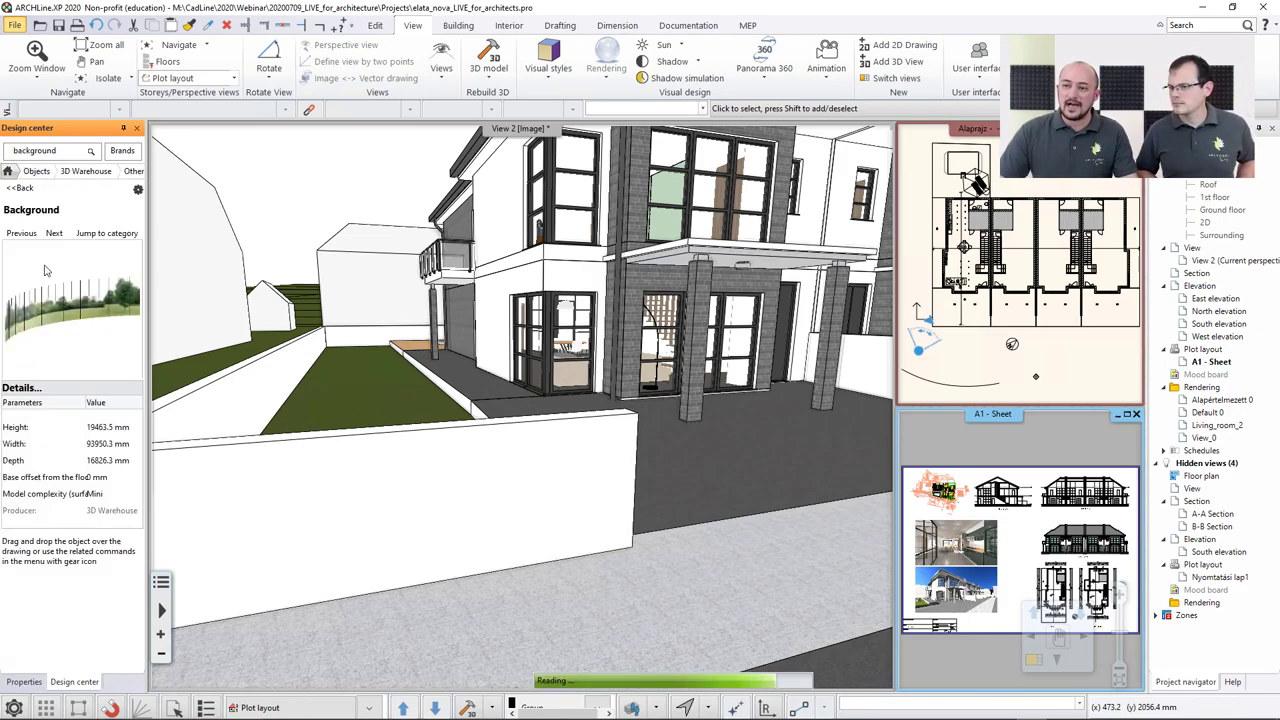
{"action": "left_click_drag", "start_coordinate": [60, 300], "coordinate": [283, 343]}
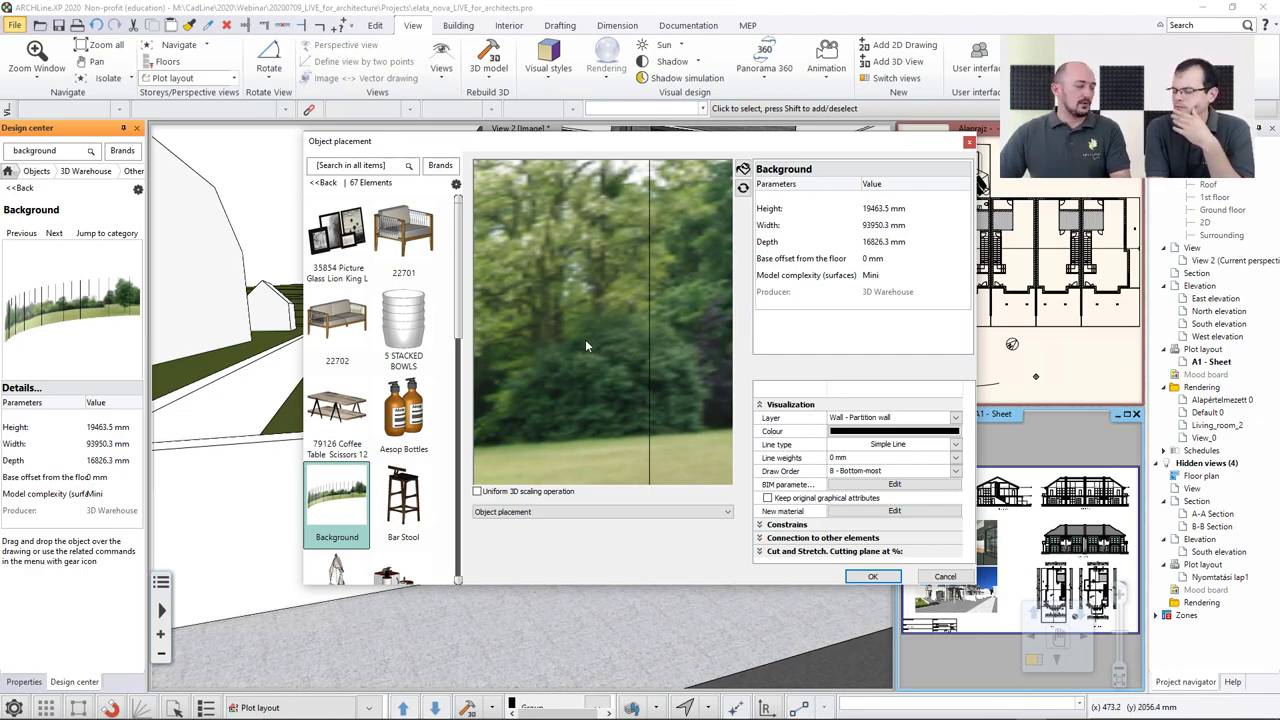
{"action": "left_click", "coordinate": [945, 577]}
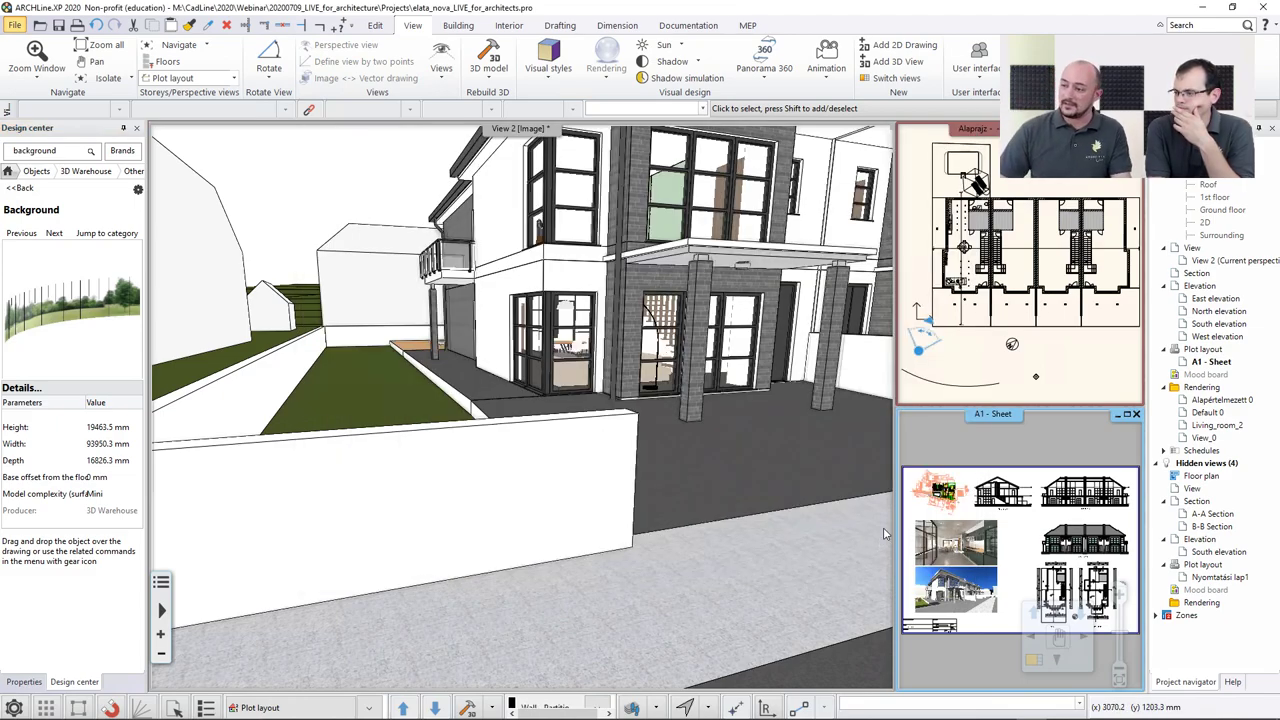
Return to LIVE and open the My objects library folder
{"action": "key", "text": "alt+Tab"}
{"action": "key", "text": "alt+Tab"}
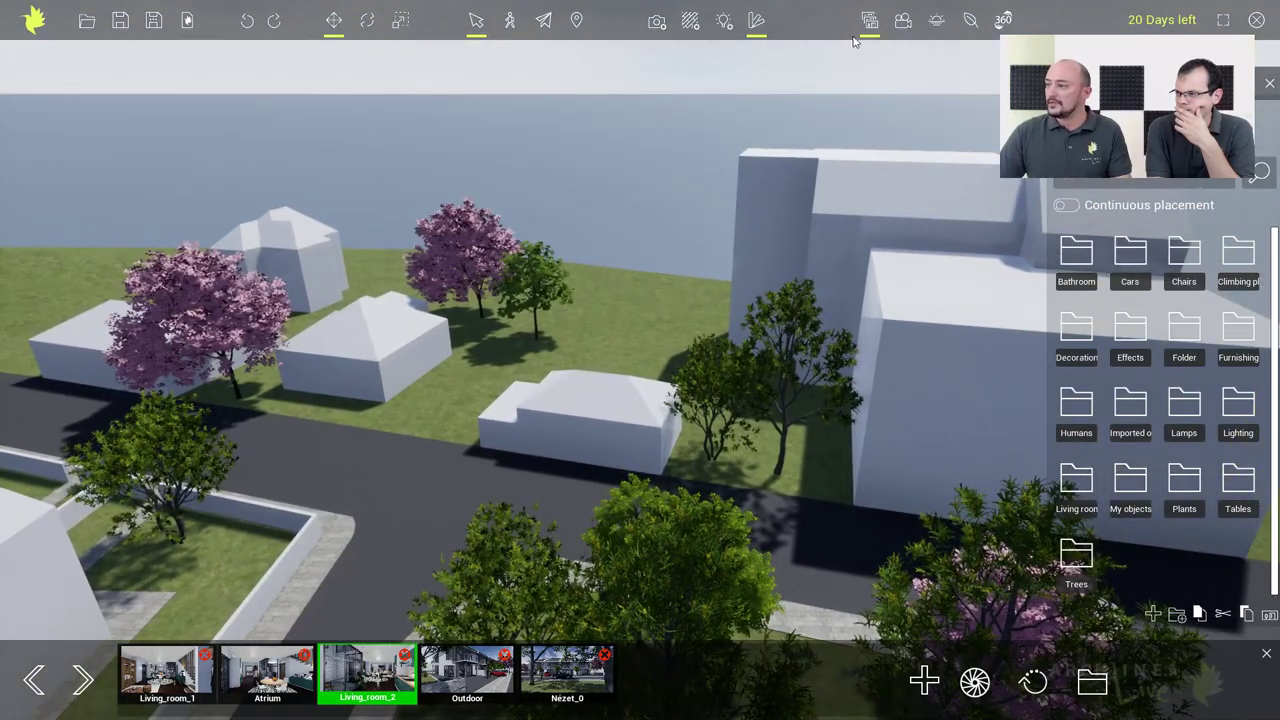
{"action": "left_click", "coordinate": [1128, 486]}
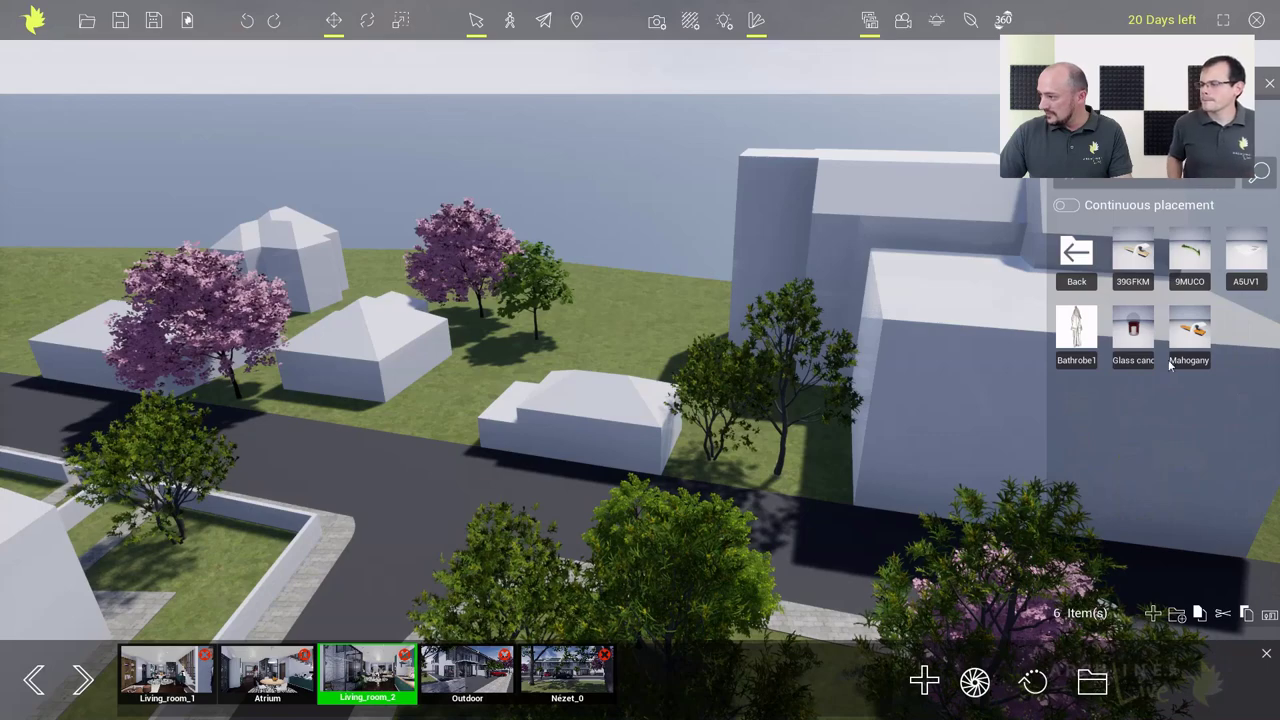
{"action": "mouse_move", "coordinate": [1202, 258]}
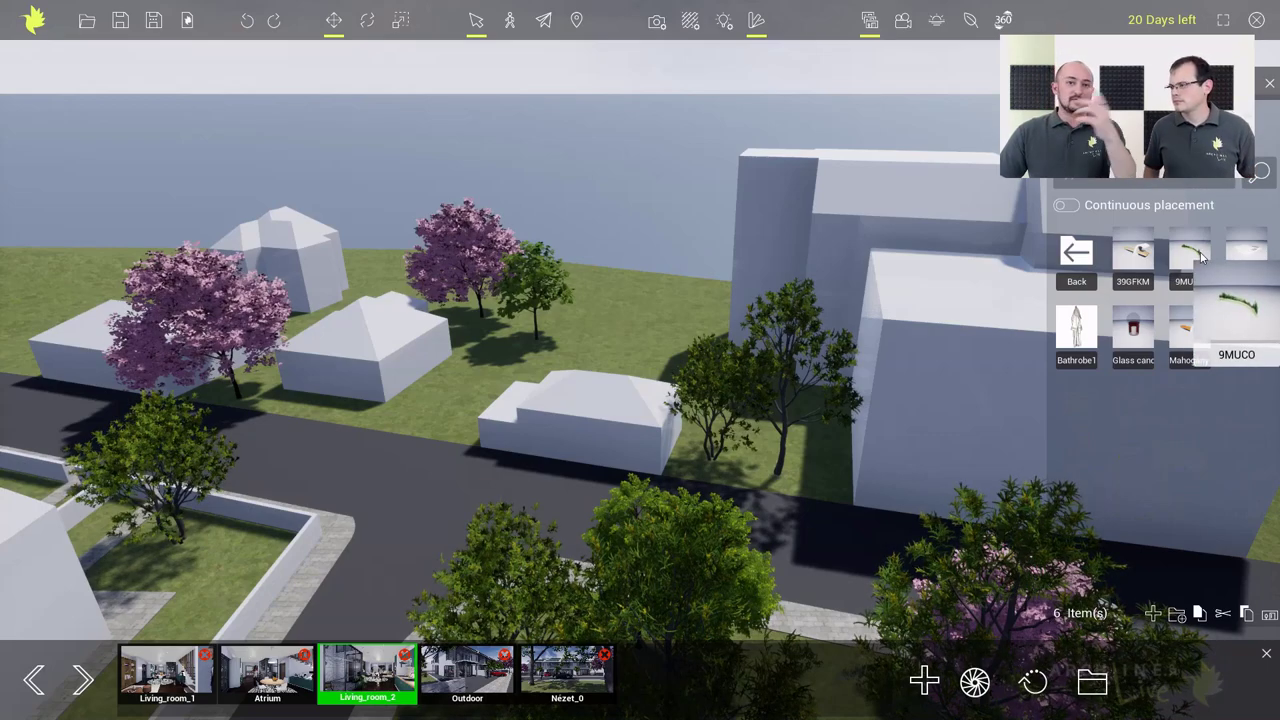
Place the 9MUCO forest from My objects behind the far lawn and select it
{"action": "mouse_move", "coordinate": [1190, 342]}
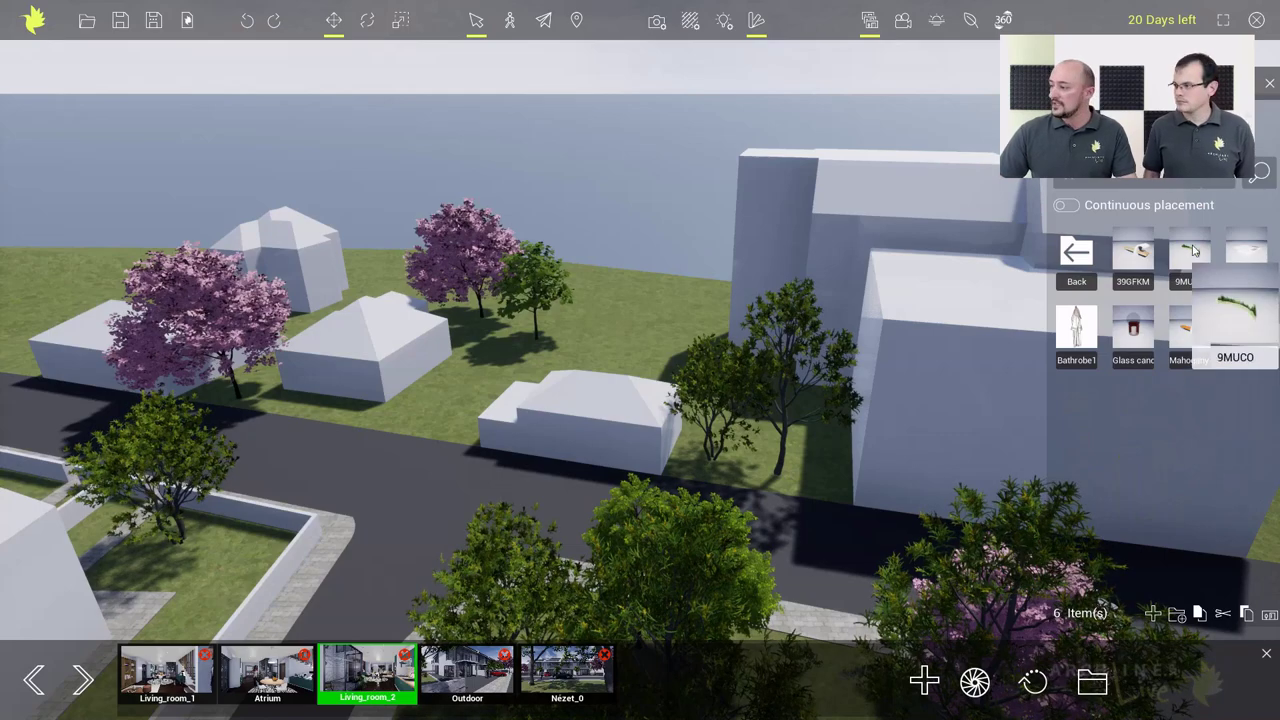
{"action": "left_click_drag", "start_coordinate": [1195, 256], "coordinate": [593, 300]}
{"action": "left_click", "coordinate": [628, 245]}
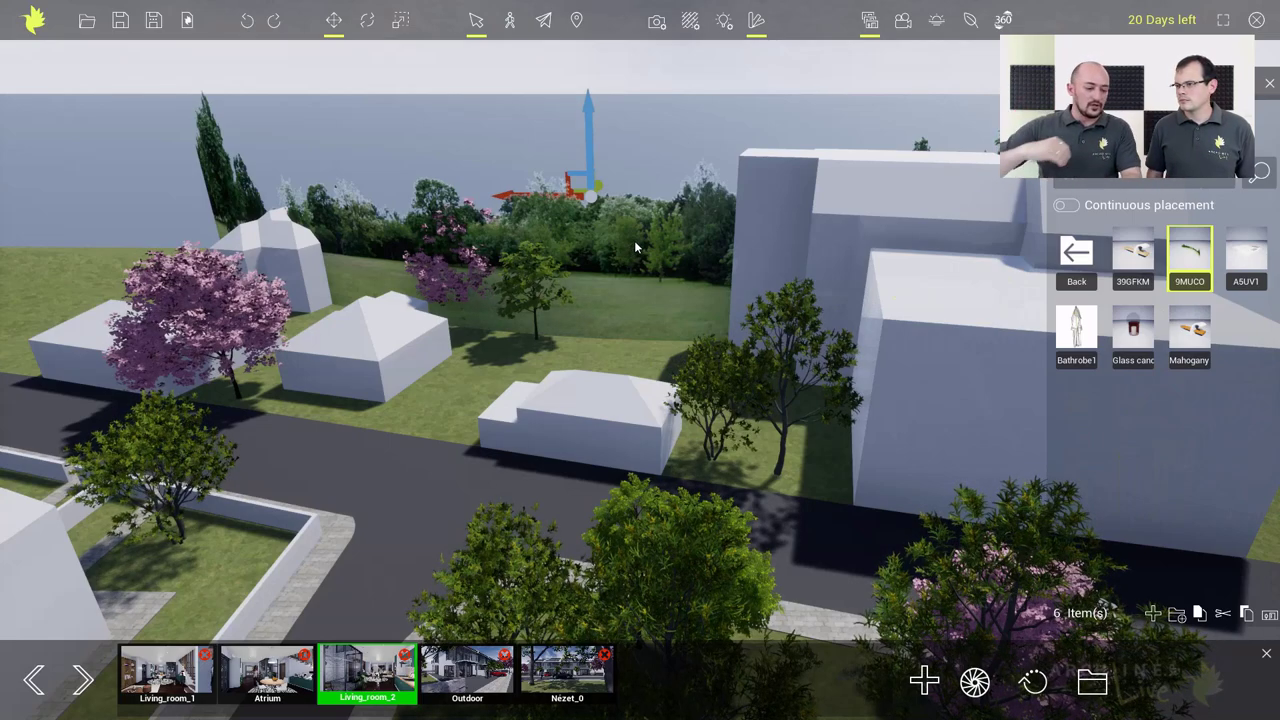
Rotate the forest backdrop around its vertical axis to face the street scene
{"action": "key", "text": "r"}
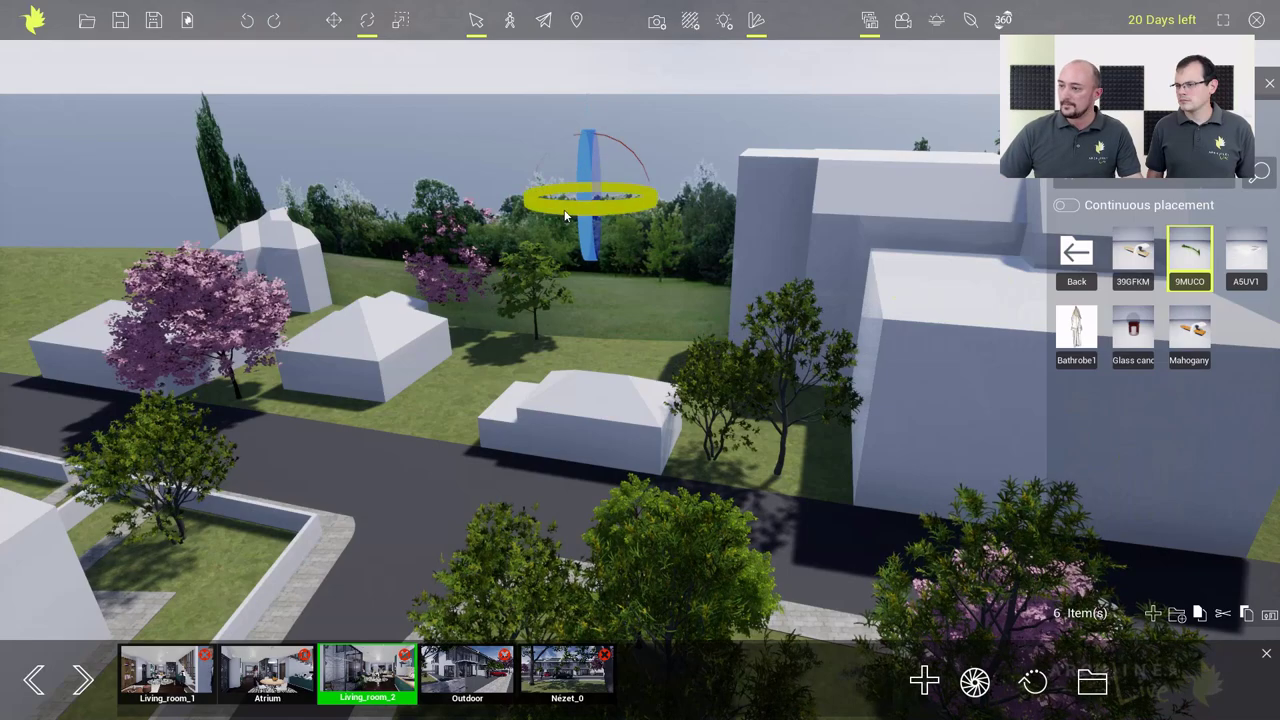
{"action": "left_click_drag", "start_coordinate": [645, 192], "coordinate": [683, 214]}
{"action": "key", "text": "w"}
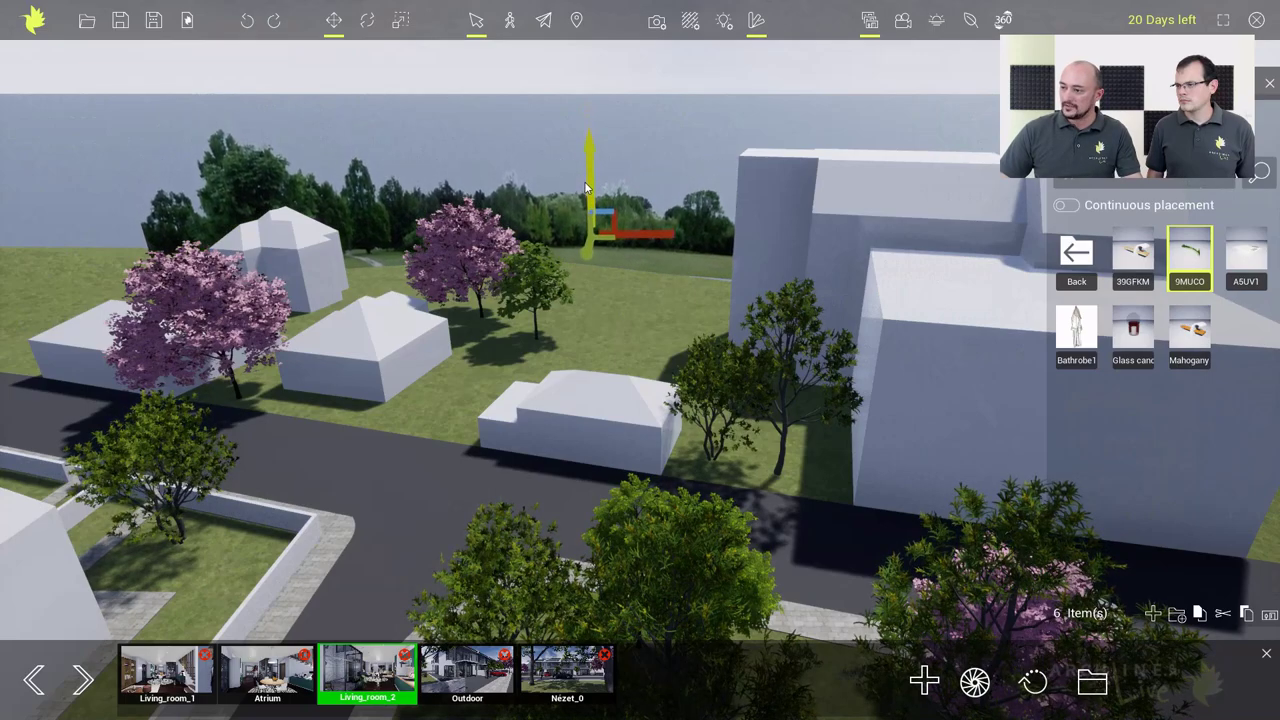
{"action": "right_click_drag", "start_coordinate": [614, 333], "coordinate": [559, 398]}
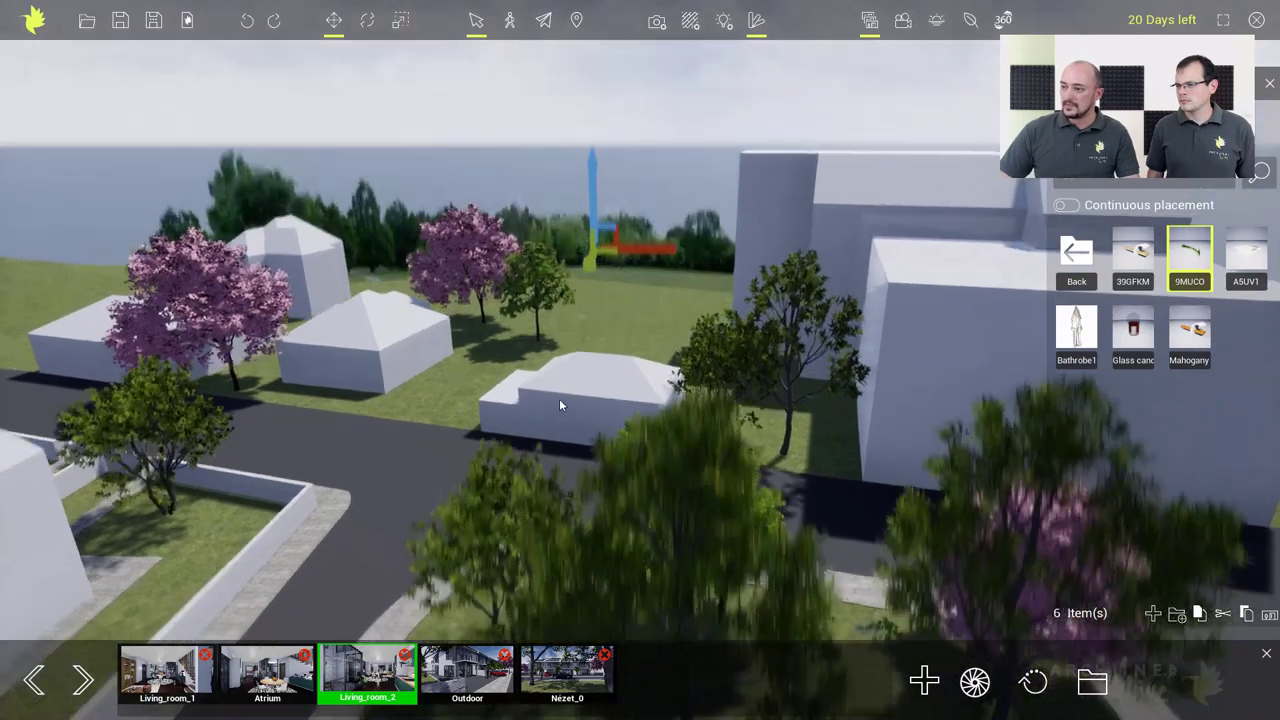
Drop the forest a little along its vertical axis, then deselect it
{"action": "scroll", "coordinate": [559, 395], "scroll_direction": "up", "scroll_amount": 5}
{"action": "scroll", "coordinate": [559, 393], "scroll_direction": "down", "scroll_amount": 3}
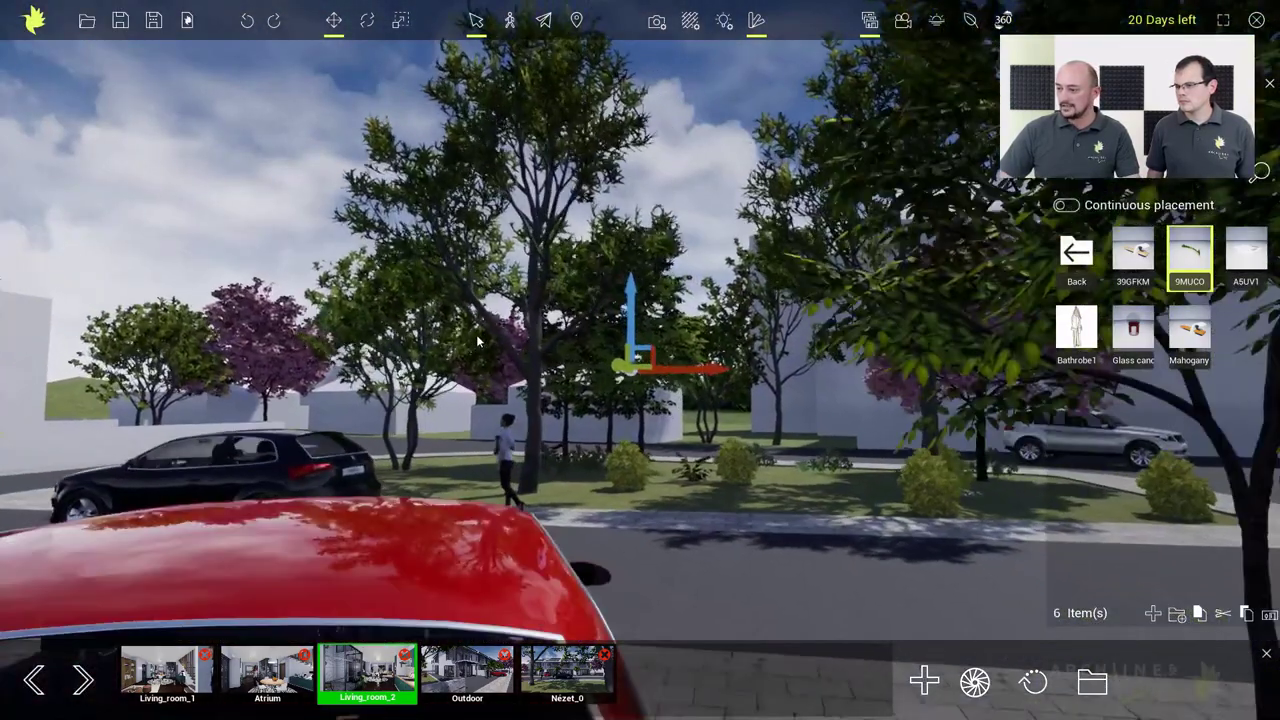
{"action": "left_click_drag", "start_coordinate": [632, 325], "coordinate": [630, 338]}
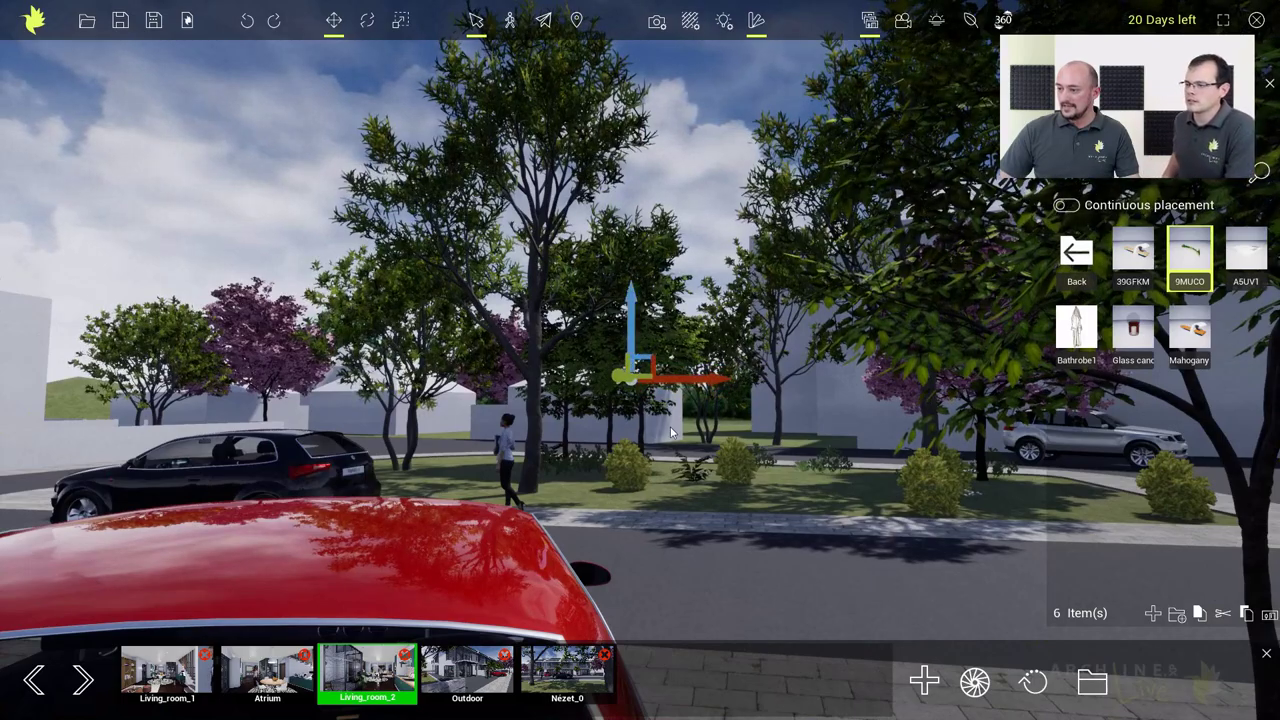
{"action": "scroll", "coordinate": [668, 427], "scroll_direction": "up", "scroll_amount": 5}
{"action": "scroll", "coordinate": [684, 432], "scroll_direction": "down", "scroll_amount": 5}
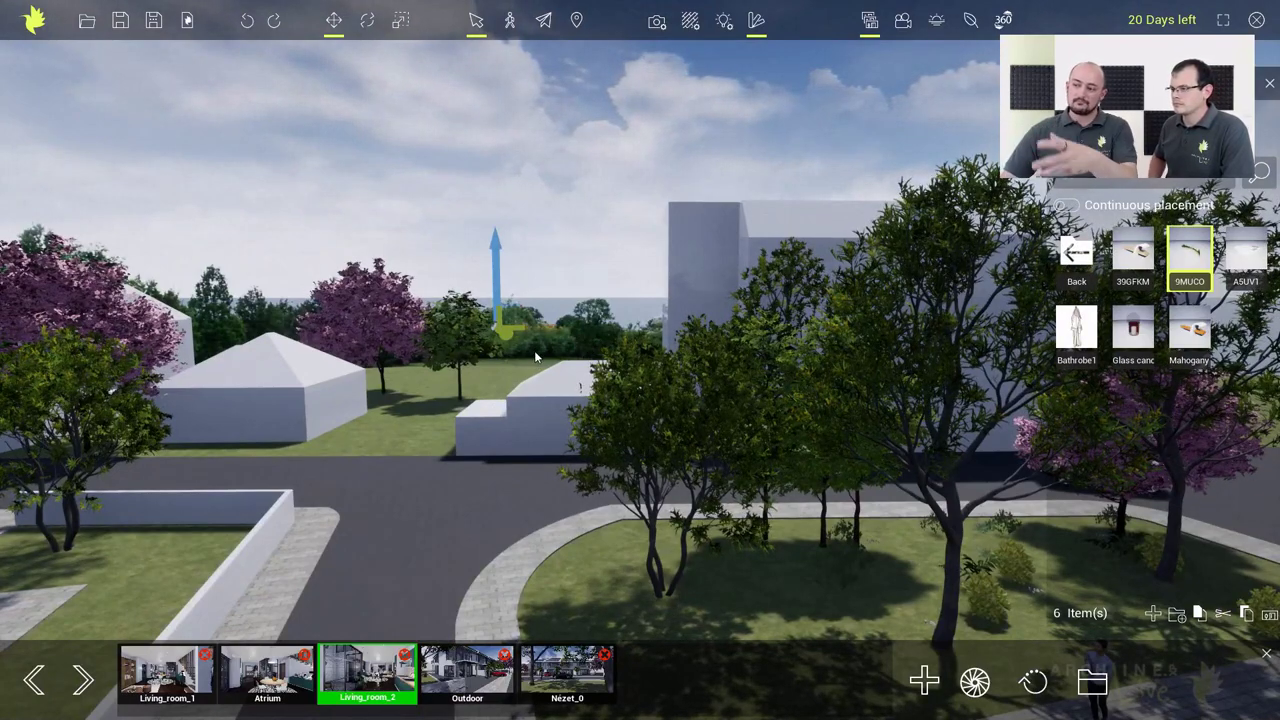
{"action": "left_click", "coordinate": [565, 301]}
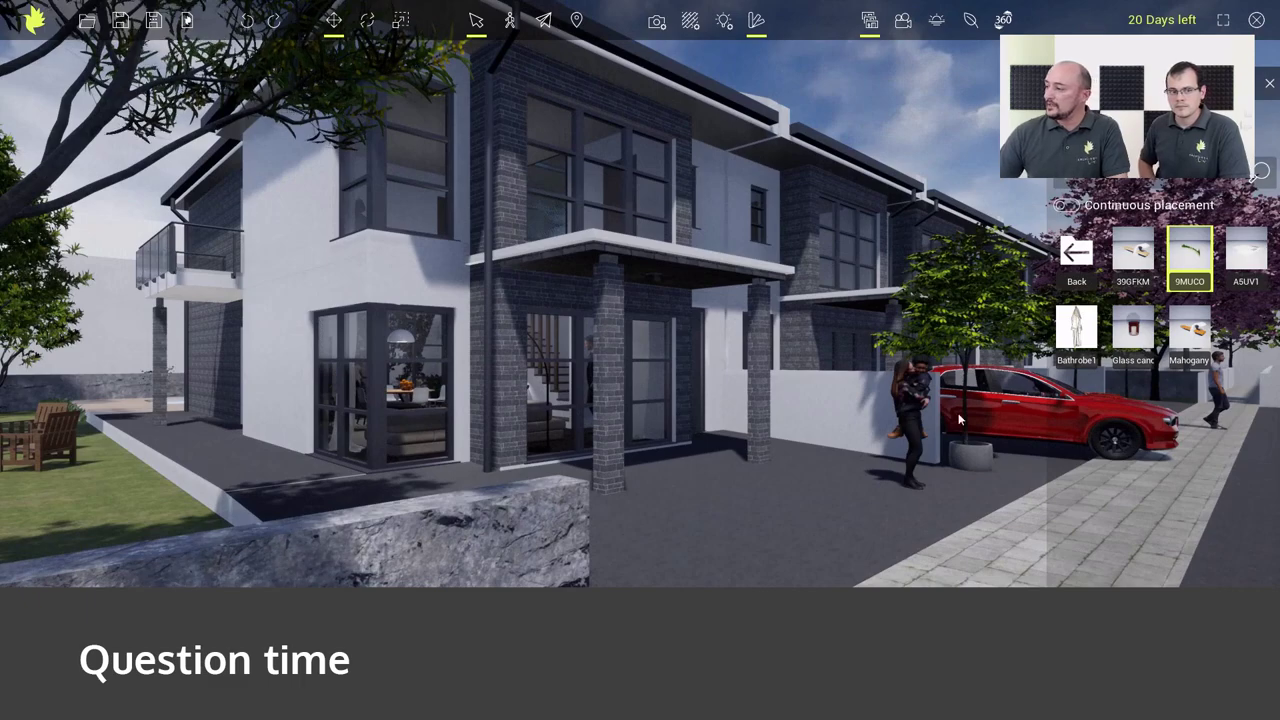
{"action": "mouse_move", "coordinate": [1140, 258]}
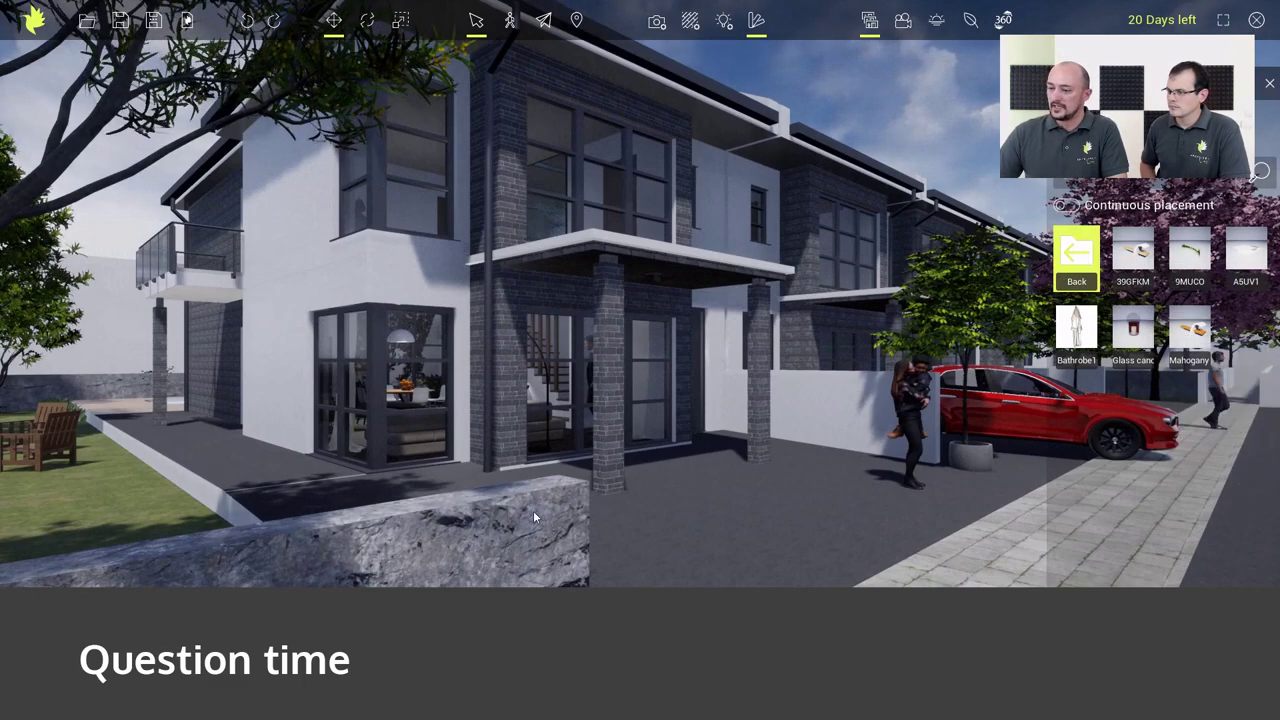
{"action": "left_click_drag", "start_coordinate": [1189, 330], "coordinate": [513, 494]}
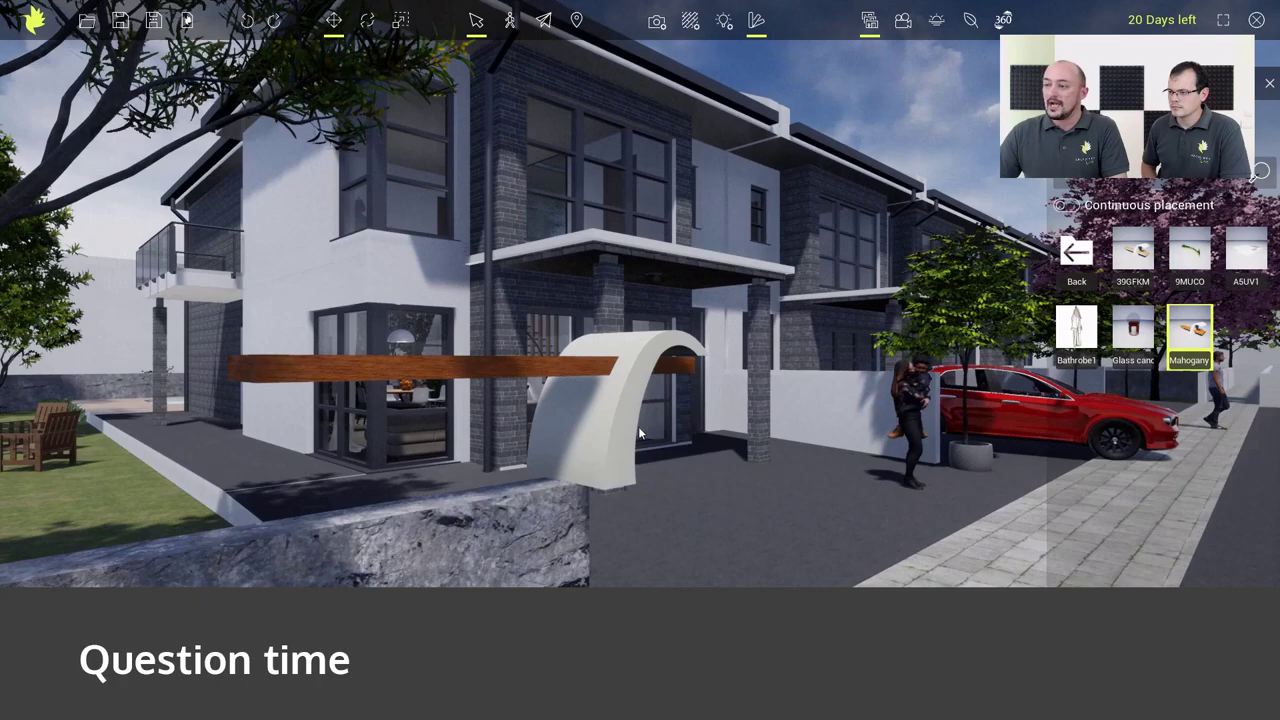
{"action": "left_click", "coordinate": [603, 360]}
{"action": "key", "text": "Delete"}
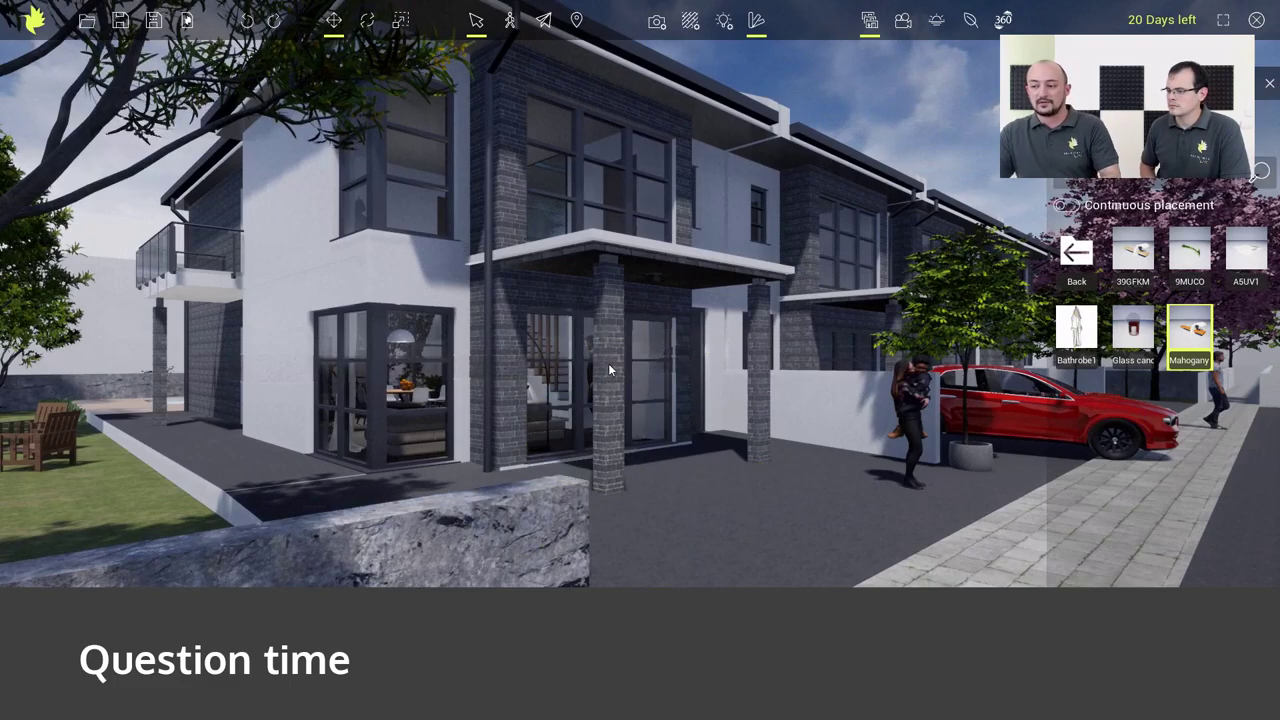
{"action": "middle_click_drag", "start_coordinate": [685, 423], "coordinate": [467, 408]}
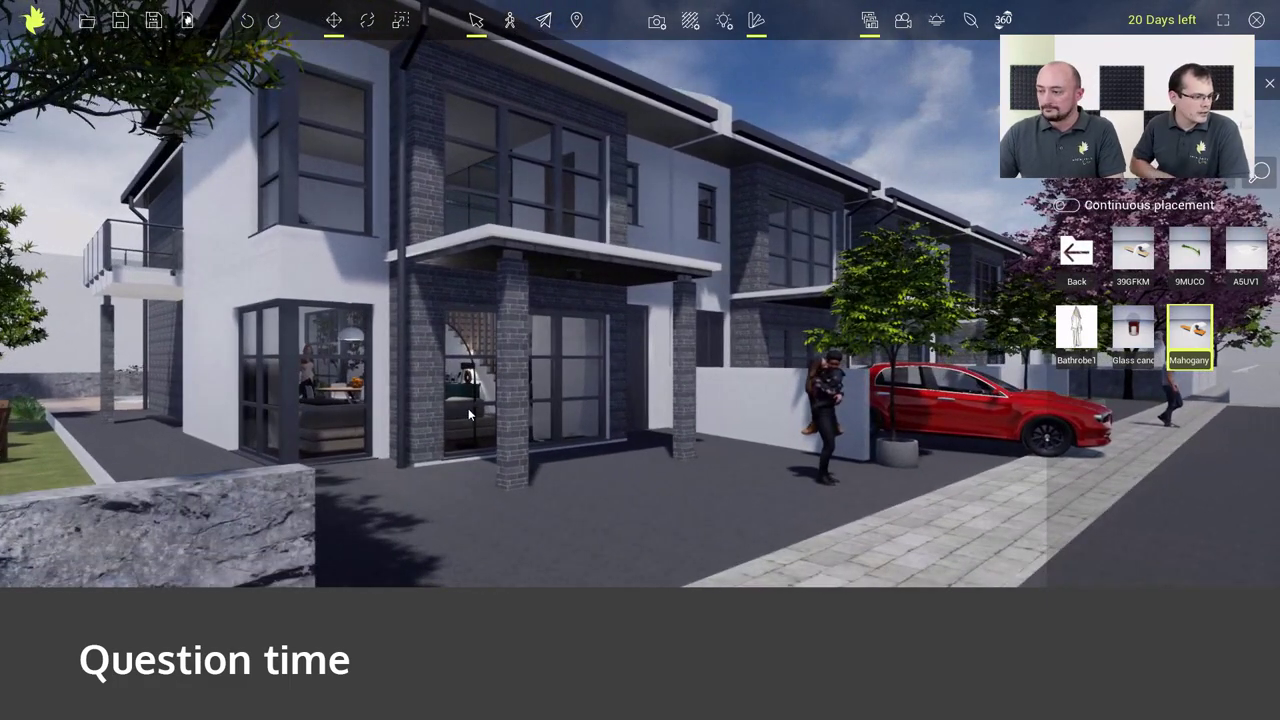
{"action": "right_click_drag", "start_coordinate": [503, 417], "coordinate": [454, 457]}
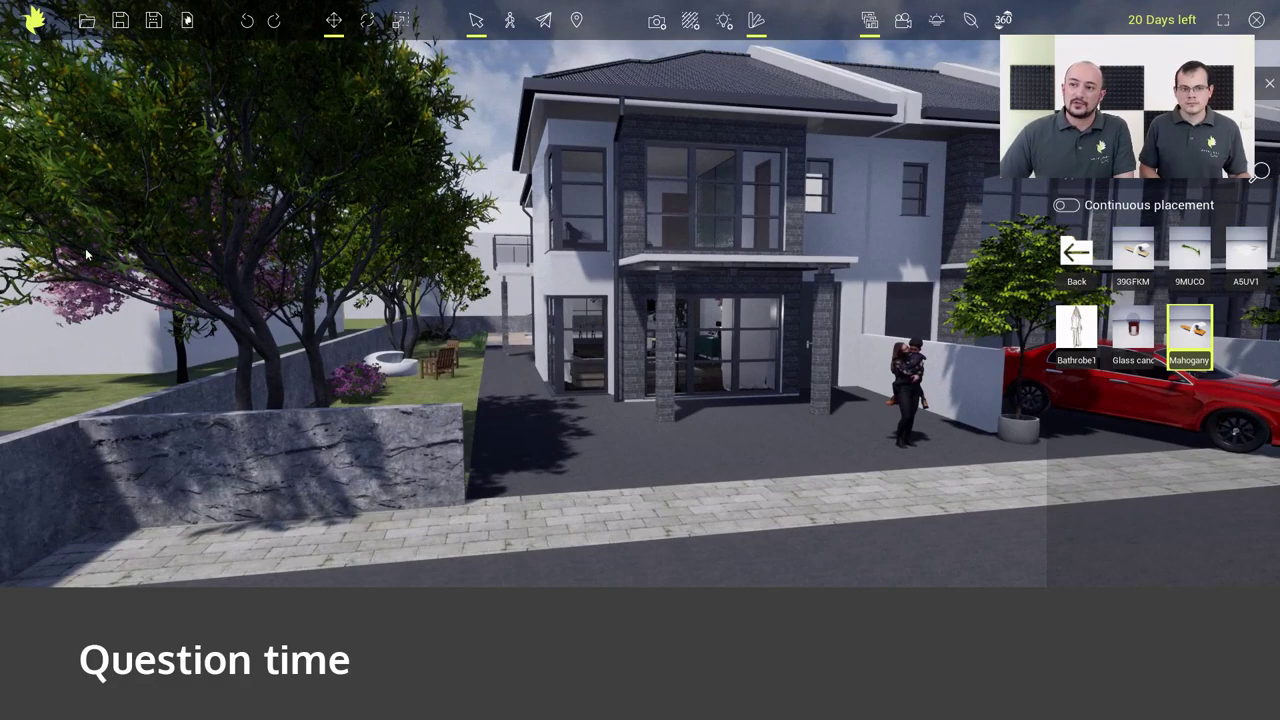
Bring up the import dialog from the main menu and list the importable 3D file types
{"action": "left_click", "coordinate": [34, 22]}
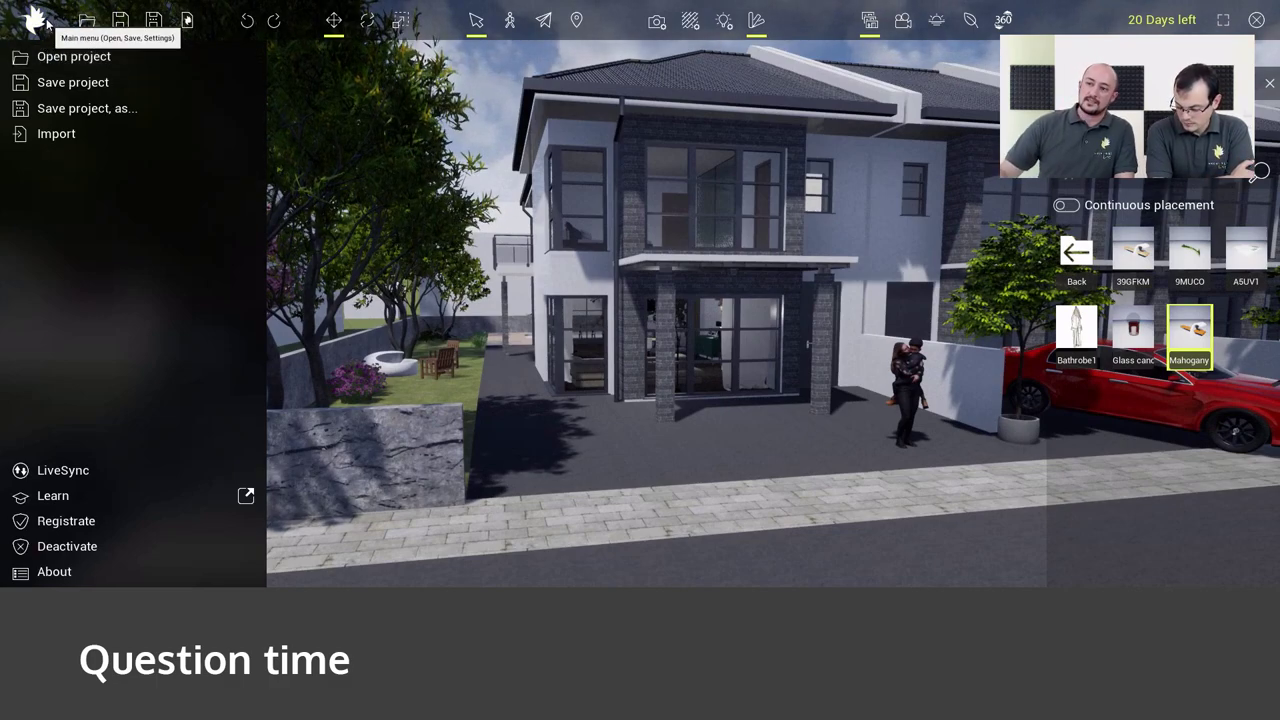
{"action": "left_click", "coordinate": [55, 137]}
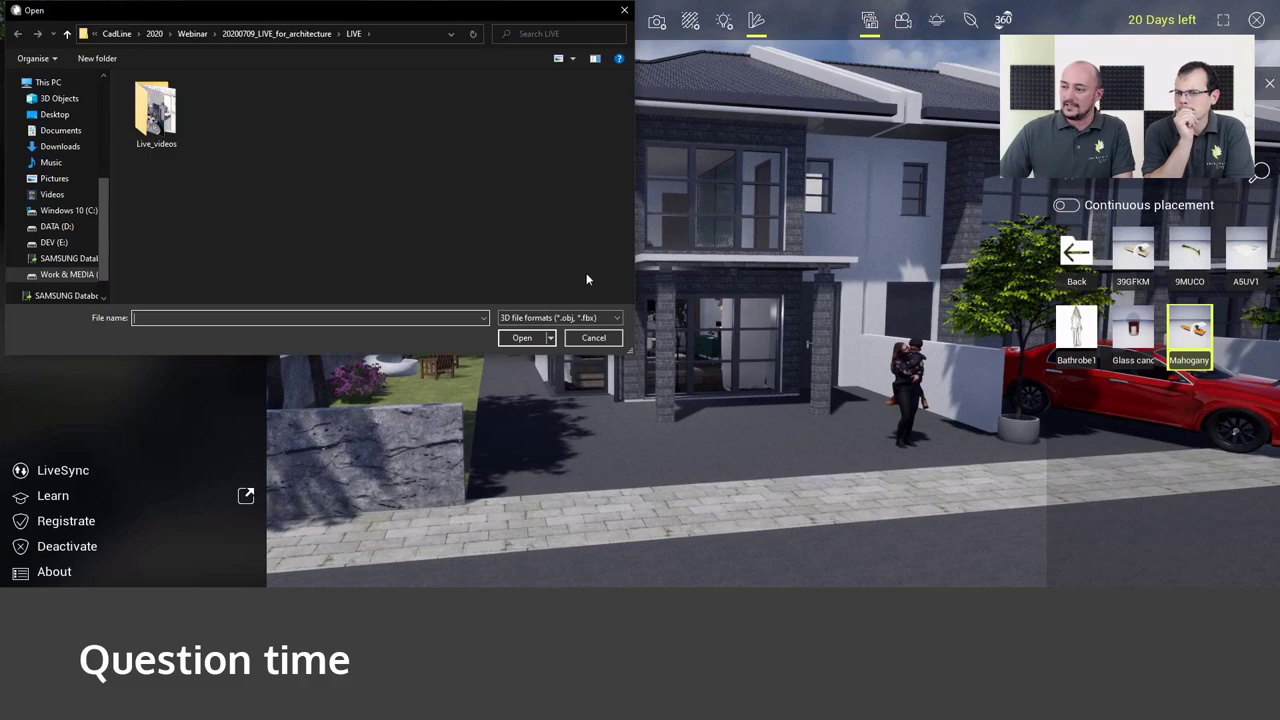
{"action": "left_click", "coordinate": [571, 319]}
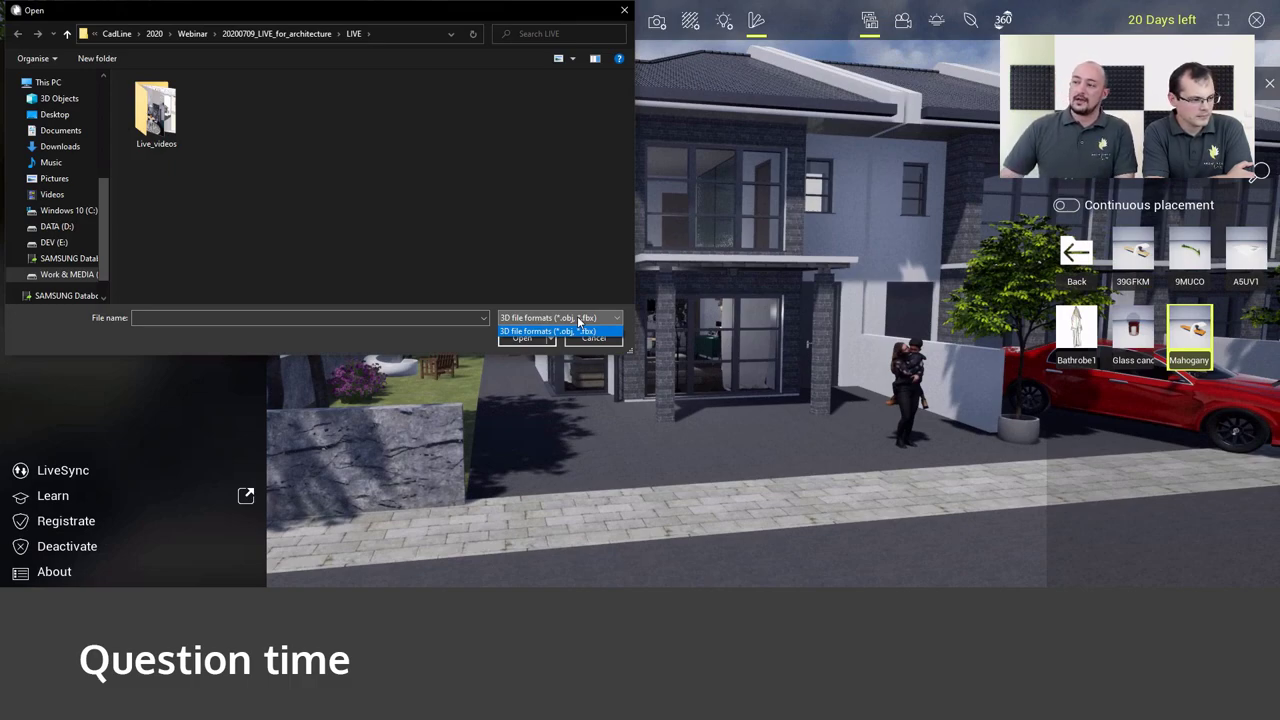
Close the import and file-open windows without importing and return to the Start screen
{"action": "left_click", "coordinate": [623, 12]}
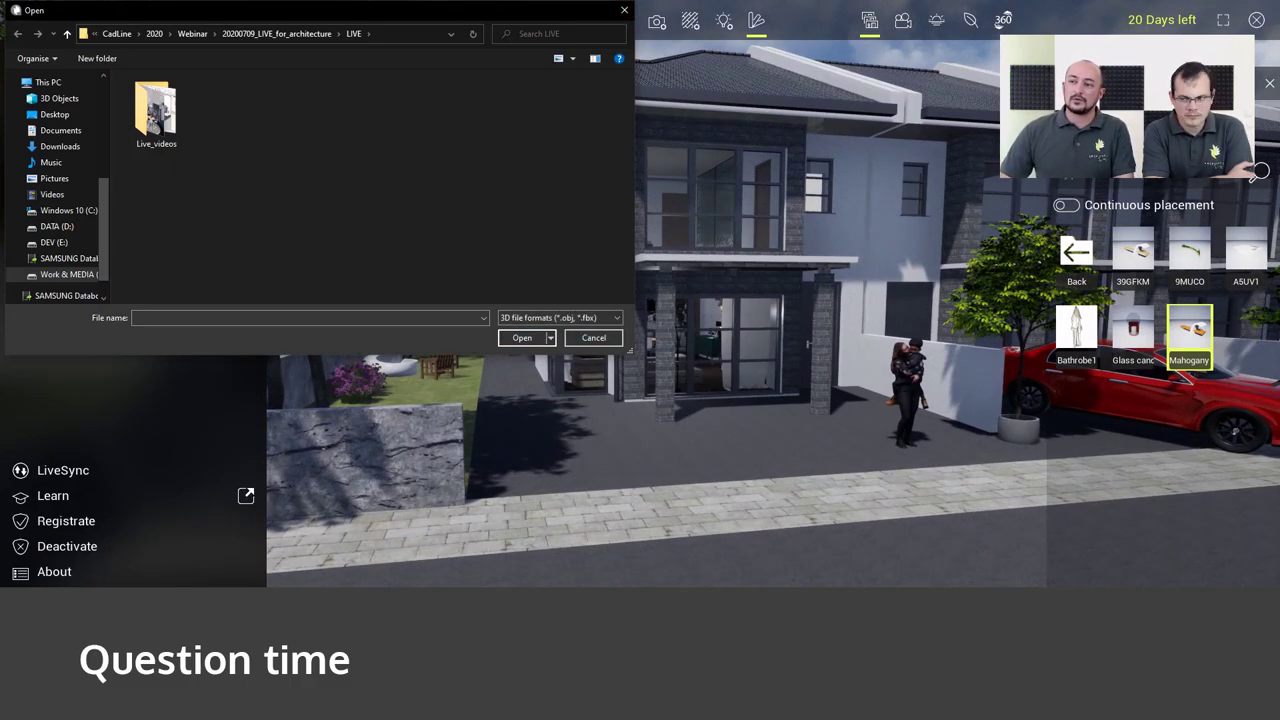
{"action": "left_click", "coordinate": [623, 12]}
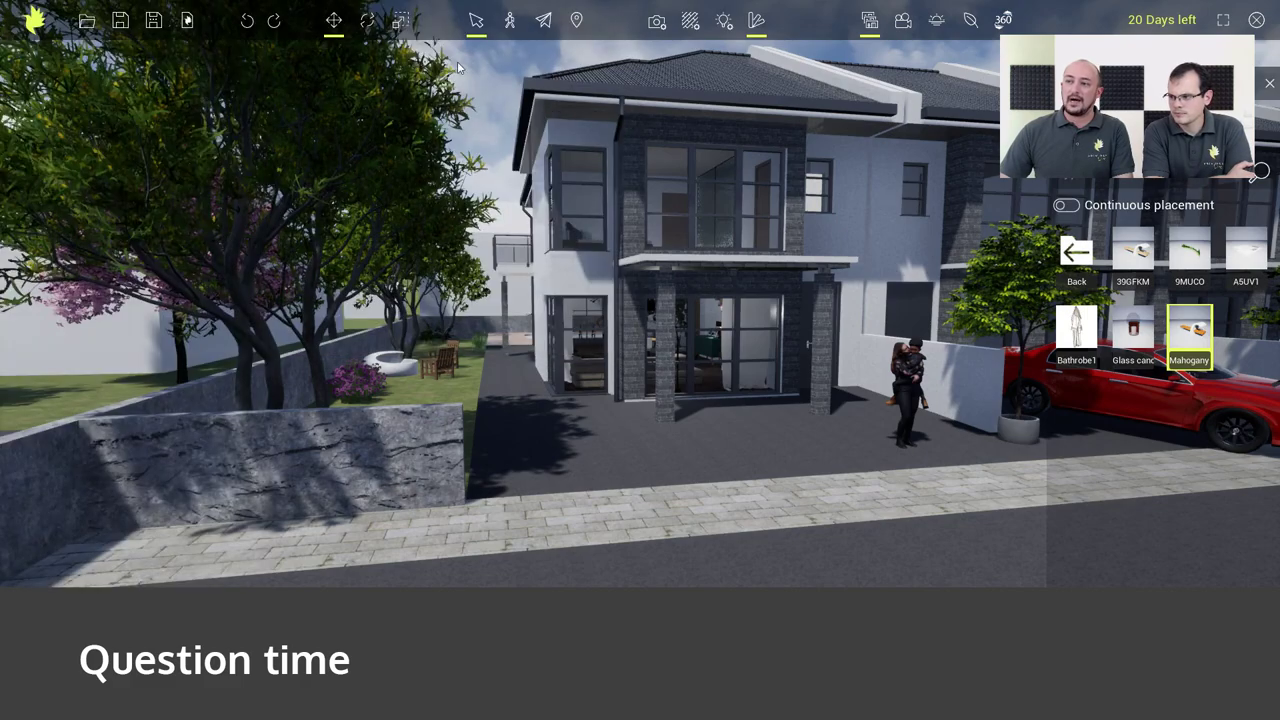
{"action": "left_click", "coordinate": [187, 20]}
Quit the current scene without saving and load the hillside villa project from the Start screen
{"action": "left_click", "coordinate": [516, 423]}
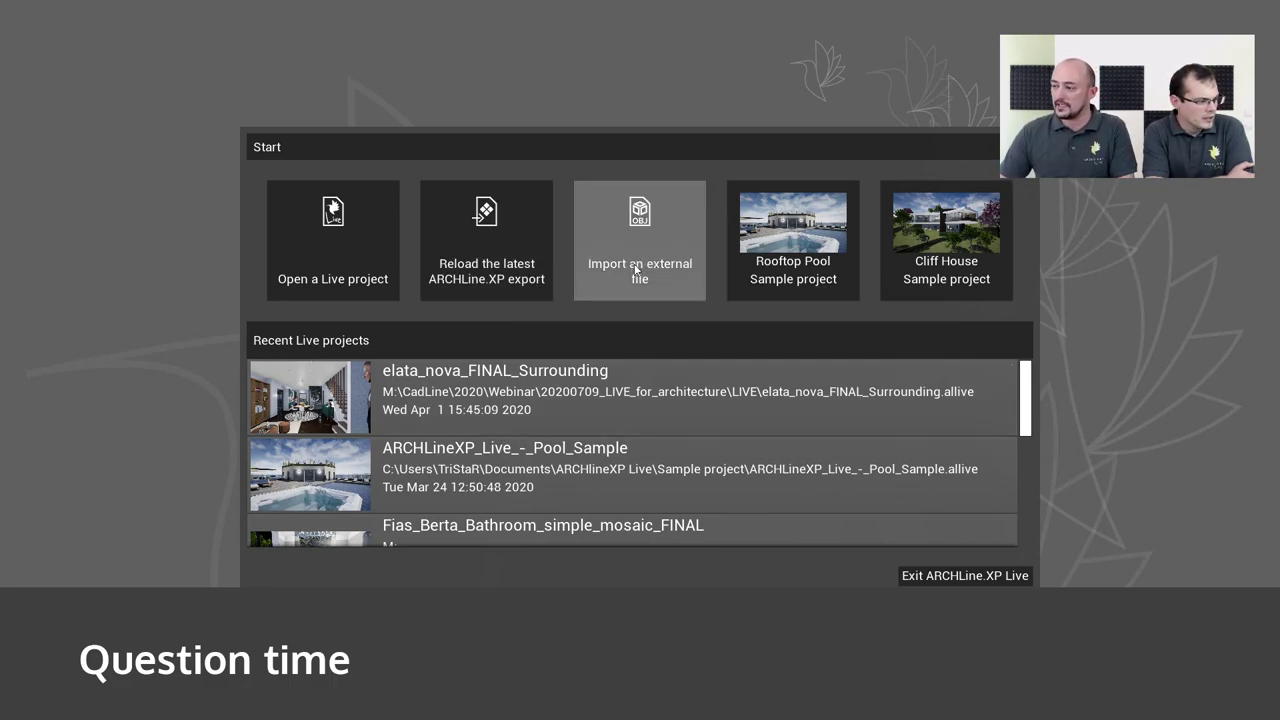
{"action": "left_click", "coordinate": [651, 297]}
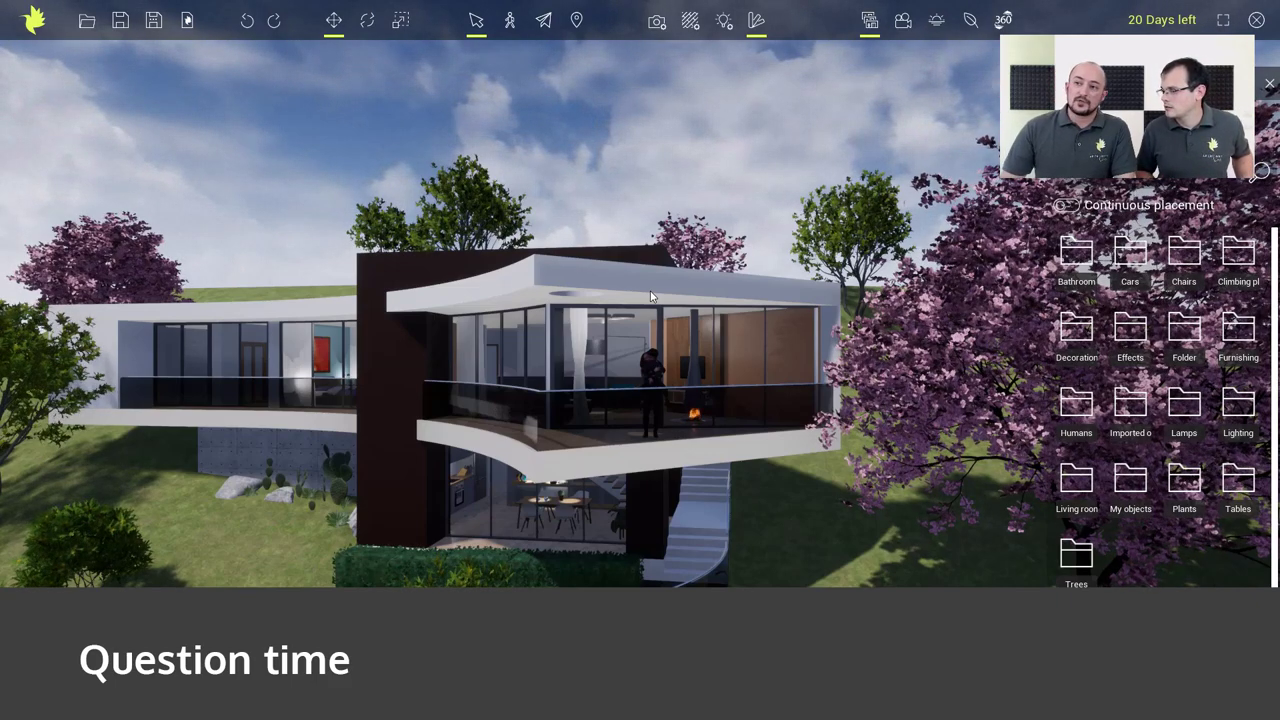
Launch the Learn LIVE online help in Chrome and browse the LIVE 2019 tutorial videos
{"action": "left_click", "coordinate": [34, 20]}
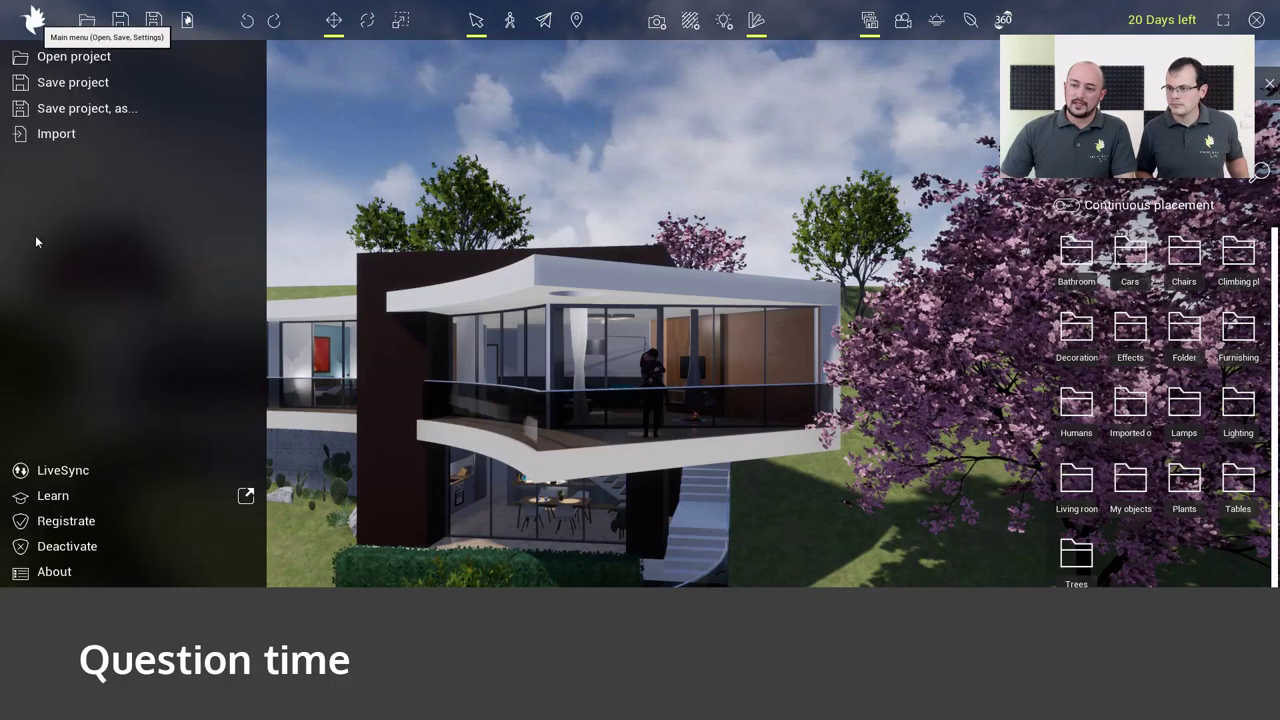
{"action": "left_click", "coordinate": [80, 496]}
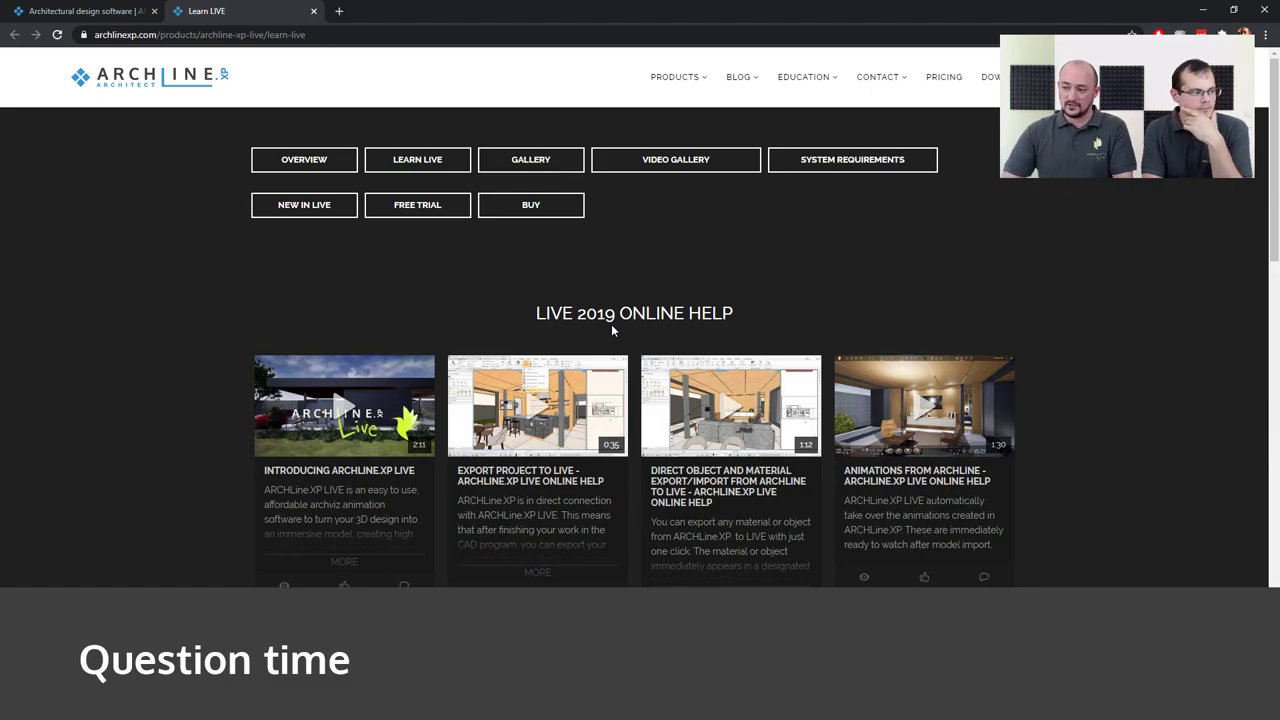
{"action": "scroll", "coordinate": [730, 410], "scroll_direction": "down", "scroll_amount": 5}
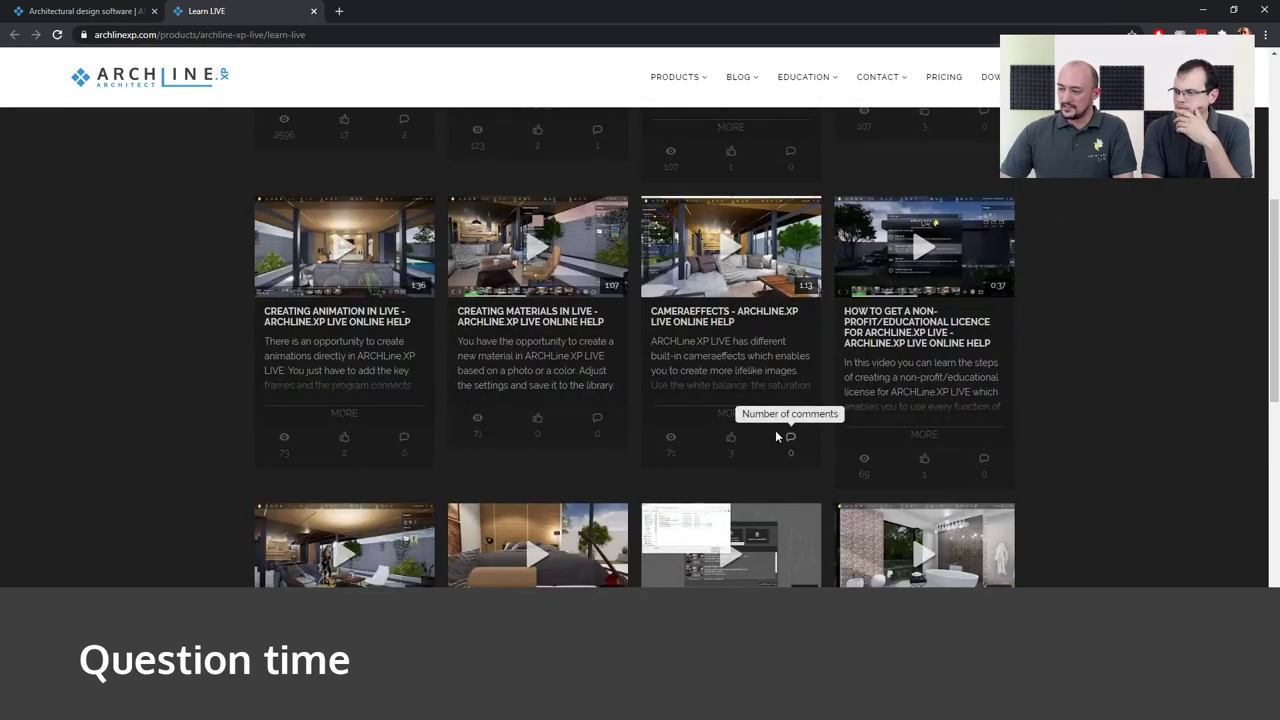
{"action": "scroll", "coordinate": [775, 430], "scroll_direction": "down", "scroll_amount": 3}
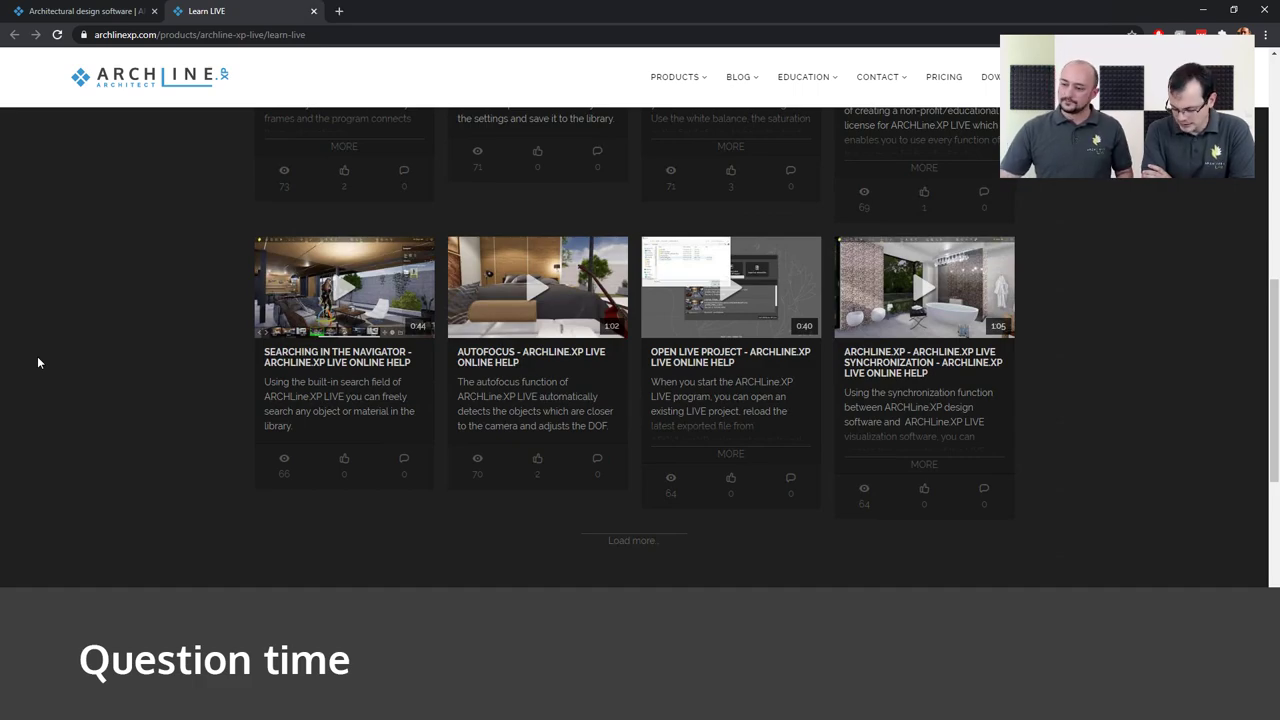
{"action": "scroll", "coordinate": [113, 407], "scroll_direction": "up", "scroll_amount": 5}
{"action": "scroll", "coordinate": [112, 412], "scroll_direction": "up", "scroll_amount": 3}
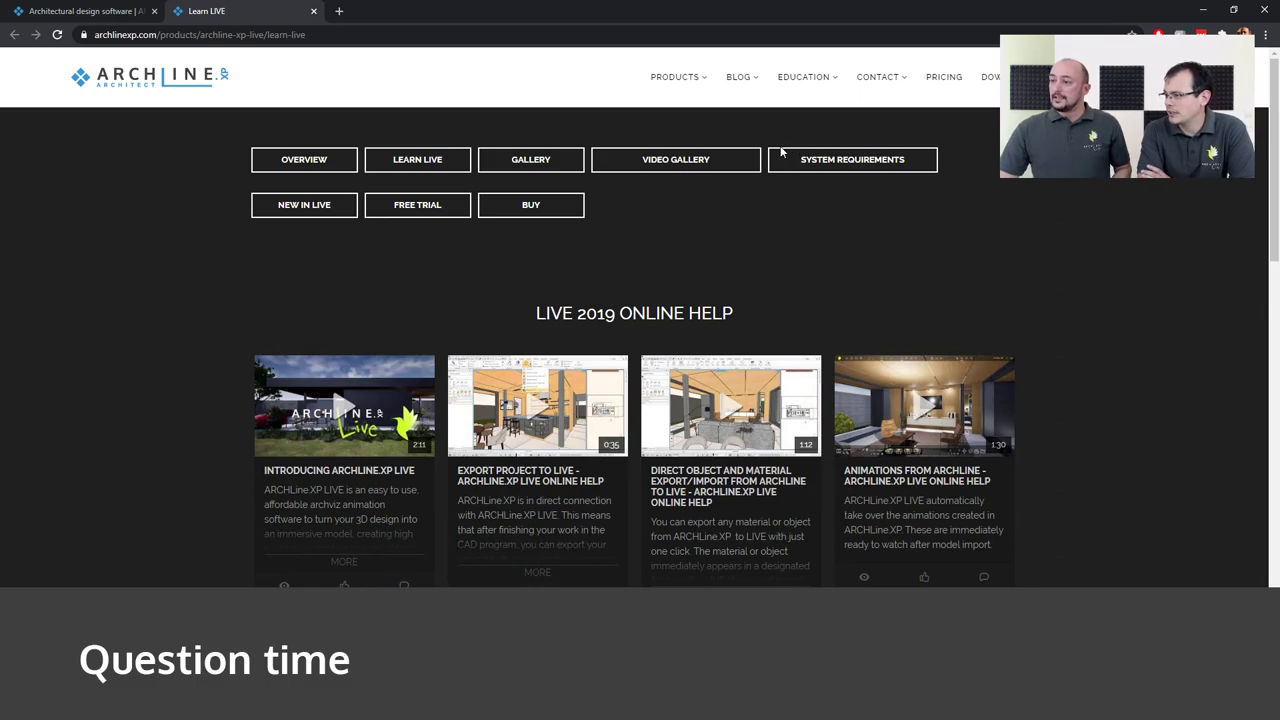
Open the System Requirements for Live page and scroll to the hardware list
{"action": "left_click", "coordinate": [884, 163]}
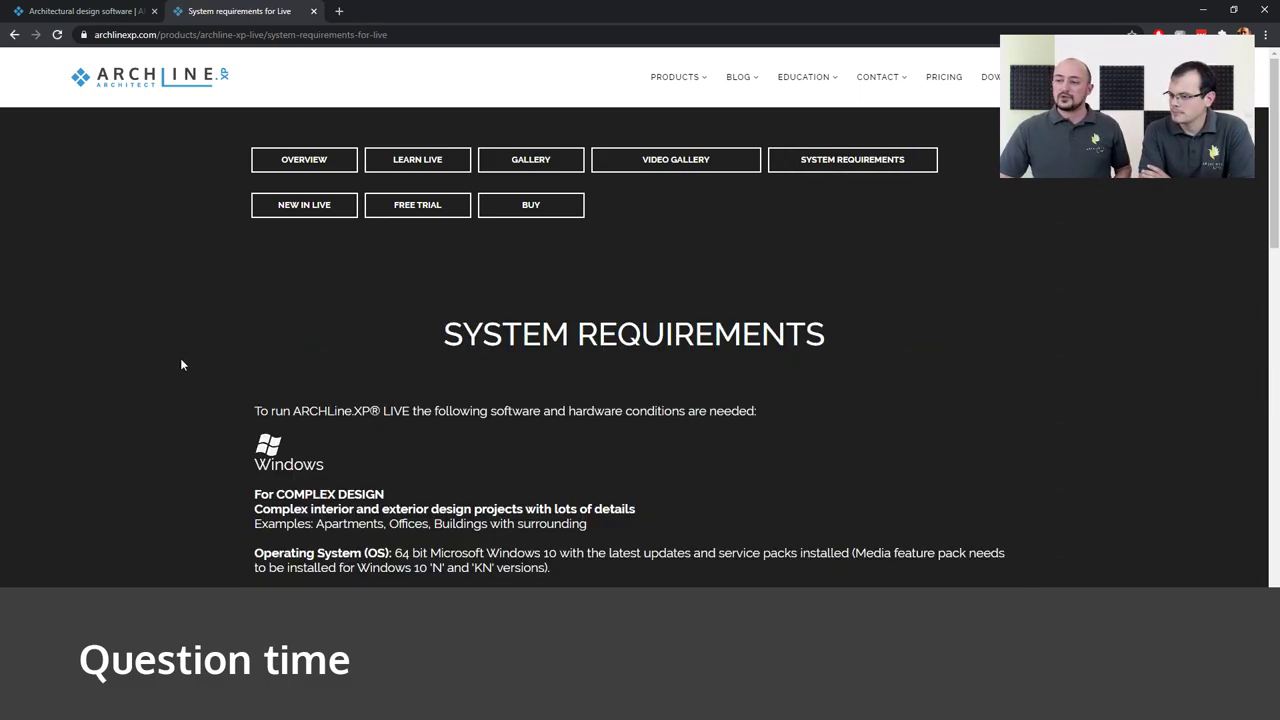
{"action": "scroll", "coordinate": [180, 358], "scroll_direction": "down", "scroll_amount": 1}
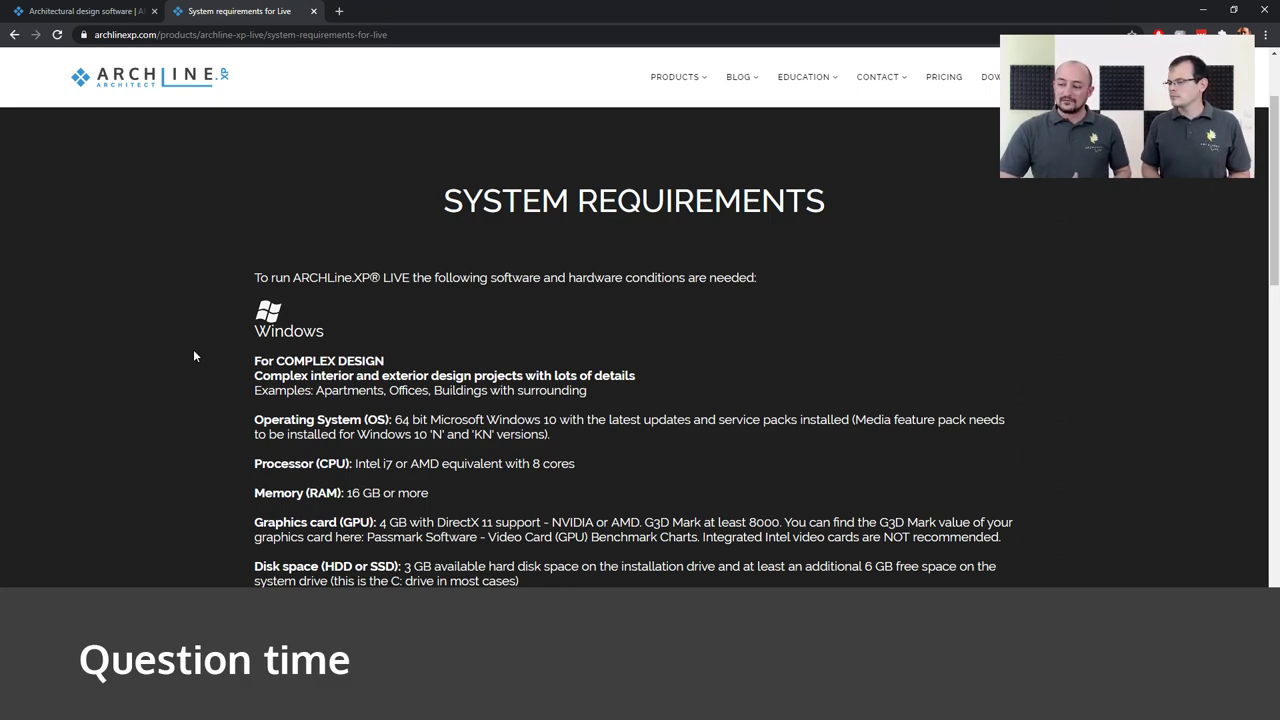
{"action": "scroll", "coordinate": [640, 350], "scroll_direction": "down", "scroll_amount": 1}
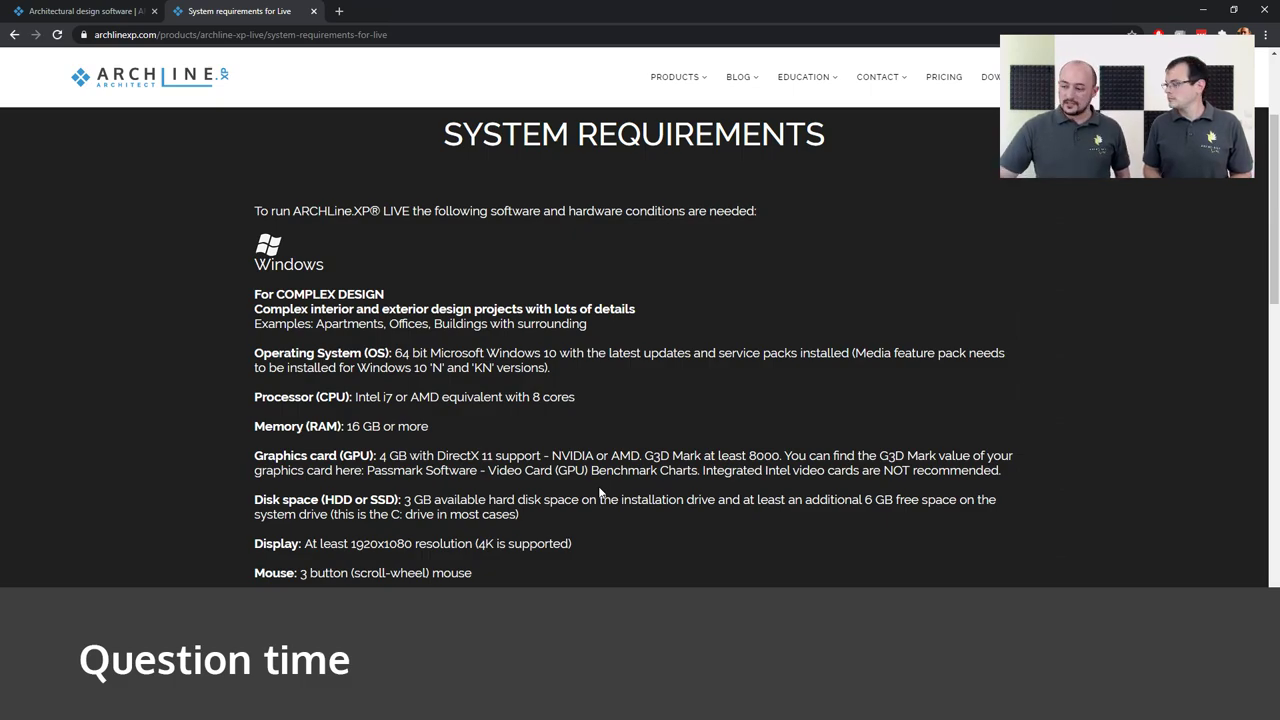
{"action": "scroll", "coordinate": [601, 492], "scroll_direction": "down", "scroll_amount": 5}
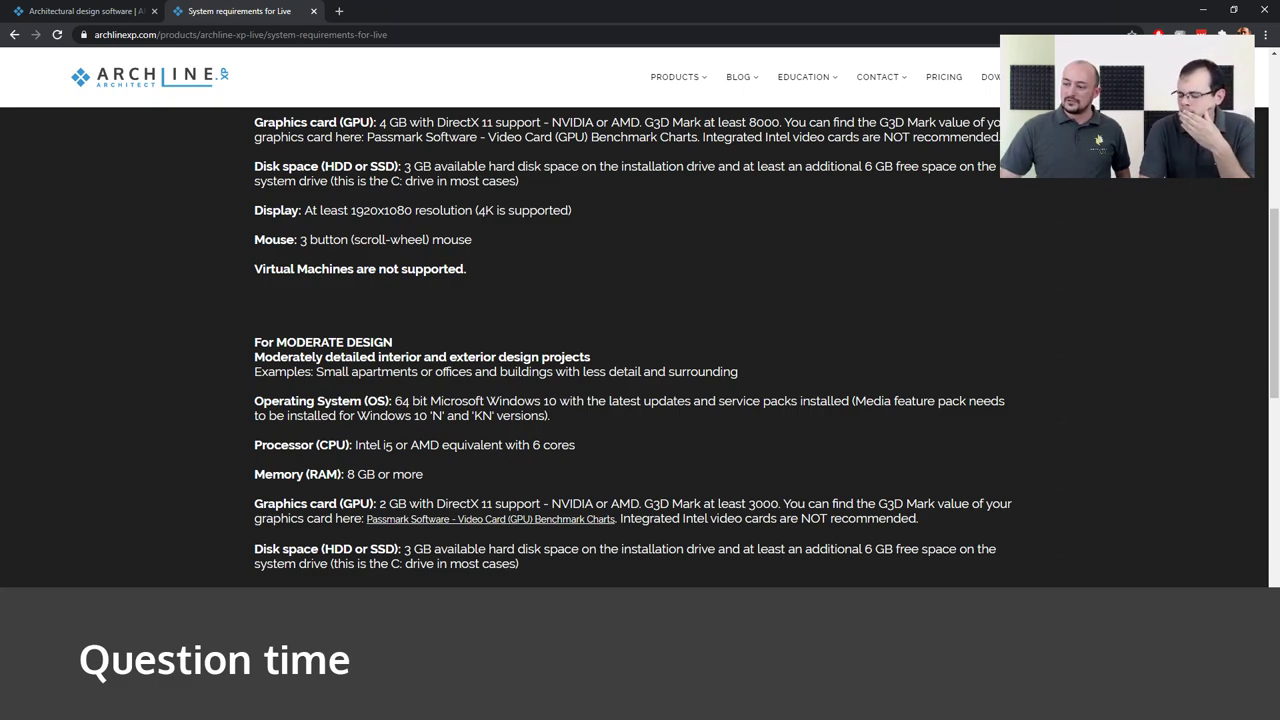
Highlight the graphics card G3D Mark values 3000 and 8000
{"action": "left_click_drag", "start_coordinate": [644, 504], "coordinate": [778, 504]}
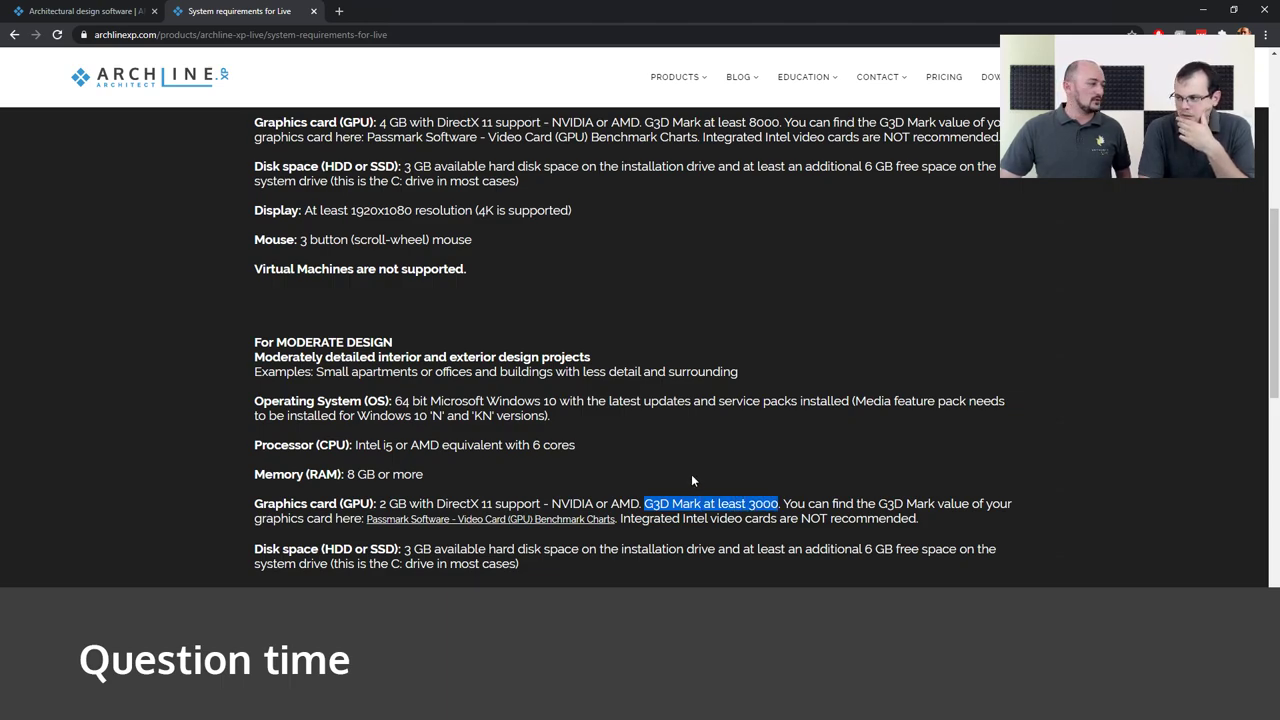
{"action": "scroll", "coordinate": [690, 480], "scroll_direction": "up", "scroll_amount": 3}
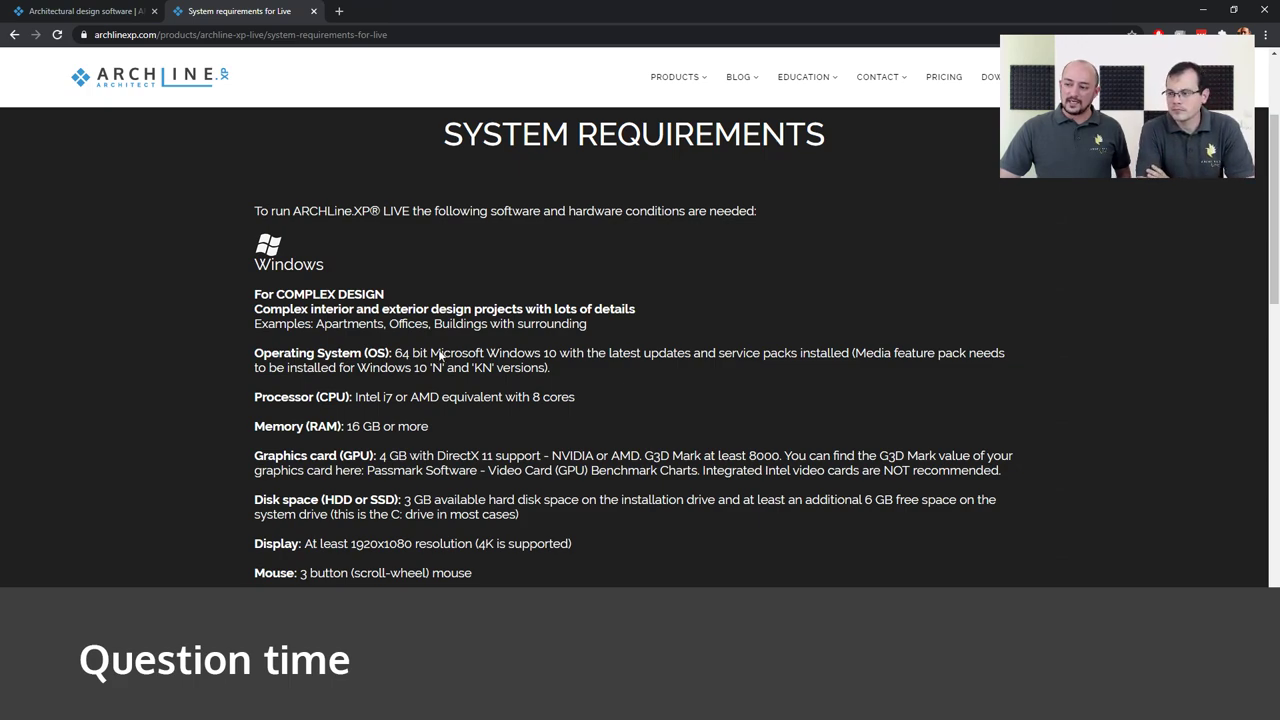
{"action": "left_click_drag", "start_coordinate": [748, 455], "coordinate": [780, 455]}
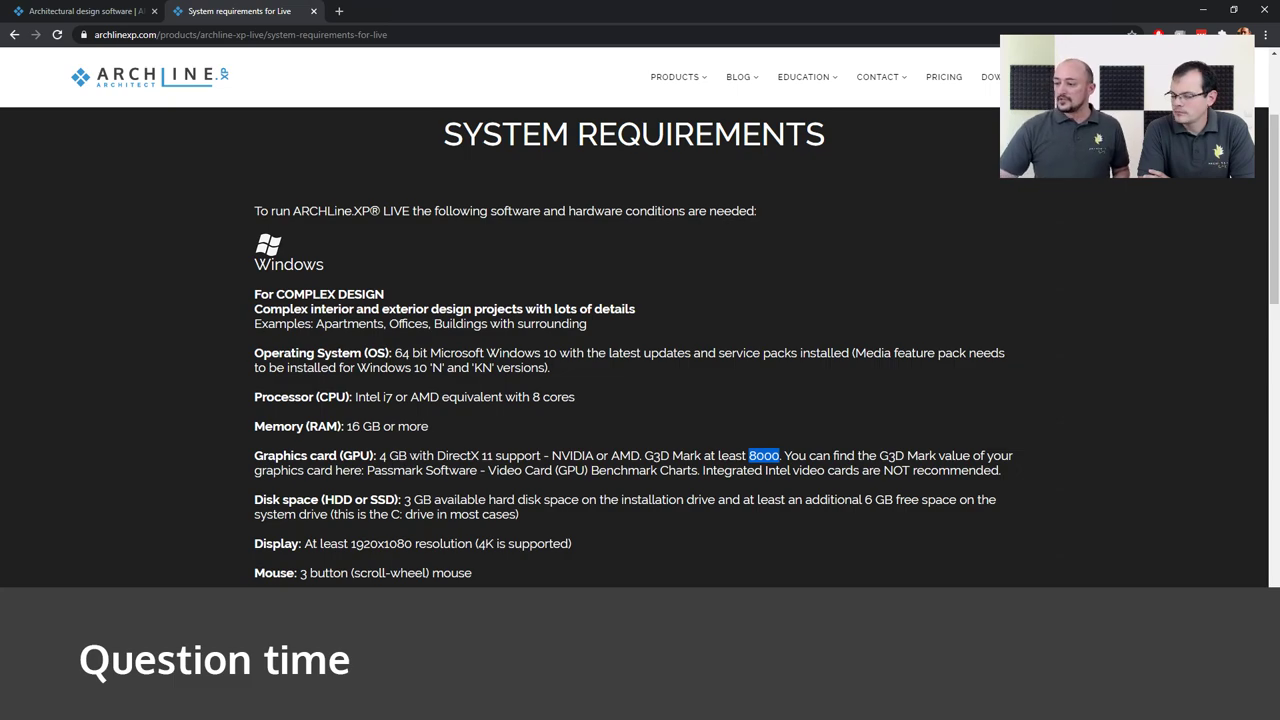
Search the PassMark benchmark chart for the GeForce GTX 1660 video card
{"action": "left_click", "coordinate": [421, 474]}
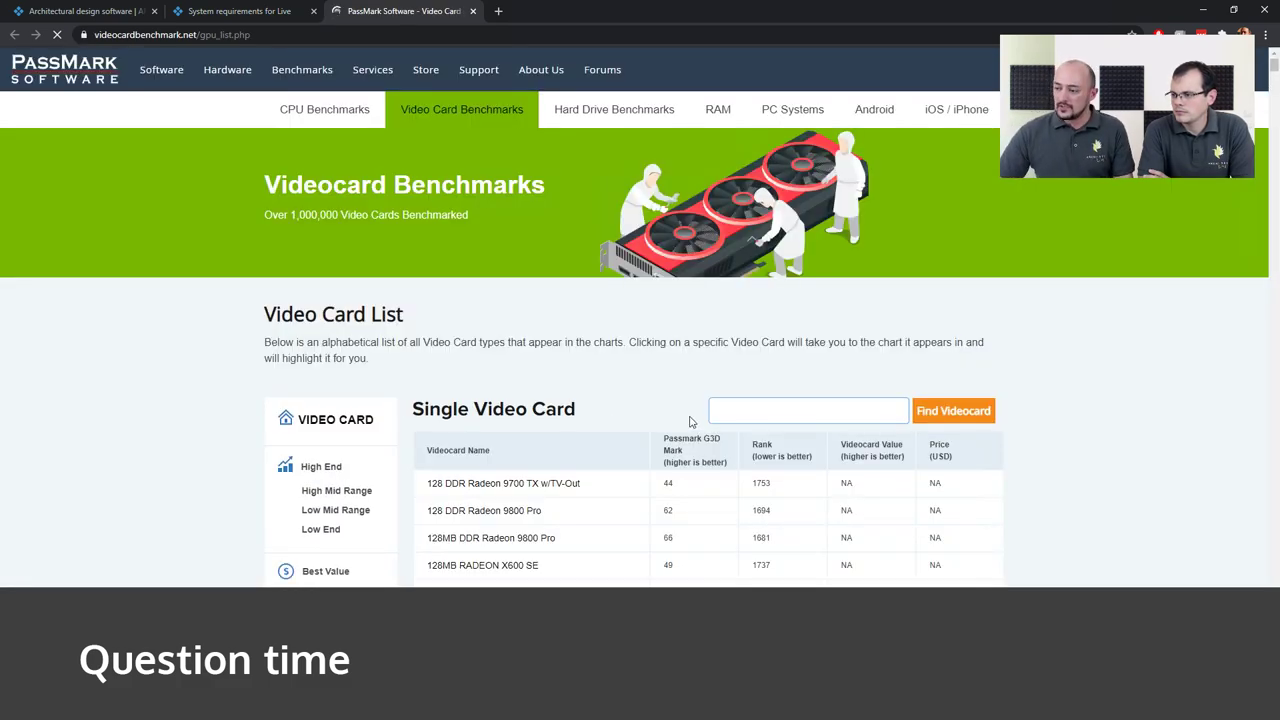
{"action": "left_click", "coordinate": [747, 416]}
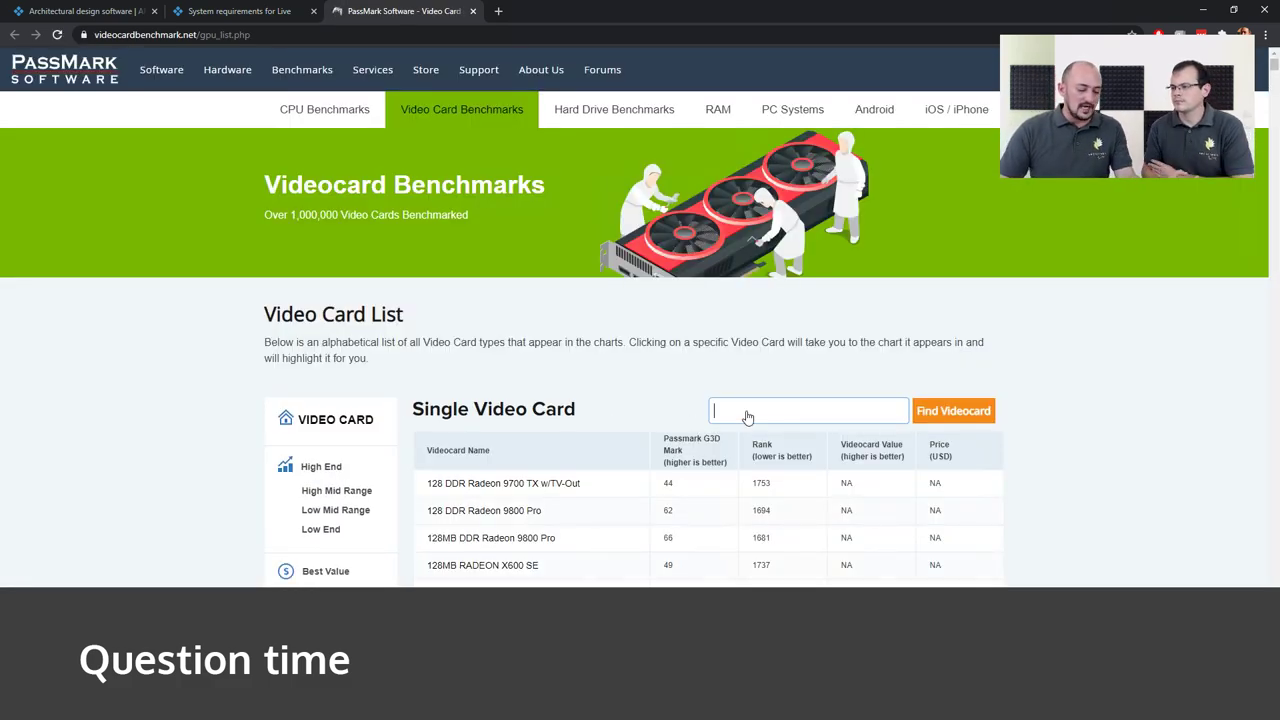
{"action": "type", "text": "gtx 1"}
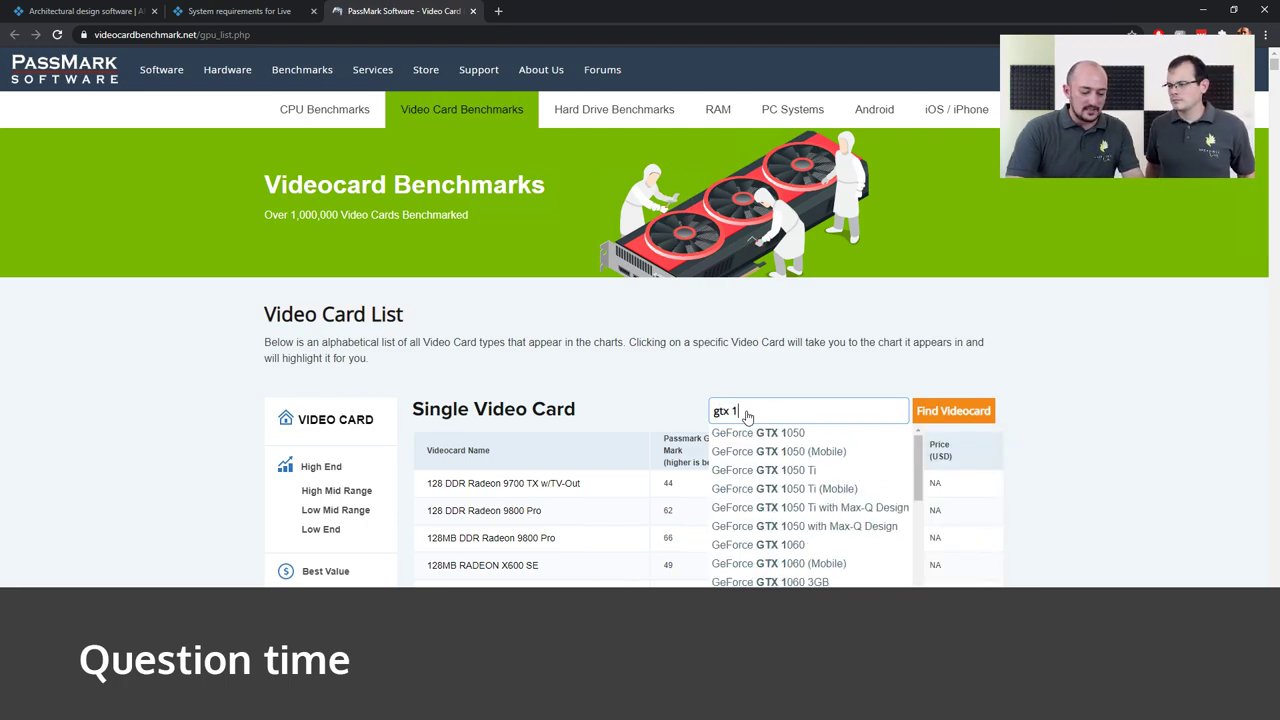
{"action": "type", "text": "660"}
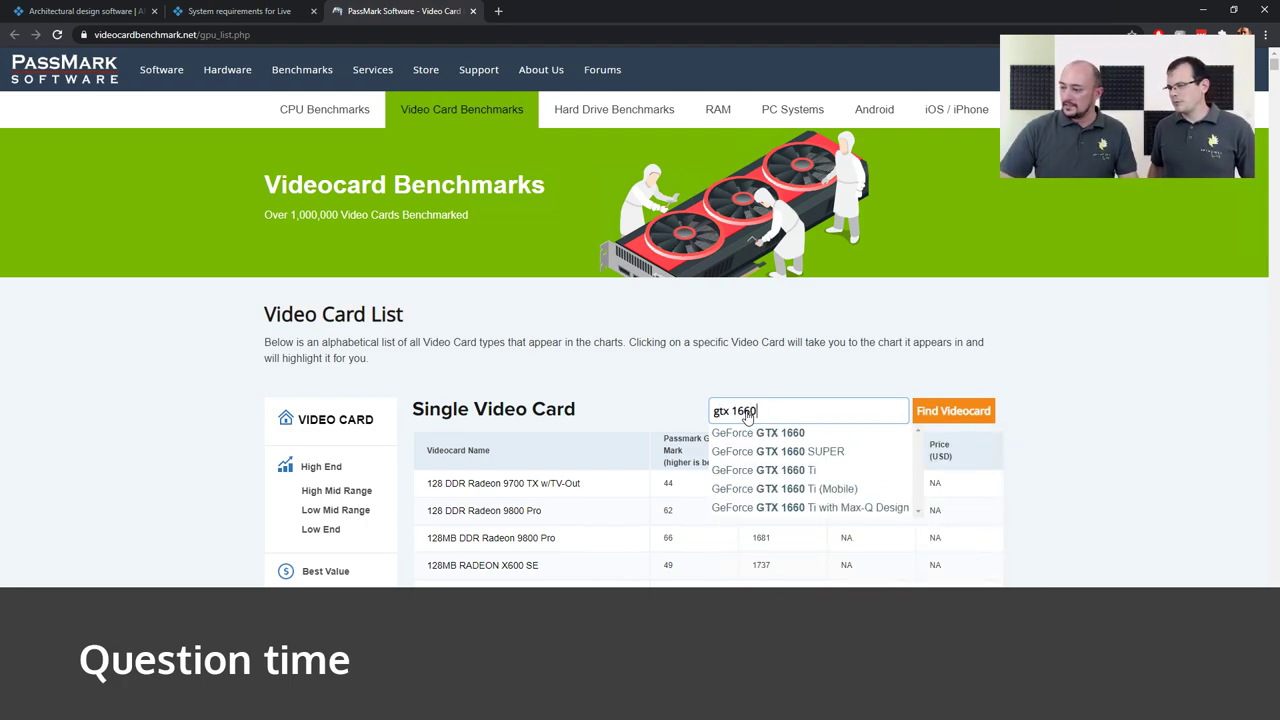
{"action": "left_click", "coordinate": [806, 438]}
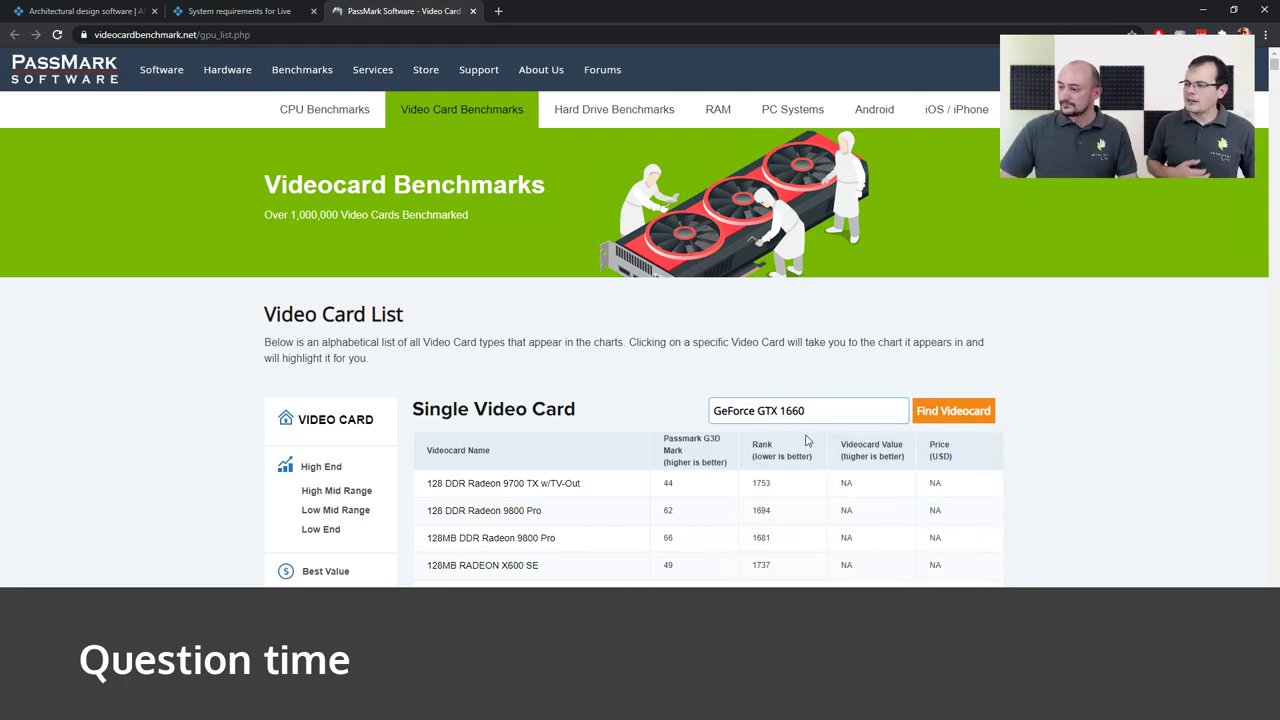
{"action": "left_click", "coordinate": [944, 412]}
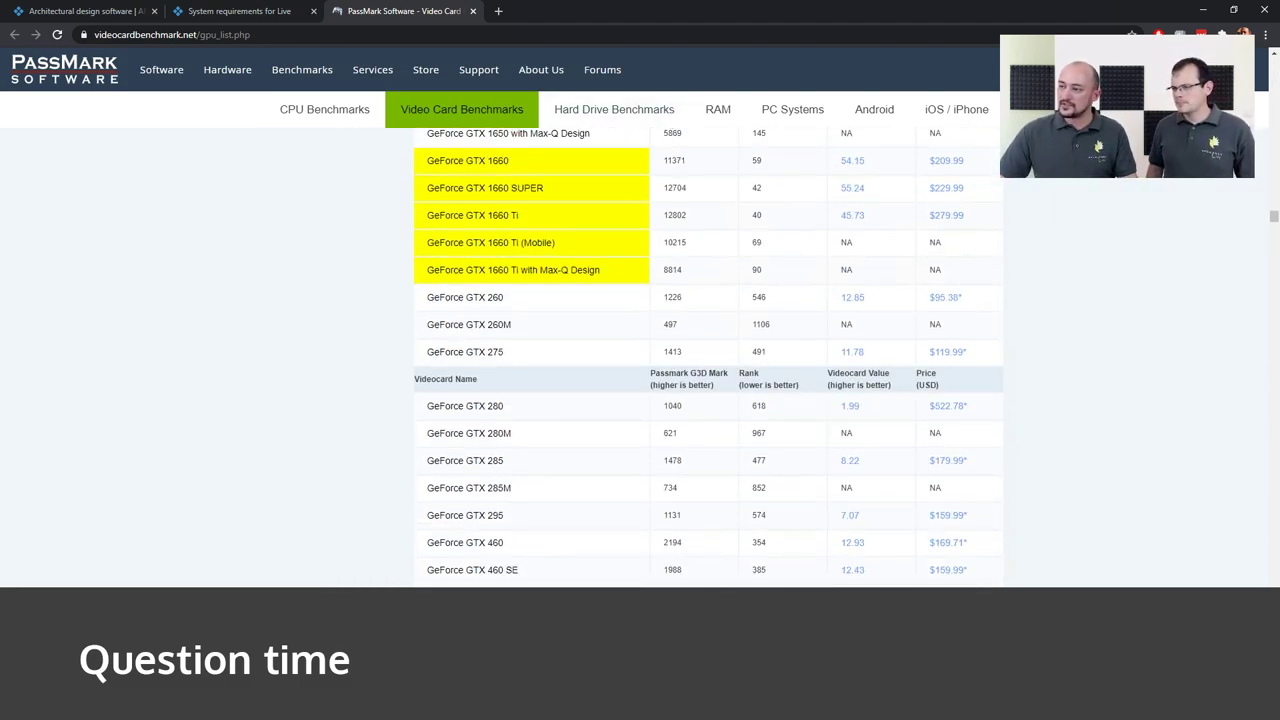
Highlight the GTX 1660 Ti Max-Q's 8814 score, then return to the ARCHLine.XP LIVE help tab
{"action": "mouse_move", "coordinate": [516, 415]}
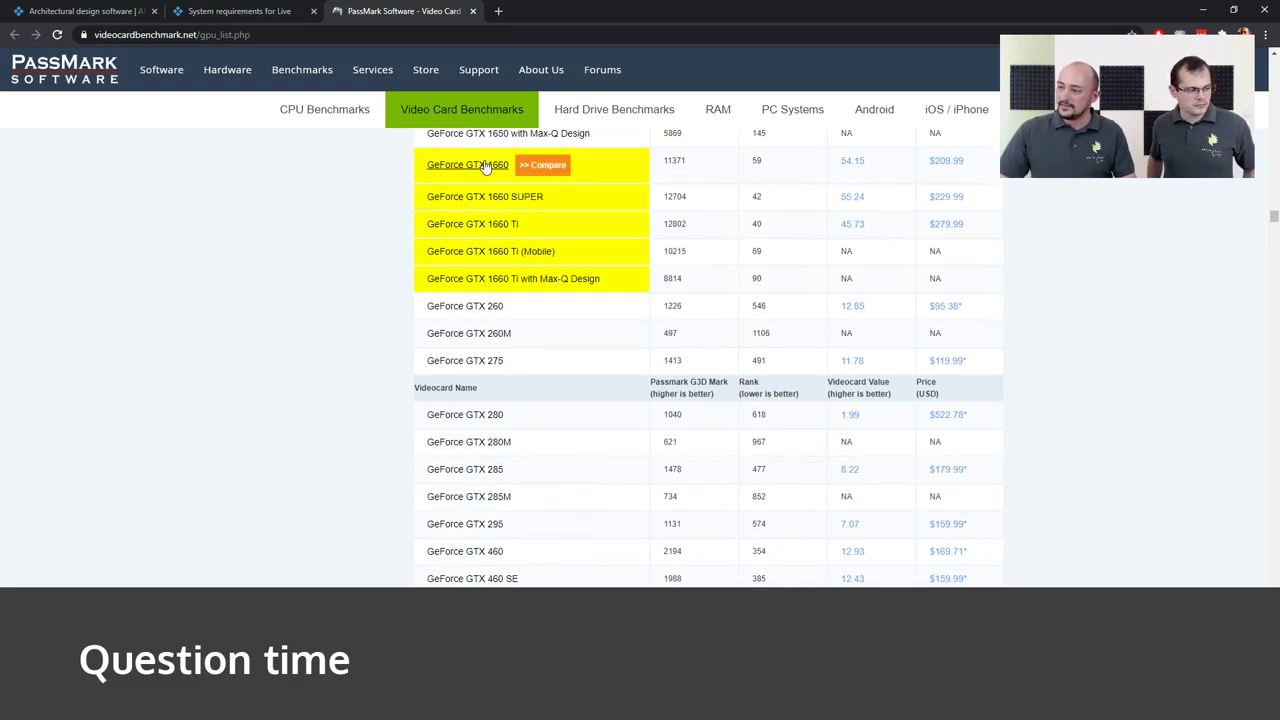
{"action": "mouse_move", "coordinate": [487, 286]}
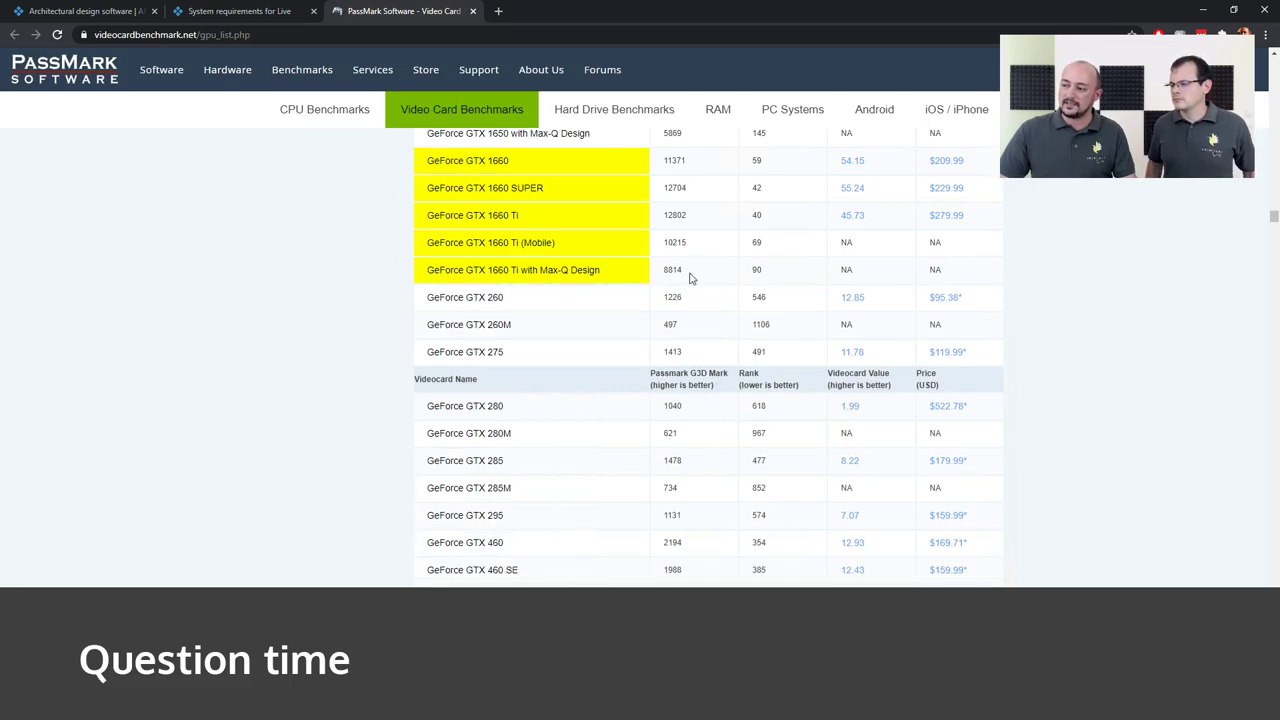
{"action": "double_click", "coordinate": [672, 269]}
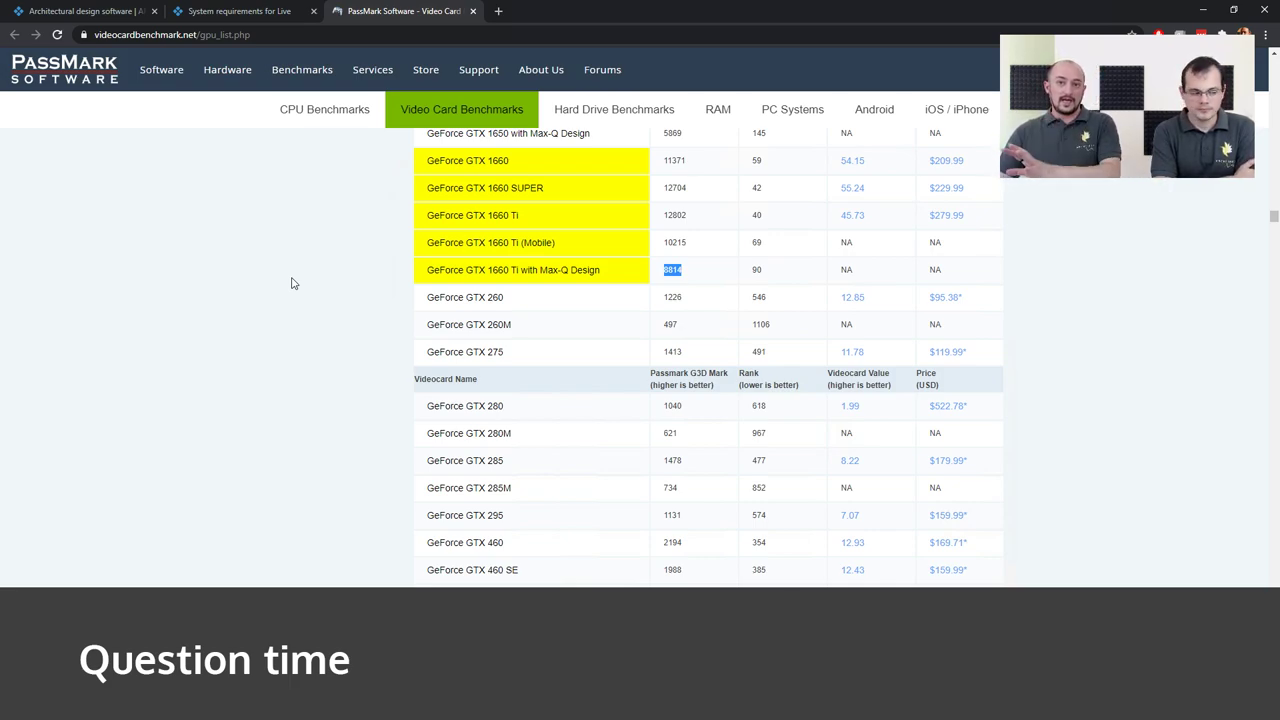
{"action": "left_click", "coordinate": [85, 11]}
{"action": "left_click", "coordinate": [232, 11]}
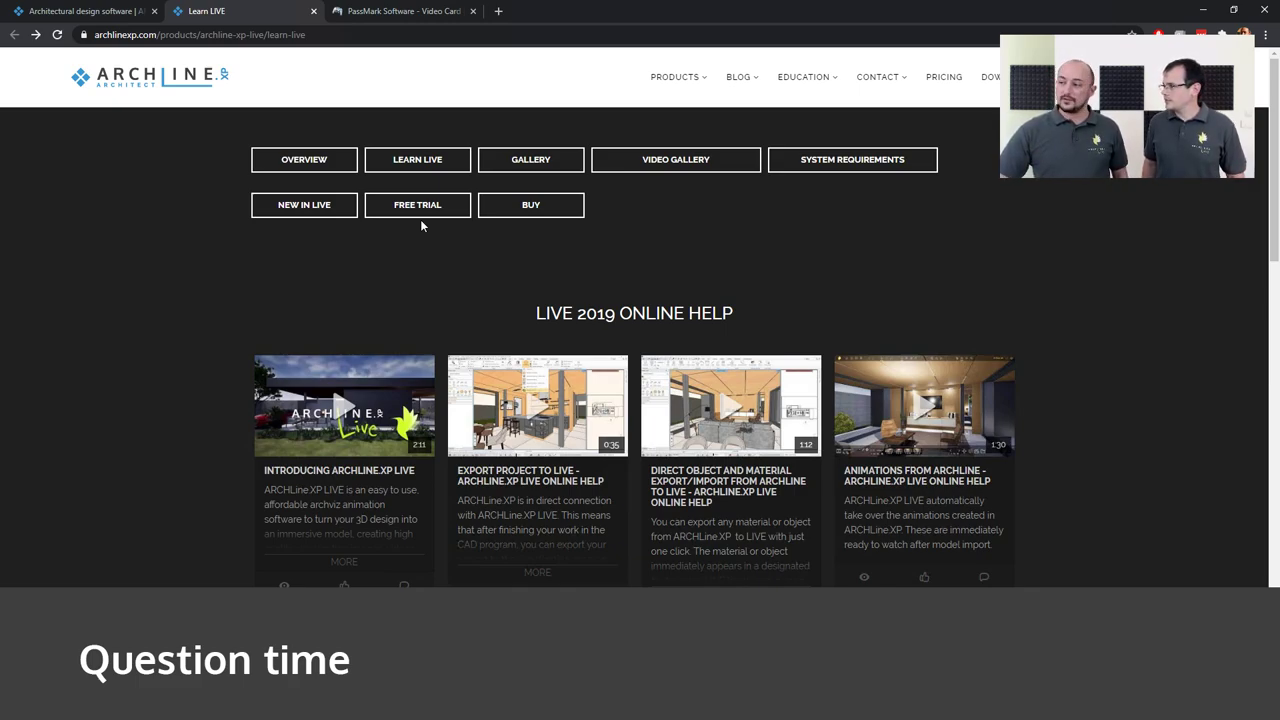
Minimize Chrome to bring back the hillside villa scene
{"action": "left_click", "coordinate": [1205, 10]}
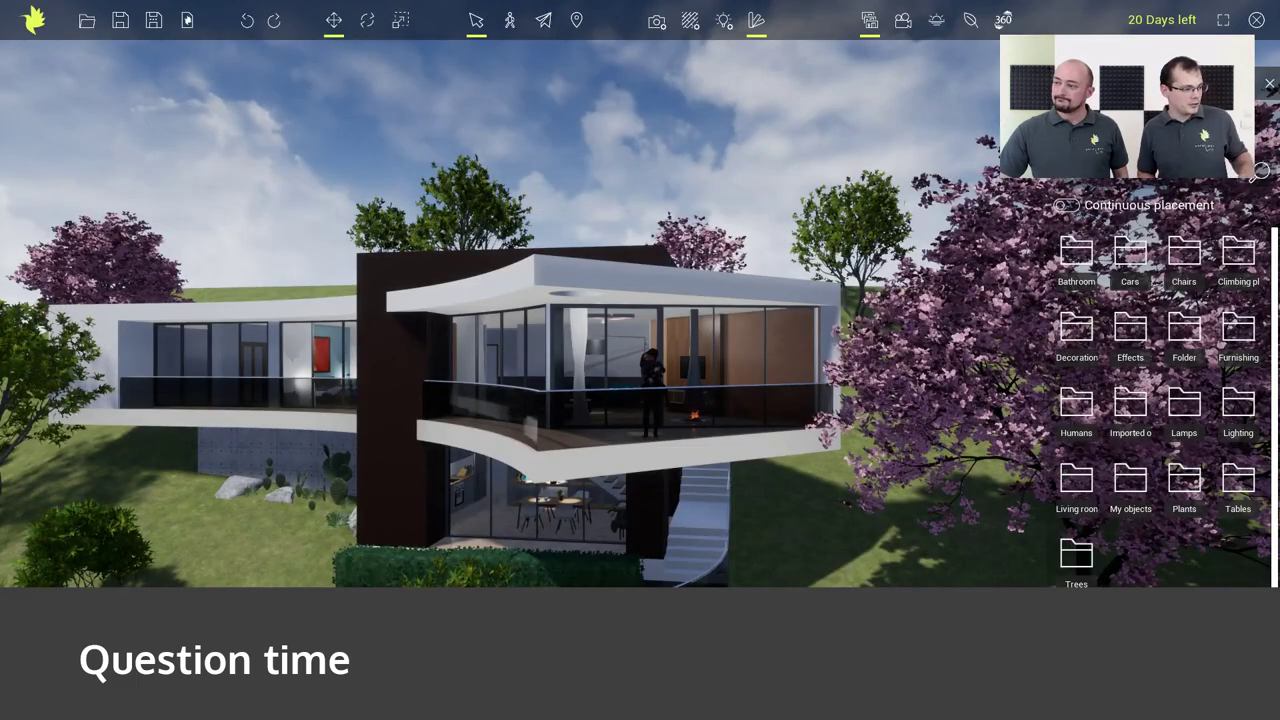